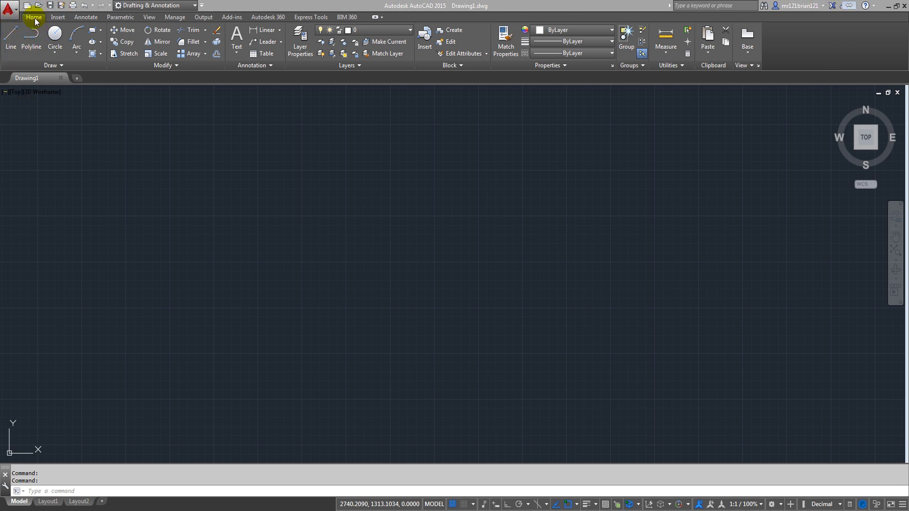
Look through the Insert, Annotate, Parametric and View tool sets and return to the Home tools
scroll(55, 18, down, 2)
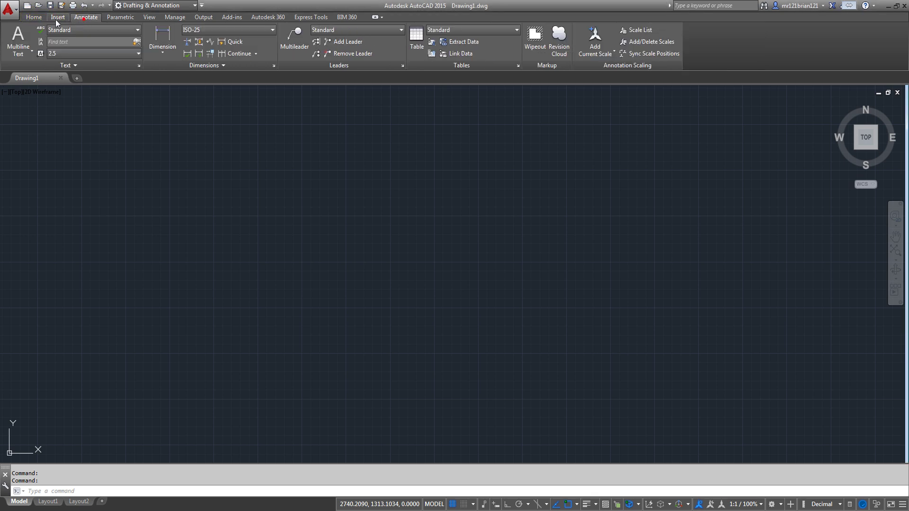
scroll(46, 18, up, 2)
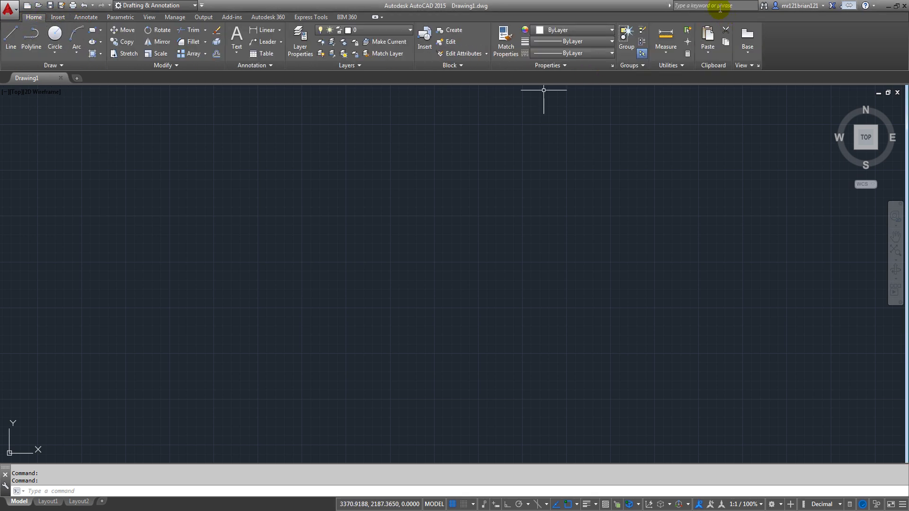
click(53, 18)
click(90, 18)
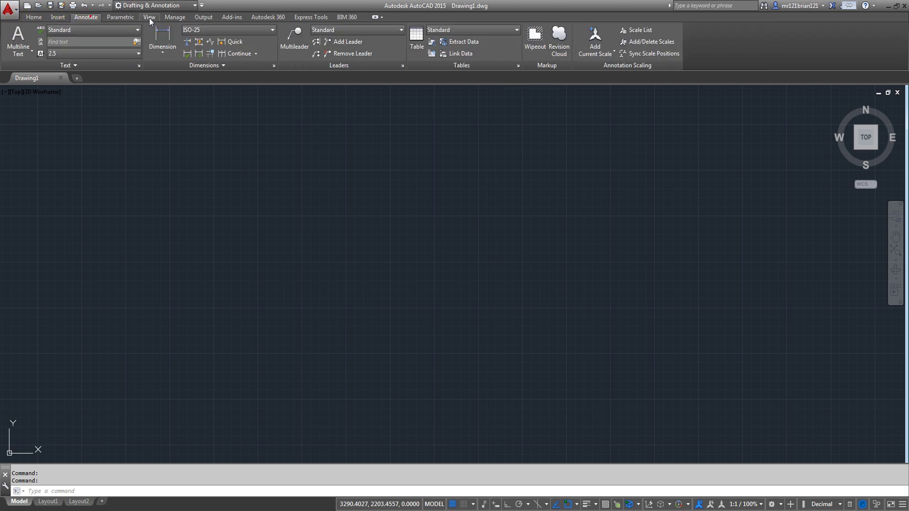
click(149, 18)
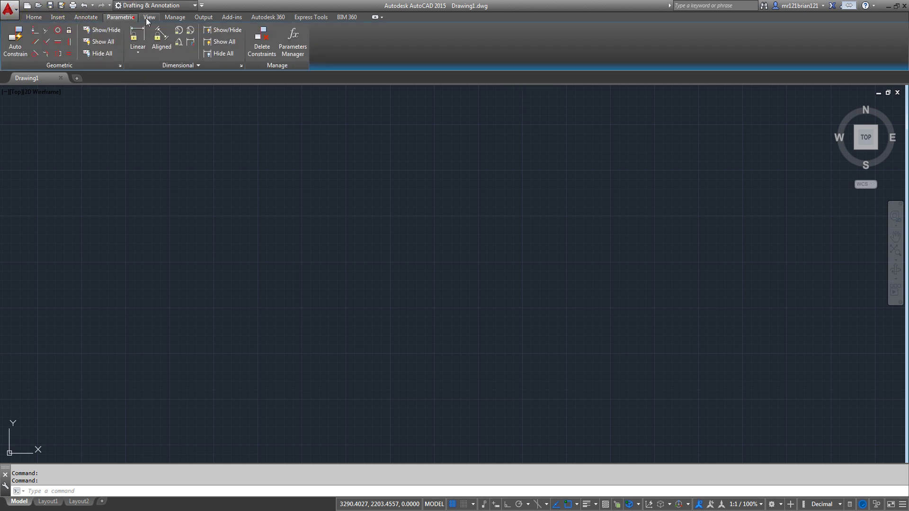
click(38, 18)
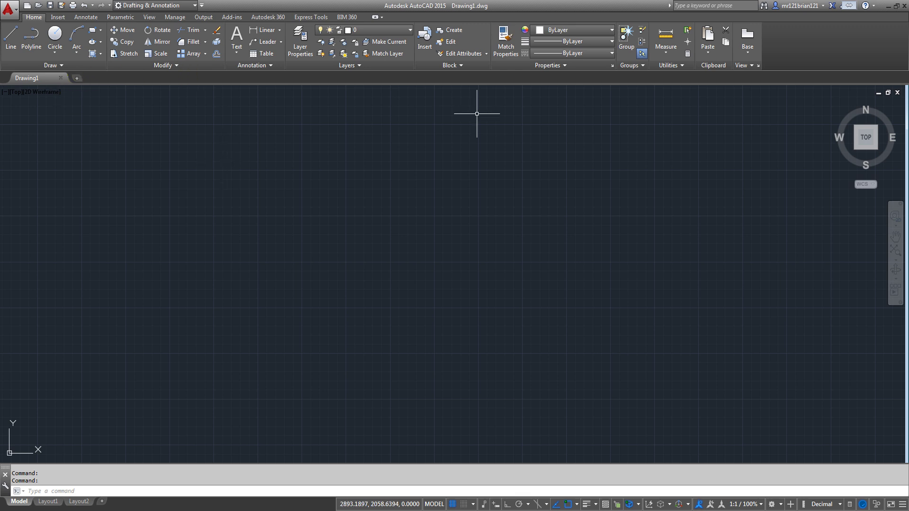
Start a second blank drawing beside Drawing1 and close it again
click(76, 78)
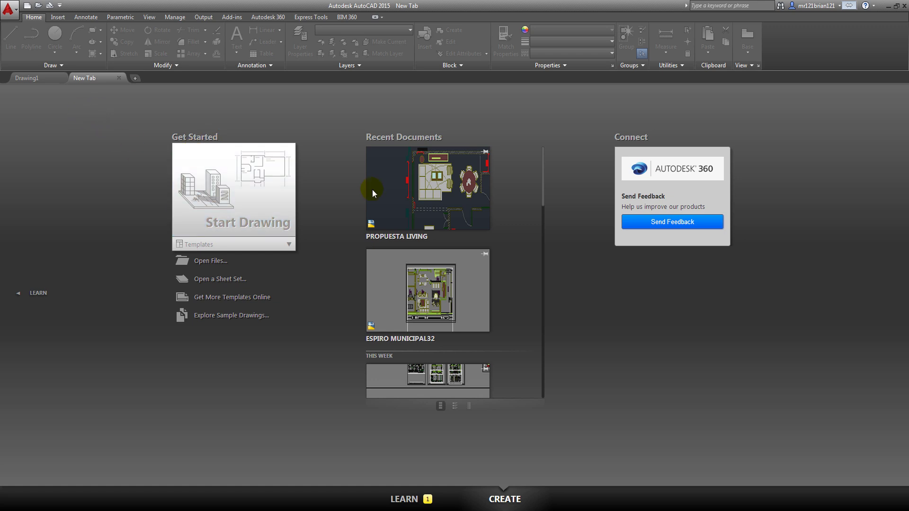
click(258, 190)
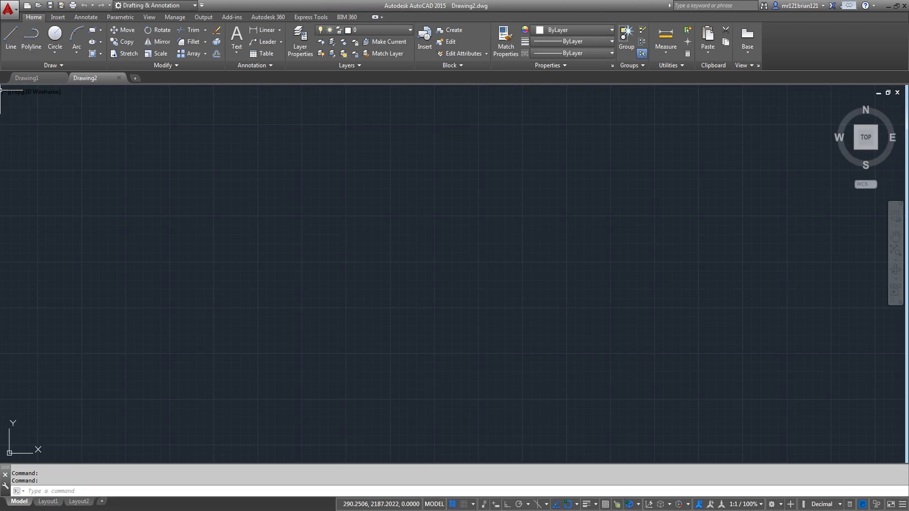
click(27, 80)
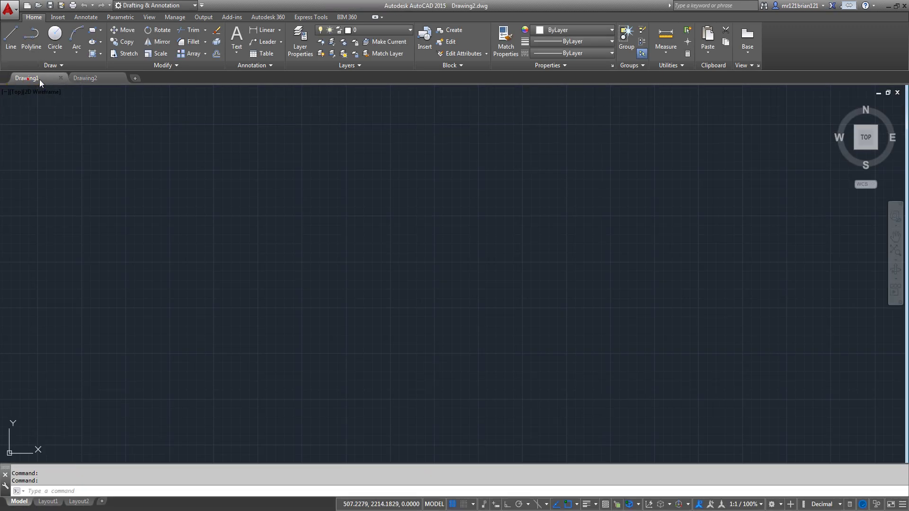
click(118, 78)
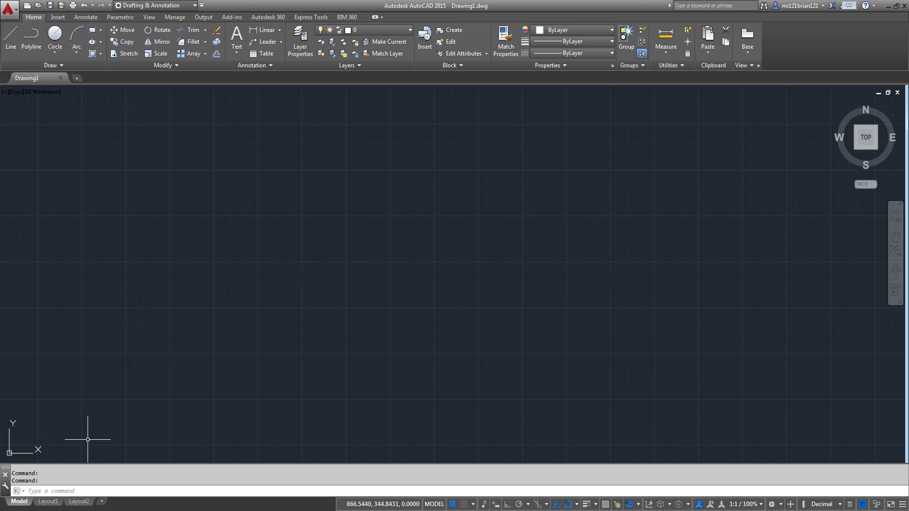
click(42, 492)
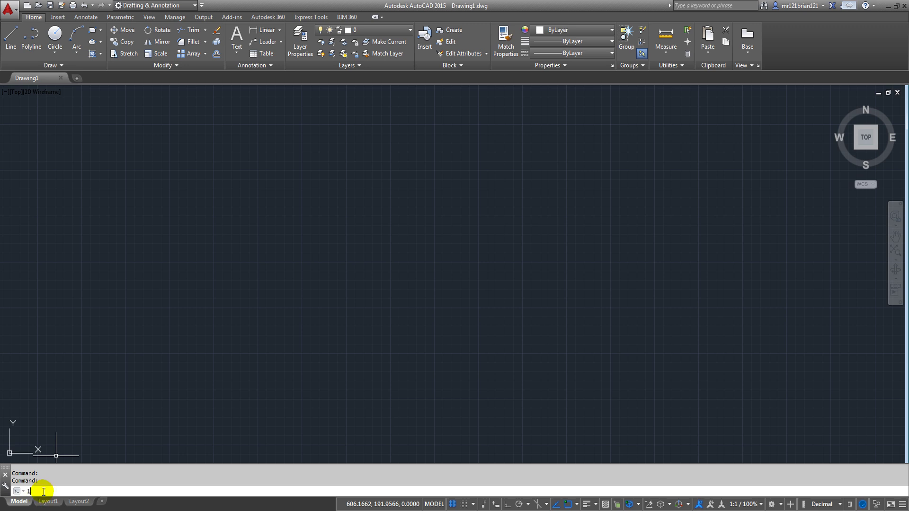
text(l)
key(Return)
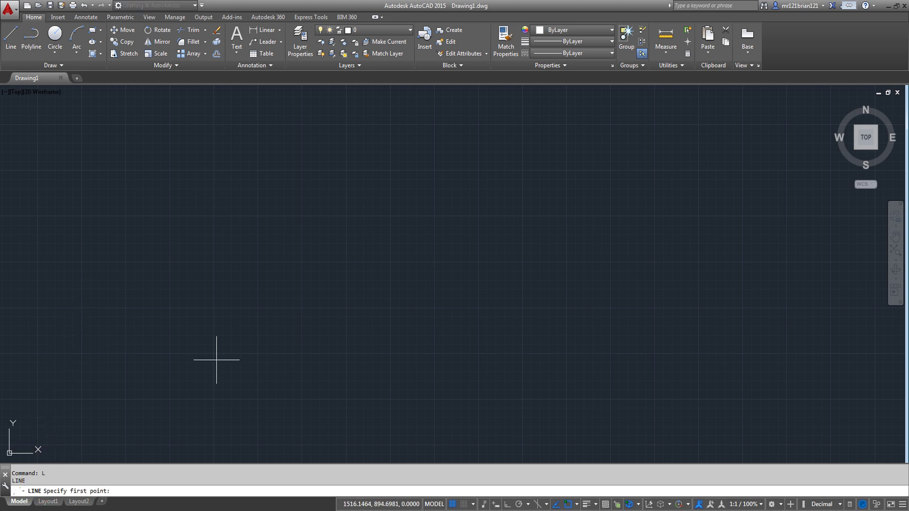
key(Escape)
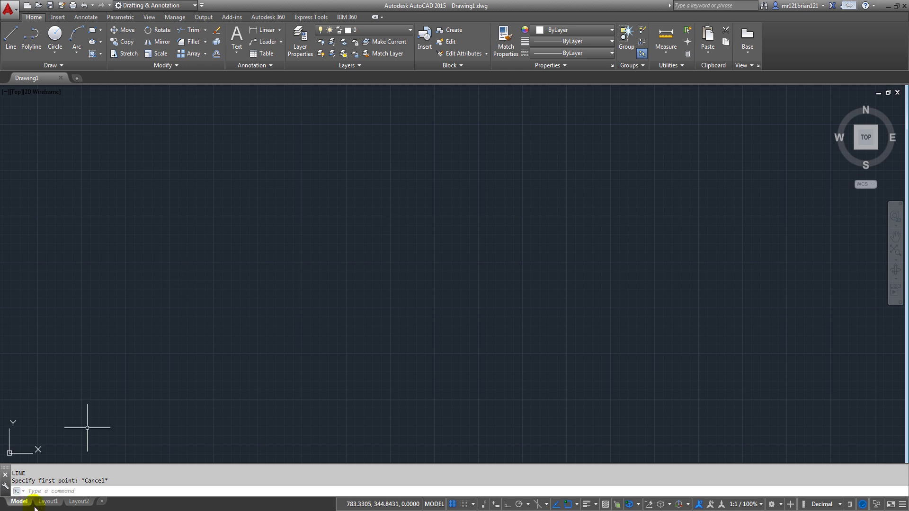
View the Layout1 sheet in paper space and return to model space
click(47, 502)
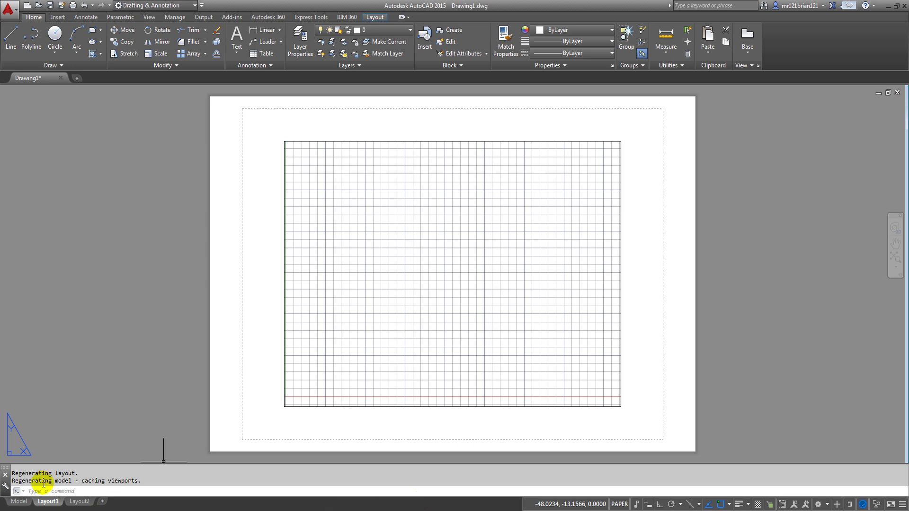
click(19, 501)
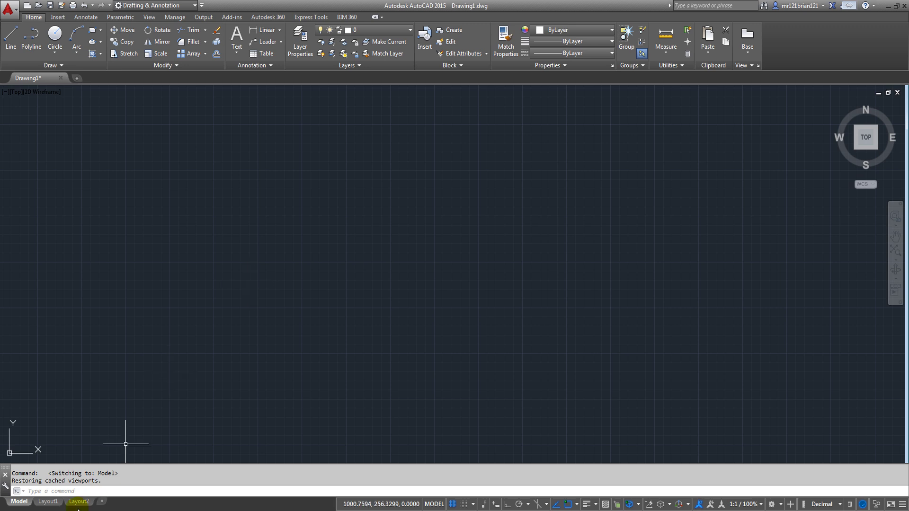
click(39, 502)
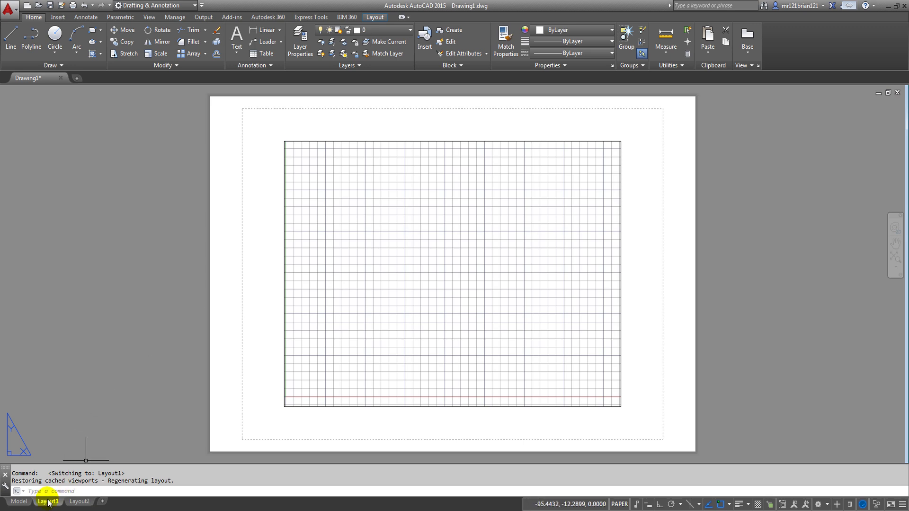
click(19, 502)
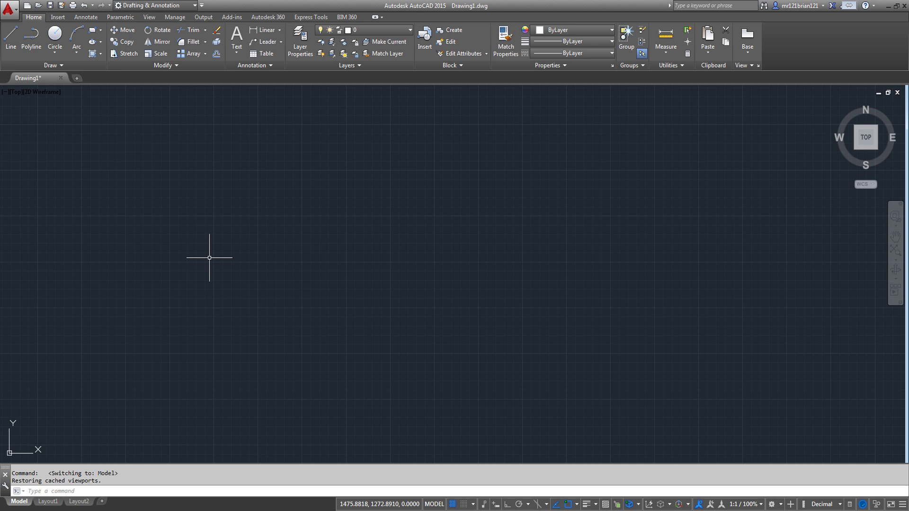
Tilt the view toward the front, restore the Top view and look around the origin in model space
scroll(232, 251, down, 2)
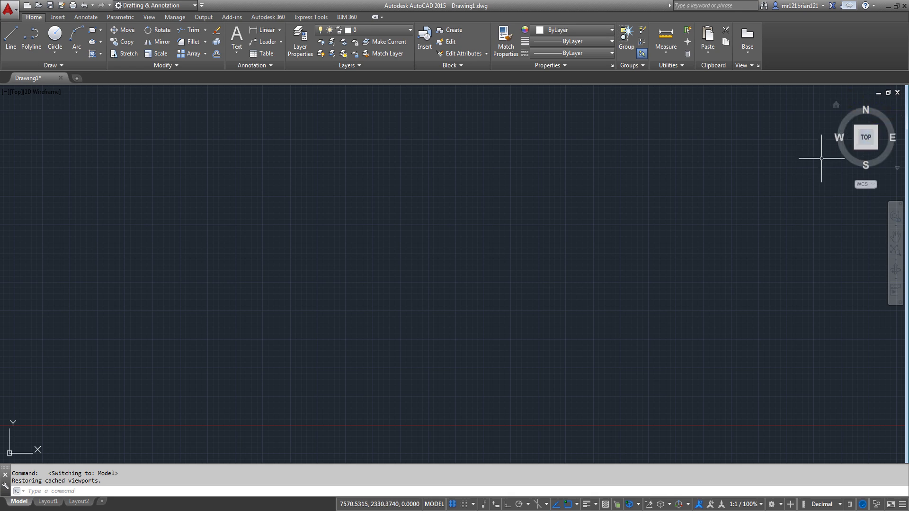
click(865, 151)
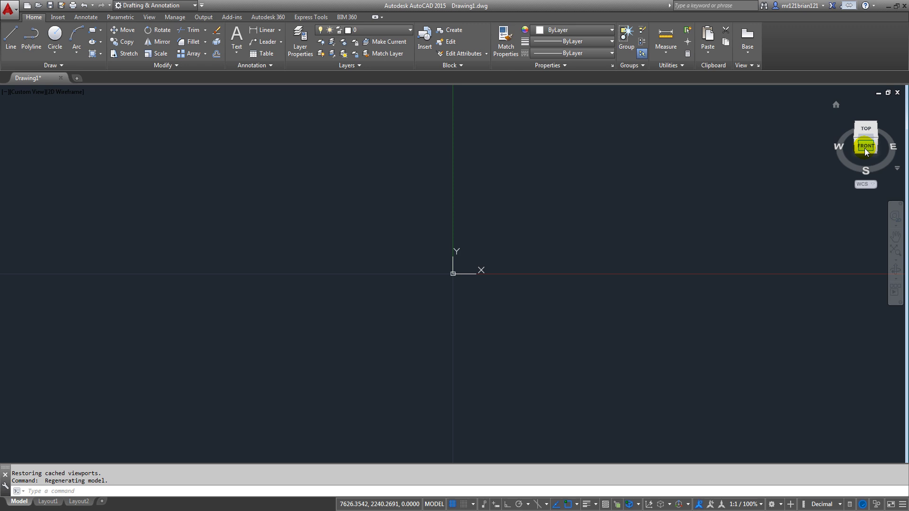
click(855, 134)
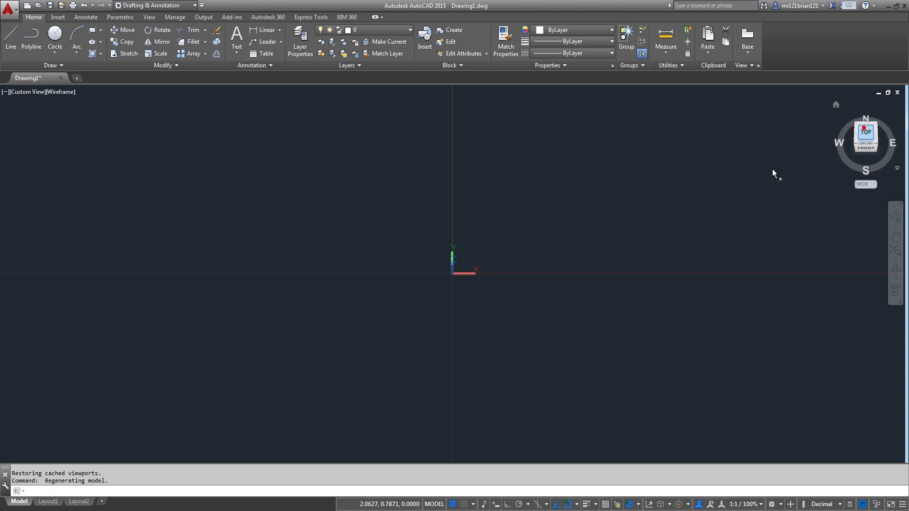
scroll(742, 158, down, 1)
middle_drag(743, 159, 464, 266)
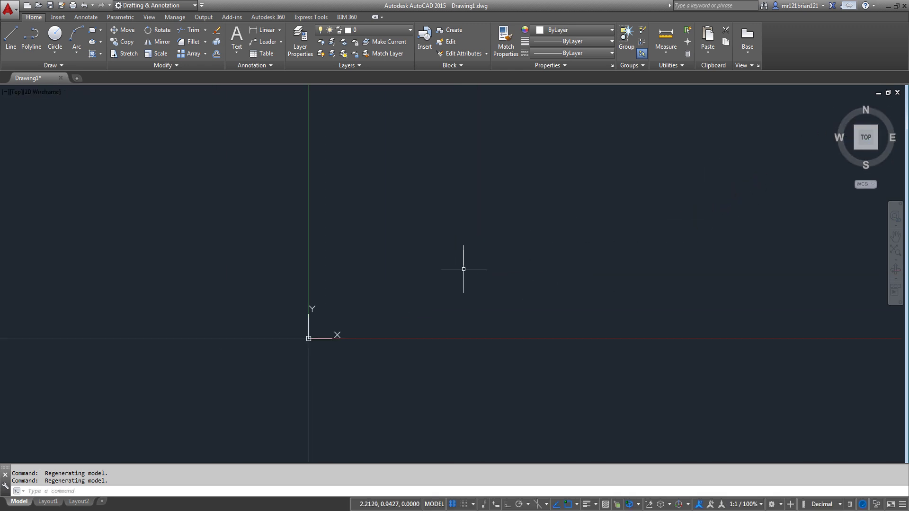
middle_drag(574, 257, 436, 304)
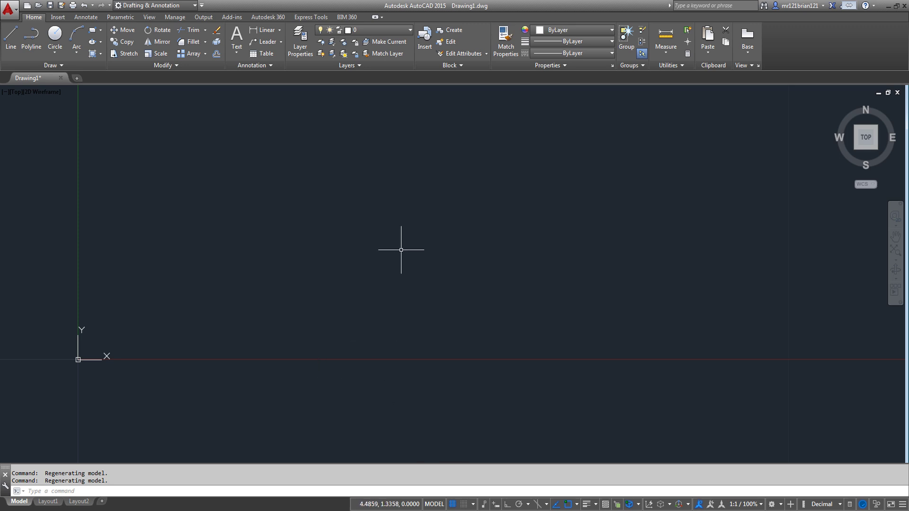
middle_drag(398, 272, 382, 305)
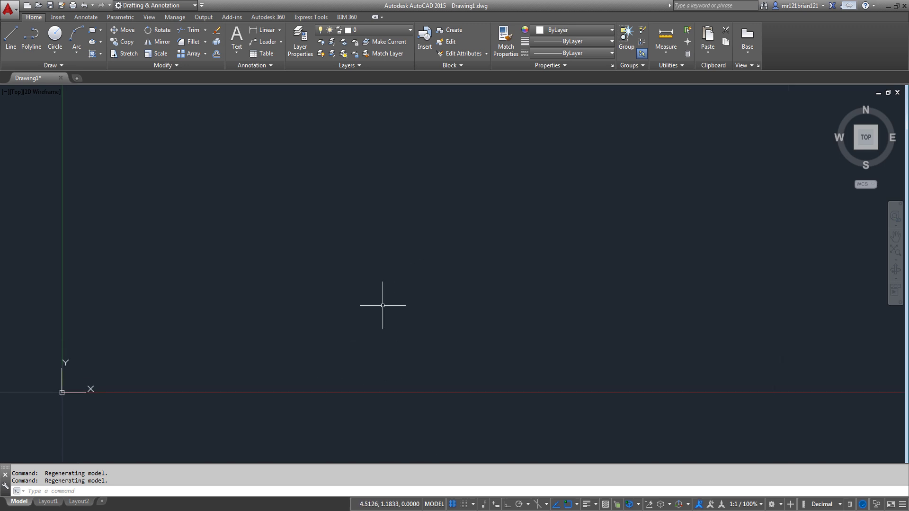
middle_drag(254, 182, 234, 288)
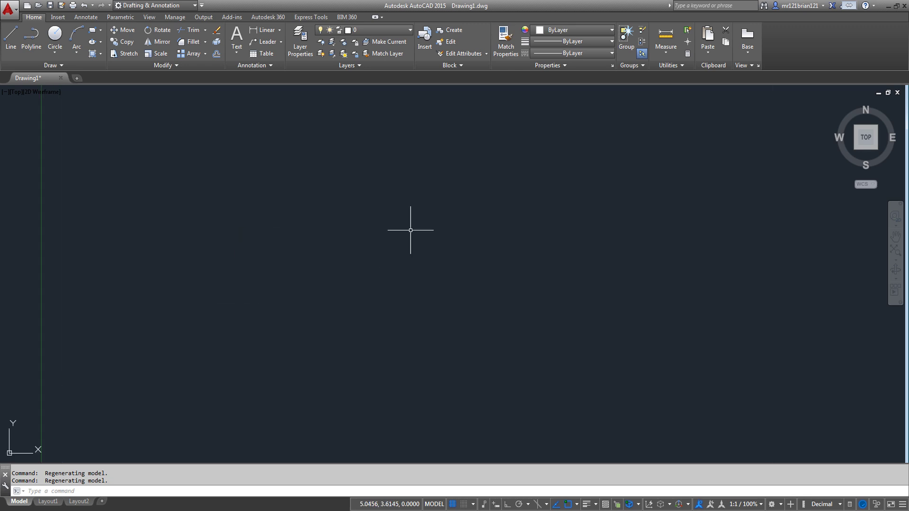
middle_drag(410, 230, 357, 242)
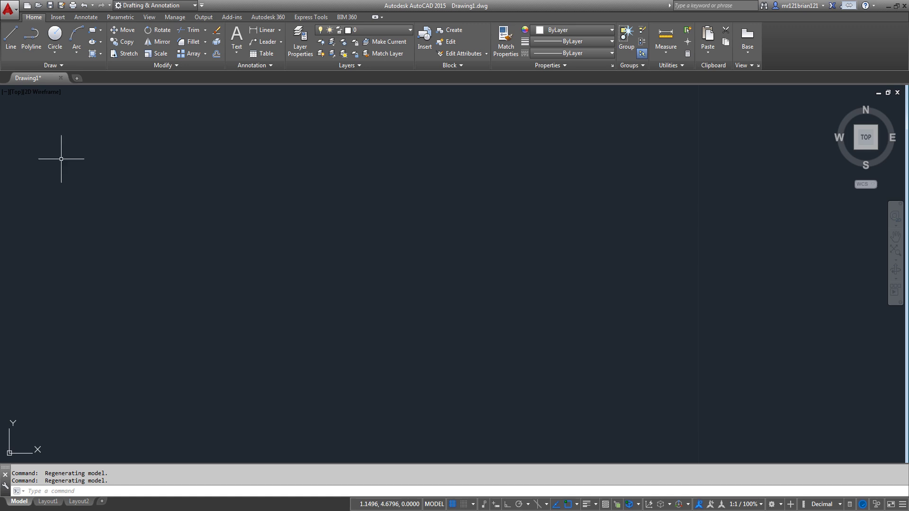
Draw an open zigzag of five connected segments with the Line command in the empty model space
click(11, 56)
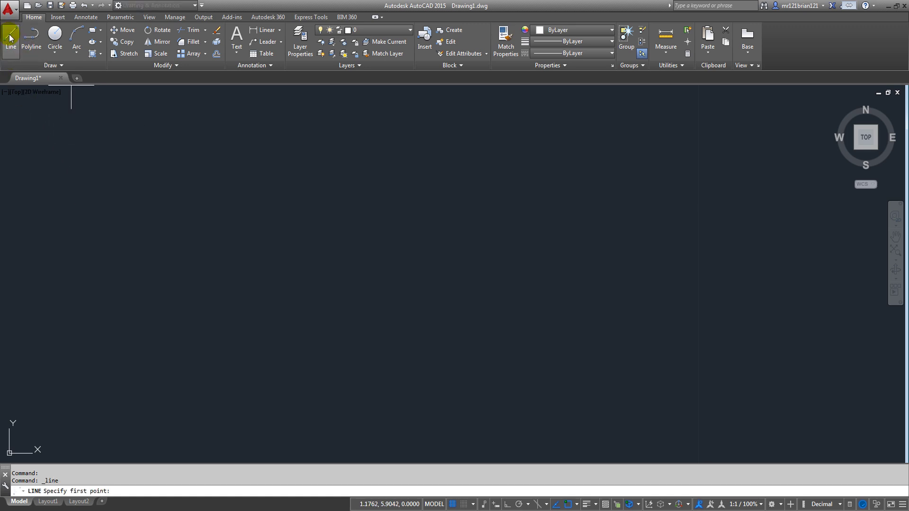
click(184, 333)
click(337, 154)
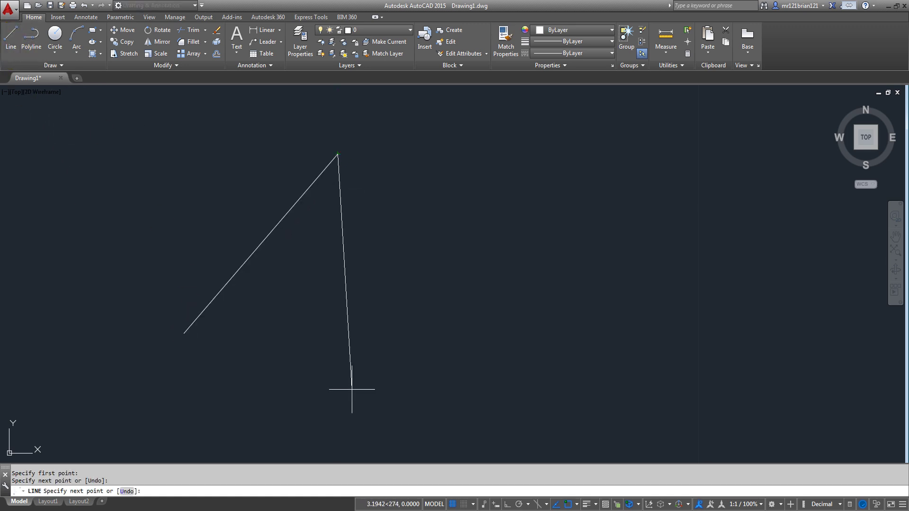
click(351, 389)
click(535, 172)
click(544, 348)
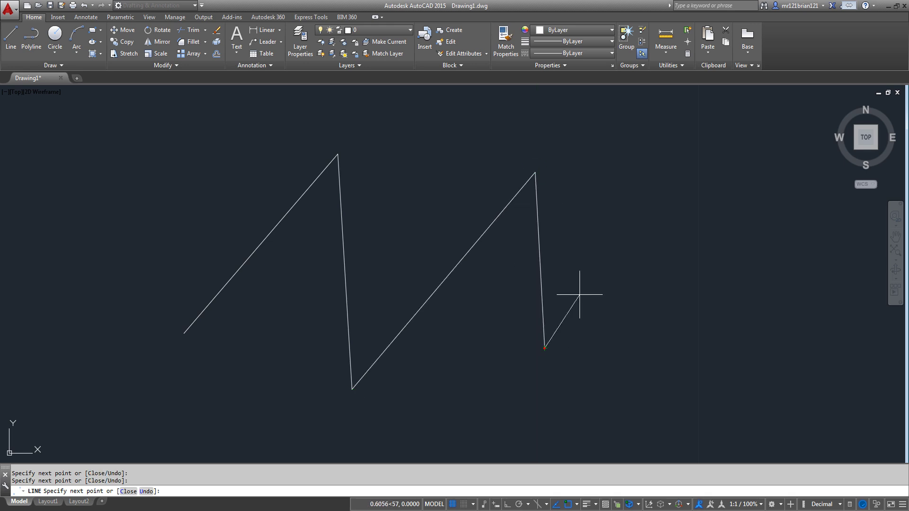
click(624, 233)
key(Return)
Draw a similar open five-segment zigzag with the Polyline command below the line zigzag
scroll(548, 186, down, 2)
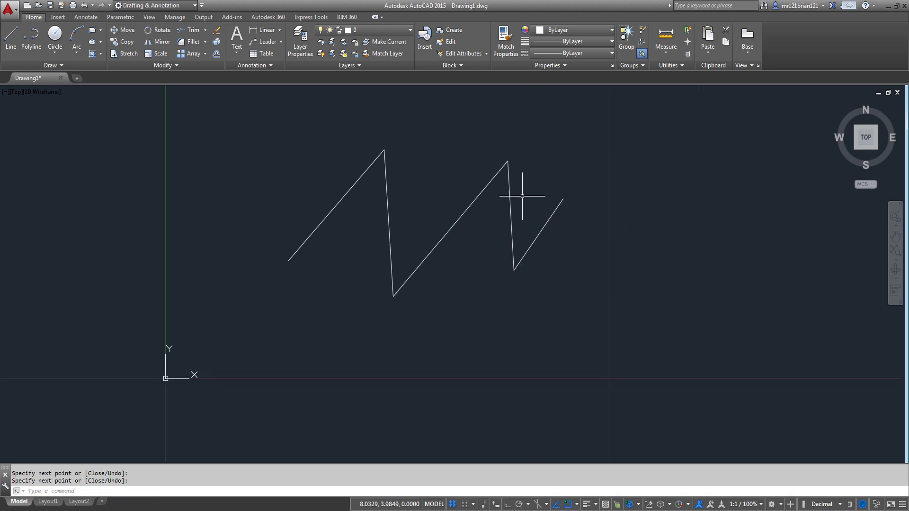
middle_drag(524, 197, 405, 220)
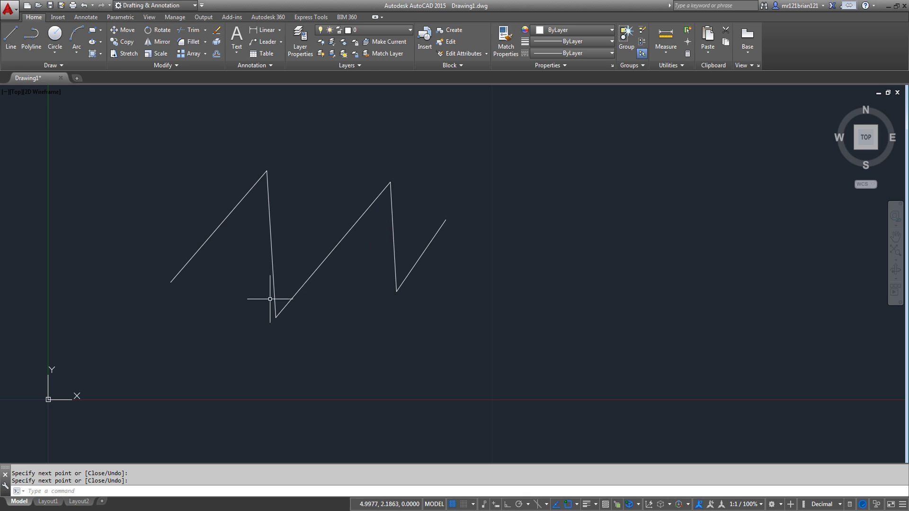
middle_drag(268, 350, 268, 343)
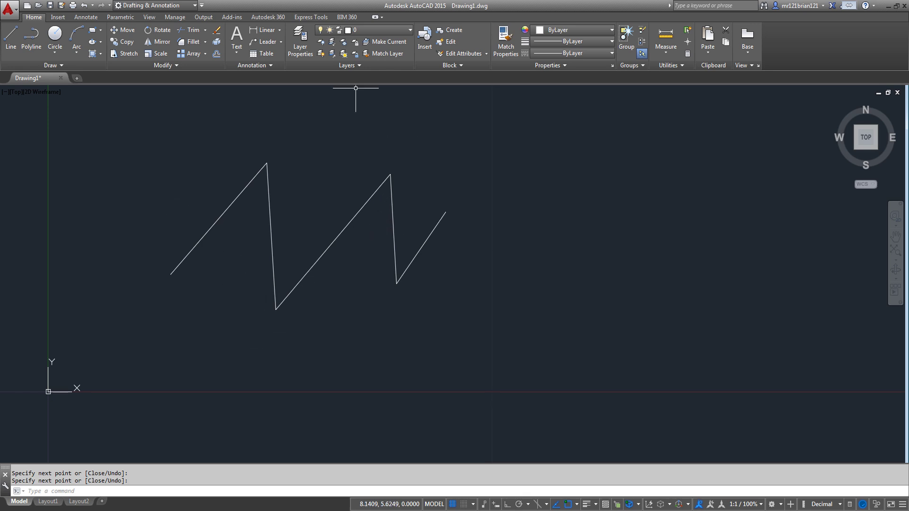
click(31, 36)
click(148, 435)
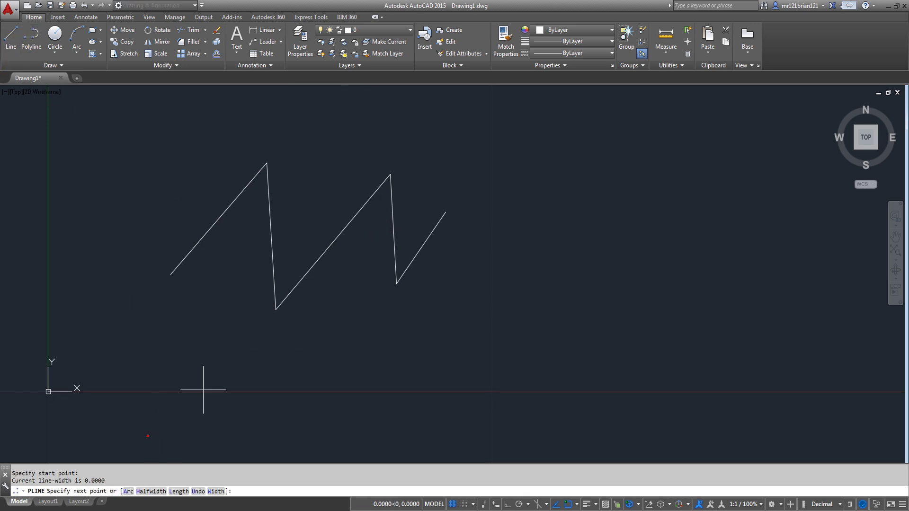
click(243, 338)
click(252, 460)
click(354, 361)
click(373, 450)
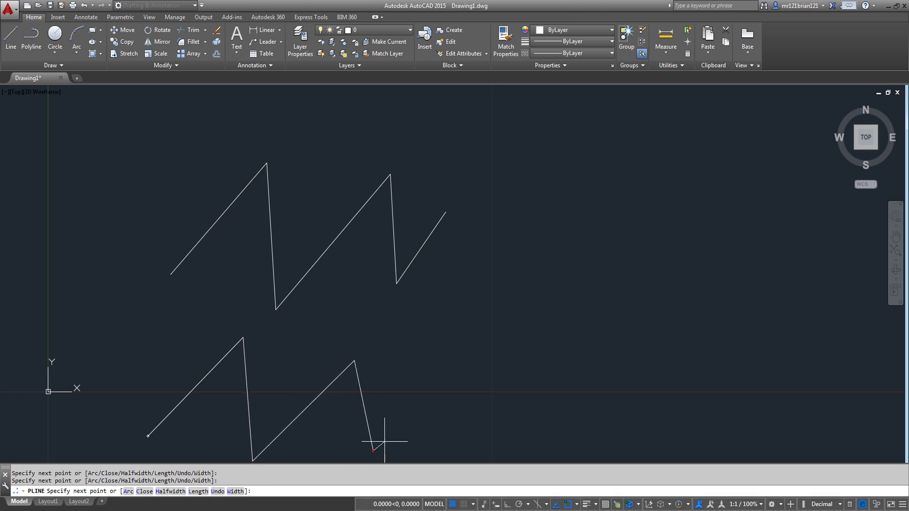
click(450, 377)
key(Return)
Select the segments of the upper line zigzag one at a time, clearing the selection after each pick
middle_drag(331, 400, 321, 304)
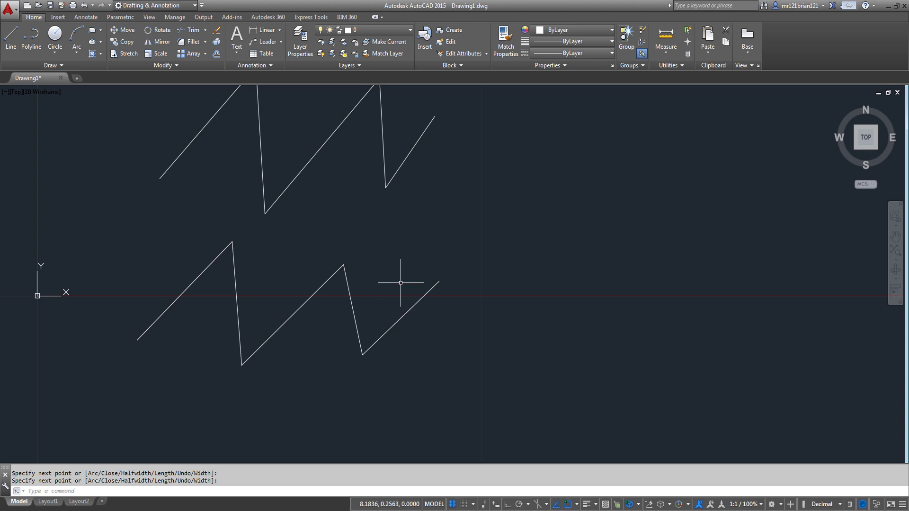
middle_drag(402, 278, 405, 315)
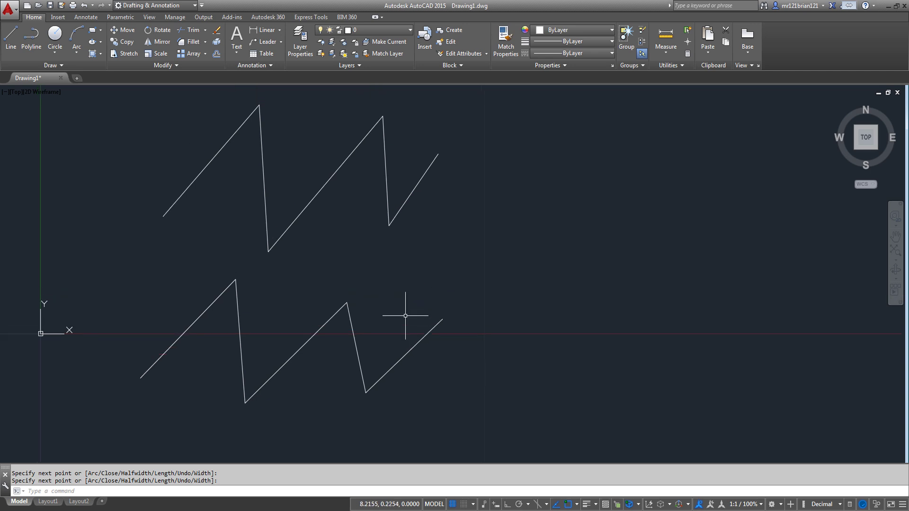
right_click(421, 176)
click(379, 187)
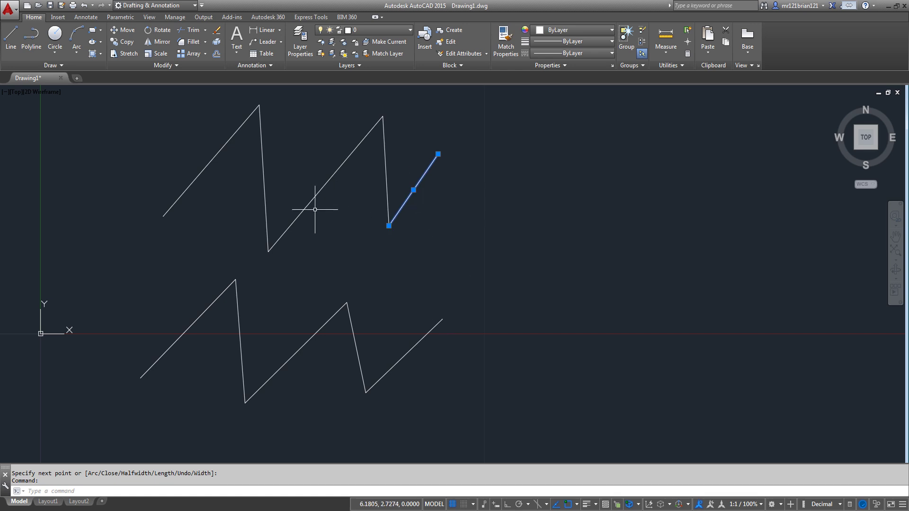
key(Escape)
click(384, 142)
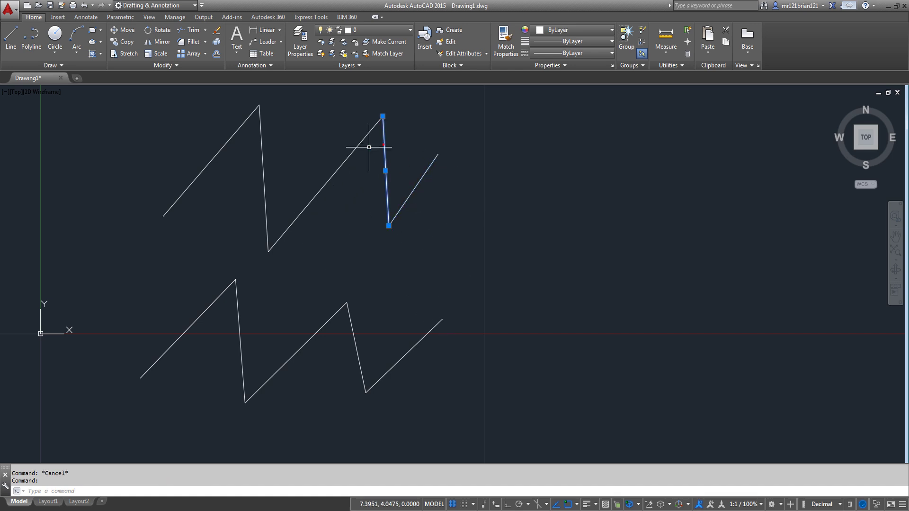
key(Escape)
click(326, 180)
key(Escape)
click(261, 142)
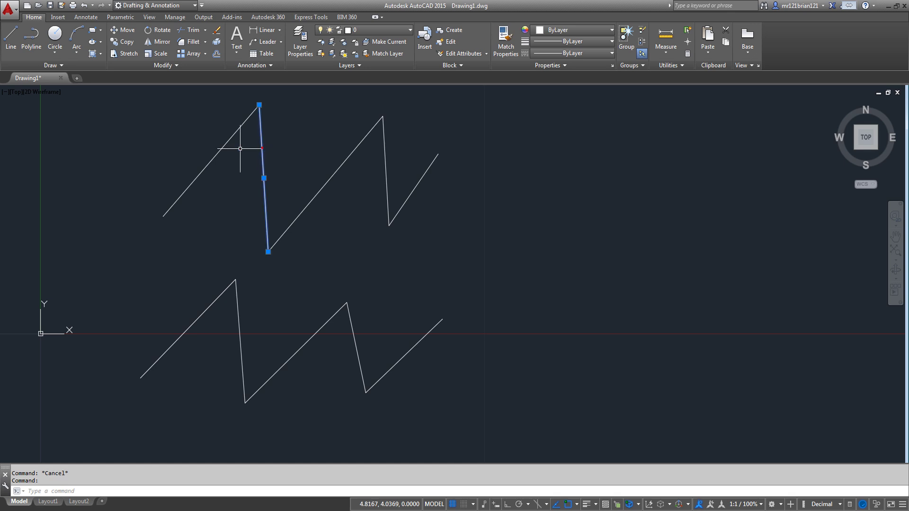
key(Escape)
click(221, 160)
click(216, 155)
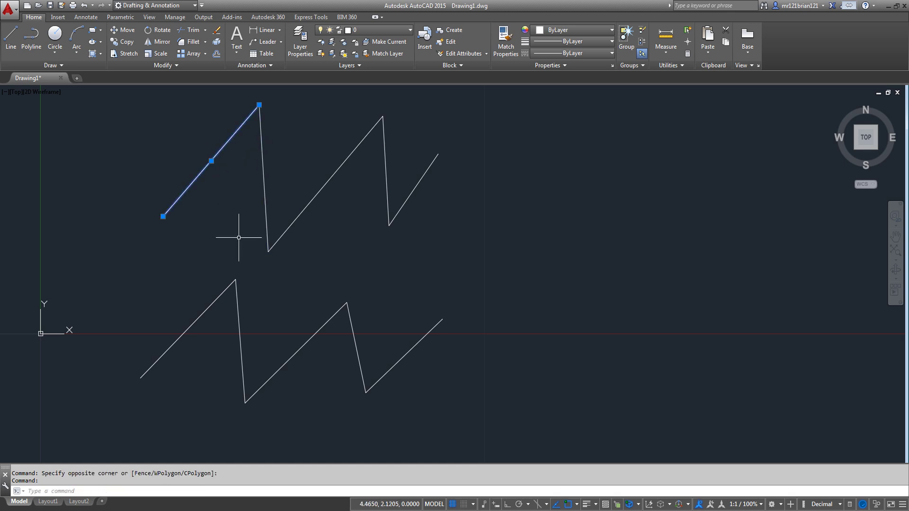
key(Escape)
Select the lower polyline zigzag with a single pick, clear the selection and view both zigzags together
click(438, 325)
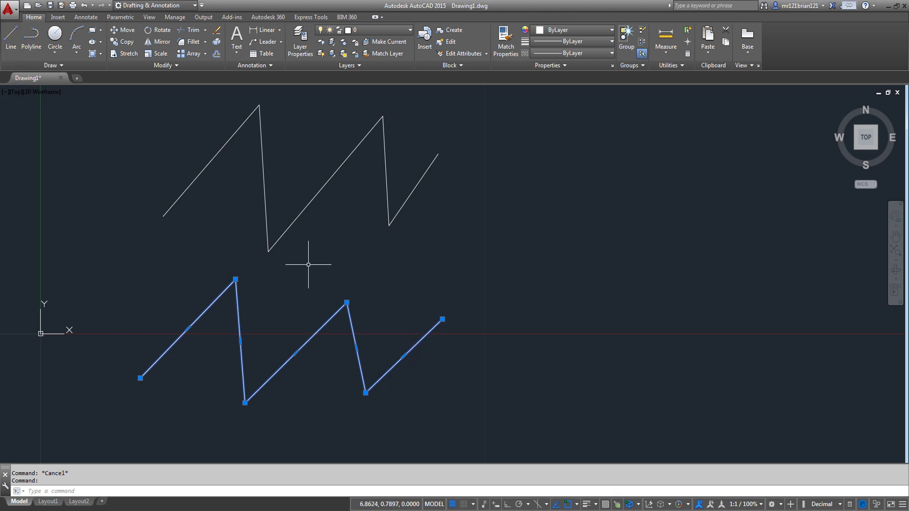
key(Escape)
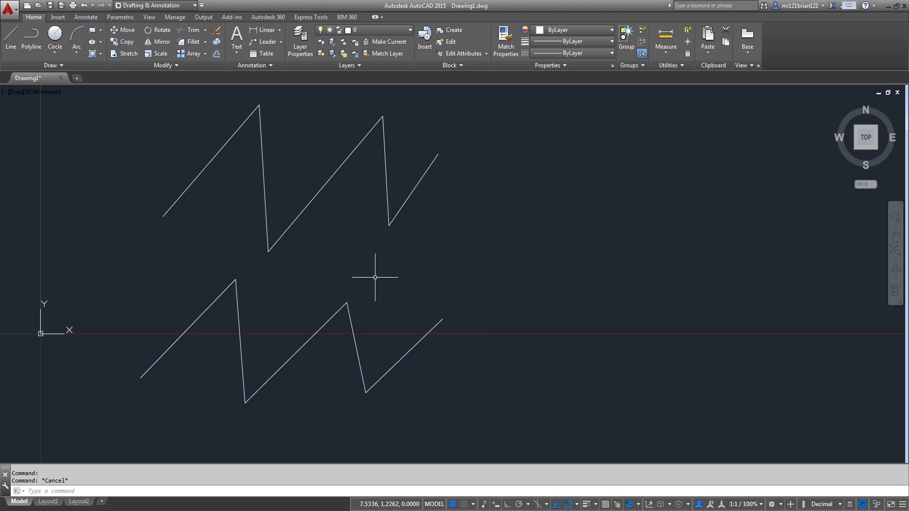
middle_drag(403, 222, 401, 261)
scroll(413, 240, down, 2)
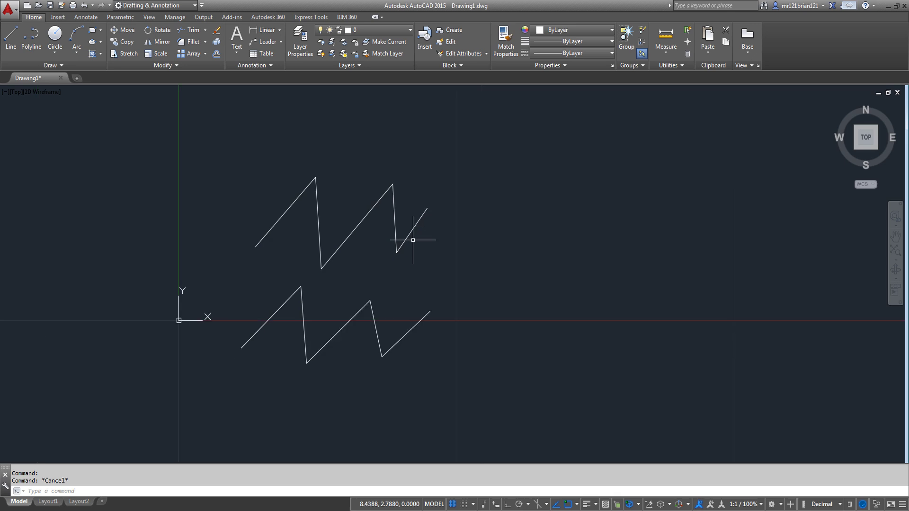
scroll(425, 238, up, 2)
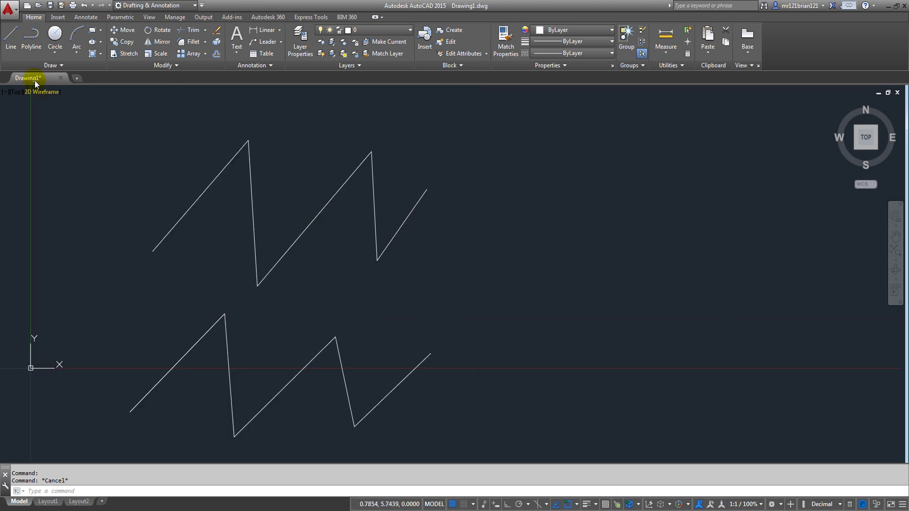
Draw a single slanted line beside the line zigzag, and briefly select the zigzag's last segment for comparison
click(10, 34)
click(479, 314)
click(564, 182)
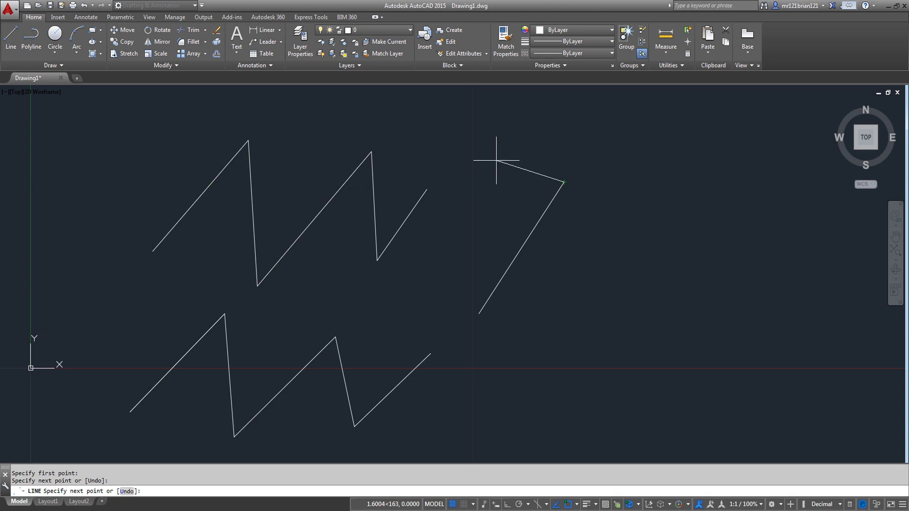
key(Escape)
click(408, 214)
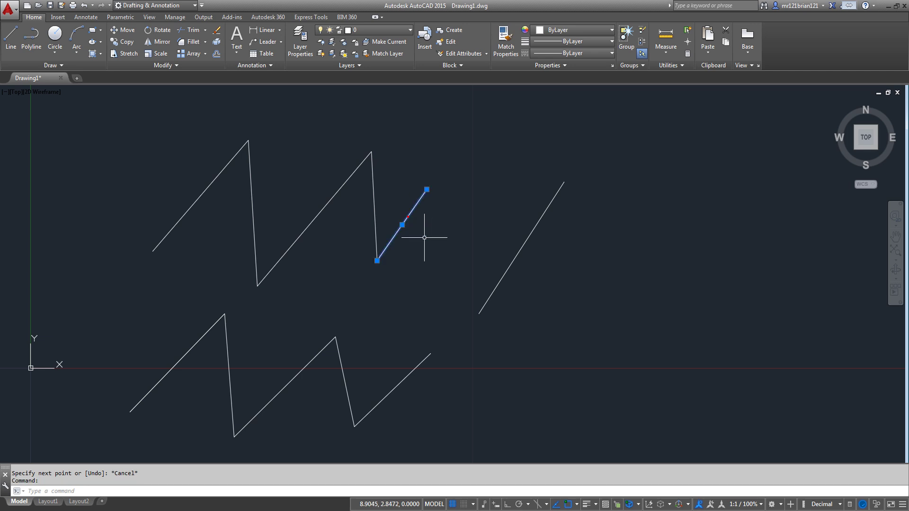
key(Escape)
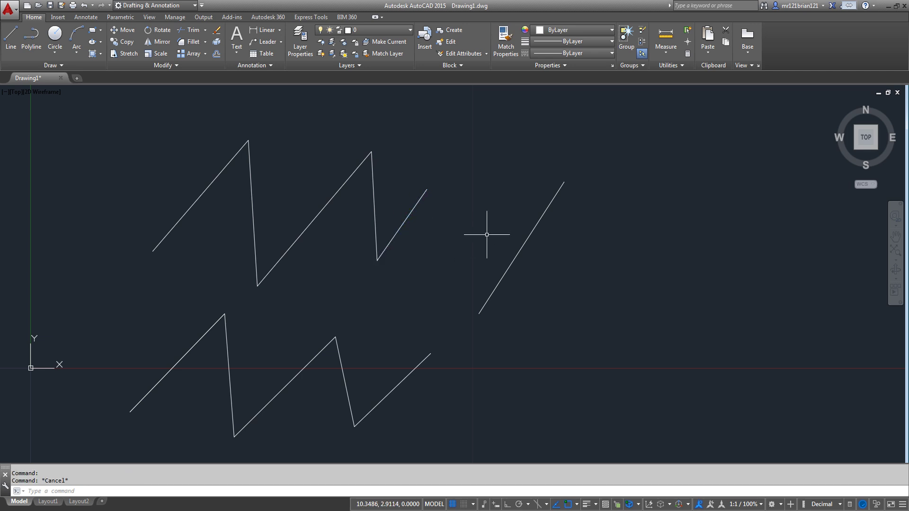
Erase the single slanted line beside the zigzags using a crossing selection
click(562, 256)
click(485, 204)
key(Delete)
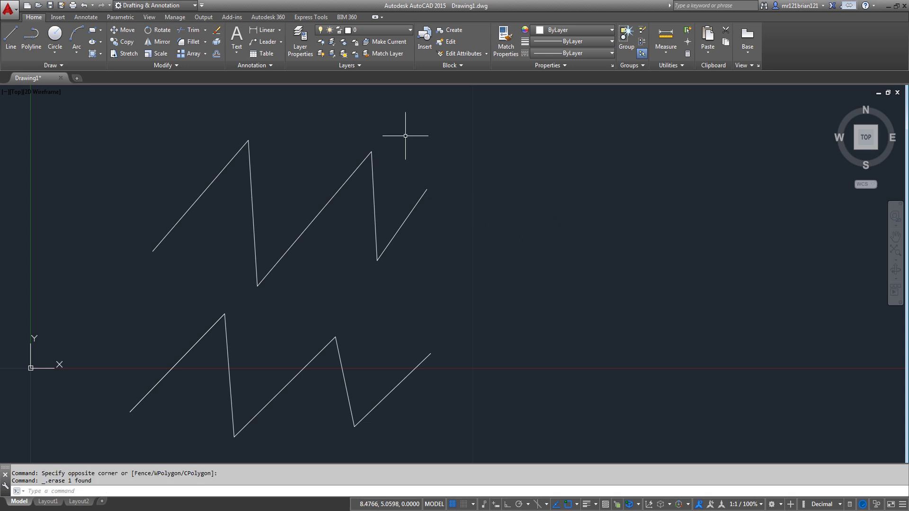
Demonstrate a crossing selection box and a window selection box in the empty area beside the zigzags
mouse_move(310, 160)
middle_down()
mouse_move(360, 151)
mouse_move(395, 177)
middle_up()
scroll(463, 185, down, 2)
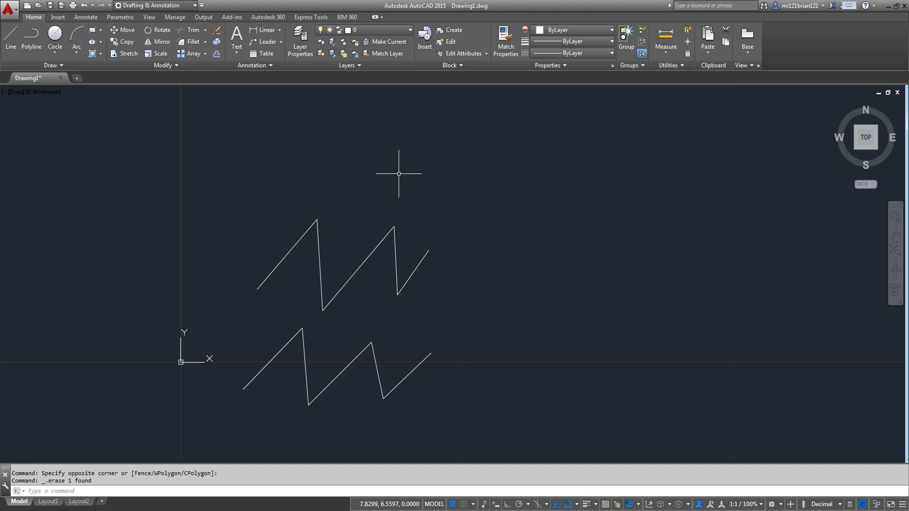
click(491, 178)
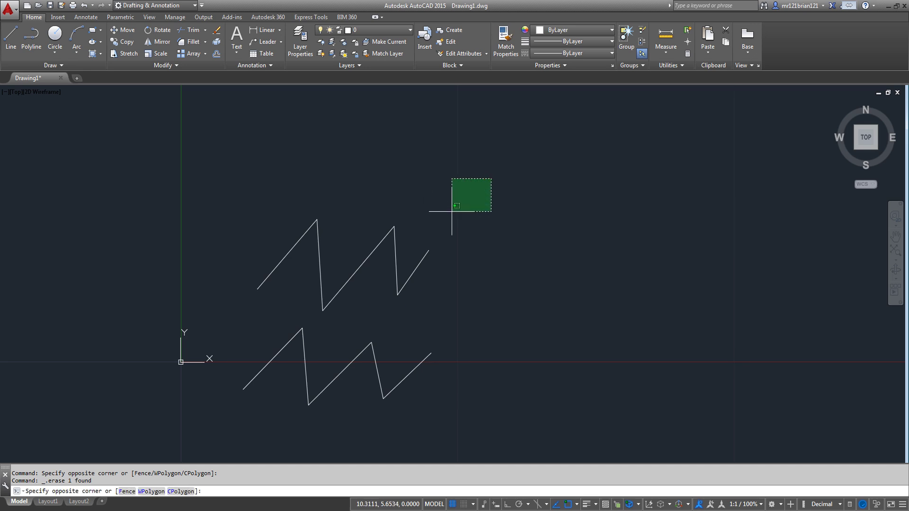
click(501, 172)
click(489, 177)
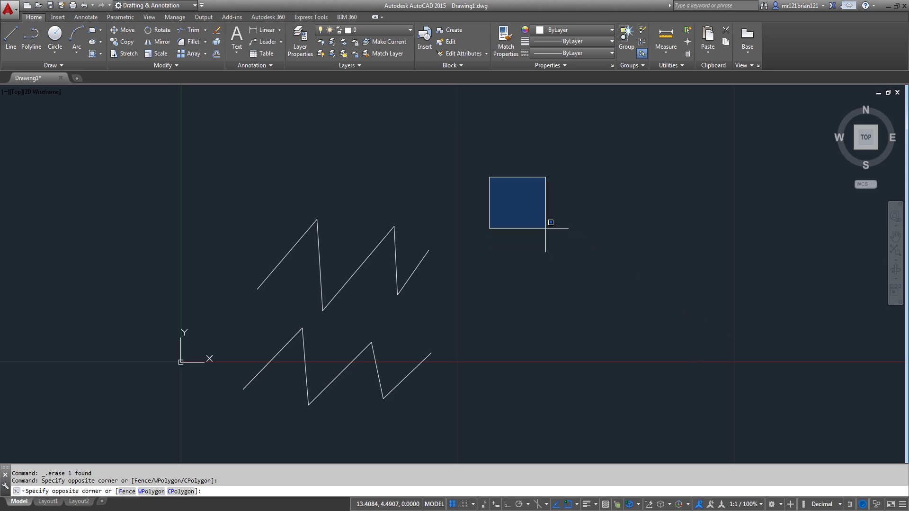
key(Escape)
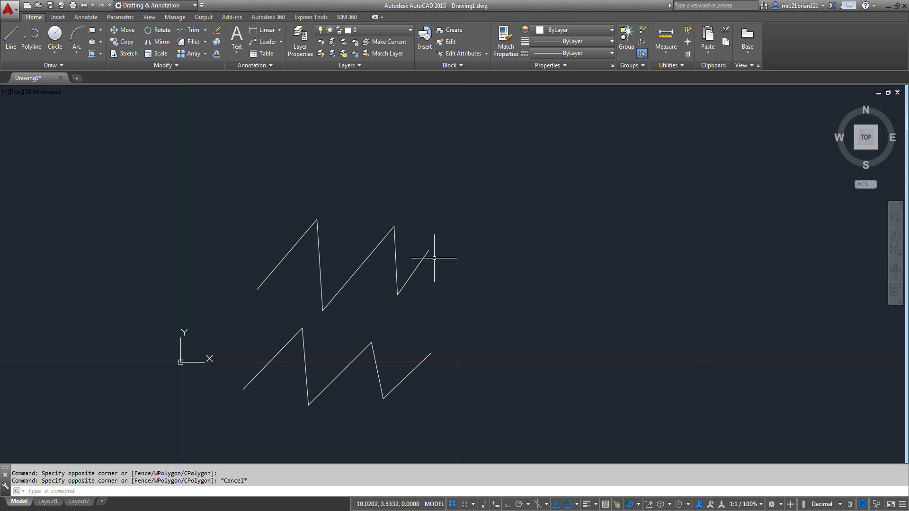
Select the last segment of the line zigzag with crossing boxes that only touch it, and clear the selection
middle_drag(405, 251, 403, 236)
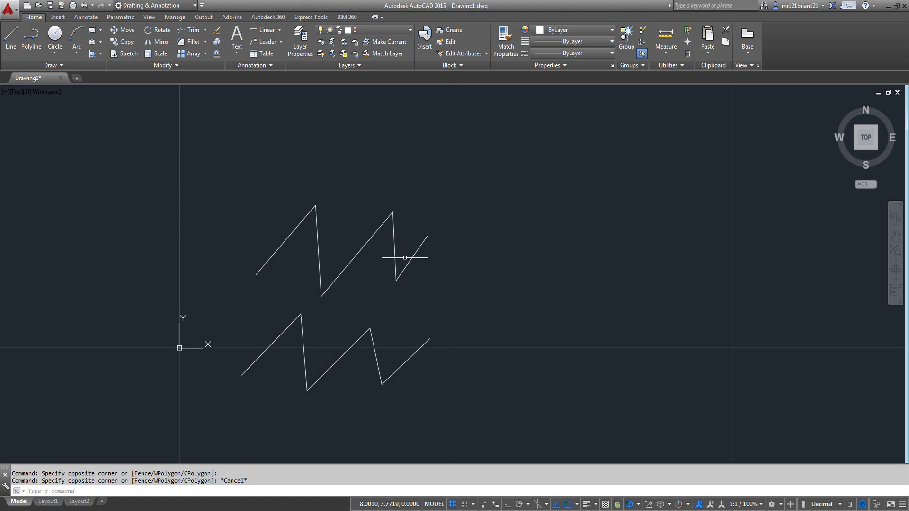
middle_drag(418, 282, 421, 265)
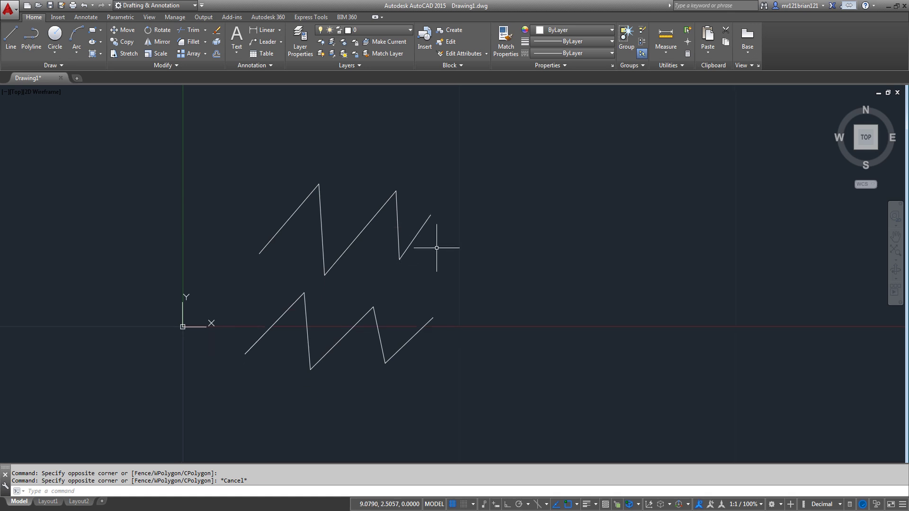
click(514, 167)
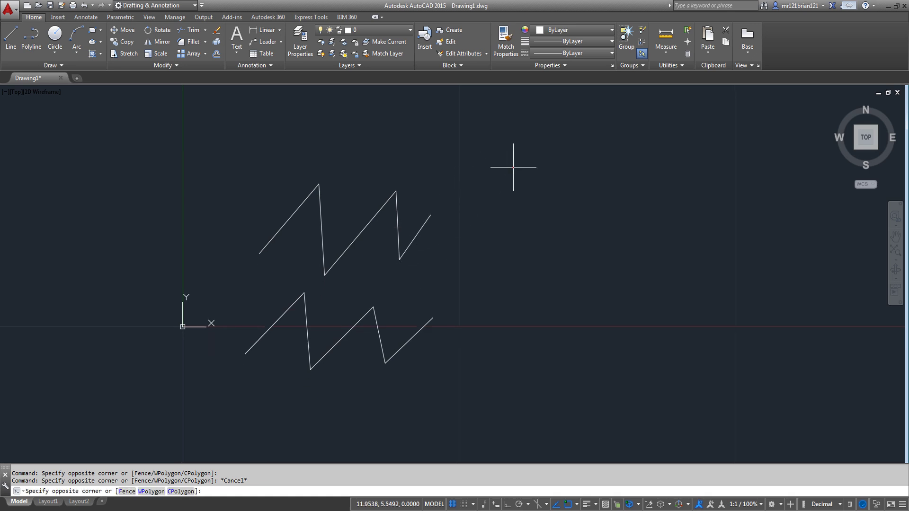
click(426, 269)
click(488, 182)
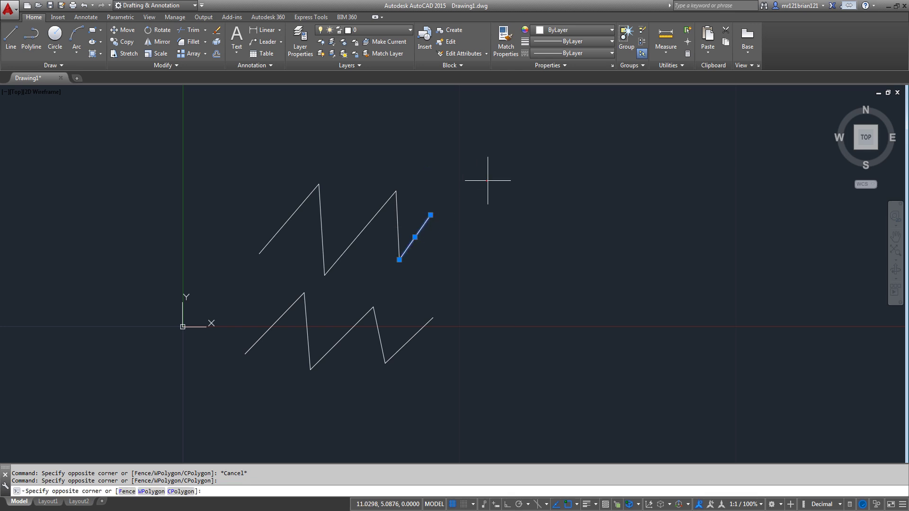
click(421, 258)
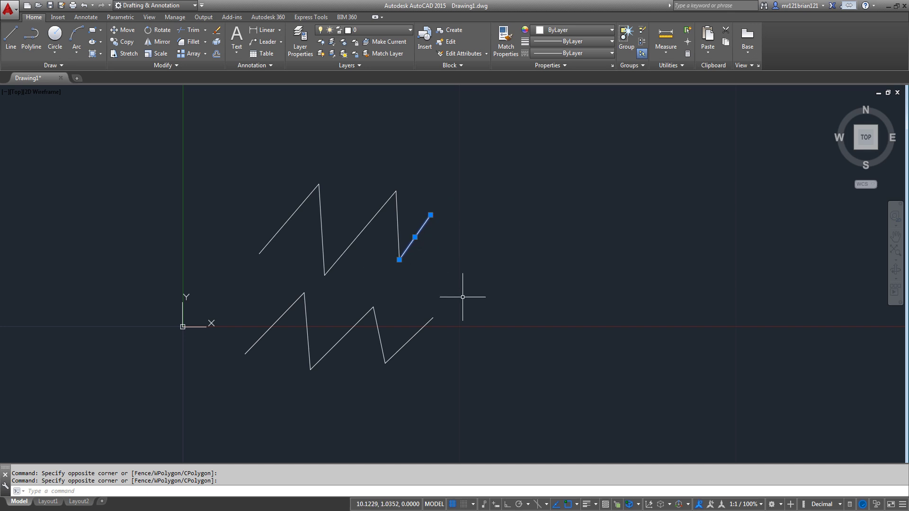
middle_drag(414, 241, 411, 264)
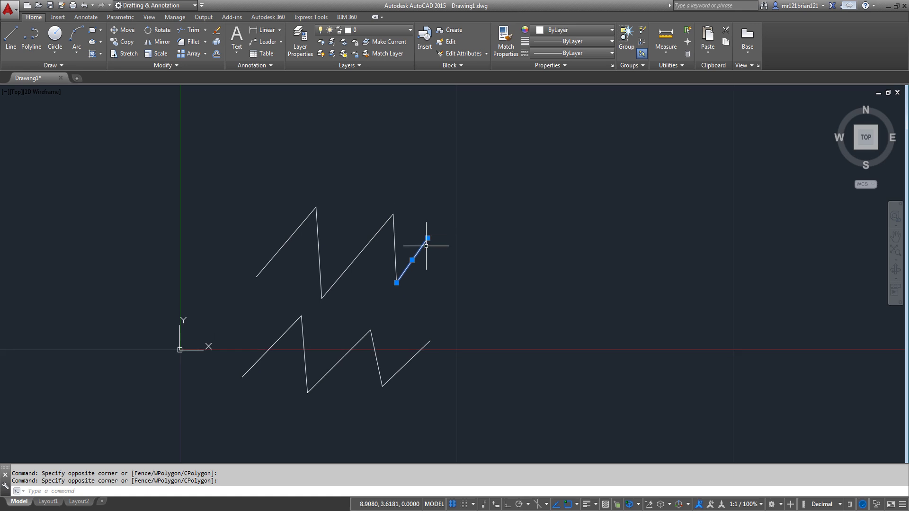
middle_drag(433, 313, 435, 289)
key(Escape)
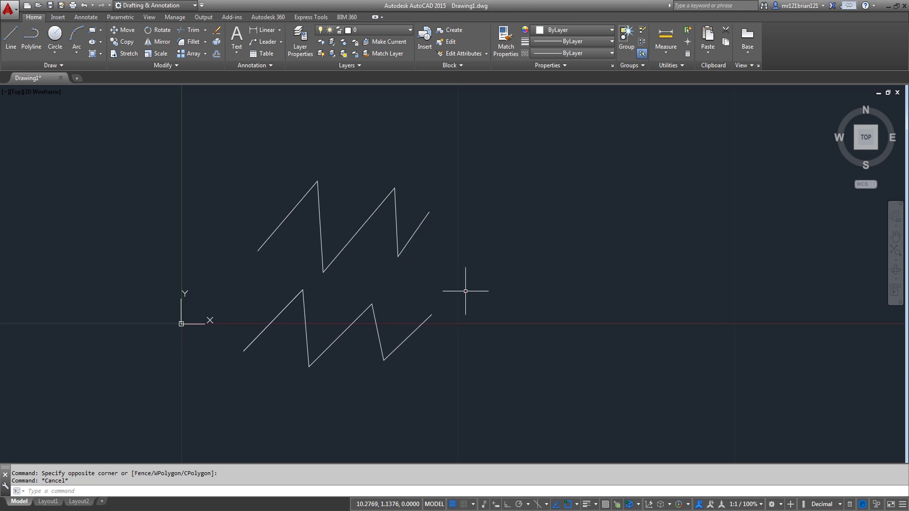
Select the whole polyline zigzag with a crossing box over its last segment, and clear the selection
click(466, 291)
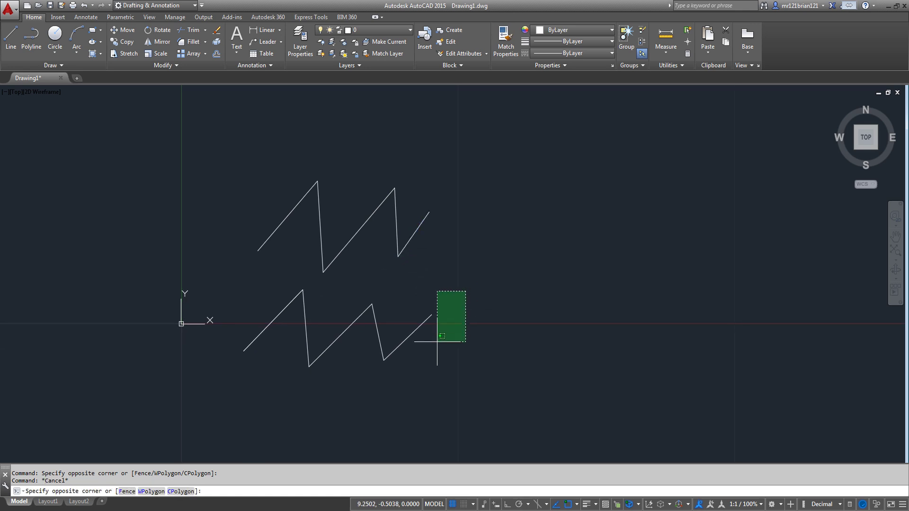
click(417, 358)
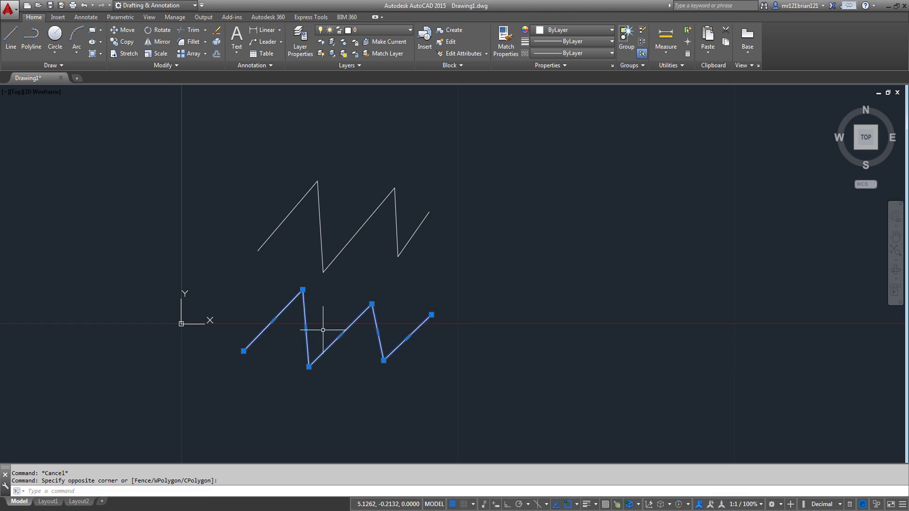
key(Escape)
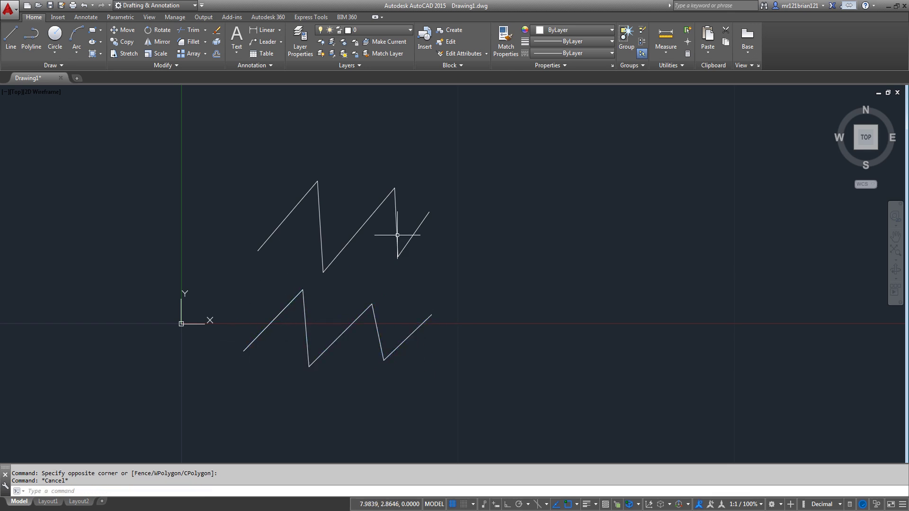
Try window selections that only partly enclose the last segment of the line zigzag
click(414, 161)
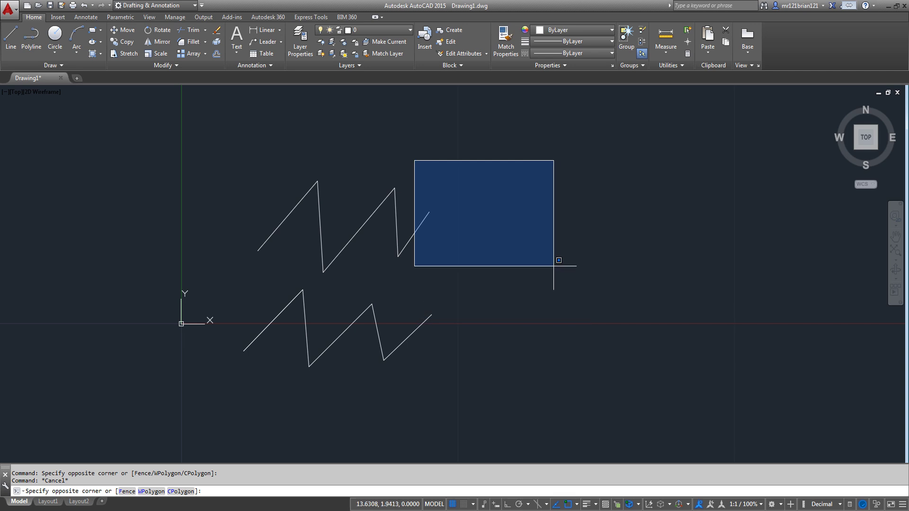
click(523, 256)
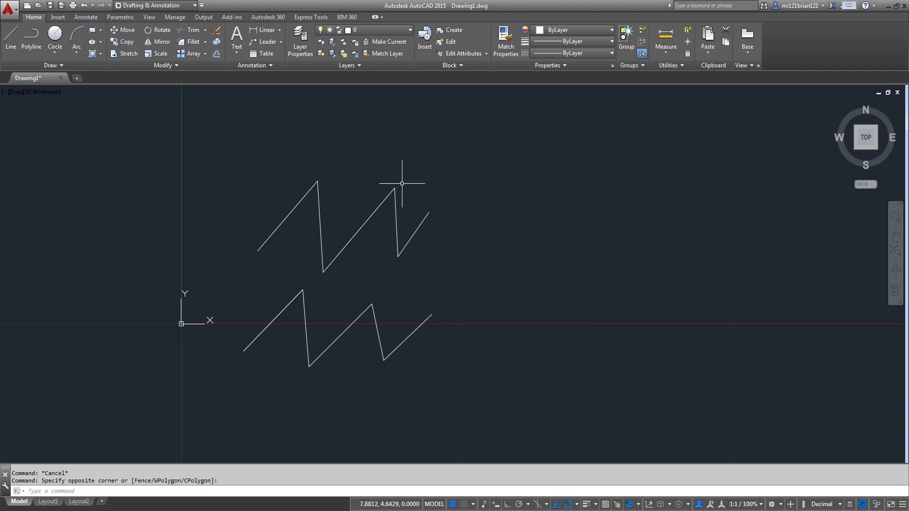
click(403, 156)
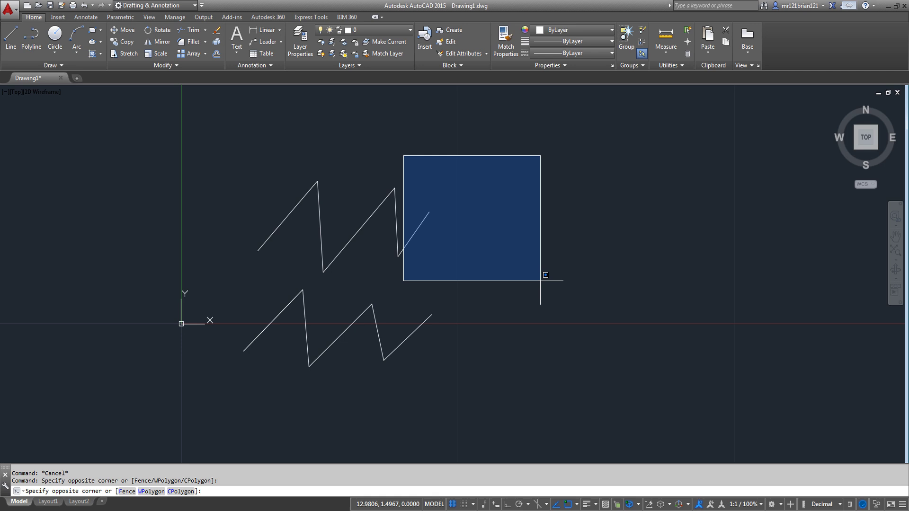
click(540, 281)
click(404, 205)
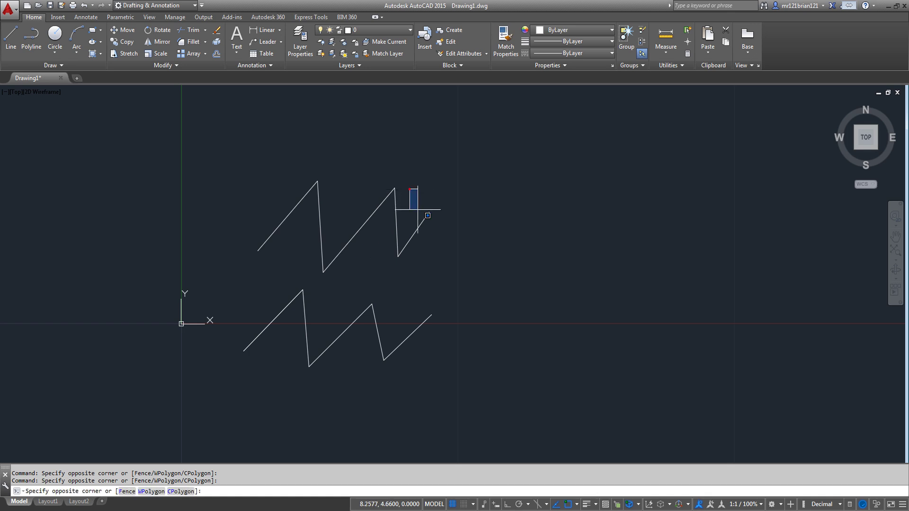
click(486, 314)
Select the last segment of the line zigzag with a window box that fully encloses it
scroll(399, 243, up, 4)
scroll(380, 216, down, 2)
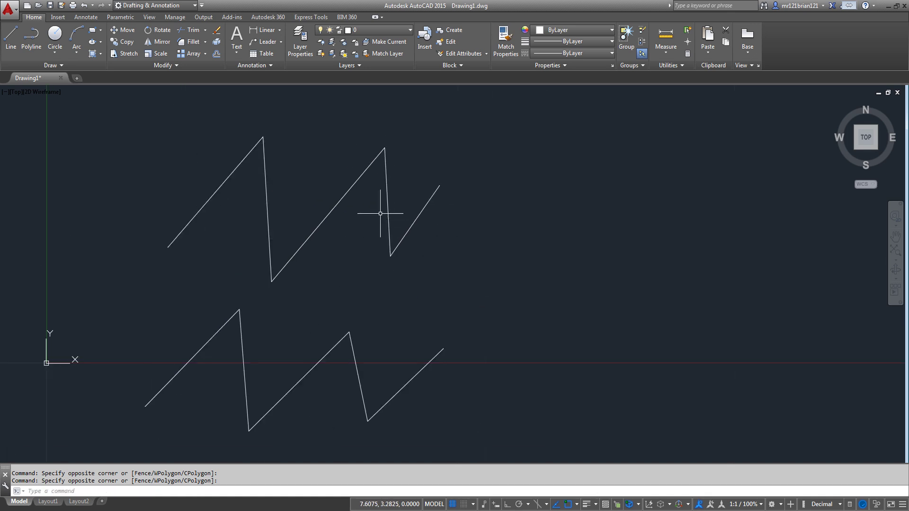
click(374, 170)
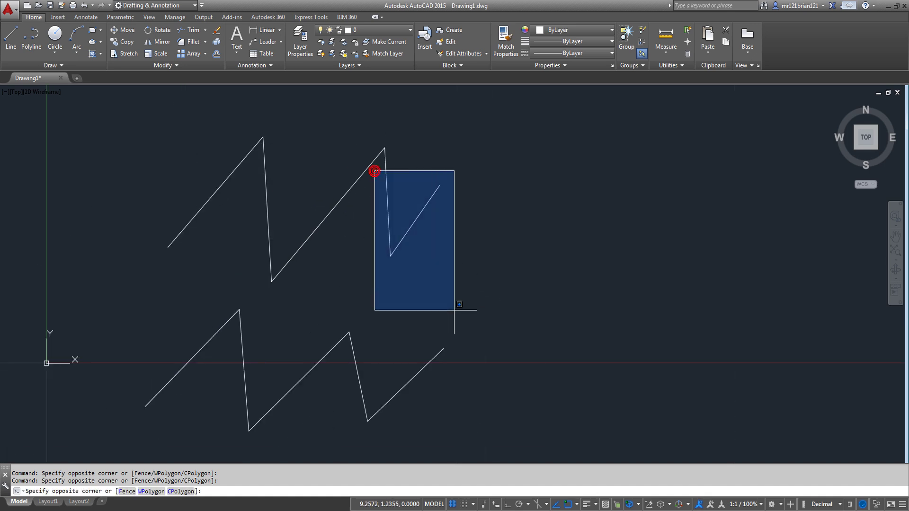
click(491, 302)
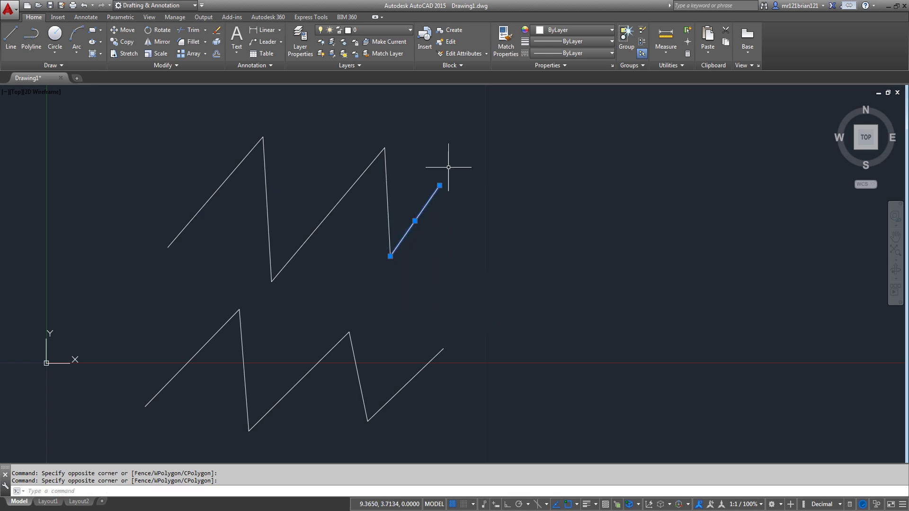
Clear the selection and try a window selection that encloses only the last segment of the polyline zigzag
key(Escape)
middle_drag(416, 349, 414, 256)
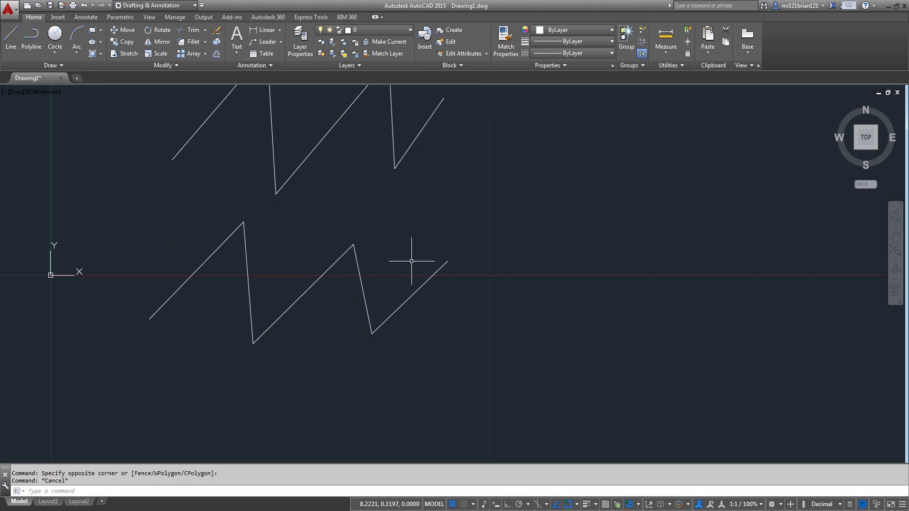
click(356, 208)
click(493, 358)
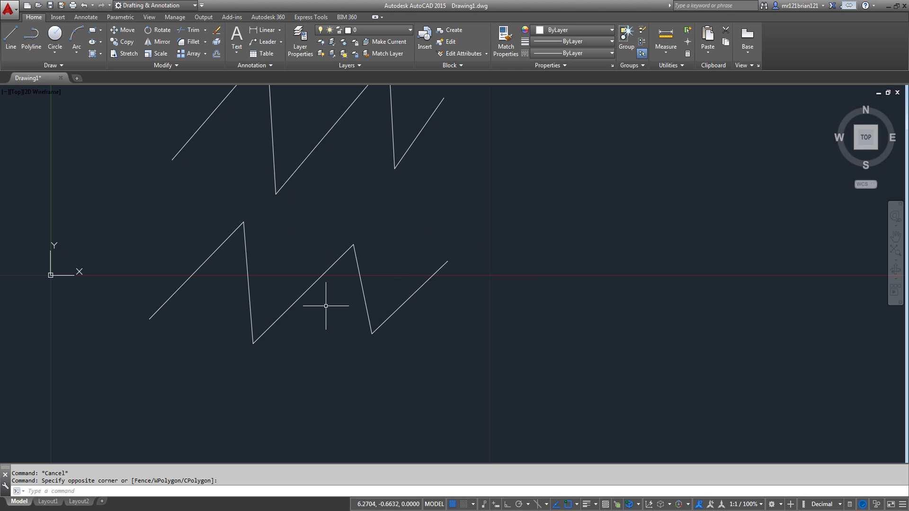
Select the polyline zigzag with a window box that encloses it completely, and clear the selection
middle_drag(326, 305, 397, 314)
click(175, 222)
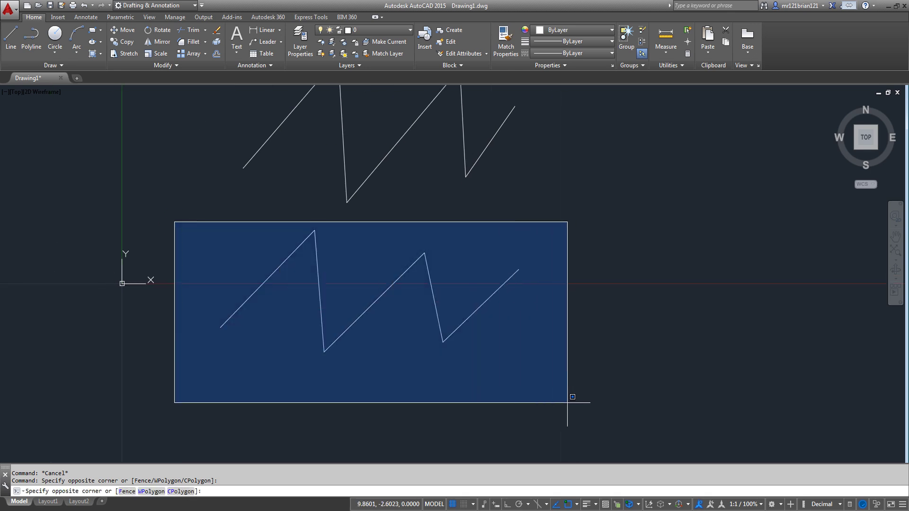
click(566, 390)
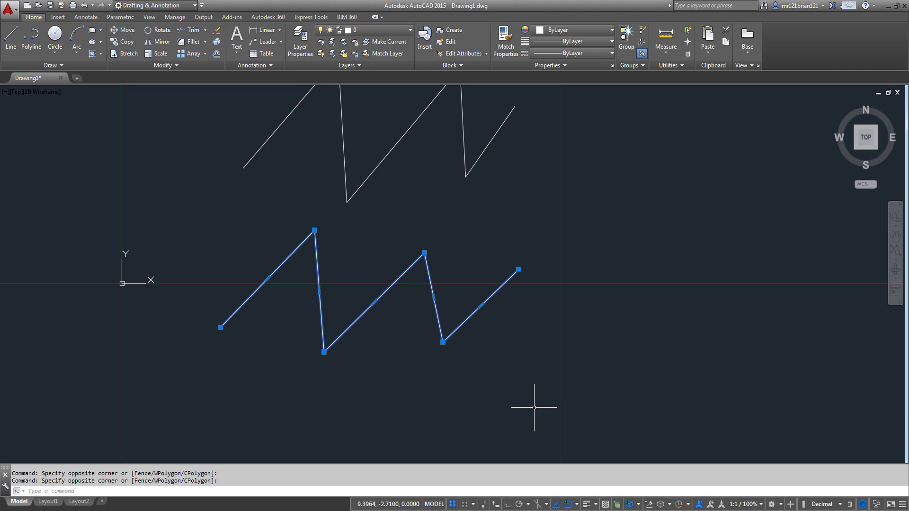
key(Escape)
Select the polyline zigzag with an upward crossing box over the end of its last segment, and clear the selection
click(551, 299)
click(500, 243)
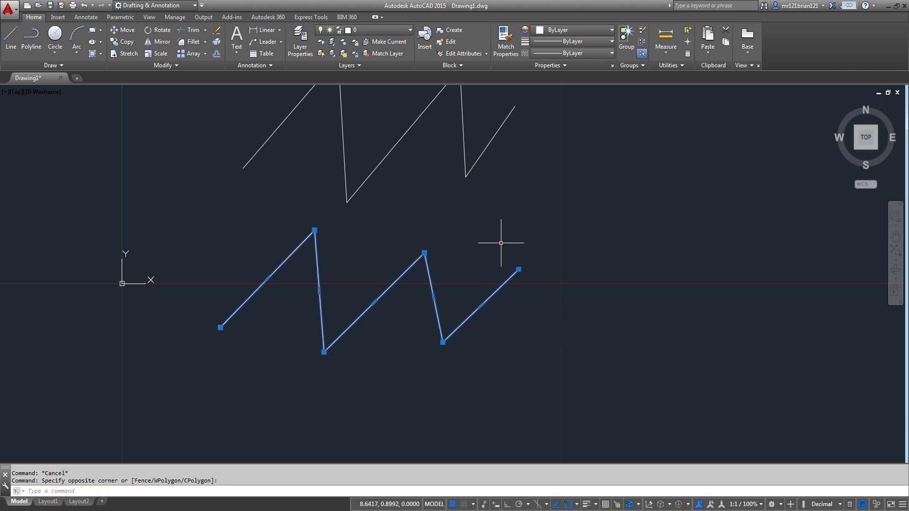
middle_drag(530, 229, 526, 320)
key(Escape)
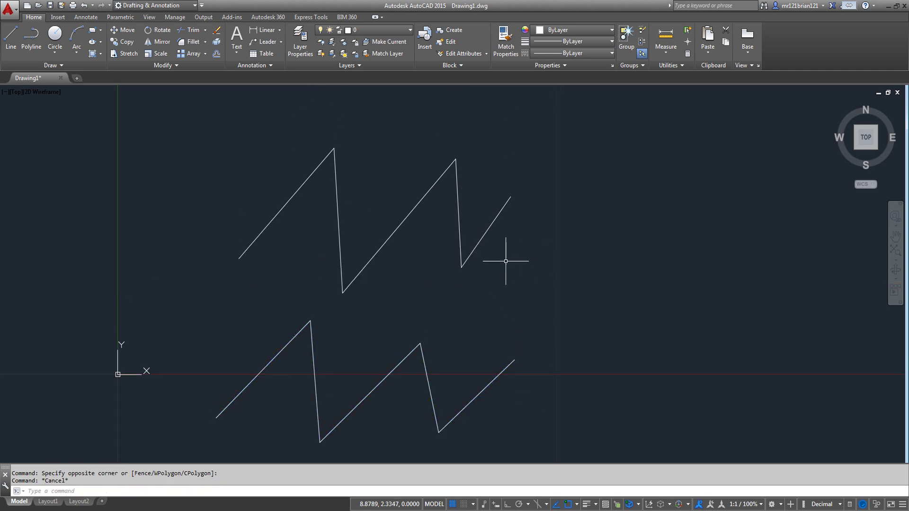
Select segments in the right half of the line zigzag with downward and upward crossing boxes, clearing the selection each time
click(532, 160)
click(503, 223)
key(Escape)
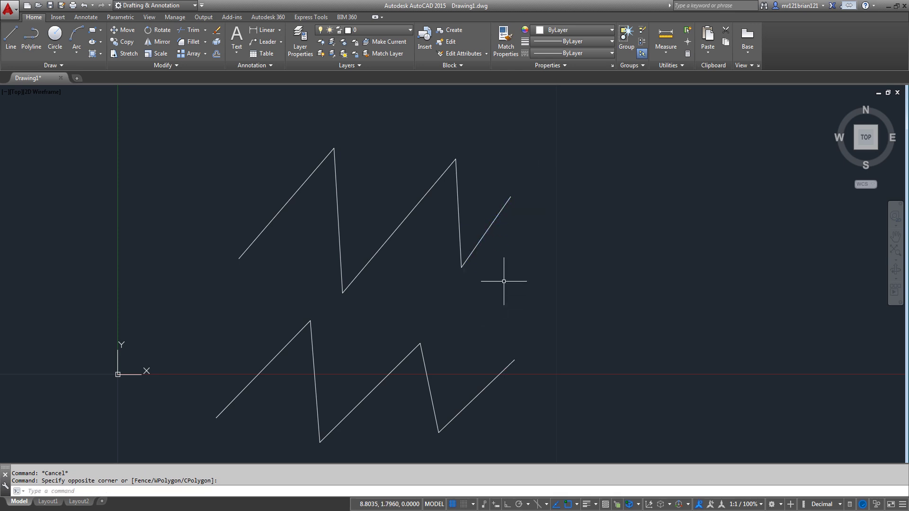
click(510, 280)
click(410, 232)
key(Escape)
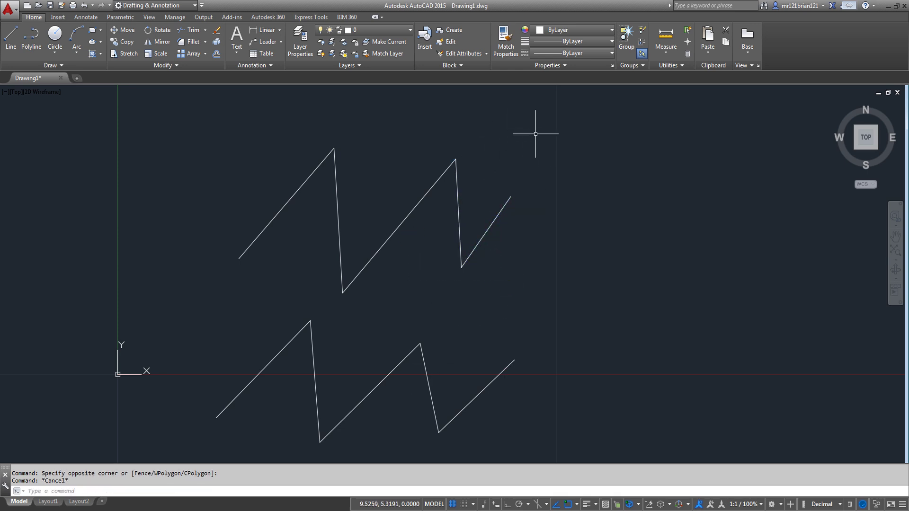
click(535, 135)
click(378, 242)
key(Escape)
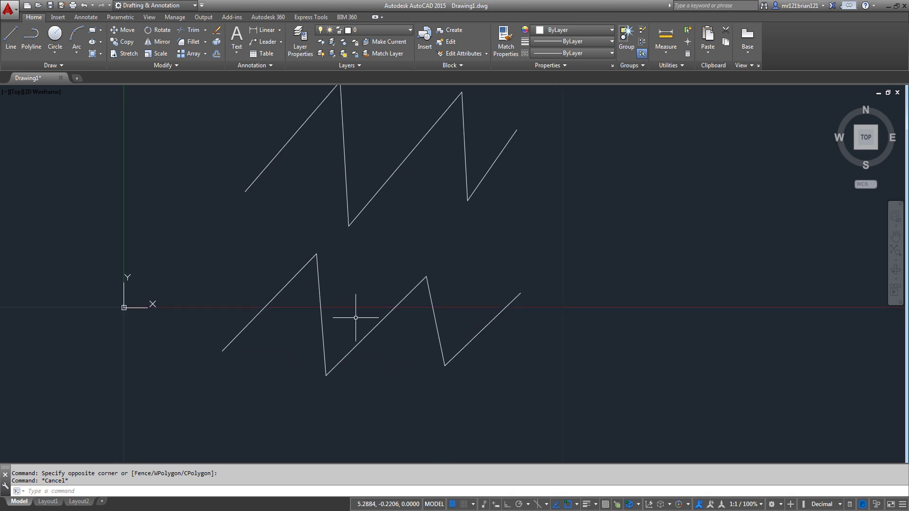
Select the first and fourth segments of the line zigzag with window lassos, and clear the selection
middle_drag(406, 277, 401, 264)
scroll(232, 182, down, 2)
mouse_move(290, 171)
middle_down()
mouse_move(342, 325)
mouse_move(359, 293)
middle_up()
scroll(263, 336, up, 2)
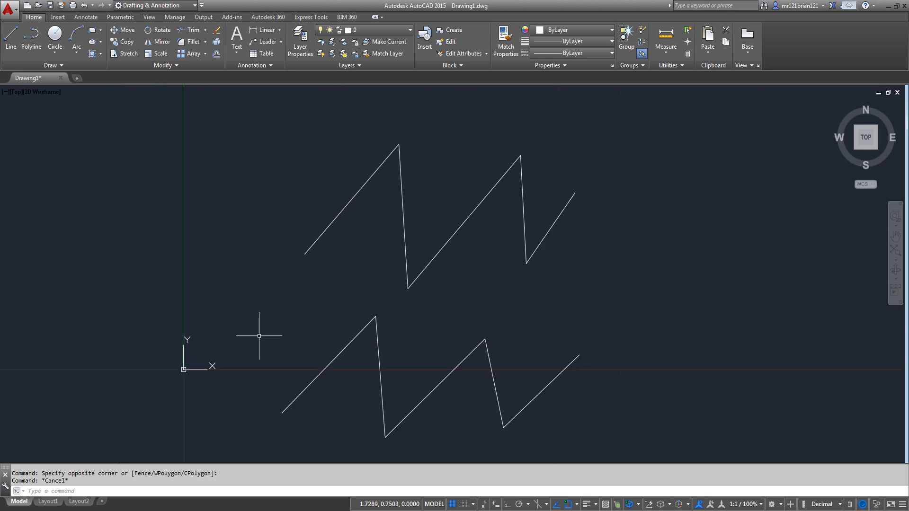
scroll(300, 279, down, 1)
scroll(311, 258, up, 1)
middle_drag(252, 270, 274, 257)
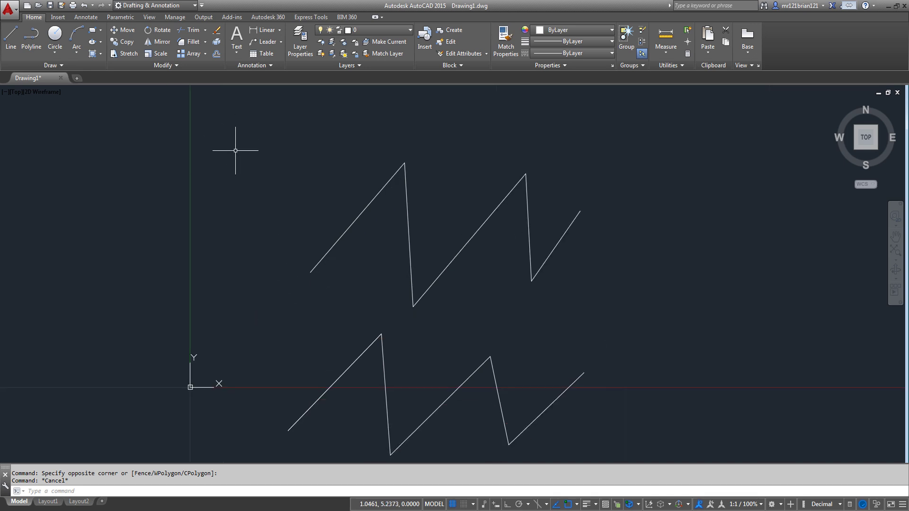
mouse_move(235, 150)
mouse_down()
mouse_move(260, 290)
mouse_move(284, 314)
mouse_move(332, 313)
mouse_move(366, 254)
mouse_move(379, 303)
mouse_move(381, 243)
mouse_move(397, 207)
mouse_move(363, 155)
mouse_move(301, 97)
mouse_move(280, 138)
mouse_move(228, 148)
mouse_move(183, 291)
mouse_move(203, 365)
mouse_move(283, 368)
mouse_up()
mouse_move(234, 179)
mouse_down()
mouse_move(251, 178)
mouse_move(279, 311)
mouse_move(325, 316)
mouse_move(381, 215)
mouse_move(409, 189)
mouse_move(434, 211)
mouse_move(472, 308)
mouse_move(538, 290)
mouse_move(538, 142)
mouse_move(414, 136)
mouse_move(321, 157)
mouse_up()
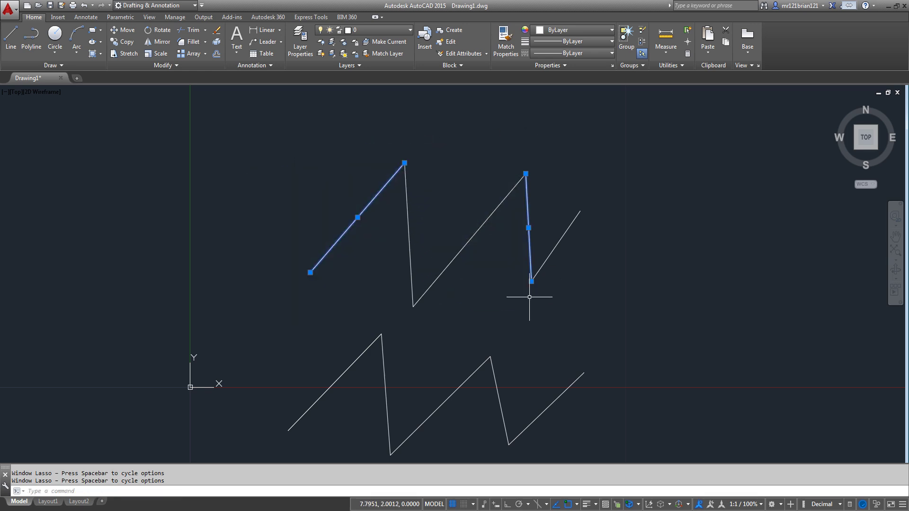
key(Escape)
Select the first and fourth segments of the line zigzag with small crossing boxes, and clear the selection
click(365, 260)
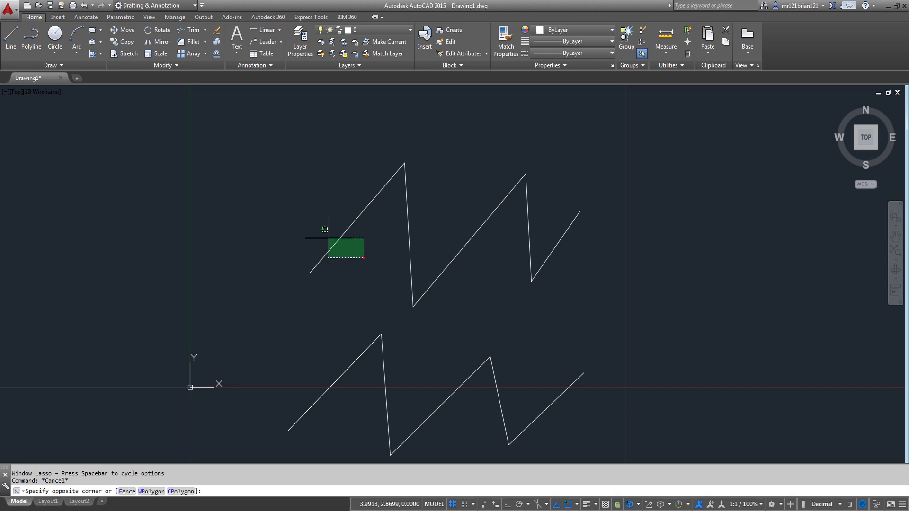
click(300, 209)
click(535, 234)
click(504, 244)
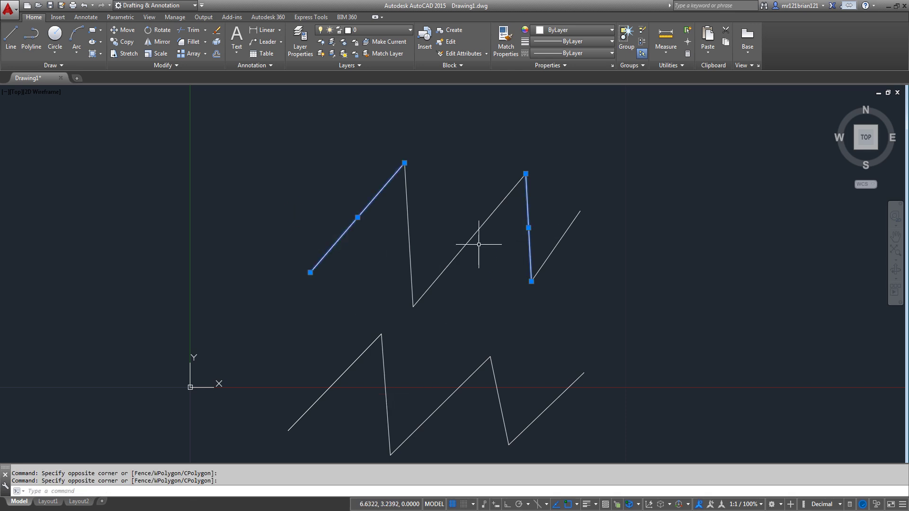
key(Escape)
Select the last four segments of the line zigzag with a crossing lasso, and clear the selection
middle_drag(522, 245, 435, 245)
scroll(442, 302, down, 2)
middle_drag(442, 302, 427, 208)
middle_drag(414, 138, 422, 191)
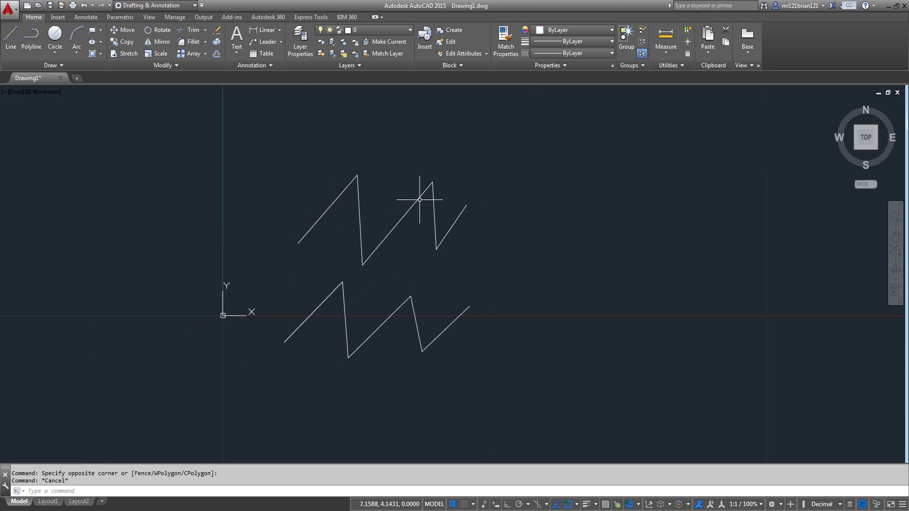
mouse_move(546, 168)
mouse_down()
mouse_move(496, 230)
mouse_move(432, 229)
mouse_move(446, 230)
mouse_move(385, 138)
mouse_move(360, 194)
mouse_move(331, 220)
mouse_up()
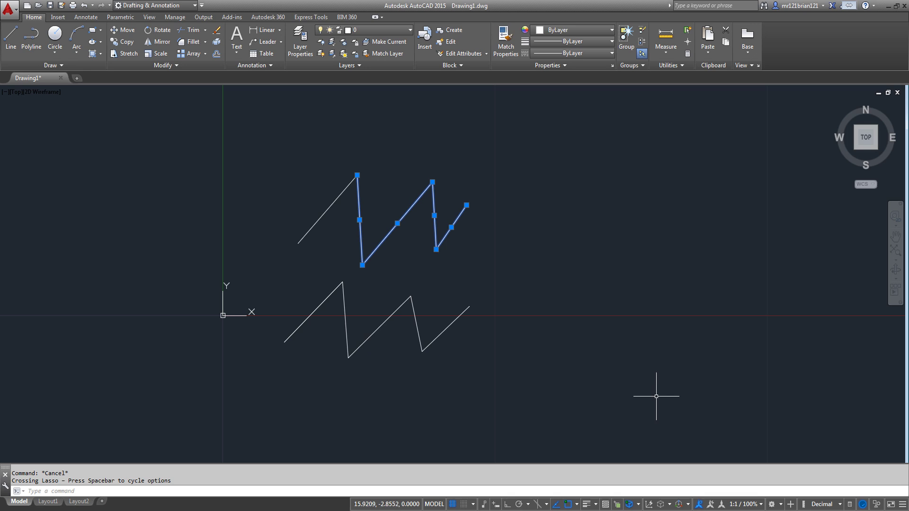
key(Escape)
Erase the last four segments of the line zigzag with a crossing box selection
mouse_move(300, 281)
middle_down()
mouse_move(309, 352)
mouse_move(318, 278)
middle_up()
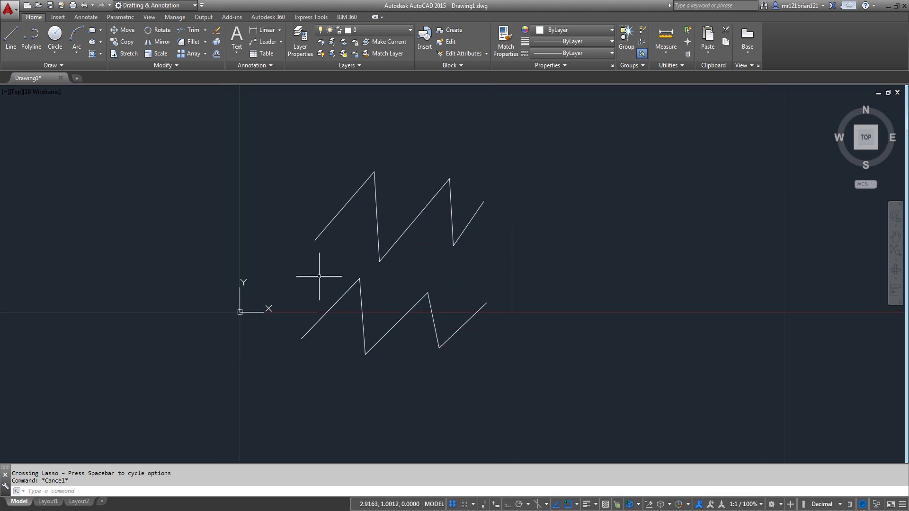
click(513, 181)
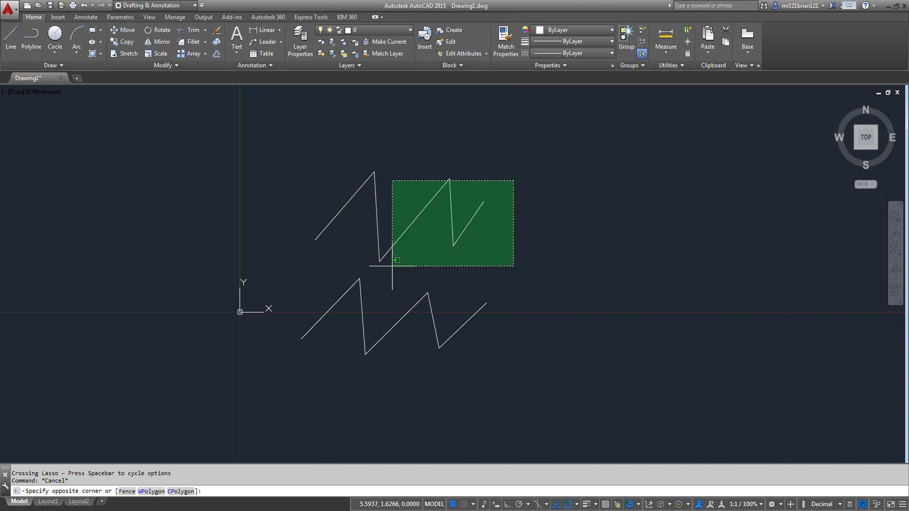
click(375, 274)
key(Delete)
Erase the polyline zigzag and the remaining line segment, selecting each with a crossing box
click(519, 265)
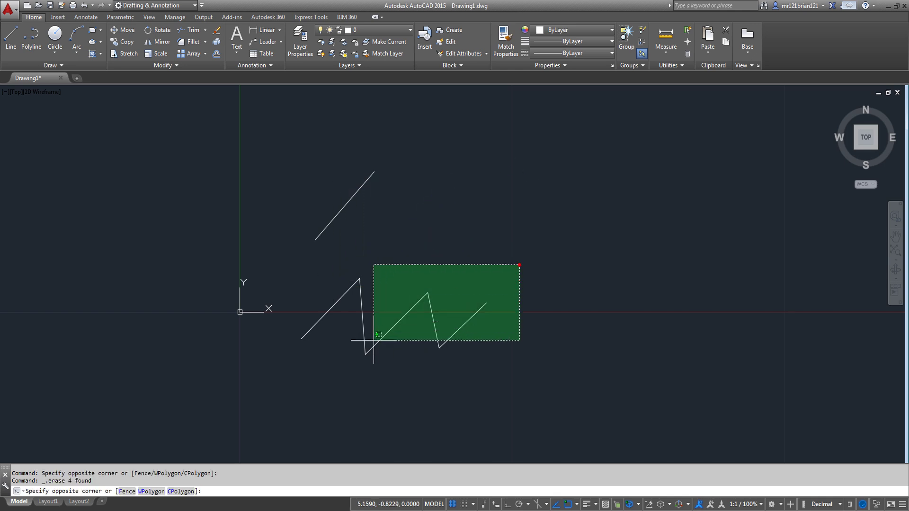
click(352, 357)
key(Delete)
click(408, 141)
click(302, 258)
key(Delete)
Draw a horizontal line 5 units long with Ortho mode turned on, and end the Line command
middle_drag(382, 170, 366, 281)
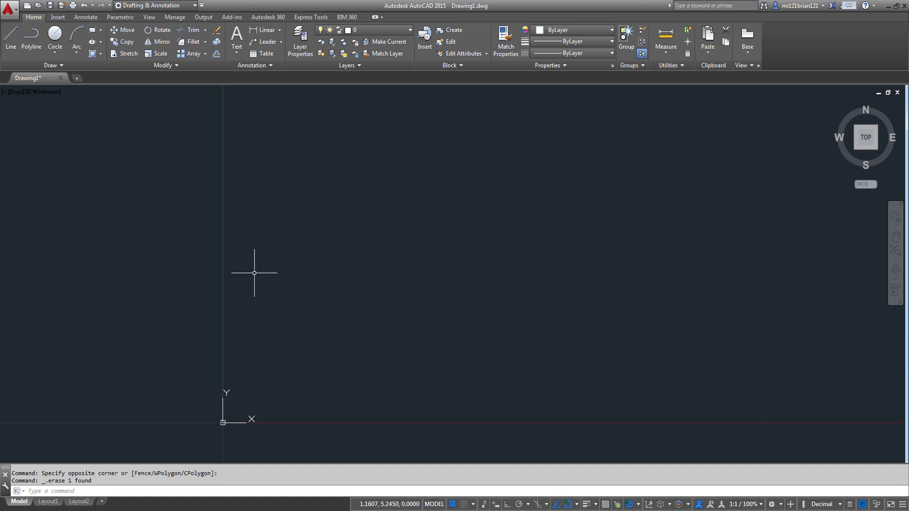
click(9, 31)
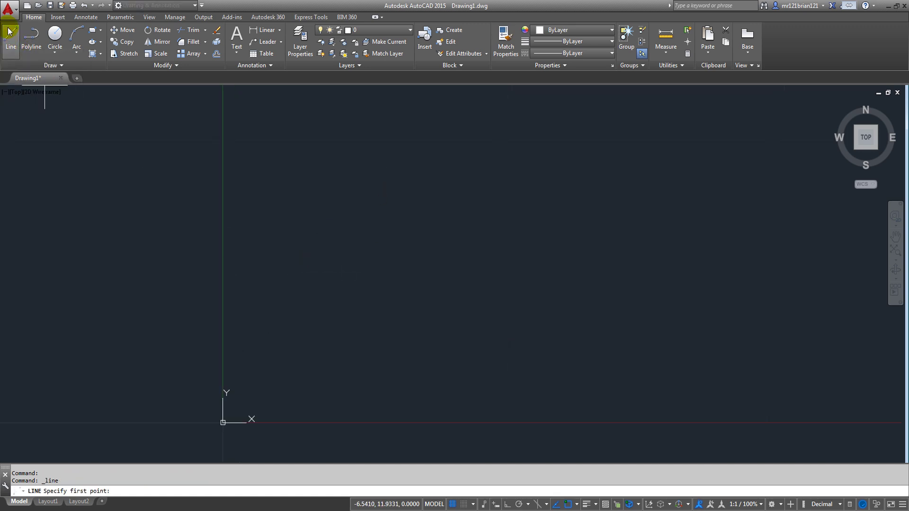
click(266, 246)
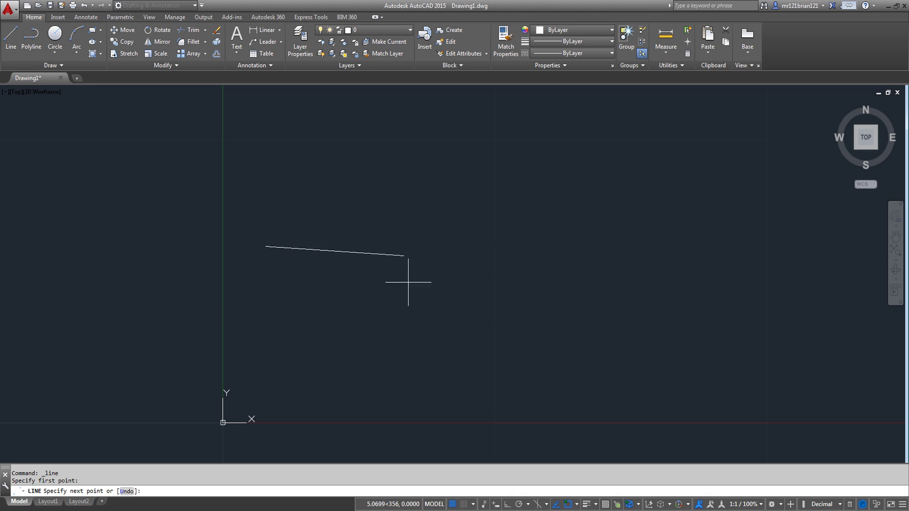
click(507, 505)
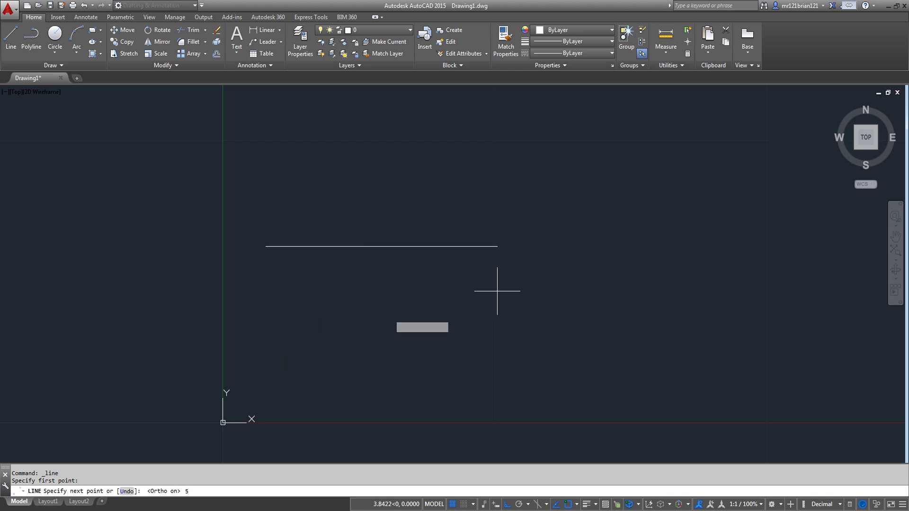
key(Return)
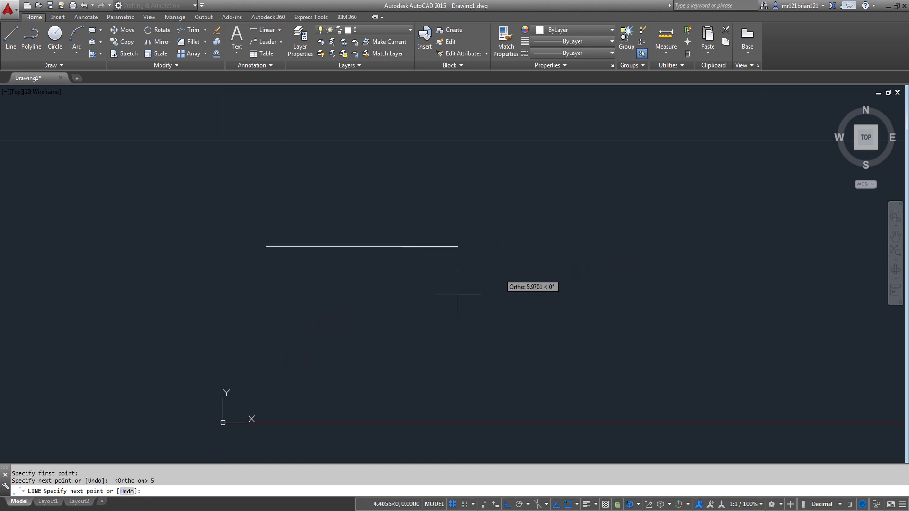
key(Escape)
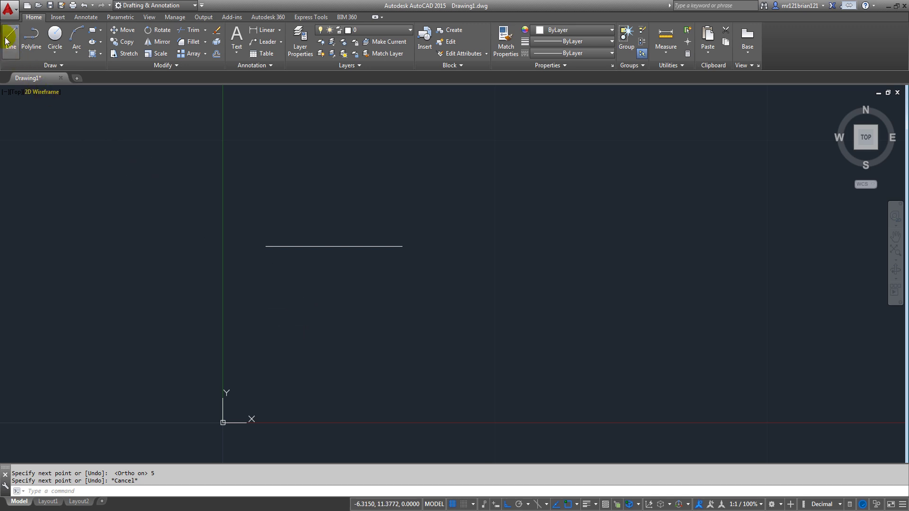
Draw a second horizontal line 5 units long below the first one
middle_drag(540, 316, 456, 329)
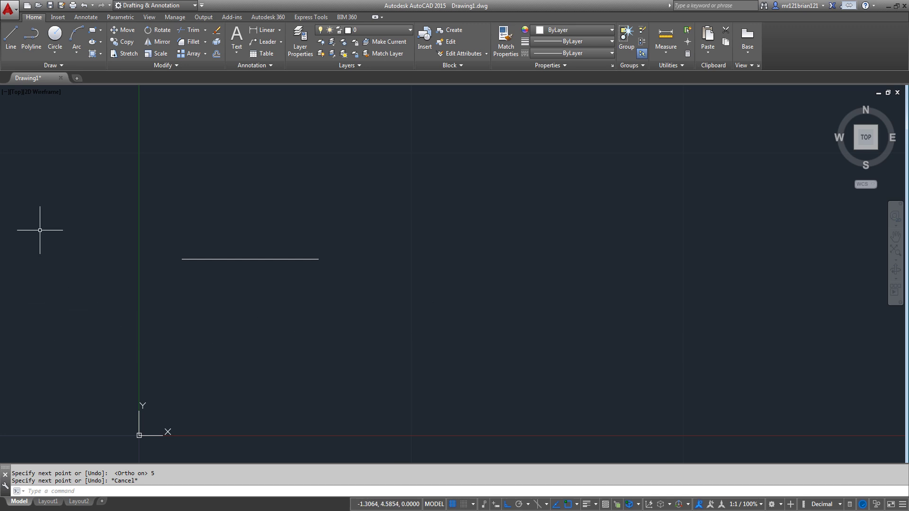
click(10, 50)
click(198, 320)
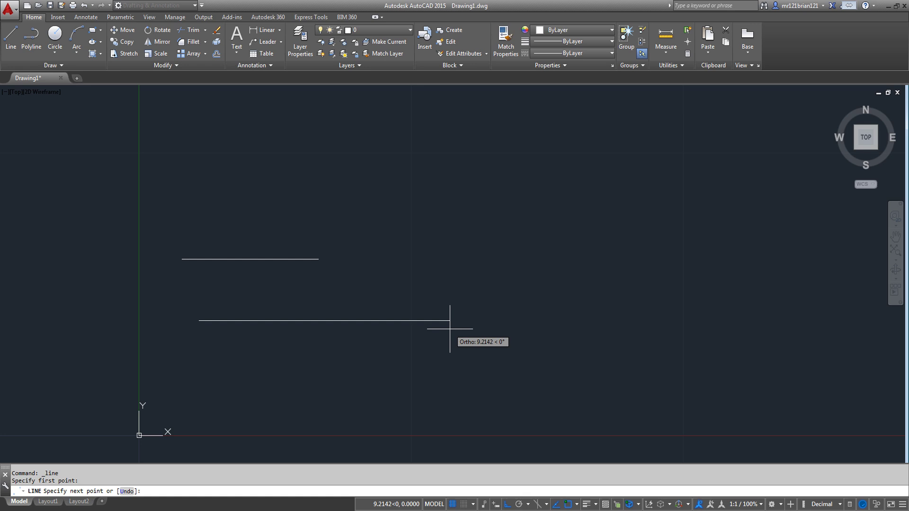
text(5)
key(Return)
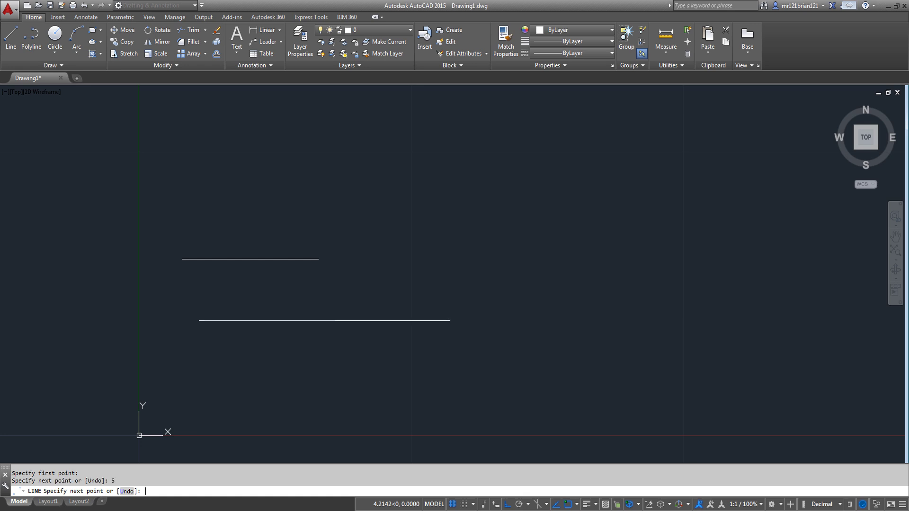
key(Return)
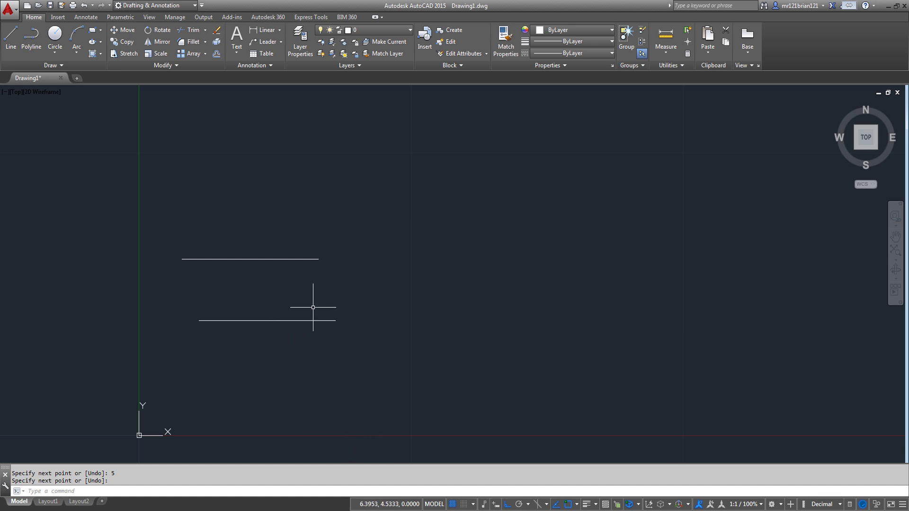
Erase both horizontal lines, selecting each with a crossing box
scroll(340, 271, down, 2)
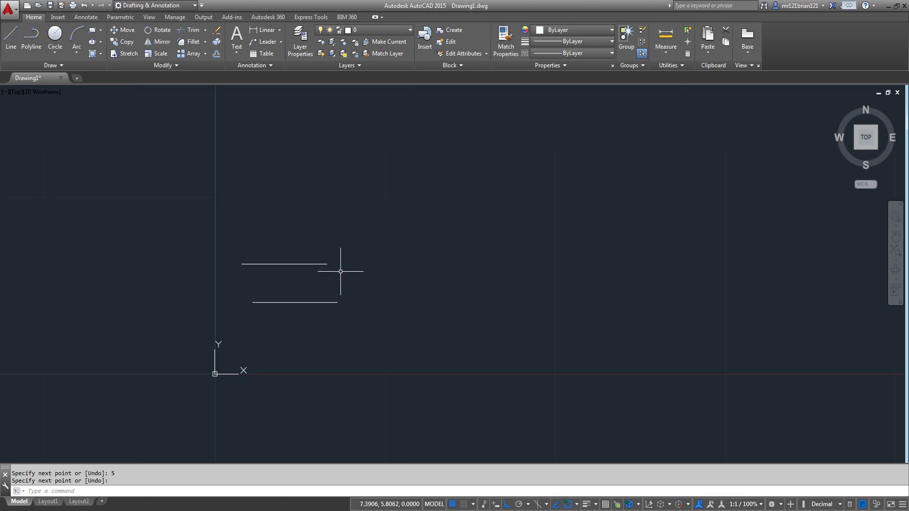
middle_drag(353, 270, 322, 298)
scroll(276, 304, up, 2)
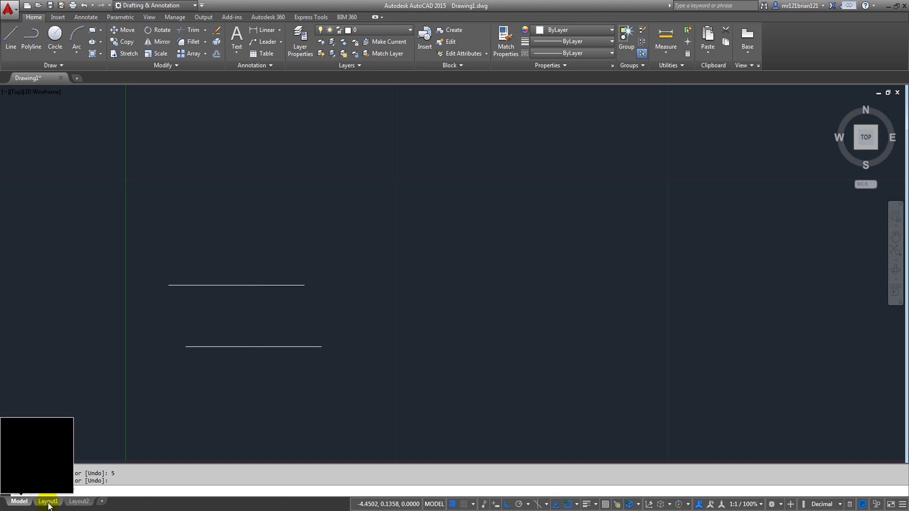
mouse_move(55, 504)
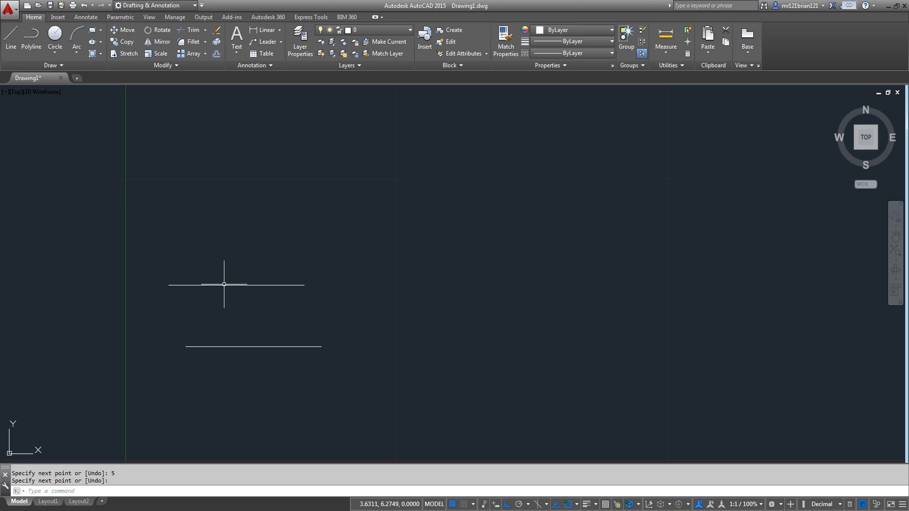
click(272, 256)
click(227, 344)
key(Delete)
click(290, 310)
click(248, 346)
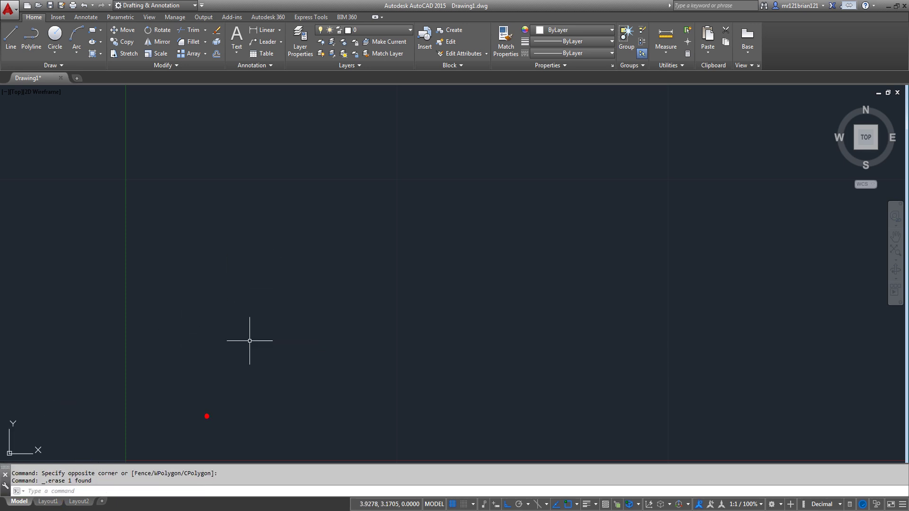
Draw a horizontal line 5 units long and end the Line command
click(11, 37)
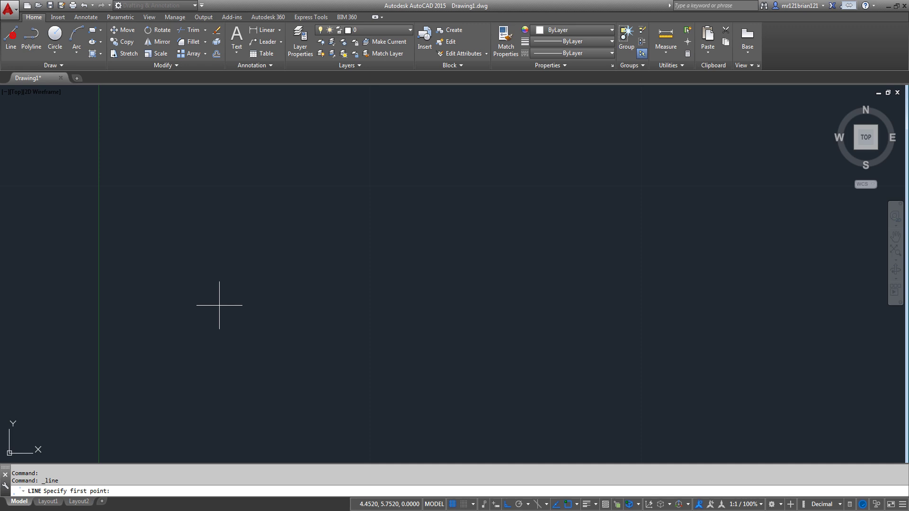
click(159, 311)
text(5)
key(Return)
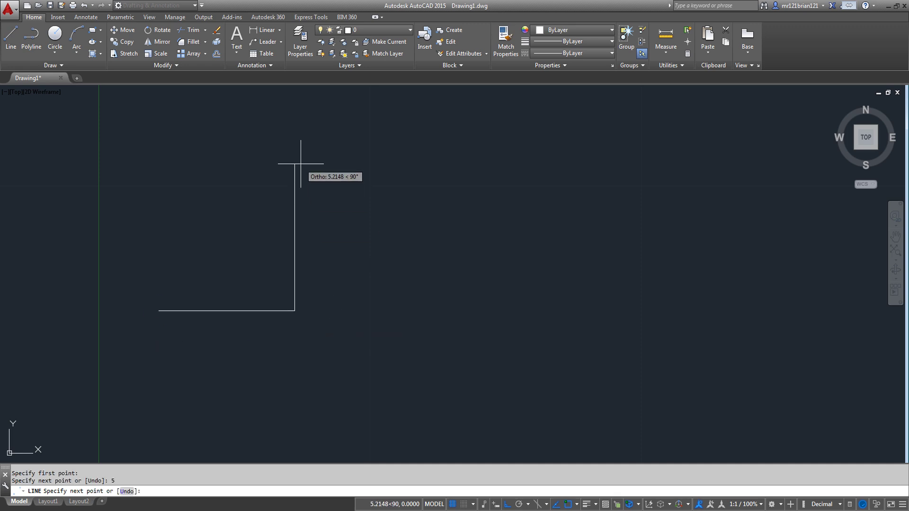
key(Return)
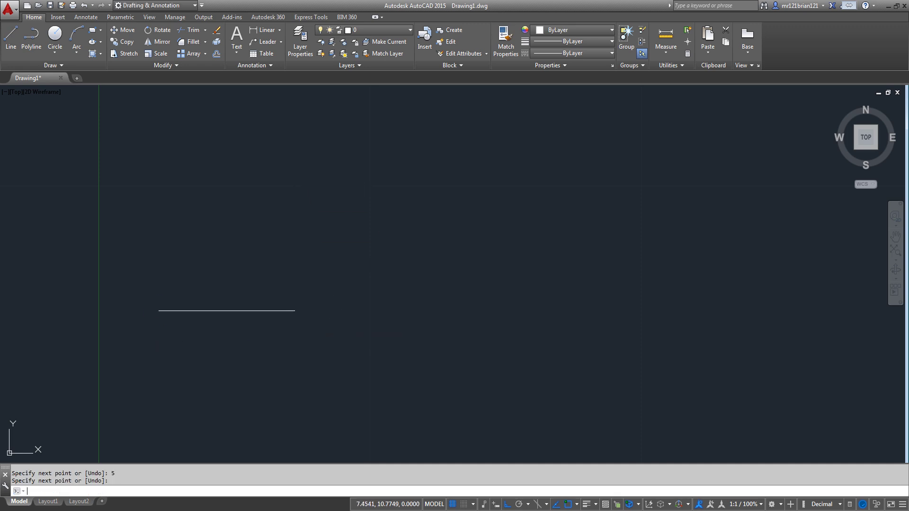
Draw connected lines from the horizontal line's right end: 5 units up, 2 units to the right and 5 units up
key(Return)
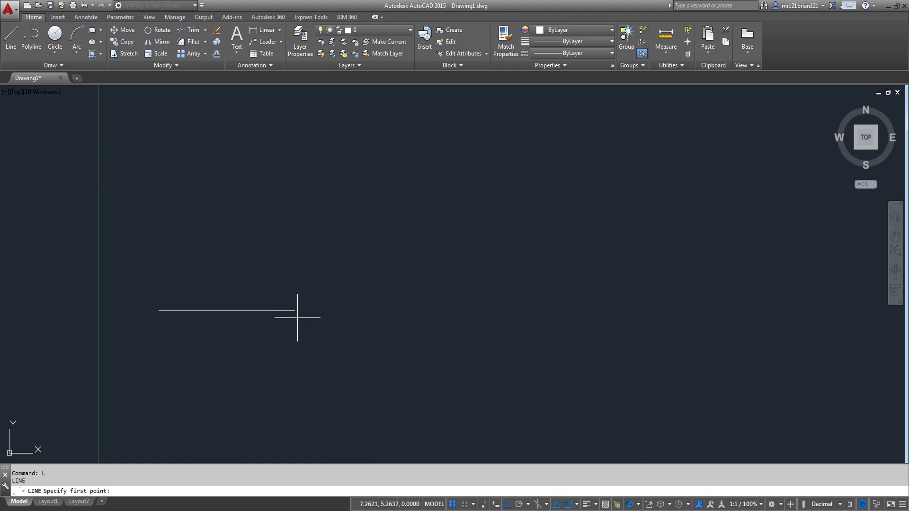
click(295, 311)
text(5)
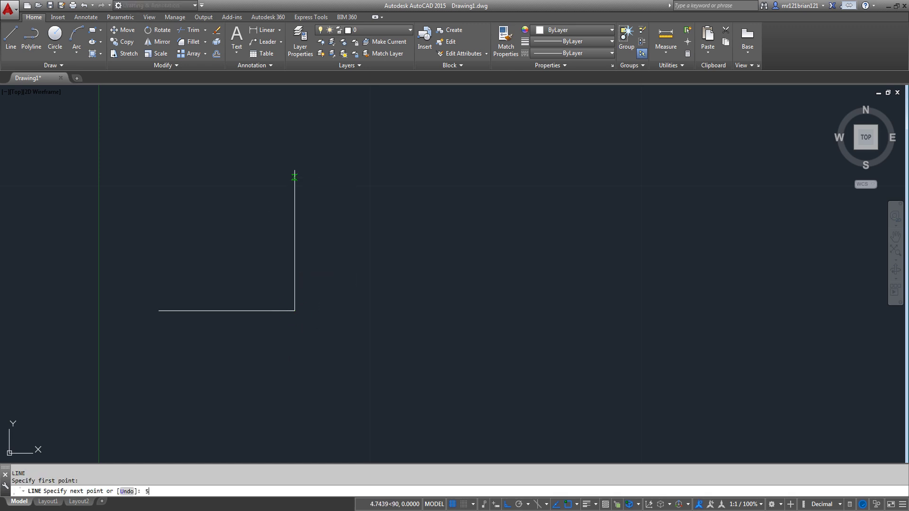
key(Return)
text(2)
key(Return)
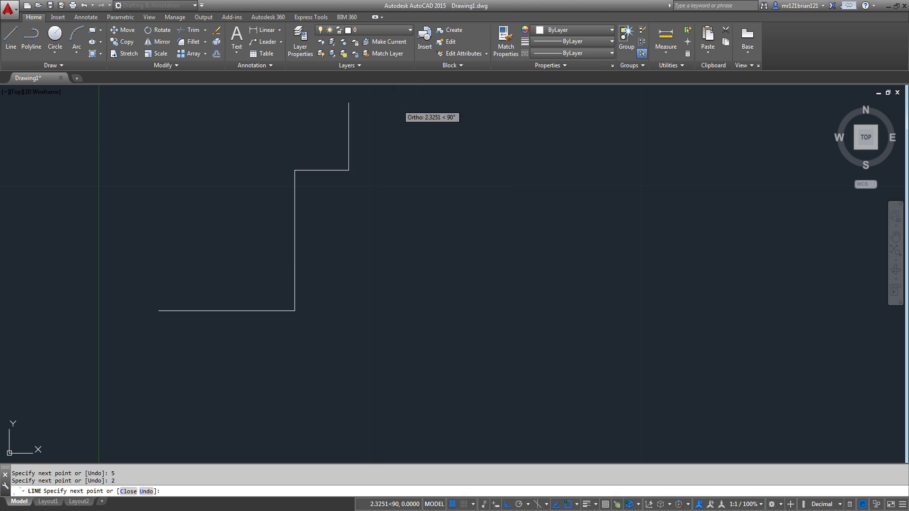
text(5)
key(Return)
Add a freehand-length horizontal segment running leftward from the upper end of the stepped outline, and end the Line command
scroll(355, 345, down, 6)
scroll(270, 267, up, 2)
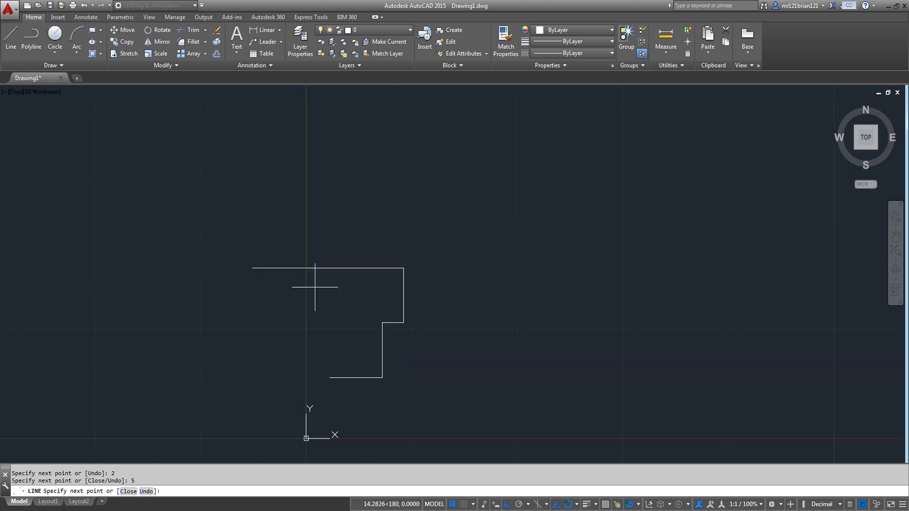
middle_drag(340, 355, 289, 320)
scroll(289, 316, up, 2)
click(261, 256)
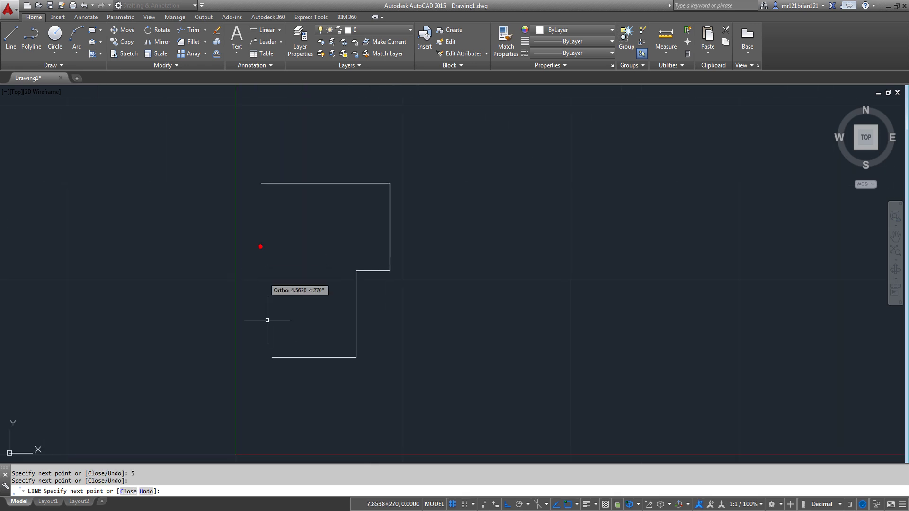
key(Return)
Erase all lines of the stepped outline, selecting them with one crossing box
mouse_move(391, 220)
middle_down()
mouse_move(357, 325)
mouse_move(371, 240)
middle_up()
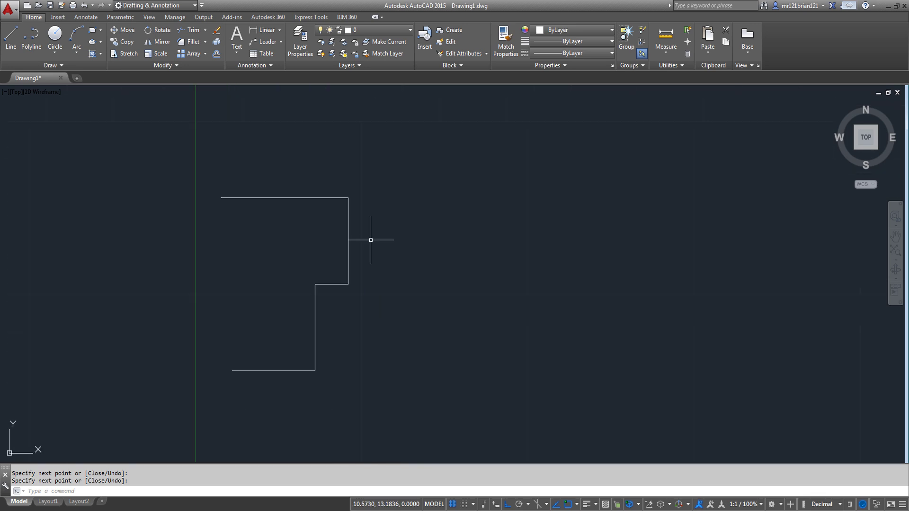
click(391, 156)
click(217, 399)
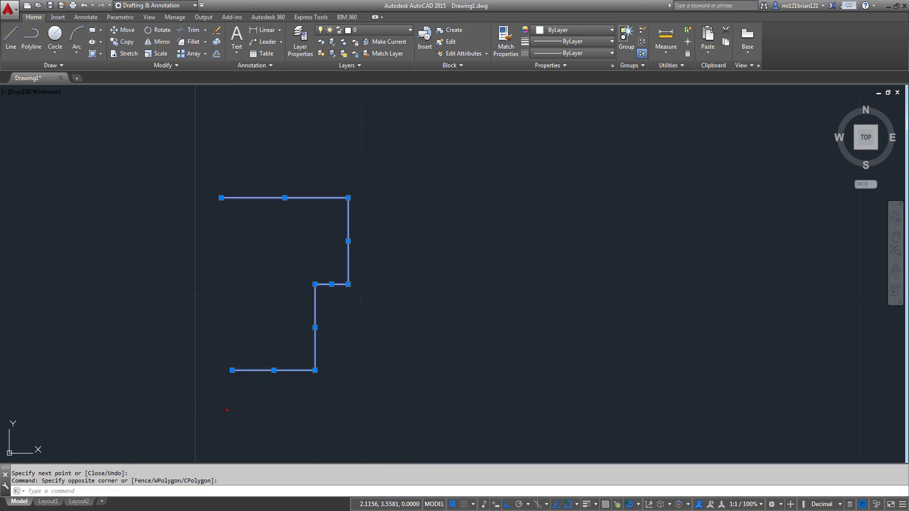
key(Delete)
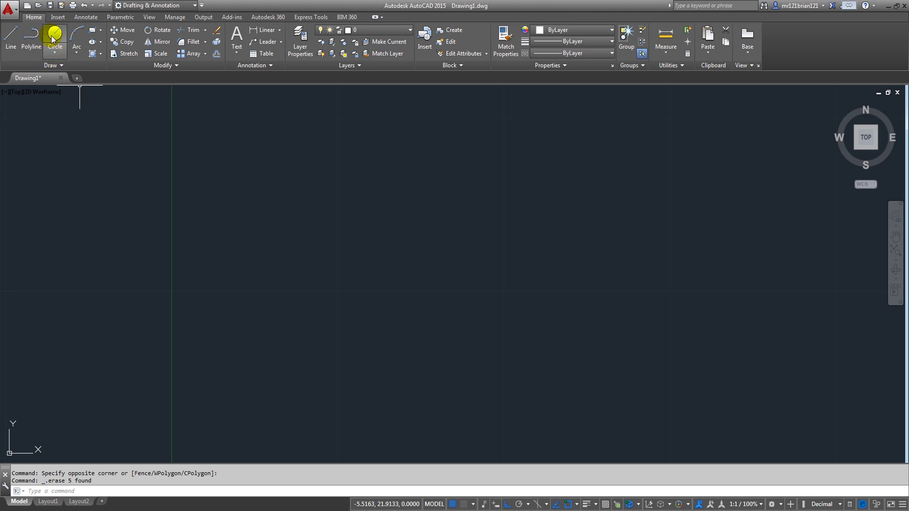
Draw a circle with a radius of 1 unit using the center and radius method
click(55, 34)
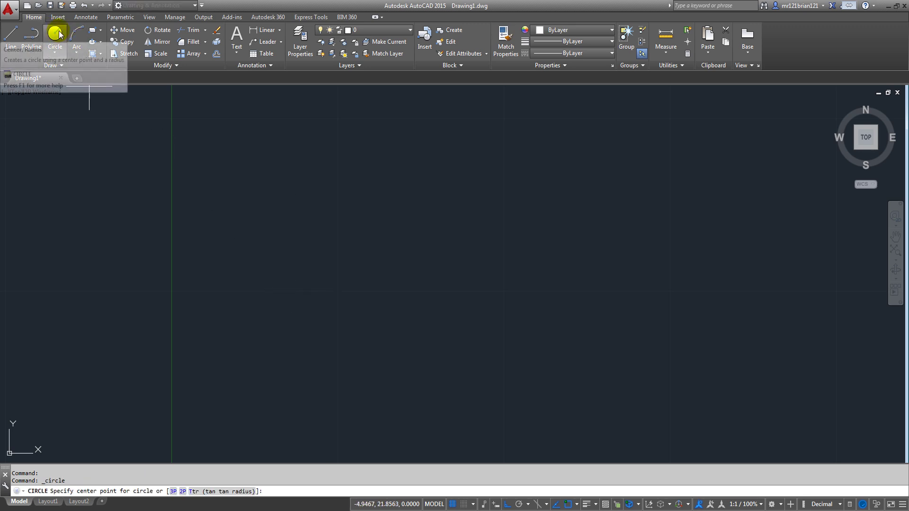
click(347, 277)
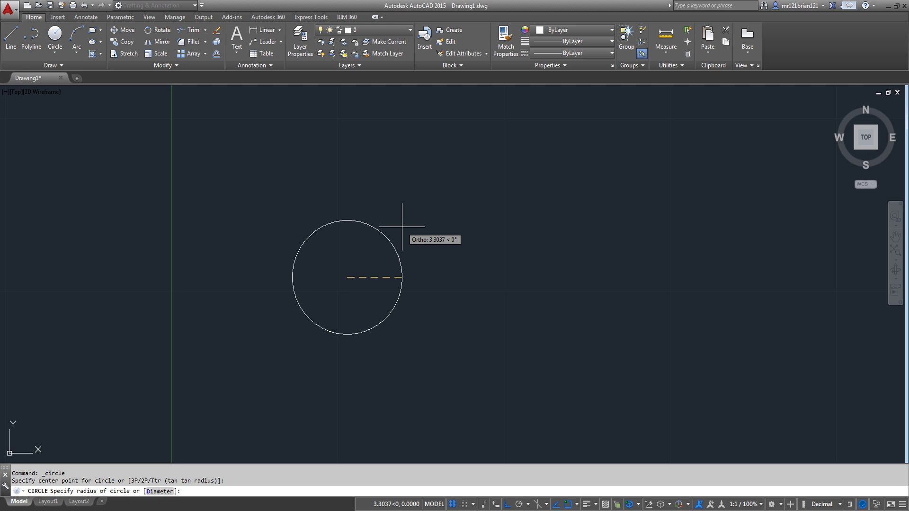
text(1)
key(Return)
scroll(361, 268, up, 4)
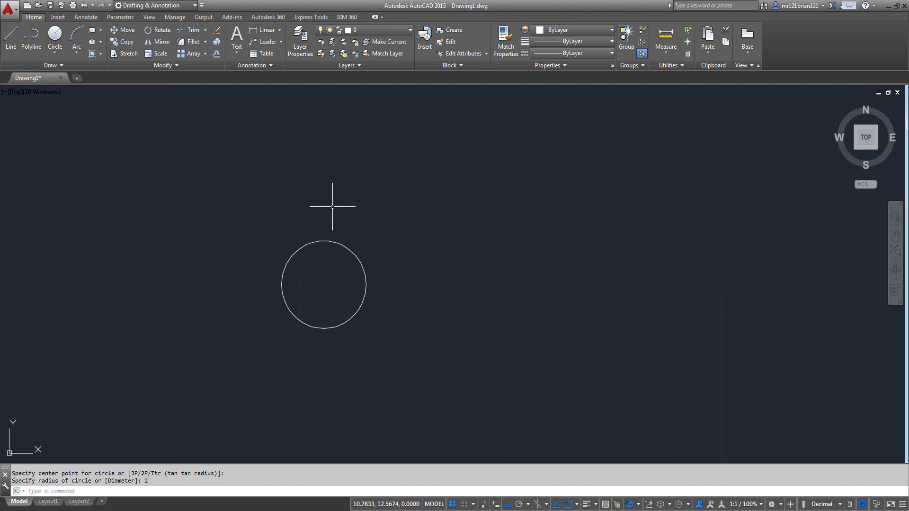
Add a linear dimension across the circle's full width, placed above it, and erase that dimension
click(265, 30)
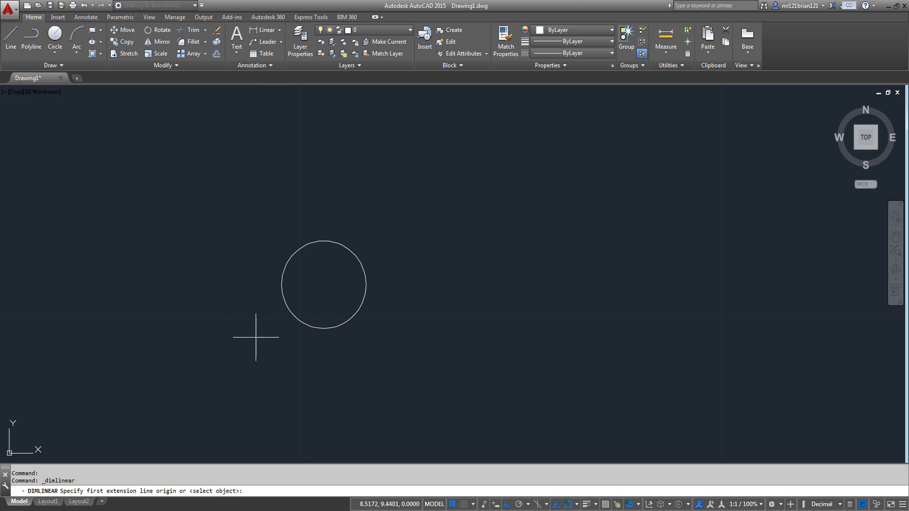
click(281, 285)
click(366, 284)
click(361, 199)
click(455, 159)
click(428, 200)
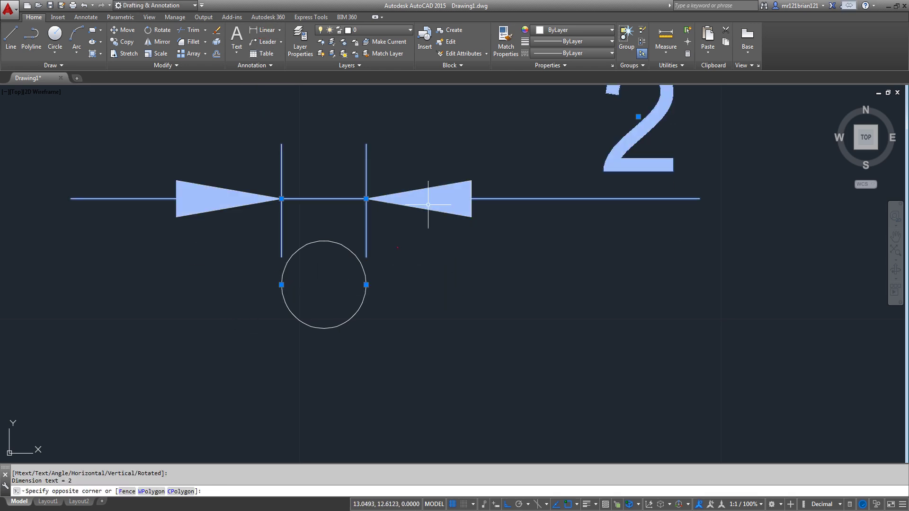
key(Delete)
scroll(390, 268, down, 2)
middle_drag(390, 270, 385, 273)
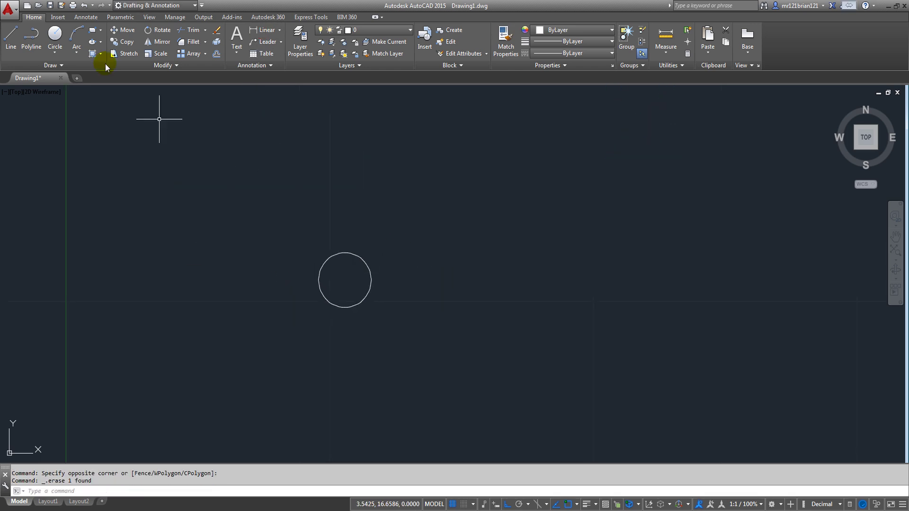
Draw a second circle above the first one using the Center, Diameter method with a diameter of 2 units
click(52, 56)
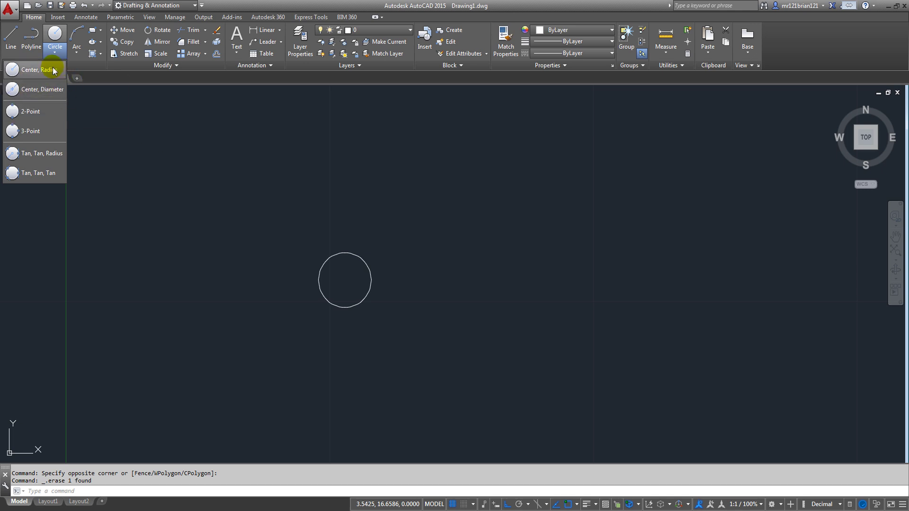
click(42, 89)
click(340, 171)
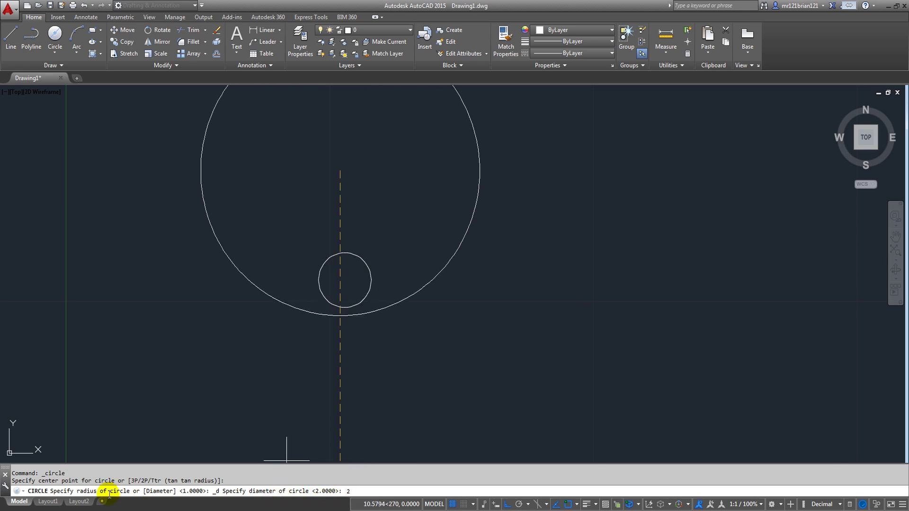
key(Return)
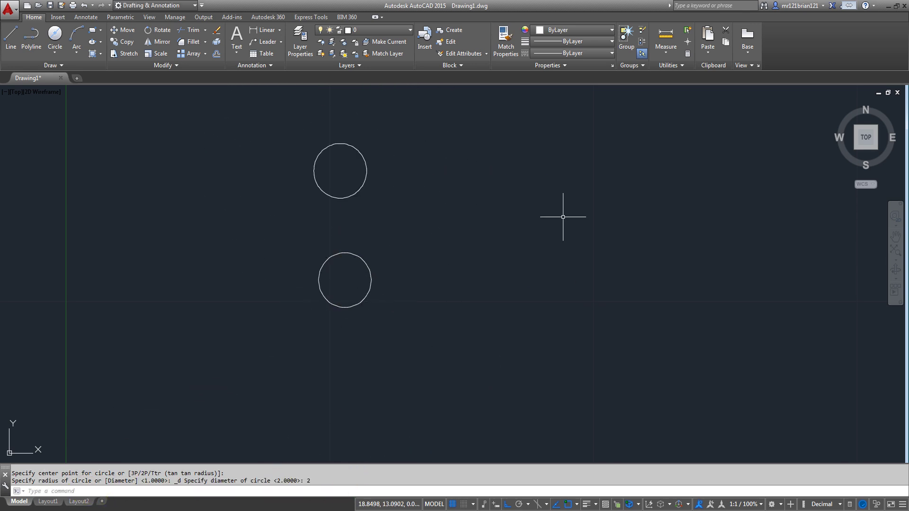
scroll(378, 156, up, 2)
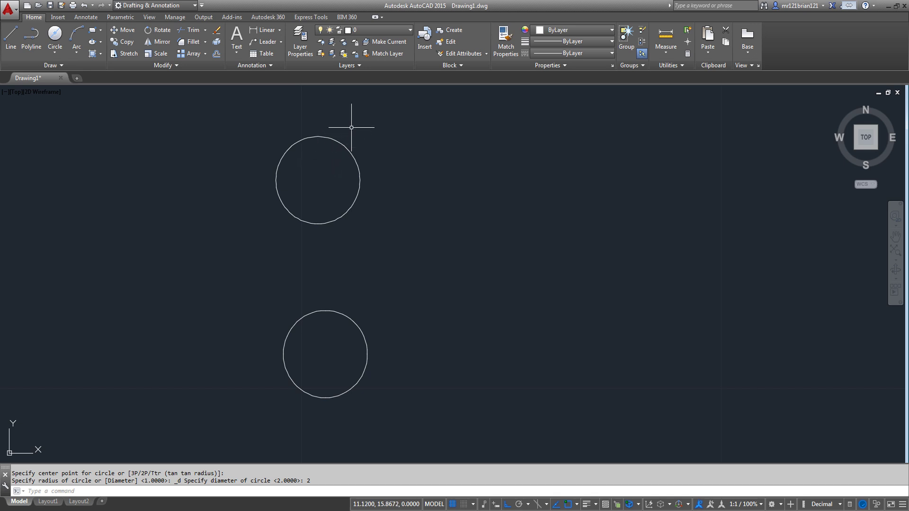
Practise selecting the circles with crossing boxes and erase both of them
drag(337, 164, 378, 265)
key(Escape)
drag(392, 321, 314, 368)
key(Escape)
drag(377, 153, 348, 176)
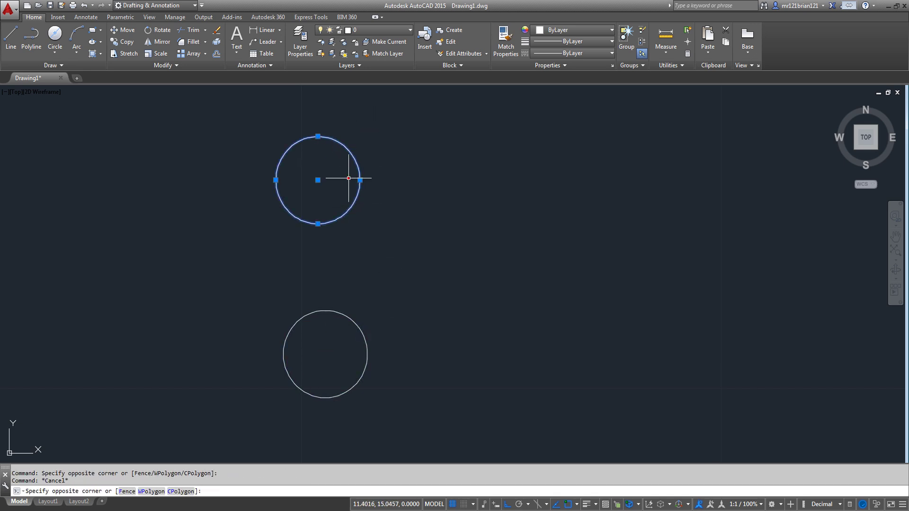
drag(391, 125, 334, 386)
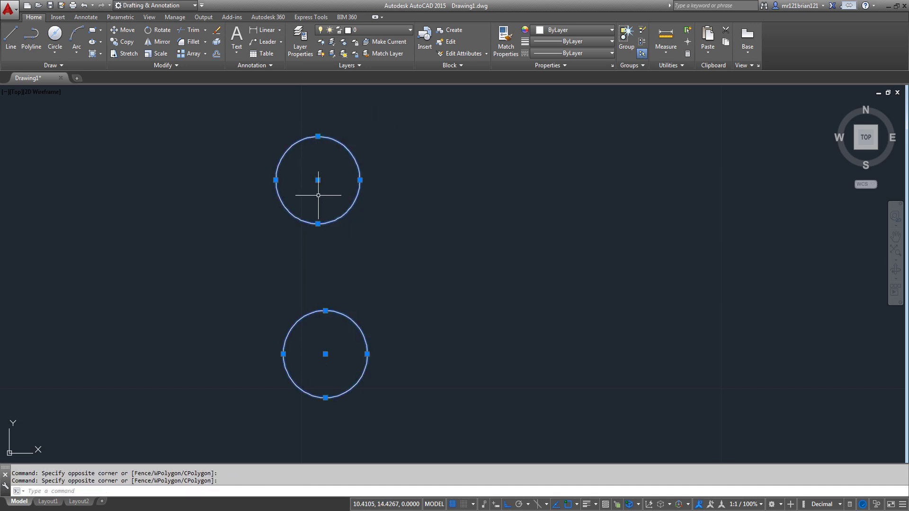
key(Delete)
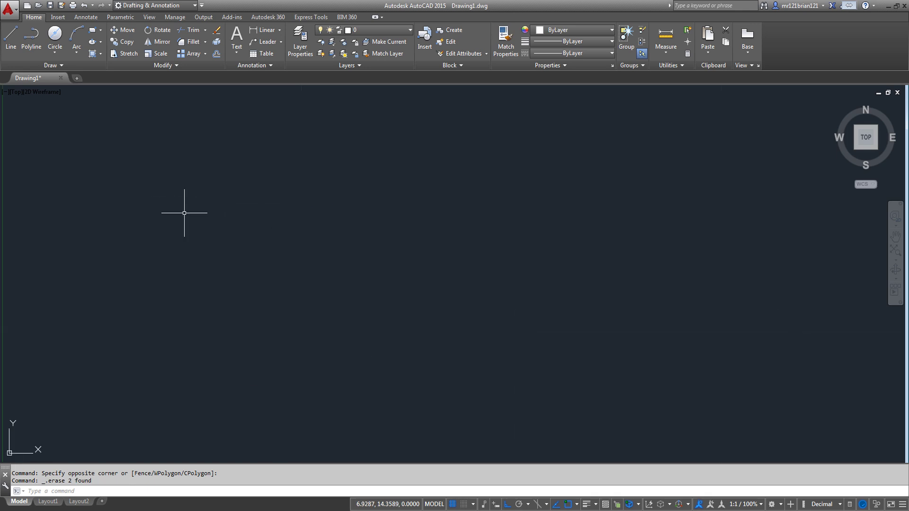
key(Escape)
Draw three connected Ortho lines forming a rectangle open on its left side, and end the Line command
click(50, 53)
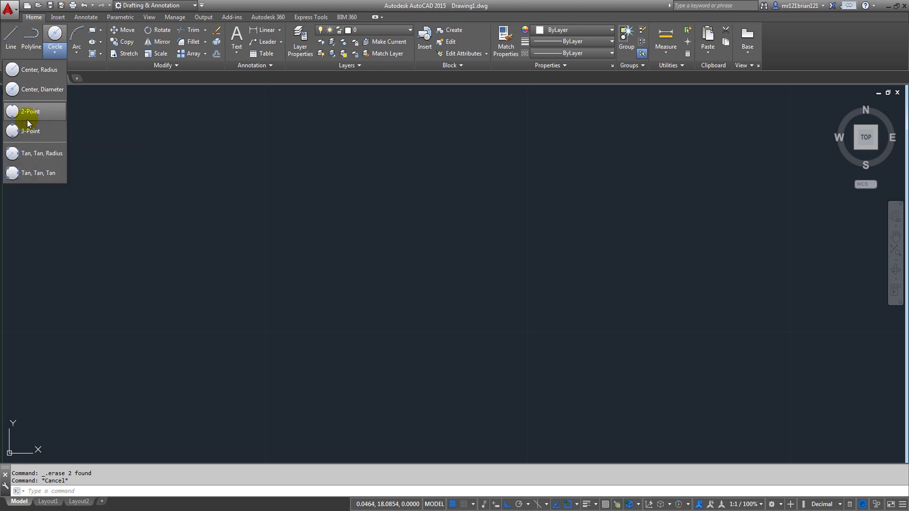
click(187, 217)
click(11, 38)
click(156, 223)
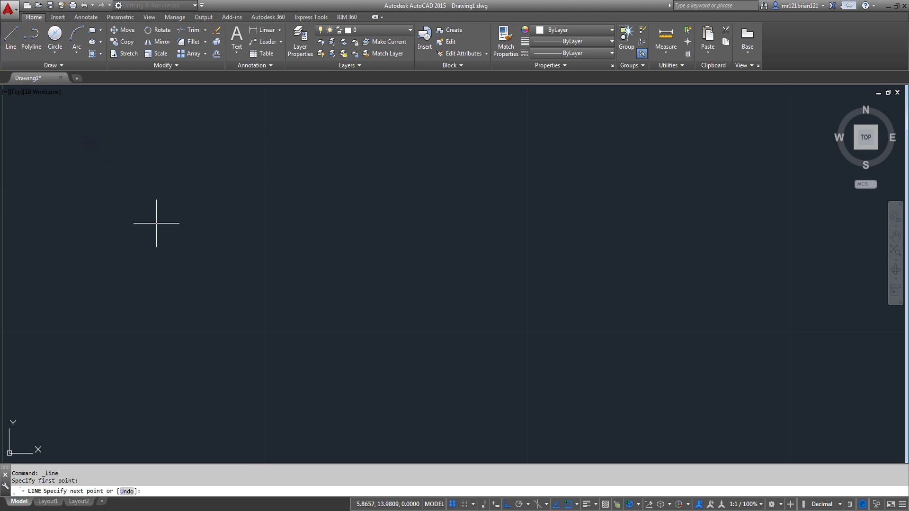
click(437, 223)
click(437, 400)
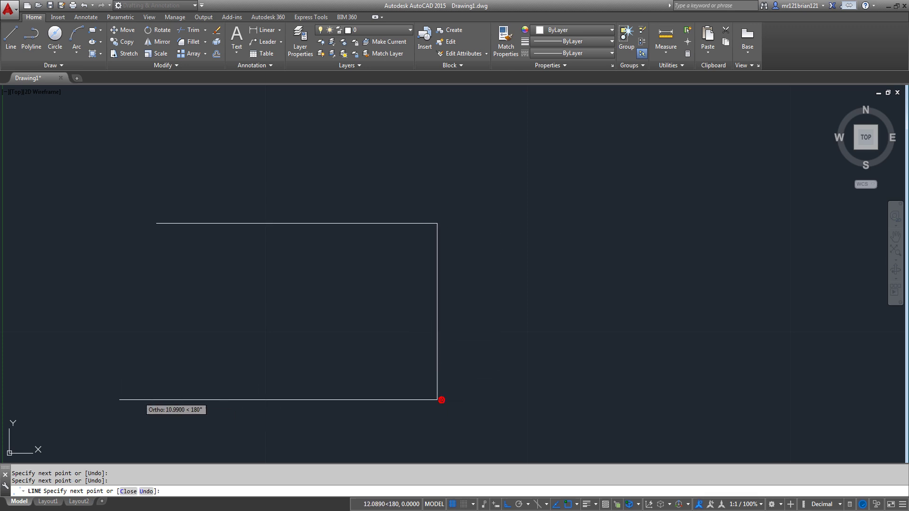
click(112, 400)
key(Return)
mouse_move(101, 396)
middle_down()
mouse_move(209, 290)
mouse_move(300, 233)
middle_up()
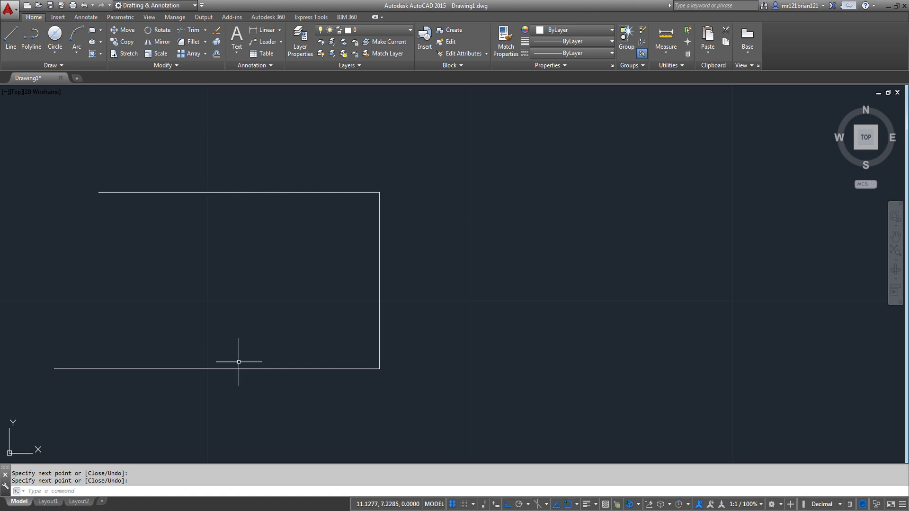
click(55, 52)
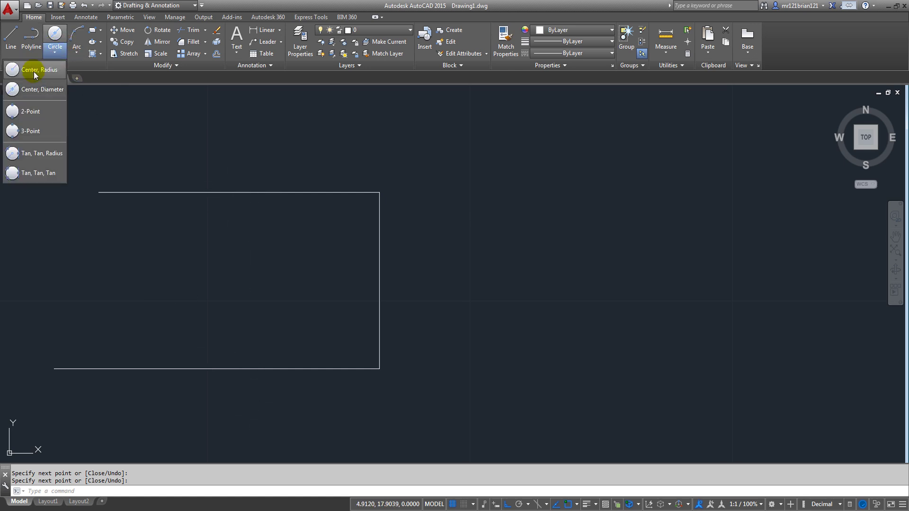
click(58, 92)
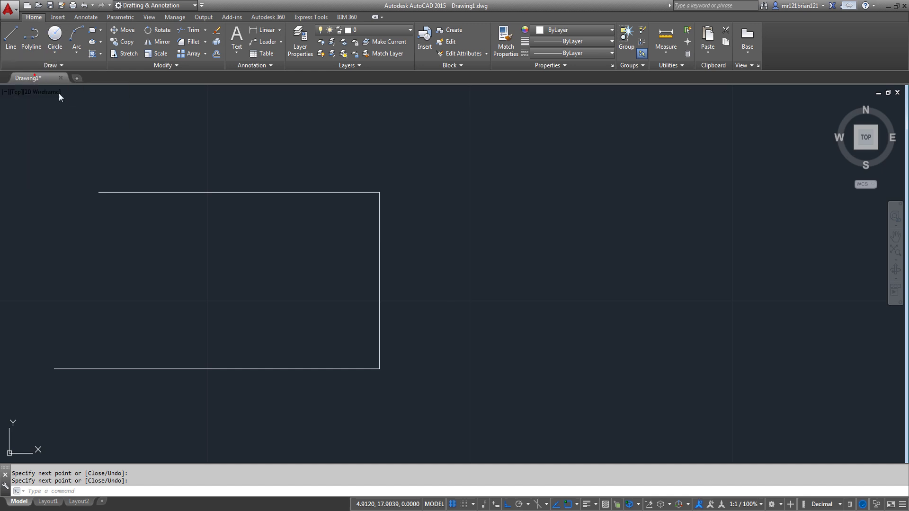
click(244, 193)
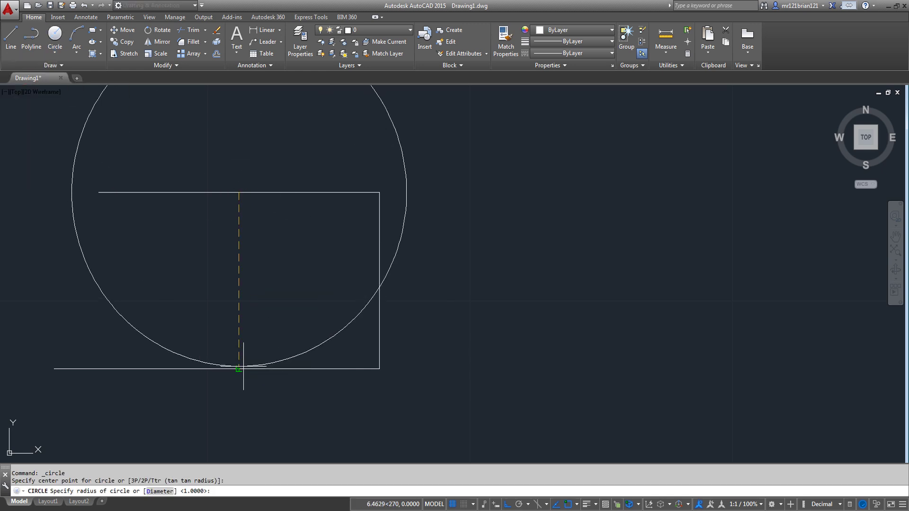
key(Escape)
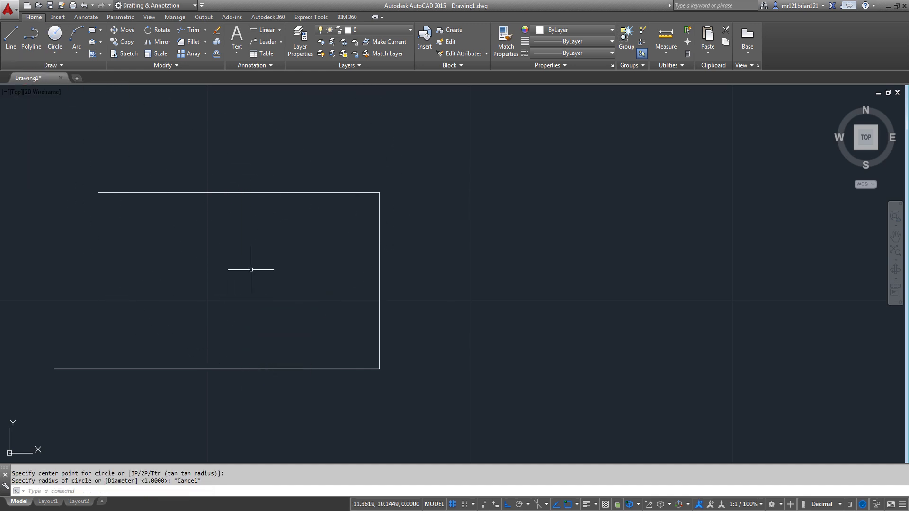
Draw a 2-Point circle whose diameter runs vertically from the upper horizontal line to the lower one
click(62, 57)
click(33, 112)
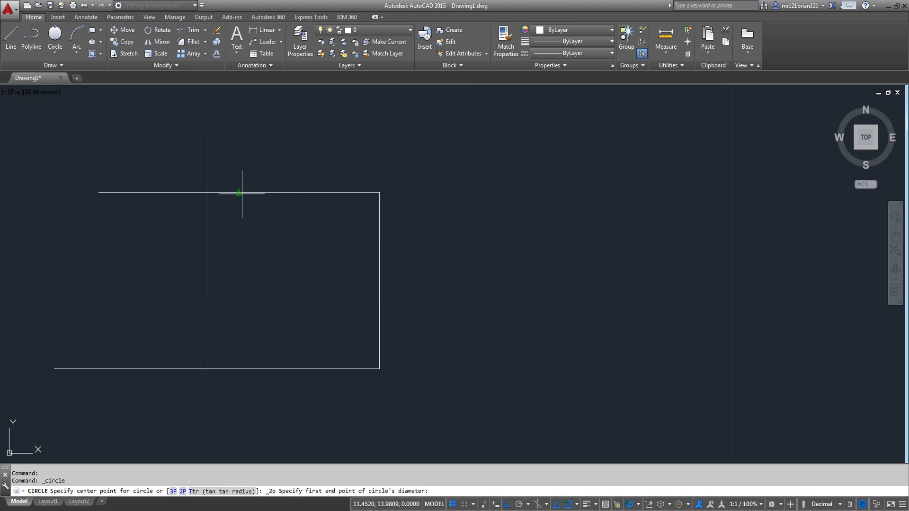
click(223, 193)
click(222, 368)
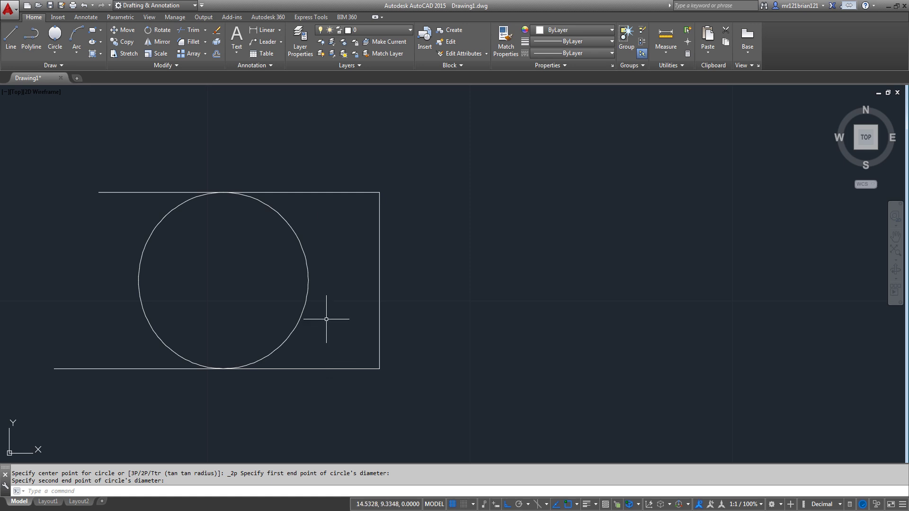
Draw a 3-Point circle touching the upper horizontal line, the vertical line and the lower horizontal line
click(56, 58)
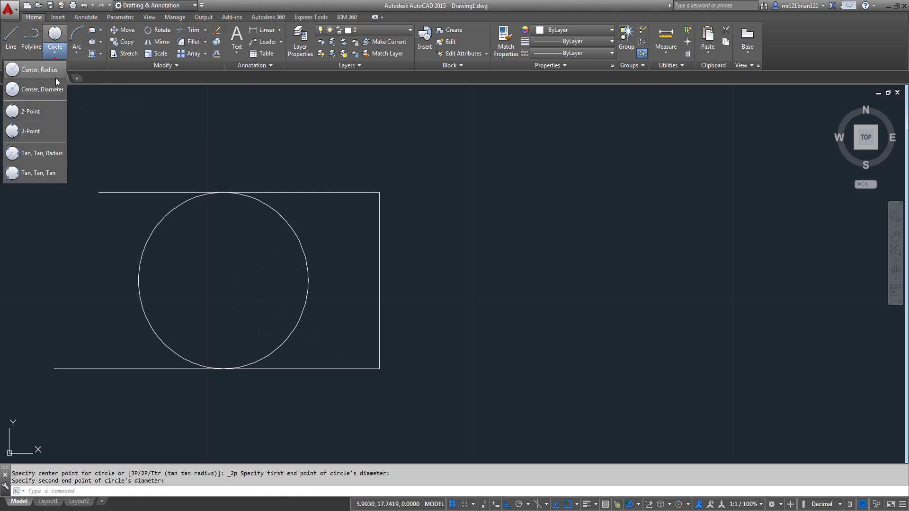
click(30, 138)
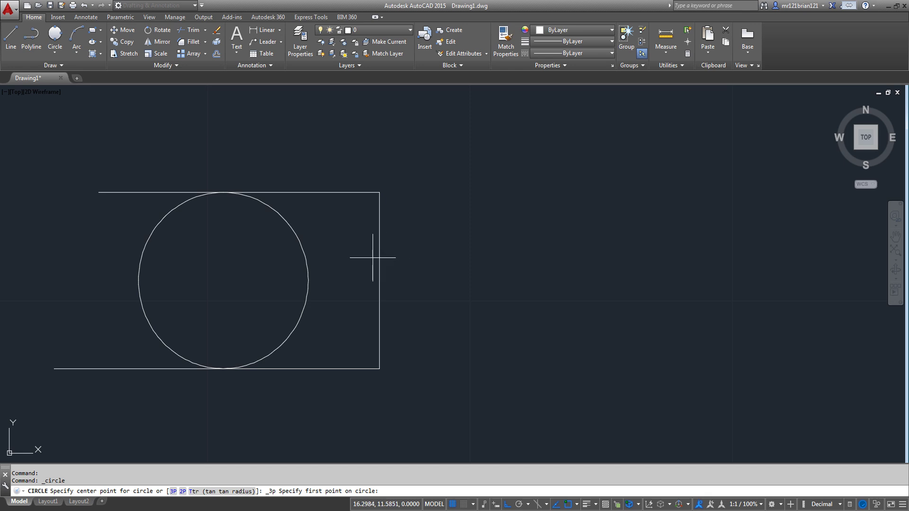
click(300, 203)
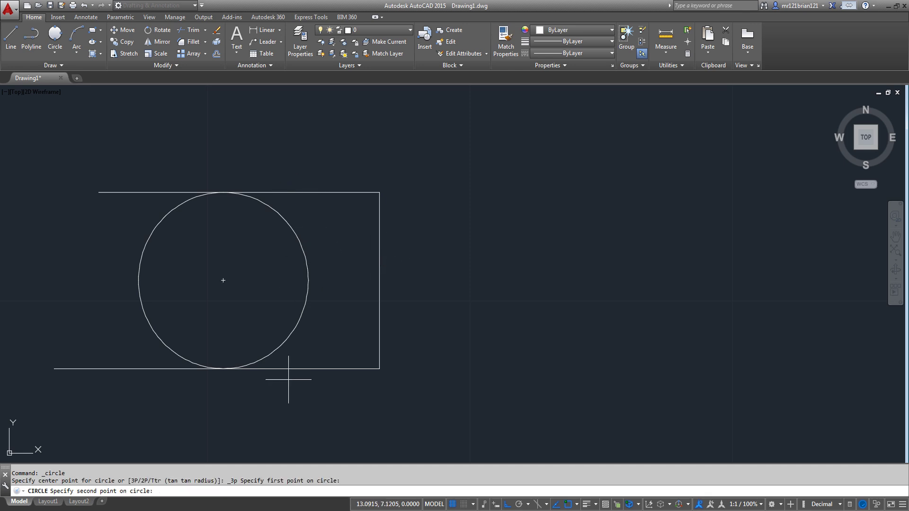
click(380, 279)
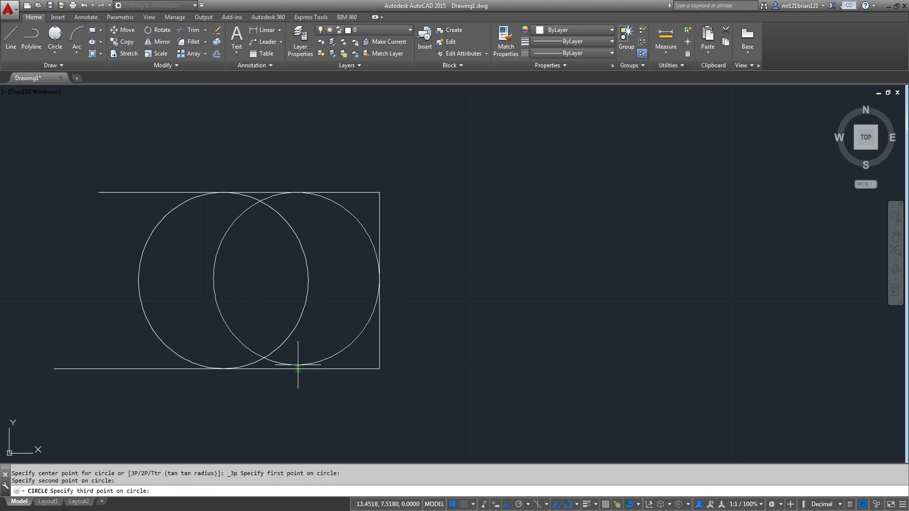
click(298, 364)
Erase both circles between the horizontal lines, one after the other
click(152, 283)
click(73, 270)
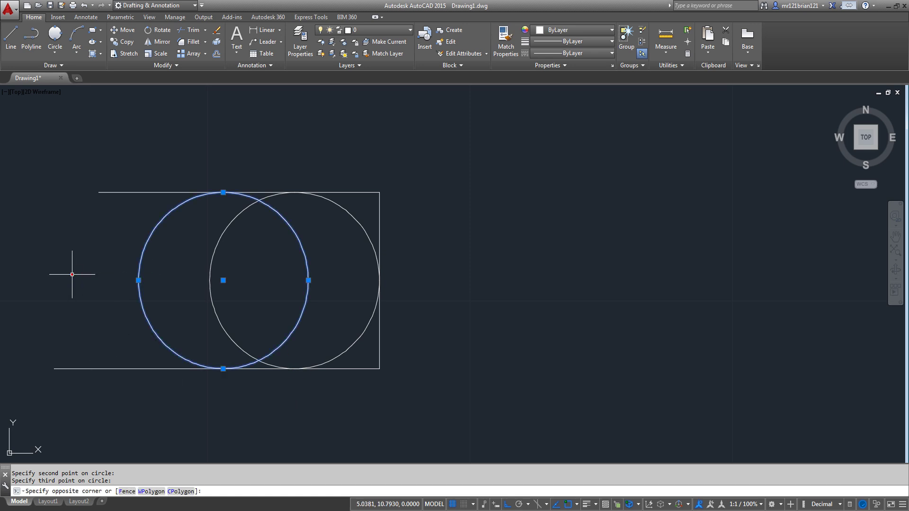
key(Delete)
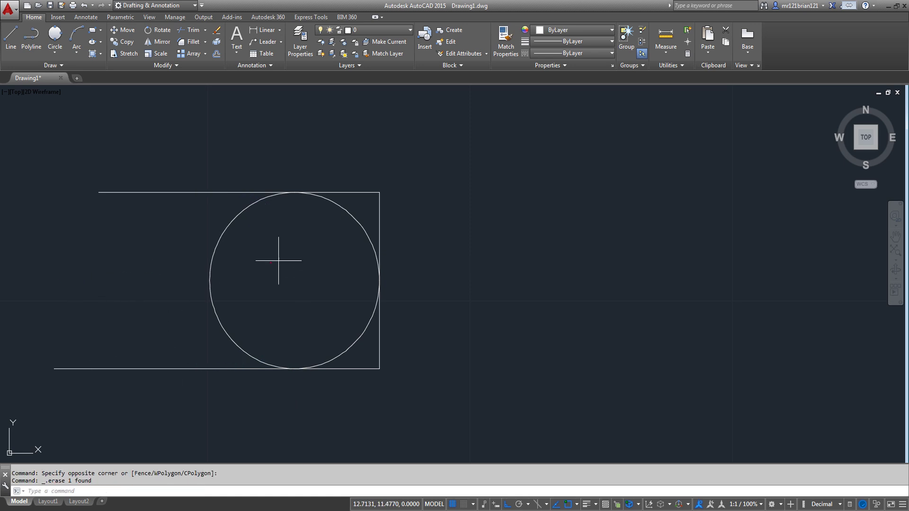
click(279, 260)
click(148, 233)
key(Delete)
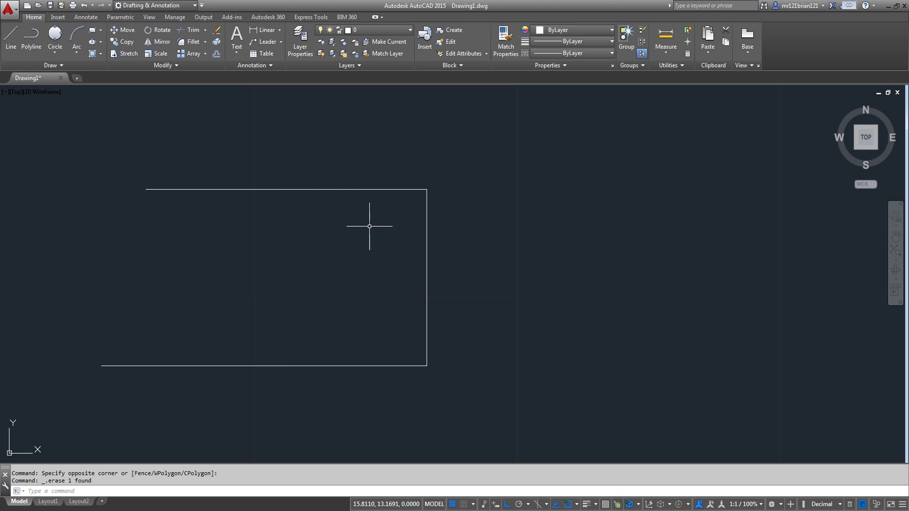
scroll(363, 259, down, 2)
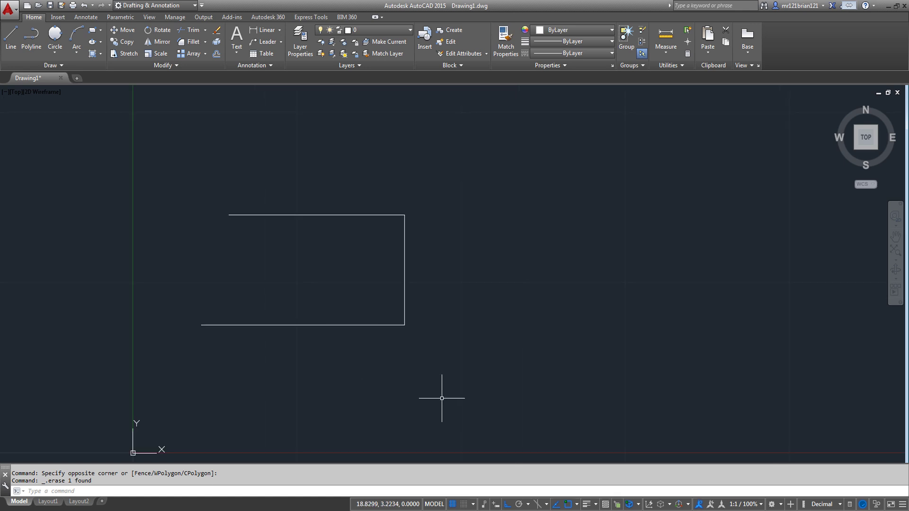
scroll(387, 297, up, 2)
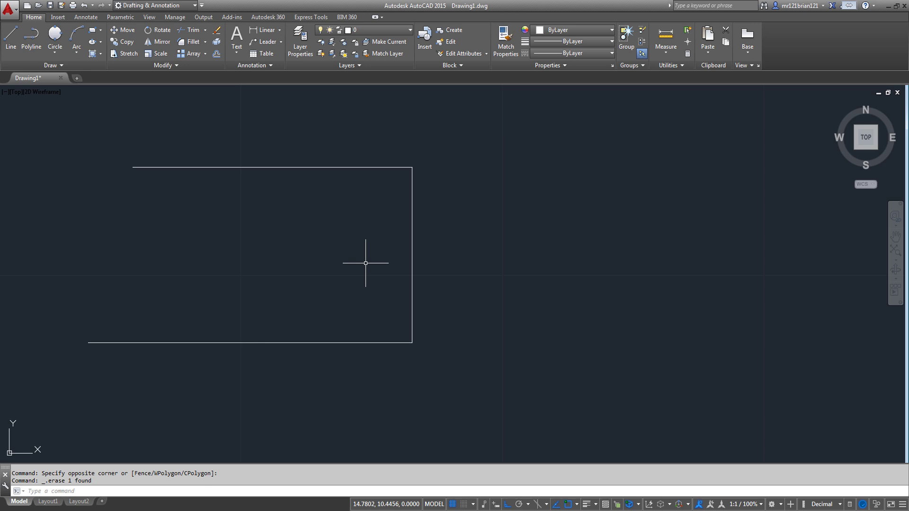
click(11, 38)
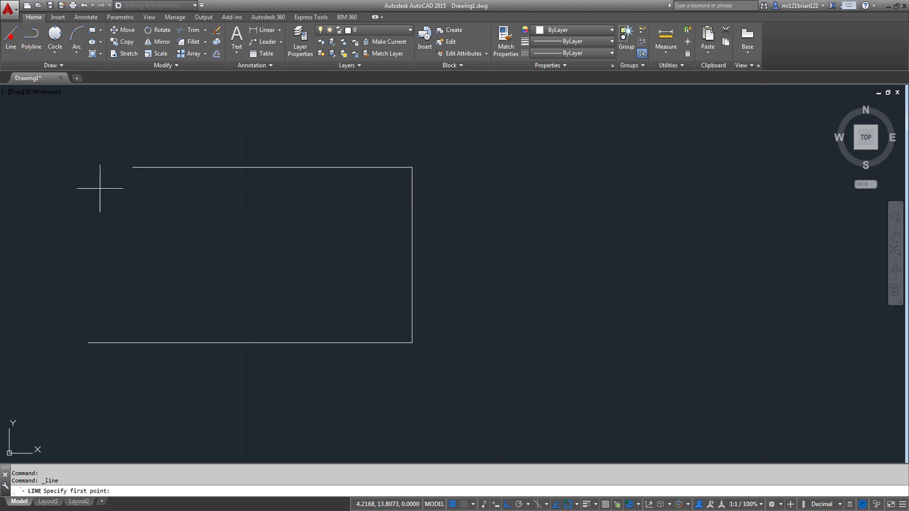
click(55, 48)
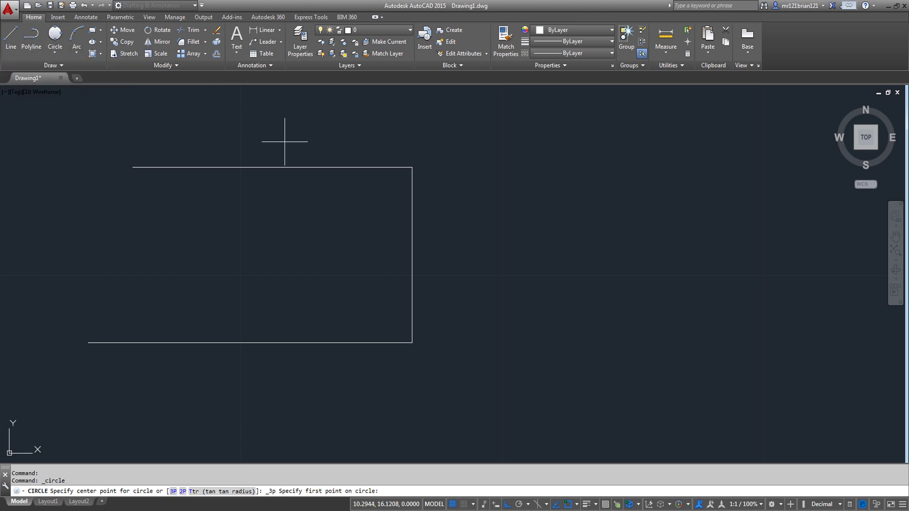
click(303, 167)
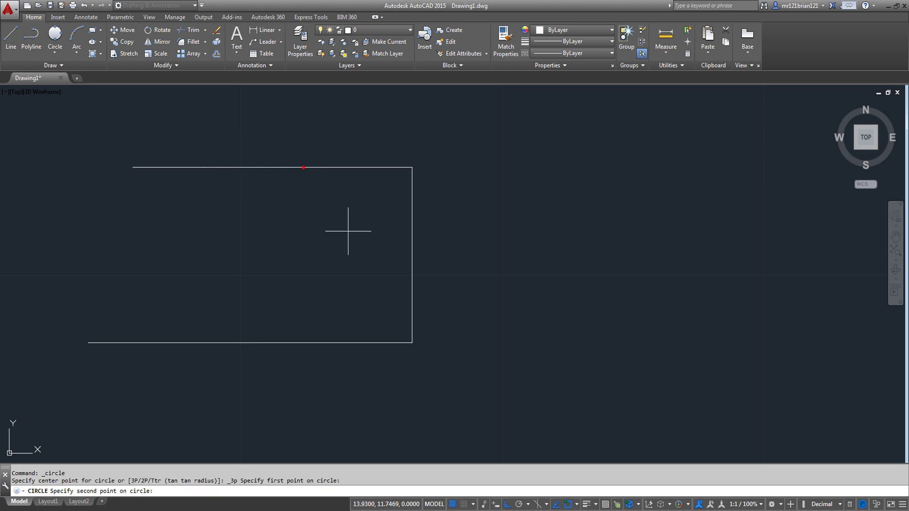
click(306, 343)
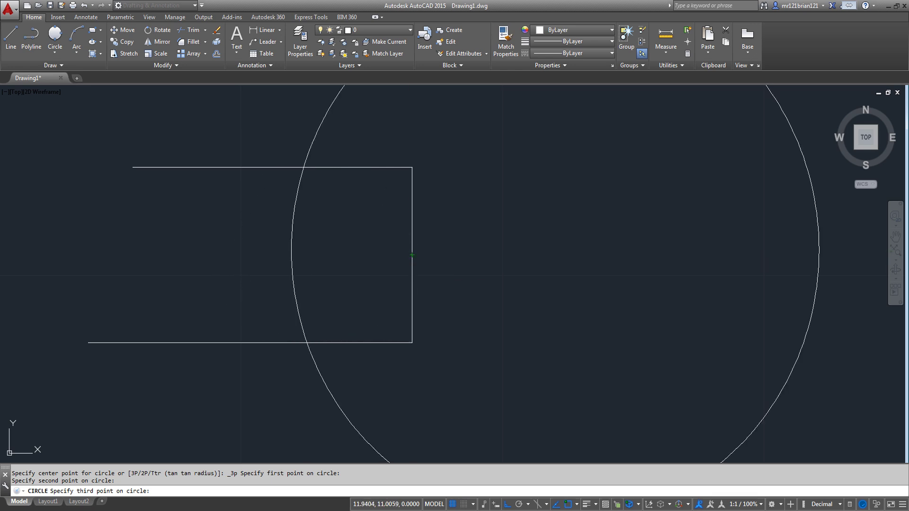
key(Escape)
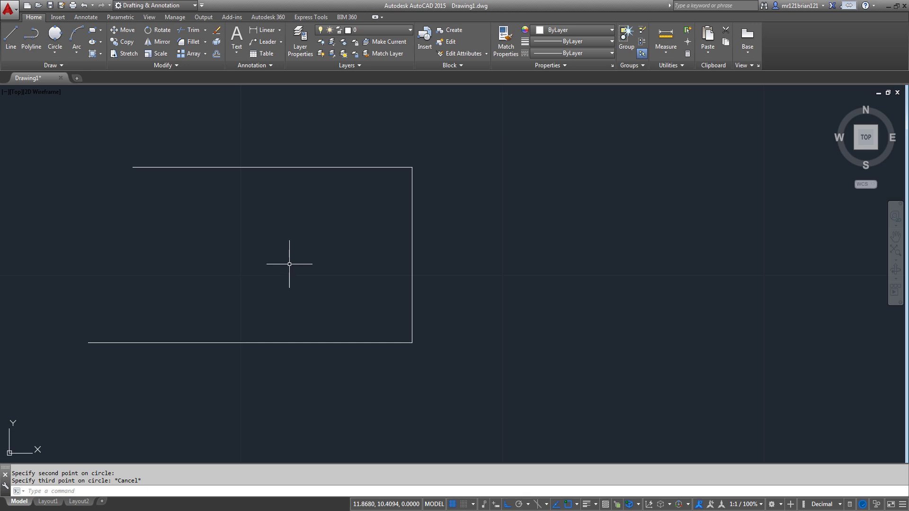
During a new Line command, turn off object snap and object snap tracking and clear all object snap modes
click(27, 47)
click(11, 34)
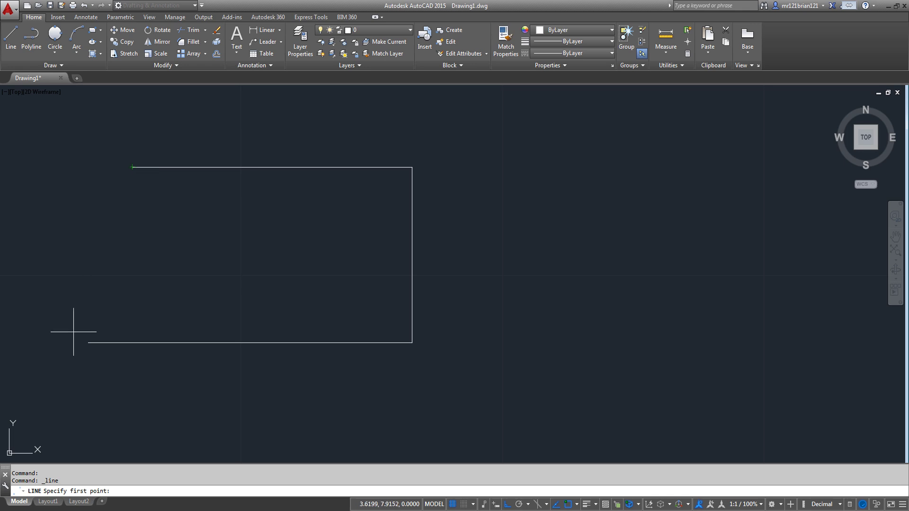
scroll(117, 190, up, 5)
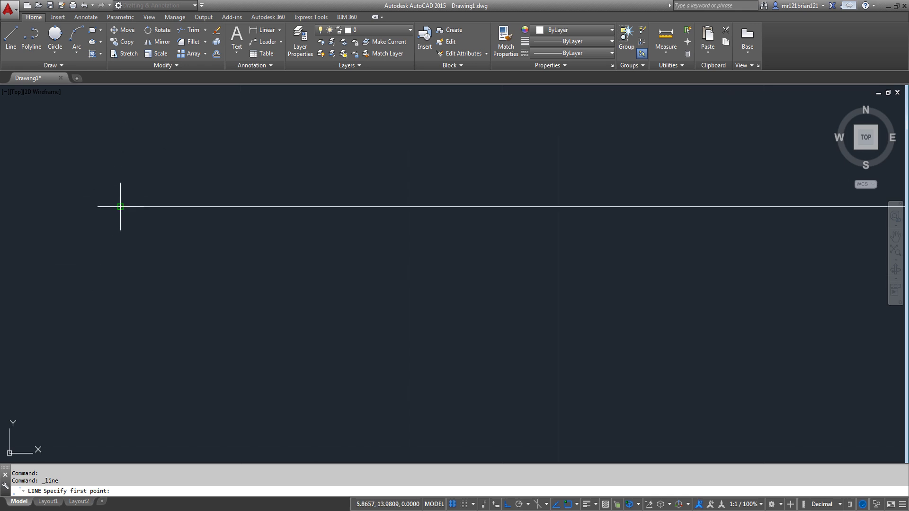
scroll(120, 206, down, 4)
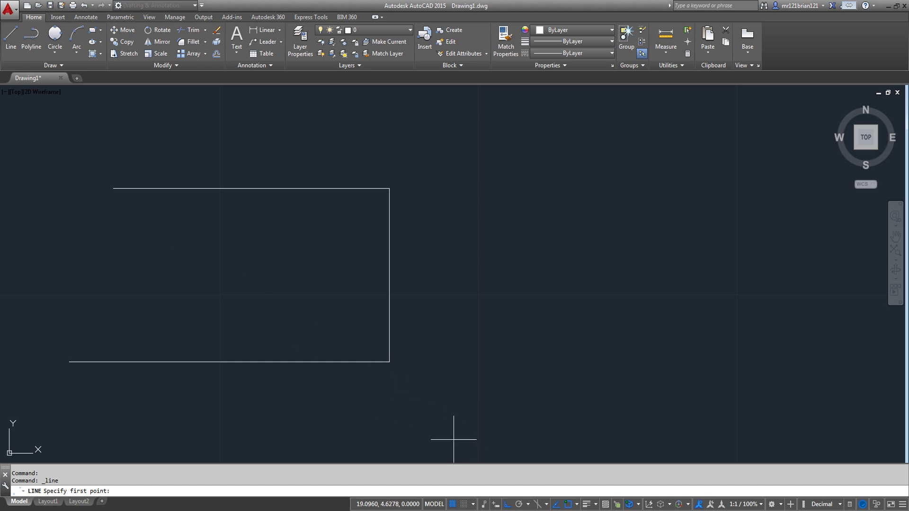
click(576, 504)
click(428, 385)
right_click(571, 506)
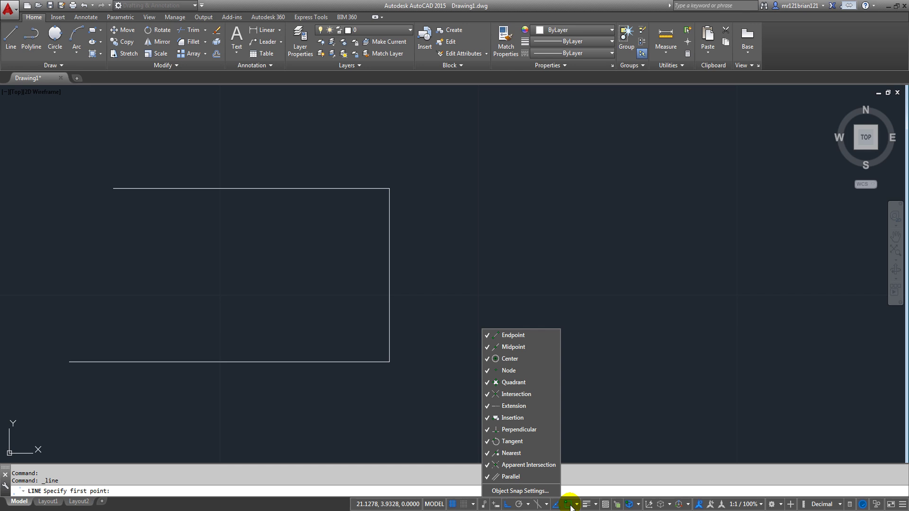
click(526, 493)
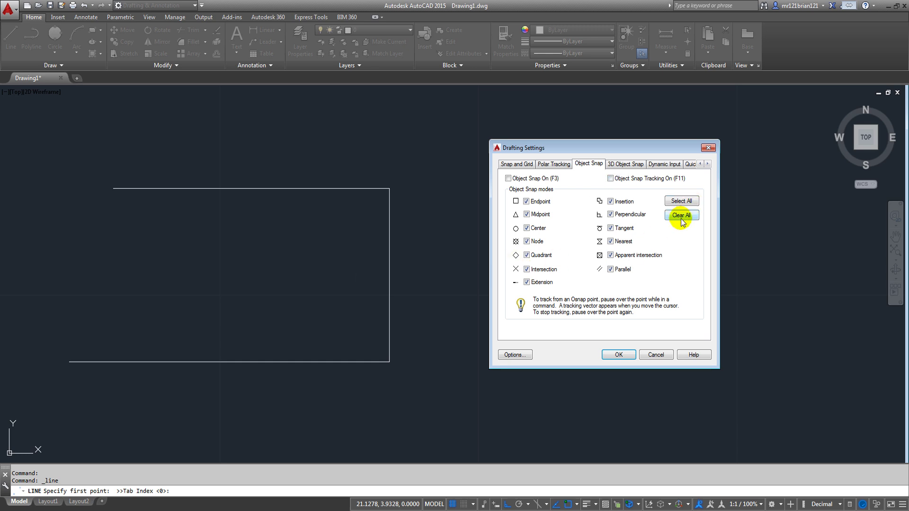
click(620, 355)
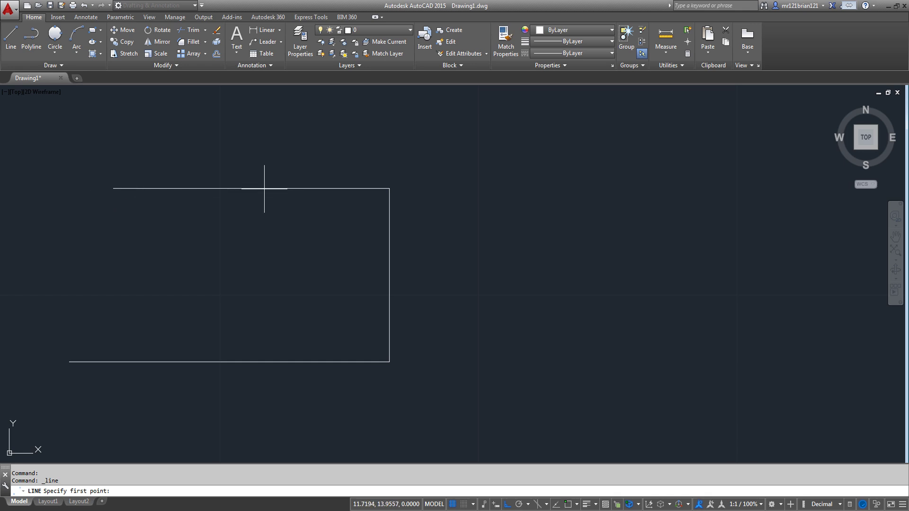
Draw a vertical Ortho line downward from near the upper horizontal line's left end without snapping, and end the Line command
click(113, 188)
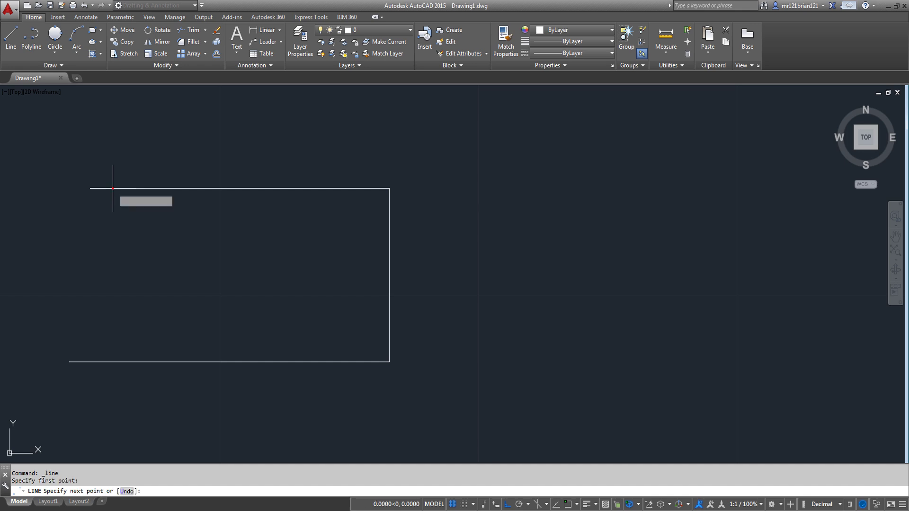
click(125, 320)
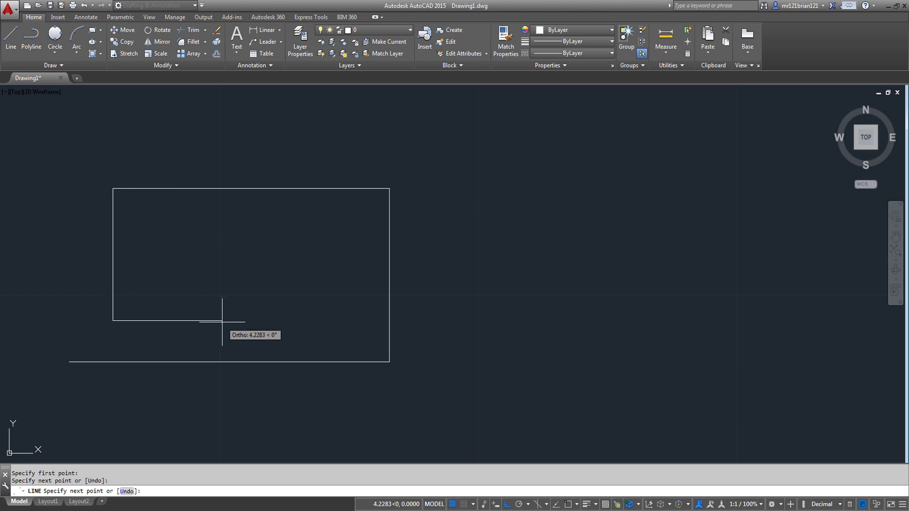
key(Escape)
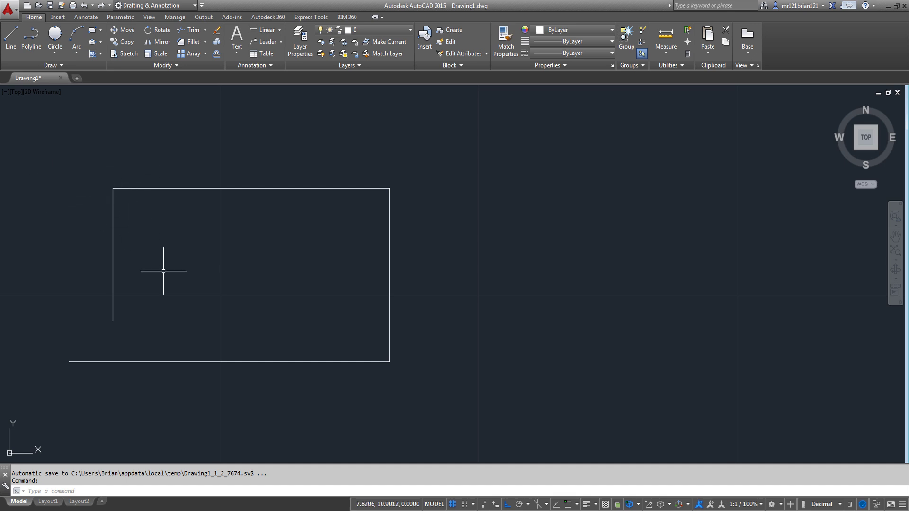
Examine the corner where the unsnapped vertical line starts beside the upper horizontal line, and erase that vertical line
scroll(95, 179, up, 4)
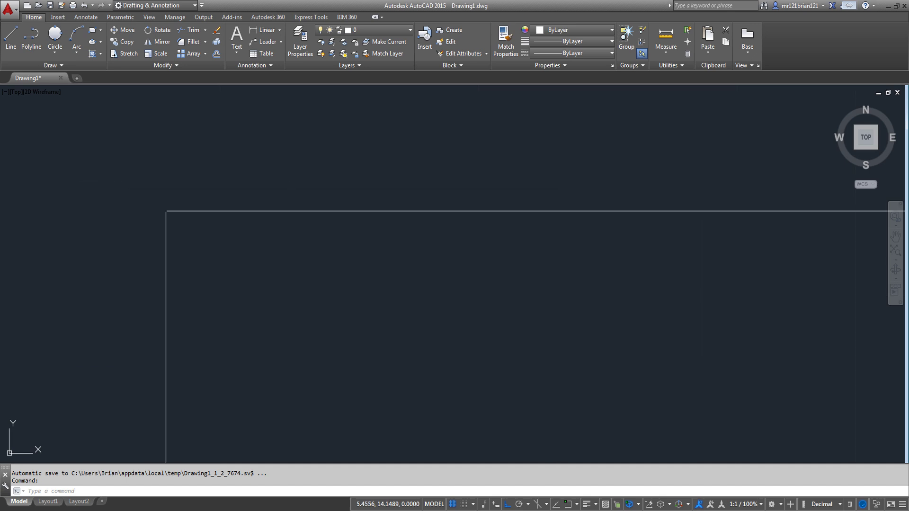
scroll(246, 207, up, 10)
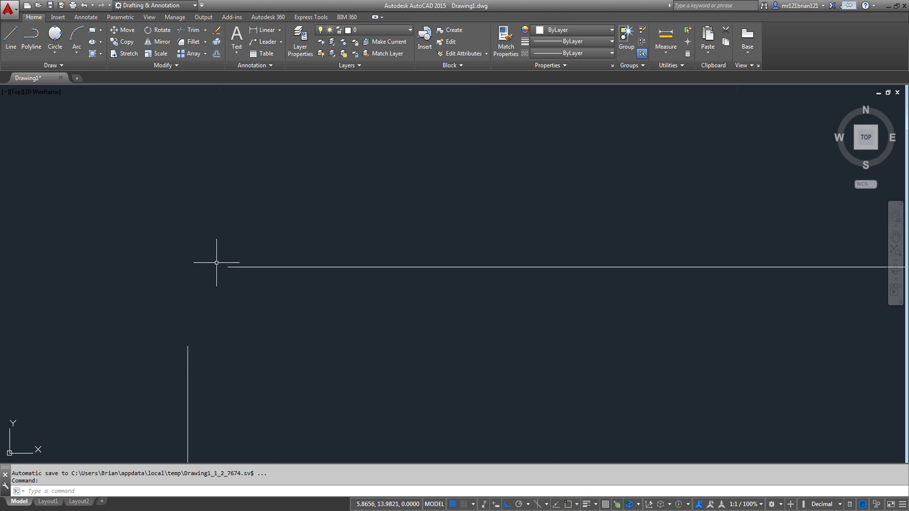
scroll(203, 227, down, 6)
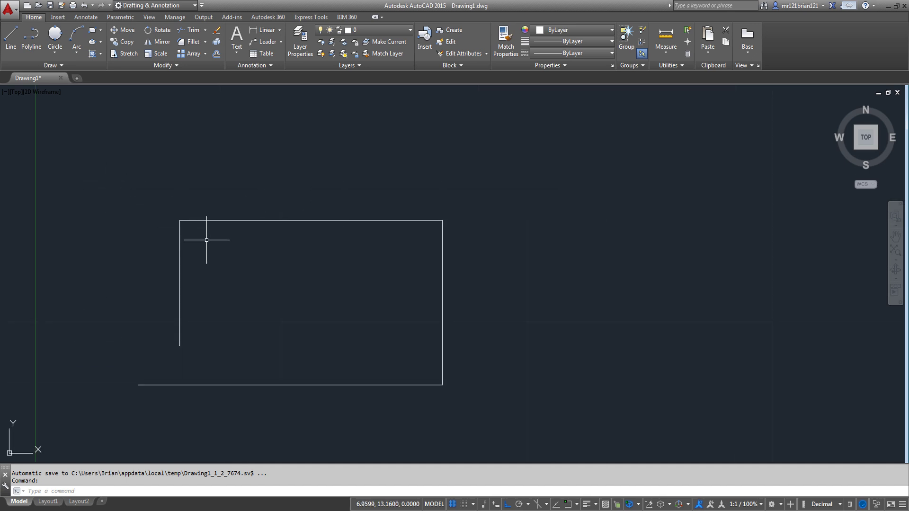
middle_drag(212, 269, 193, 263)
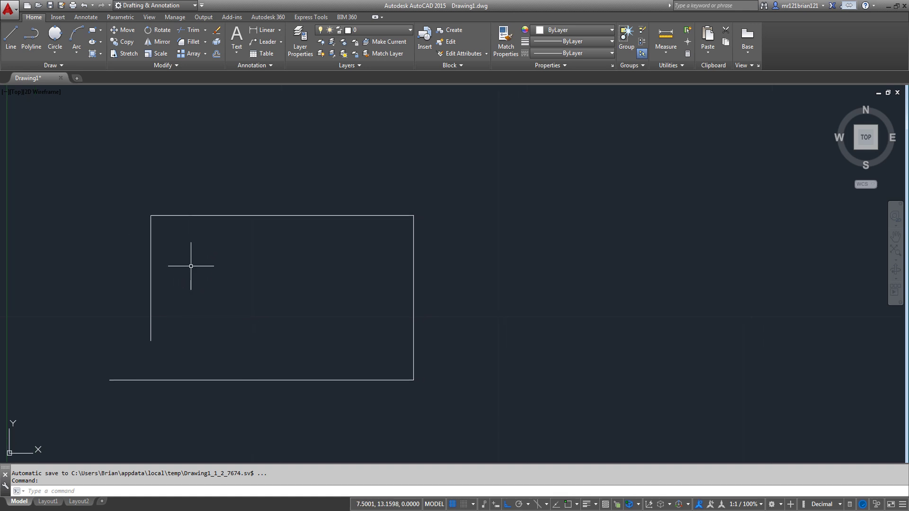
scroll(175, 314, down, 2)
scroll(173, 313, up, 2)
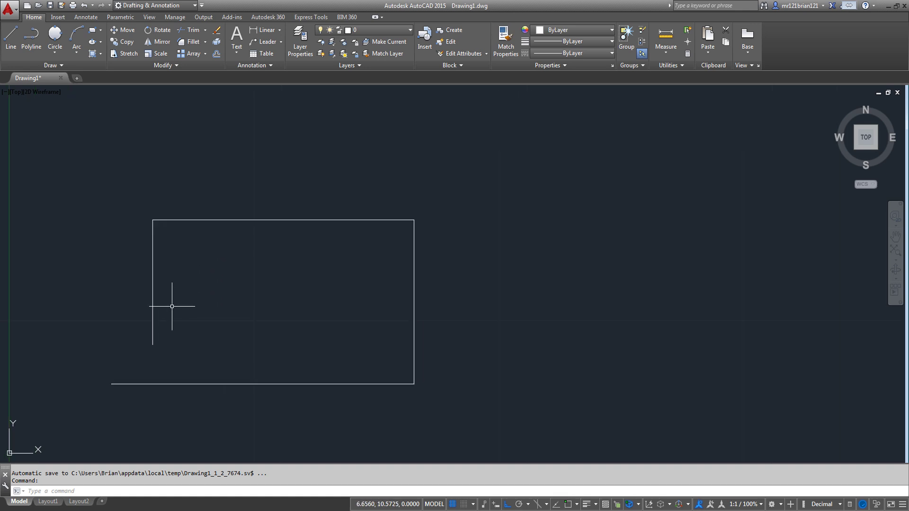
click(182, 253)
click(148, 266)
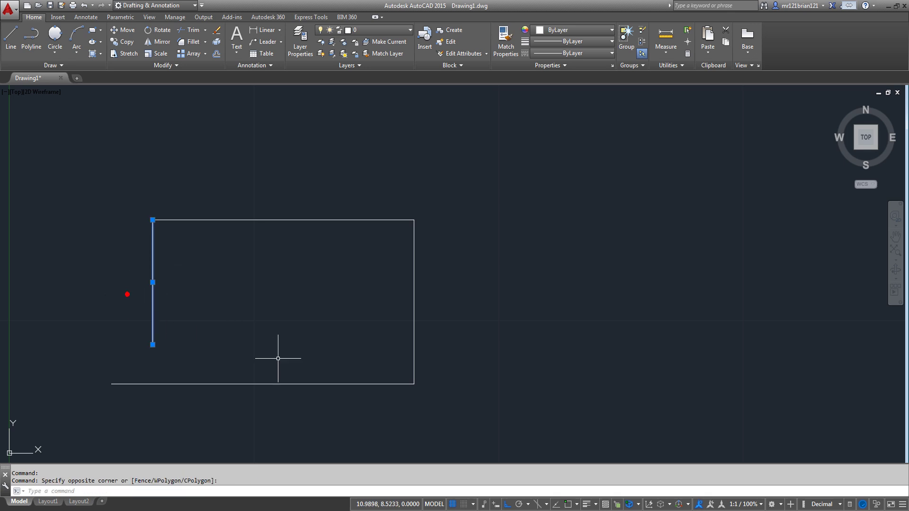
key(Delete)
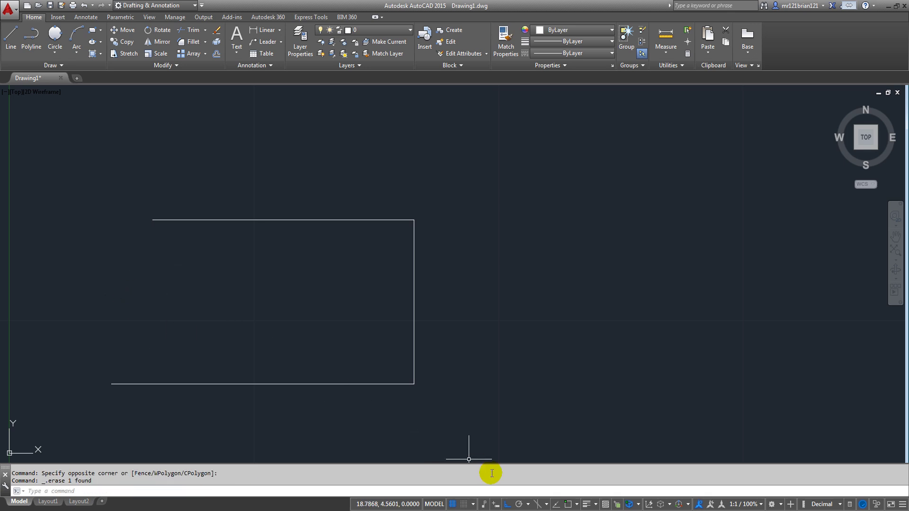
Turn on object snap and object snap tracking, and enable the Endpoint, Midpoint, Center, Perpendicular and Nearest snap modes
right_click(566, 505)
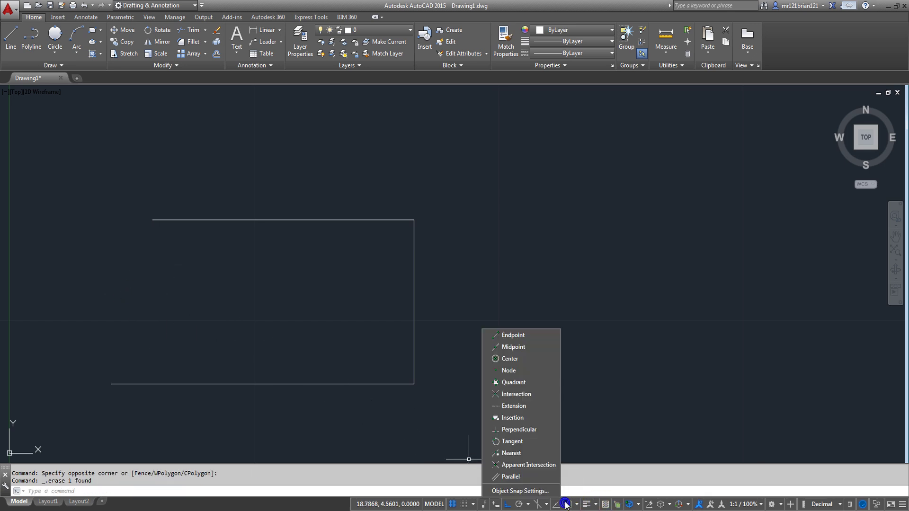
click(525, 490)
click(541, 177)
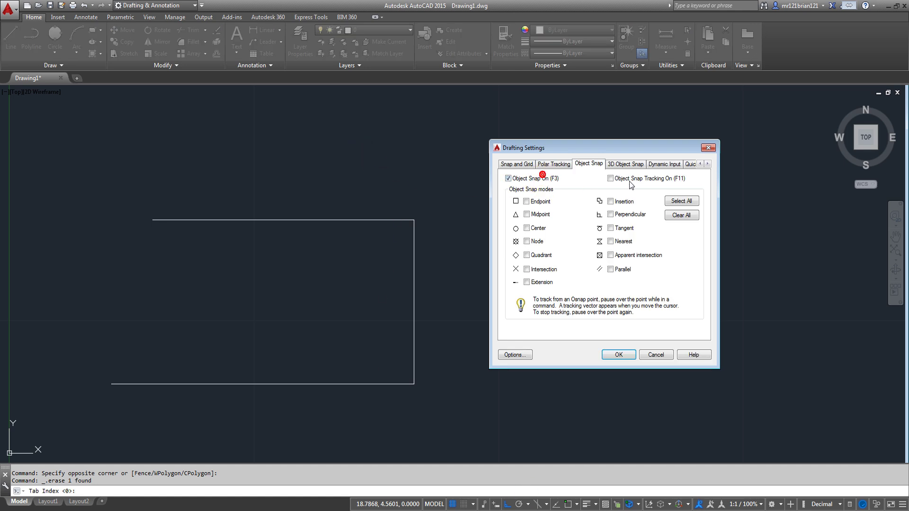
click(533, 202)
click(533, 215)
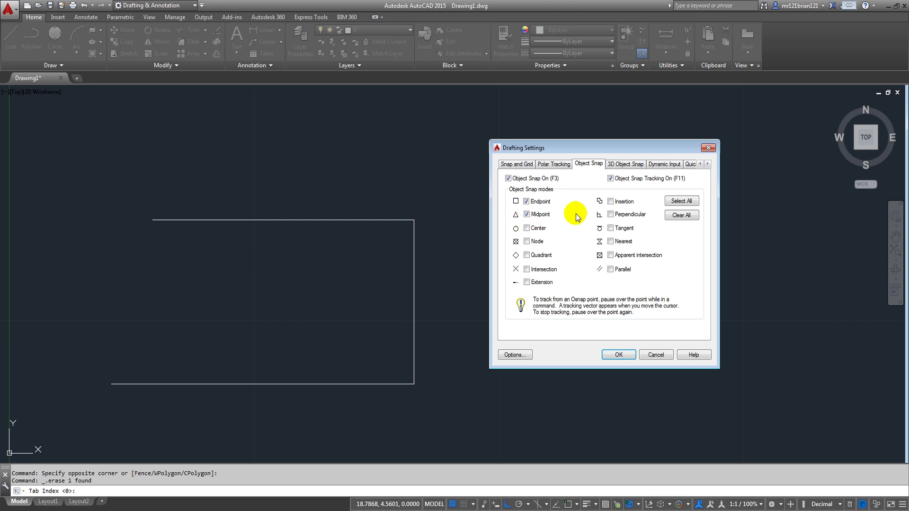
click(611, 215)
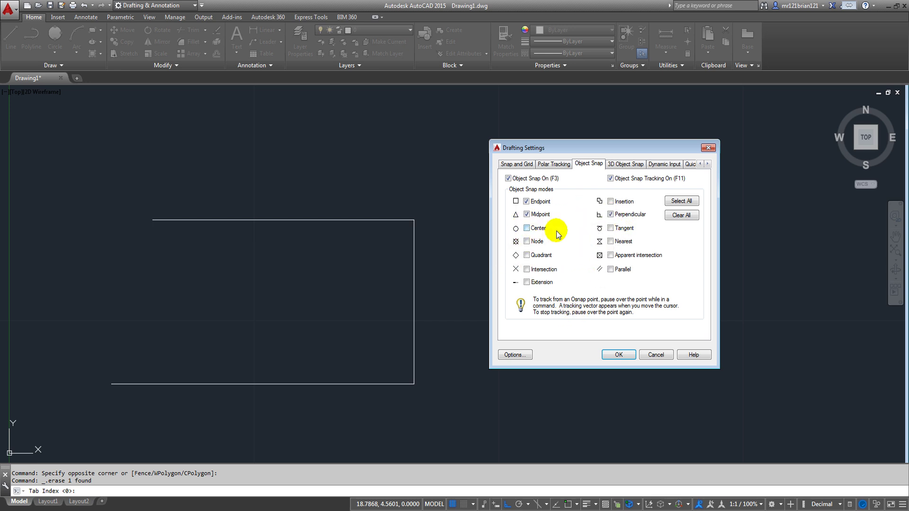
click(610, 242)
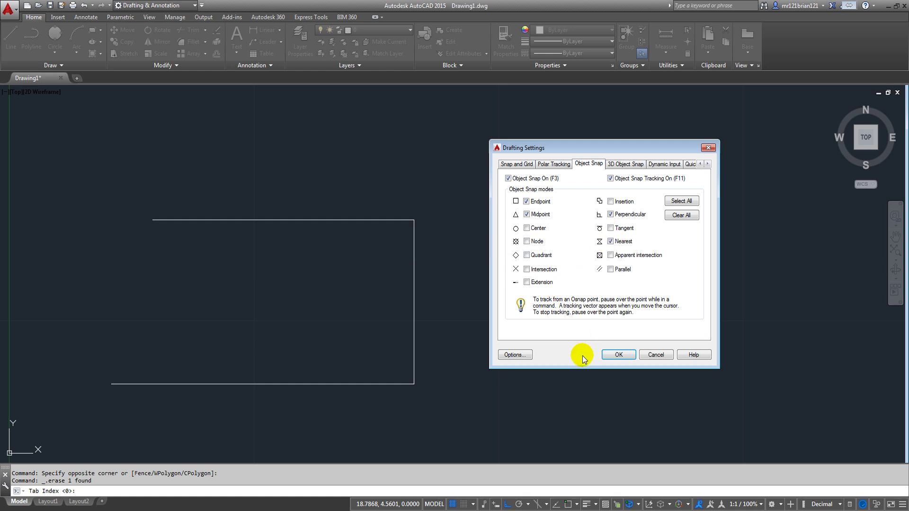
click(527, 228)
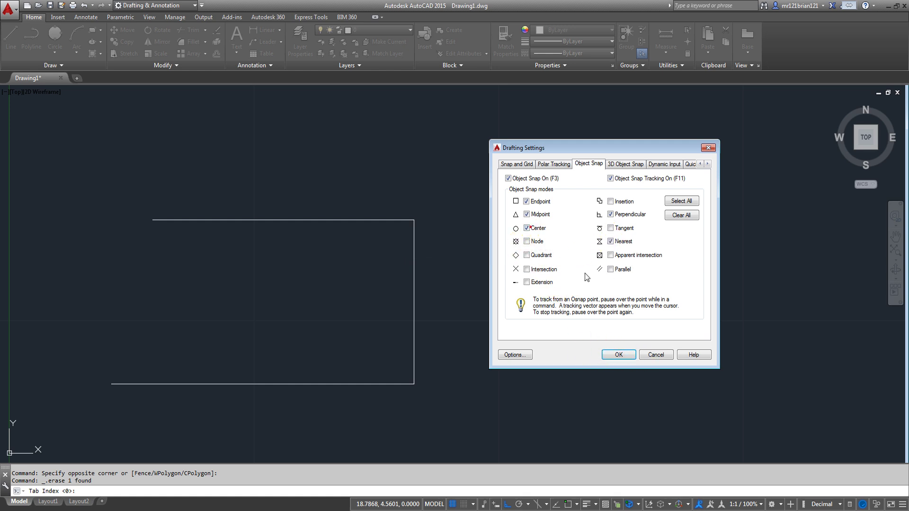
click(620, 355)
Draw a short vertical line downward from the upper horizontal line's left endpoint and inspect the corner where they join
click(11, 36)
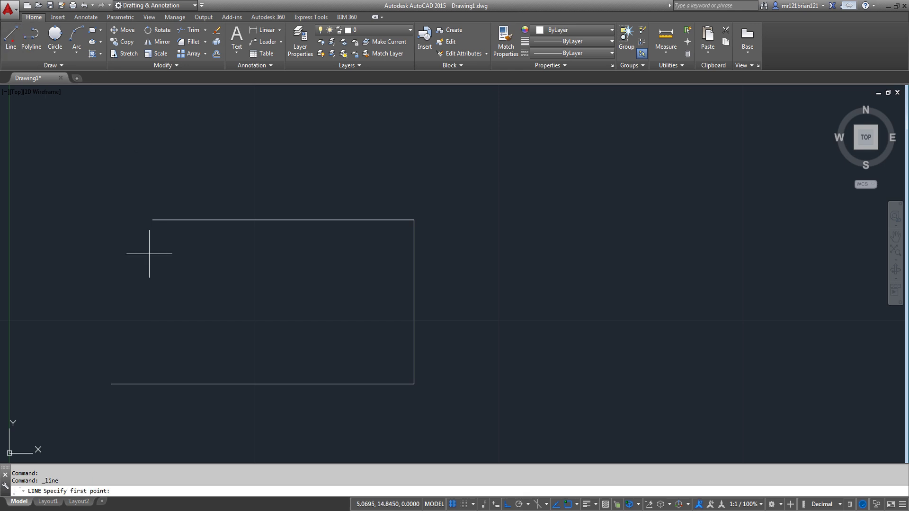
click(151, 221)
click(152, 288)
key(Return)
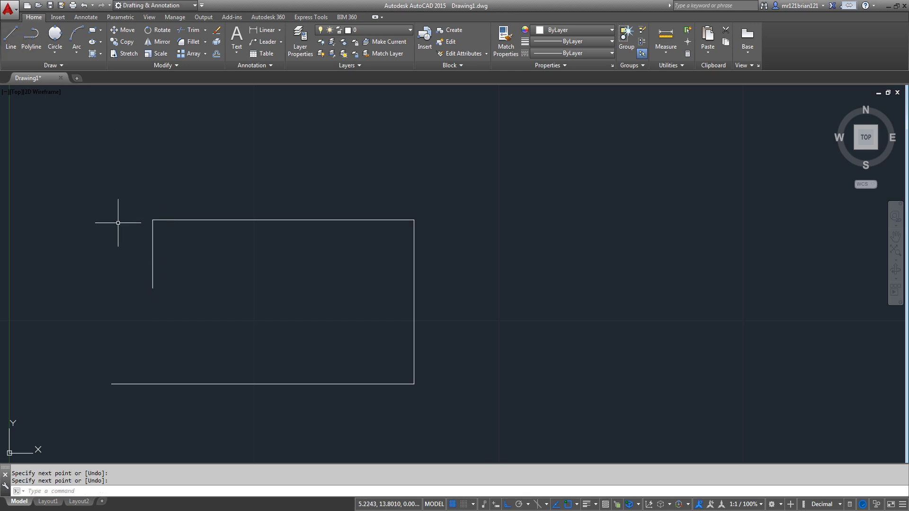
scroll(155, 226, up, 6)
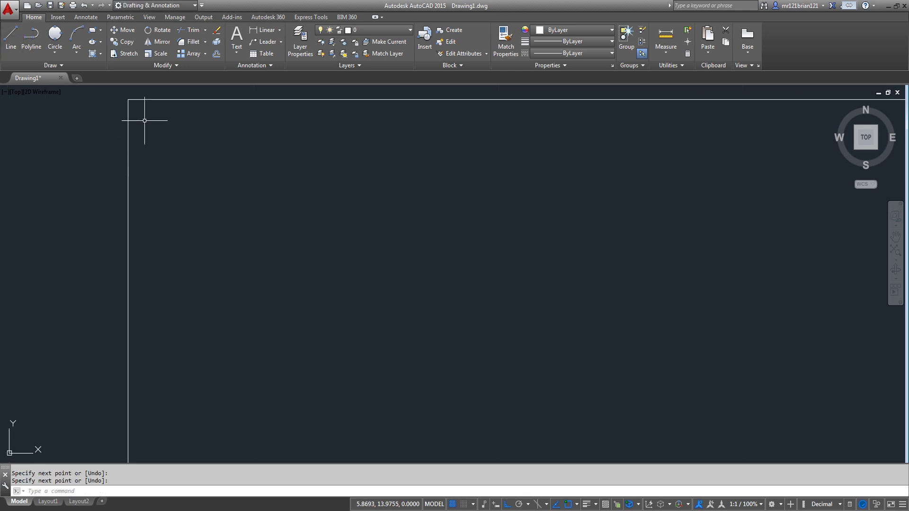
mouse_move(112, 213)
middle_down()
mouse_move(207, 224)
mouse_move(135, 192)
mouse_move(142, 212)
middle_up()
scroll(153, 226, down, 6)
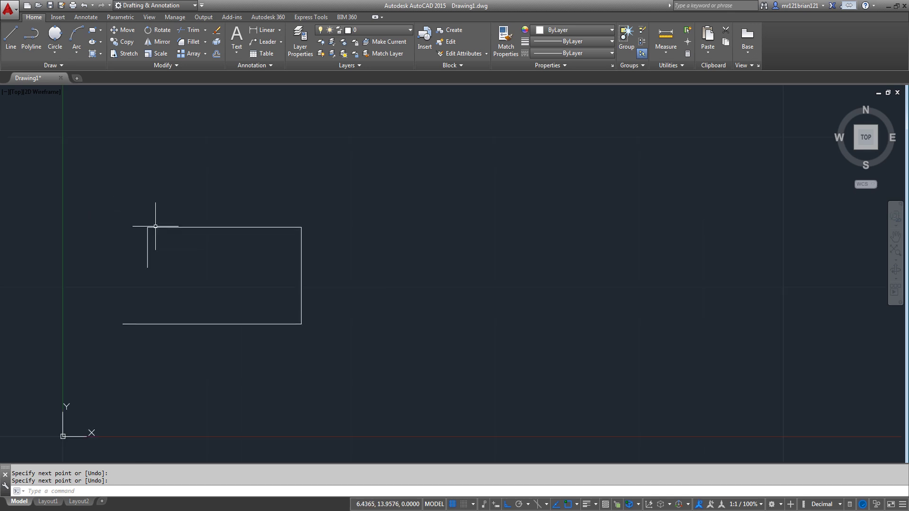
Draw a vertical line downward from the midpoint of the upper horizontal line and end the Line command
click(10, 36)
scroll(156, 194, up, 2)
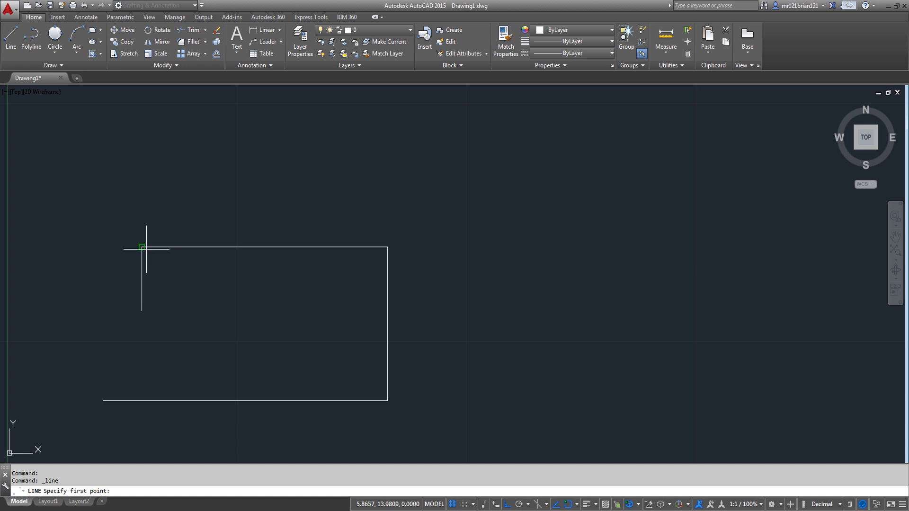
click(265, 247)
key(Return)
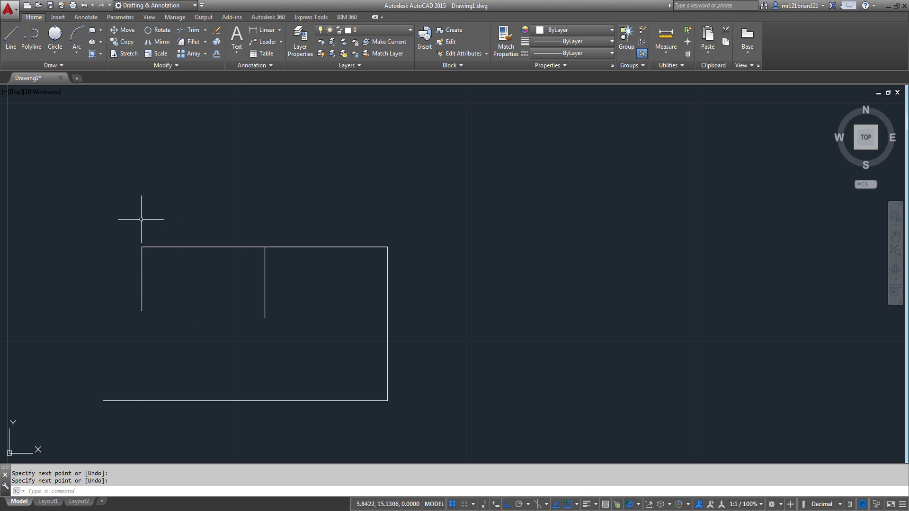
Draw a horizontal line leftward from the midpoint of the right vertical line, extending past the lower horizontal line's left end
key(Return)
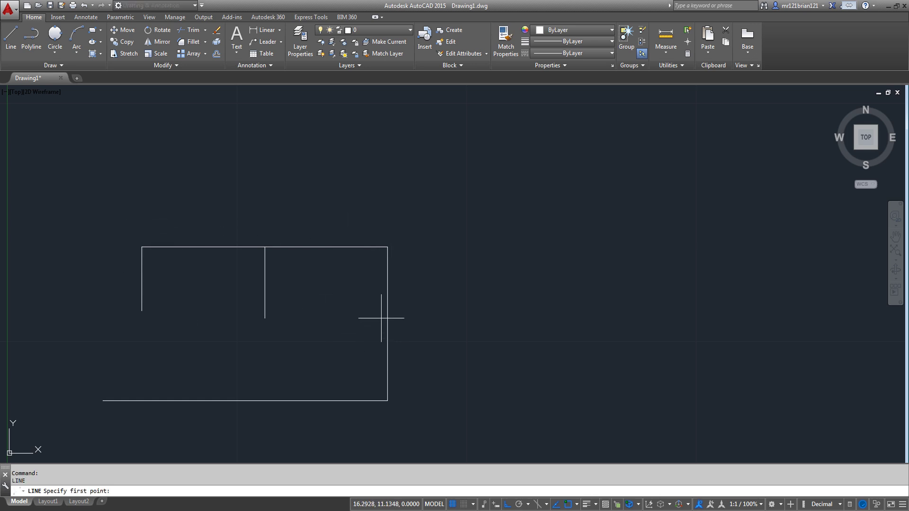
click(387, 324)
click(88, 324)
key(Return)
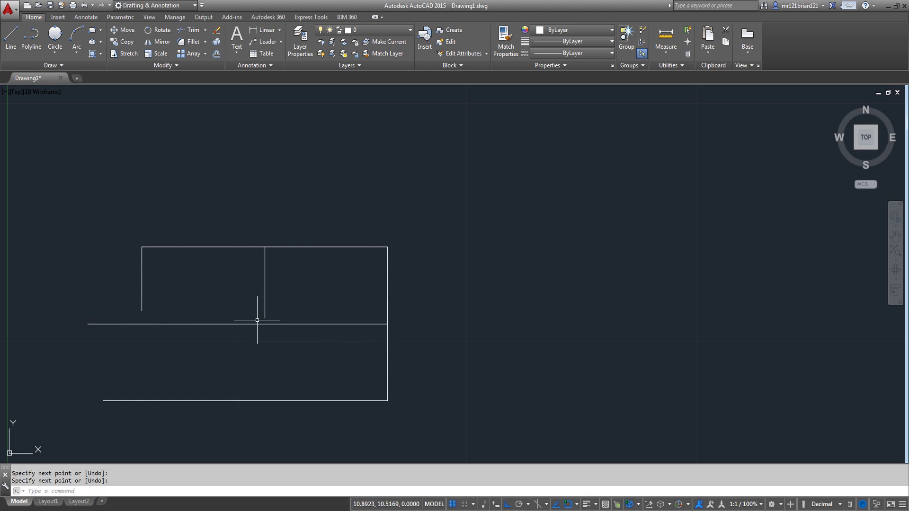
scroll(232, 307, up, 2)
middle_drag(228, 250, 241, 264)
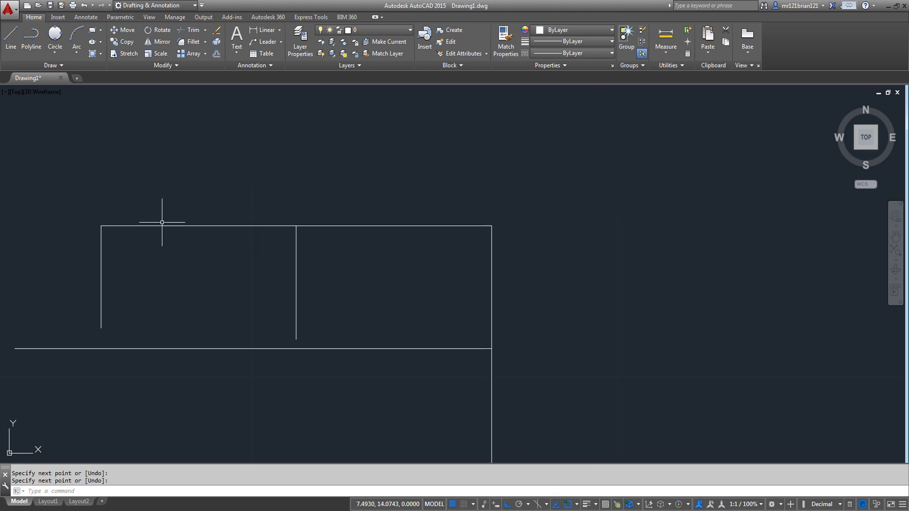
scroll(162, 222, up, 2)
key(Return)
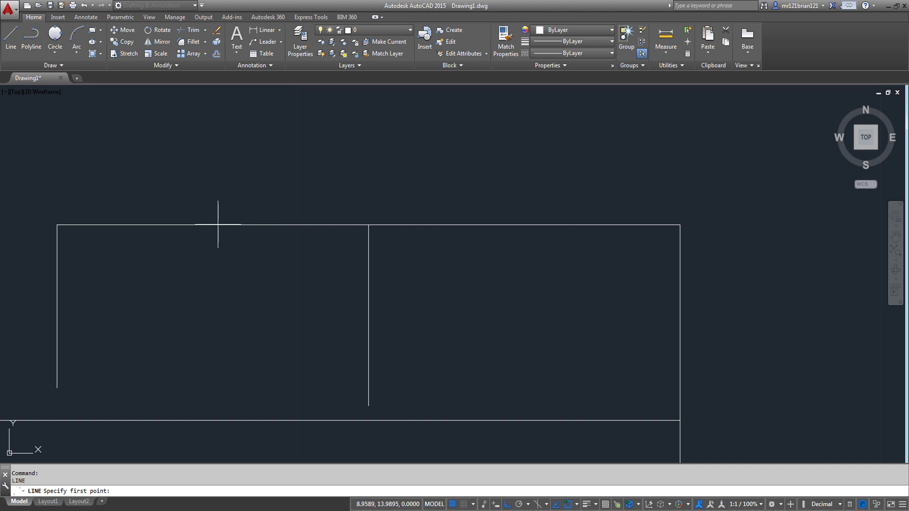
click(242, 225)
scroll(265, 217, down, 3)
scroll(203, 209, up, 1)
key(Escape)
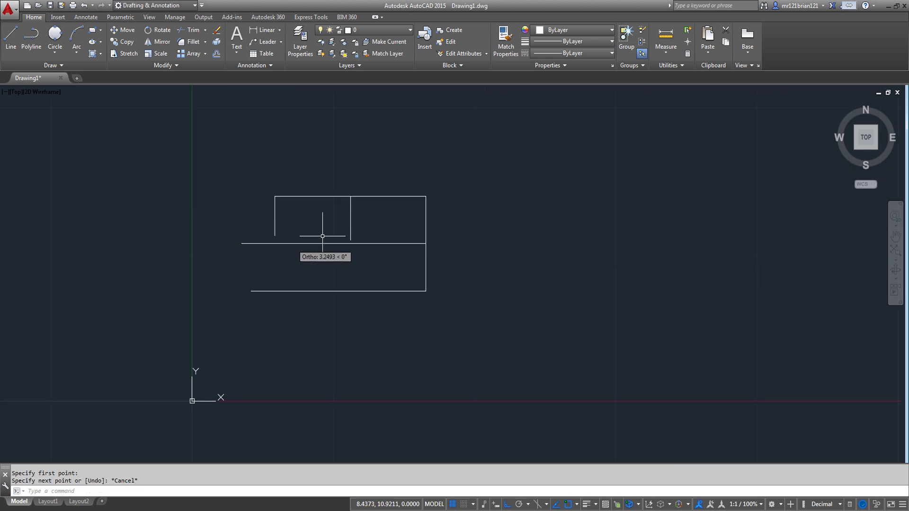
key(Escape)
Draw a three-point arc in the empty space to the right of the lines, curving up from lower left to upper right
scroll(322, 235, up, 2)
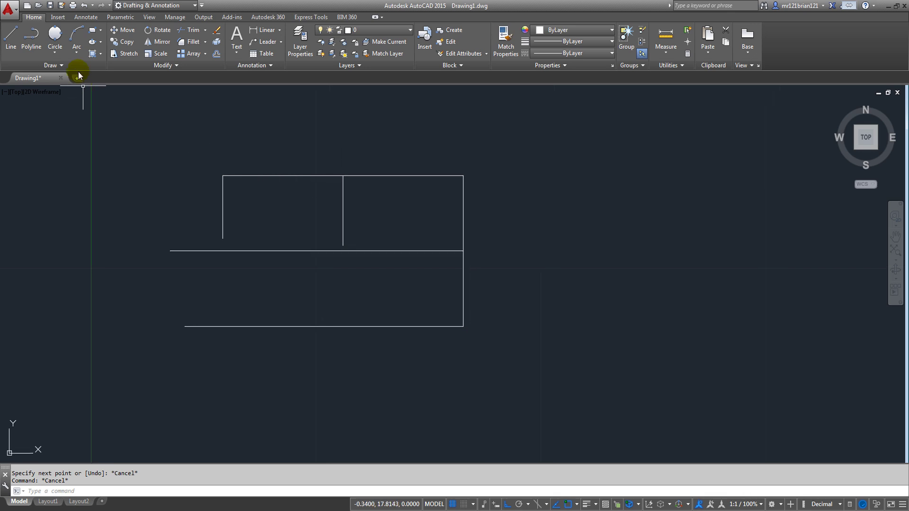
click(79, 33)
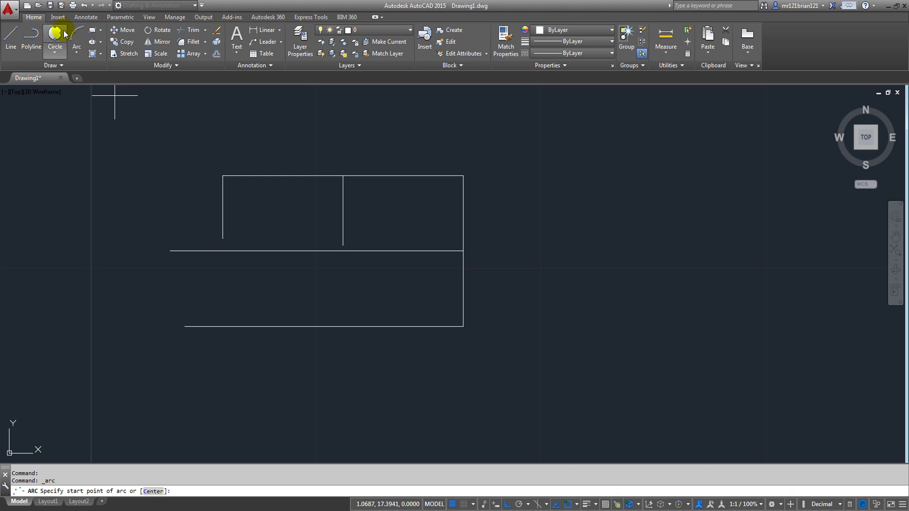
middle_drag(473, 245, 300, 258)
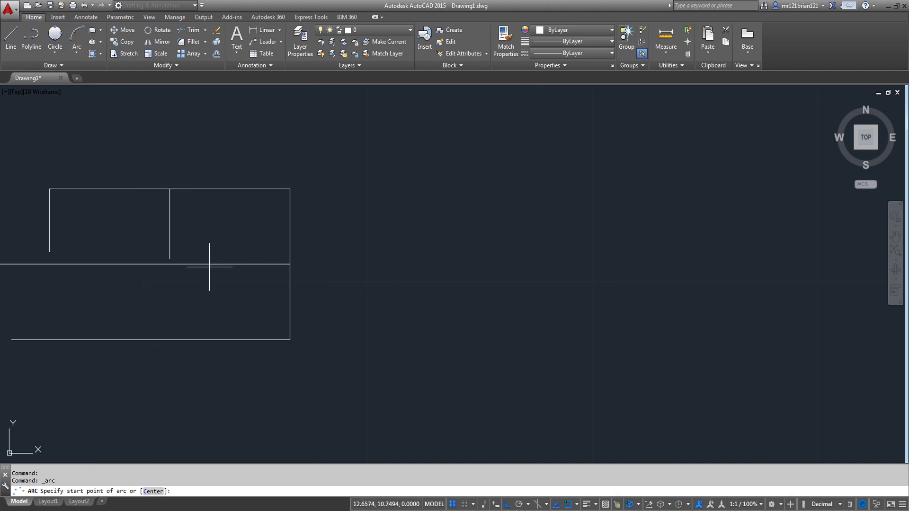
click(394, 337)
click(459, 198)
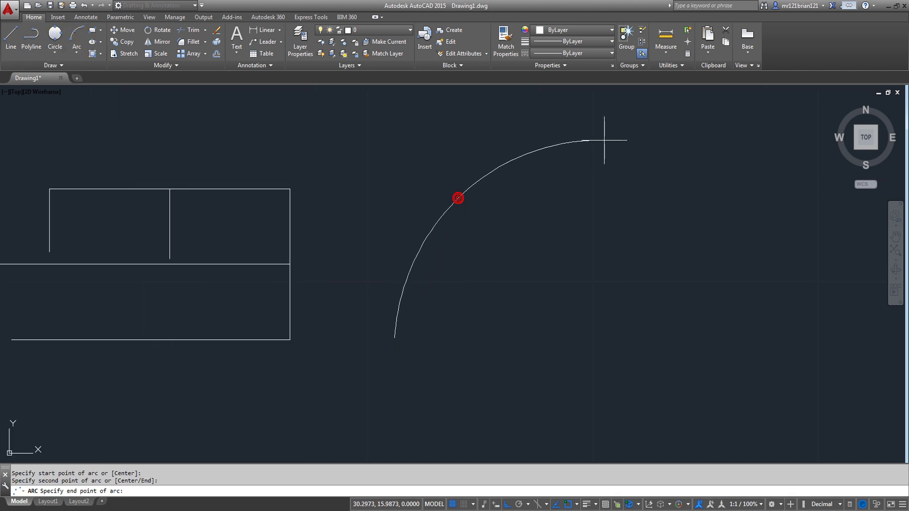
click(605, 140)
Select the arc with a crossing window and stretch its midpoint grip down and to the right to flatten the curve
middle_drag(574, 186, 541, 197)
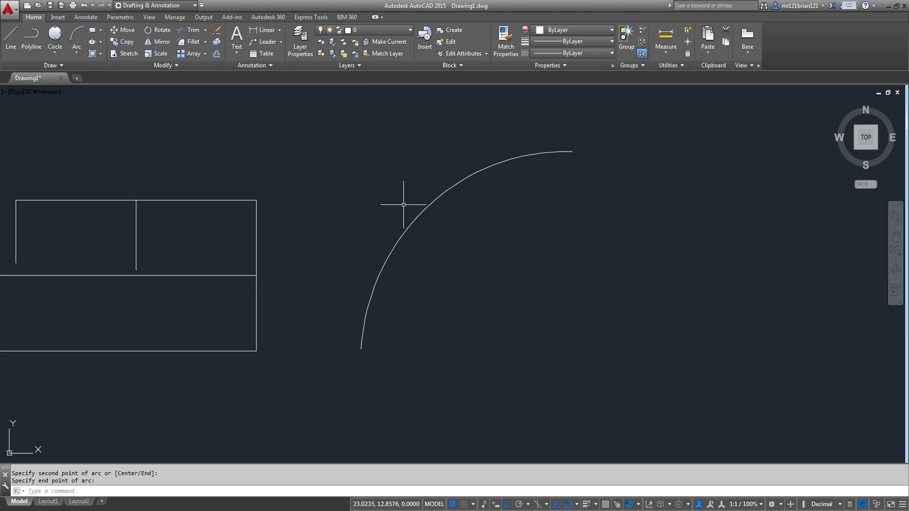
click(486, 139)
click(413, 252)
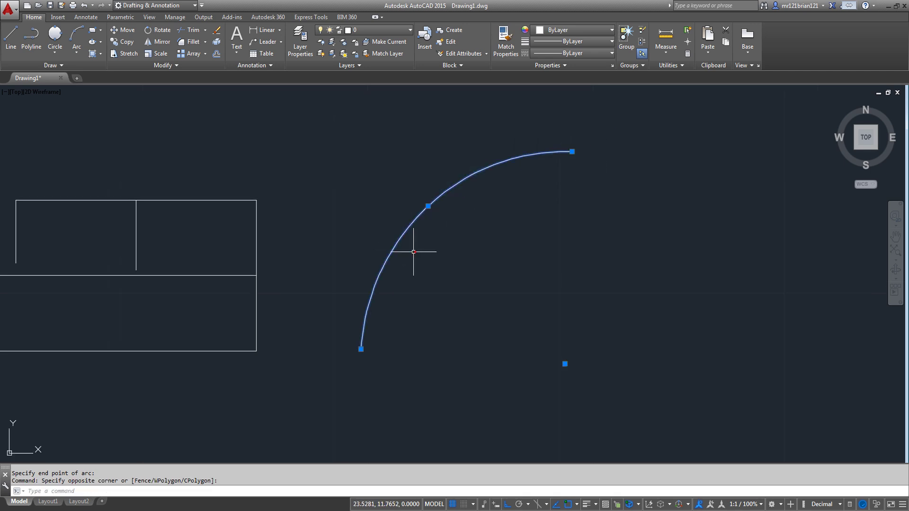
click(428, 206)
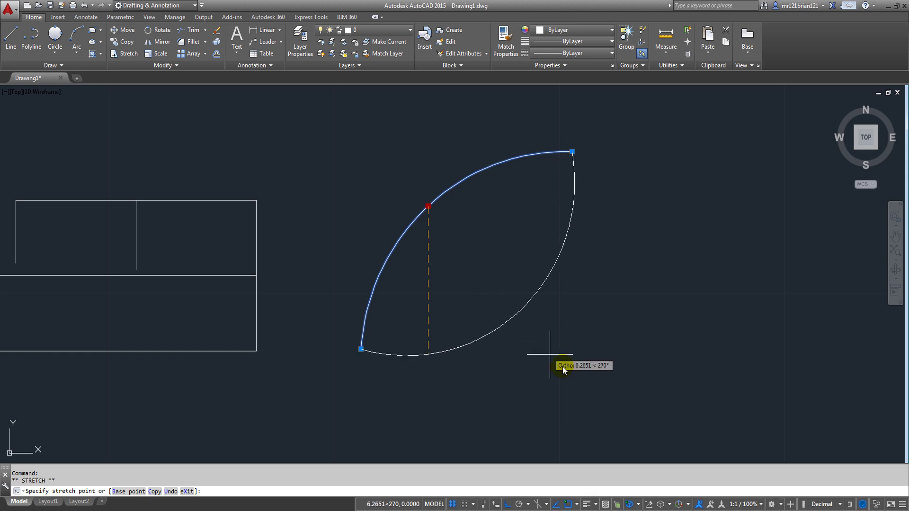
click(525, 293)
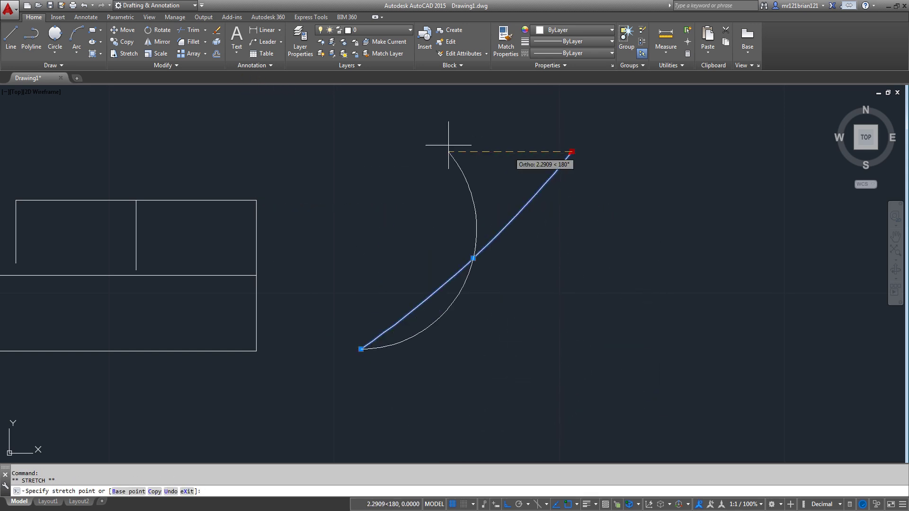
Stretch the arc's upper end to the top endpoint of the right vertical line and its lower end to the bottom endpoint
click(256, 200)
click(256, 201)
click(256, 200)
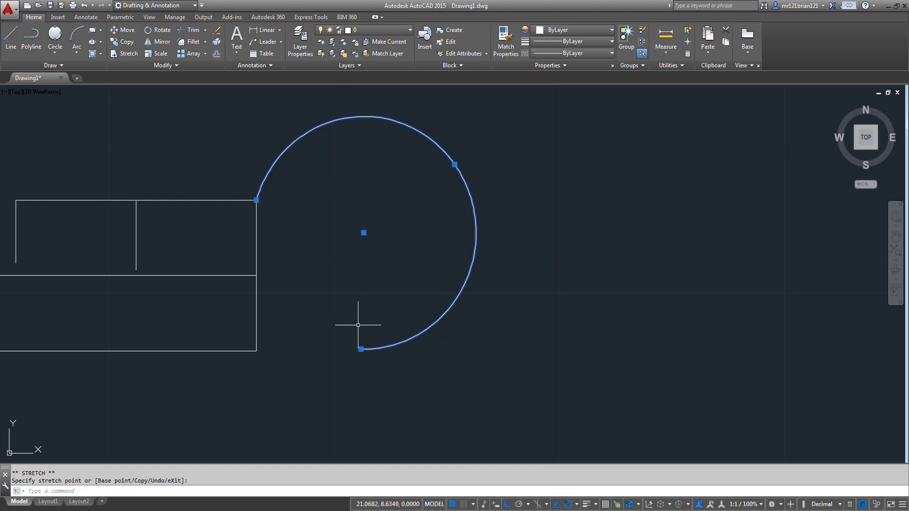
click(360, 349)
click(256, 350)
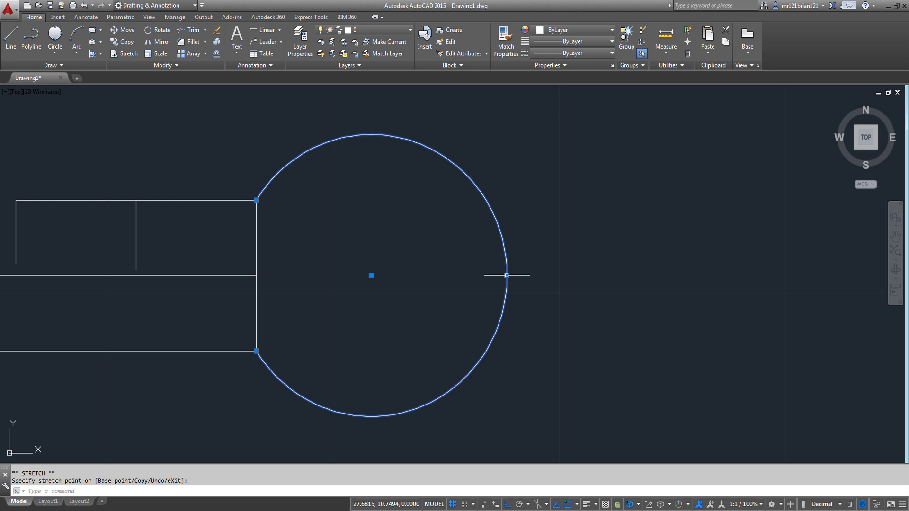
Stretch the arc's midpoint grip in toward the vertical line to make a smaller bulge, and deselect the arc
click(376, 275)
middle_drag(237, 242, 424, 241)
key(Escape)
key(Escape)
middle_drag(545, 199, 428, 207)
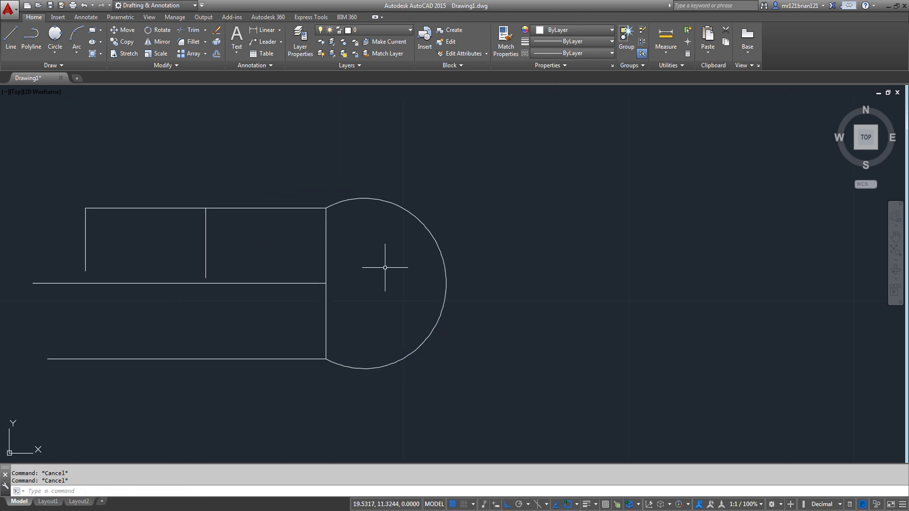
Review the available arc construction methods without starting any of them
middle_drag(297, 196, 312, 198)
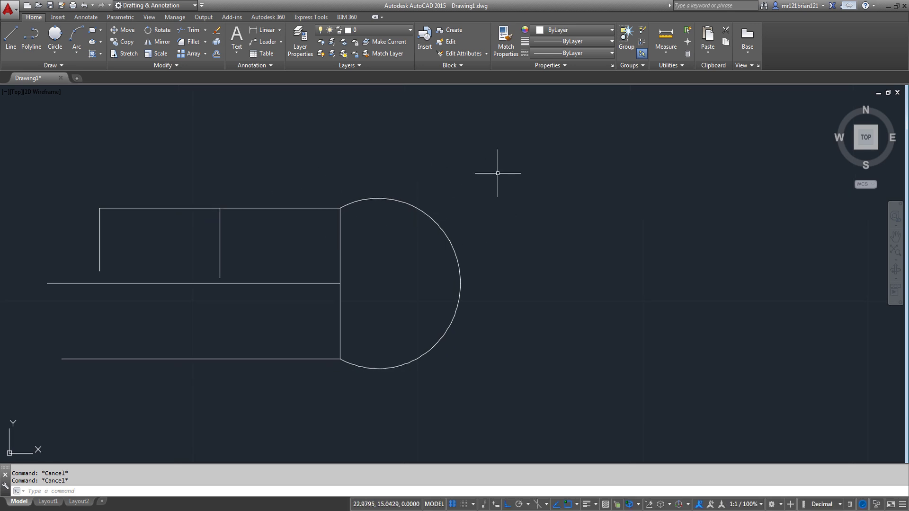
middle_drag(499, 157, 479, 172)
middle_drag(293, 311, 393, 315)
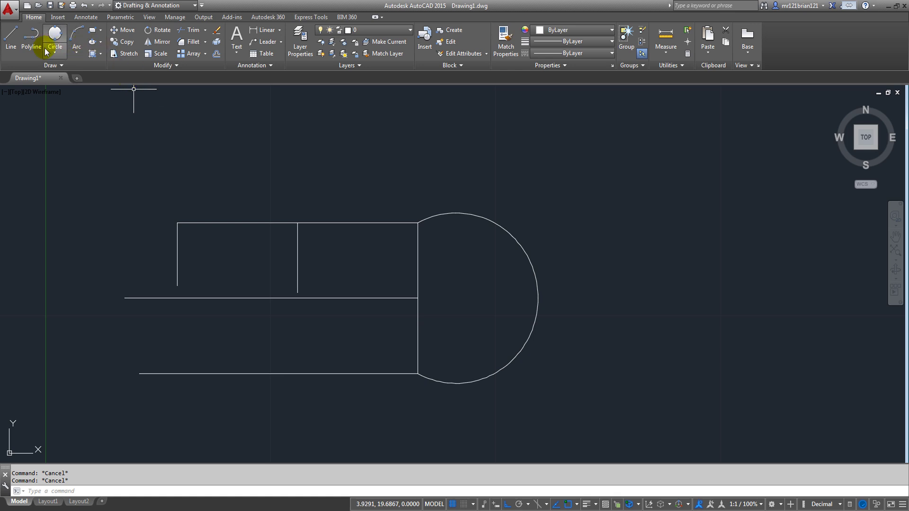
click(75, 55)
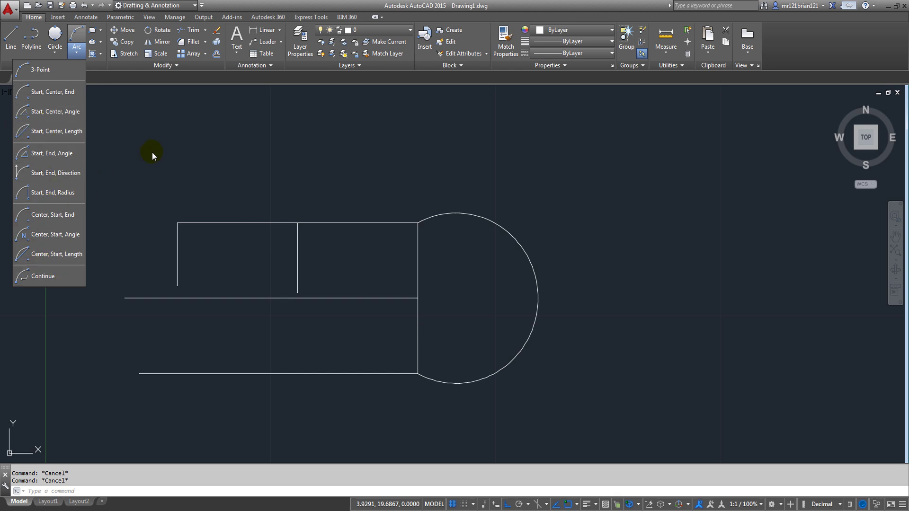
click(152, 117)
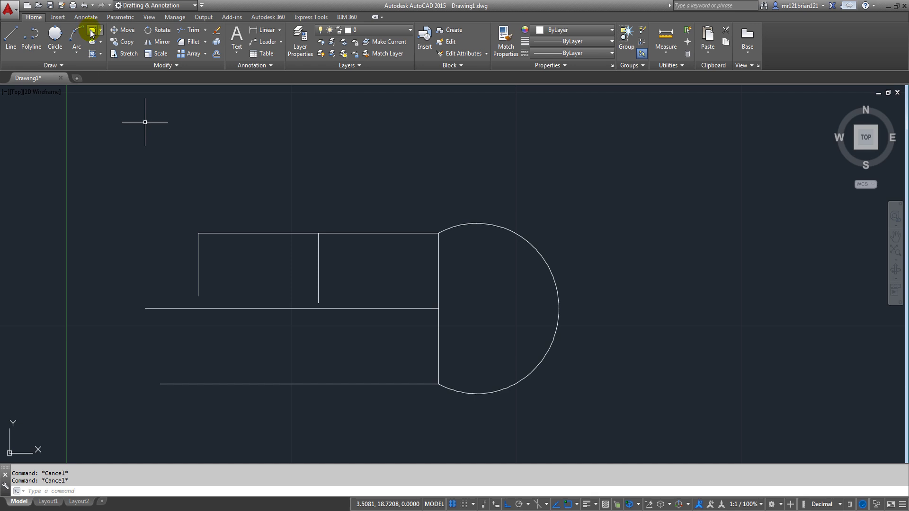
Draw two rectangles by opposite corners above the upper horizontal line, a wide one on the left and a taller one on the right
click(91, 32)
click(246, 132)
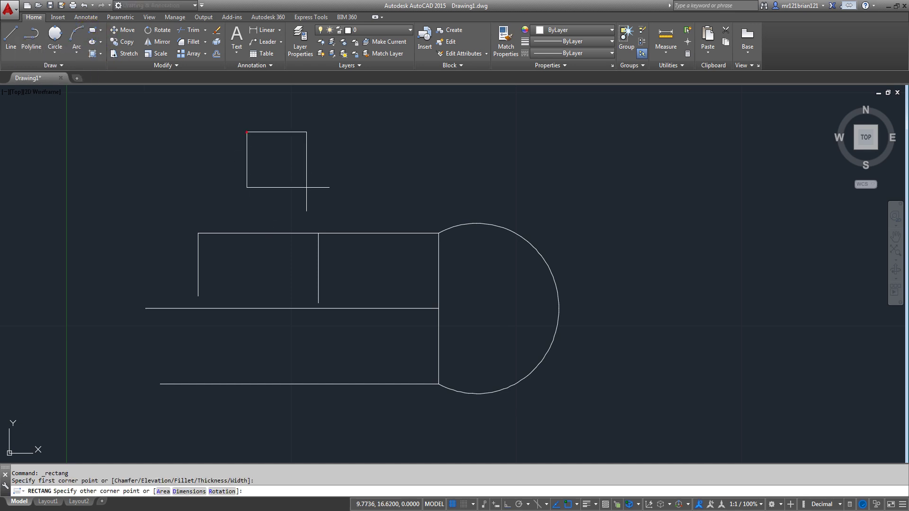
click(356, 209)
key(Return)
click(410, 112)
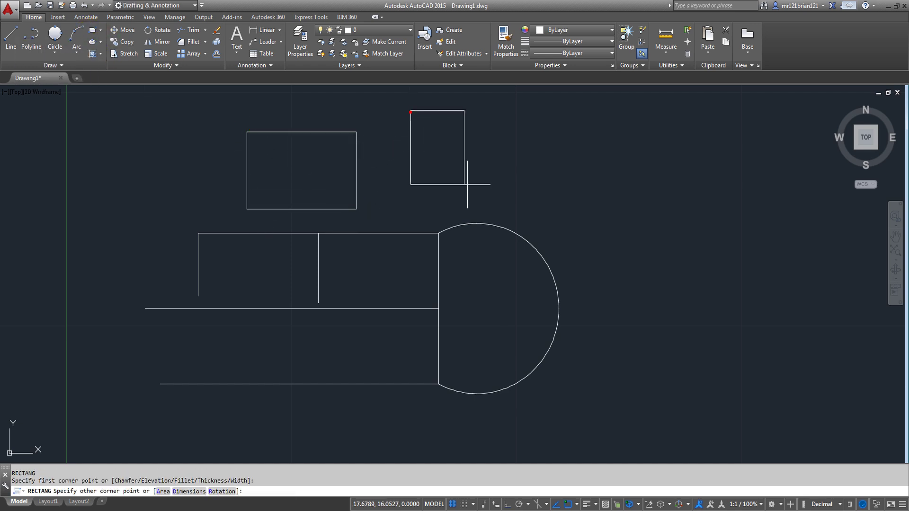
click(491, 202)
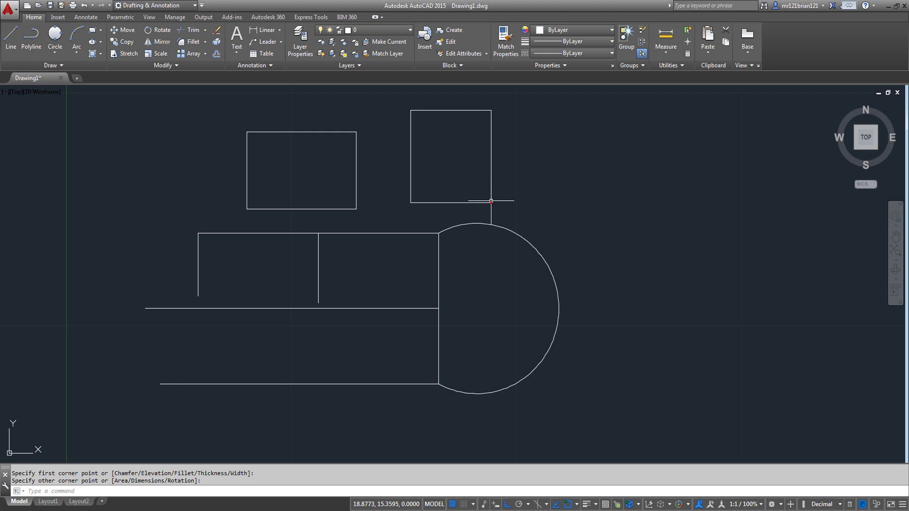
Draw a closed wide rectangle from four connected line segments to the right of the two existing rectangles
click(10, 38)
click(625, 161)
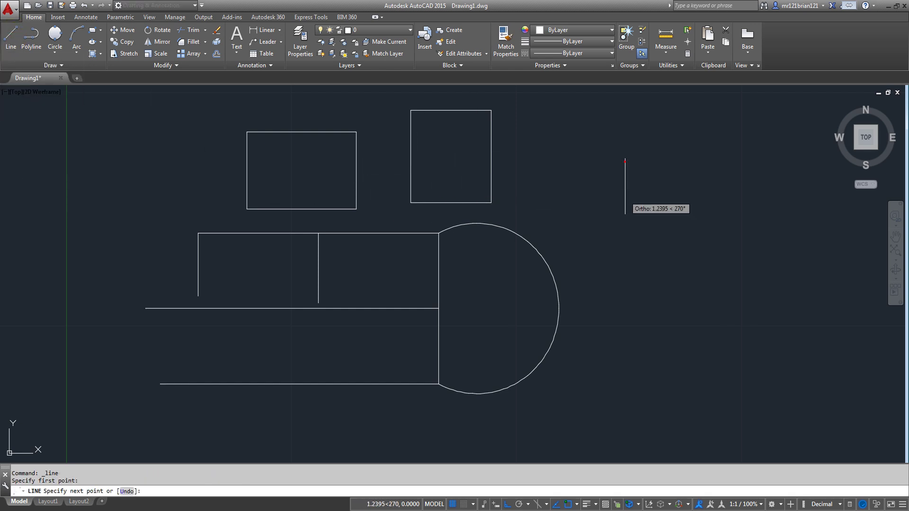
click(625, 222)
click(749, 222)
click(749, 153)
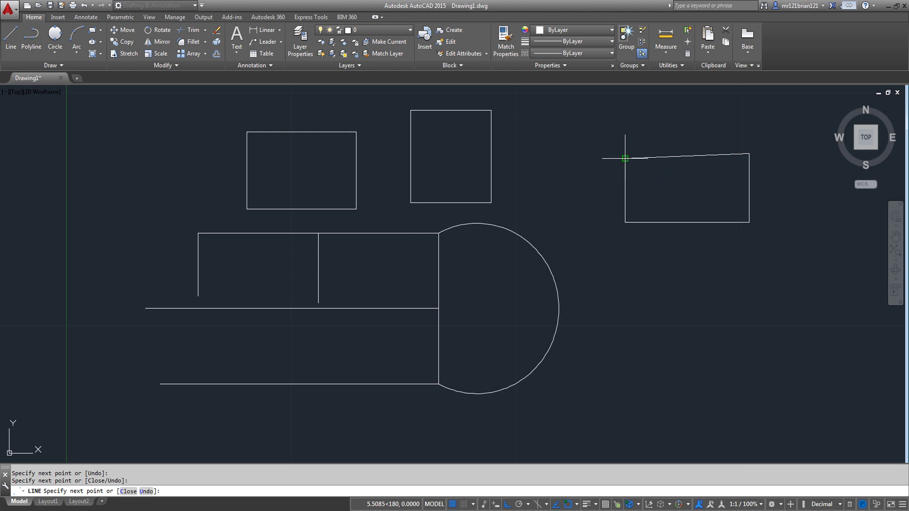
click(625, 154)
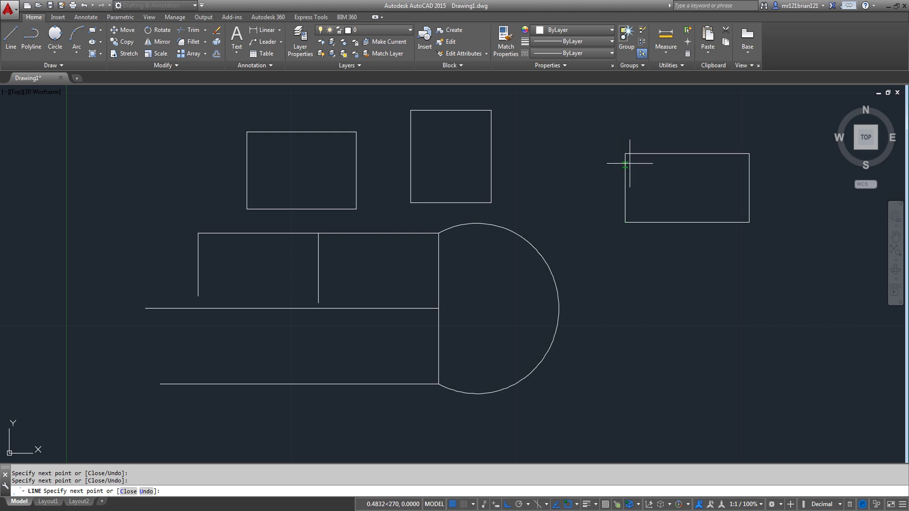
key(Escape)
Draw a horizontal ellipse by center and axis endpoints, left of the existing wide rectangle
middle_drag(700, 267, 467, 268)
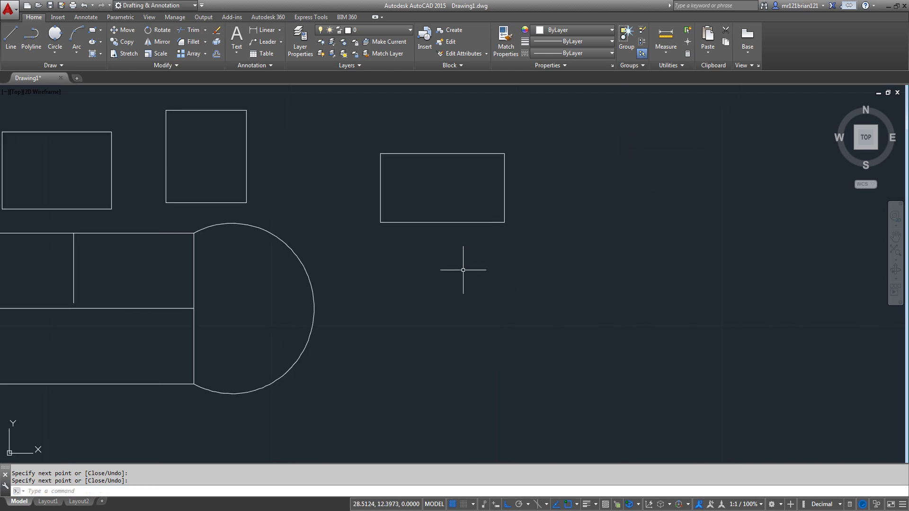
middle_drag(166, 195, 417, 215)
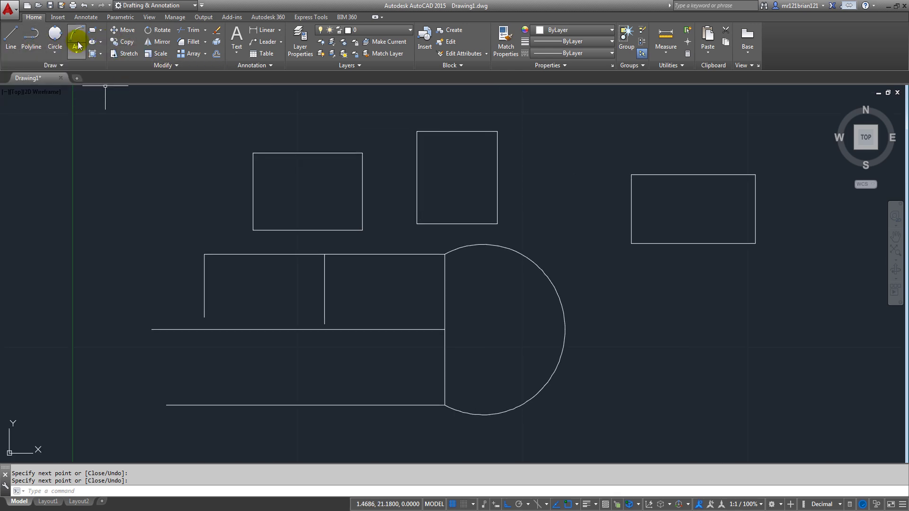
click(102, 45)
click(102, 45)
click(102, 45)
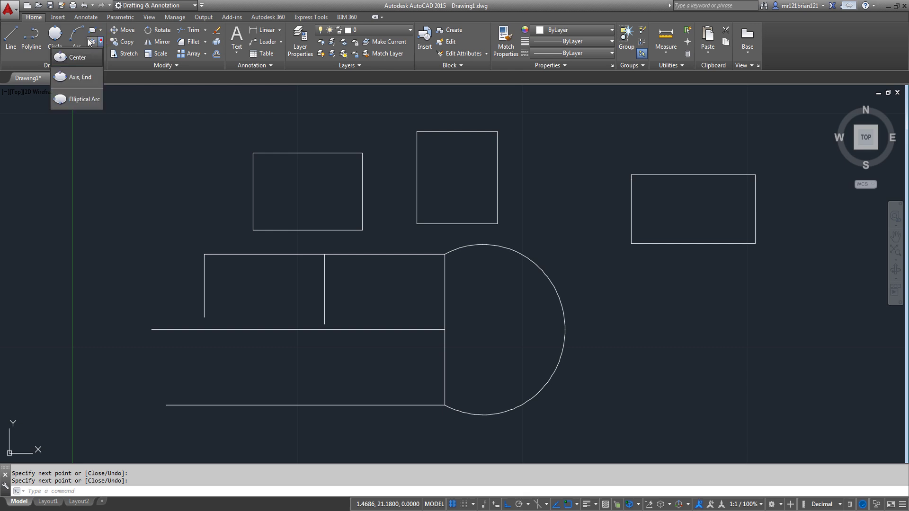
click(93, 43)
click(116, 186)
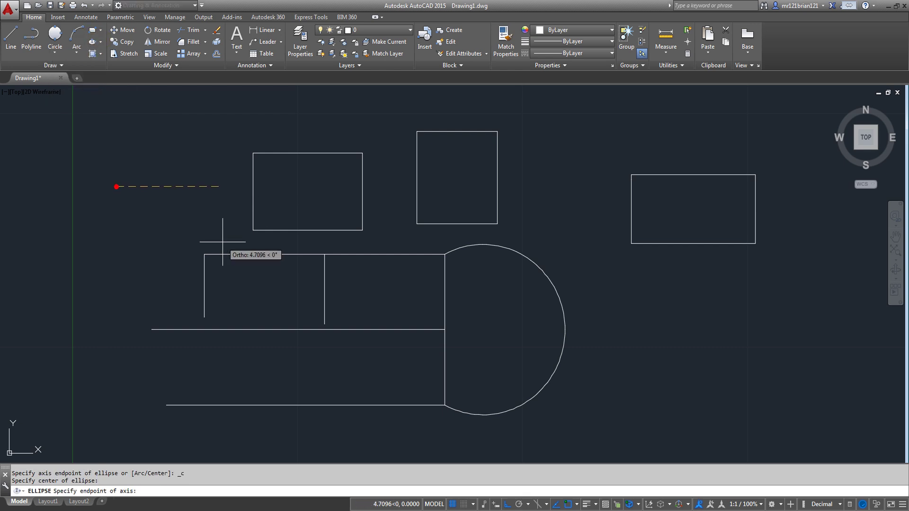
click(180, 190)
click(131, 219)
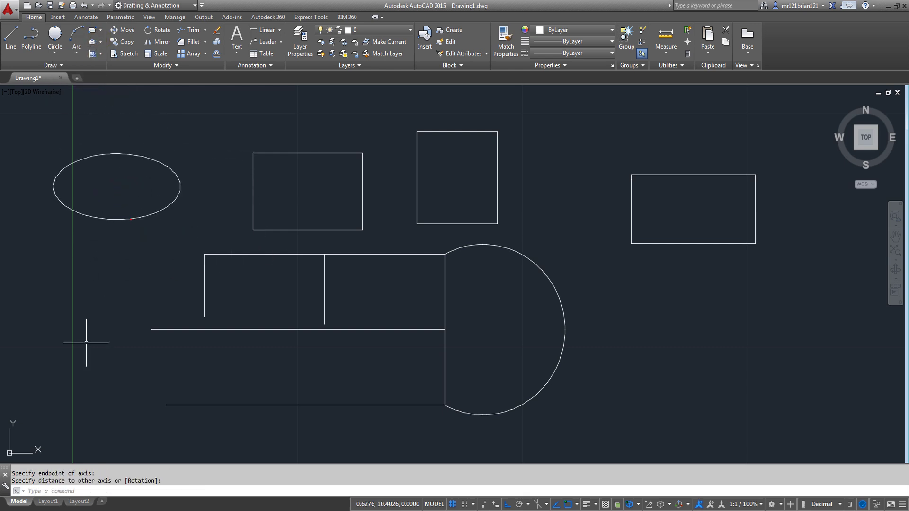
middle_drag(106, 281, 75, 281)
scroll(103, 403, down, 3)
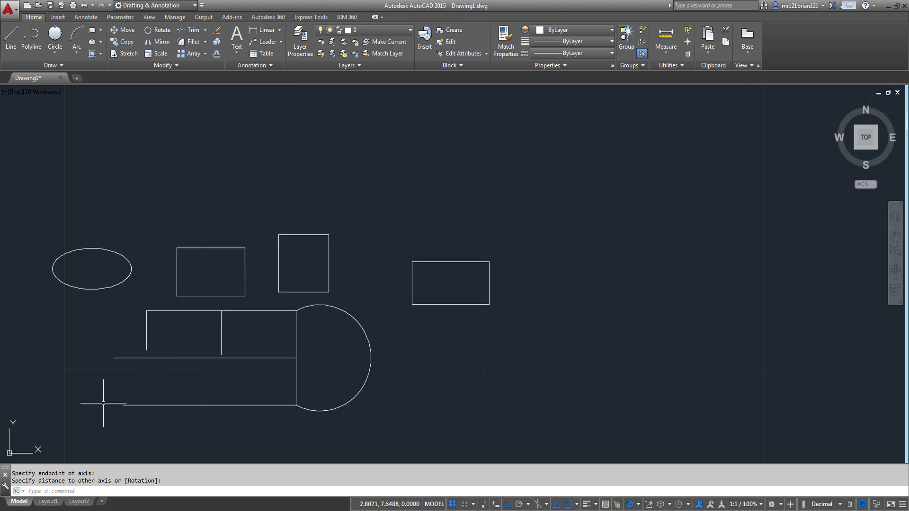
middle_drag(104, 402, 145, 323)
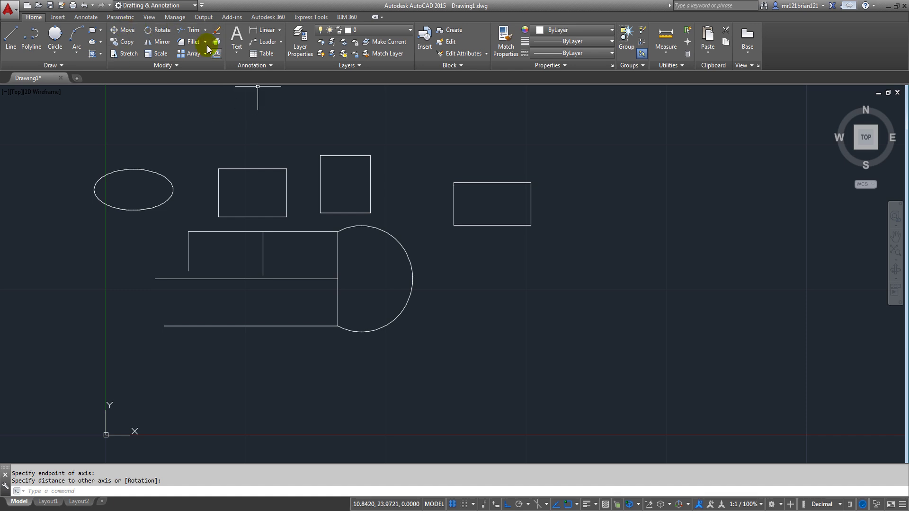
click(156, 144)
click(143, 172)
key(Escape)
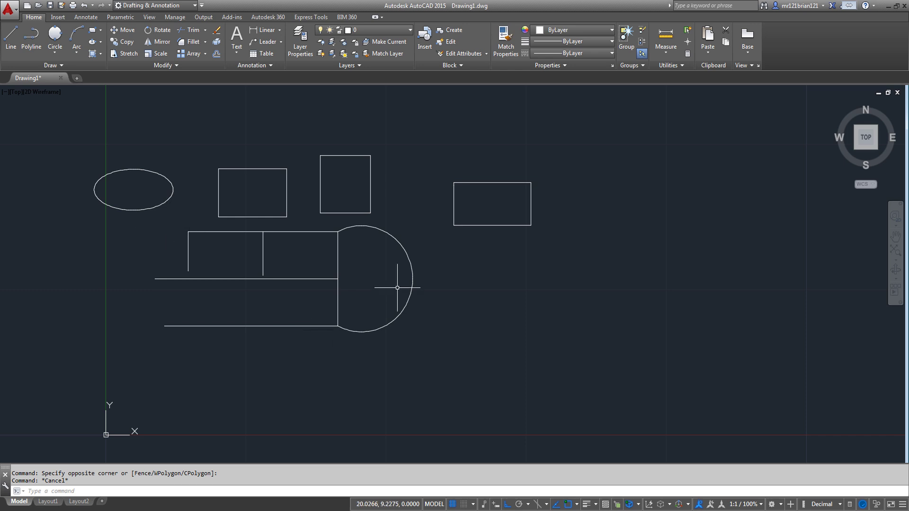
scroll(215, 299, up, 2)
click(213, 254)
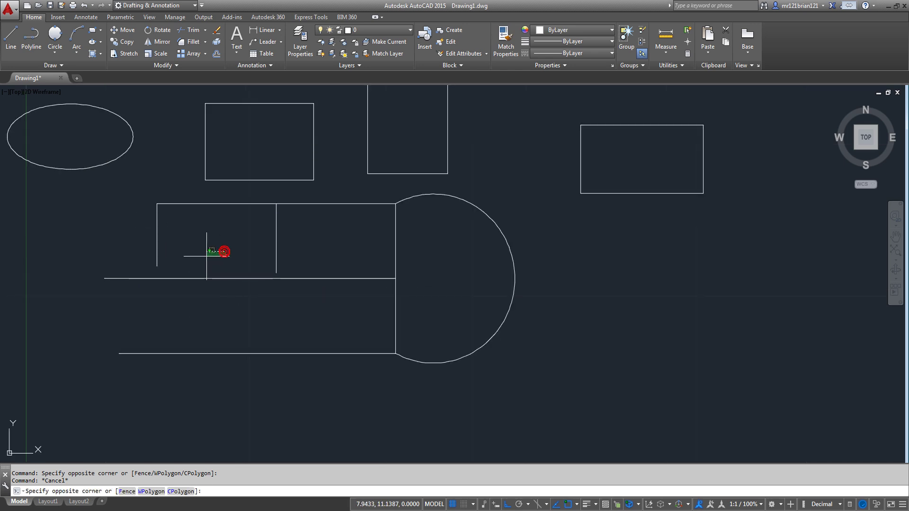
scroll(322, 199, down, 2)
middle_drag(329, 192, 316, 232)
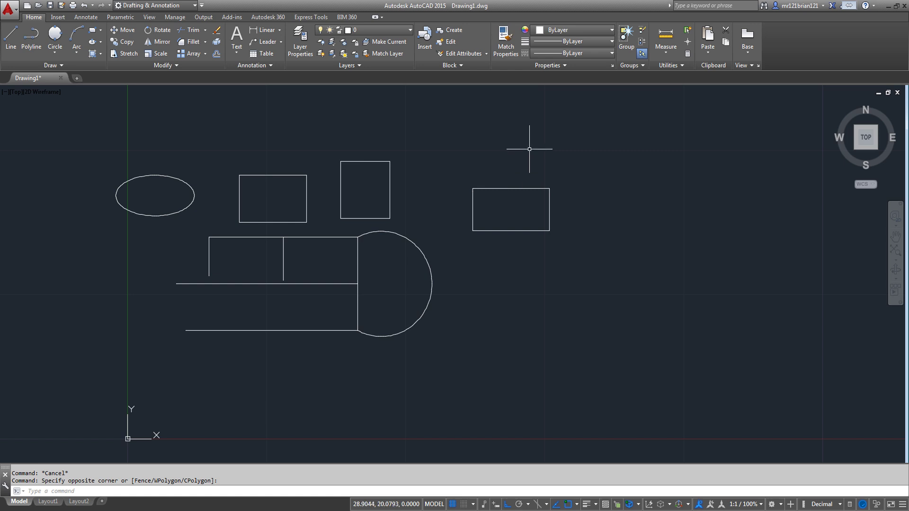
click(480, 149)
click(458, 145)
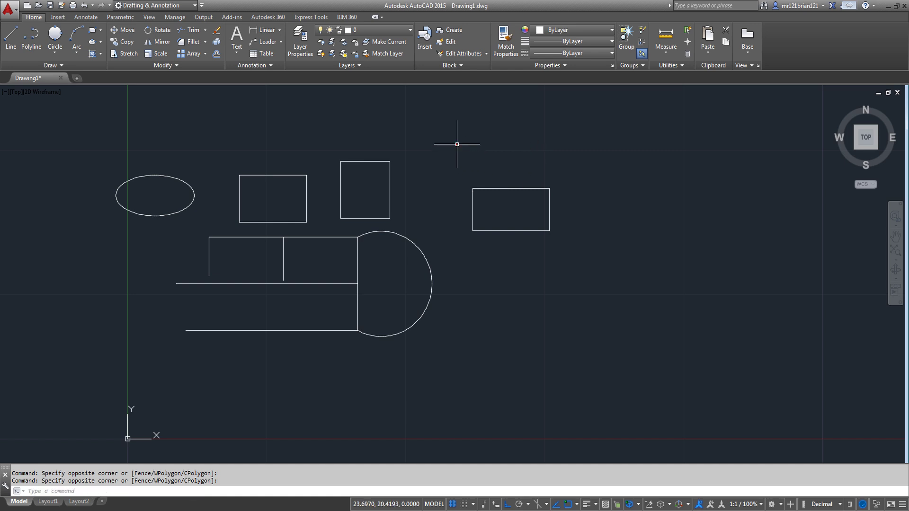
Move the rectangle made of separate lines 15 units to the right, using its lower-left corner as base point
click(126, 29)
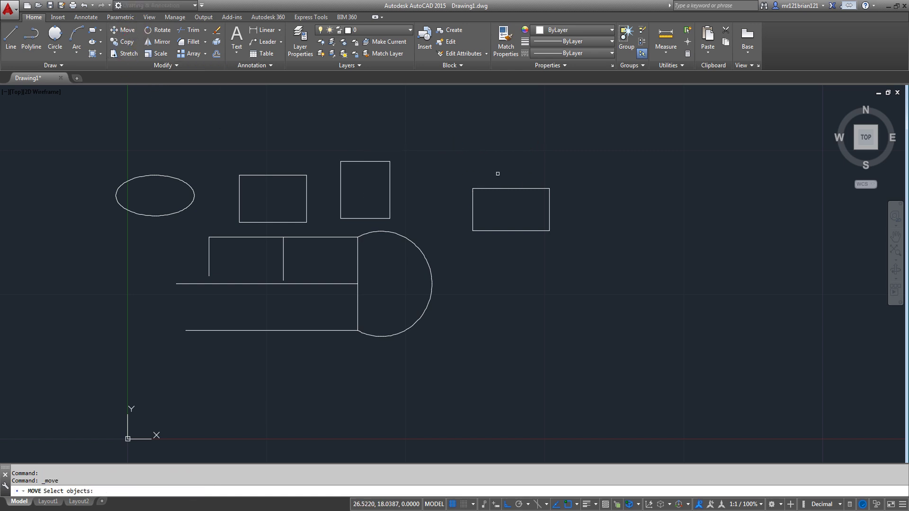
click(507, 165)
click(446, 237)
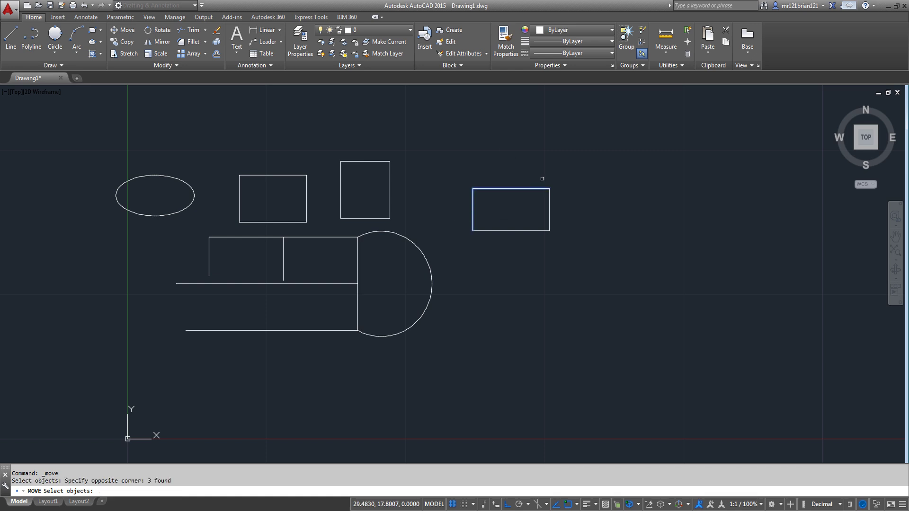
click(564, 165)
click(433, 251)
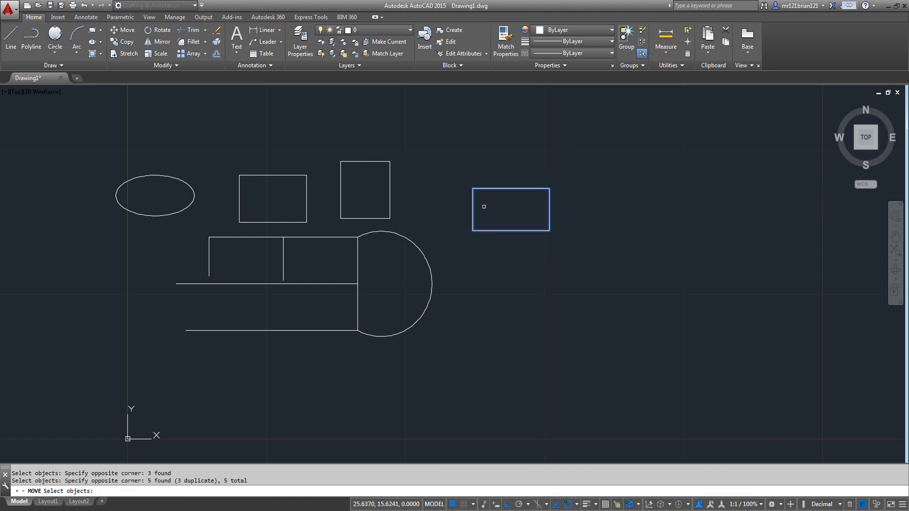
click(507, 175)
click(450, 206)
key(Return)
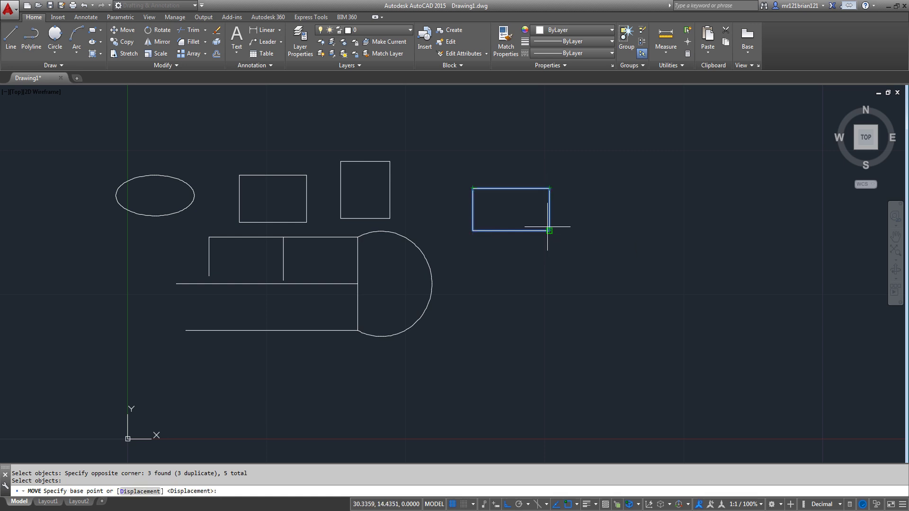
click(472, 231)
scroll(404, 224, down, 3)
scroll(411, 230, up, 3)
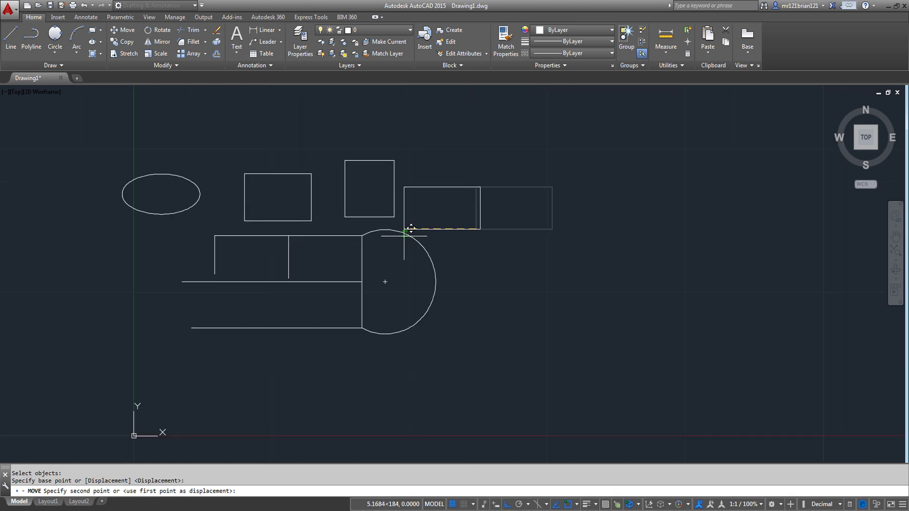
scroll(411, 229, up, 4)
scroll(400, 251, down, 4)
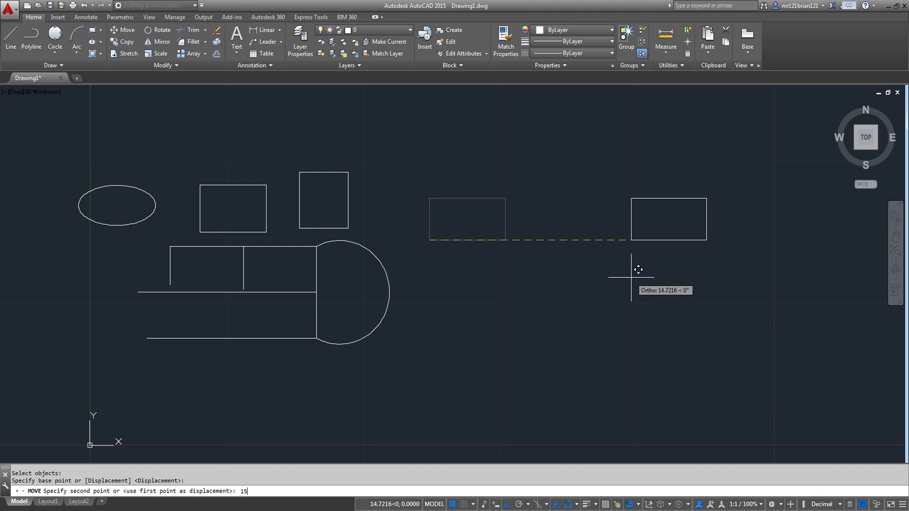
key(Return)
Move the line-built rectangle again, from its lower-left corner to the rightmost quadrant point of the arc
click(751, 167)
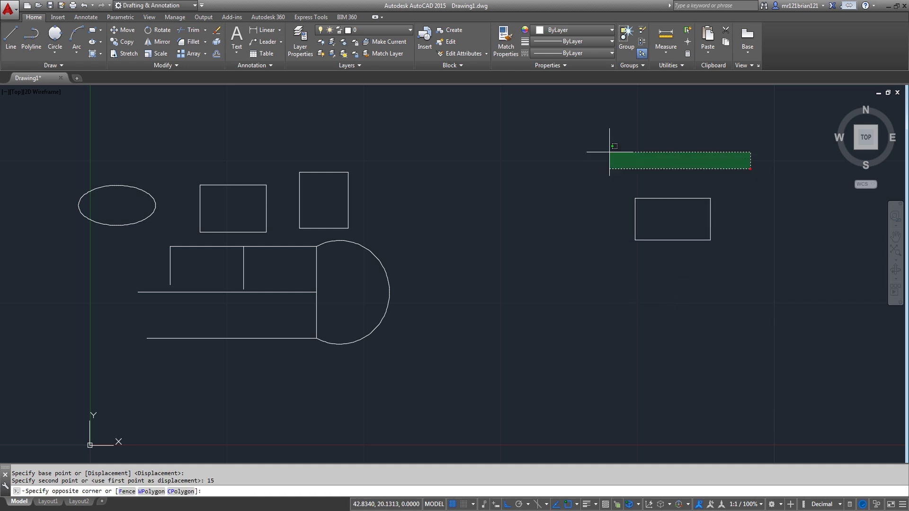
click(582, 276)
key(space)
click(635, 240)
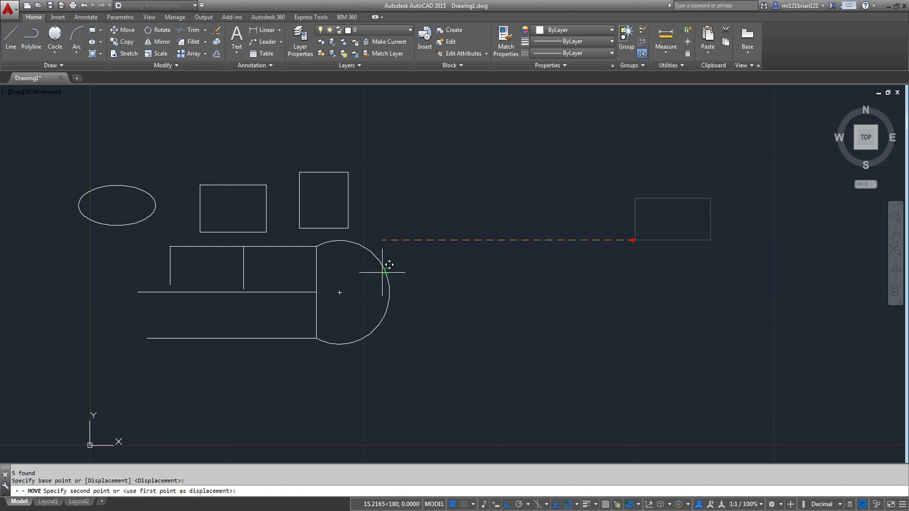
scroll(314, 253, down, 2)
scroll(367, 270, up, 4)
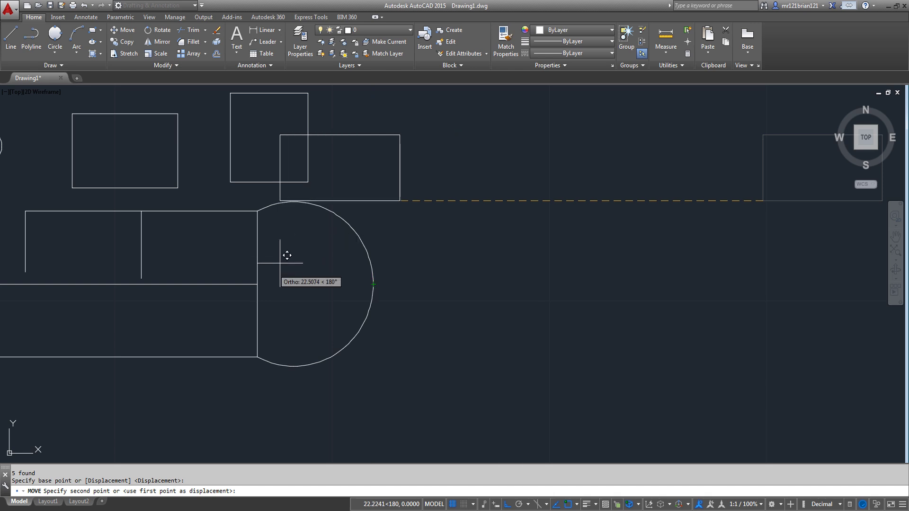
click(373, 284)
Erase the line-built rectangle that touches the arc's right side
middle_drag(225, 241, 411, 244)
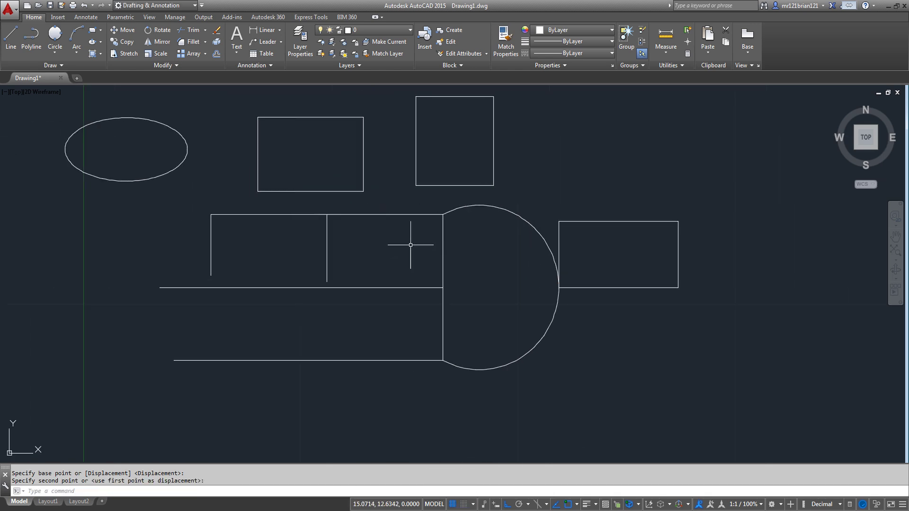
scroll(411, 245, down, 2)
scroll(337, 267, up, 2)
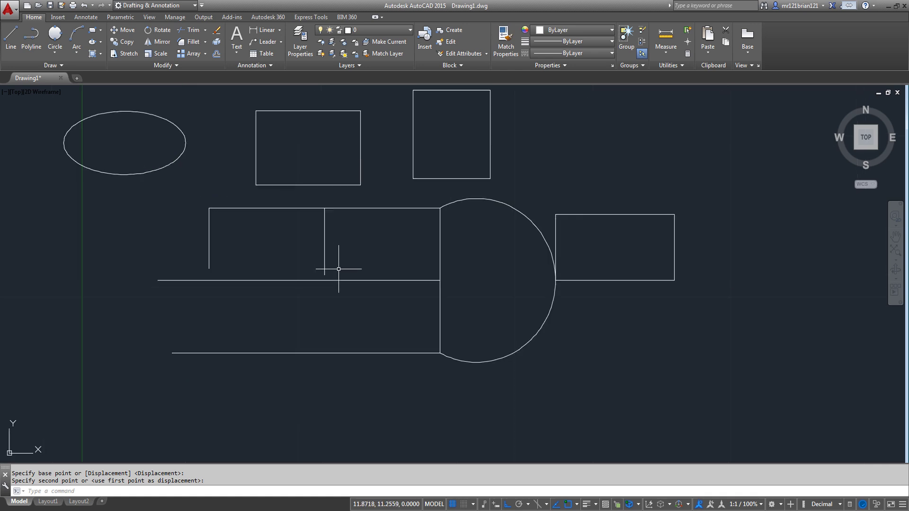
click(550, 163)
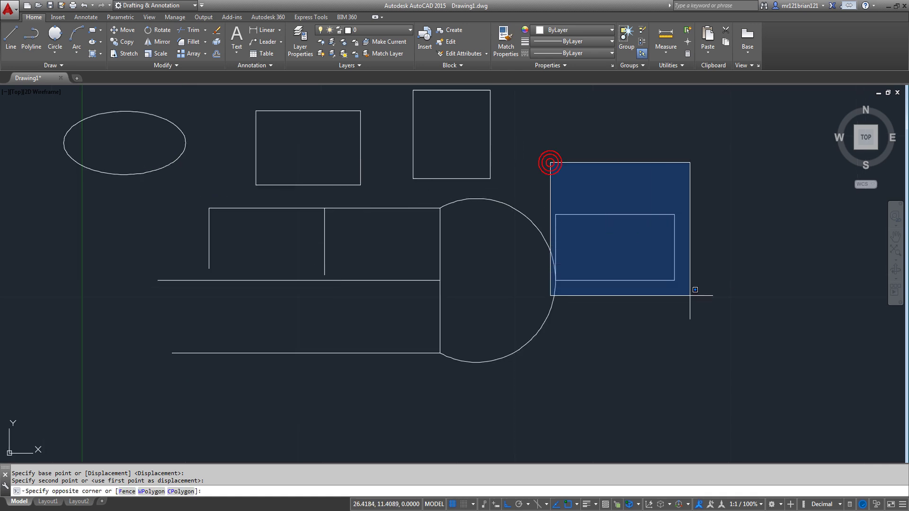
click(728, 310)
key(Delete)
Copy the tall rectangle from a base point inside it and place three copies in a row to its right
middle_drag(558, 254, 558, 275)
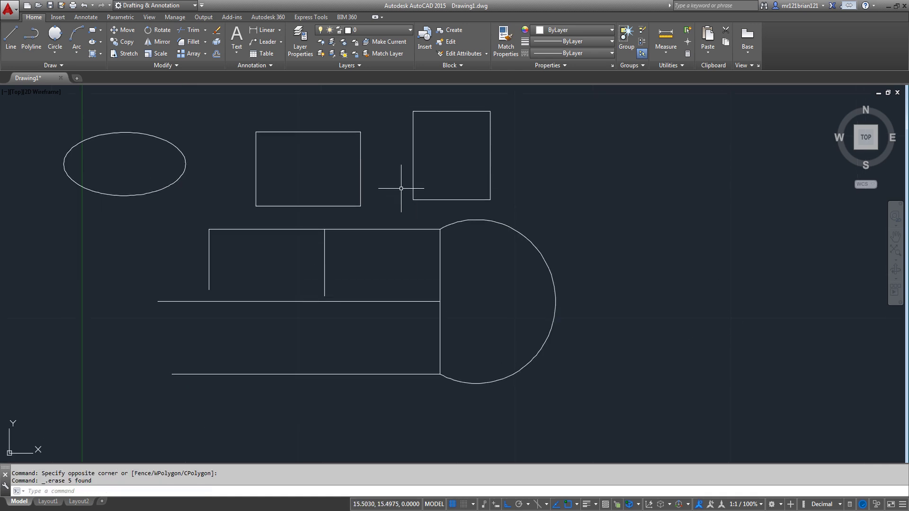
click(125, 44)
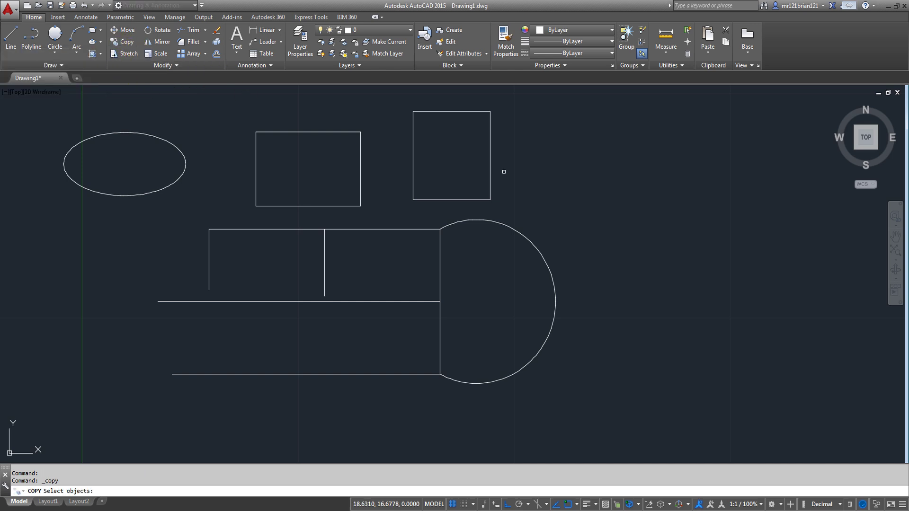
click(529, 109)
click(465, 168)
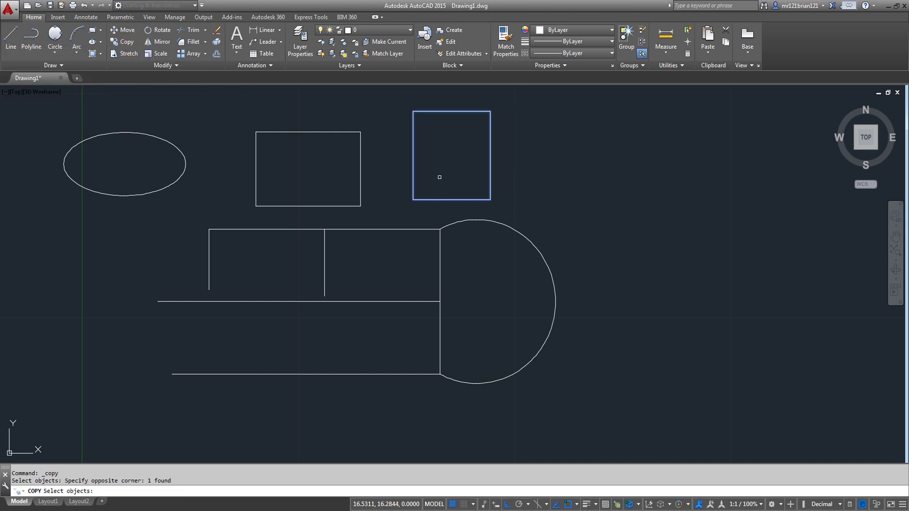
key(Return)
click(431, 161)
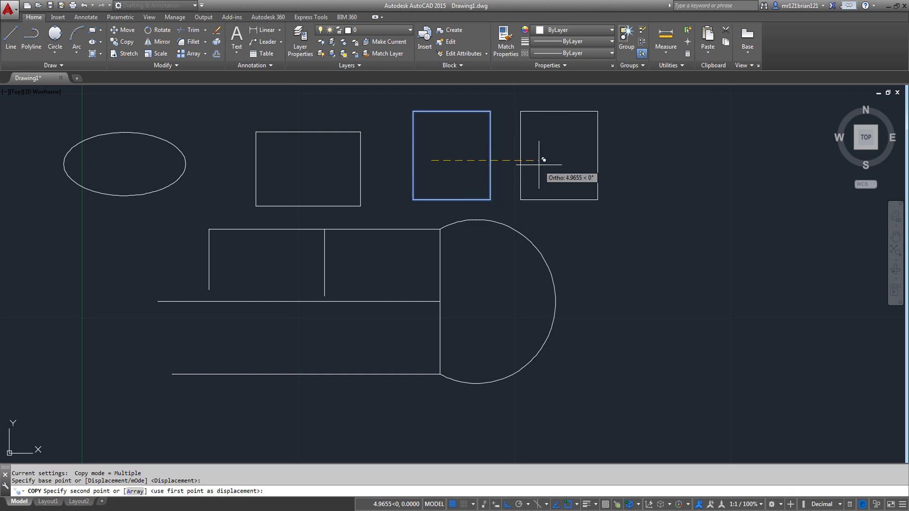
scroll(331, 240, down, 4)
scroll(331, 240, up, 4)
click(392, 227)
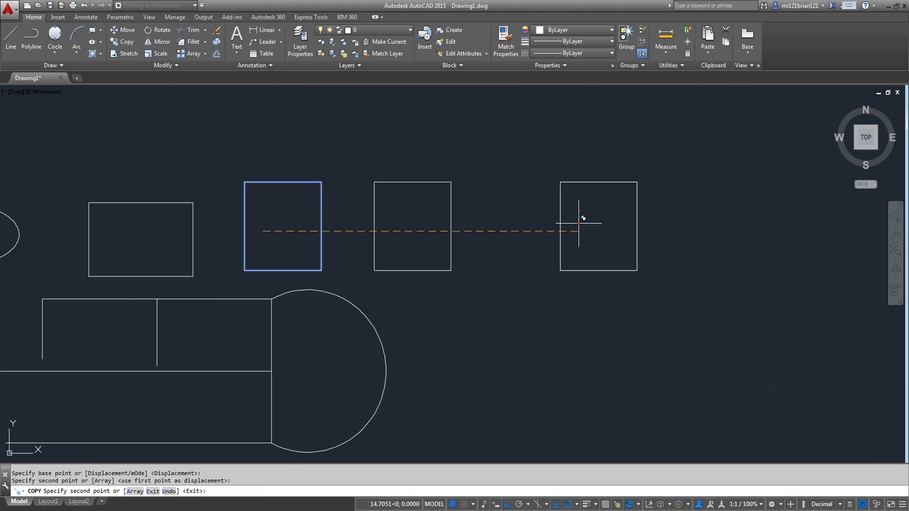
click(579, 223)
click(742, 211)
Place three more copies of the tall rectangle straight above it at distances of 5, 10 and 15 units
scroll(364, 161, down, 2)
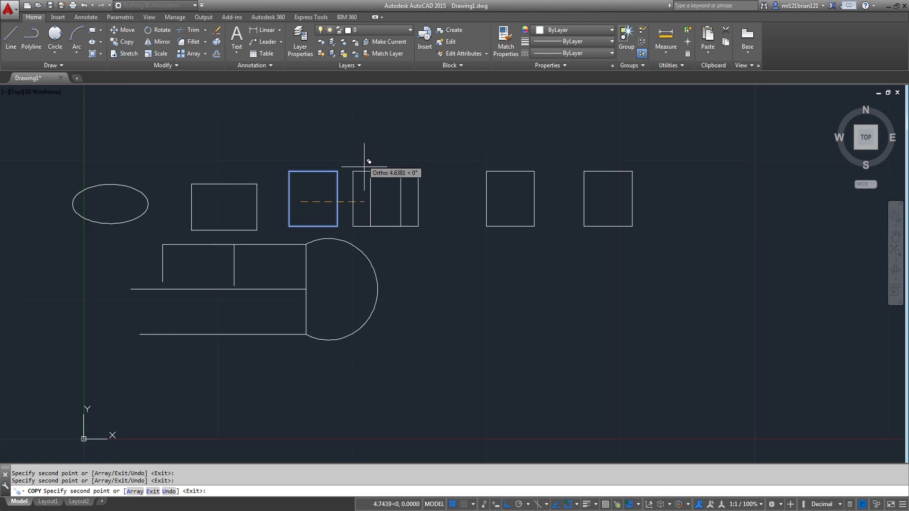
middle_drag(298, 119, 314, 257)
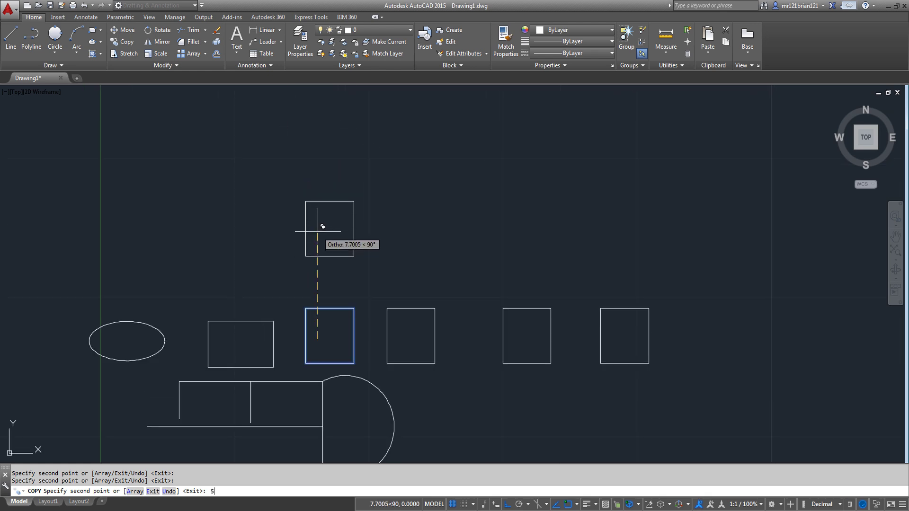
key(Return)
text(10)
key(Return)
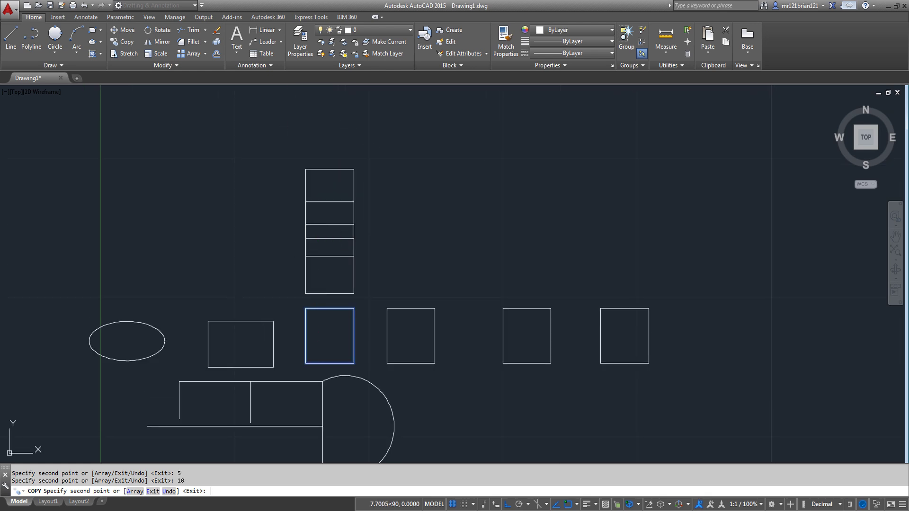
text(15)
key(Return)
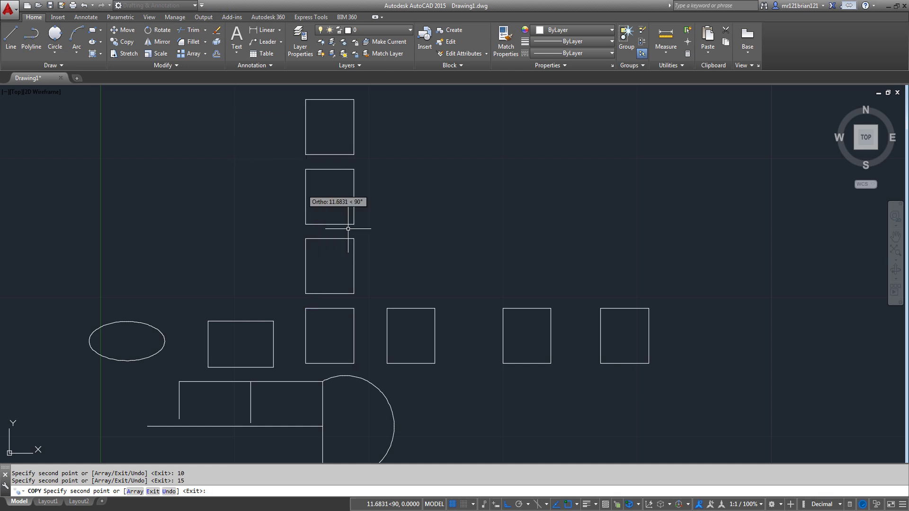
Finish copying and erase the three rectangle copies in the row beside the tall rectangle
key(Return)
middle_drag(343, 252, 350, 273)
scroll(378, 419, down, 2)
middle_drag(382, 336, 379, 289)
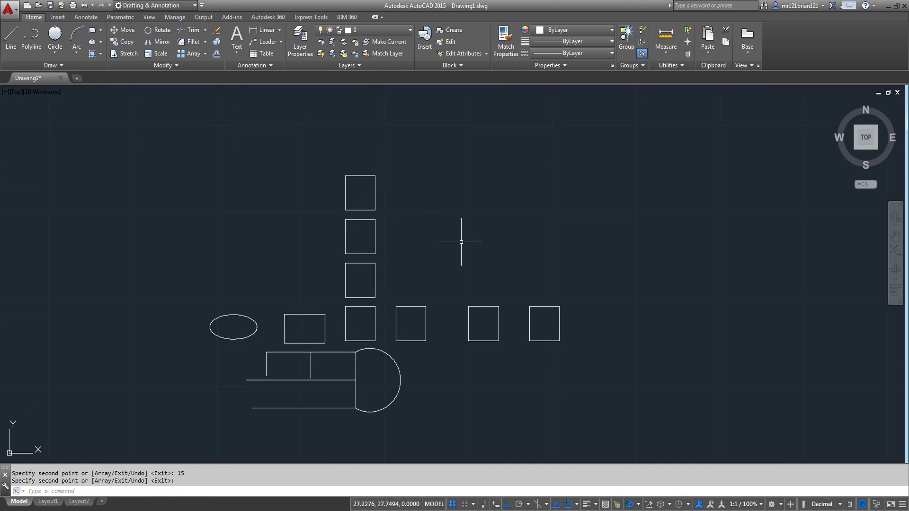
scroll(450, 365, up, 2)
click(657, 254)
click(414, 301)
key(Delete)
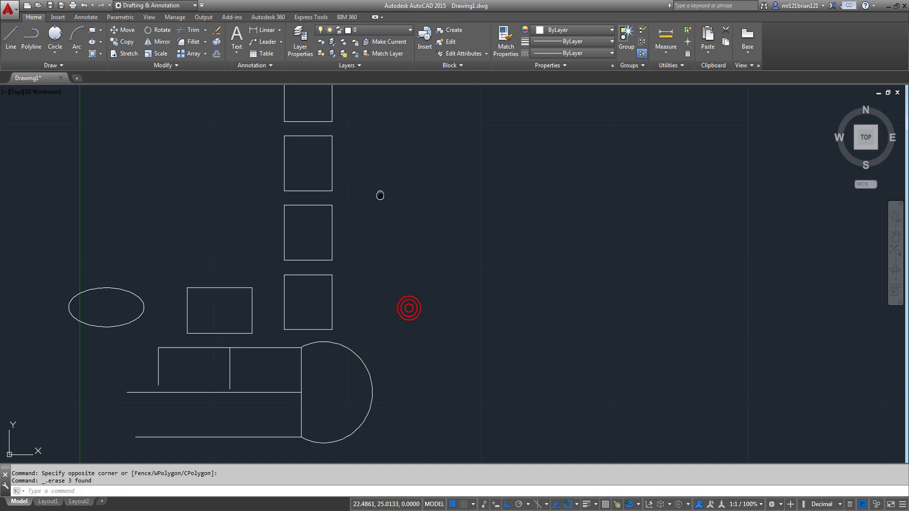
Erase the three rectangle copies stacked above the tall rectangle
middle_drag(380, 195, 446, 261)
click(441, 160)
click(441, 232)
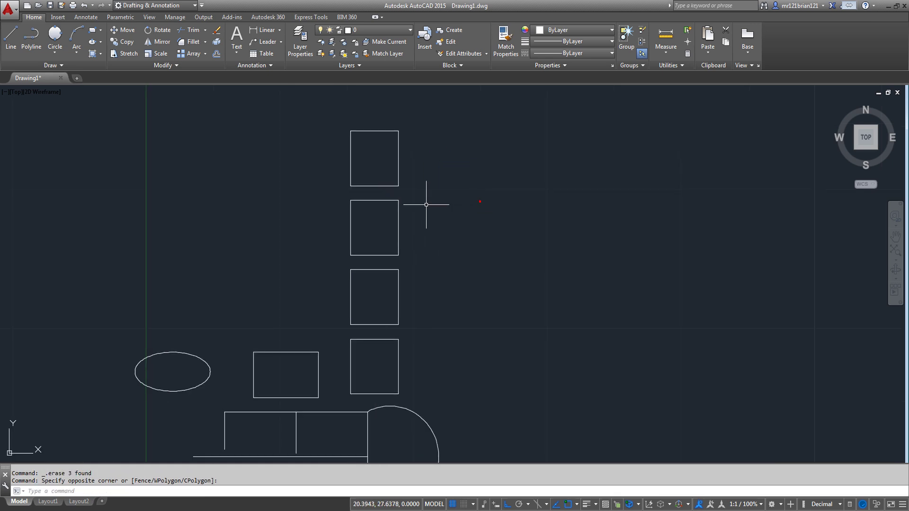
click(447, 138)
click(368, 320)
key(Delete)
middle_drag(261, 193, 251, 179)
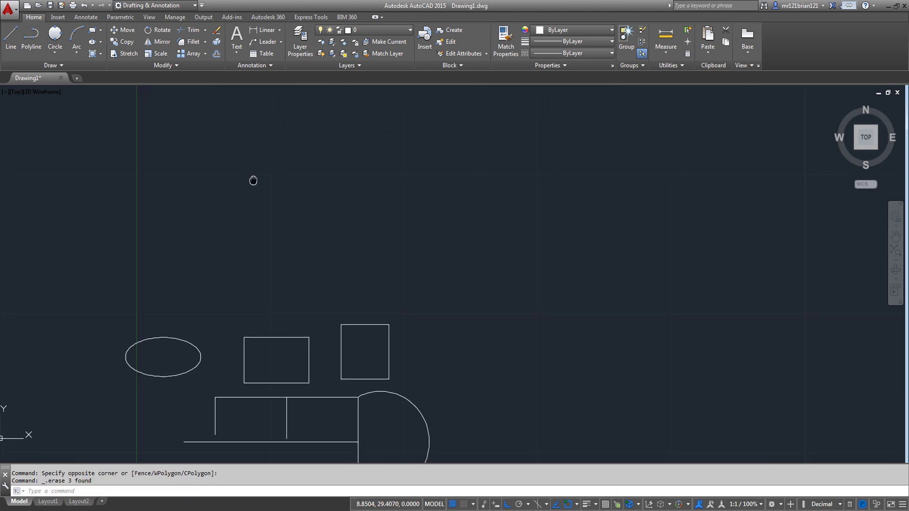
Create a rectangular array from the tall rectangle and extend it upward to 5 rows
click(181, 54)
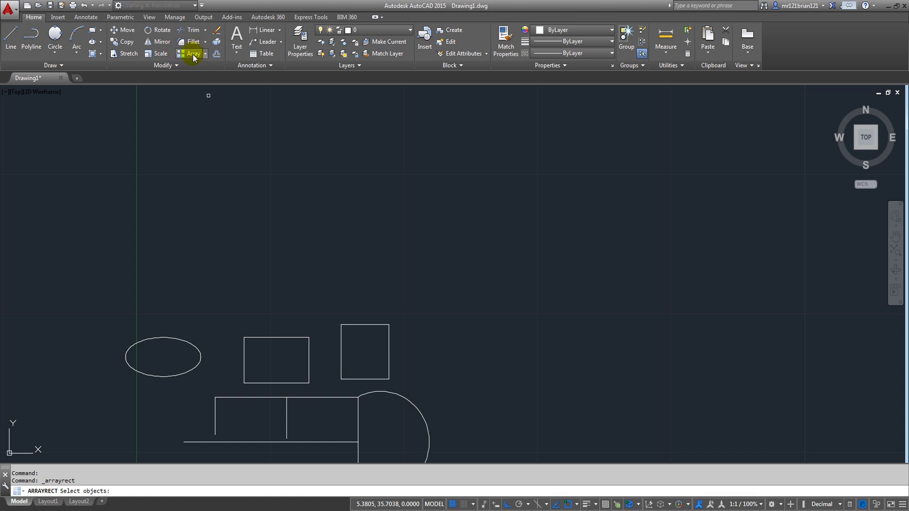
click(405, 299)
click(356, 346)
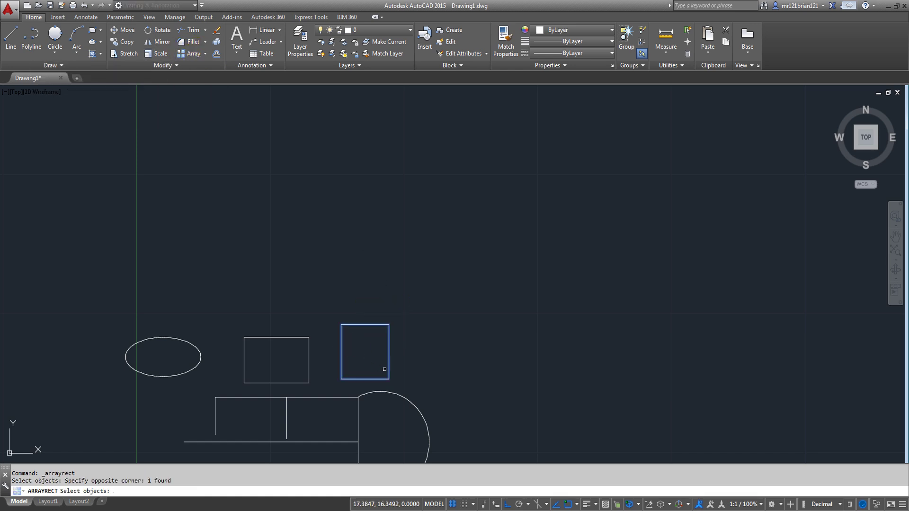
key(Return)
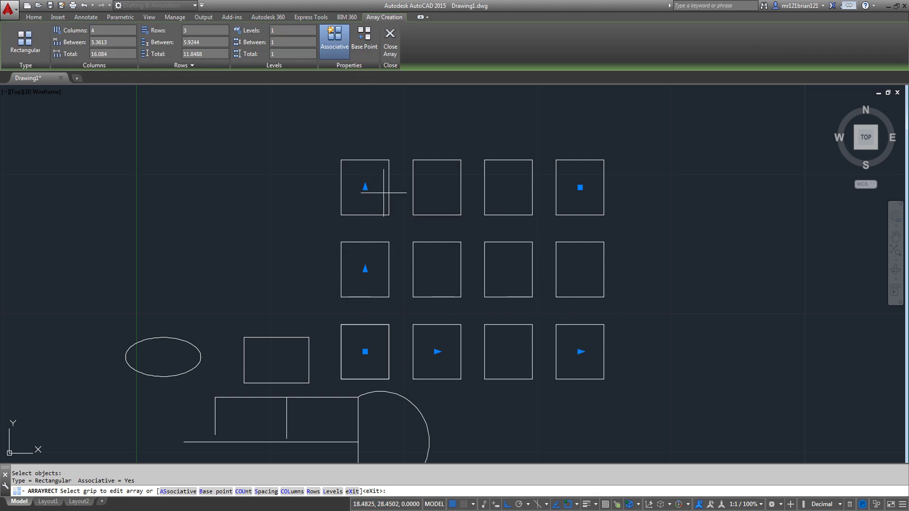
scroll(365, 187, down, 2)
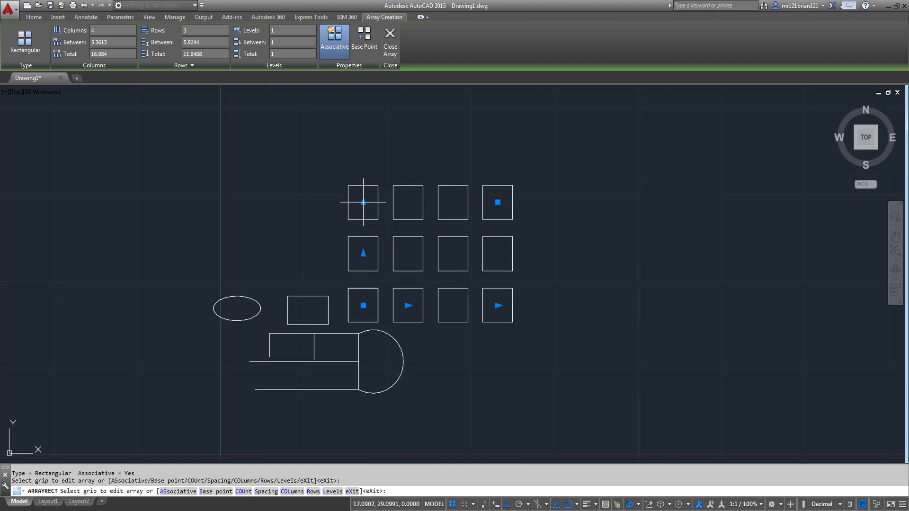
click(363, 202)
click(363, 93)
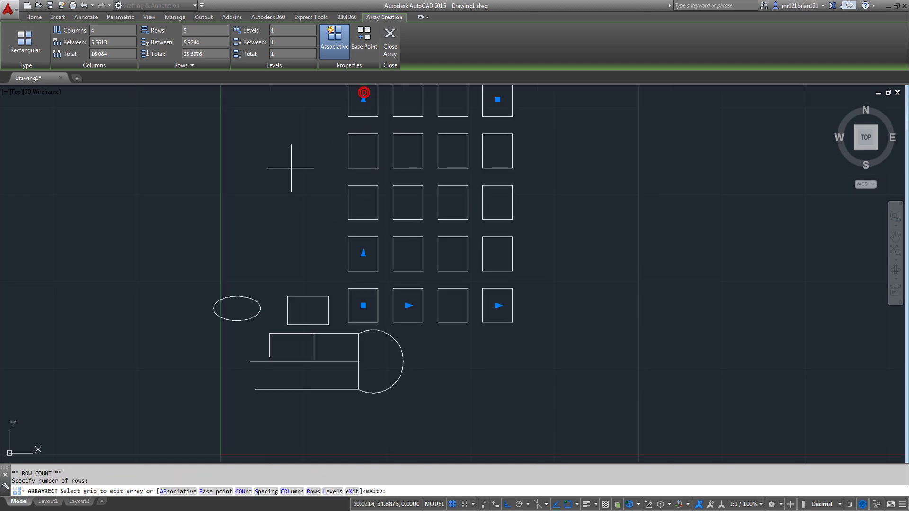
Reduce the array to a single column by pulling its column count back toward the first rectangle
scroll(483, 305, up, 2)
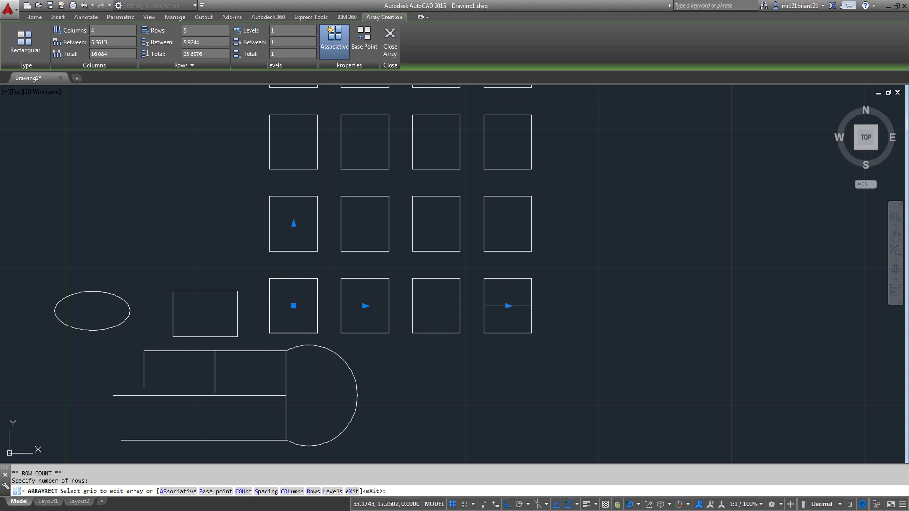
click(508, 306)
click(315, 306)
scroll(450, 331, down, 2)
scroll(418, 319, up, 1)
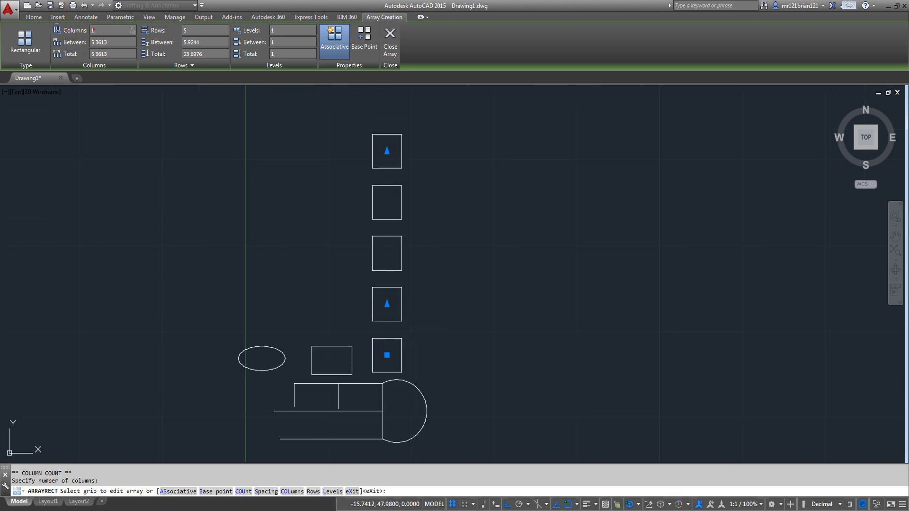
Try a column count of 2 for the array and return it to 1
text(2)
key(Return)
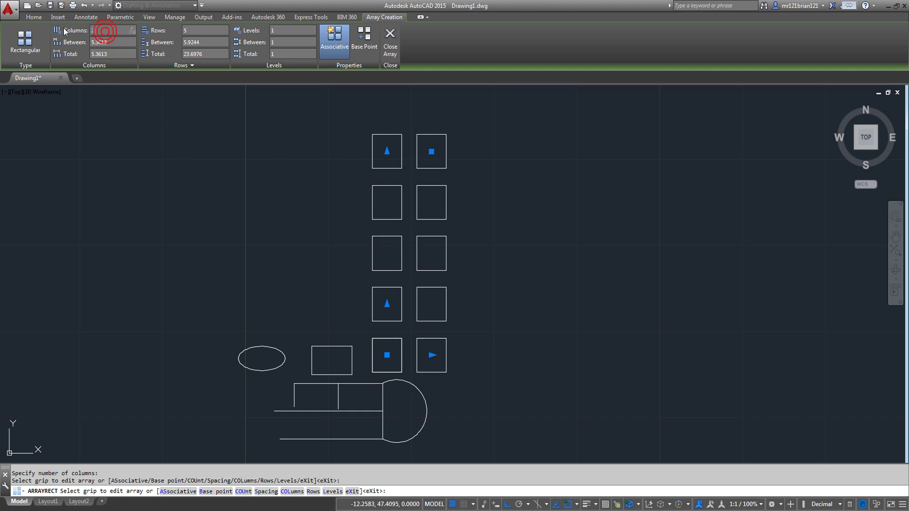
click(143, 31)
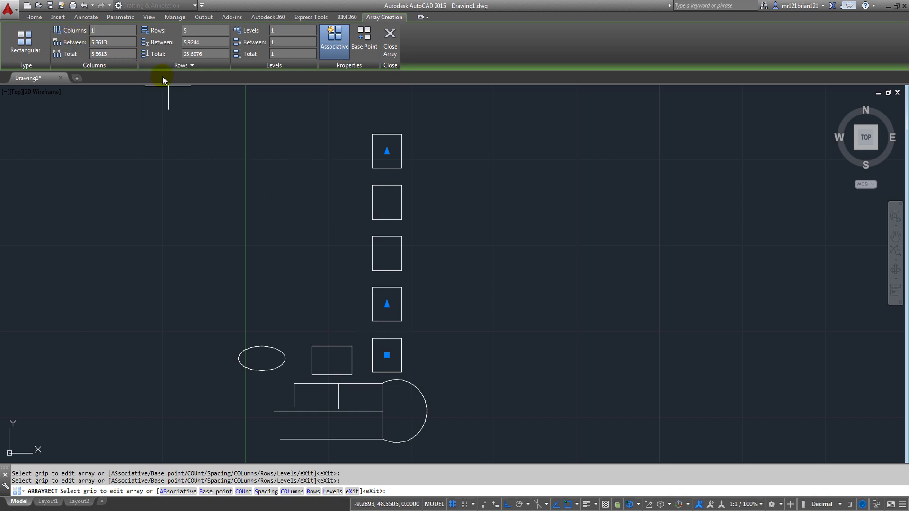
Set the array's column spacing first to 5 and finally to 2
click(114, 53)
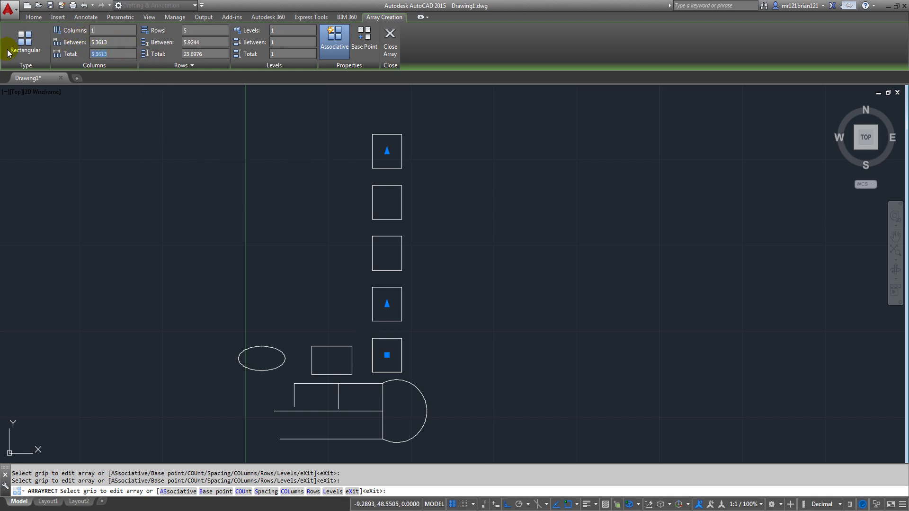
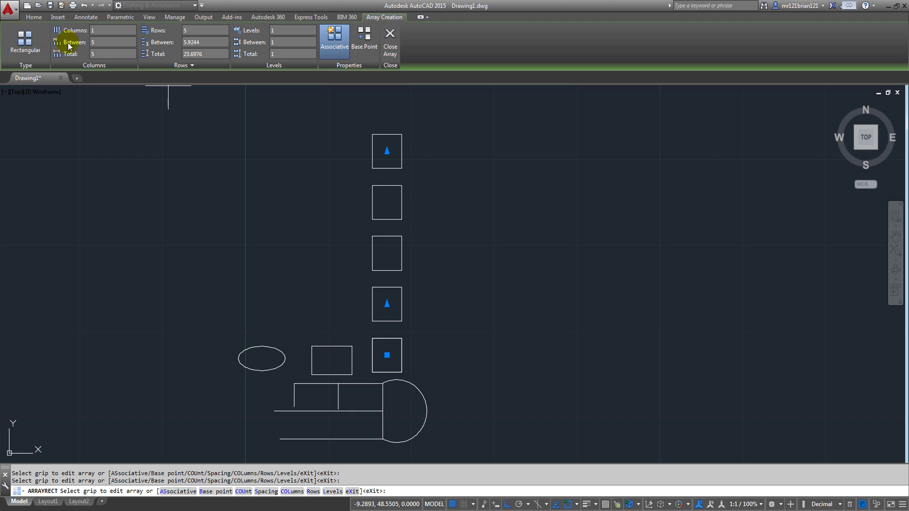
click(107, 53)
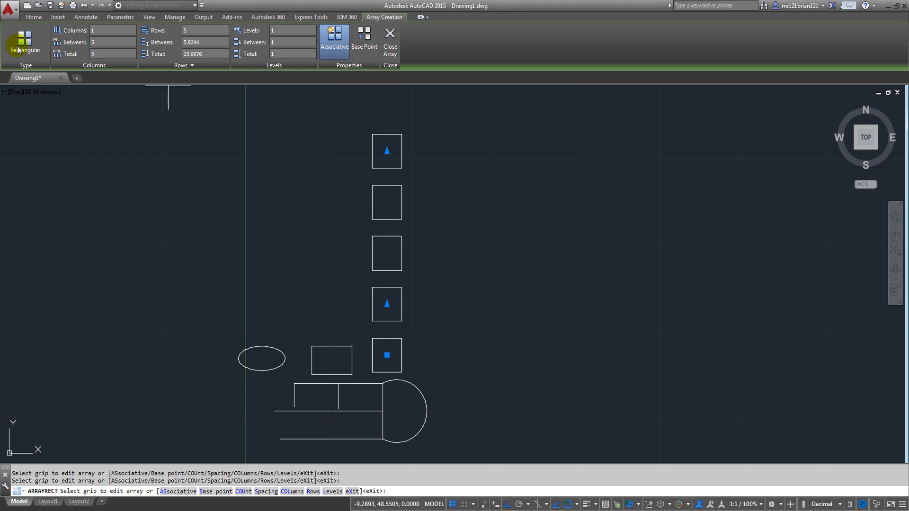
text(2)
key(Return)
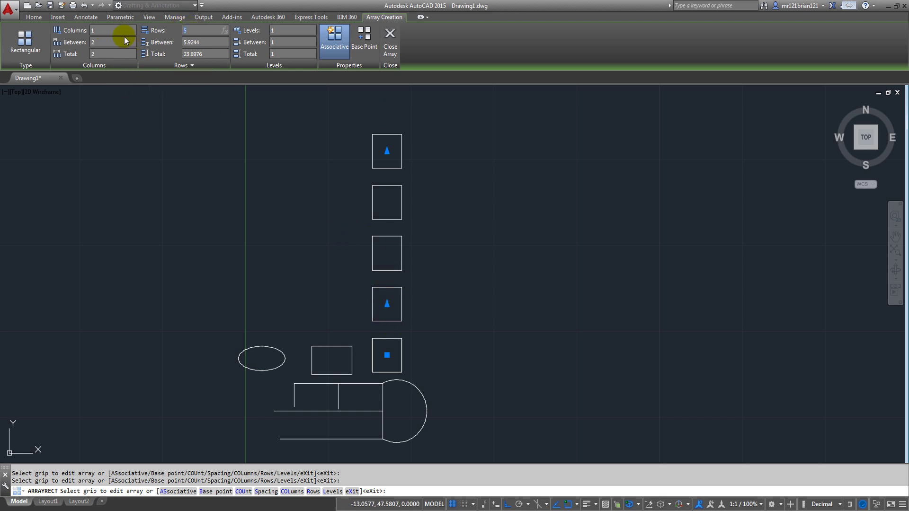
Preview the array with 2 overlapping columns at the new spacing and restore the single column
click(114, 30)
text(2)
key(Return)
click(118, 30)
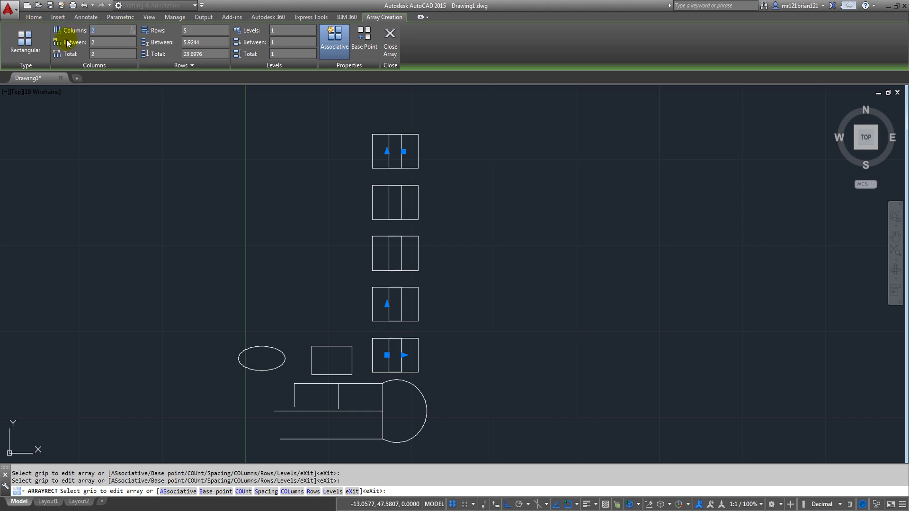
scroll(403, 340, up, 2)
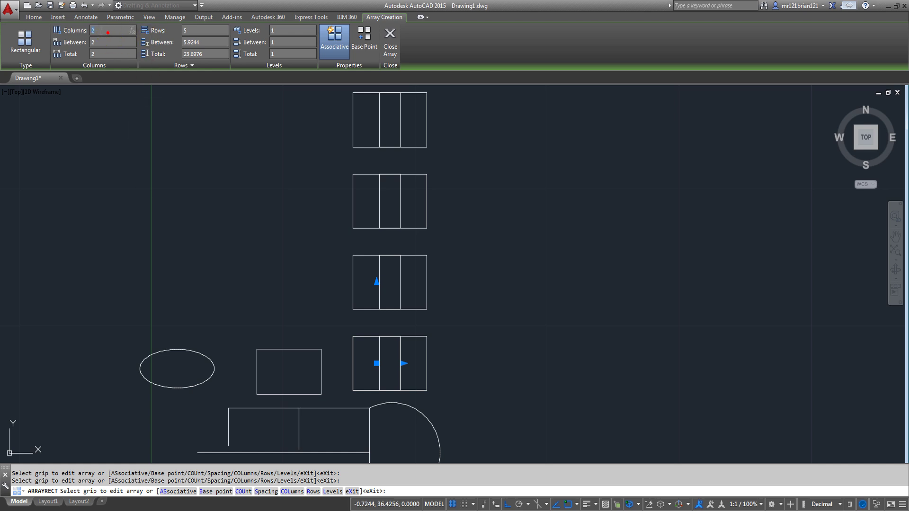
key(Return)
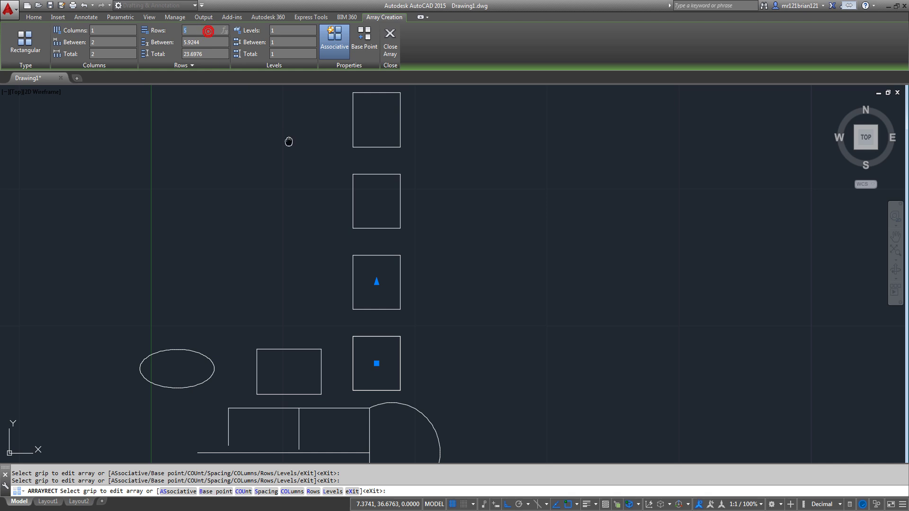
Set the distance between the array's rows to 5
middle_drag(288, 141, 297, 259)
scroll(297, 259, down, 2)
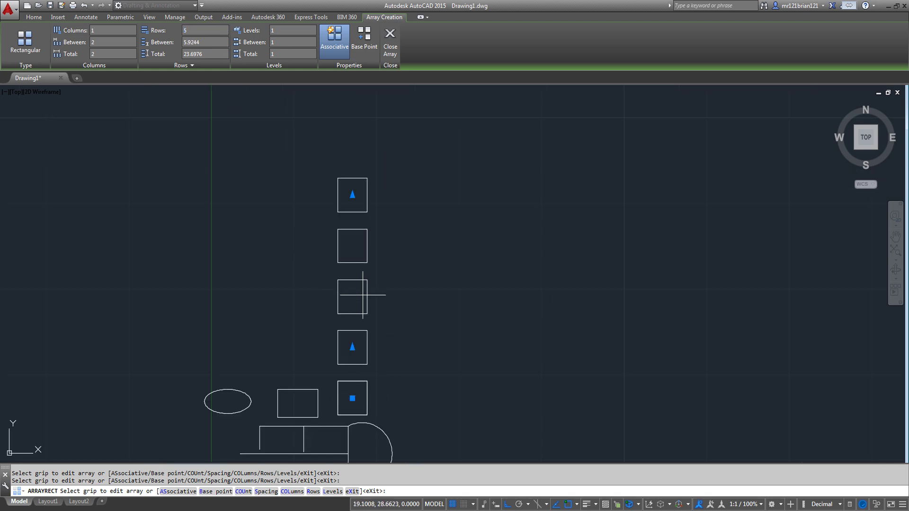
click(202, 43)
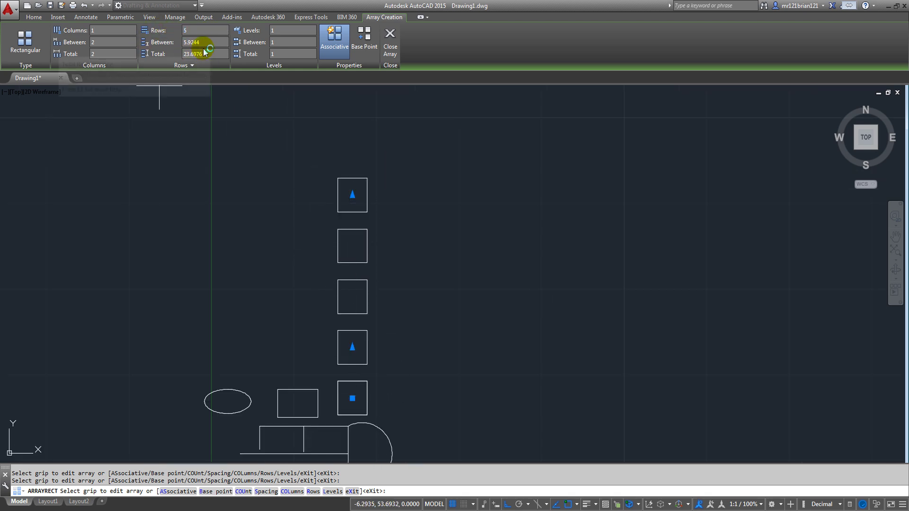
text(5)
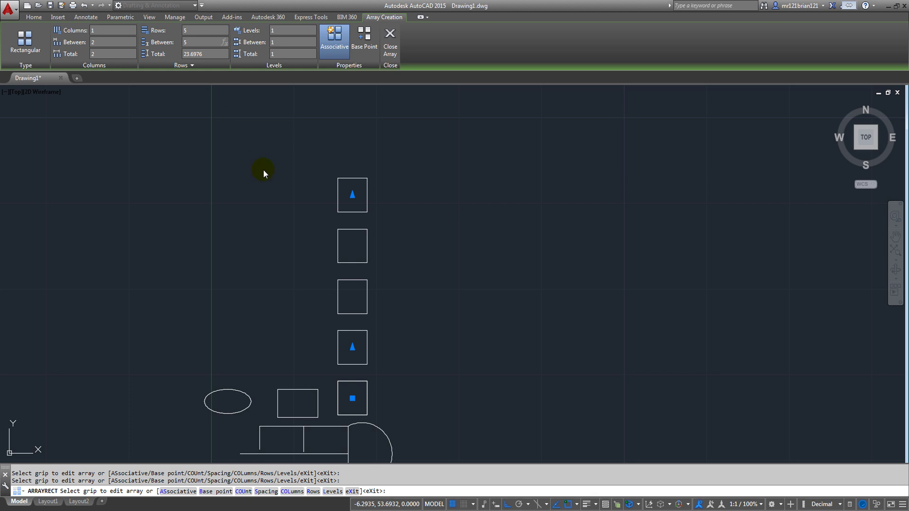
key(Return)
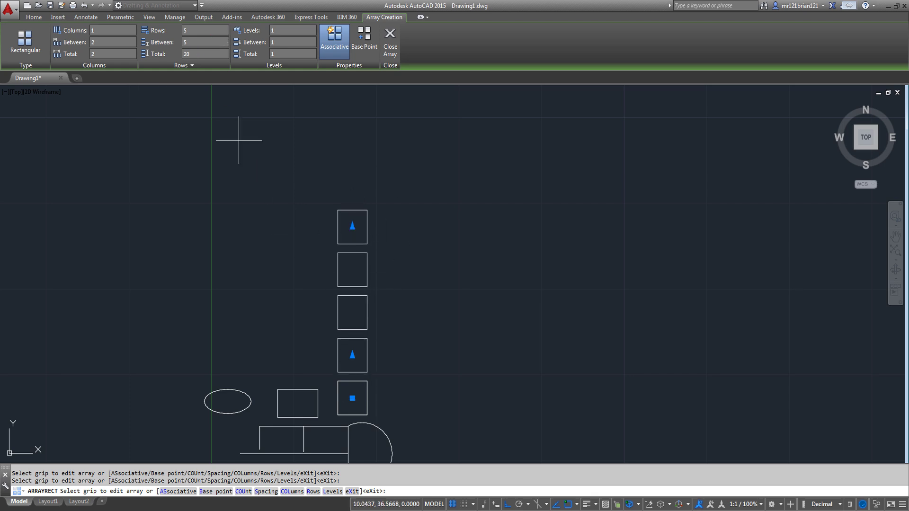
Try a row spacing of 2 for the array, undo that change and leave the array command
click(199, 42)
text(2)
key(Return)
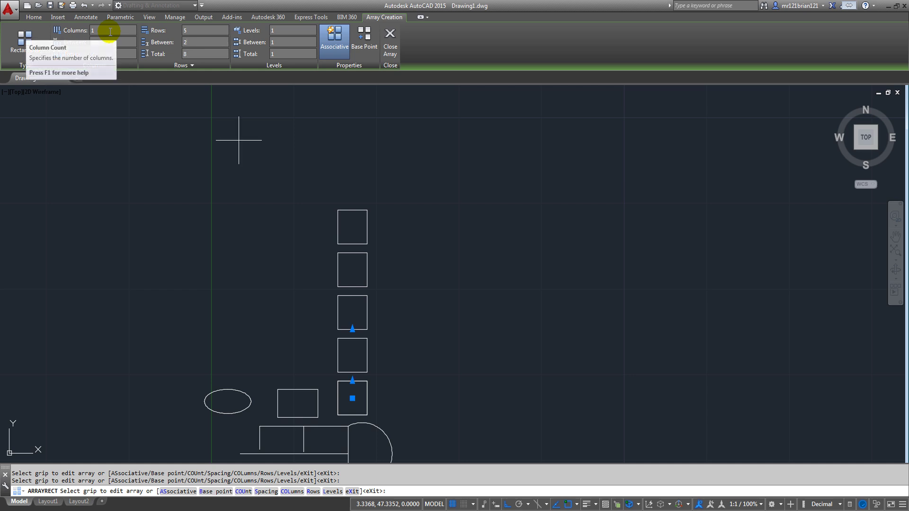
mouse_move(339, 296)
middle_down()
mouse_move(304, 254)
mouse_move(294, 223)
middle_up()
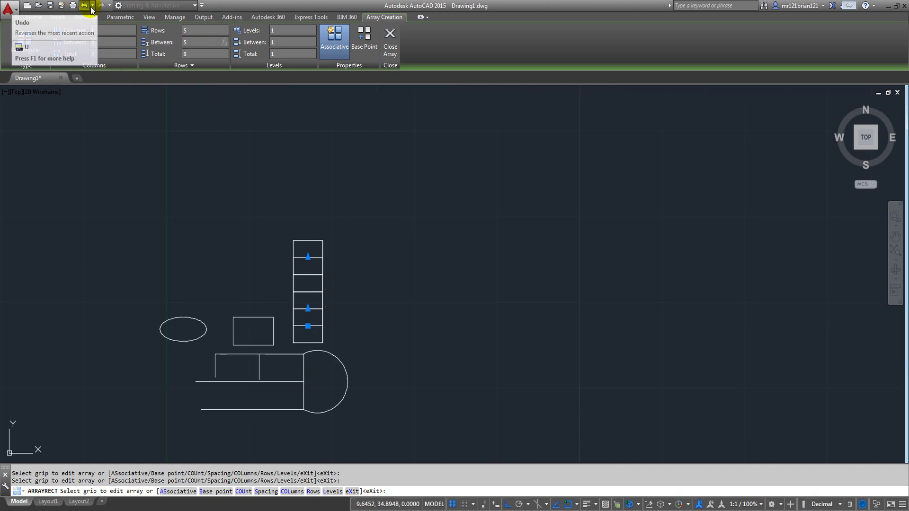
key(Escape)
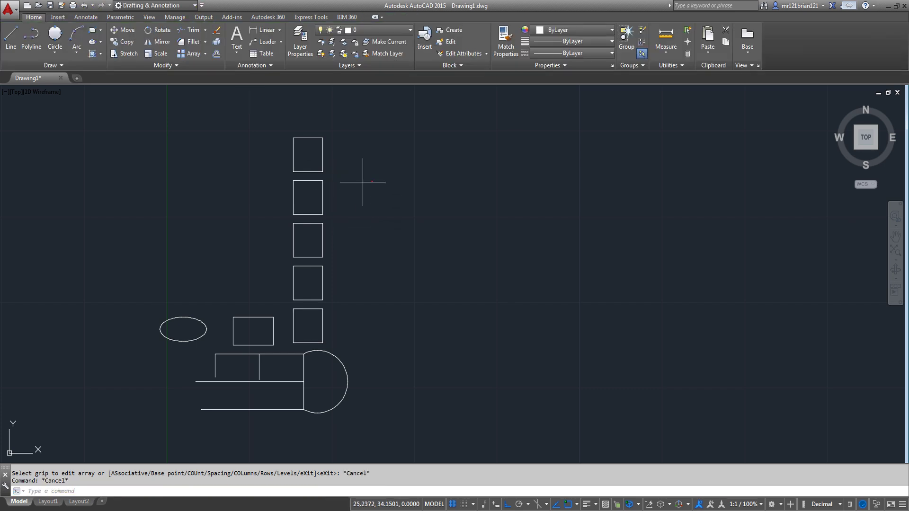
Erase the five-row array of tall rectangles
click(363, 183)
click(243, 298)
key(Delete)
middle_drag(245, 272, 247, 197)
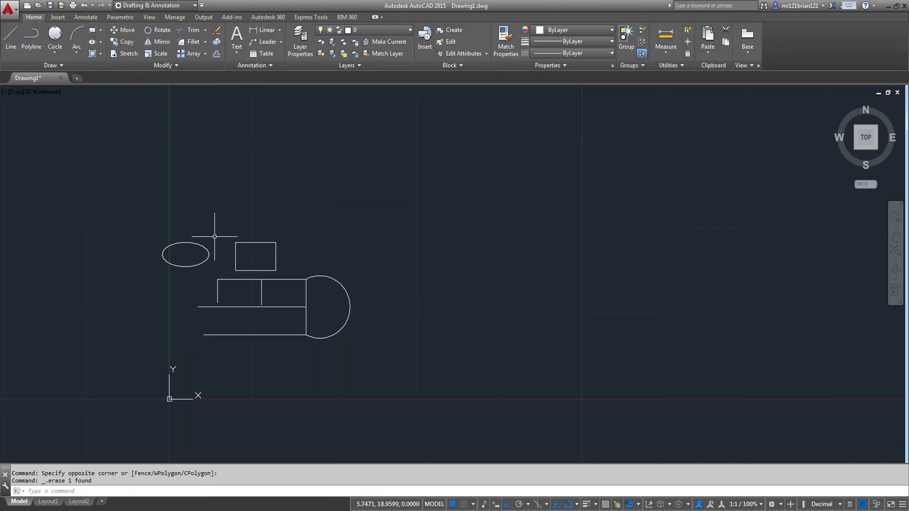
Rotate the rectangle beside the ellipse about its upper-right corner to a freely picked angle, with Ortho turned off
scroll(224, 195, up, 2)
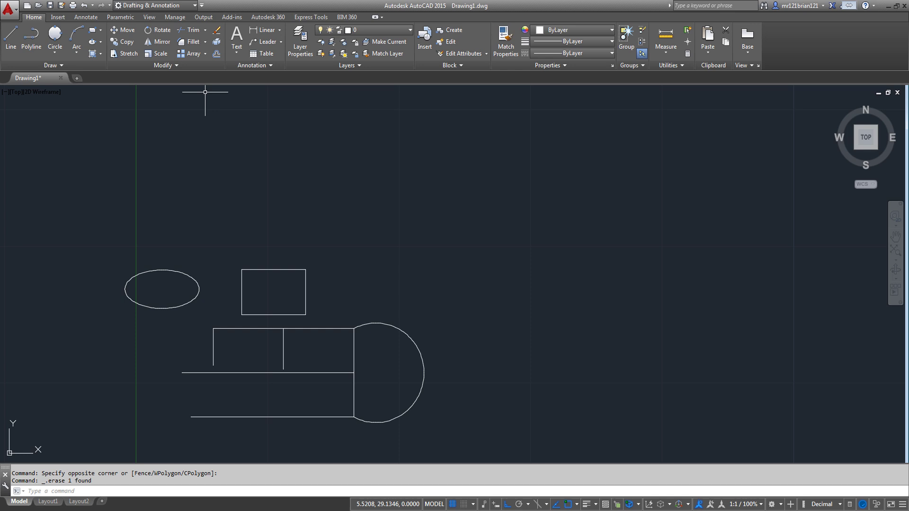
click(157, 30)
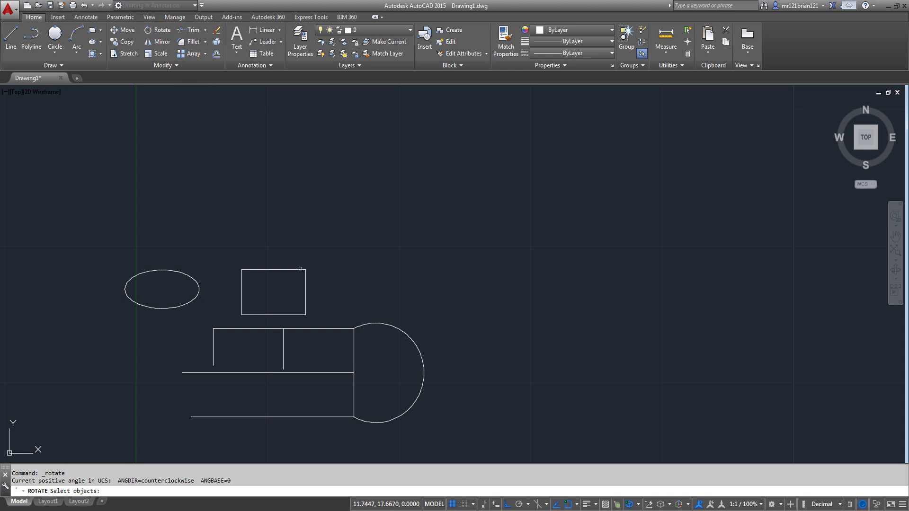
click(208, 237)
click(327, 323)
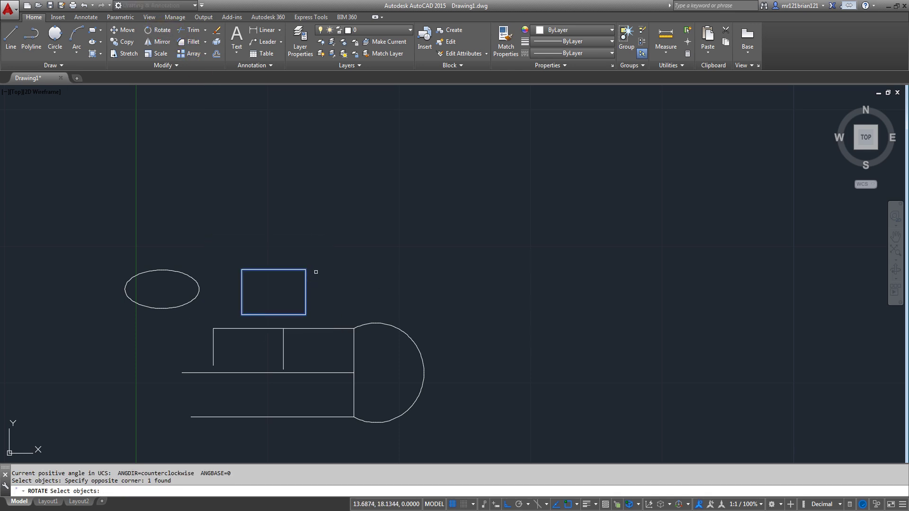
key(Return)
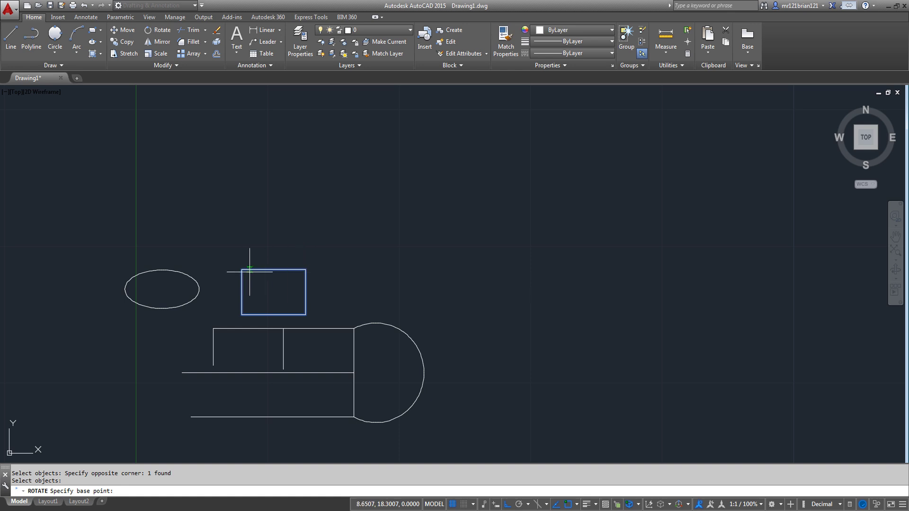
click(305, 269)
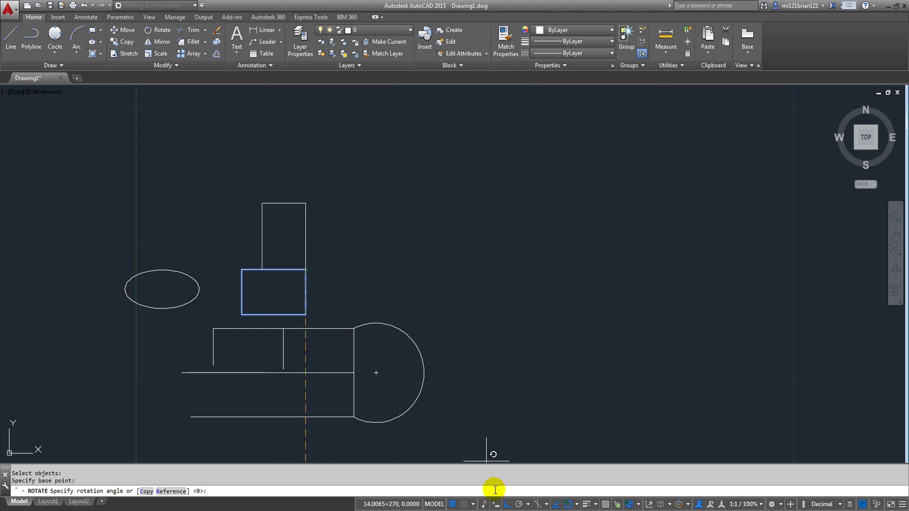
click(507, 505)
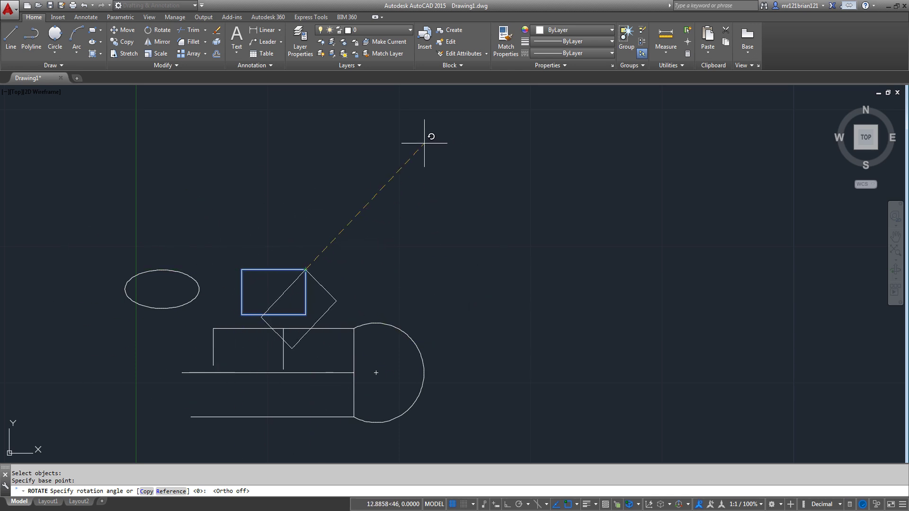
click(267, 374)
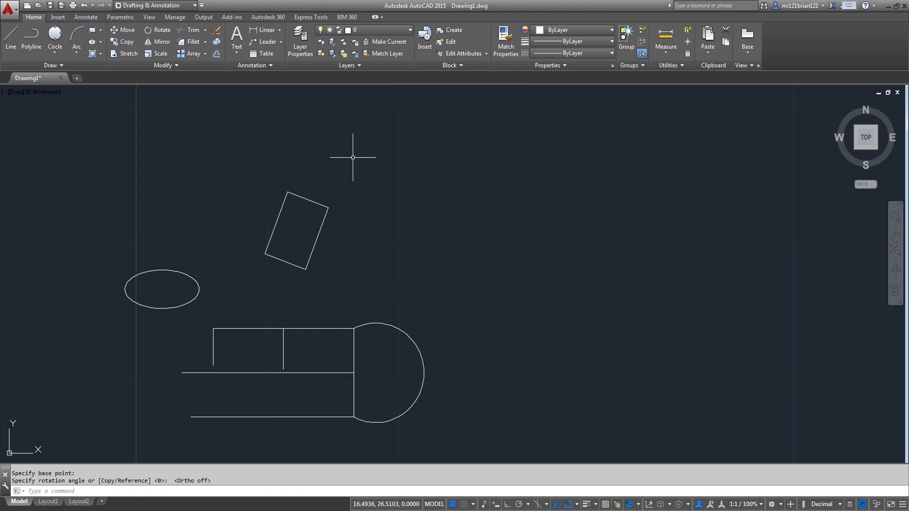
Undo the rectangle's rotation and draw a closed four-sided line shape overlapping the rectangle's upper-left corner
key(ctrl+z)
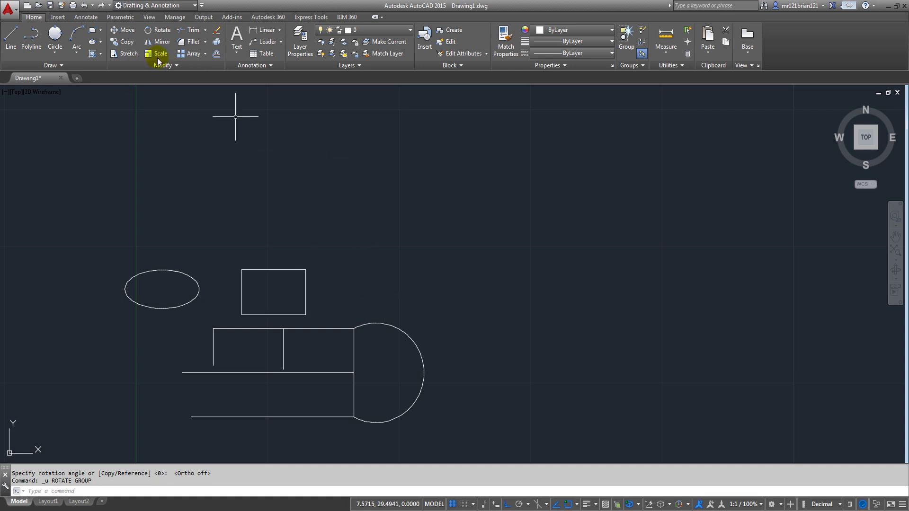
middle_drag(219, 183, 240, 178)
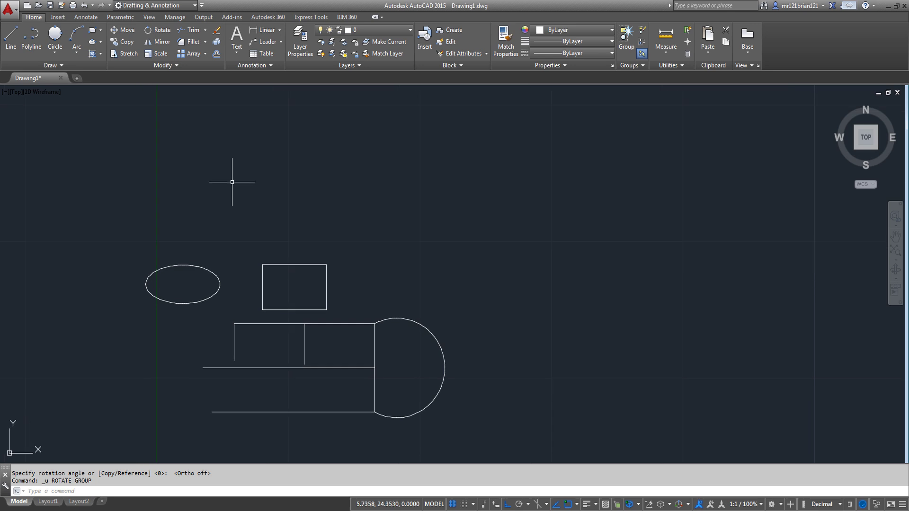
click(13, 36)
scroll(232, 264, up, 2)
click(298, 289)
click(299, 229)
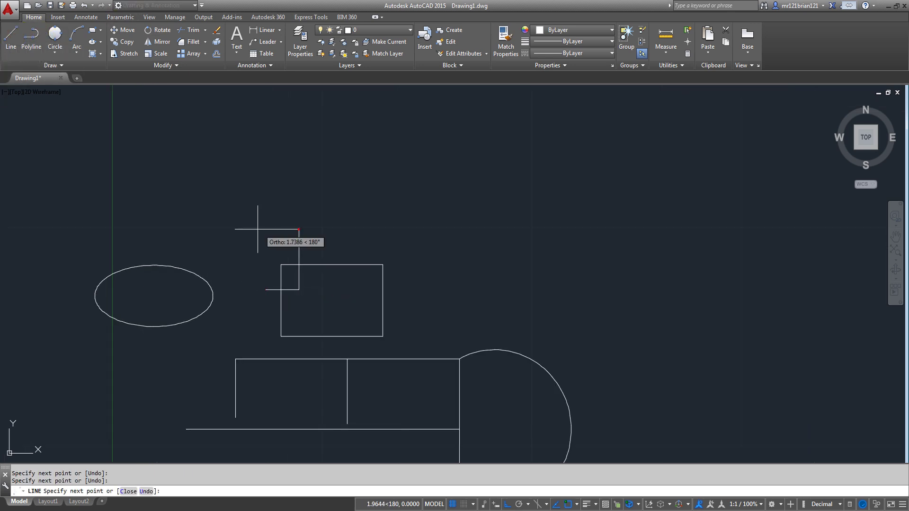
click(253, 228)
click(266, 288)
key(c)
key(Return)
scroll(360, 238, down, 2)
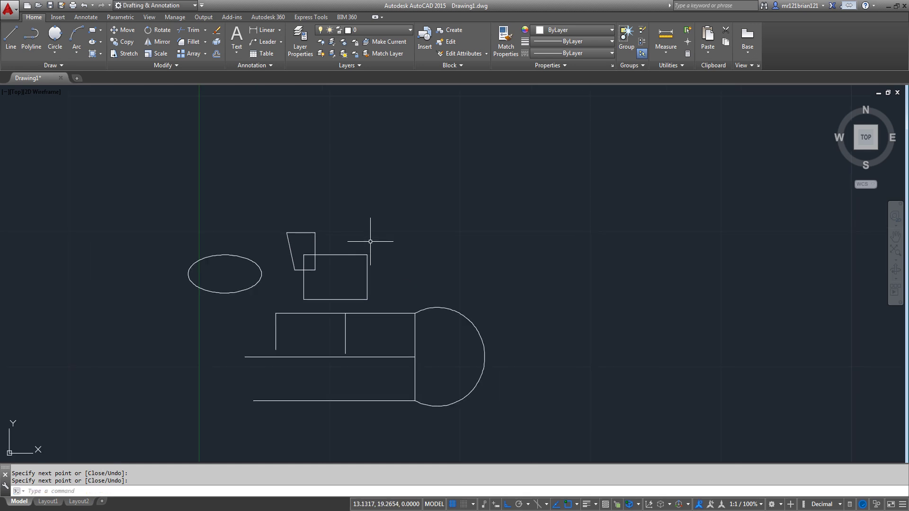
click(425, 189)
click(281, 297)
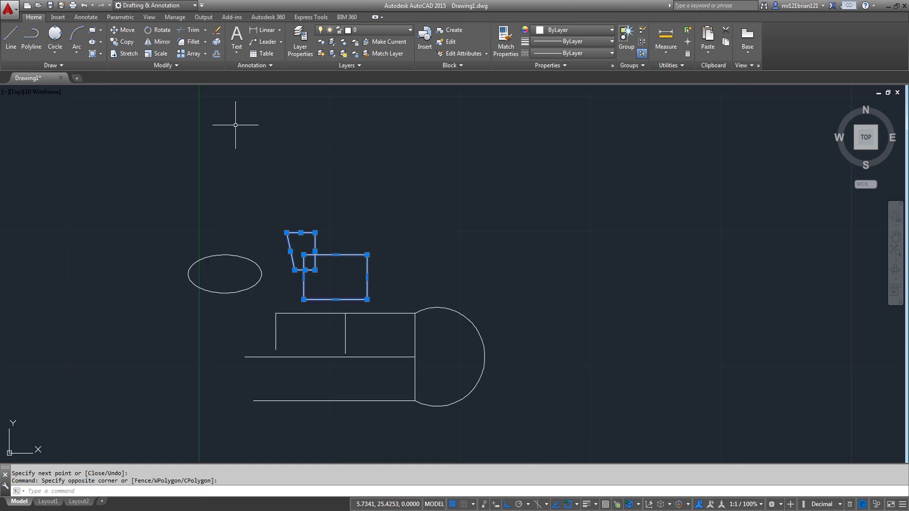
key(Escape)
Mirror the four-sided shape and the rectangle across a vertical line to the right of the rectangle, keeping the source objects
click(158, 42)
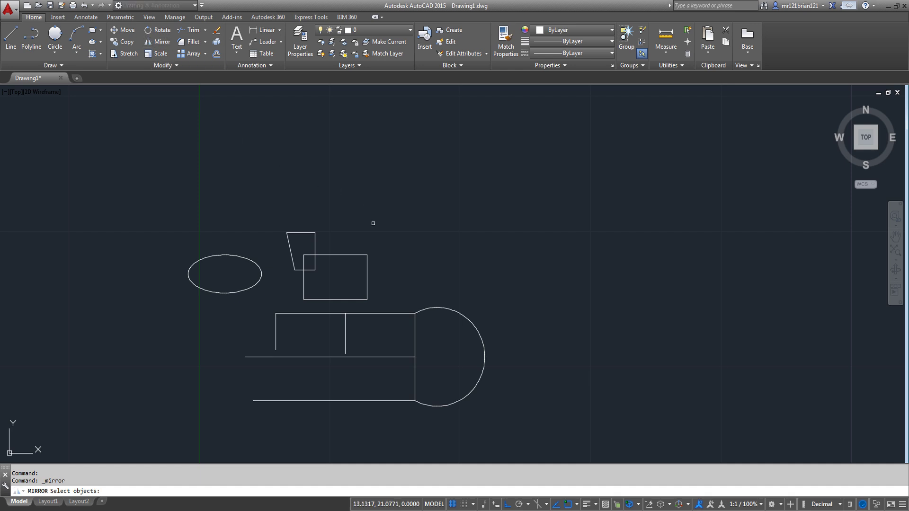
click(403, 213)
click(284, 308)
key(Return)
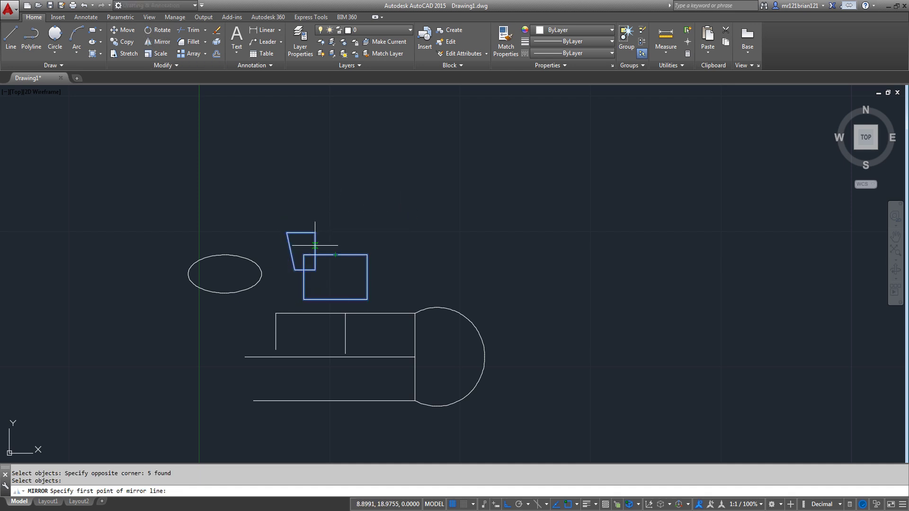
click(427, 255)
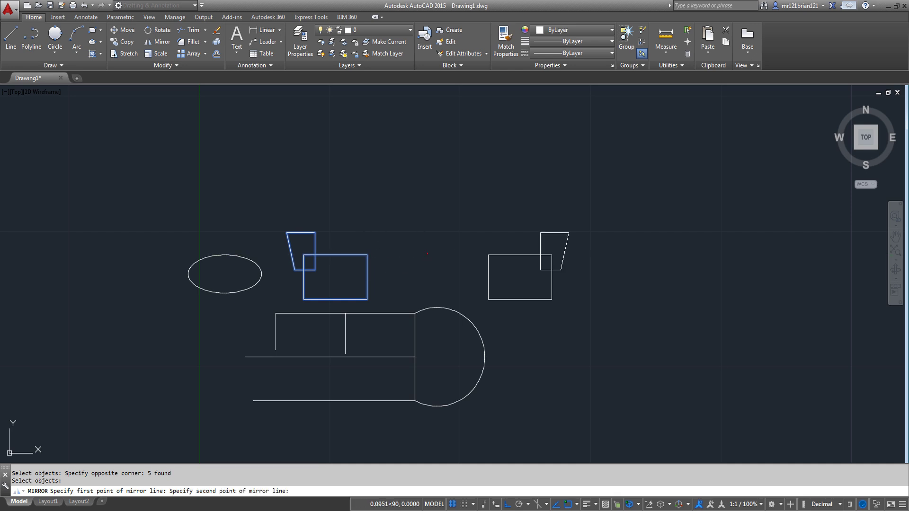
click(423, 173)
key(Return)
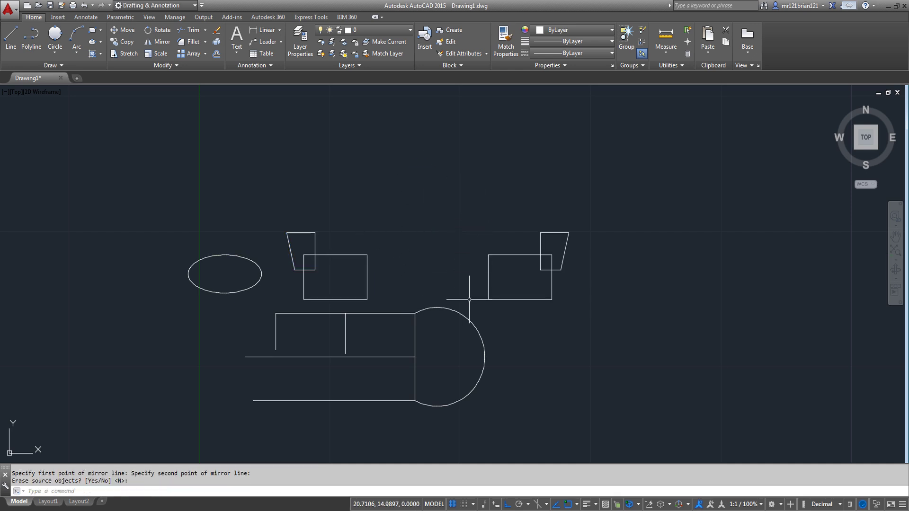
Erase the mirrored copies of the four-sided shape and rectangle
click(600, 197)
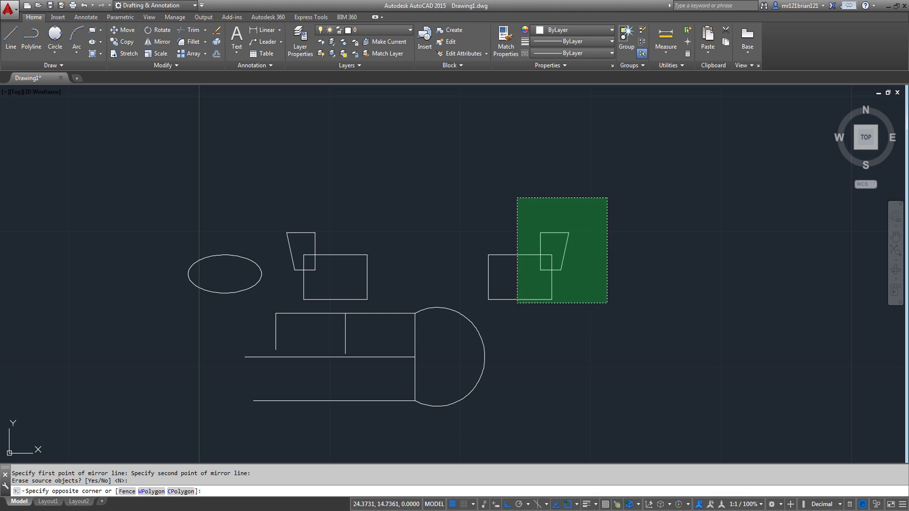
click(517, 299)
key(Delete)
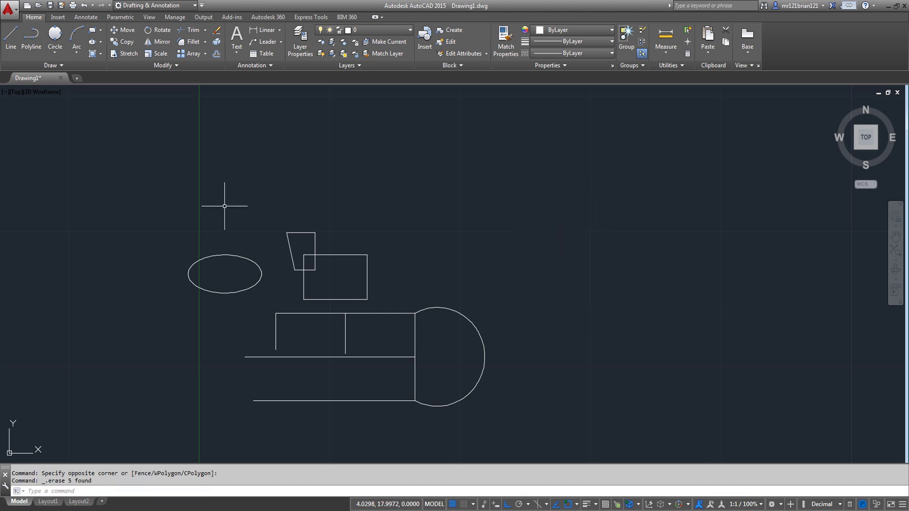
Mirror both shapes across a vertical line whose first point is tracked from the midpoint of the rectangle's top edge, keeping the originals
click(394, 197)
click(278, 300)
click(160, 42)
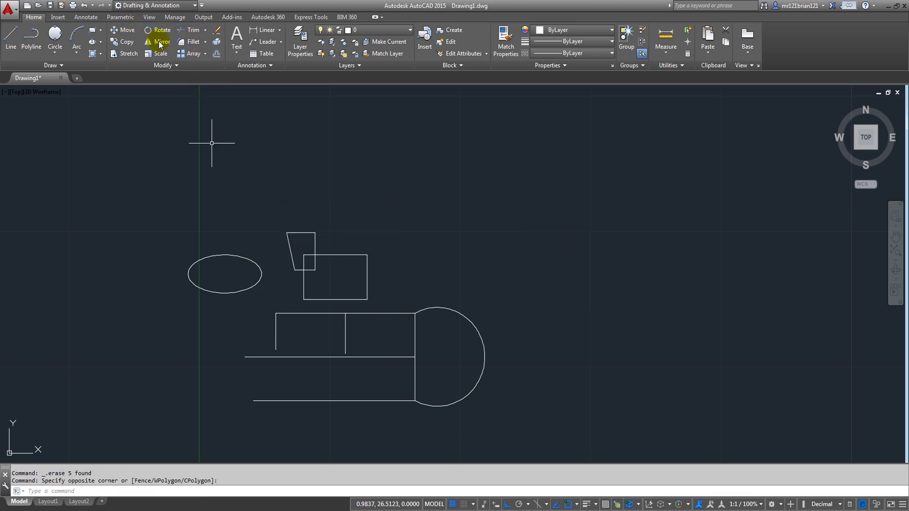
click(388, 221)
click(278, 308)
key(Return)
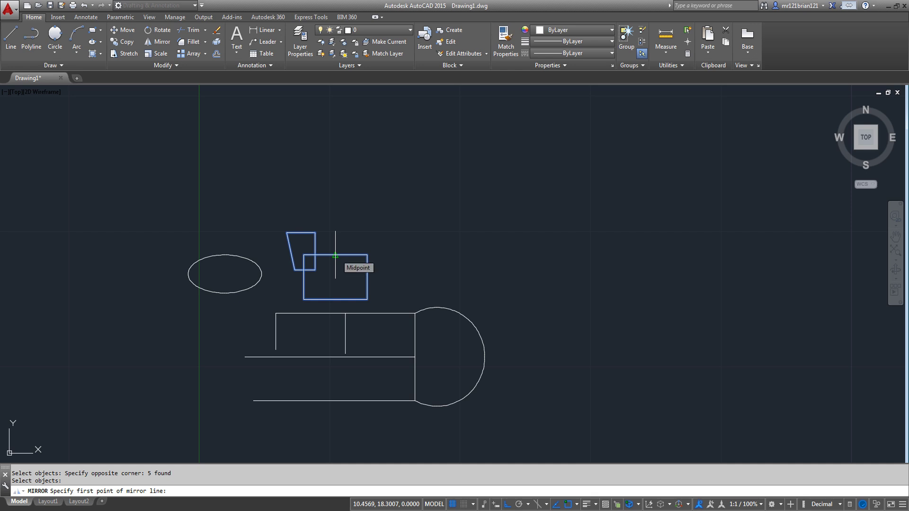
mouse_move(335, 256)
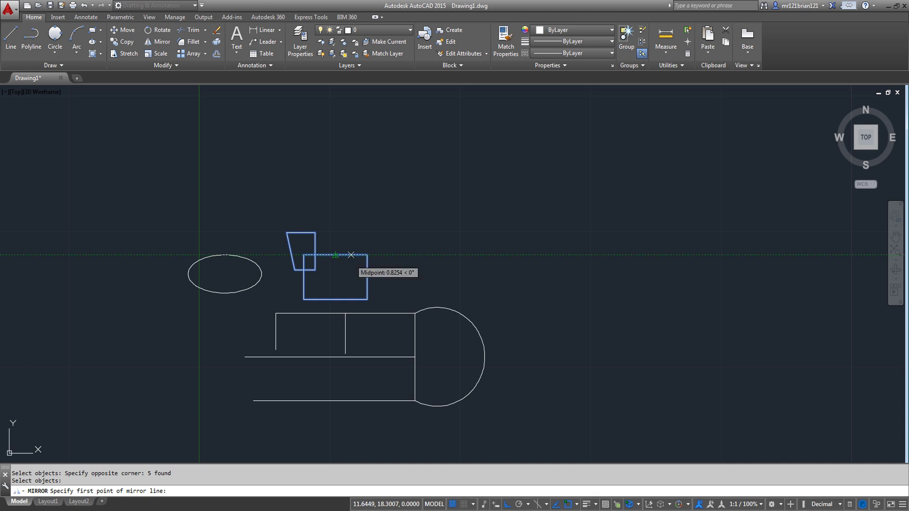
click(410, 256)
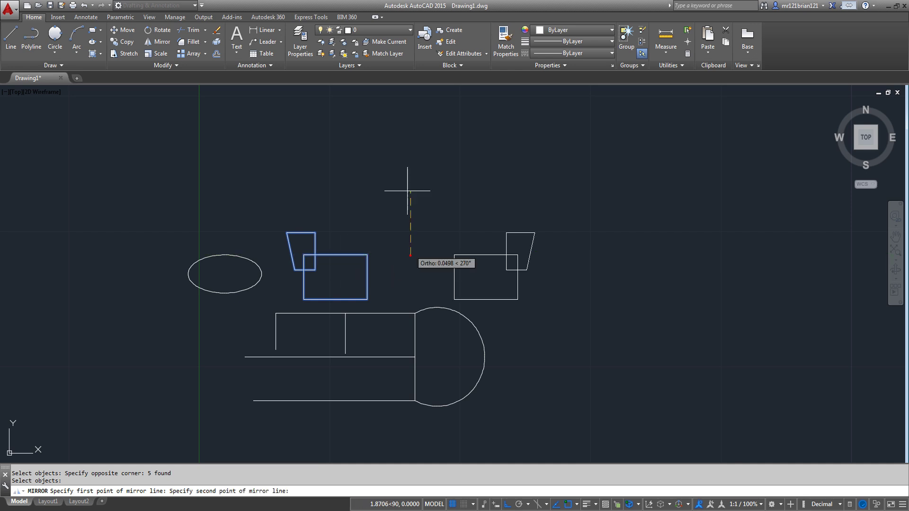
click(401, 144)
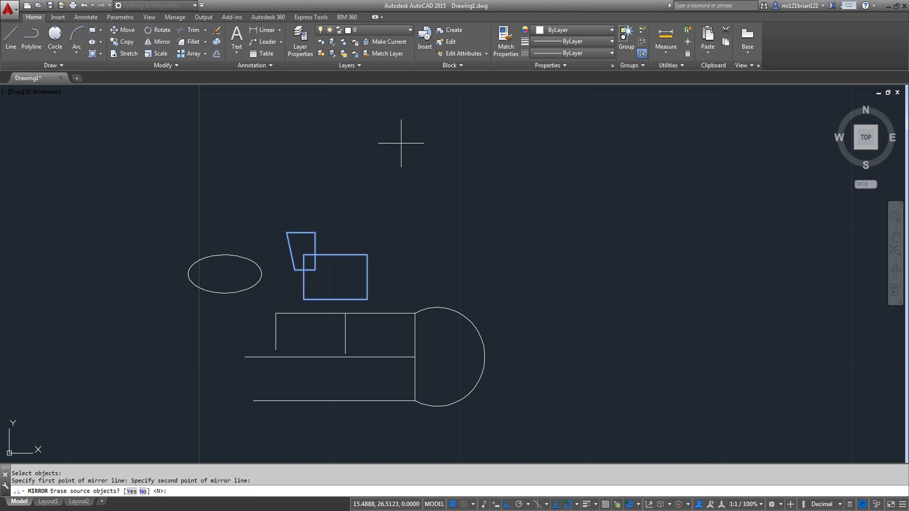
key(Return)
Erase the second set of mirrored shapes
click(536, 199)
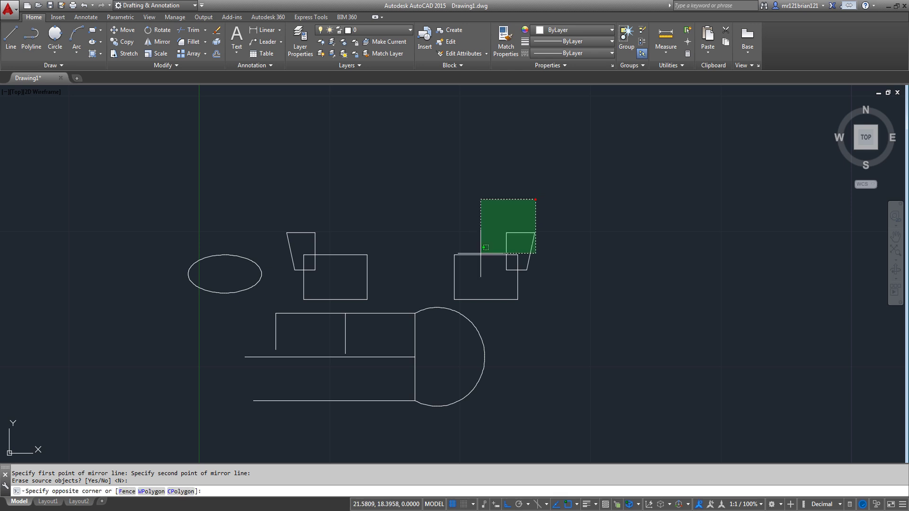
click(485, 247)
key(Delete)
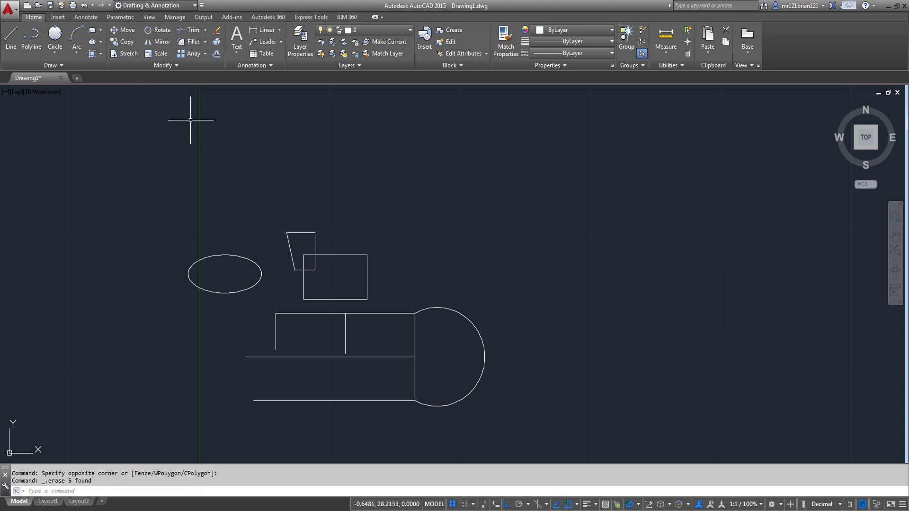
Scale the four-sided shape and the rectangle by a factor of 1 about the rectangle's lower-right corner
click(160, 55)
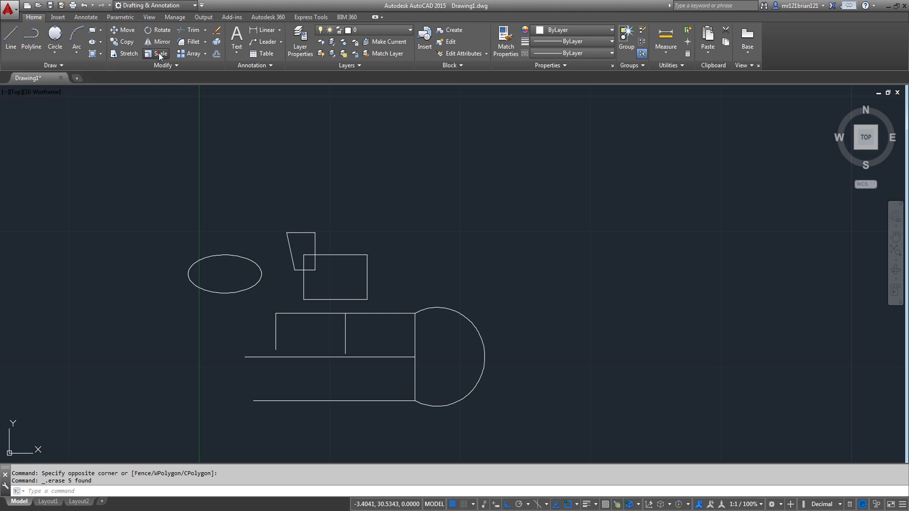
click(403, 196)
click(281, 306)
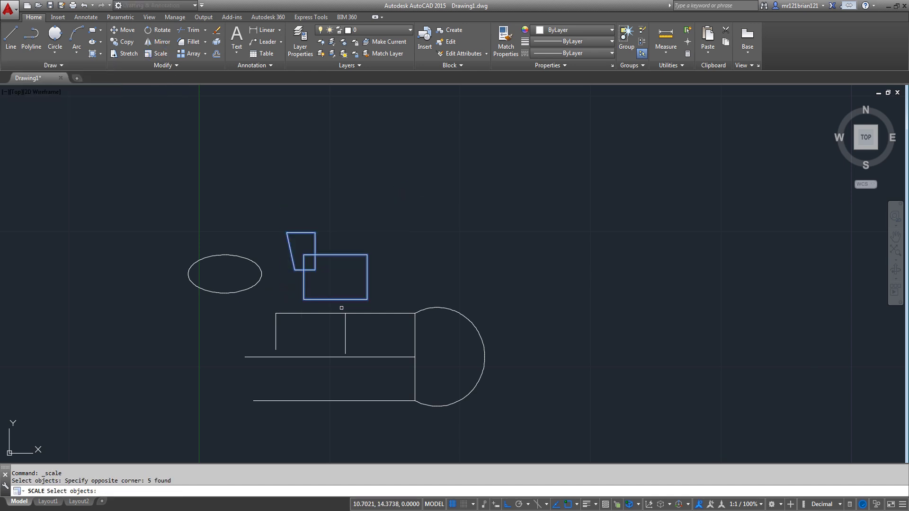
key(Return)
click(366, 299)
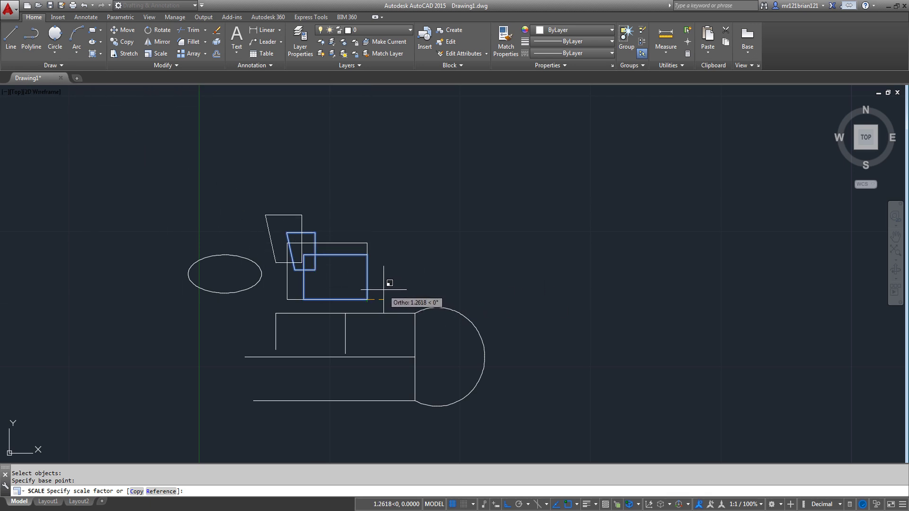
text(1)
key(Return)
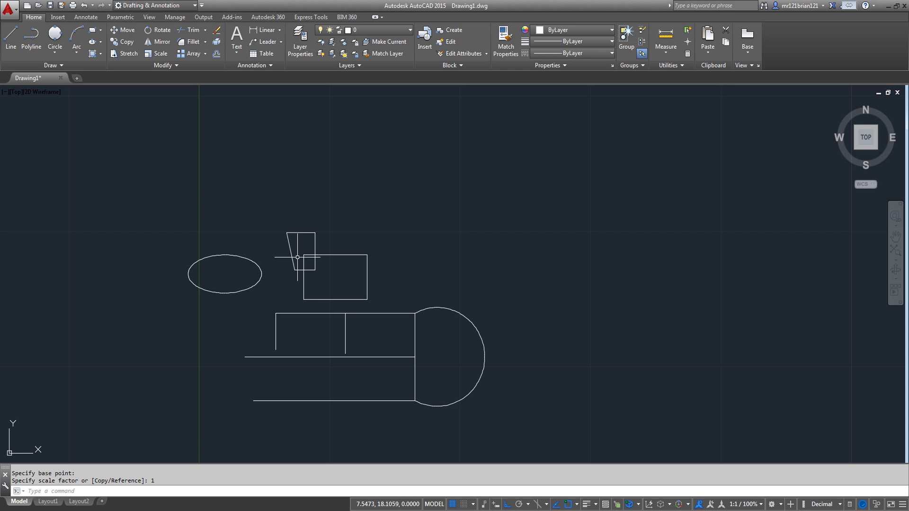
Try scaling both overlapping shapes by a factor of .5 about the rectangle's lower-right corner and undo the scaling
click(124, 54)
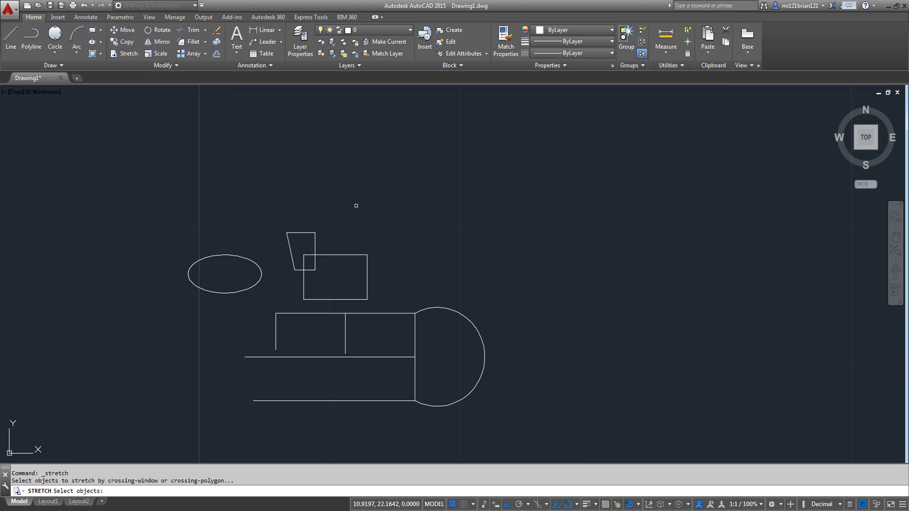
click(161, 54)
click(403, 208)
click(276, 297)
key(Return)
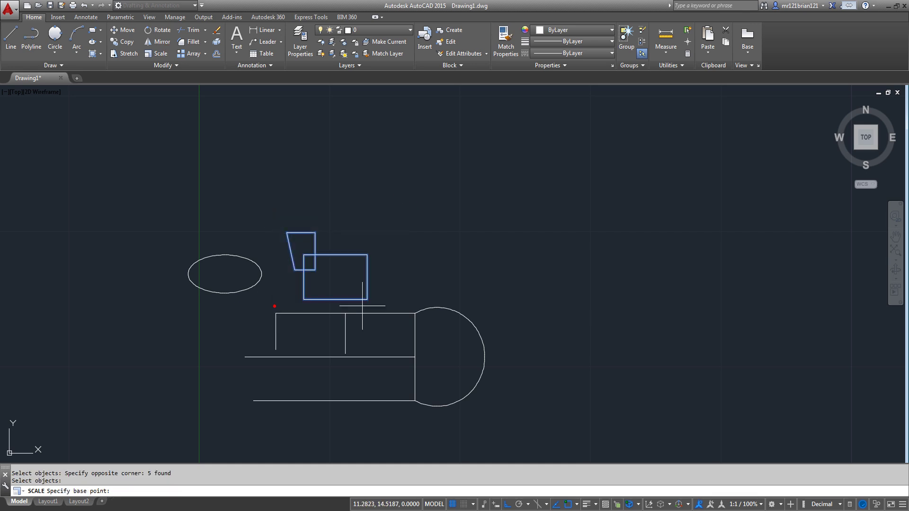
click(367, 299)
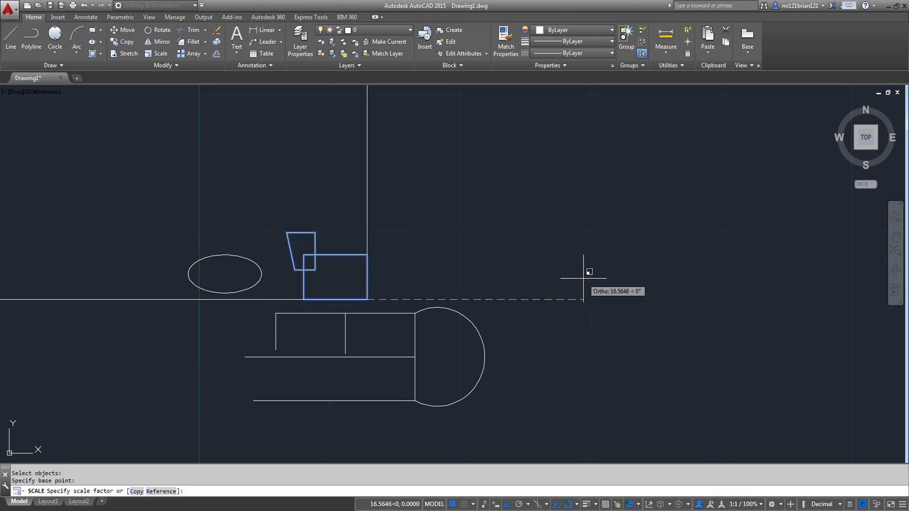
text(.2)
key(Return)
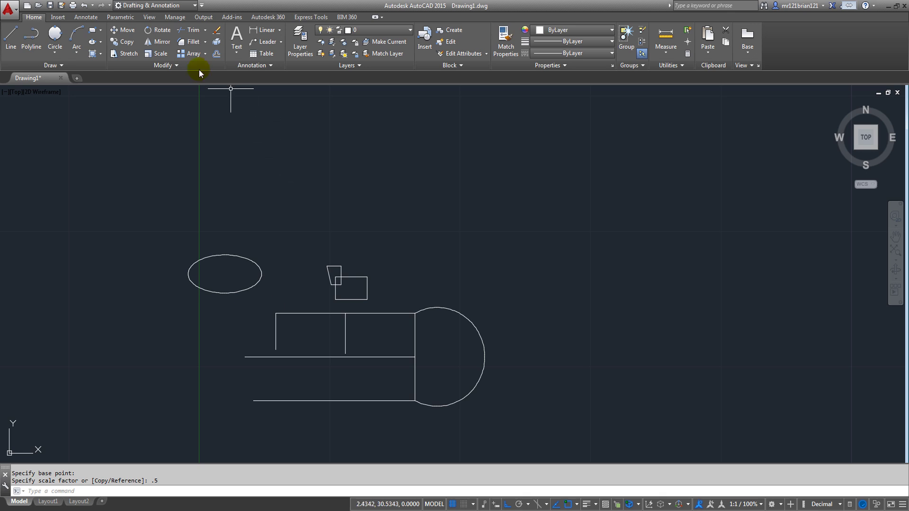
key(ctrl+z)
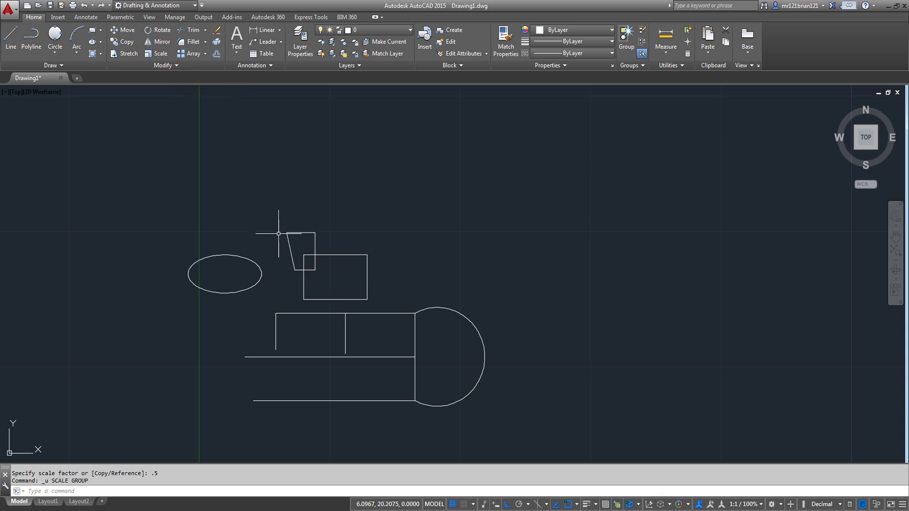
middle_drag(174, 195, 179, 162)
scroll(290, 270, up, 4)
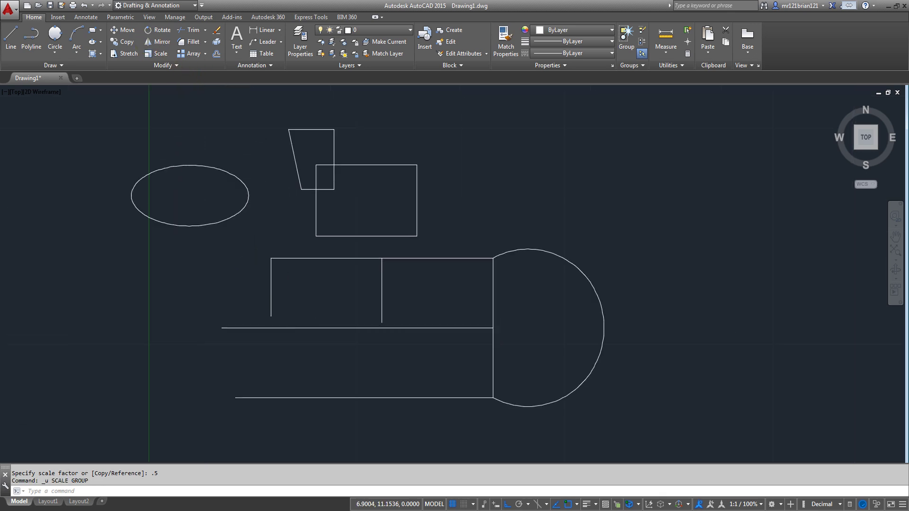
scroll(247, 186, down, 2)
middle_drag(247, 187, 242, 230)
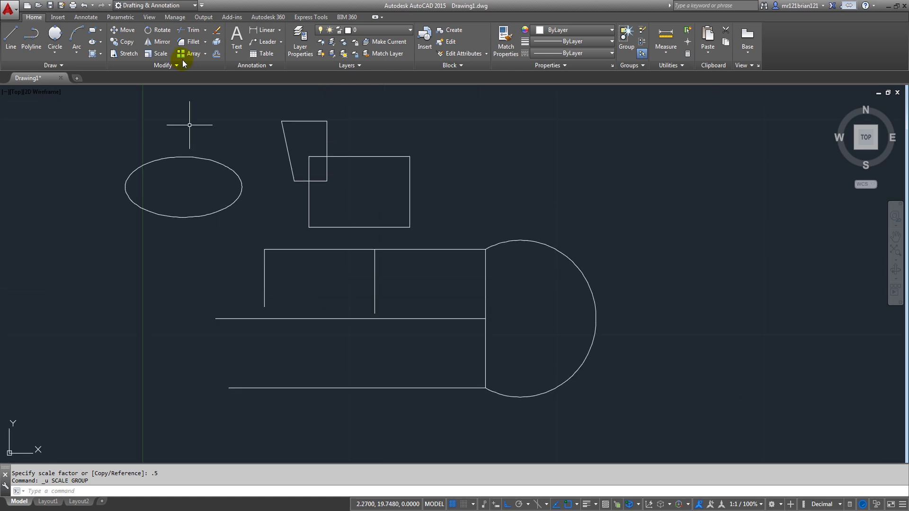
click(189, 43)
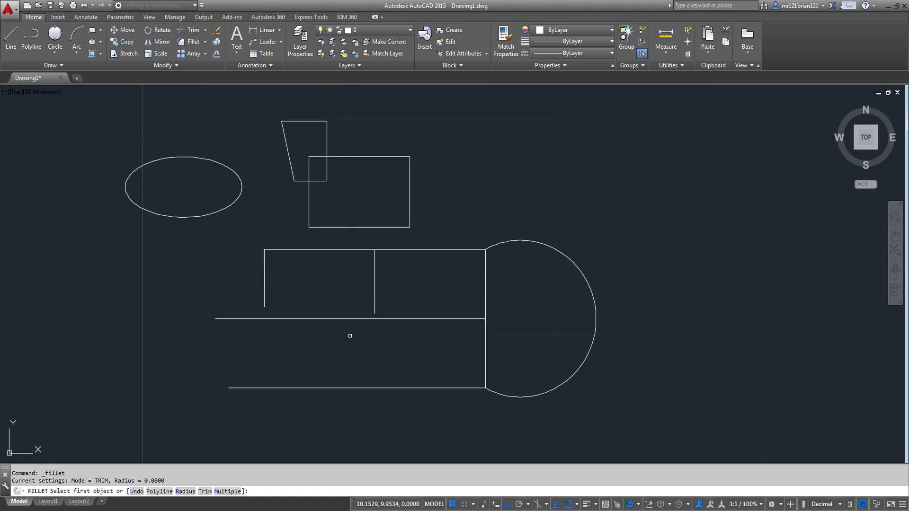
middle_drag(492, 342, 381, 298)
scroll(381, 298, down, 2)
key(Escape)
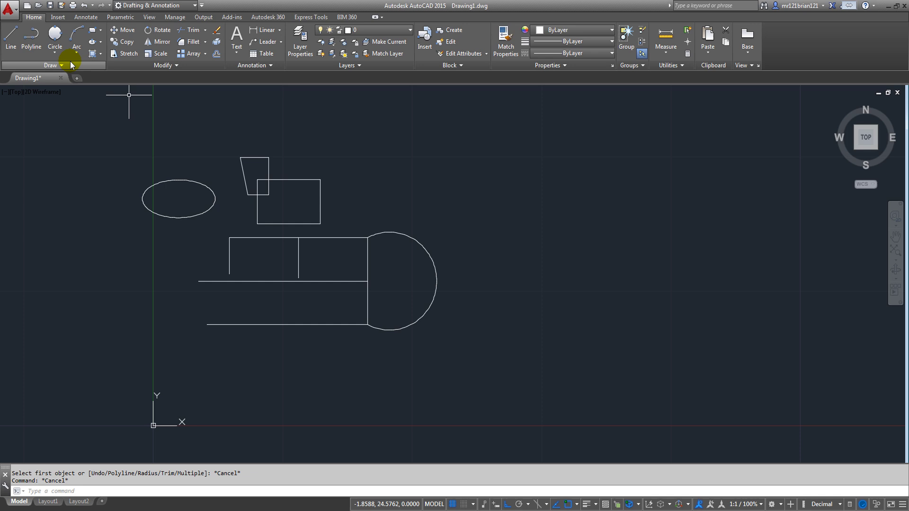
Draw a long horizontal line above the half-round shape and a separate long vertical line beyond and below its right end
click(4, 34)
click(386, 140)
click(641, 140)
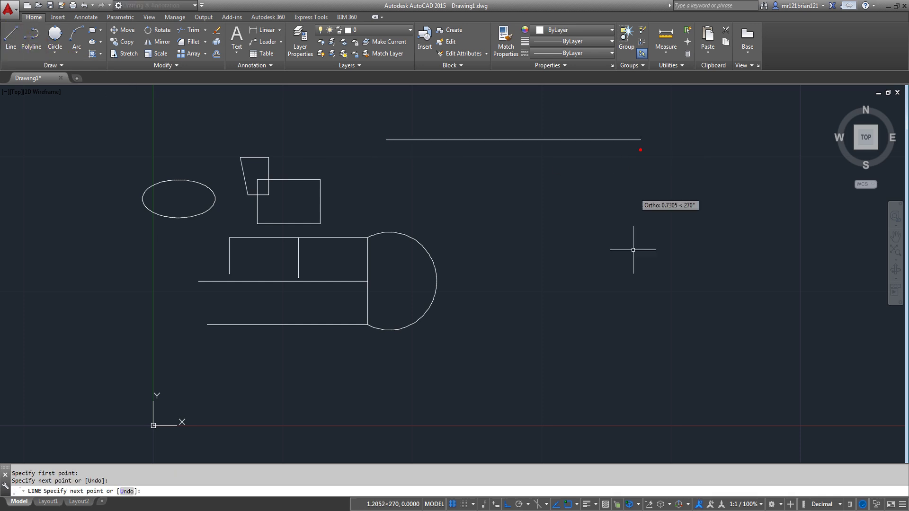
key(Return)
key(Return)
click(664, 431)
click(663, 199)
key(Return)
Start a fillet with the new long horizontal line as its first object
mouse_move(467, 327)
middle_down()
mouse_move(523, 300)
mouse_move(590, 294)
middle_up()
middle_drag(755, 127, 562, 211)
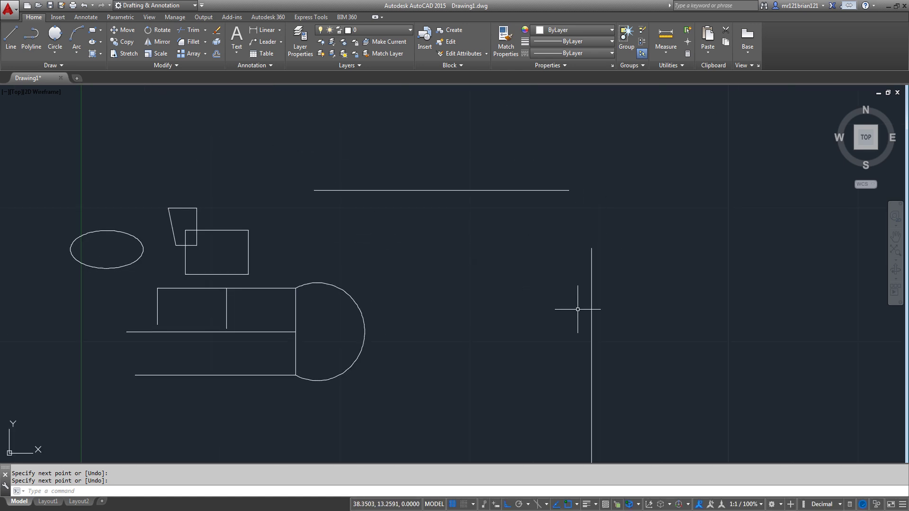
click(189, 44)
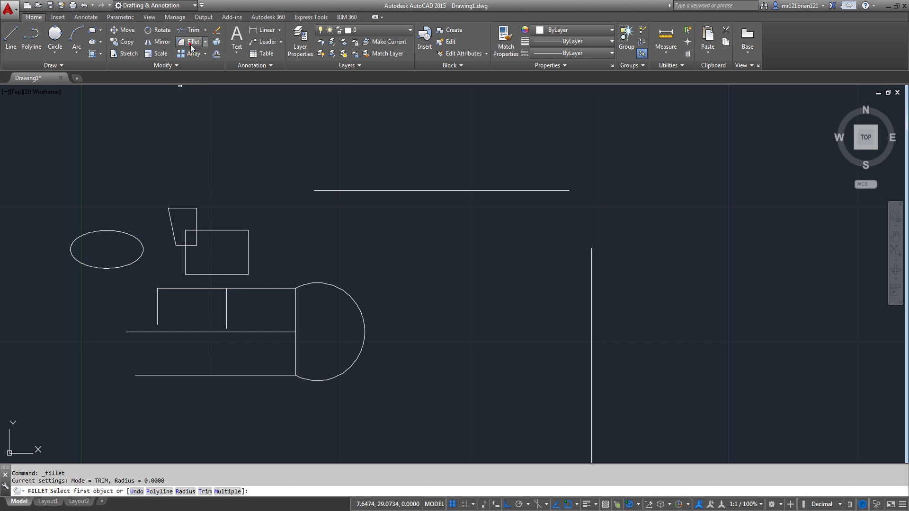
click(523, 191)
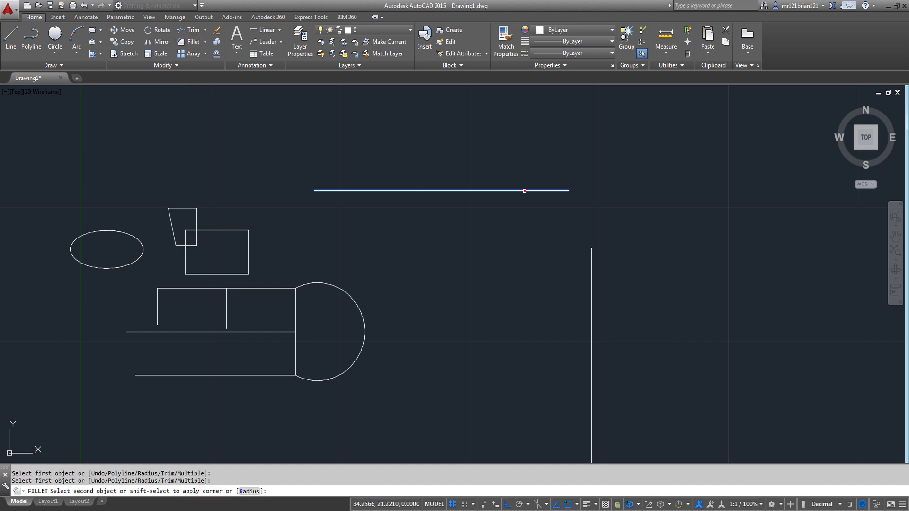
Finish the Fillet by picking the vertical line so it meets the long horizontal line in a square corner
click(590, 267)
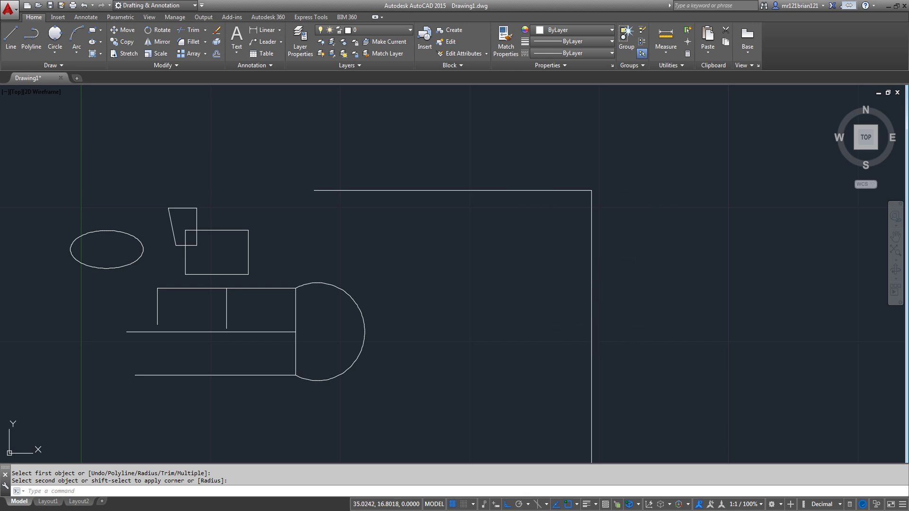
key(Escape)
key(Escape)
middle_drag(645, 213, 560, 196)
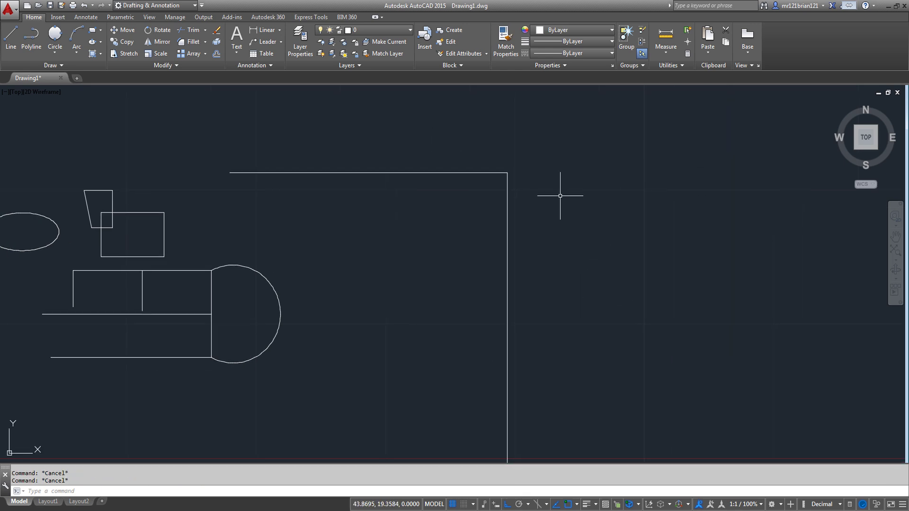
click(558, 193)
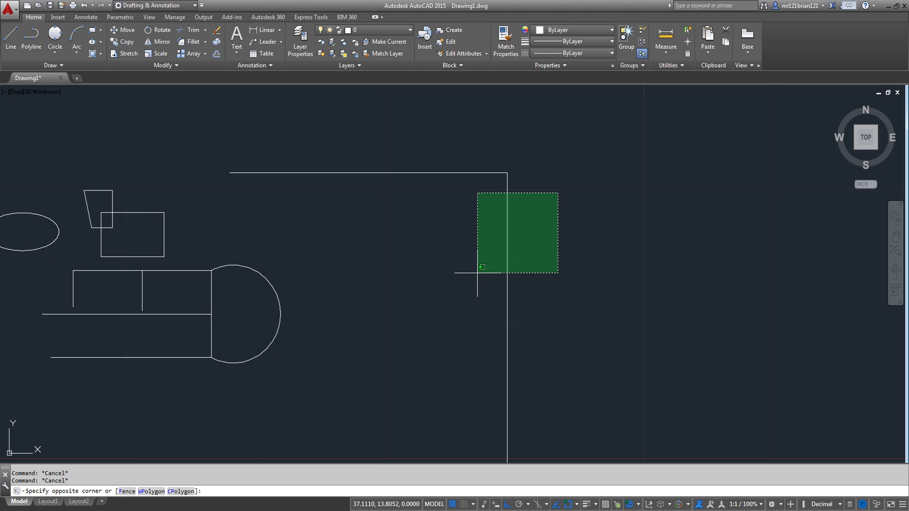
click(554, 236)
key(Escape)
key(Escape)
click(540, 200)
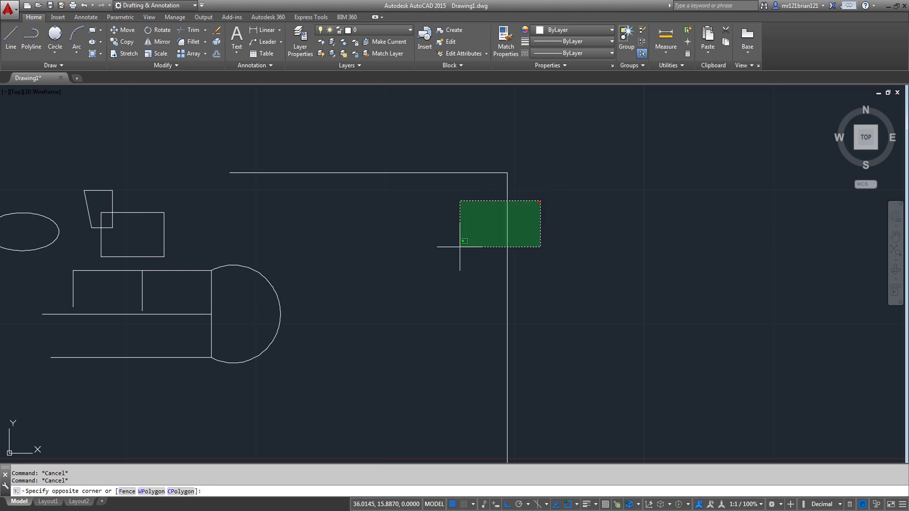
click(444, 265)
click(506, 173)
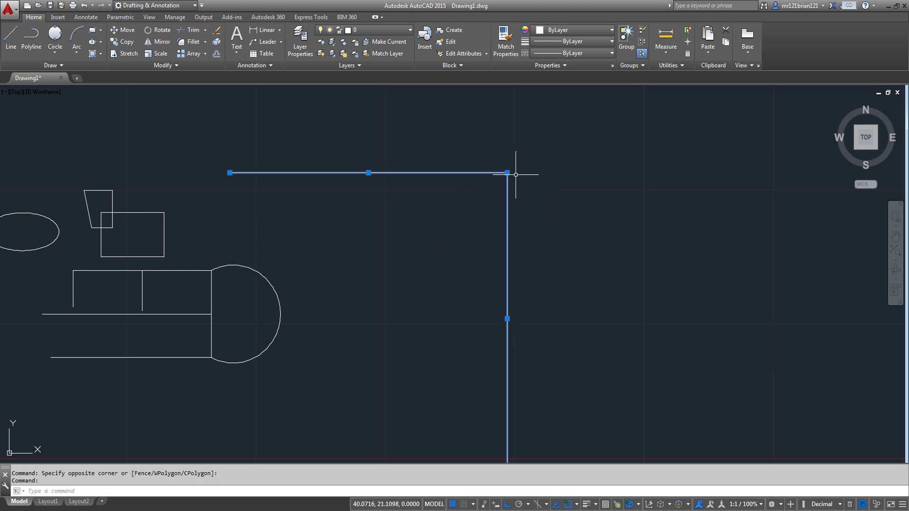
key(Escape)
Shorten the long vertical line by stretching its upper endpoint straight down from the corner
click(514, 198)
click(487, 205)
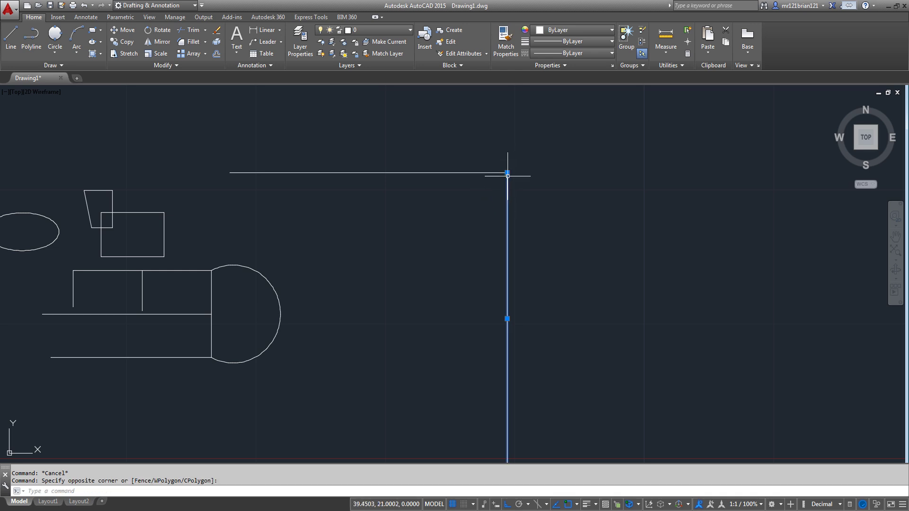
click(507, 173)
click(501, 260)
key(Escape)
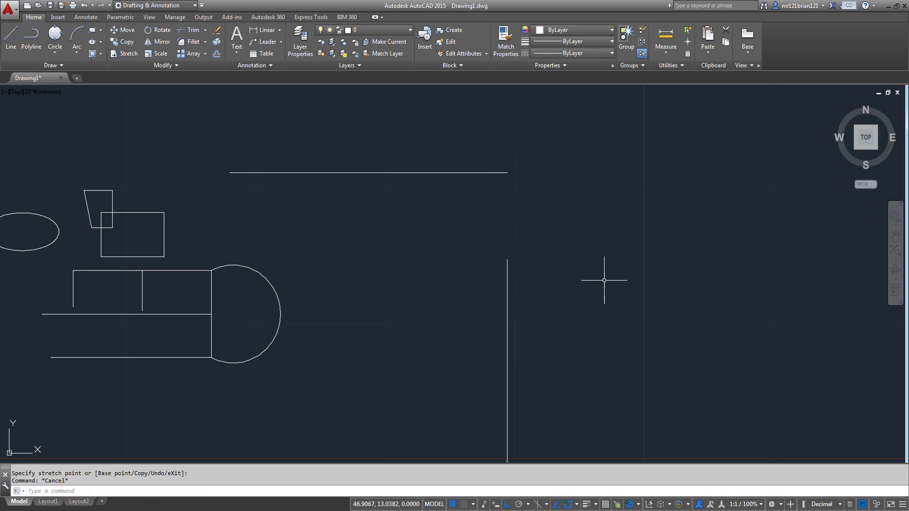
Stretch the vertical line's upper endpoint back up to the right end of the horizontal line
click(522, 146)
click(462, 200)
click(485, 286)
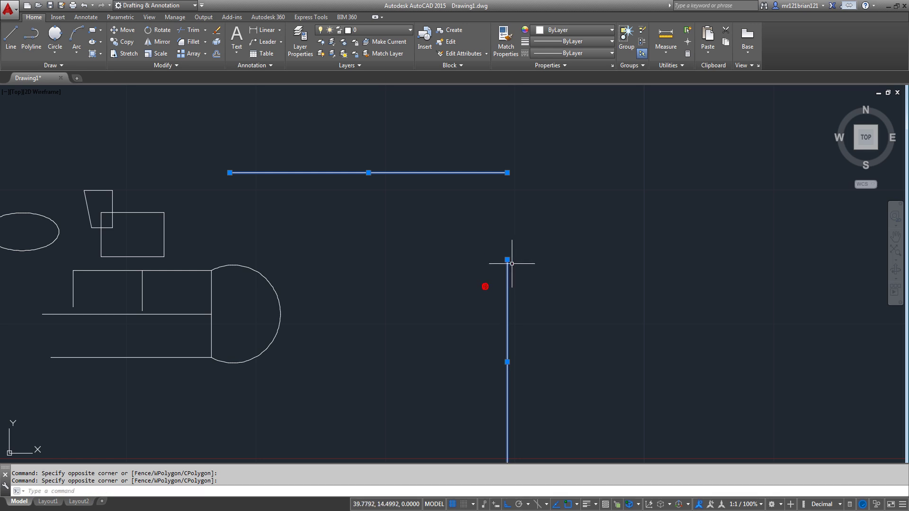
click(507, 259)
click(507, 172)
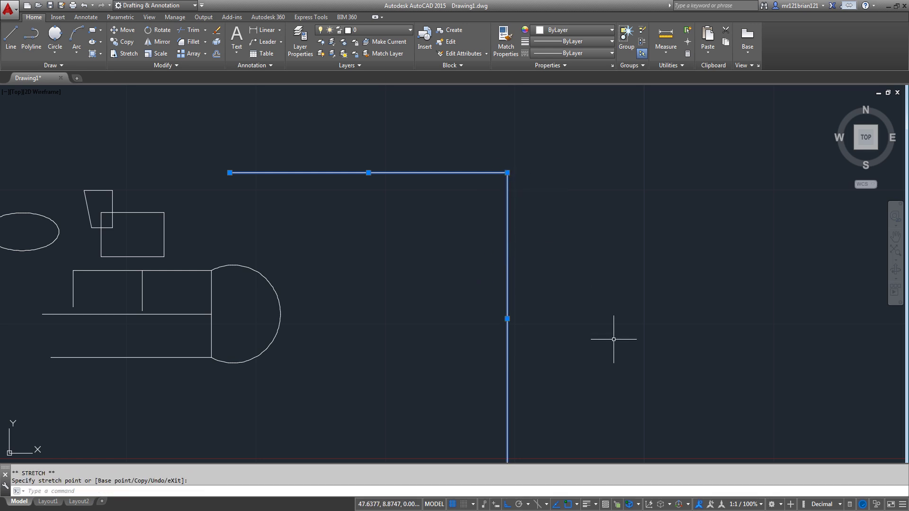
key(Escape)
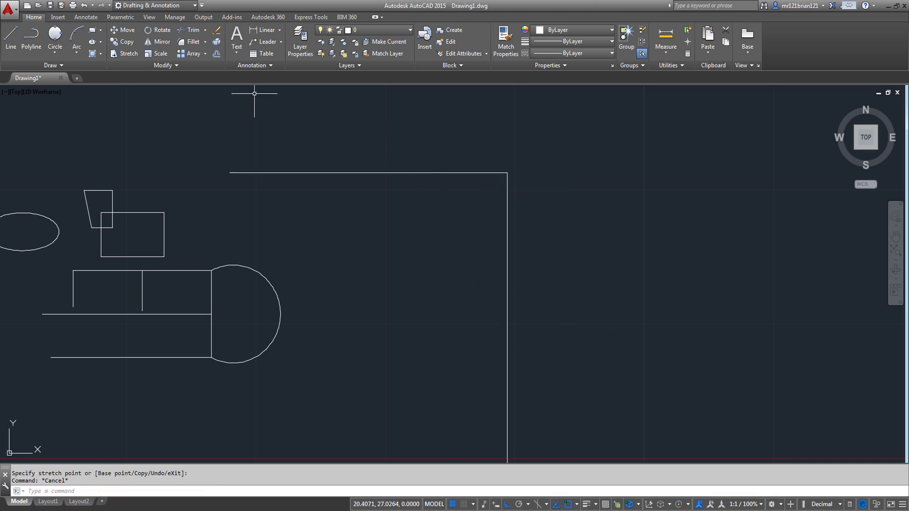
Stretch the vertical line's upper endpoint about 7 units straight down, opening a gap below the horizontal line
click(515, 191)
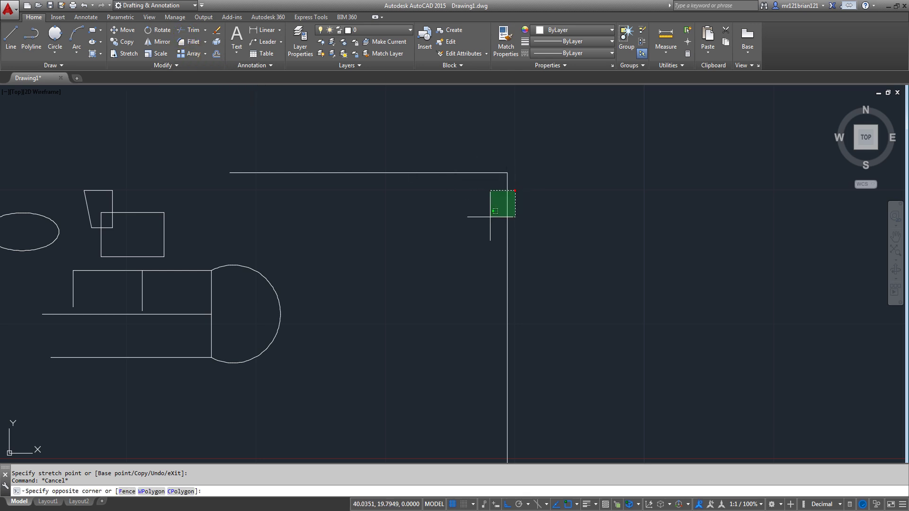
click(483, 222)
click(507, 173)
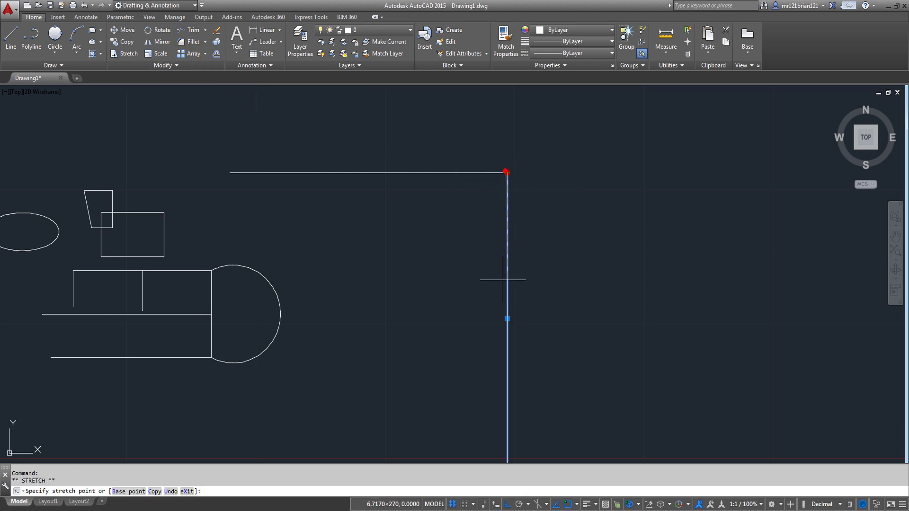
click(503, 289)
key(Escape)
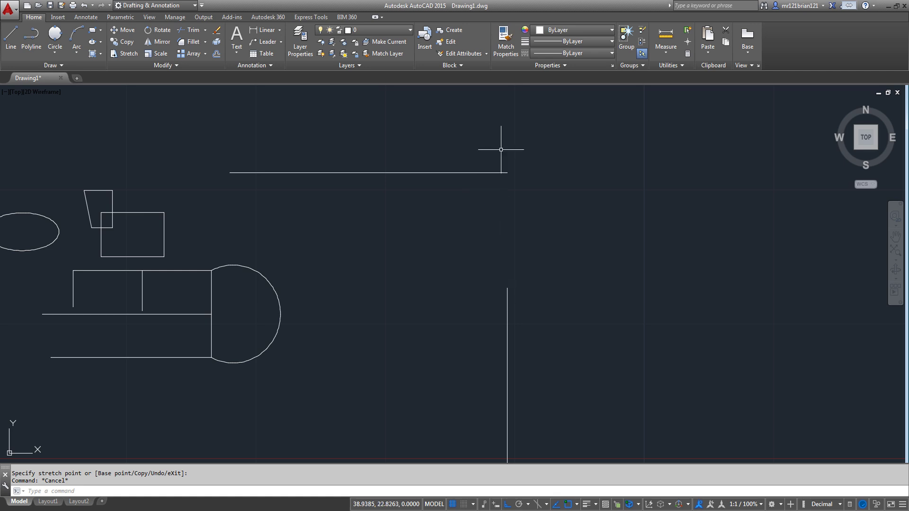
scroll(413, 258, down, 2)
key(Escape)
scroll(415, 251, up, 2)
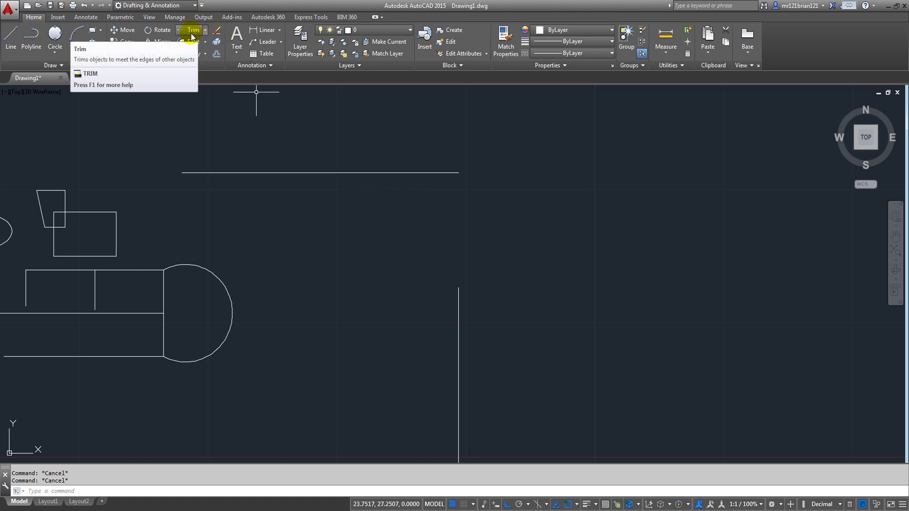
click(554, 298)
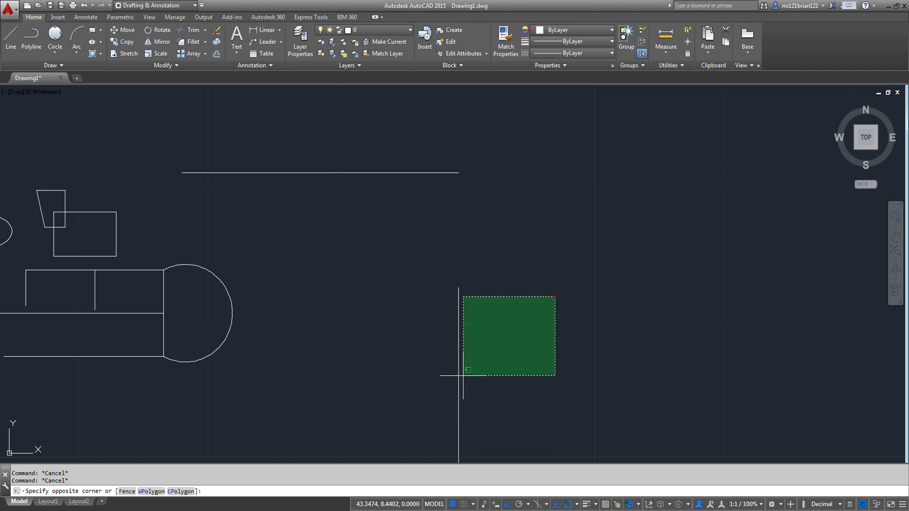
click(448, 374)
scroll(307, 199, down, 2)
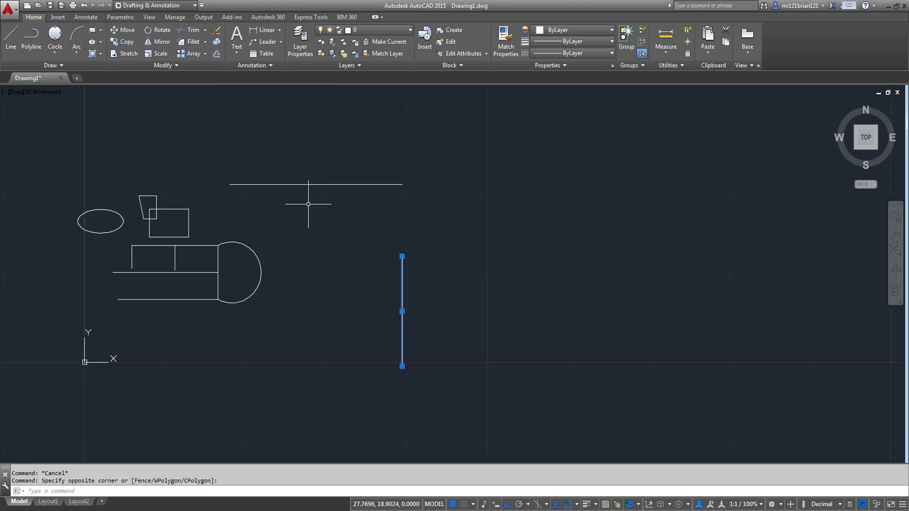
scroll(334, 163, up, 2)
key(Escape)
click(318, 139)
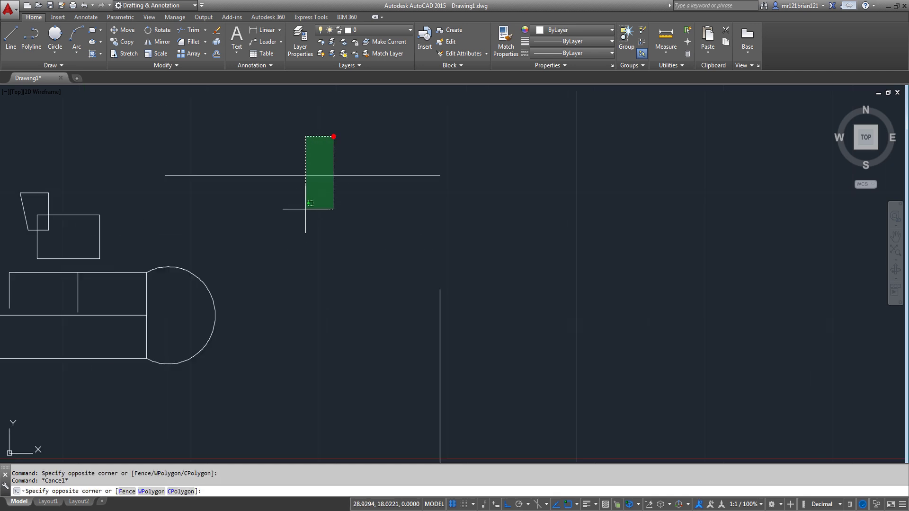
Copy the vertical line four times with Ortho off, spacing the copies along the horizontal line so each crosses it
click(122, 42)
click(496, 287)
click(363, 392)
key(Return)
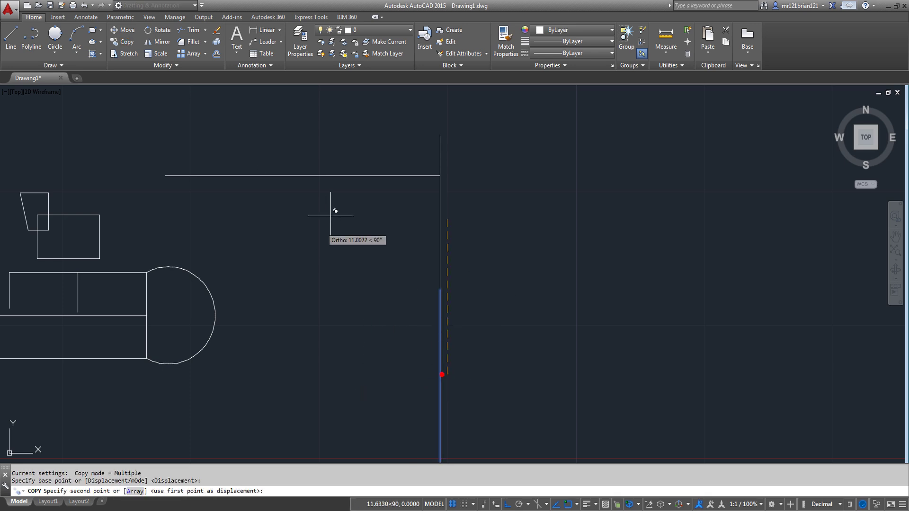
click(440, 375)
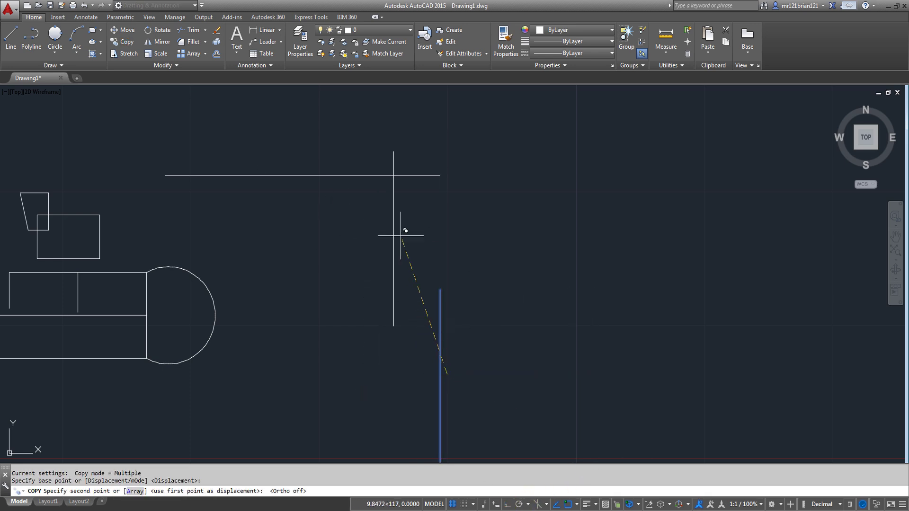
click(414, 195)
click(274, 209)
click(240, 205)
click(178, 175)
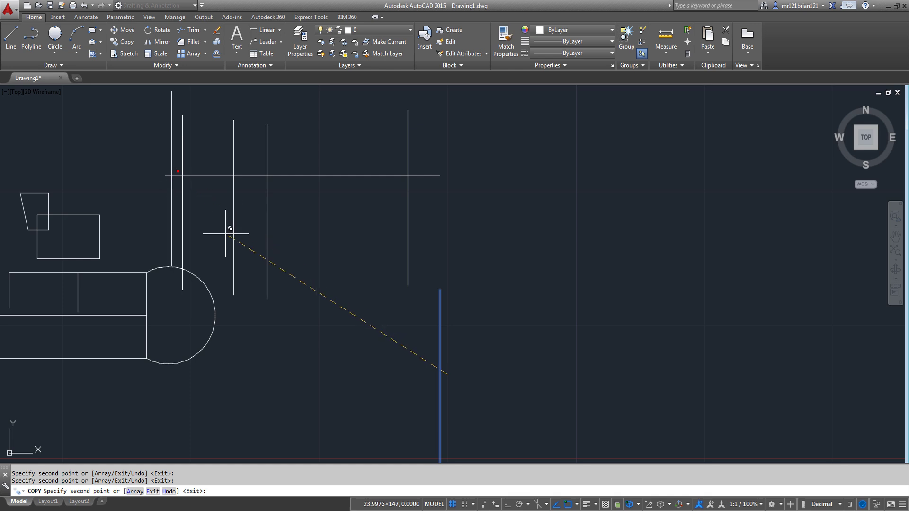
key(Return)
Stretch the upper endpoint of the third vertical line from the left down to its intersection with the horizontal line
scroll(372, 317, down, 2)
mouse_move(278, 273)
middle_down()
mouse_move(374, 361)
mouse_move(373, 270)
middle_up()
scroll(339, 316, up, 2)
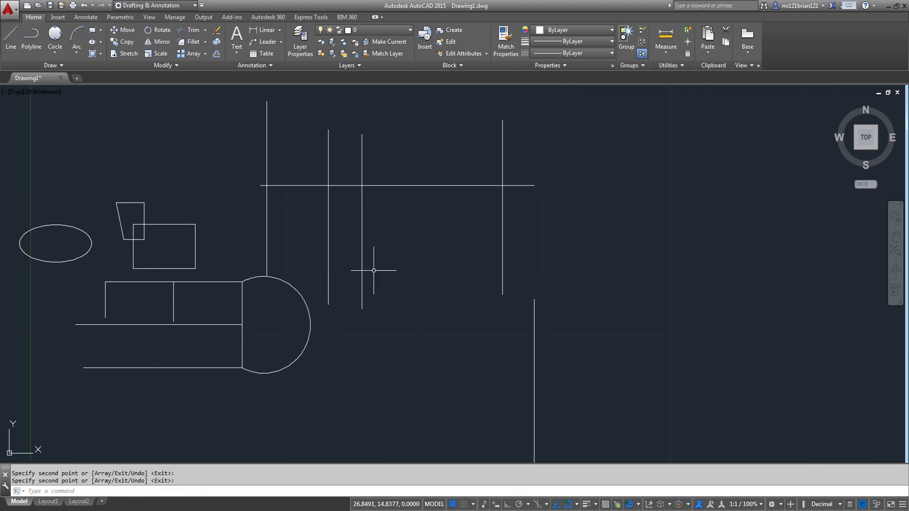
middle_drag(298, 220, 301, 273)
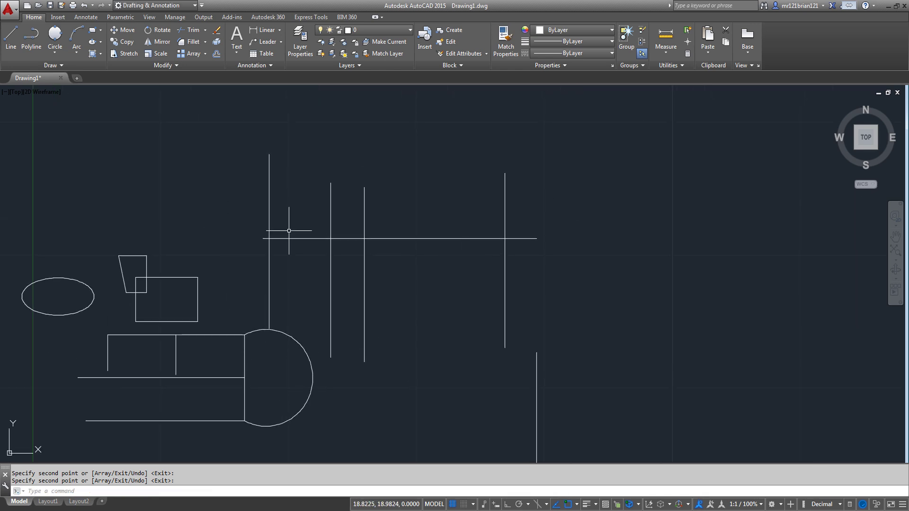
scroll(411, 208, up, 4)
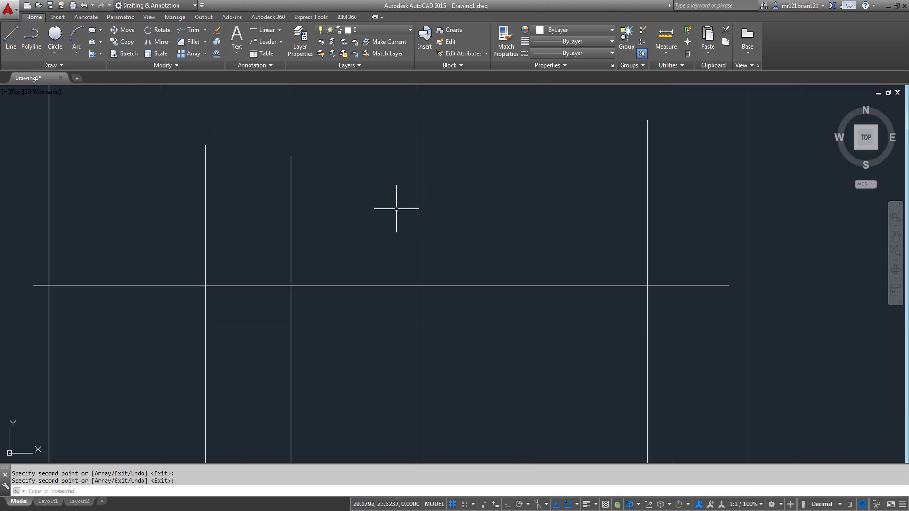
click(352, 190)
click(272, 261)
click(291, 155)
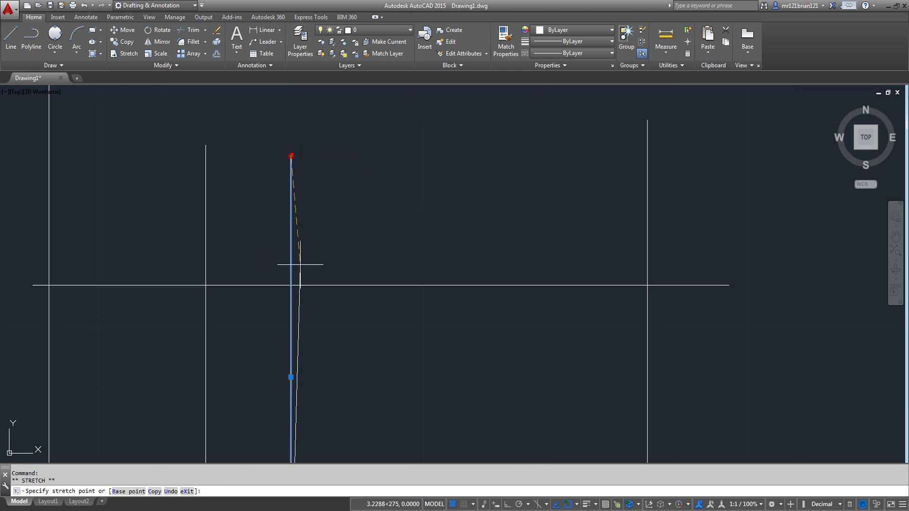
click(291, 285)
key(Escape)
scroll(431, 247, down, 2)
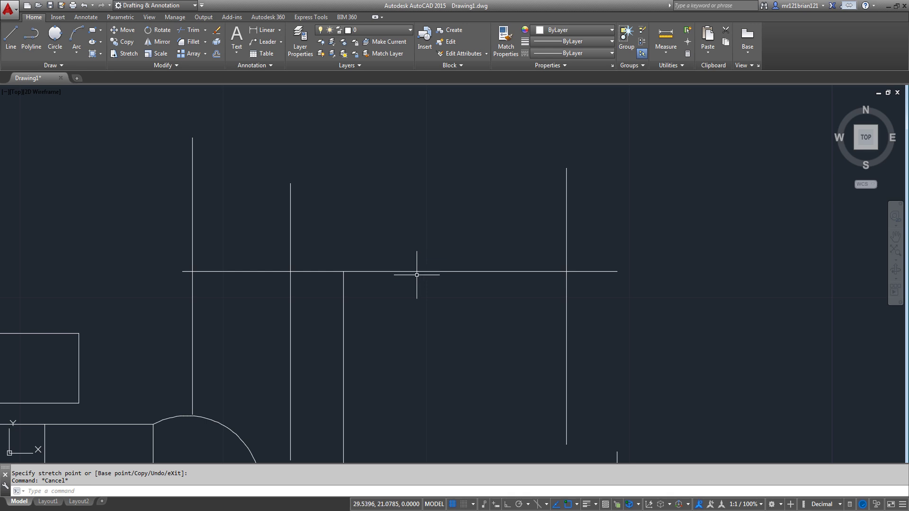
Trim the parts of the three crossing vertical lines above the horizontal line, one line at a time, with all objects as cutting edges
scroll(240, 85, up, 2)
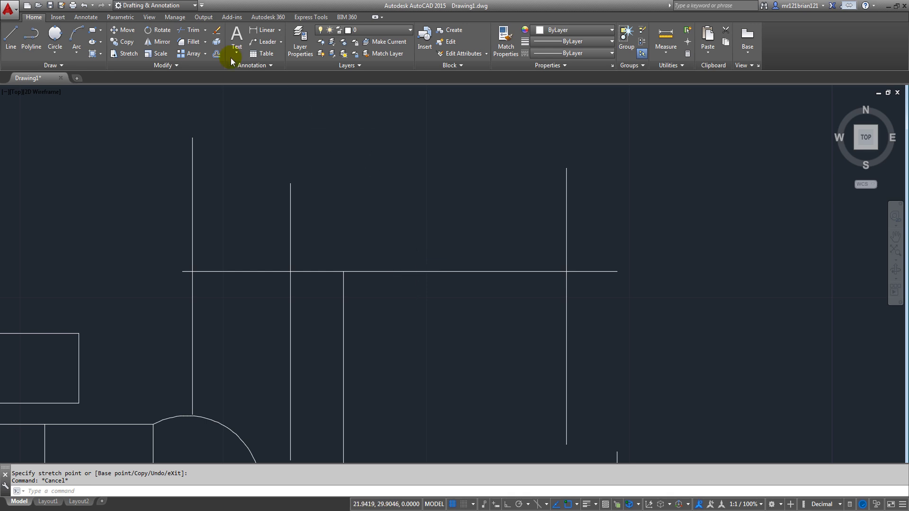
click(191, 34)
key(Return)
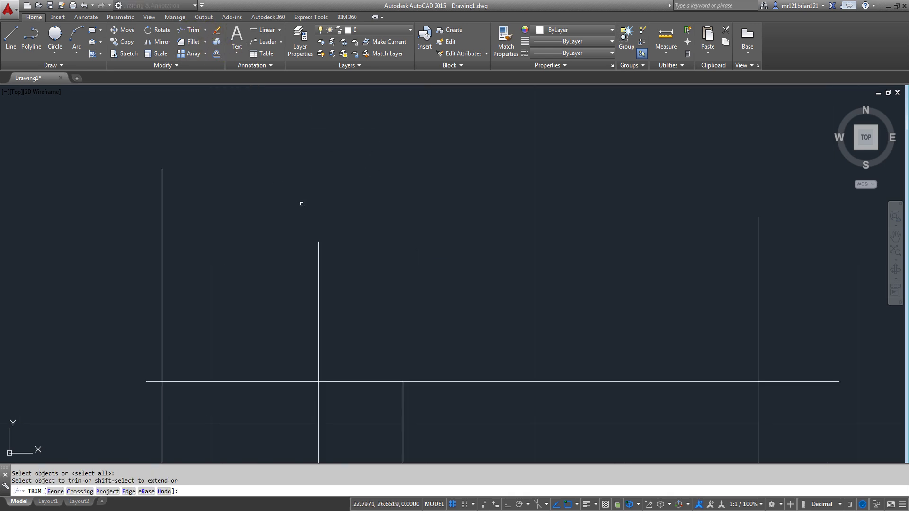
scroll(303, 218, down, 2)
drag(349, 218, 291, 266)
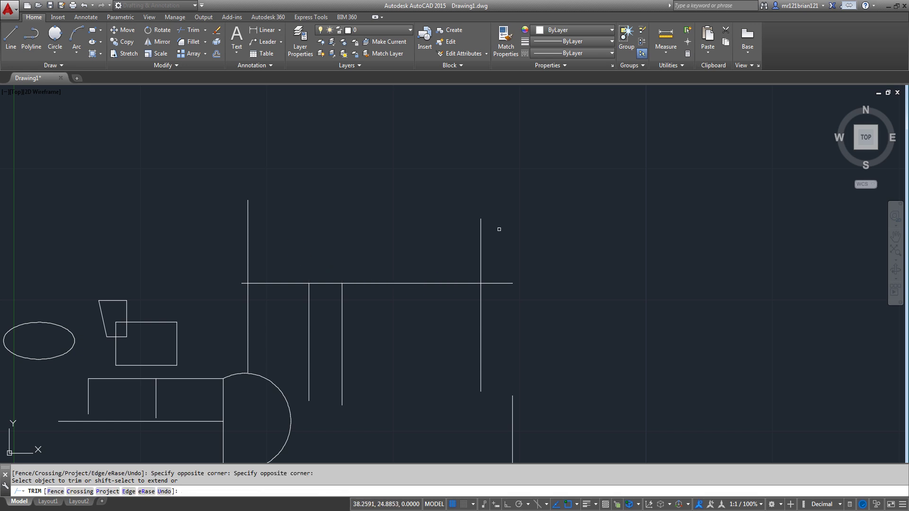
drag(499, 229, 459, 243)
drag(311, 214, 229, 260)
key(Return)
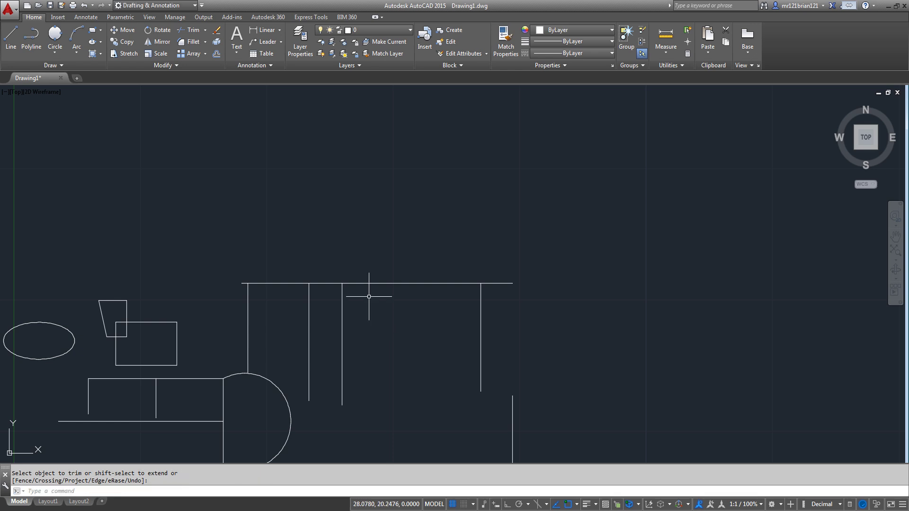
Undo the trimming of the three vertical lines
key(ctrl+z)
key(ctrl+z)
key(ctrl+z)
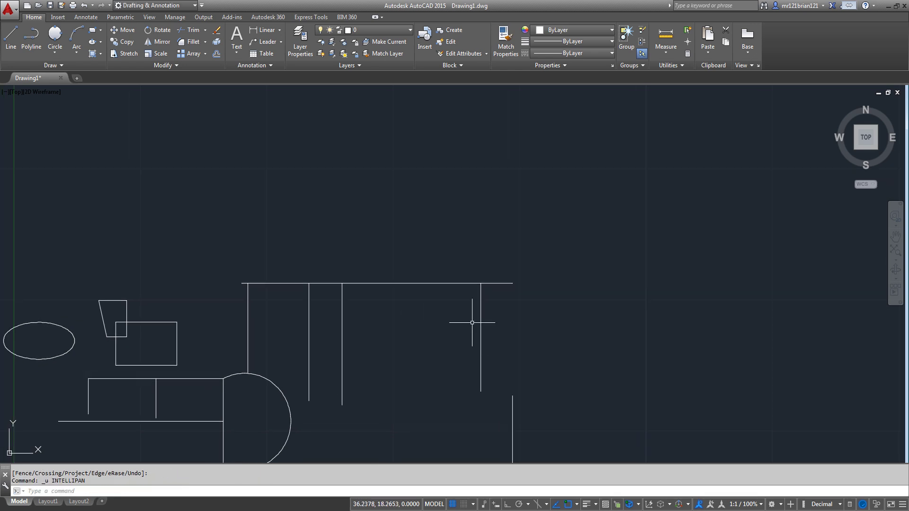
scroll(315, 218, down, 4)
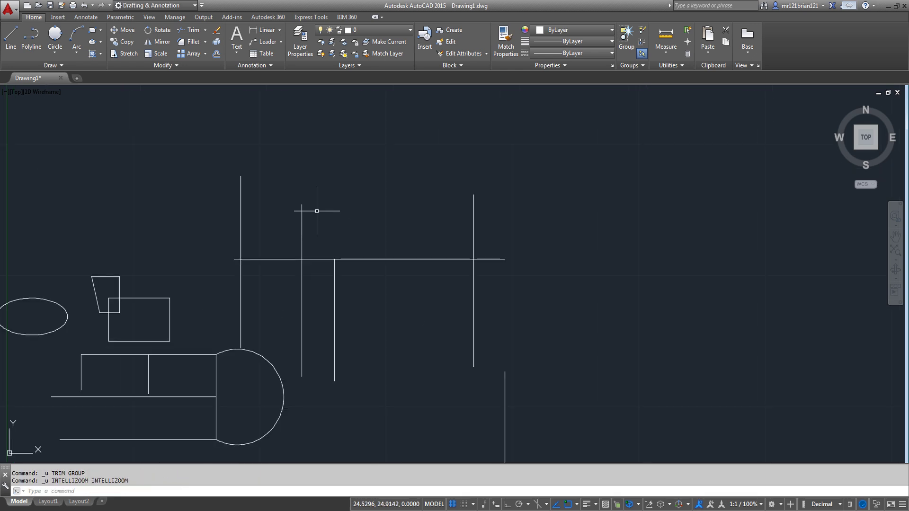
Trim all three vertical lines above the horizontal line with one crossing selection, using all objects as cutting edges
click(186, 31)
key(Return)
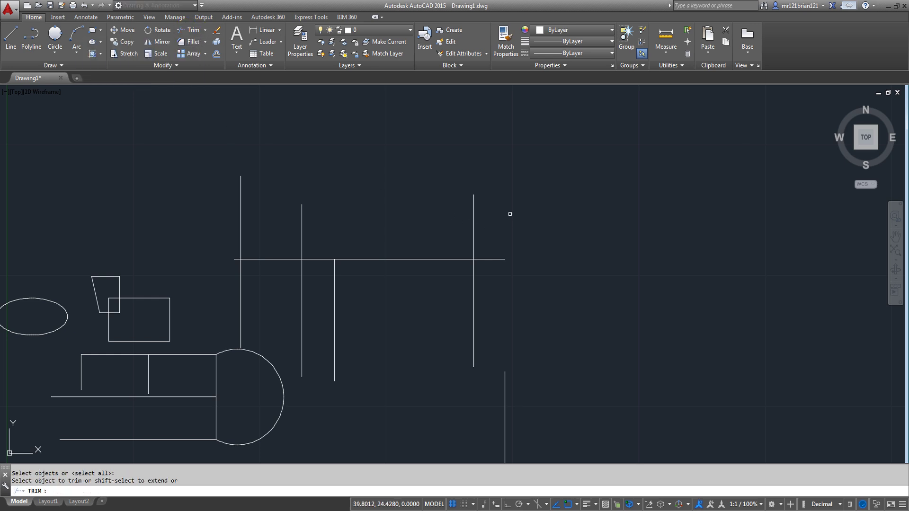
click(516, 160)
click(176, 216)
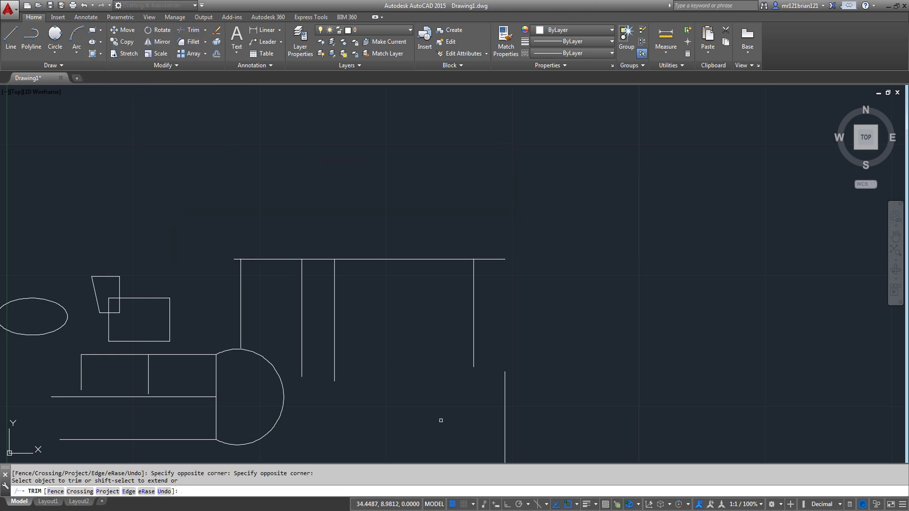
key(Escape)
middle_drag(425, 400, 406, 365)
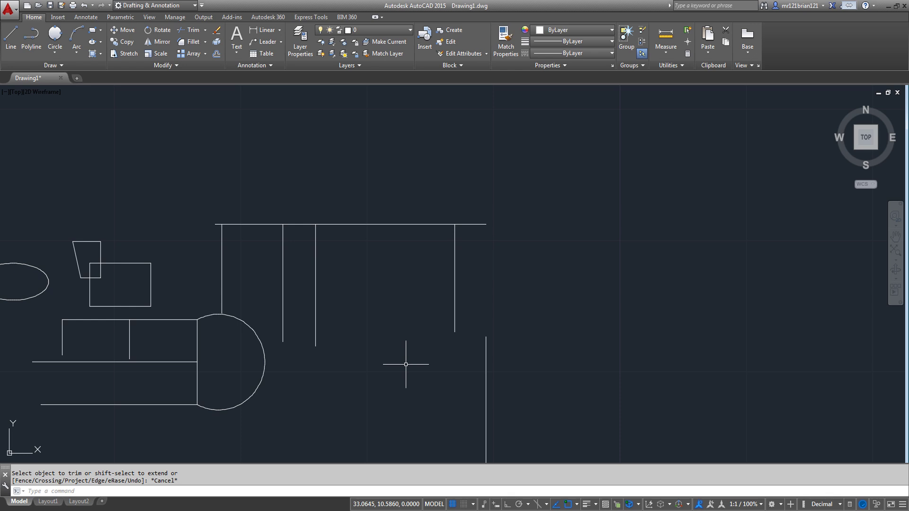
middle_drag(302, 237, 378, 179)
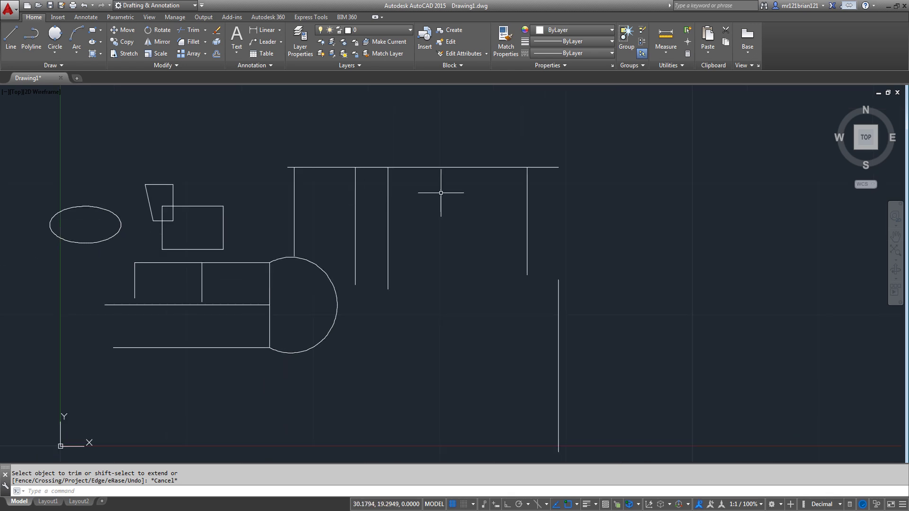
Delete the three vertical lines hanging from the long upper horizontal line, left of its remaining vertical line near the right end
click(434, 194)
click(229, 209)
key(Delete)
Move the horizontal line left of the arc's chord downward, closer to the lower horizontal line
middle_drag(284, 232, 367, 173)
click(308, 239)
click(314, 251)
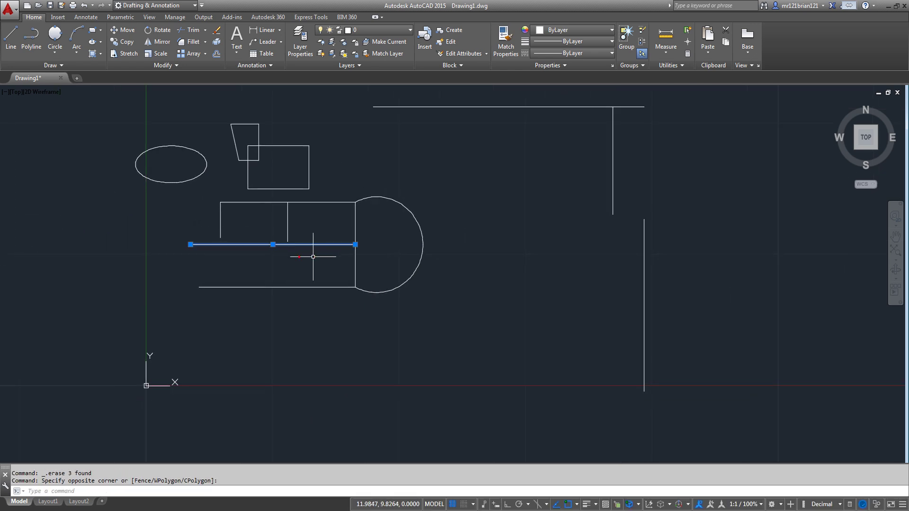
click(121, 30)
scroll(293, 218, up, 2)
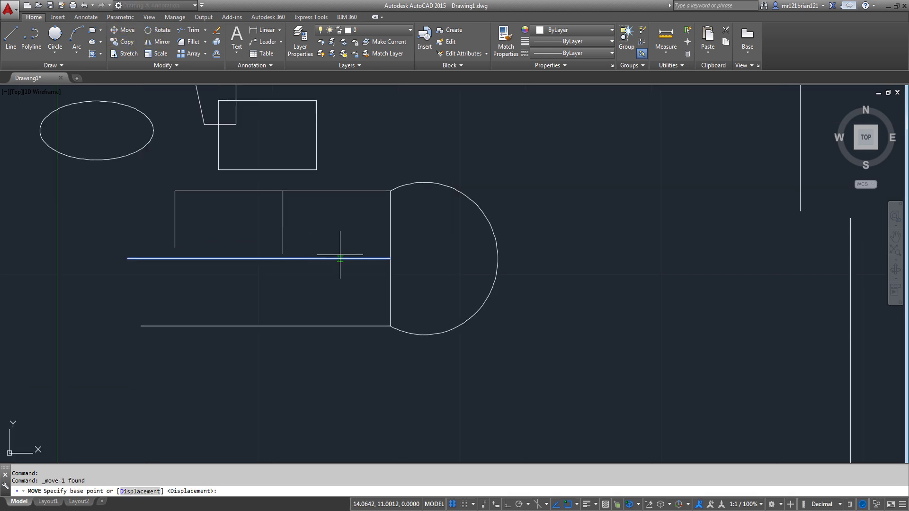
click(346, 260)
click(350, 294)
Move the same horizontal line to the right so it crosses the vertical chord of the arc
middle_drag(209, 252, 289, 215)
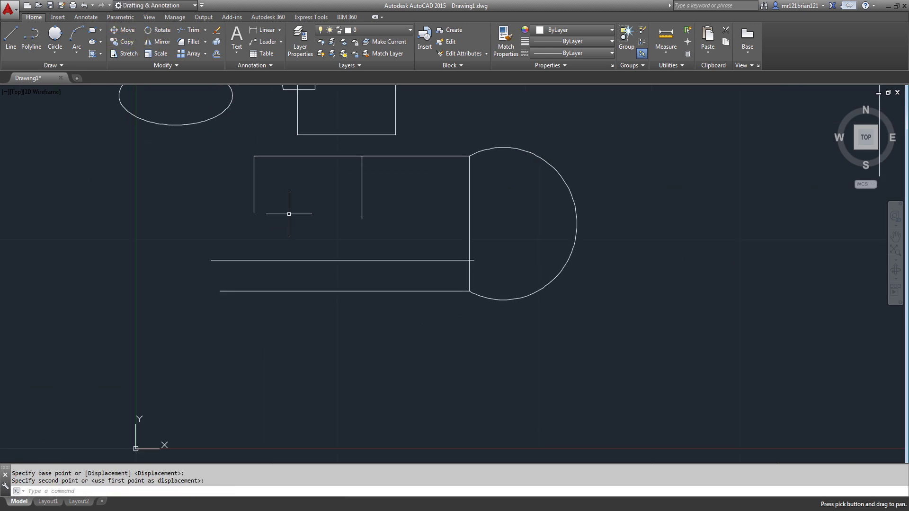
click(420, 241)
click(379, 280)
key(Return)
click(391, 284)
click(424, 284)
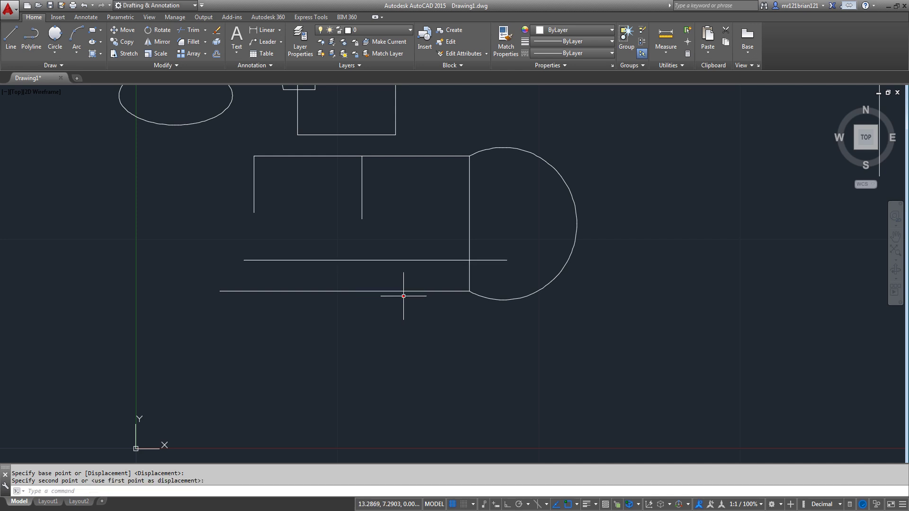
Trim the horizontal line's overhang inside the arc and the chord's part below it, using all objects as cutting edges
click(193, 30)
key(Return)
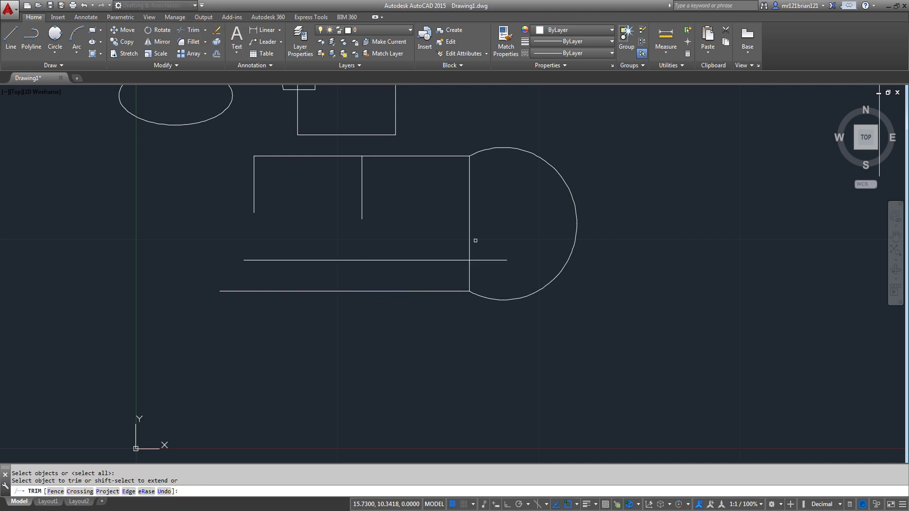
click(507, 241)
click(467, 290)
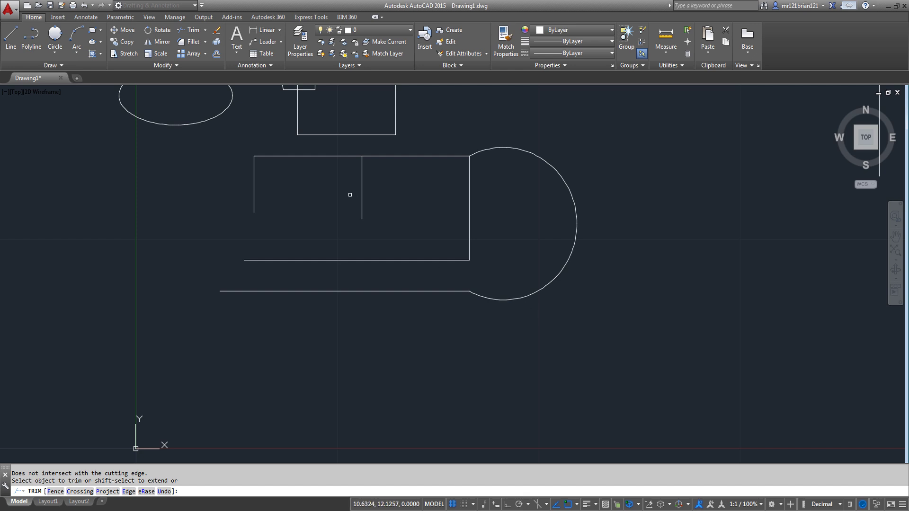
key(Escape)
Copy the short middle vertical line from its upper endpoint to five more positions along the upper horizontal line, two left and three right
click(371, 170)
click(302, 176)
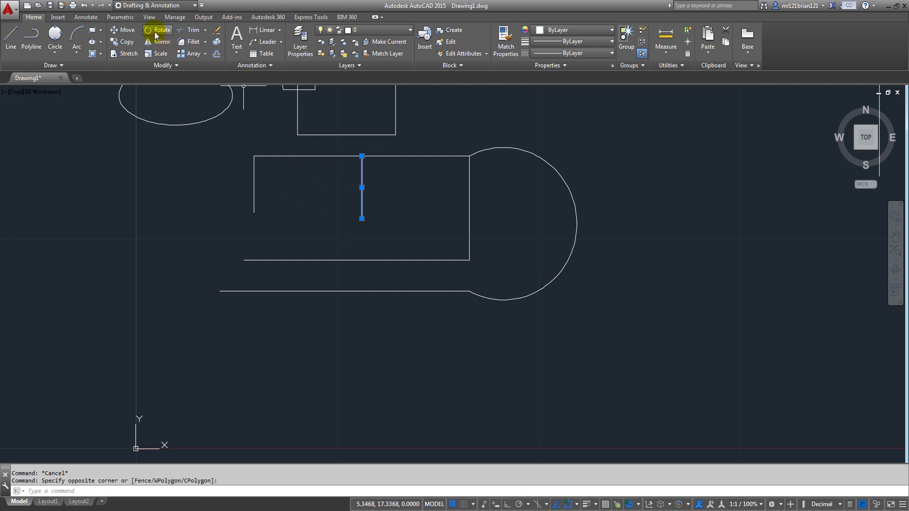
click(124, 41)
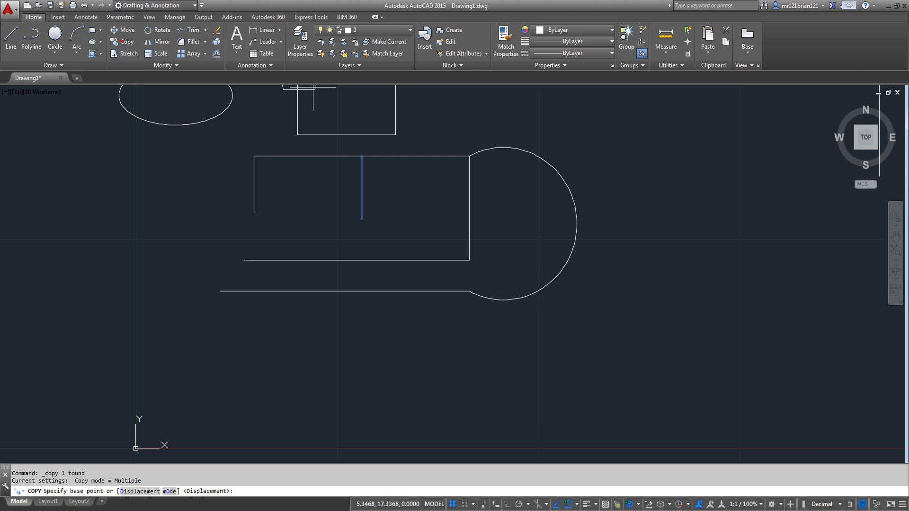
click(362, 155)
click(330, 156)
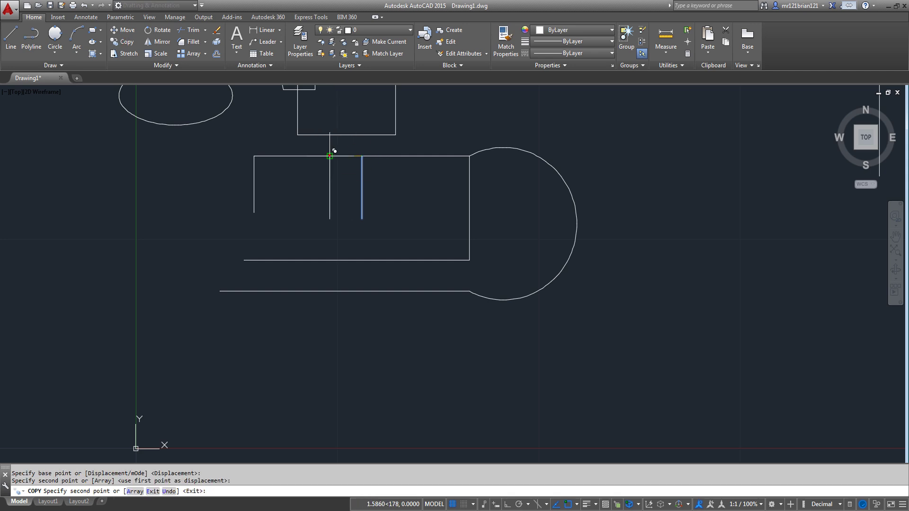
click(290, 156)
click(379, 156)
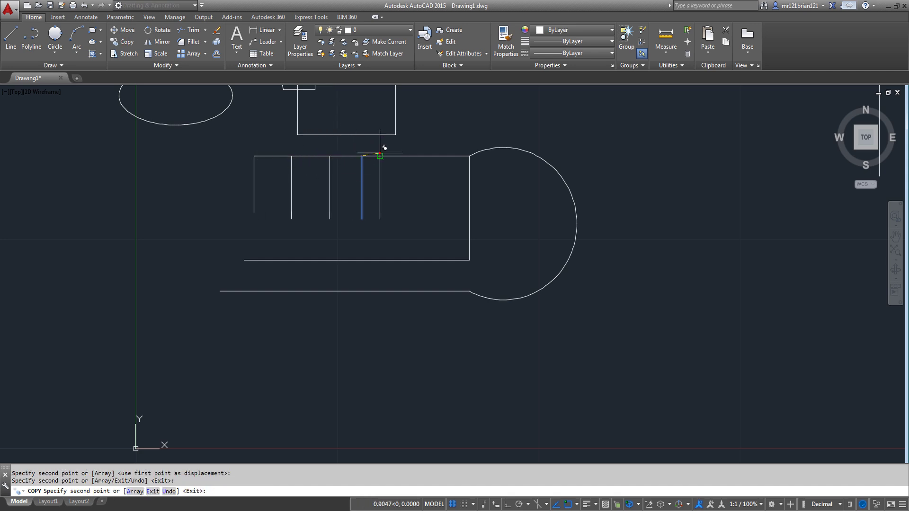
click(409, 156)
key(Return)
Extend the second and third short vertical lines down to the next horizontal line, using all objects as boundary edges
middle_drag(333, 175, 332, 201)
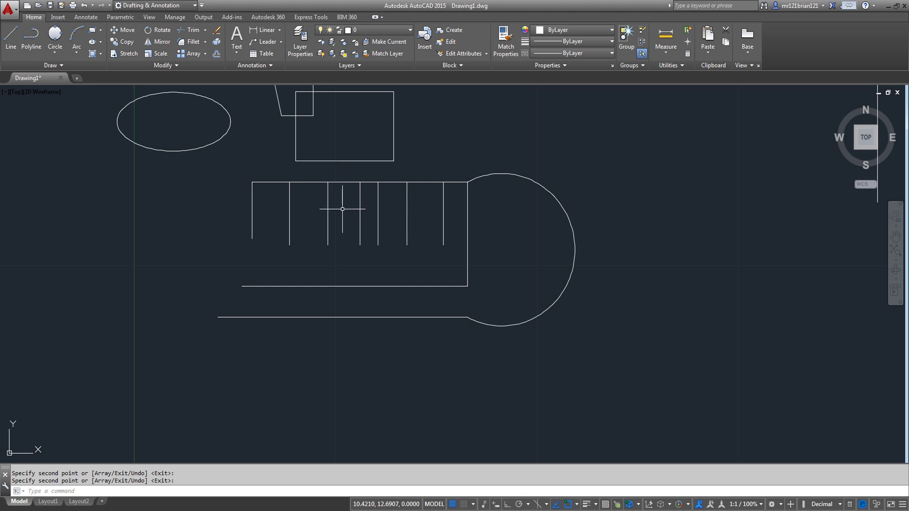
middle_drag(298, 173, 260, 178)
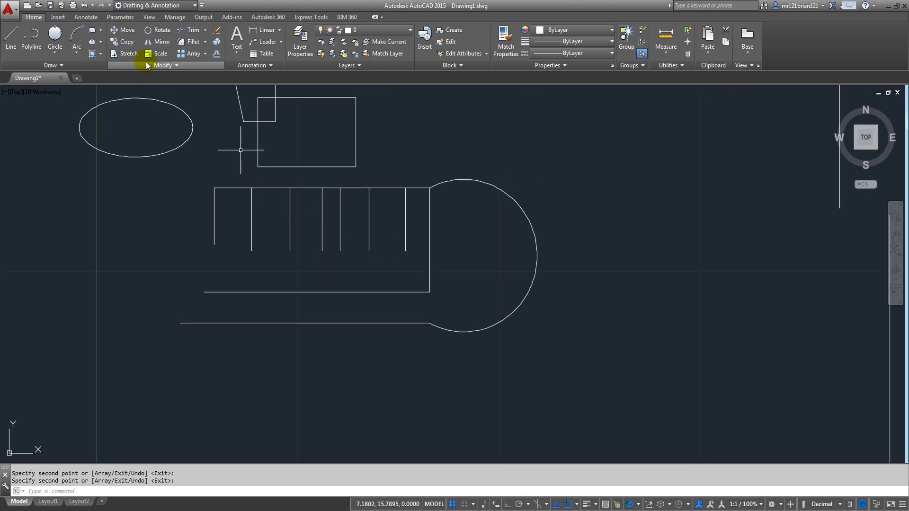
click(206, 29)
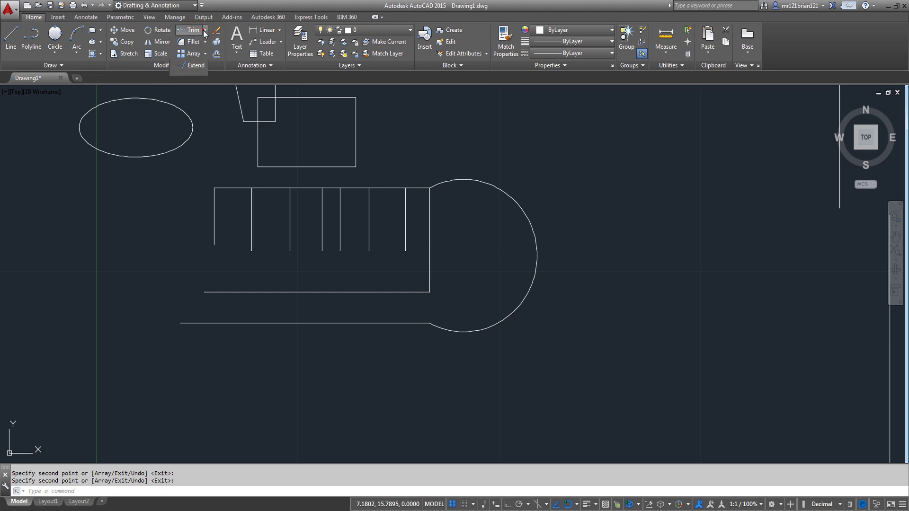
click(189, 66)
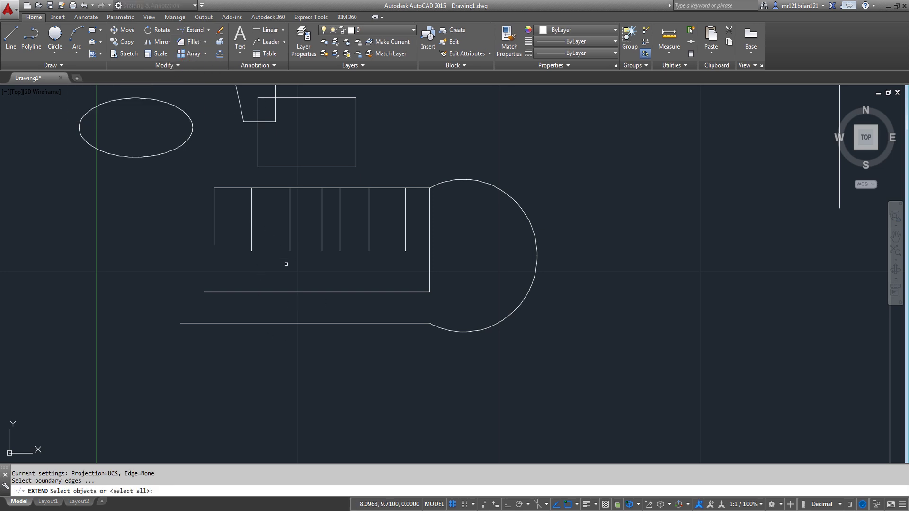
click(180, 30)
key(Return)
drag(281, 273, 222, 225)
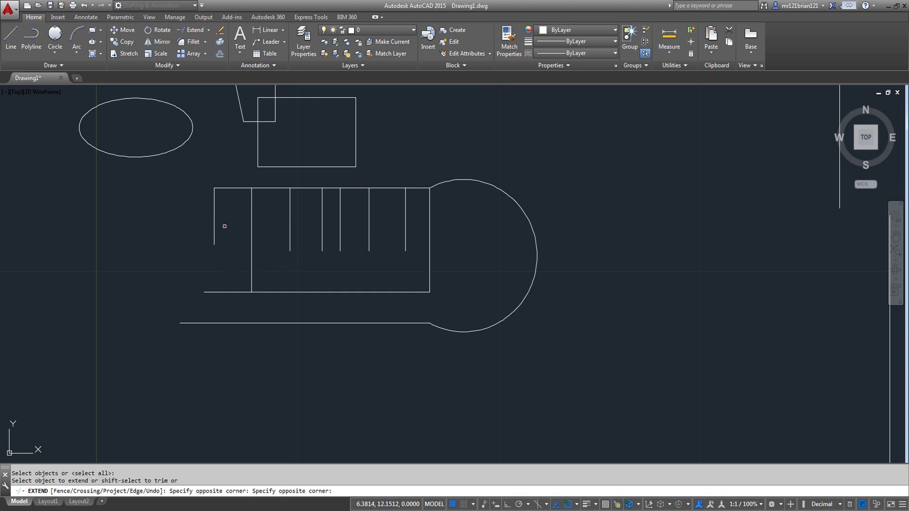
drag(290, 270, 282, 232)
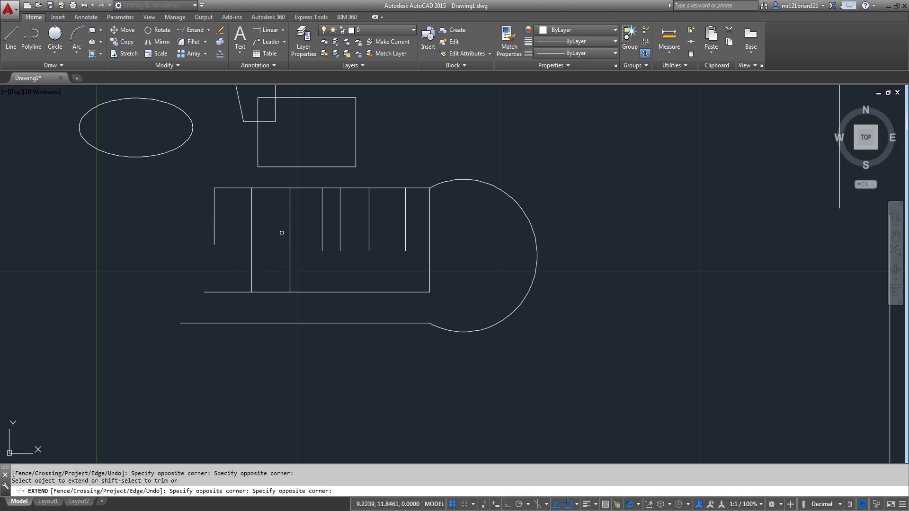
Extend the remaining short vertical lines, including the leftmost one, down to the same horizontal line
click(415, 259)
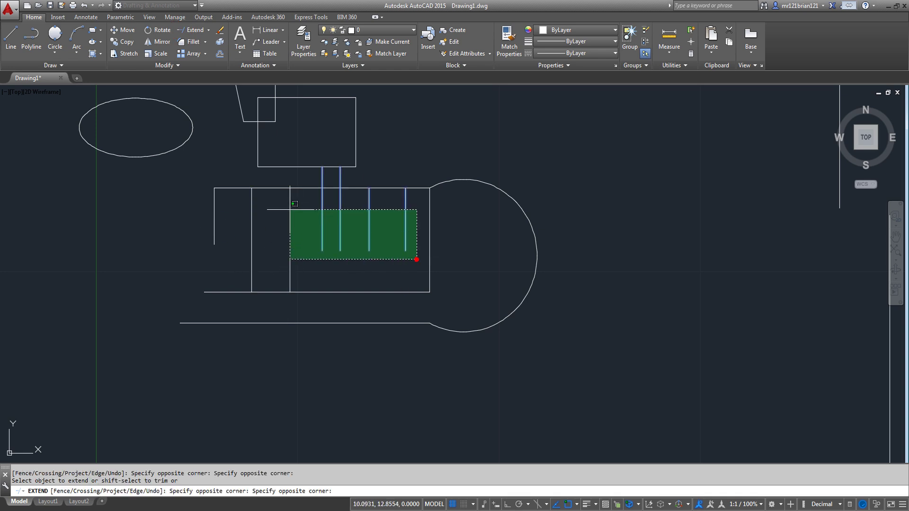
click(263, 229)
click(416, 259)
click(309, 242)
click(244, 235)
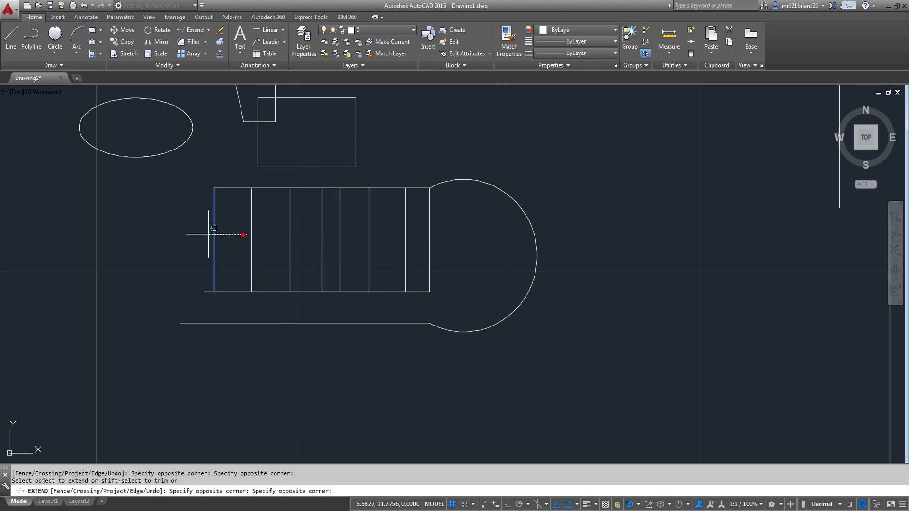
click(203, 243)
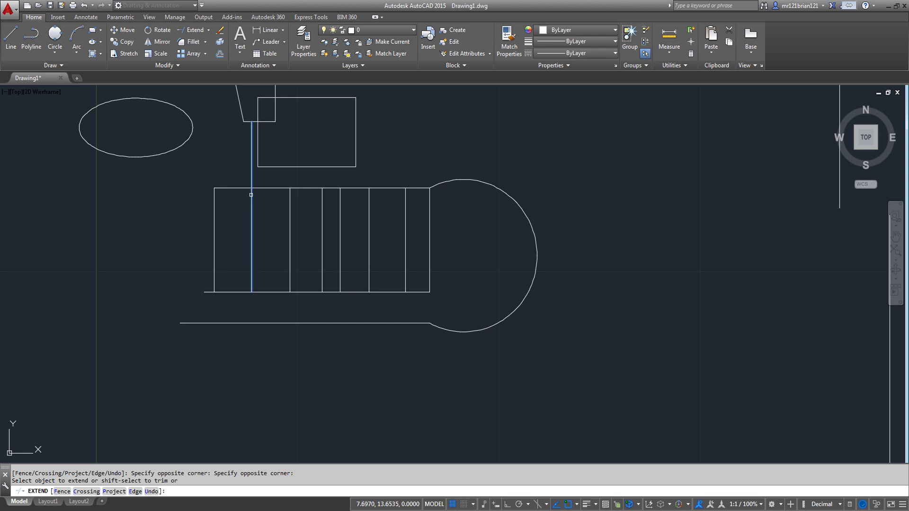
click(242, 120)
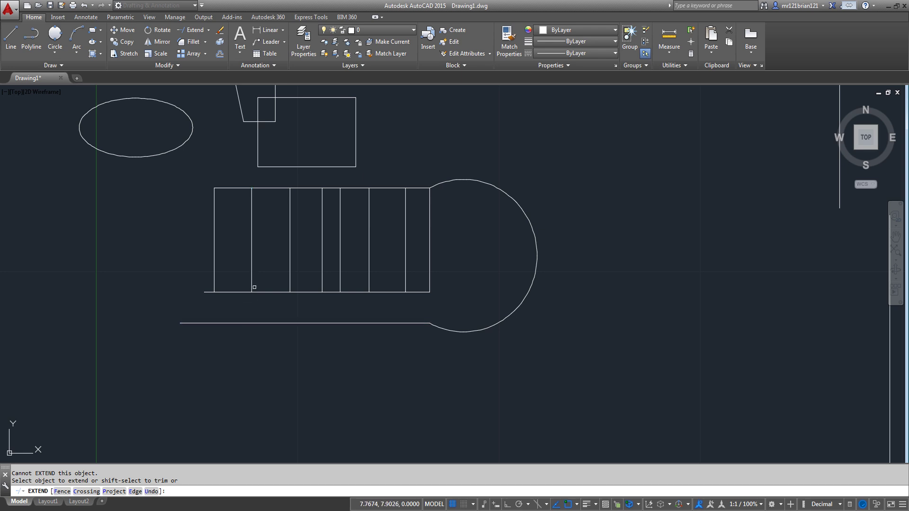
Undo all extensions of the short vertical lines and end the Extend command
middle_drag(300, 223, 298, 291)
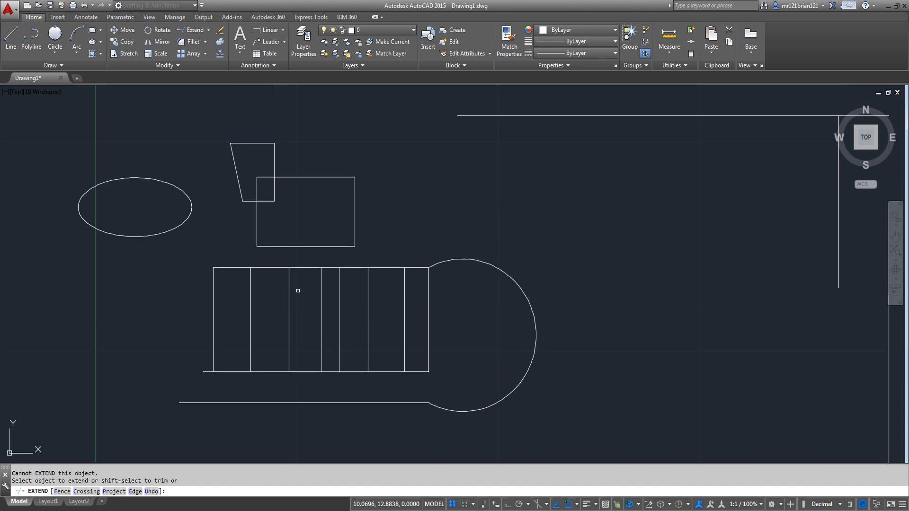
key(ctrl+z)
key(ctrl+z)
key(ctrl+z)
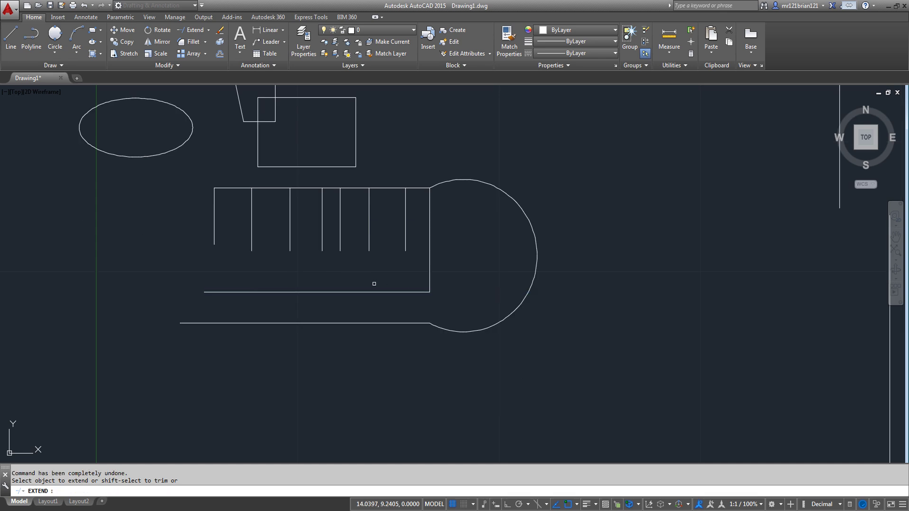
key(Return)
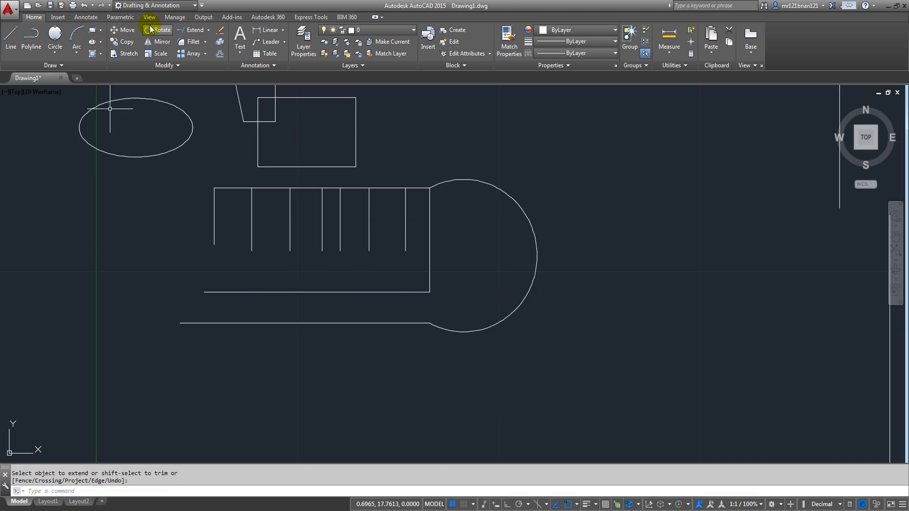
Extend all seven short vertical lines to the lowest horizontal line as the only boundary edge, and undo that extension
click(182, 30)
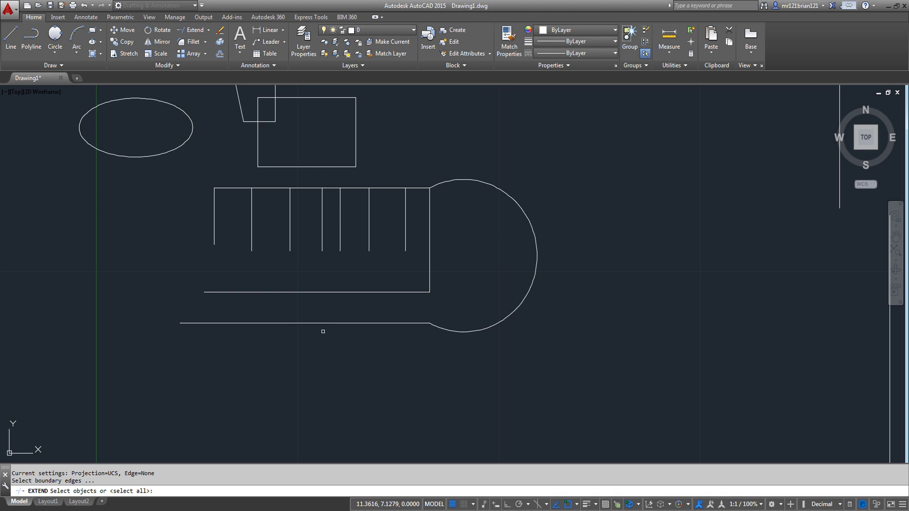
click(321, 324)
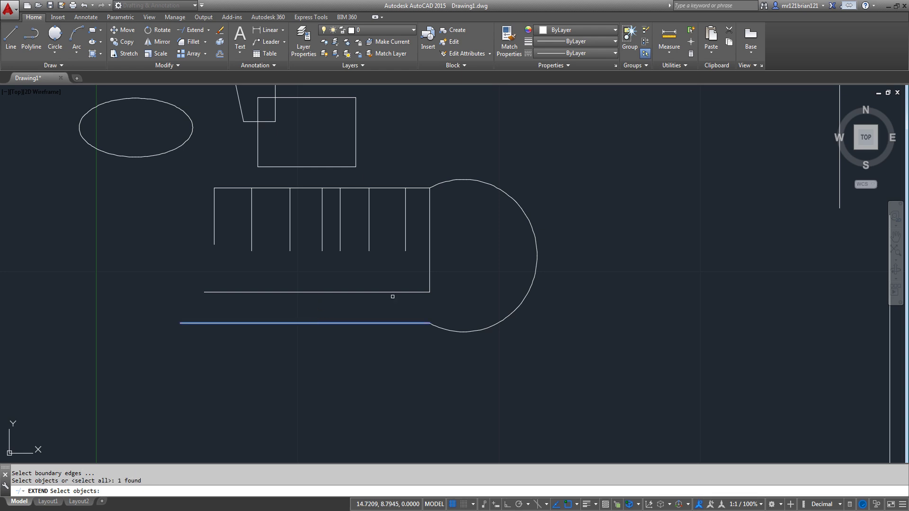
key(Return)
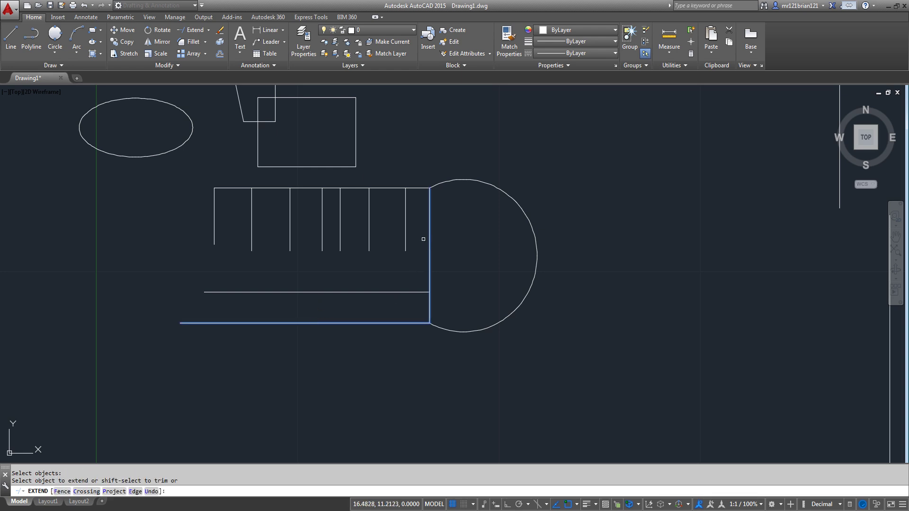
click(417, 233)
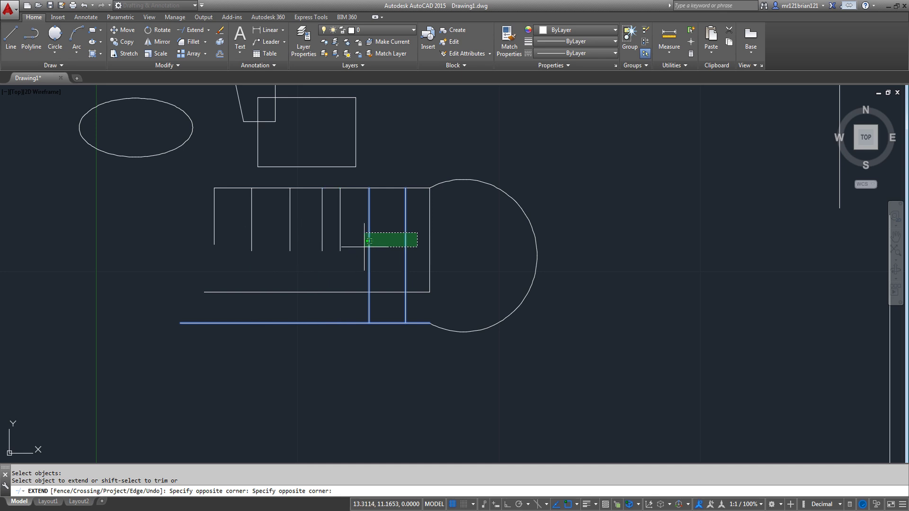
click(142, 235)
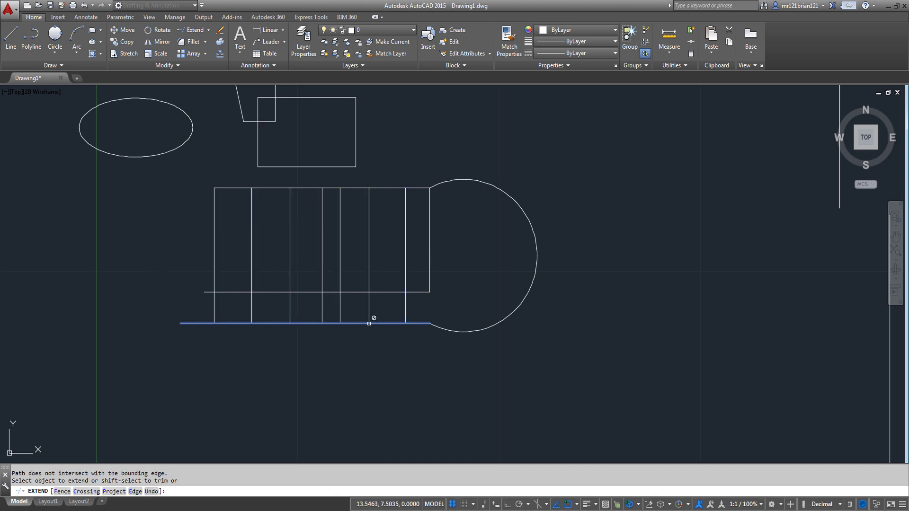
key(Escape)
key(ctrl+z)
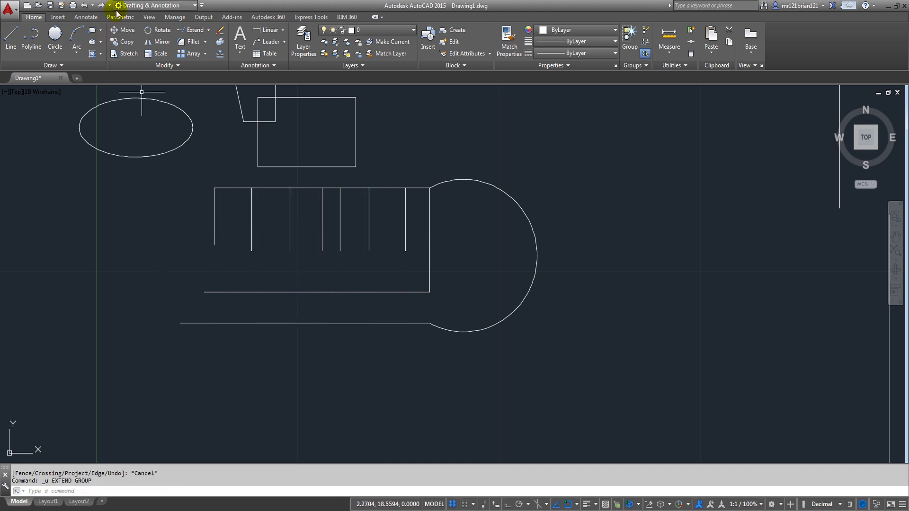
Extend all seven vertical lines in two passes to the middle and the lowest horizontal line, using all objects as boundary edges
click(188, 30)
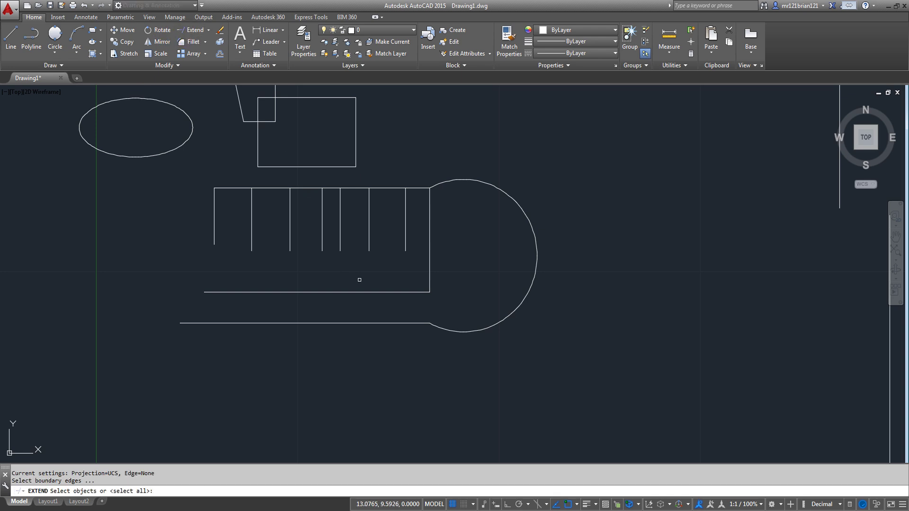
key(Return)
drag(418, 249, 201, 236)
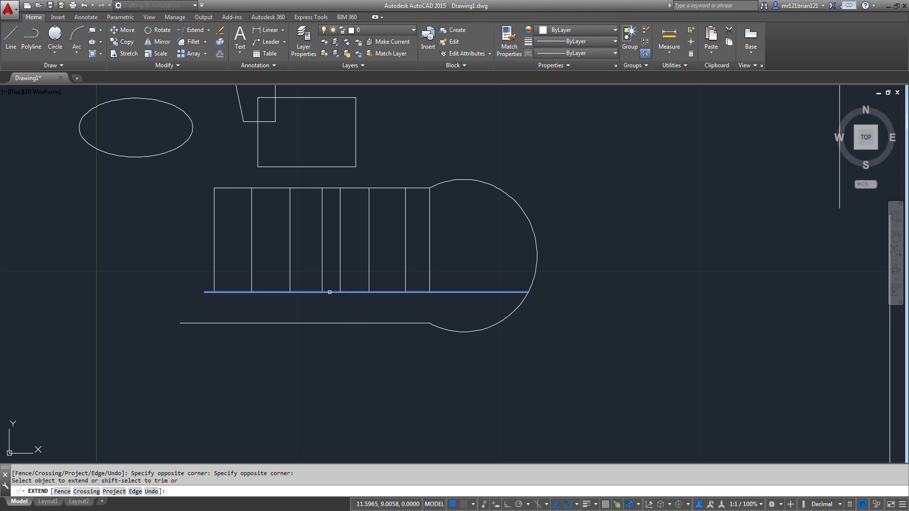
drag(416, 270, 152, 281)
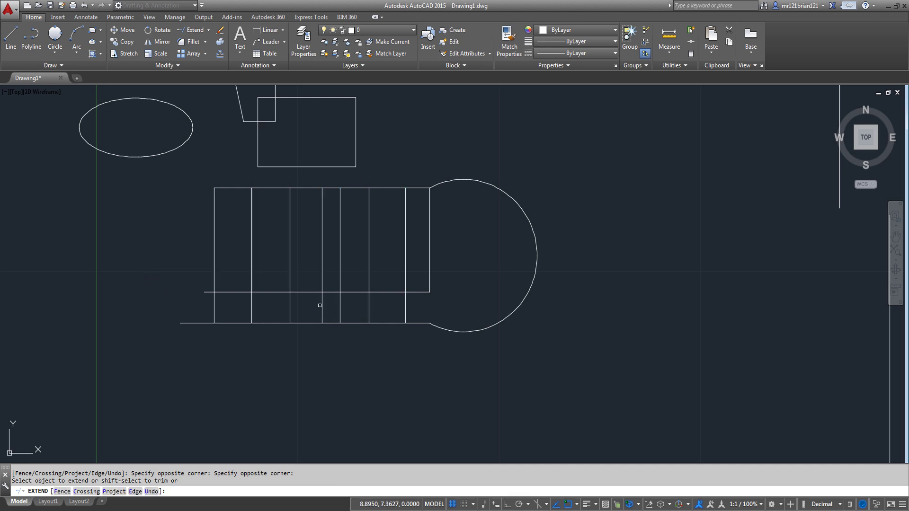
click(369, 274)
scroll(370, 274, down, 4)
key(Escape)
End the Extend command and place a multiline text box above and beside the drawn lines with the text "asdasdasd"
middle_drag(460, 270, 404, 272)
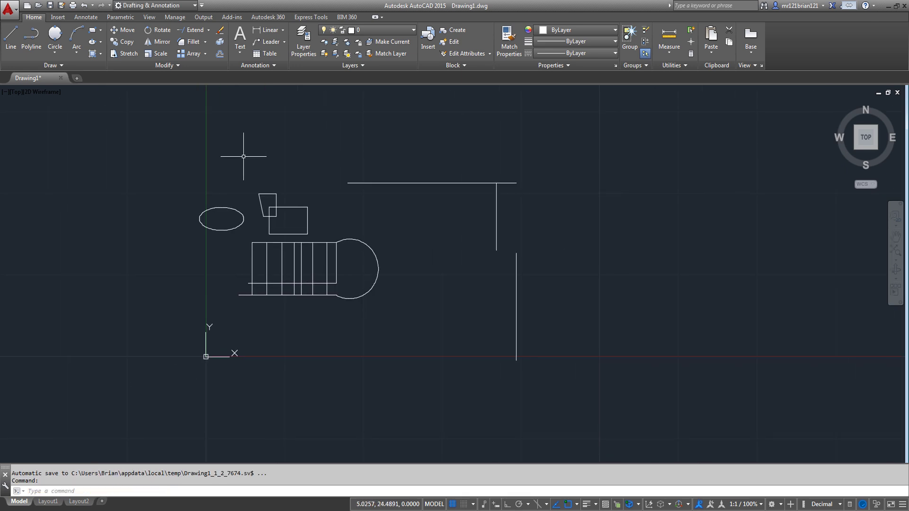
middle_drag(371, 115, 365, 134)
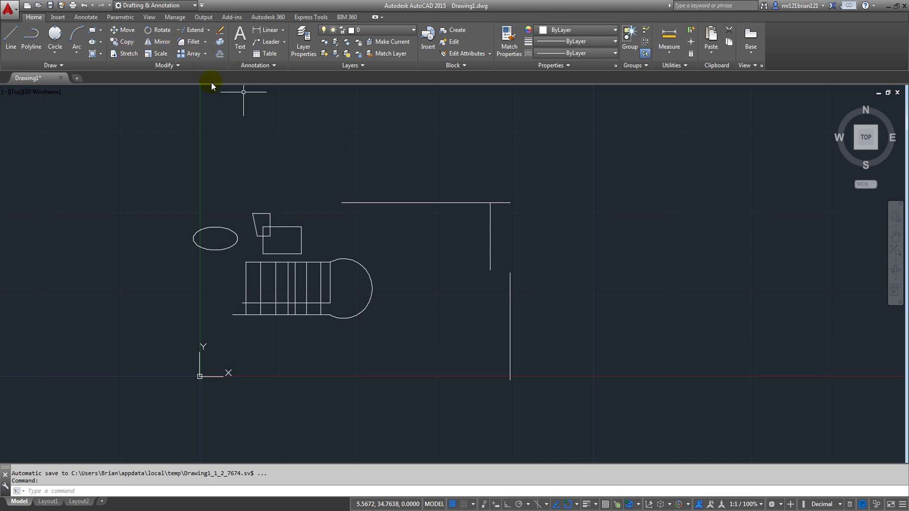
click(240, 36)
mouse_move(551, 148)
middle_down()
mouse_move(473, 205)
mouse_move(378, 186)
middle_up()
click(388, 183)
click(659, 322)
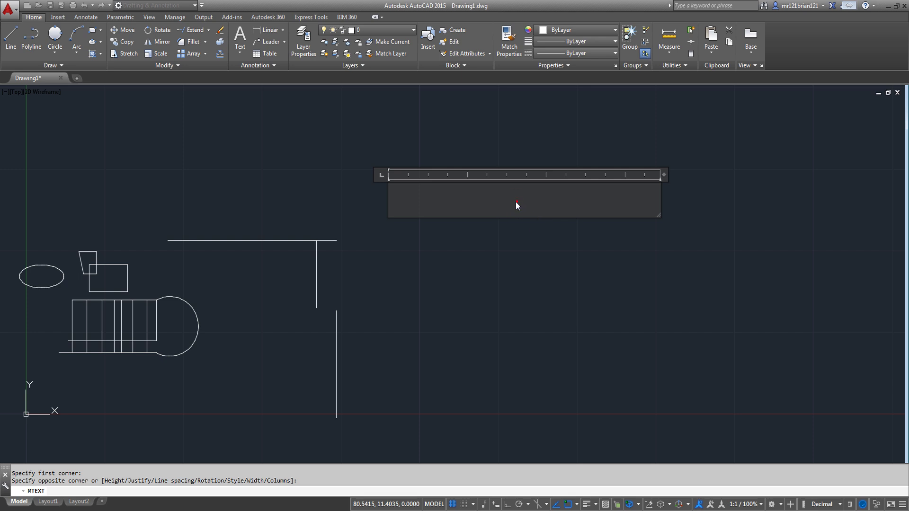
text(asdasdasd)
Select the text "asdasdasd", browse its font and colour choices, and try bold on it before switching bold off
drag(540, 201, 216, 190)
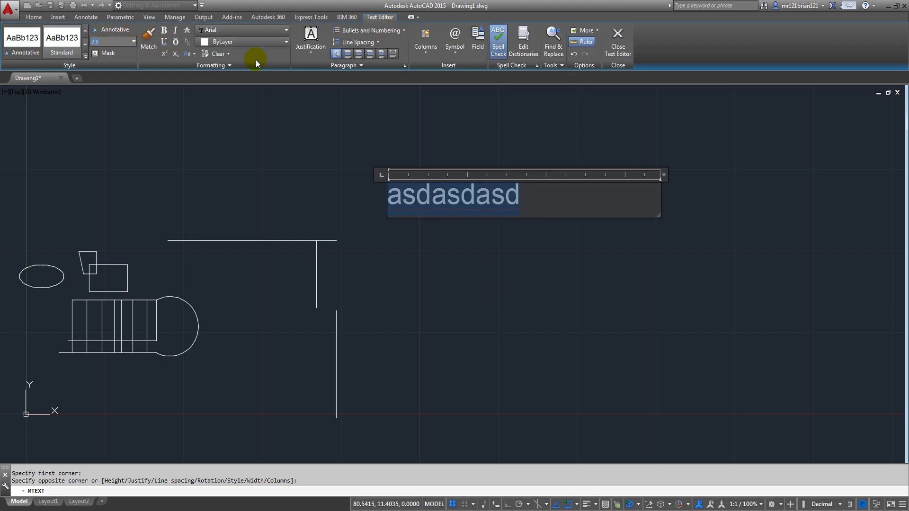
click(234, 42)
click(234, 29)
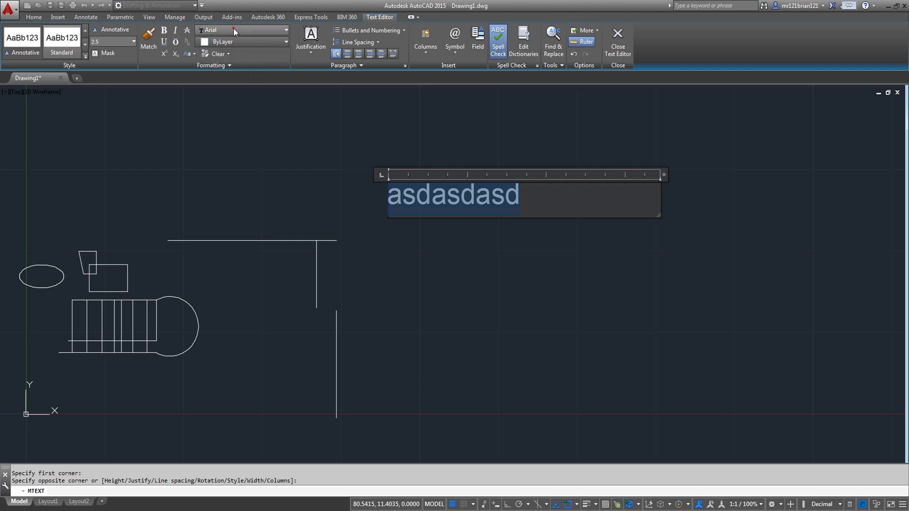
click(234, 29)
scroll(233, 67, down, 5)
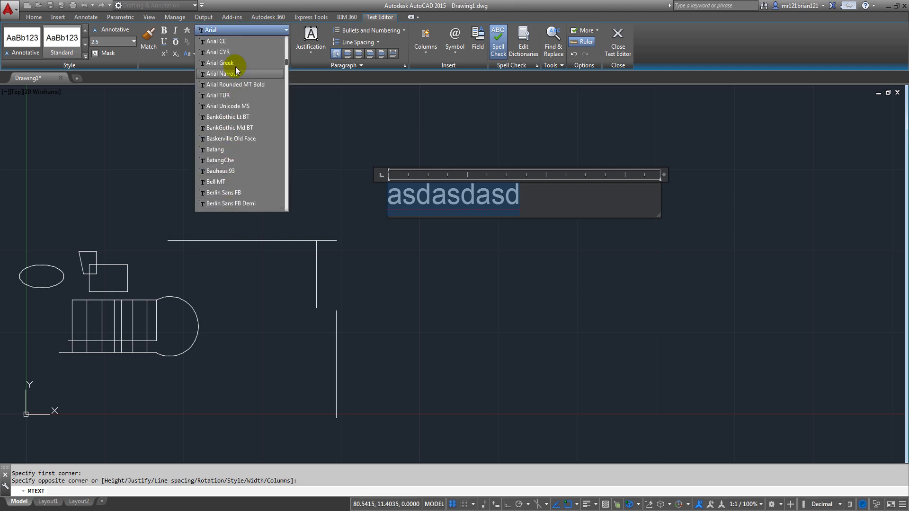
click(243, 32)
click(234, 41)
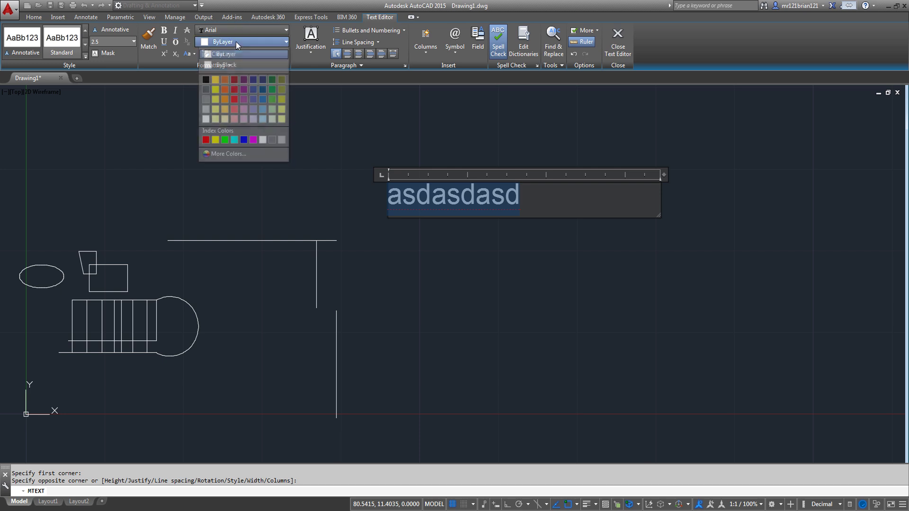
click(233, 42)
click(165, 31)
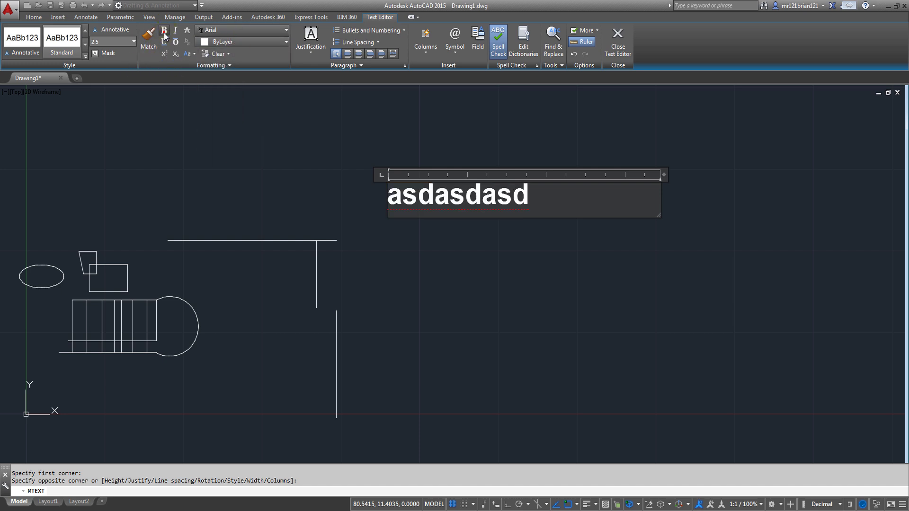
click(165, 35)
Finish editing the text and move it to the empty area above the ellipse and the rectangle
click(263, 126)
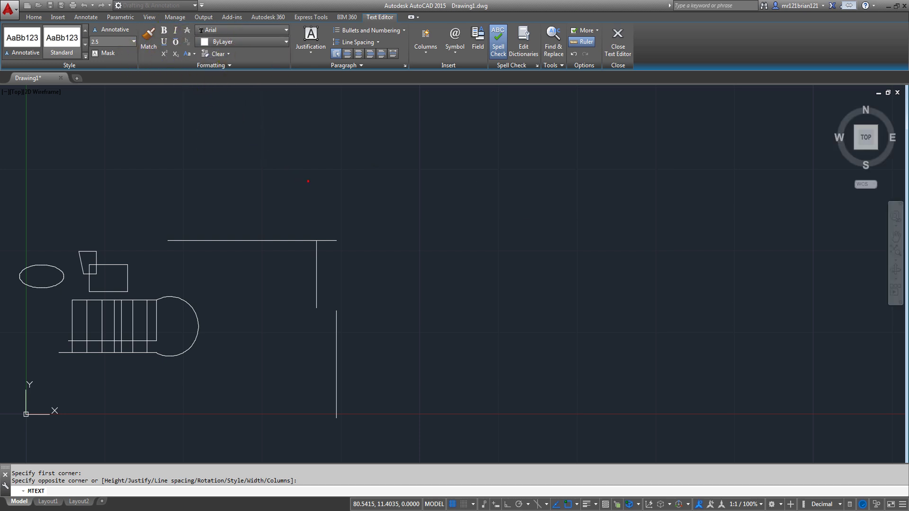
scroll(406, 182, down, 3)
scroll(364, 217, up, 4)
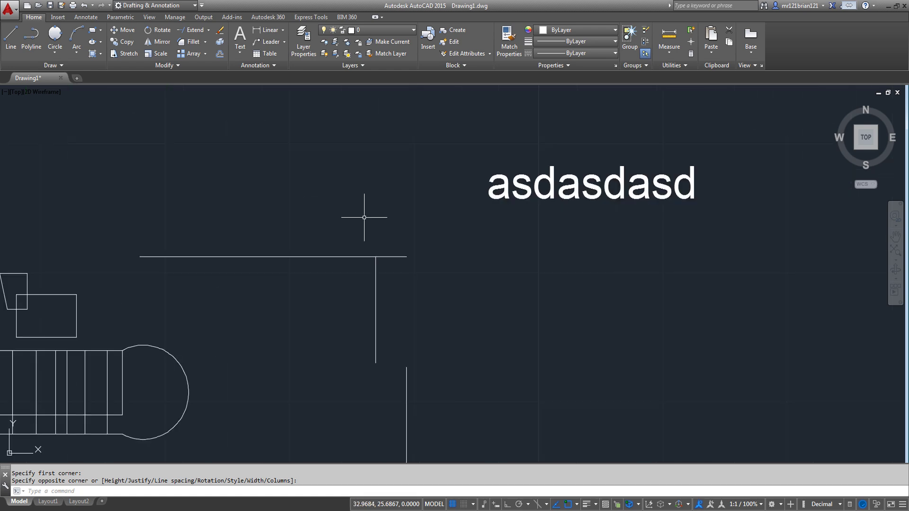
click(537, 152)
click(481, 223)
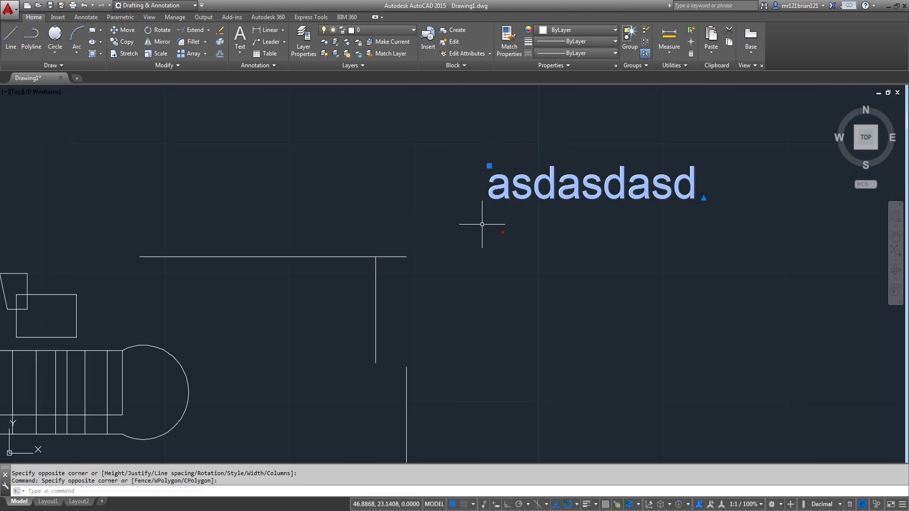
click(123, 30)
click(618, 217)
scroll(618, 217, down, 4)
scroll(370, 274, up, 4)
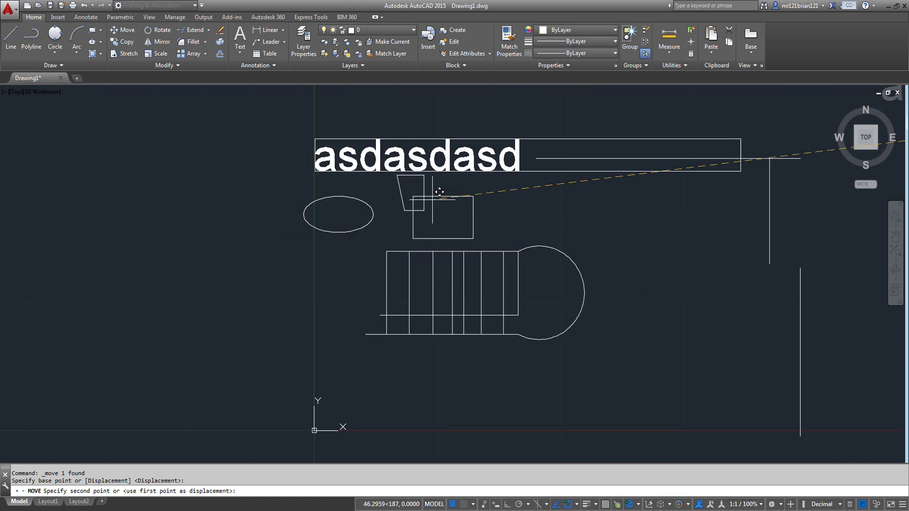
click(466, 173)
middle_drag(463, 174, 387, 248)
Reopen the text "asdasdasd" for editing, reduce its text height and close the editor
click(375, 187)
click(302, 224)
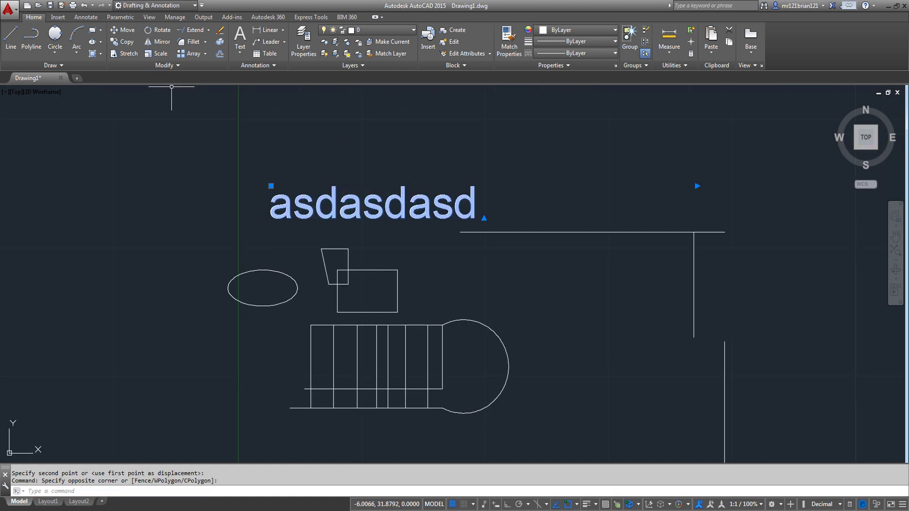
double_click(321, 209)
click(318, 207)
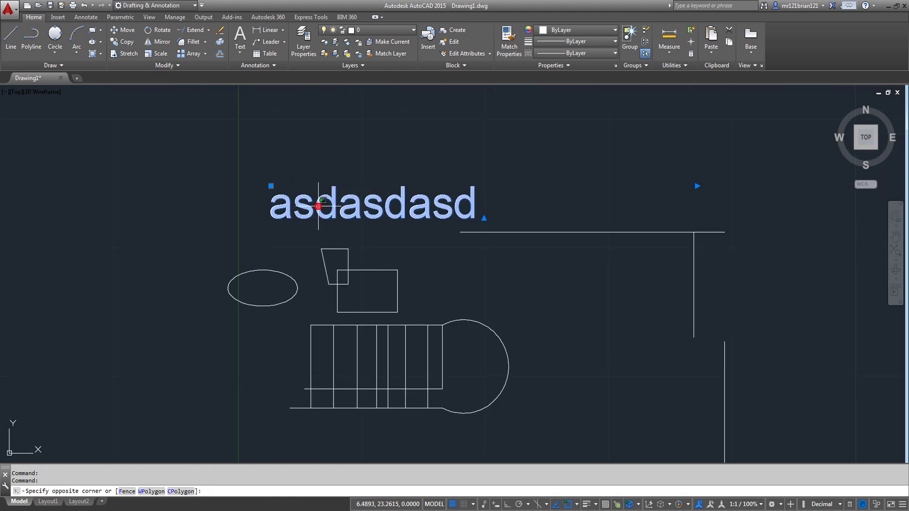
click(318, 206)
click(318, 206)
click(318, 206)
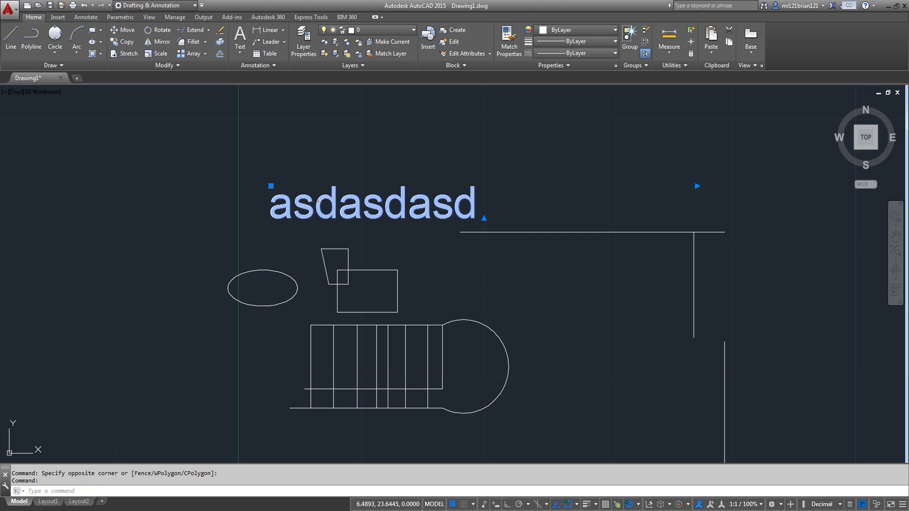
double_click(318, 206)
click(110, 41)
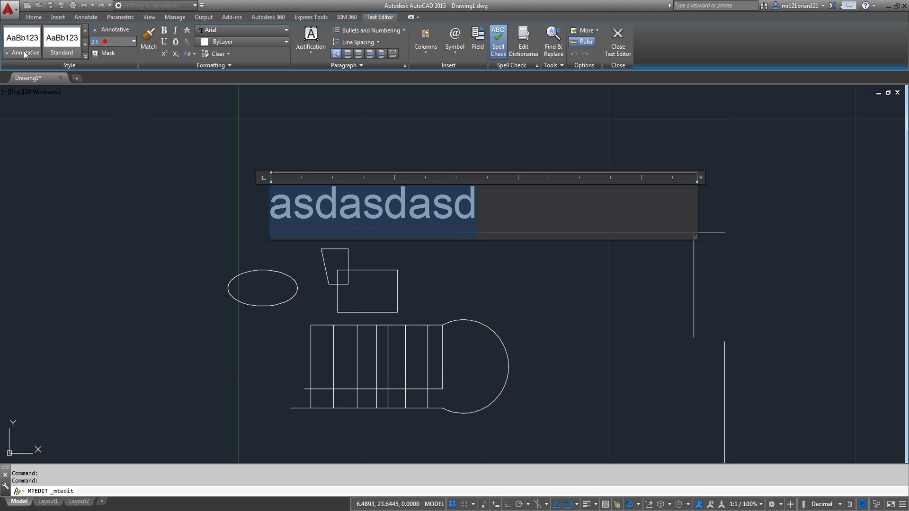
click(147, 175)
Scale the text down freehand from a base point at the start of its first letter
drag(335, 203, 304, 222)
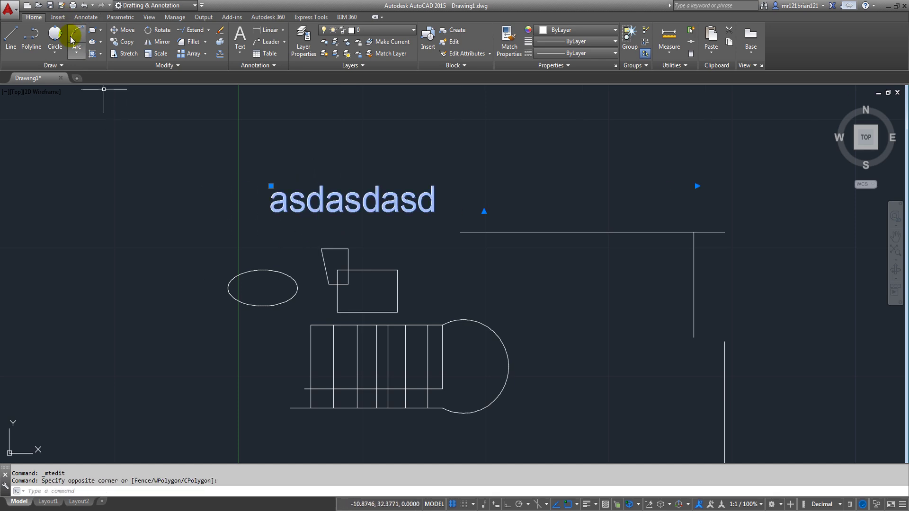
click(156, 54)
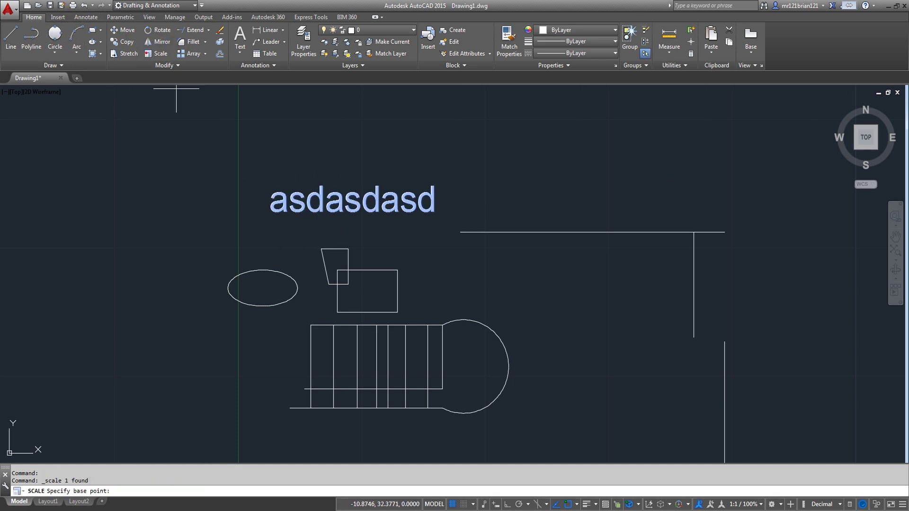
click(269, 201)
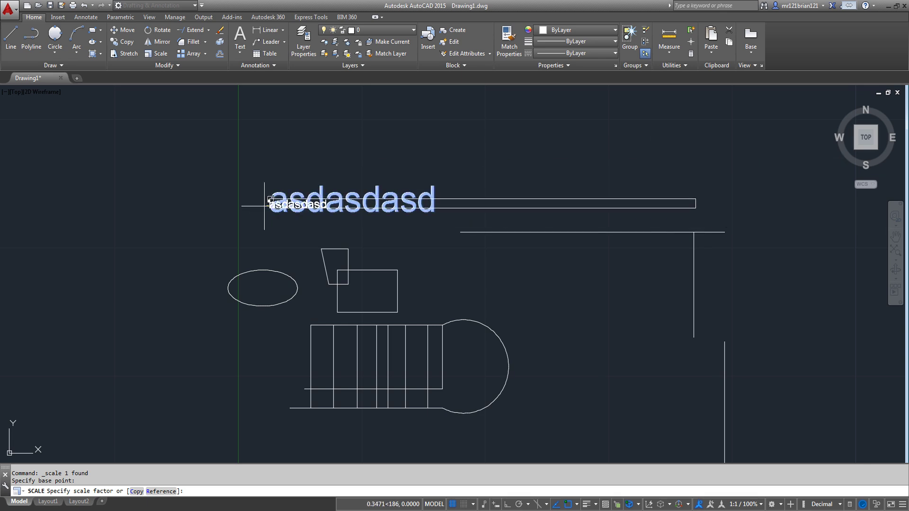
click(261, 208)
mouse_move(262, 252)
middle_down()
mouse_move(358, 316)
mouse_move(370, 353)
middle_up()
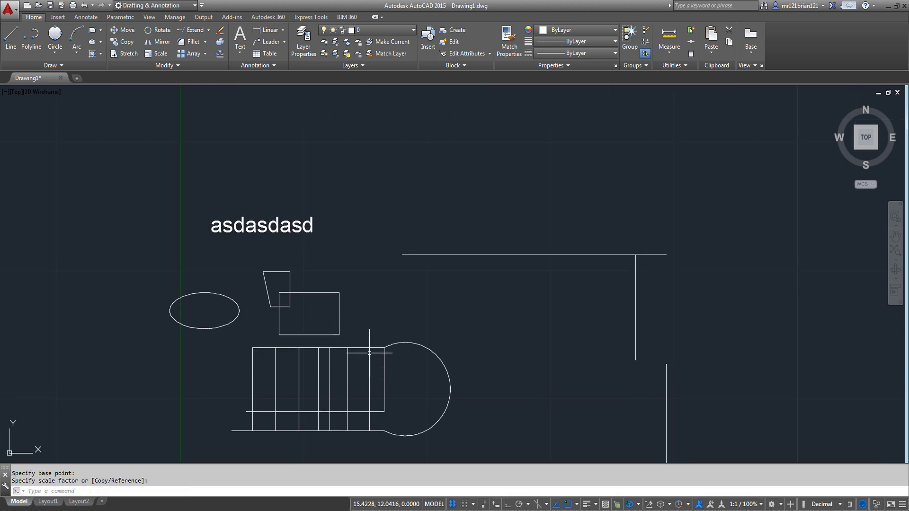
Add a linear dimension to the long upper horizontal line, placing the dimension line above it
click(267, 30)
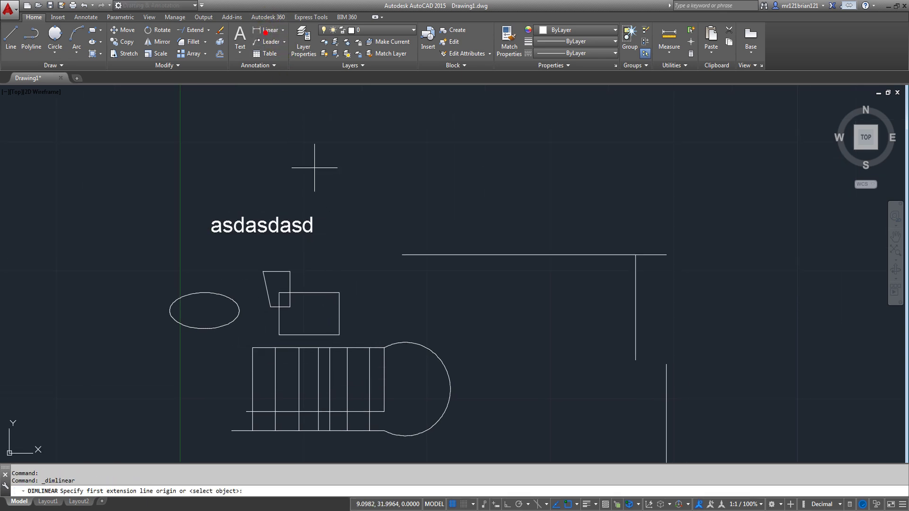
click(402, 255)
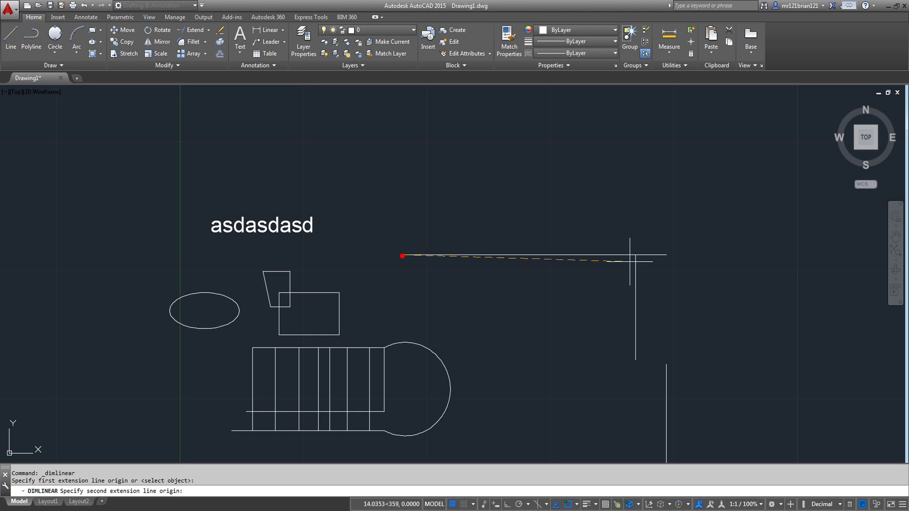
click(666, 255)
click(533, 192)
middle_drag(594, 233, 397, 204)
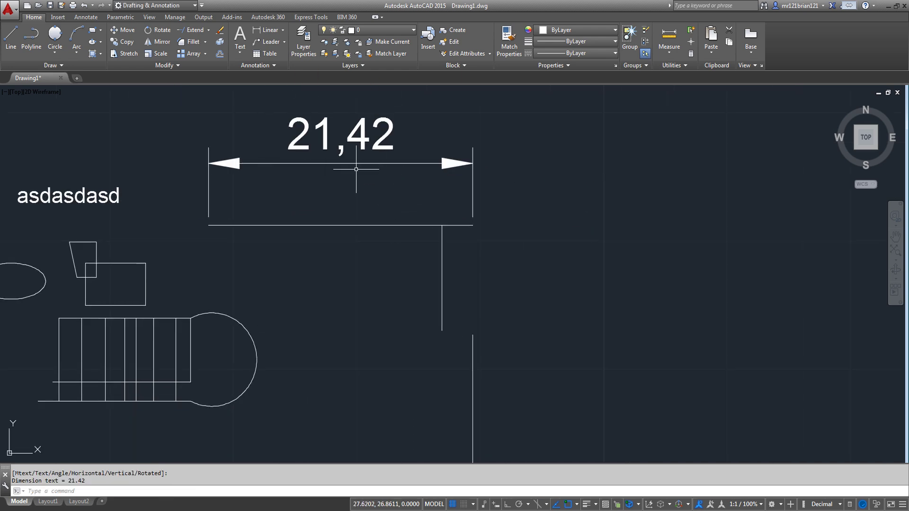
Erase all objects in the drawing, including the text and the dimension
scroll(360, 175, down, 2)
middle_drag(266, 180, 322, 235)
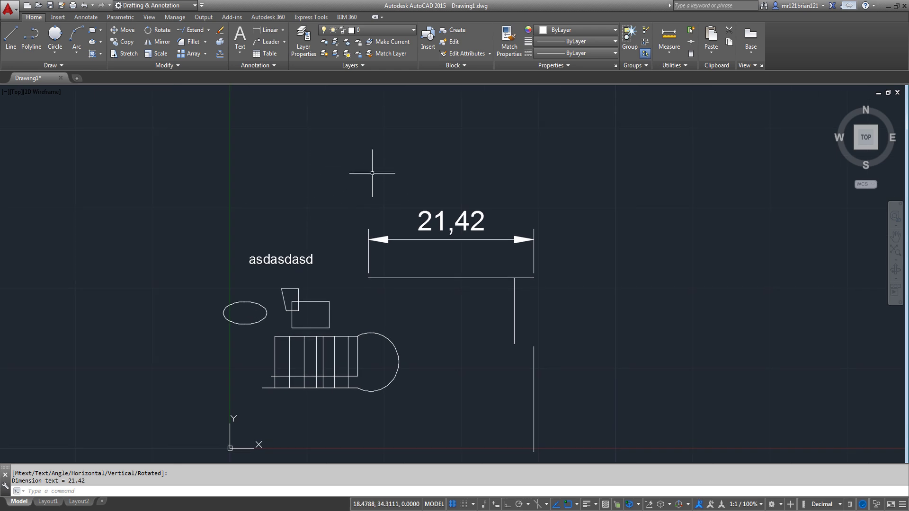
middle_drag(526, 332, 526, 330)
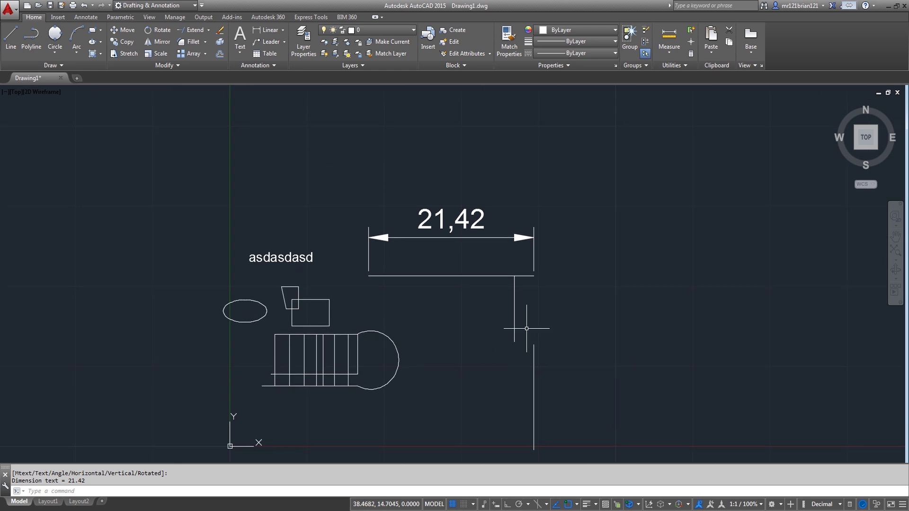
scroll(313, 150, down, 2)
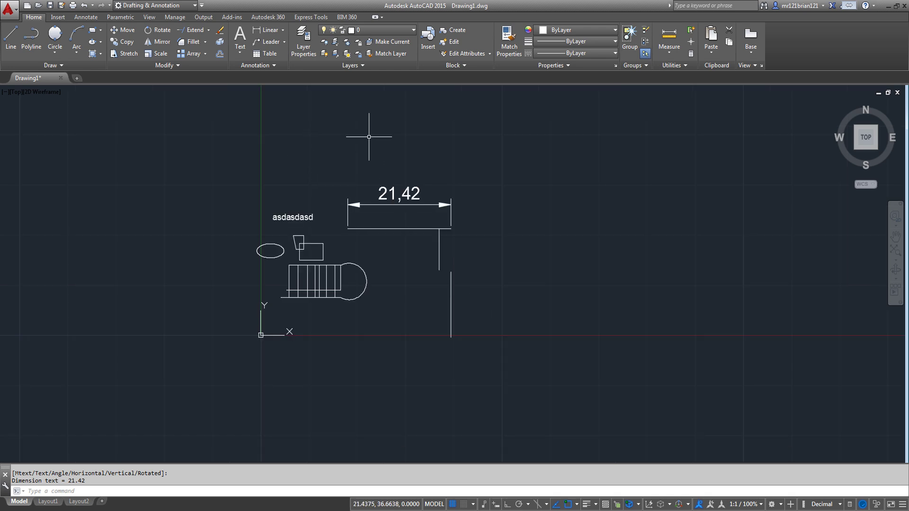
click(520, 147)
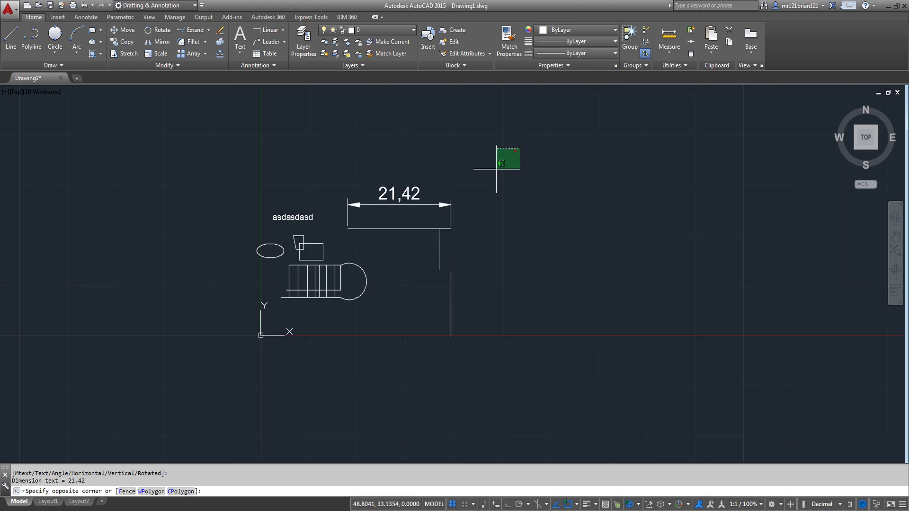
click(246, 327)
key(Delete)
mouse_move(314, 321)
middle_down()
mouse_move(397, 217)
mouse_move(281, 243)
mouse_move(249, 347)
middle_up()
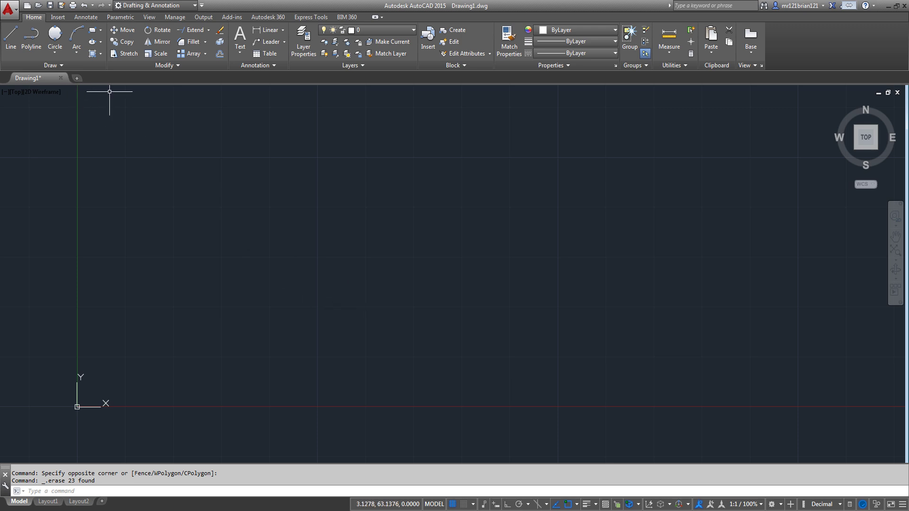
Draw a horizontal line 8 units long with Ortho mode on, and end the Line command
click(11, 39)
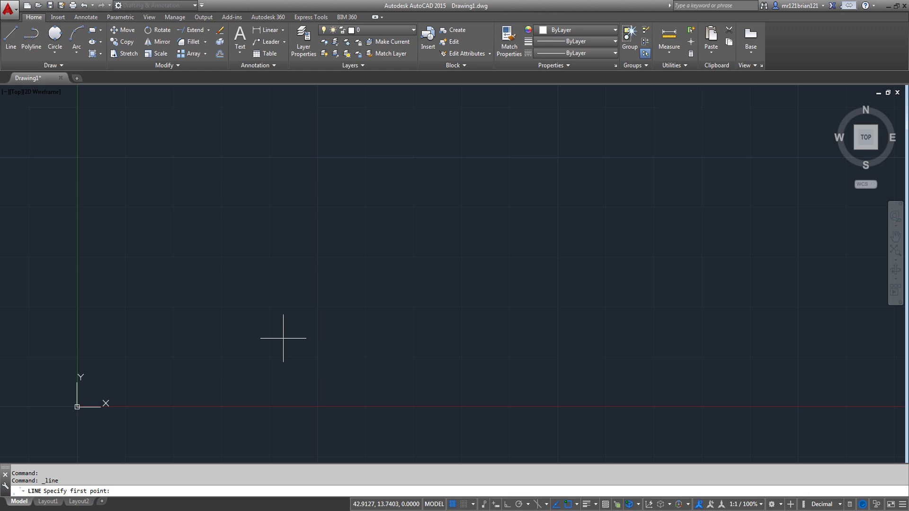
click(233, 342)
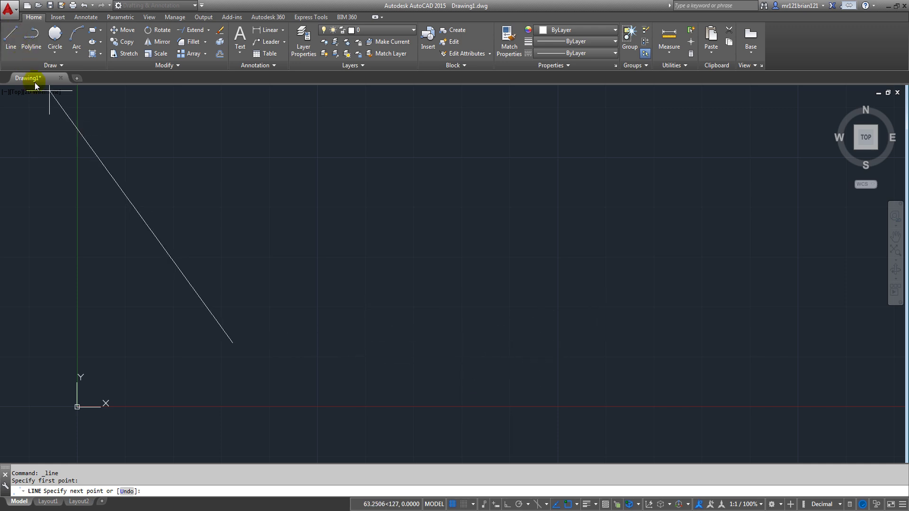
click(6, 56)
click(284, 321)
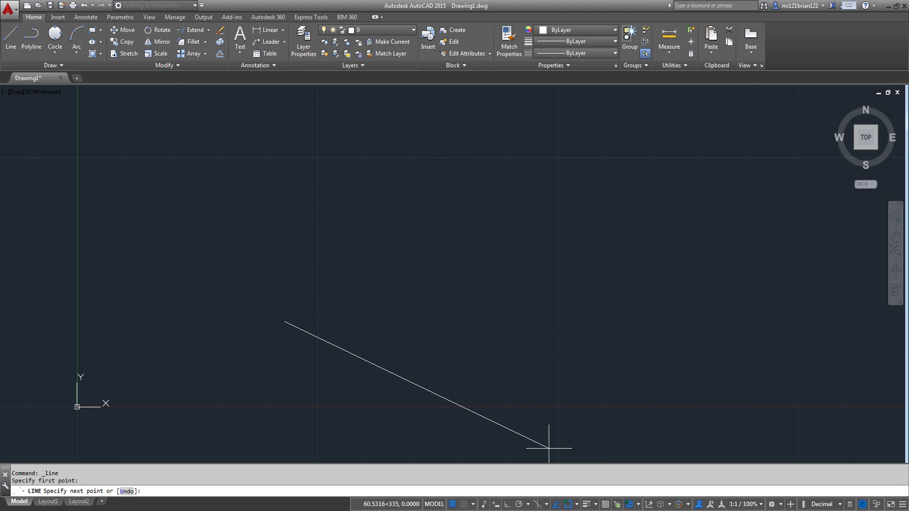
click(507, 505)
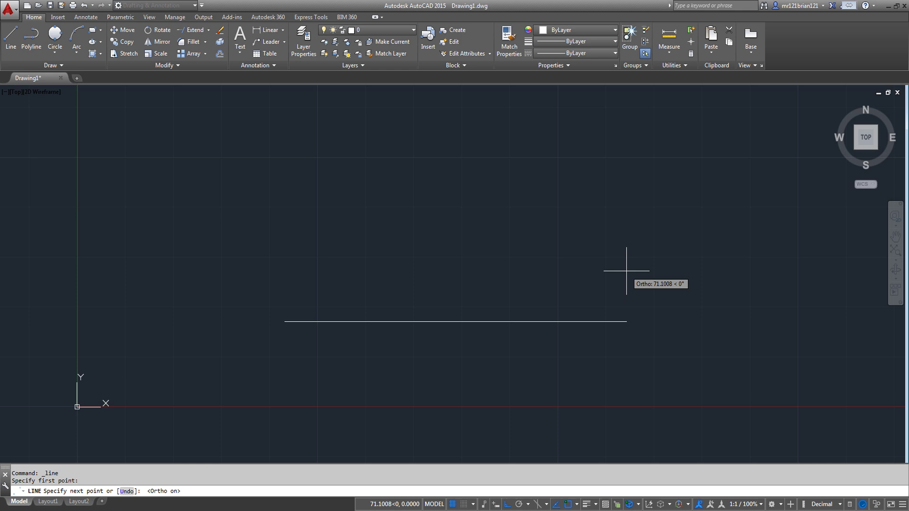
text(8)
key(Return)
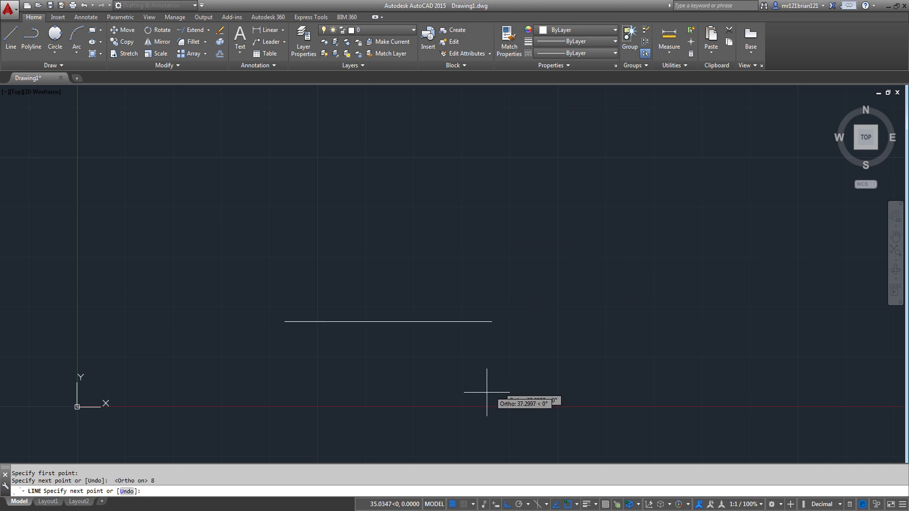
scroll(312, 334, up, 5)
scroll(399, 303, down, 8)
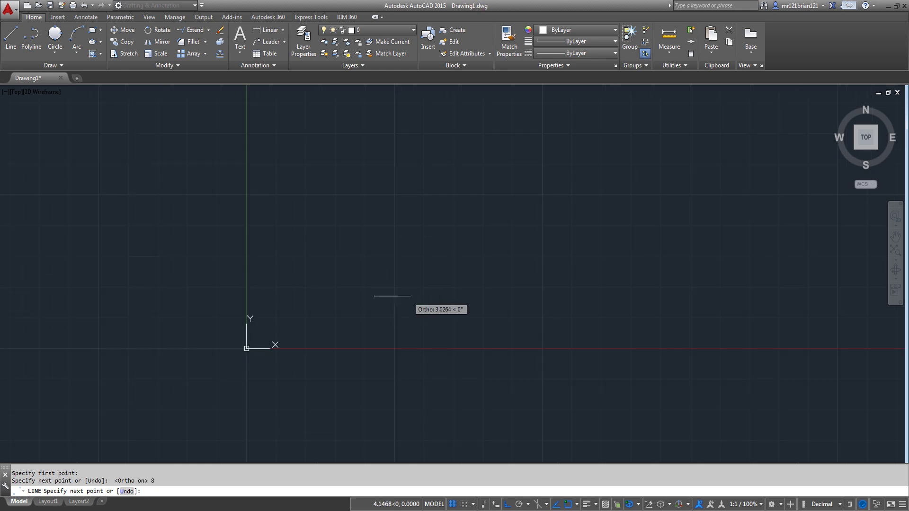
scroll(242, 248, down, 8)
key(Return)
scroll(348, 269, down, 1)
middle_drag(349, 268, 300, 368)
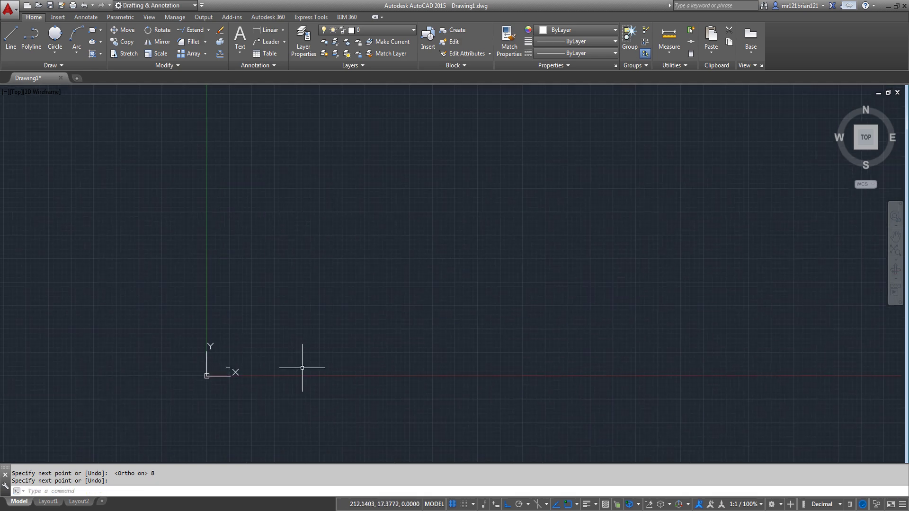
Draw a horizontal line 1 unit long just above and to the right of the origin, and end the Line command
scroll(259, 344, down, 3)
middle_drag(109, 395, 278, 344)
scroll(410, 361, down, 2)
scroll(90, 402, up, 2)
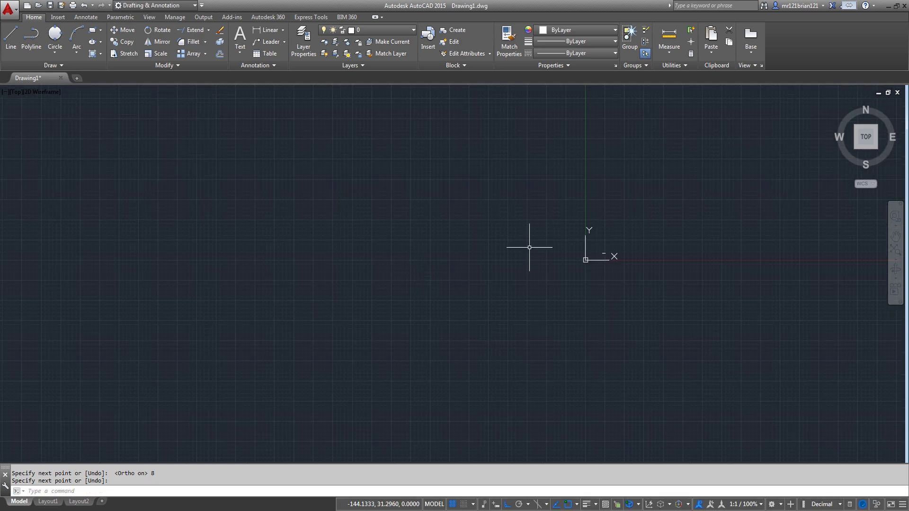
middle_drag(663, 227, 0, 420)
scroll(106, 367, up, 2)
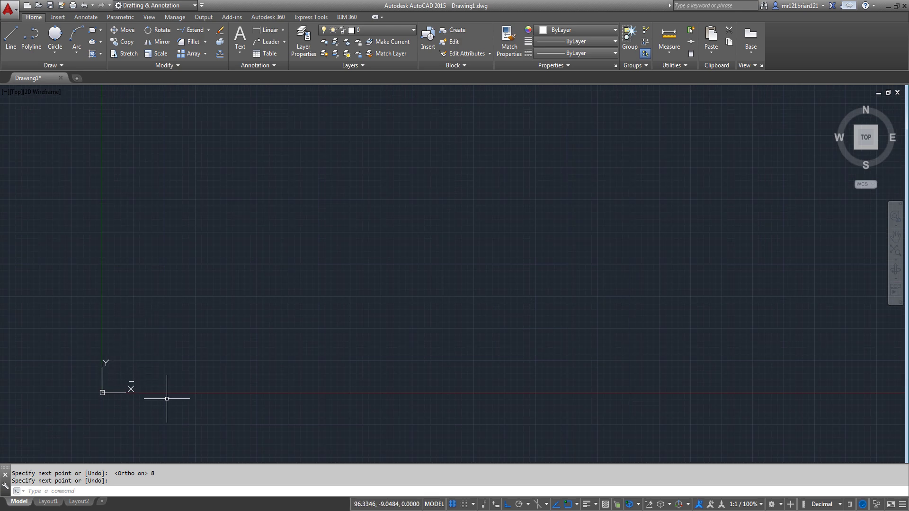
key(Return)
click(122, 347)
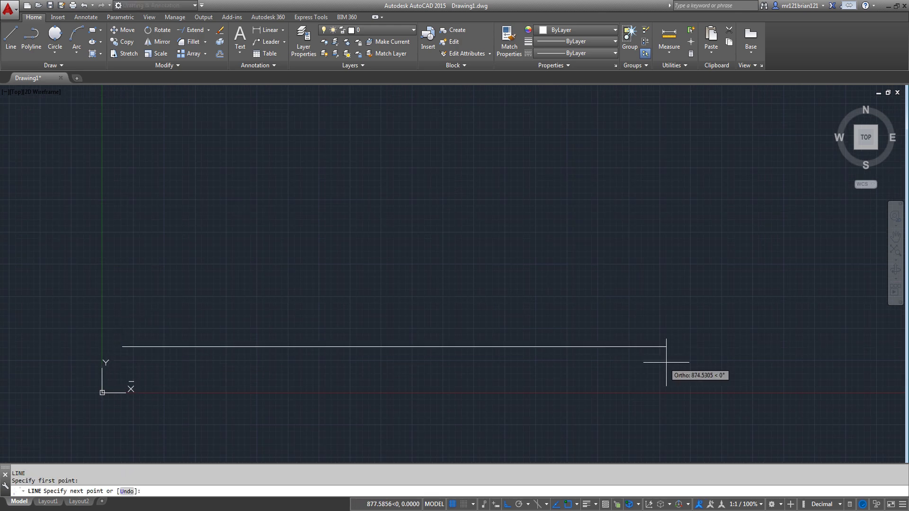
text(1)
key(Return)
key(Return)
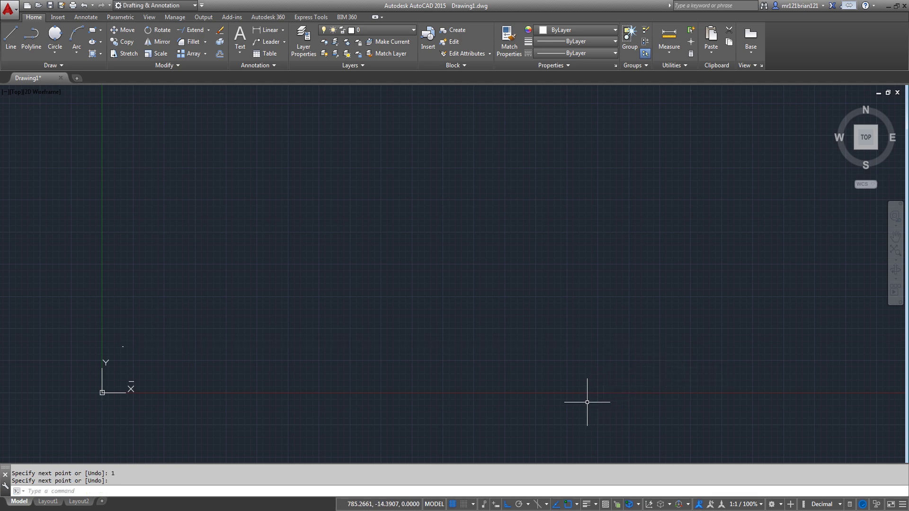
Erase the 1-unit line near the origin, selecting it with a crossing window
scroll(121, 382, up, 12)
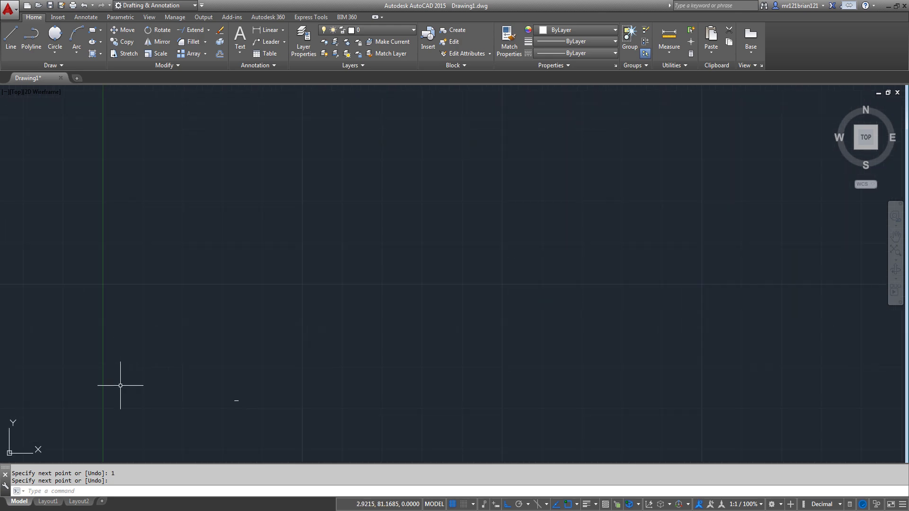
middle_drag(211, 350, 373, 312)
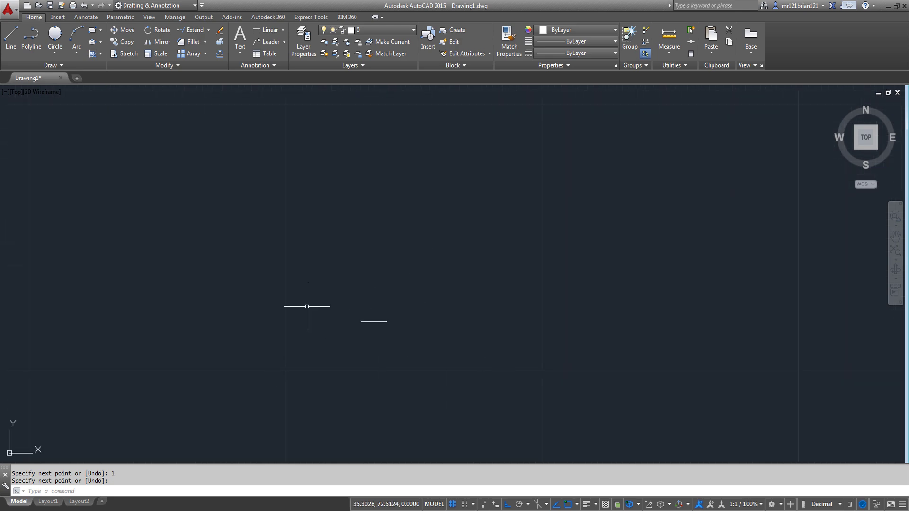
click(413, 222)
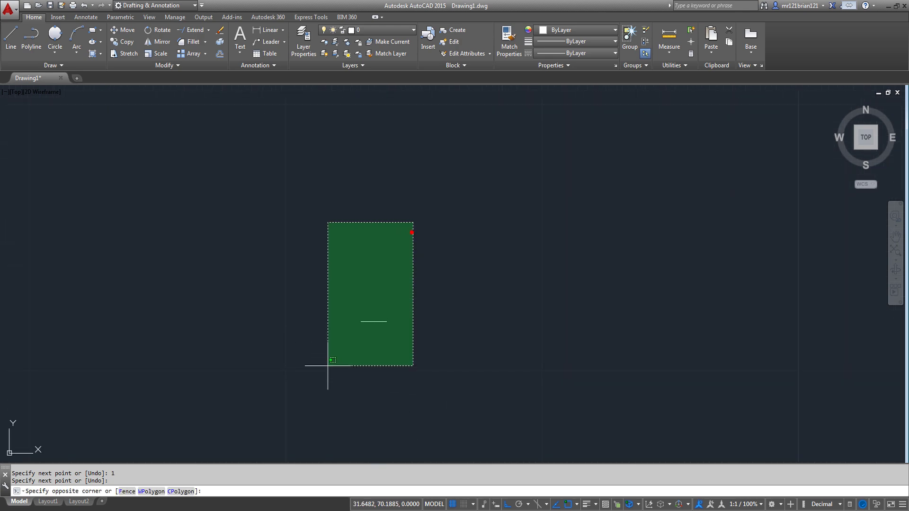
click(327, 367)
scroll(368, 236, down, 8)
mouse_move(398, 330)
middle_down()
mouse_move(379, 271)
mouse_move(371, 198)
middle_up()
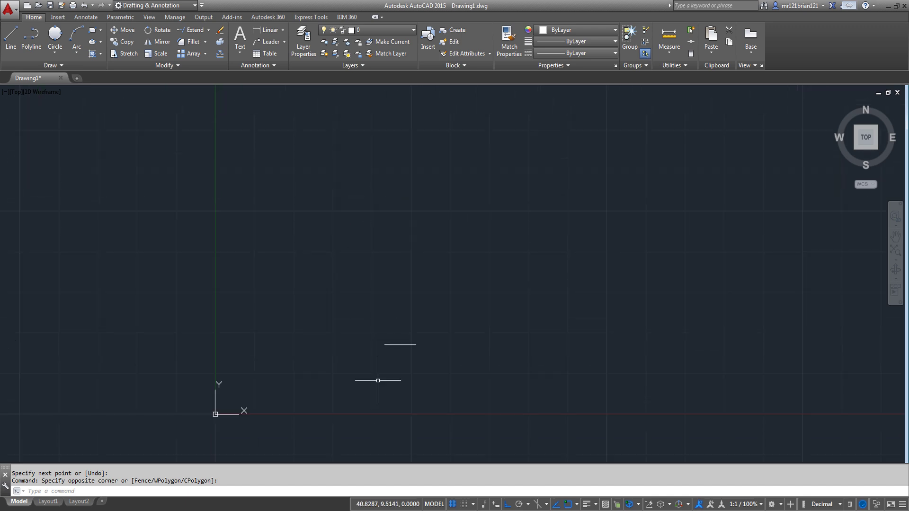
key(Delete)
scroll(379, 379, up, 3)
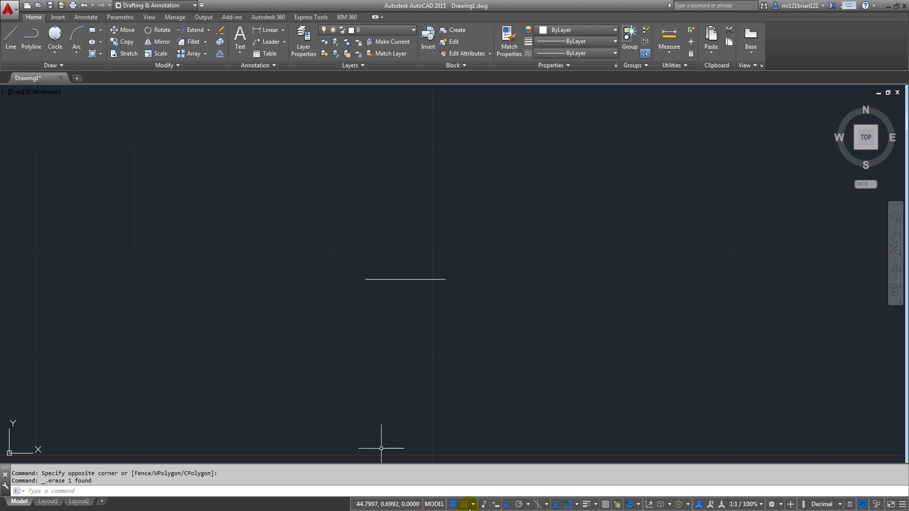
Toggle the grid display and snap mode on and off, leaving both switched off
click(452, 505)
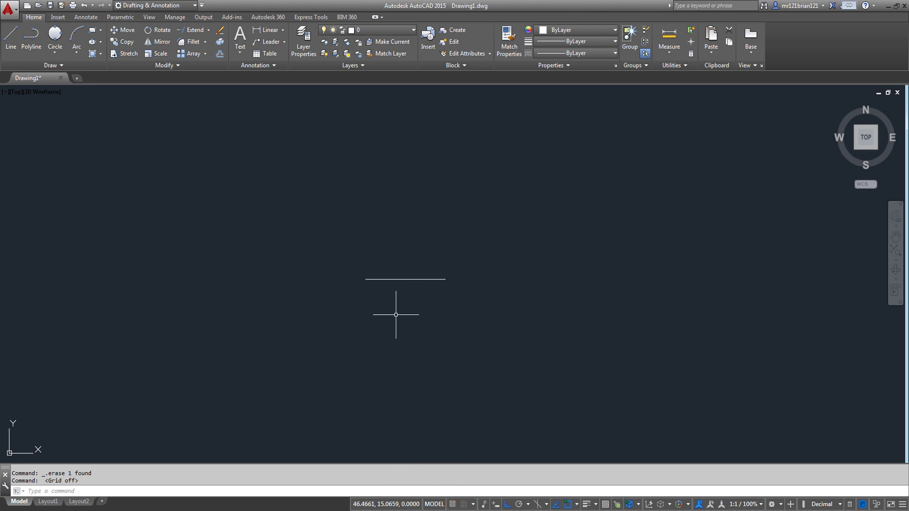
click(462, 505)
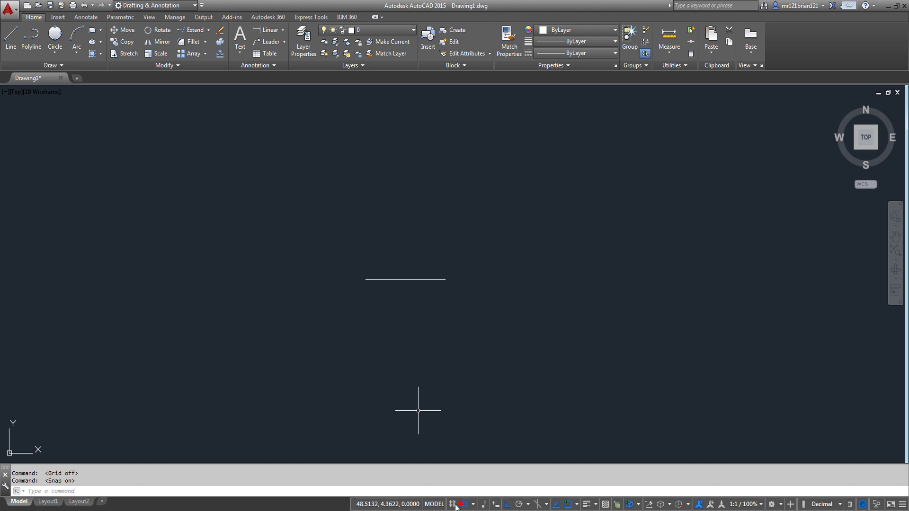
click(453, 504)
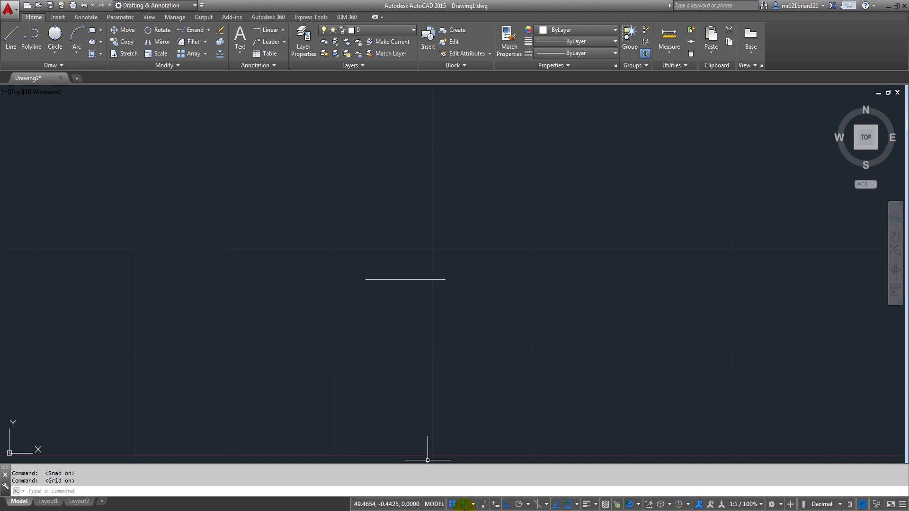
click(462, 505)
click(452, 504)
Complete a rectangle on the 8-unit line by drawing 4 units up from its right end, 8 units left, and back to its left end
middle_drag(395, 255, 395, 270)
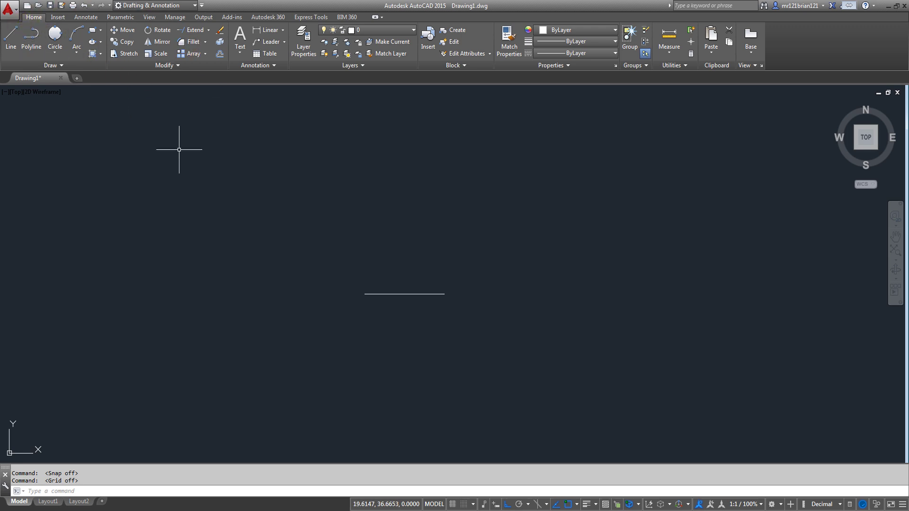
scroll(418, 298, up, 2)
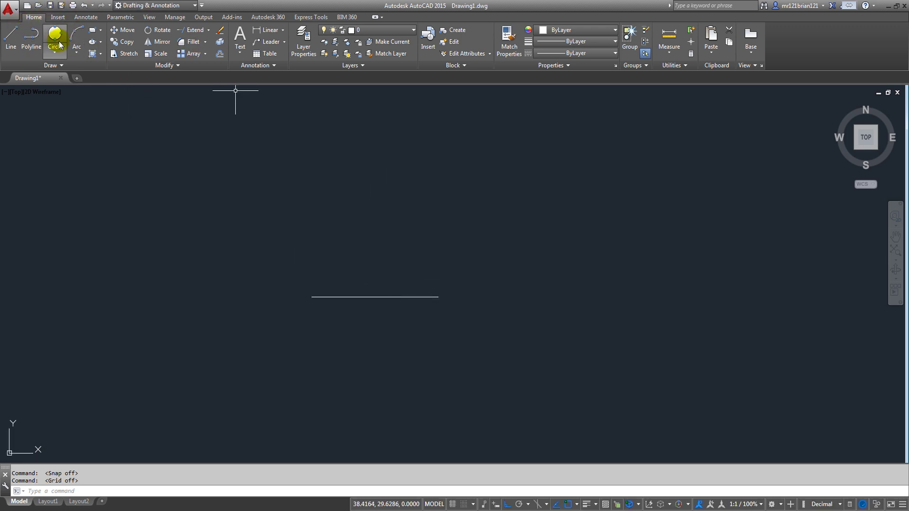
click(11, 37)
click(438, 297)
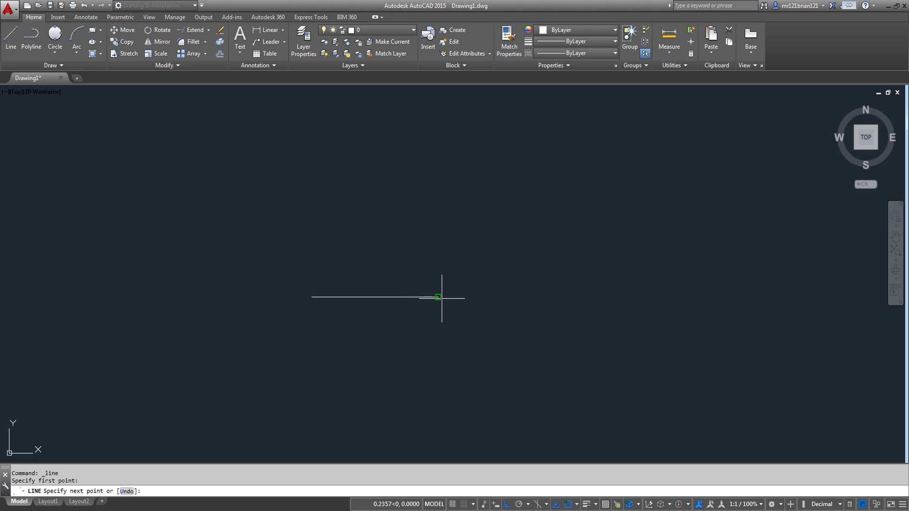
text(4)
key(Return)
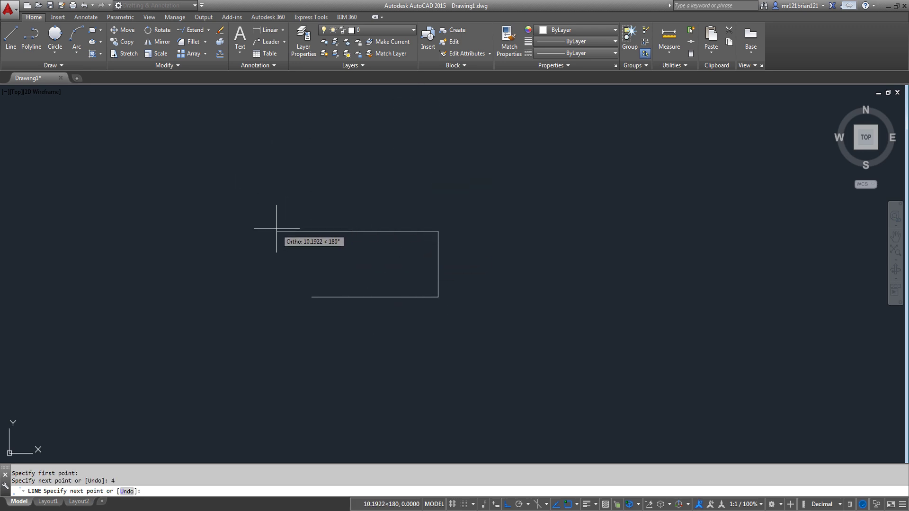
text(8)
key(Return)
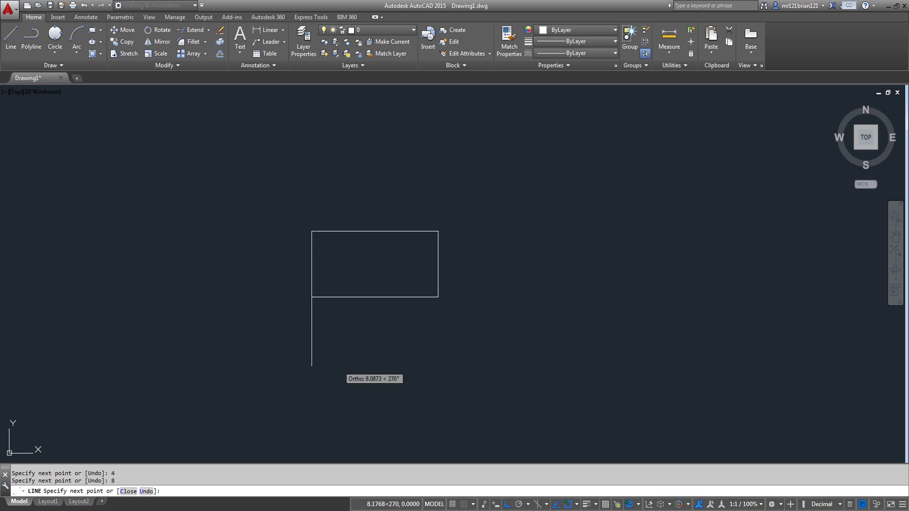
click(312, 297)
key(Return)
Offset the rectangle's upper edge outward by 0.3
scroll(347, 233, up, 2)
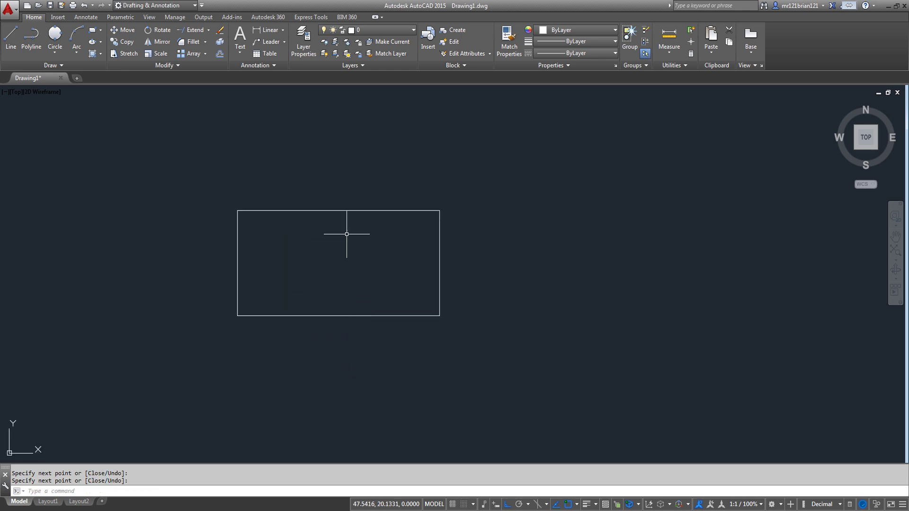
middle_drag(347, 234, 343, 256)
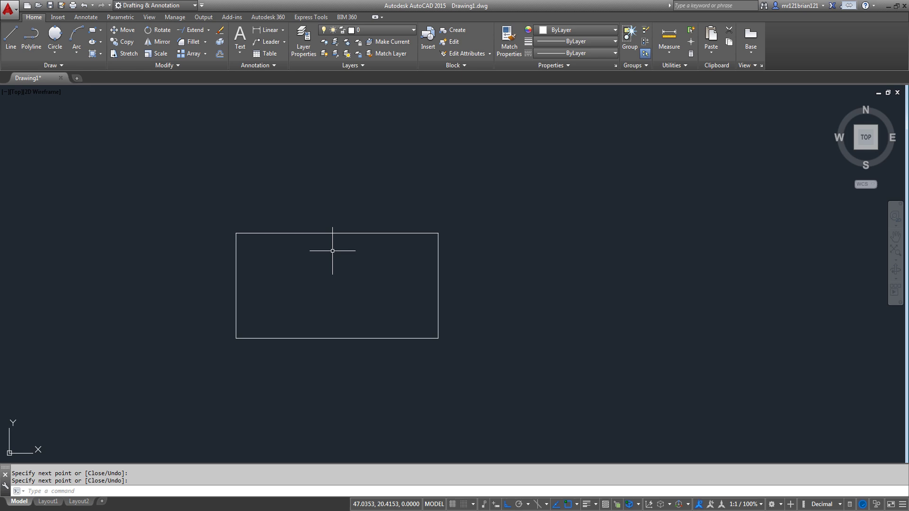
click(220, 54)
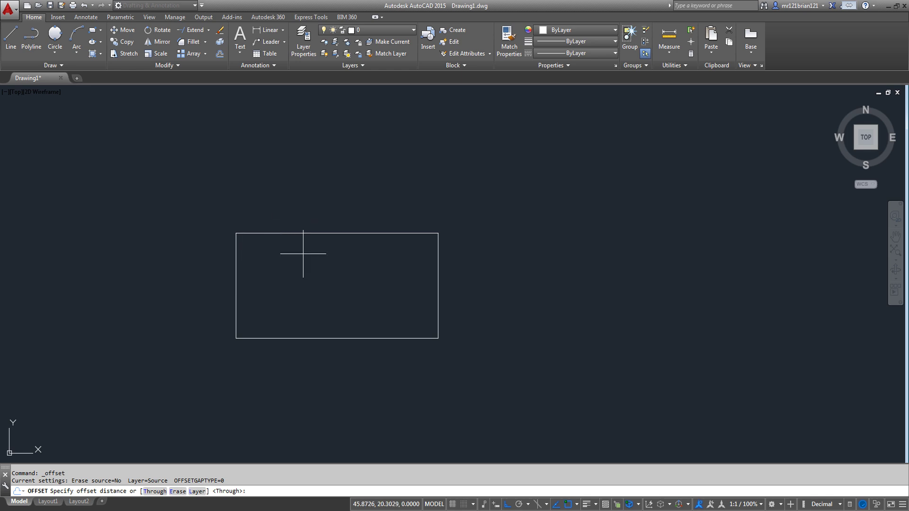
click(274, 233)
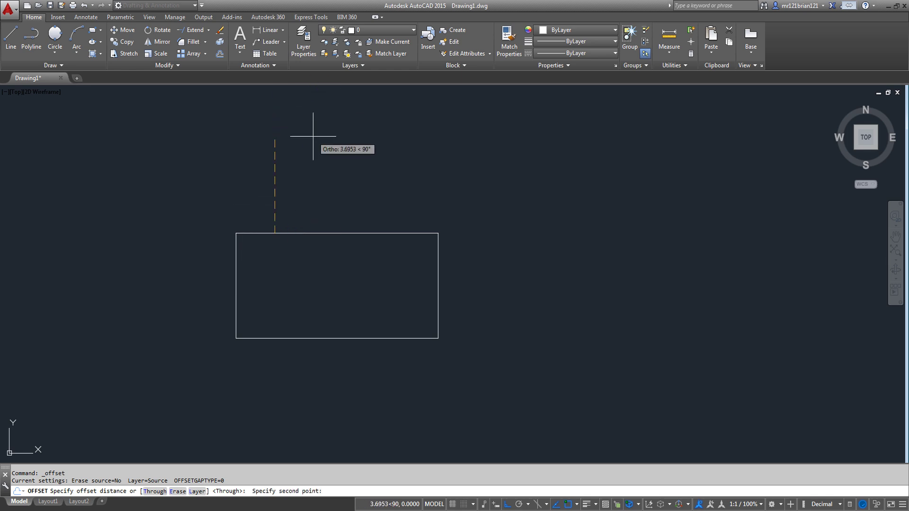
text(.3)
key(Return)
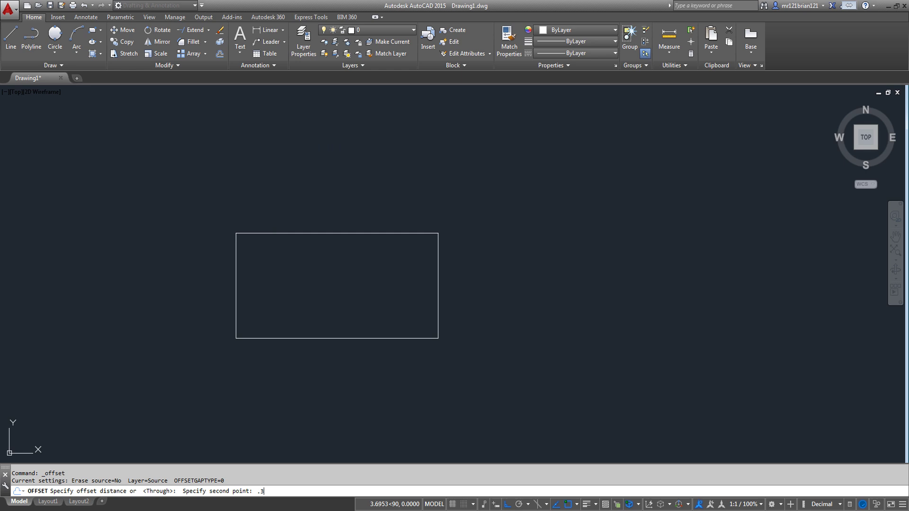
click(310, 233)
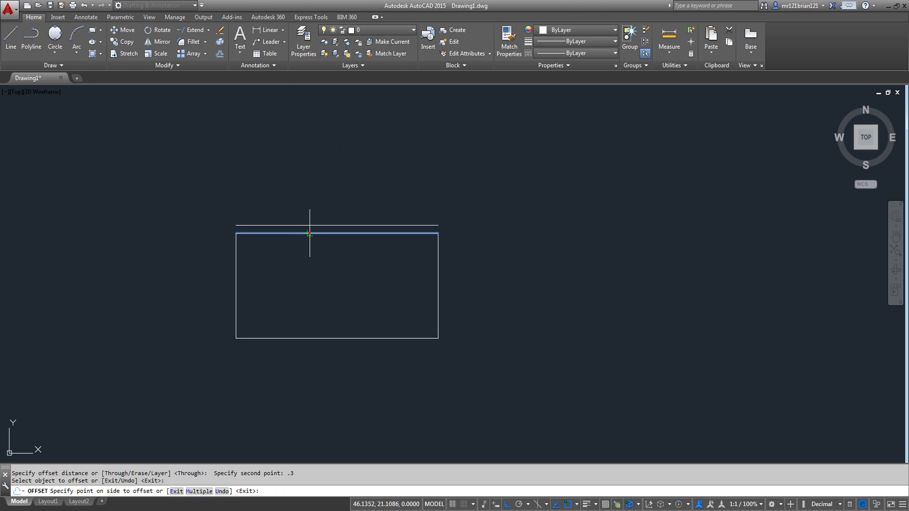
click(289, 138)
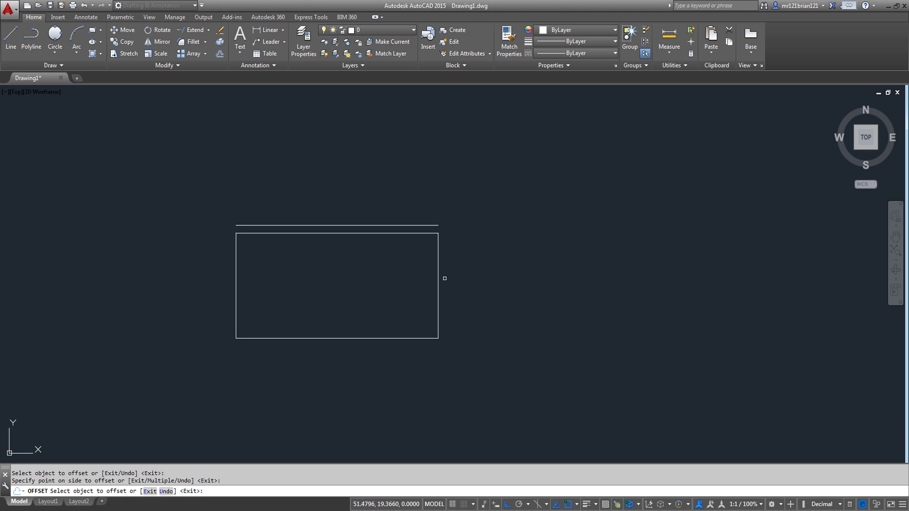
Offset the rectangle's right, lower and left edges outward by the same 0.3 distance, and end the Offset command
click(438, 277)
click(513, 271)
click(337, 341)
click(340, 341)
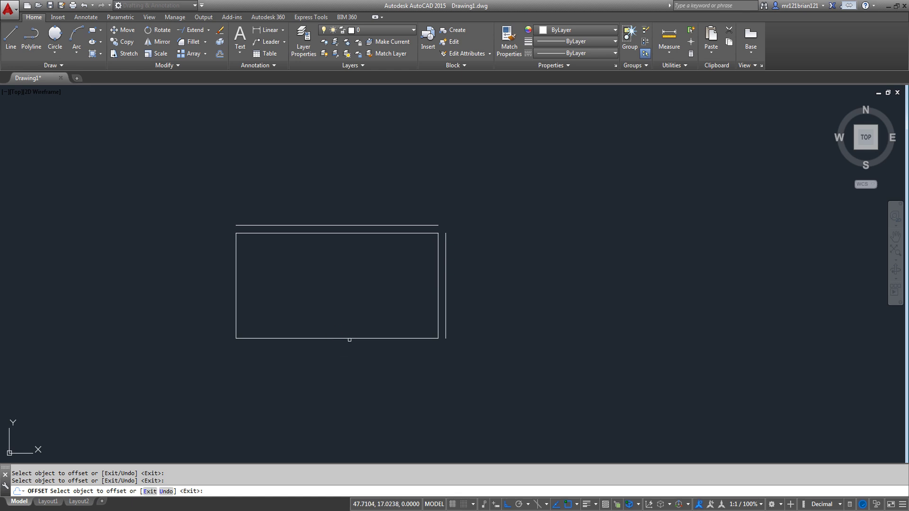
click(349, 338)
click(349, 361)
click(239, 275)
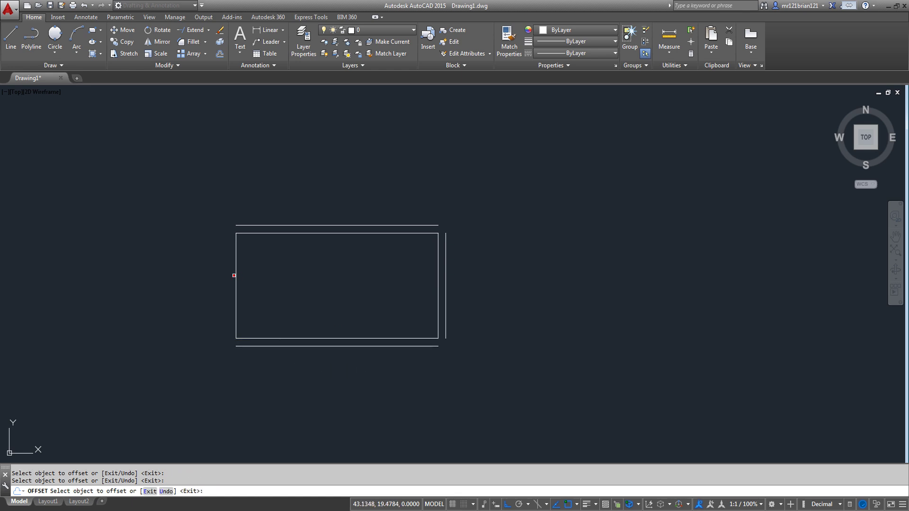
click(236, 269)
click(169, 277)
key(Return)
Fillet the upper offset line with the left and right offset lines to form sharp upper corners
scroll(316, 313, up, 2)
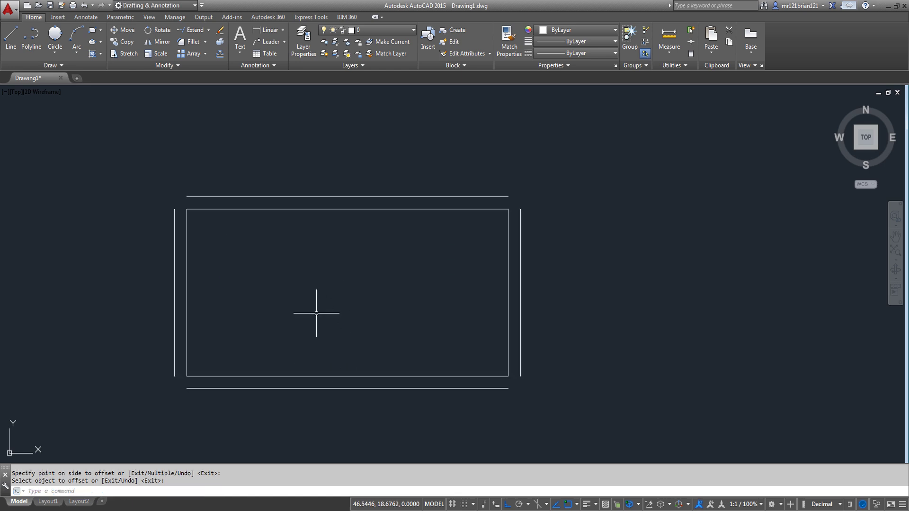
middle_drag(260, 318, 262, 303)
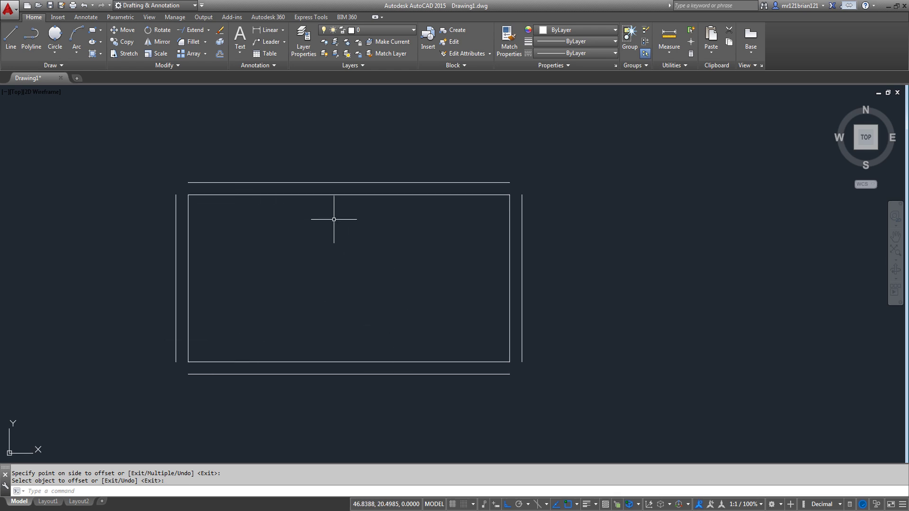
scroll(331, 237, down, 2)
scroll(345, 254, up, 2)
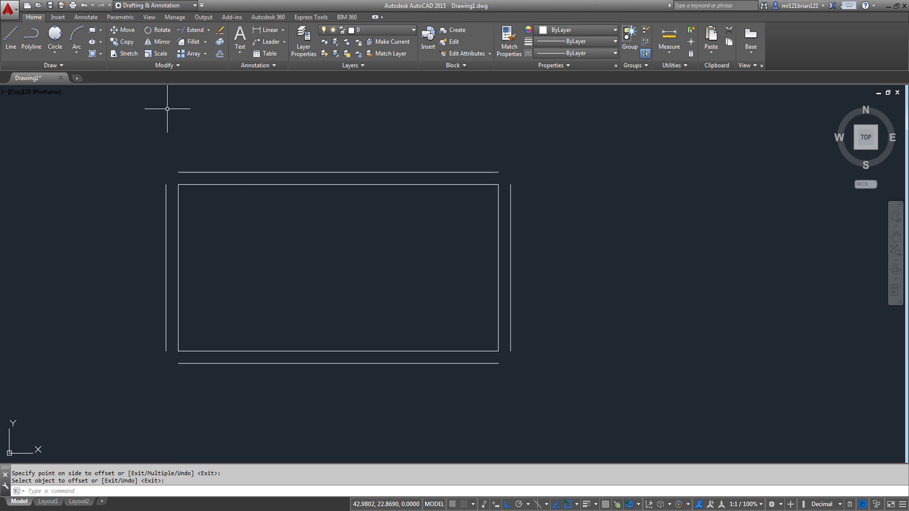
click(191, 42)
click(165, 200)
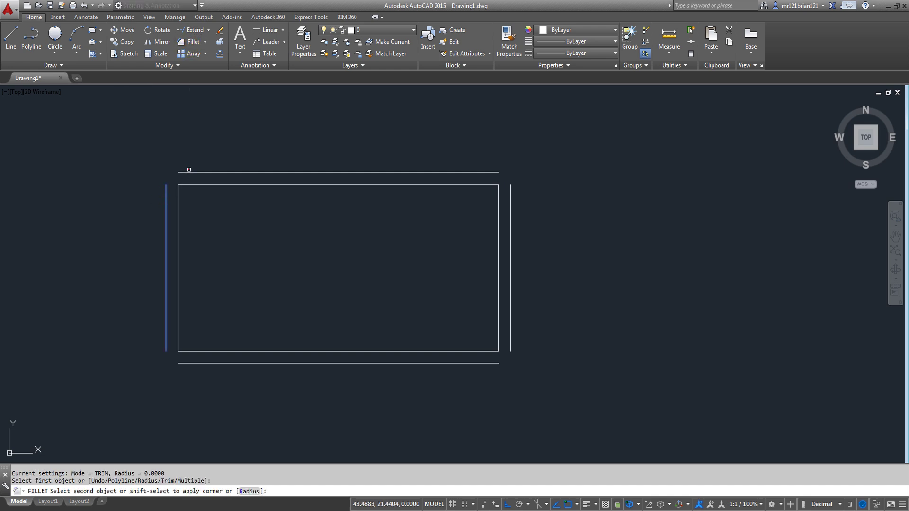
click(189, 171)
key(Return)
click(486, 172)
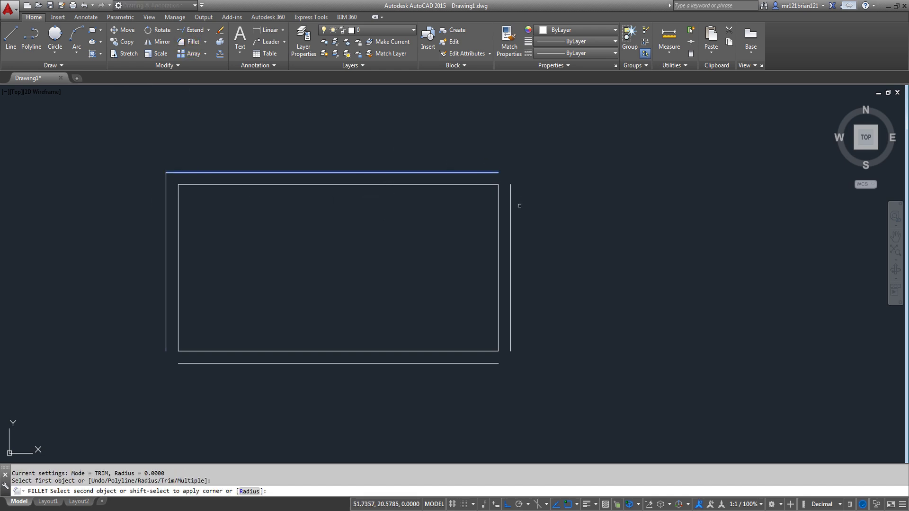
click(510, 217)
Fillet the lower offset line with the right and left offset lines to form sharp lower corners, closing the outer rectangle
key(Return)
click(510, 337)
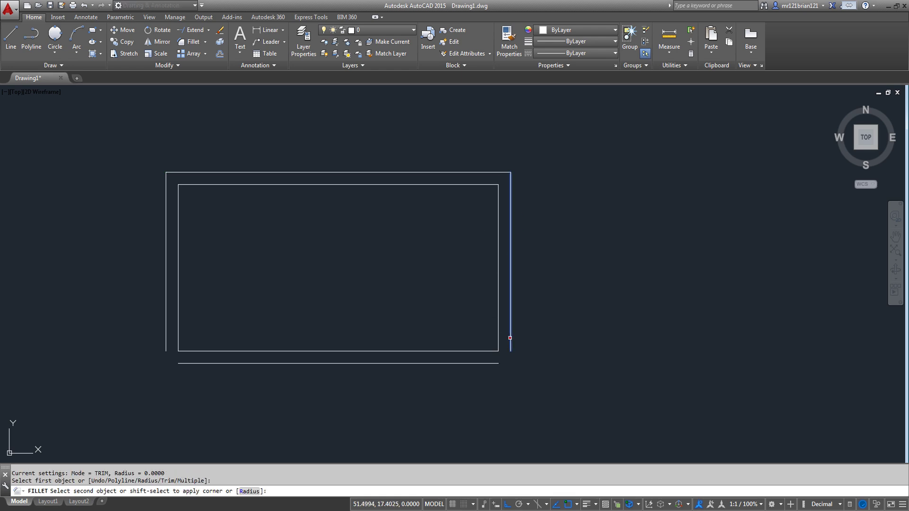
click(495, 366)
key(Return)
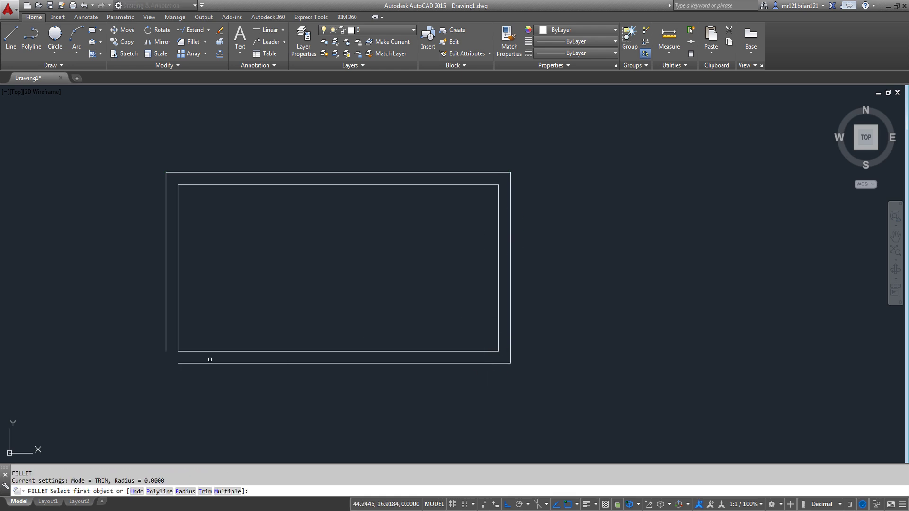
click(198, 363)
click(166, 340)
scroll(341, 204, down, 2)
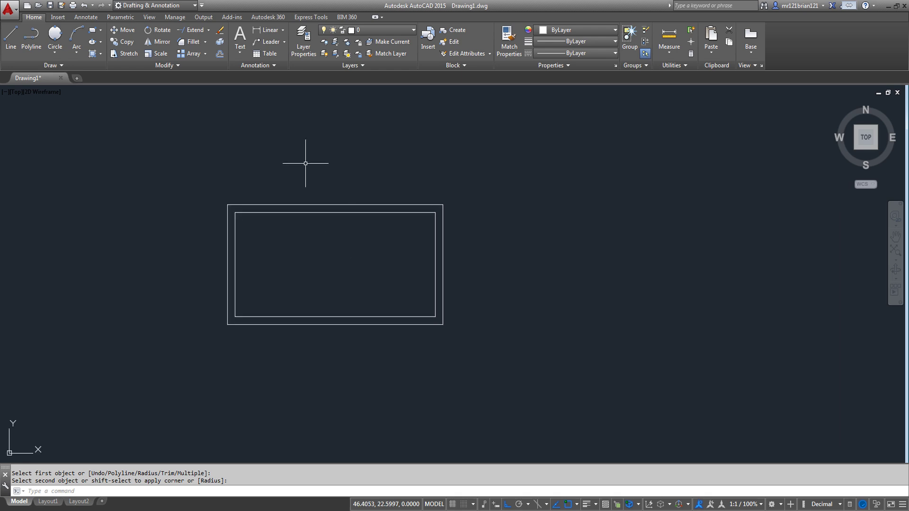
scroll(337, 263, up, 2)
middle_drag(380, 132, 367, 203)
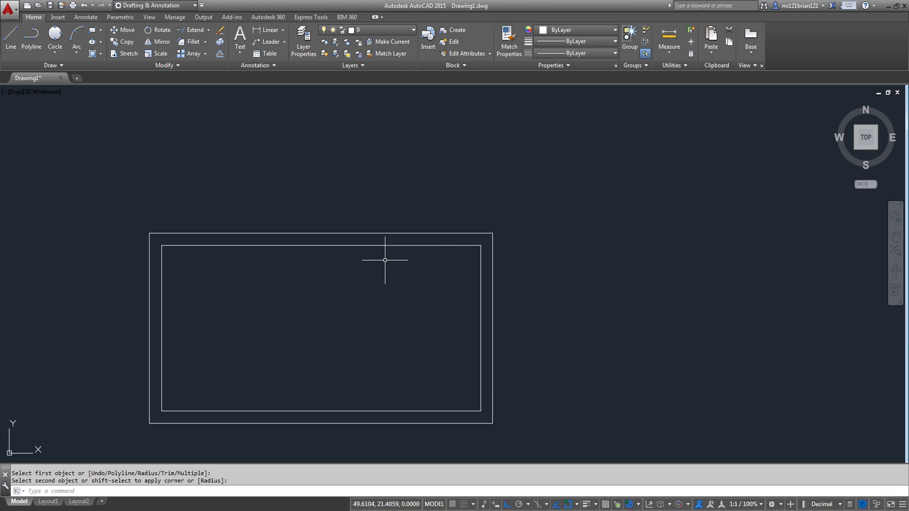
Draw a short vertical connector from the inner rectangle's lower-left corner to the outer edge, and try another at the lower-right corner
middle_drag(360, 313, 355, 247)
click(10, 35)
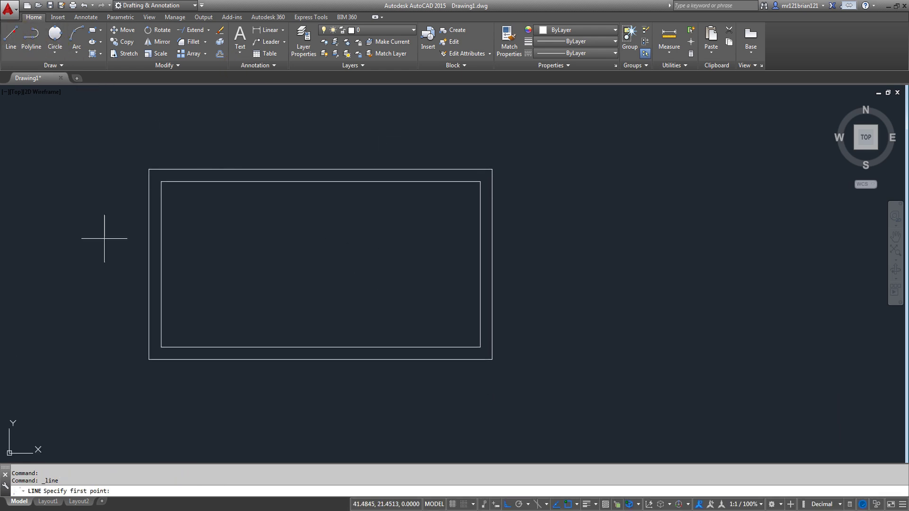
click(161, 348)
click(161, 359)
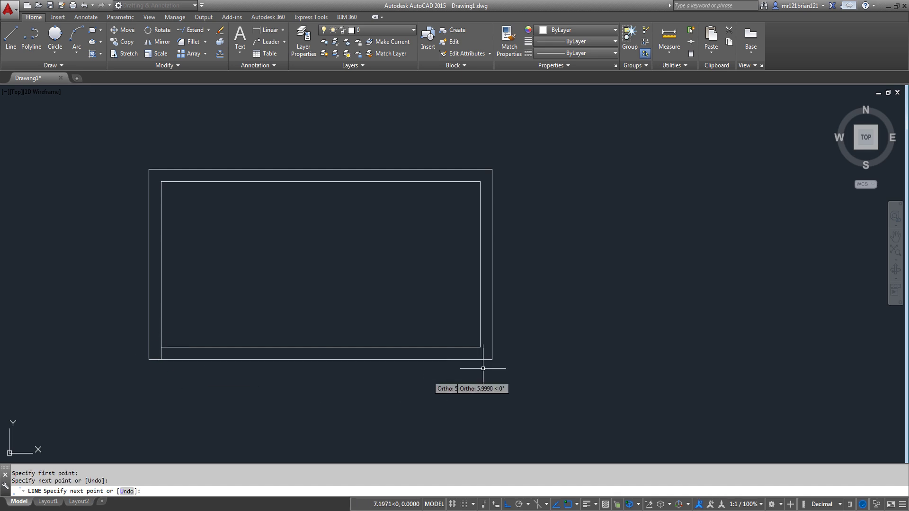
key(Return)
key(Return)
click(480, 347)
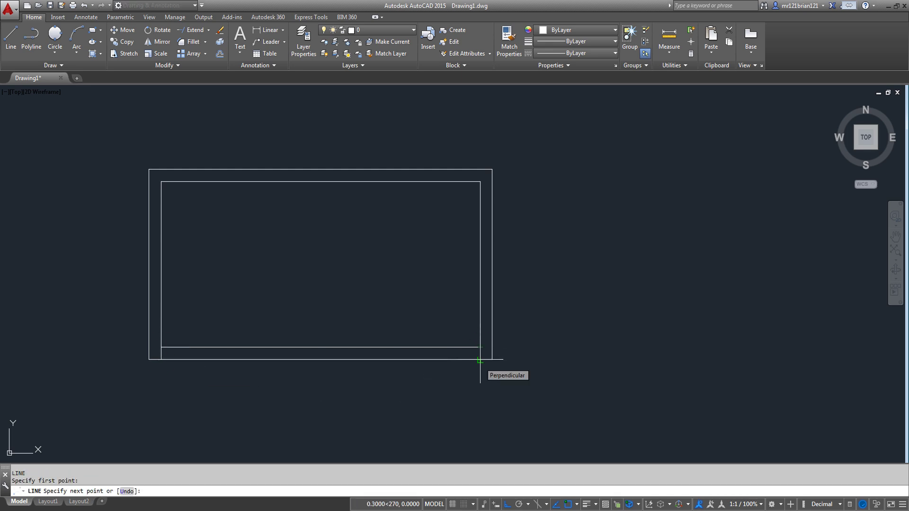
key(Return)
Draw a closed 2 by 0.3 rectangle with lines inside the inner rectangle, near its lower-left corner
key(Return)
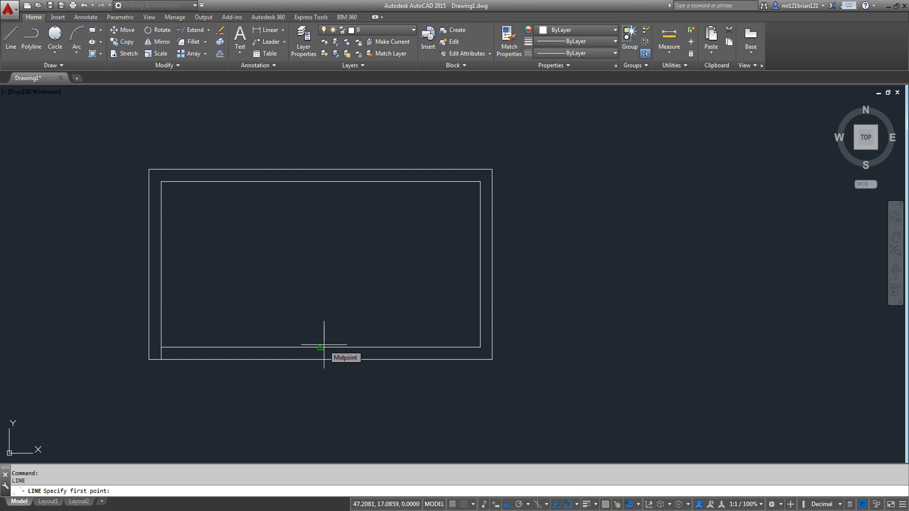
click(194, 305)
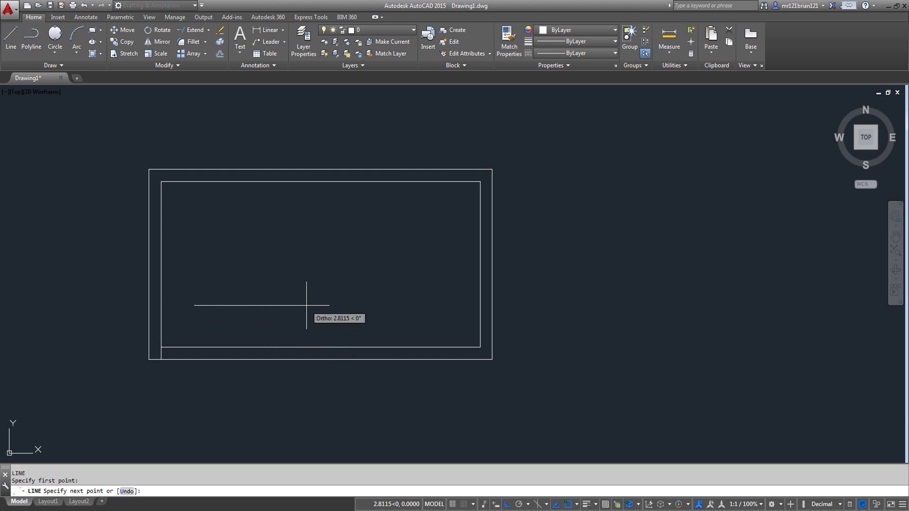
text(2)
key(Return)
text(.)
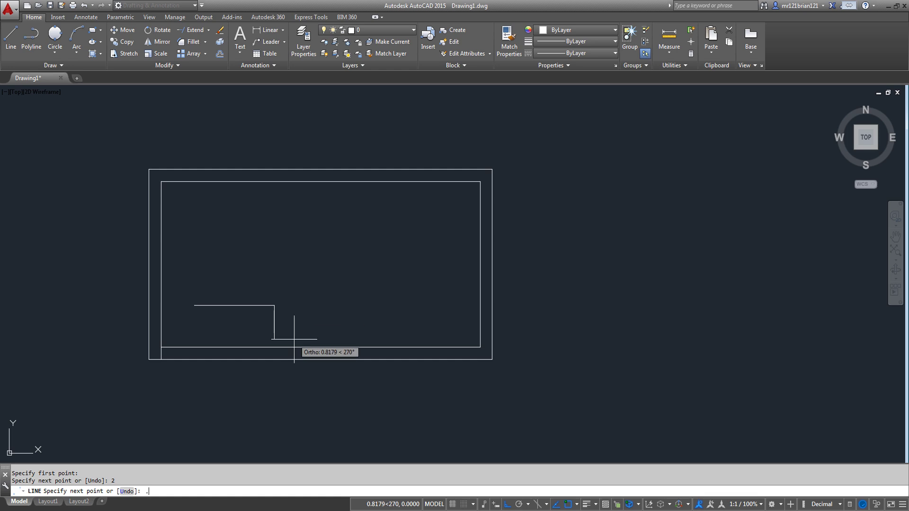
text(3)
key(Return)
text(2)
key(Return)
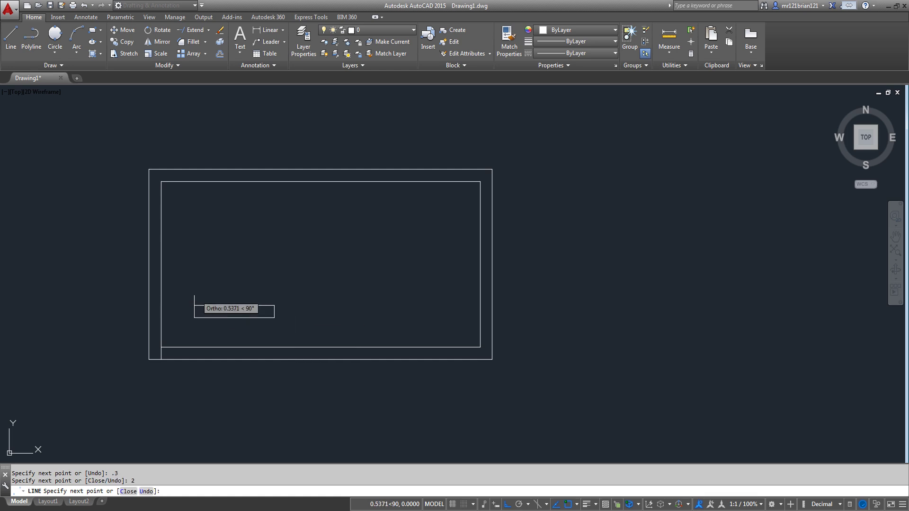
key(Escape)
Erase the short connector line between the inner and outer rectangles at the lower-left corner
click(91, 330)
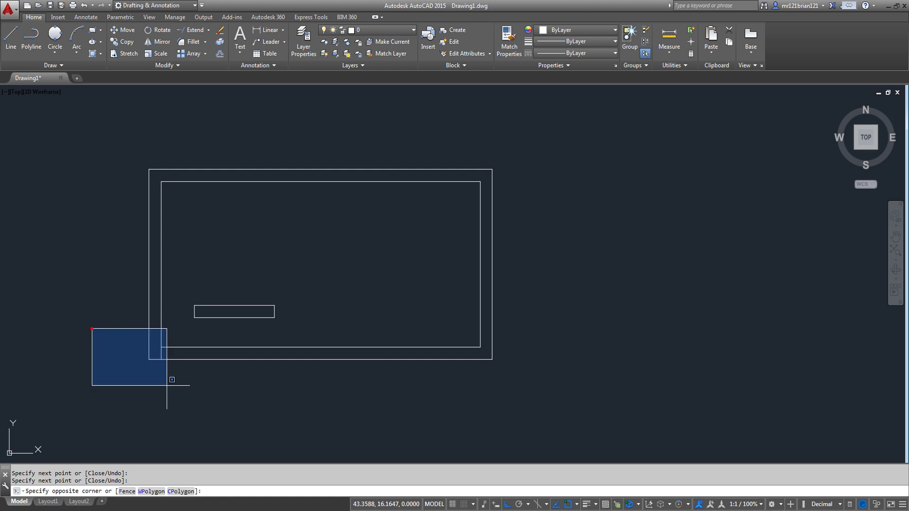
click(168, 377)
key(Delete)
click(456, 338)
click(472, 360)
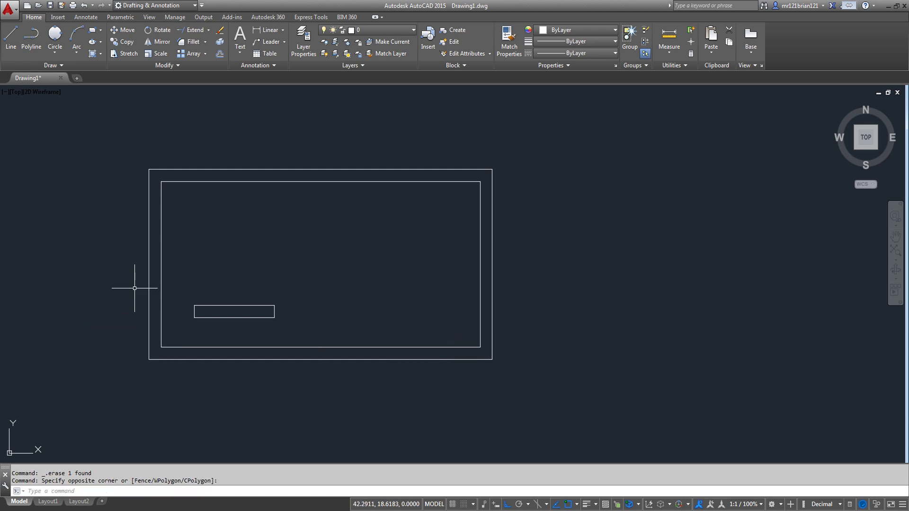
Move the small rectangle so its upper-left corner meets the inner rectangle's lower-left corner, filling the gap between the two outlines
click(184, 277)
click(285, 329)
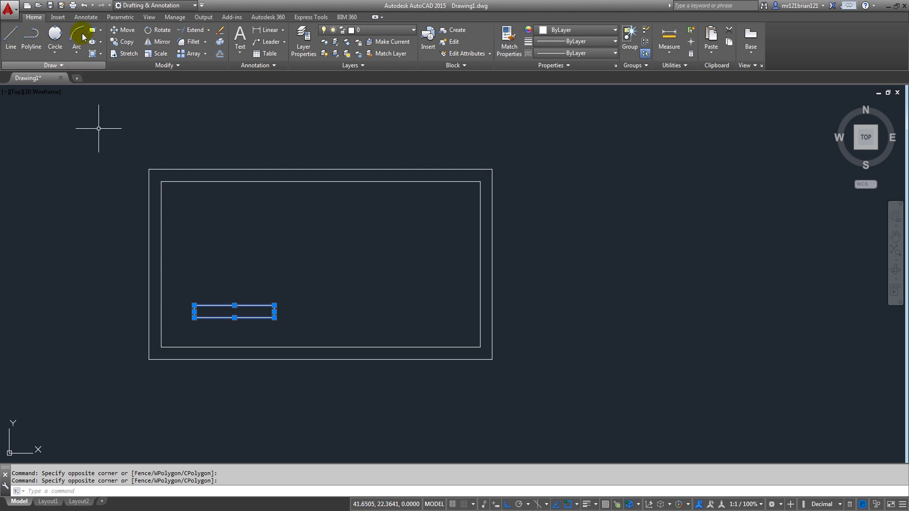
click(125, 29)
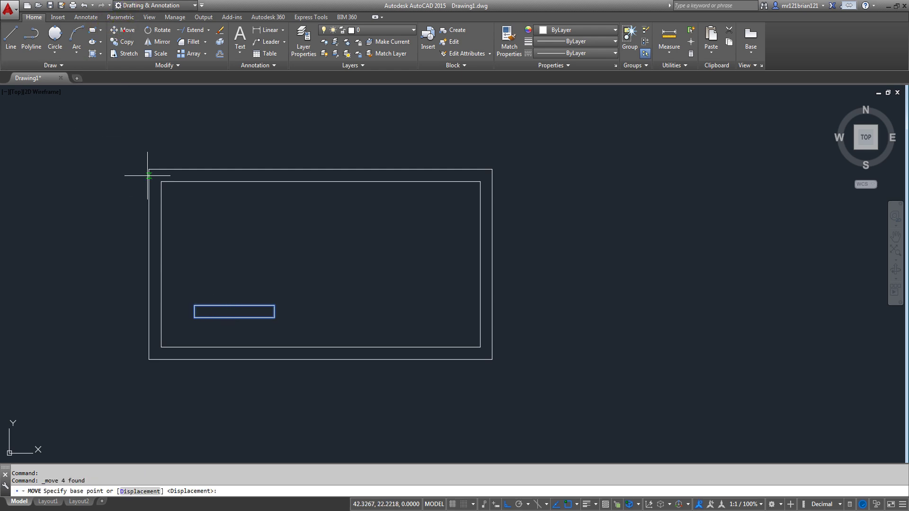
click(149, 347)
scroll(148, 346, up, 5)
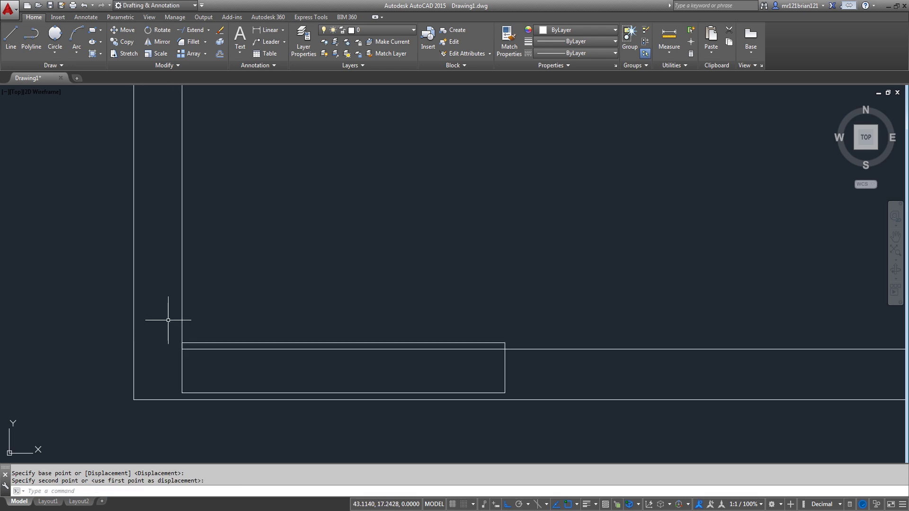
click(168, 319)
click(575, 462)
key(Return)
click(182, 342)
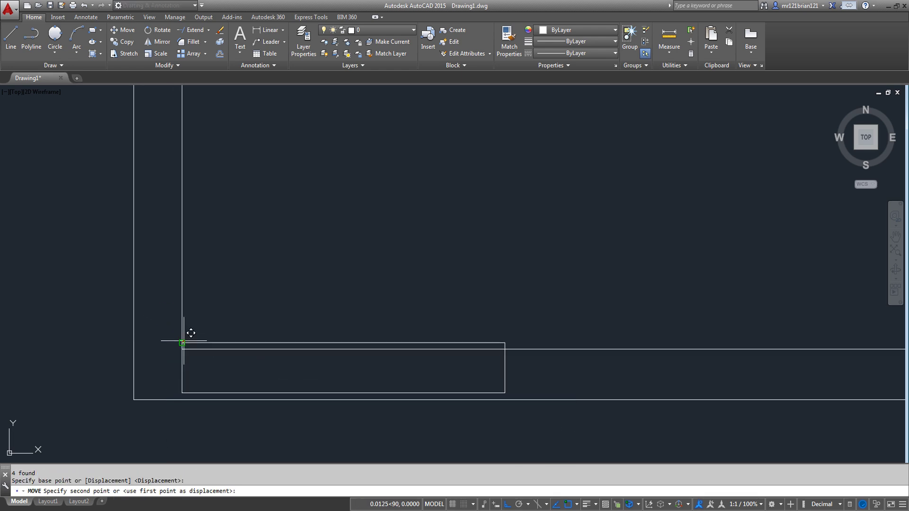
click(181, 349)
Move the small rectangle 1 unit to the right along the lower wall
scroll(172, 312, down, 3)
click(171, 312)
click(336, 383)
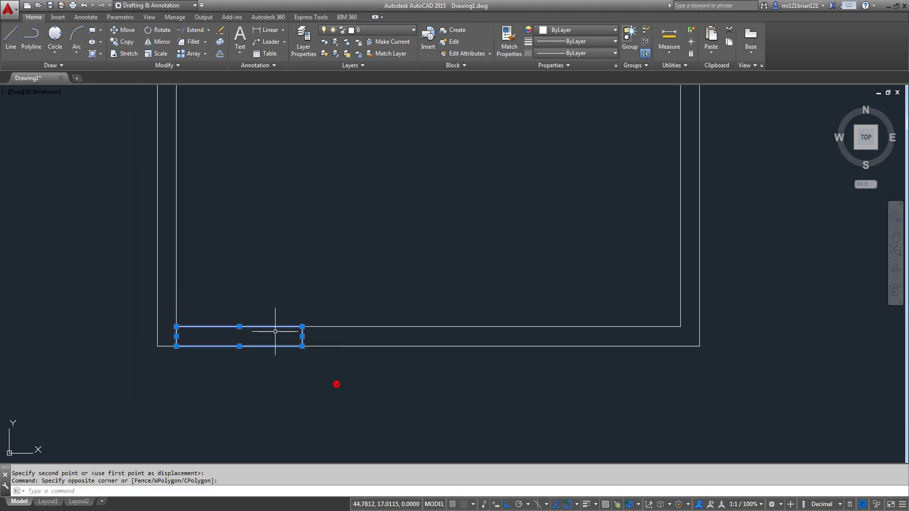
key(Return)
click(216, 225)
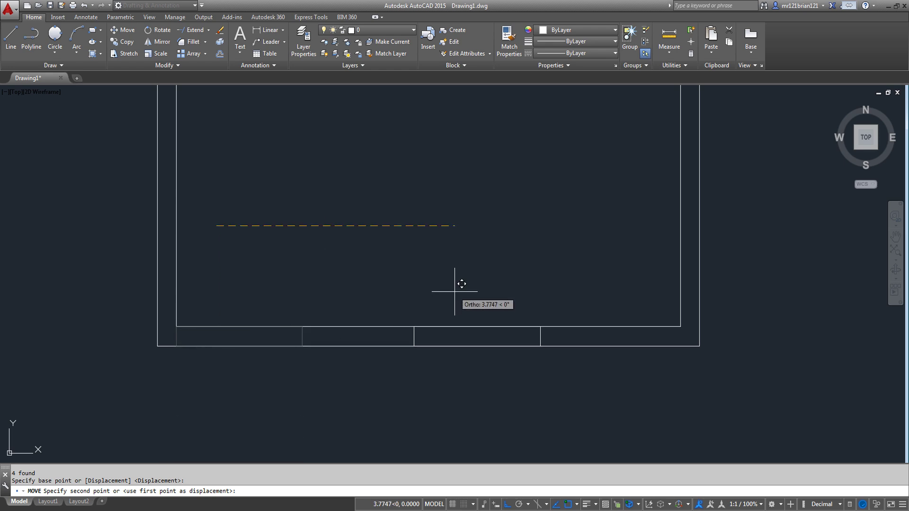
text(1)
key(Return)
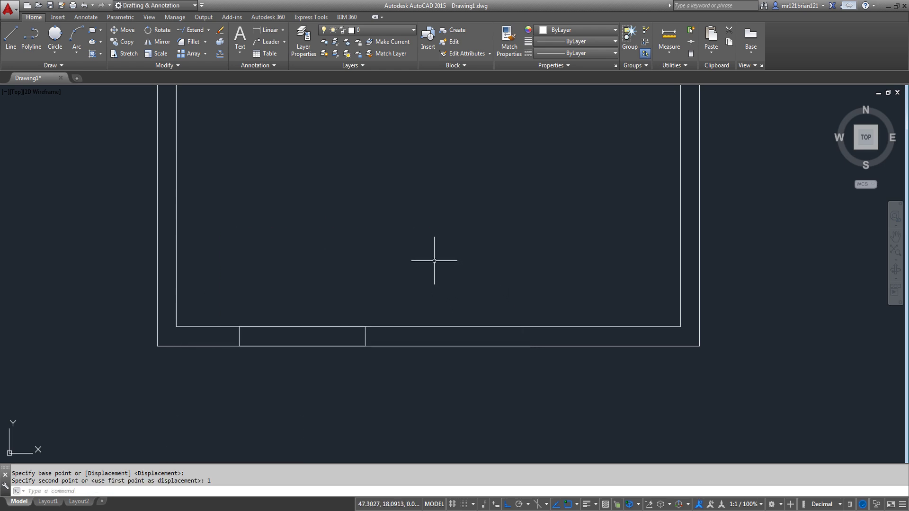
Mirror the small rectangle about the vertical axis through the midpoint of the inner rectangle's lower edge, keeping the original
scroll(197, 249, down, 2)
scroll(195, 255, up, 2)
click(195, 256)
click(371, 320)
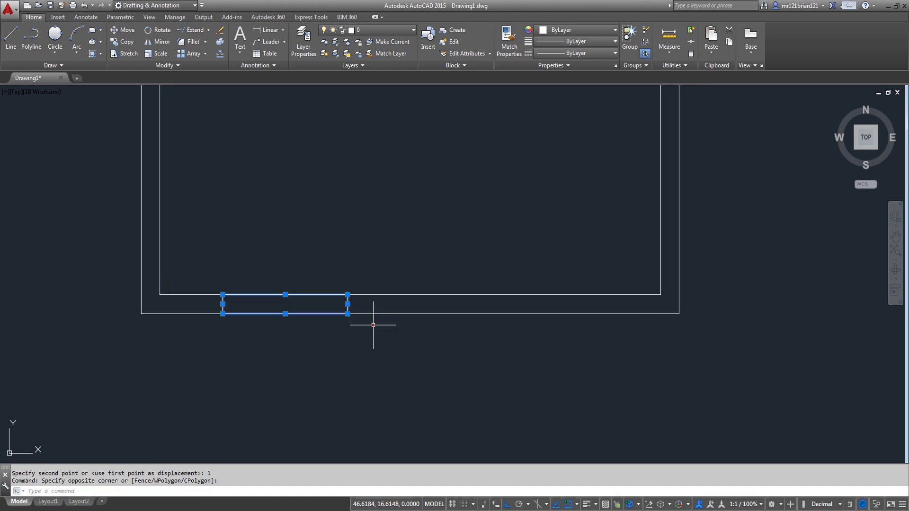
scroll(371, 320, down, 2)
middle_drag(265, 284, 226, 268)
click(159, 42)
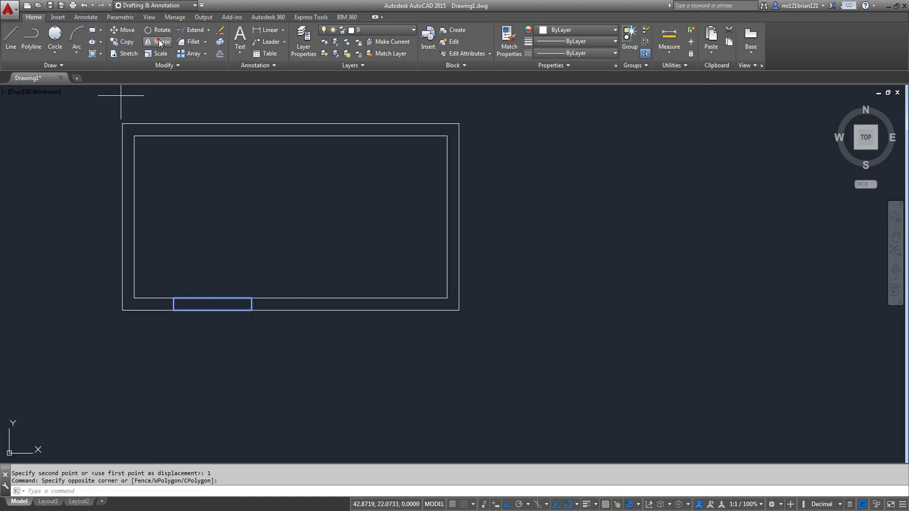
click(290, 299)
click(278, 191)
key(Return)
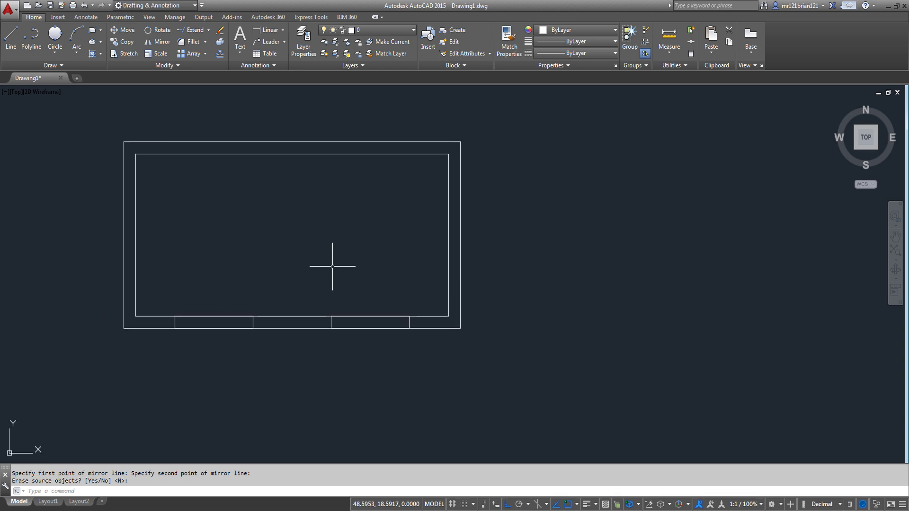
Draw a 2 by 2 square outline with lines above the inner rectangle's upper edge, starting at its upper-right corner
scroll(276, 290, up, 2)
scroll(227, 249, down, 4)
scroll(219, 288, up, 2)
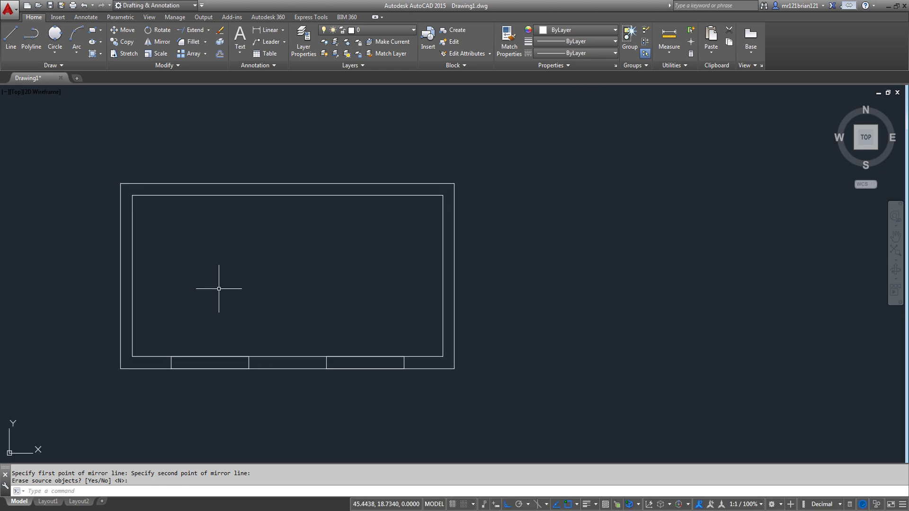
middle_drag(408, 184, 408, 204)
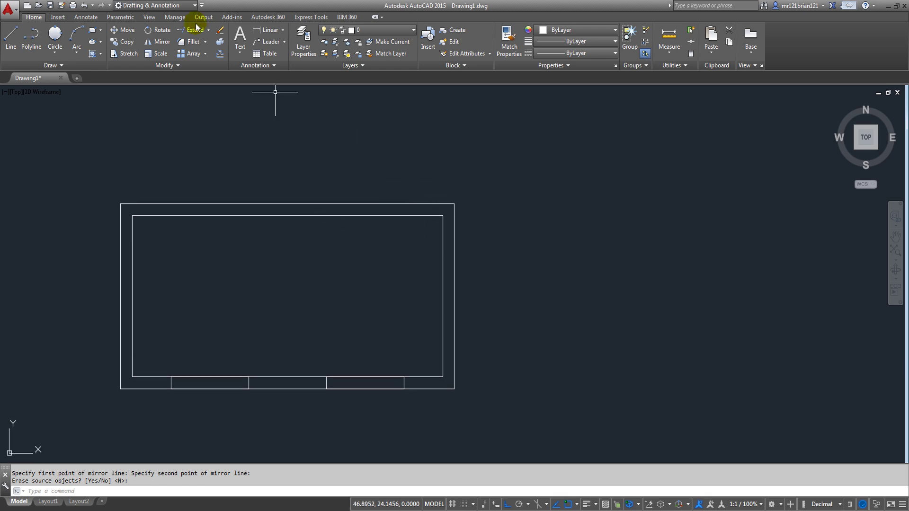
click(11, 36)
click(443, 216)
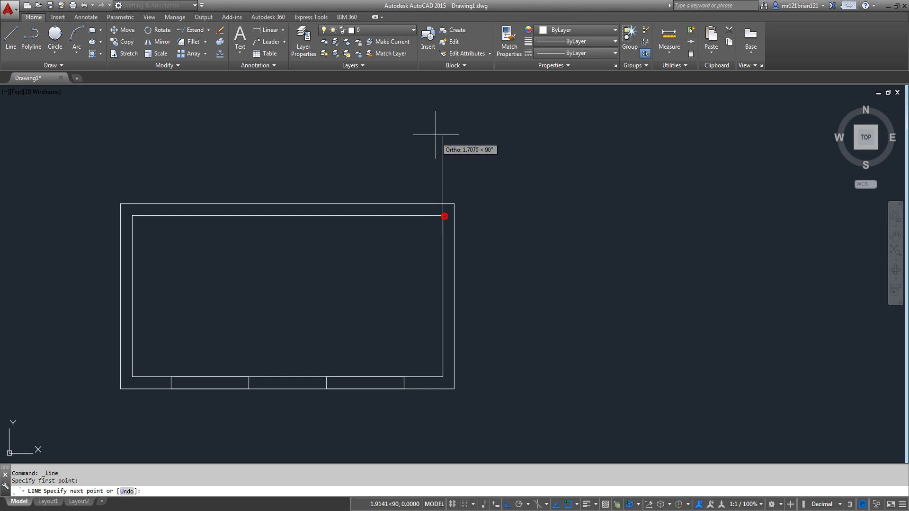
text(2)
key(Return)
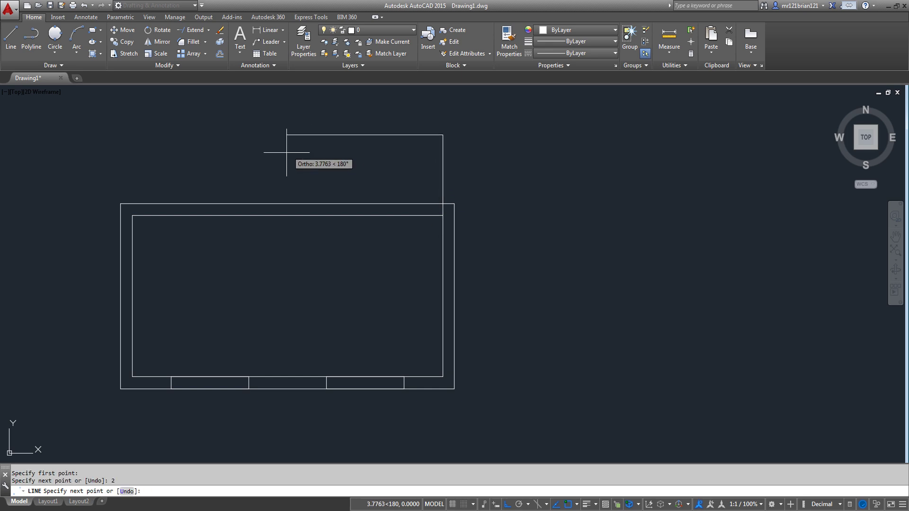
text(2)
key(Return)
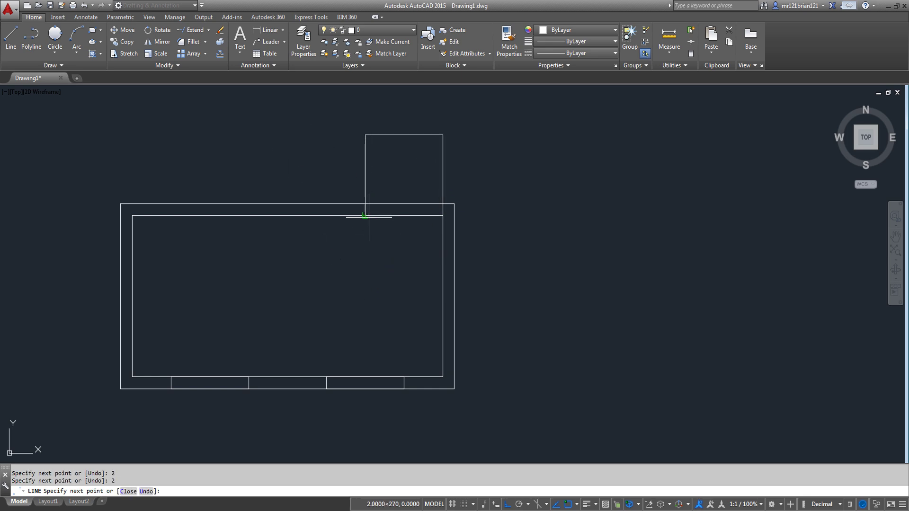
click(366, 215)
key(Return)
Try erasing the 2 by 2 square's right side, and undo the erasure
click(221, 54)
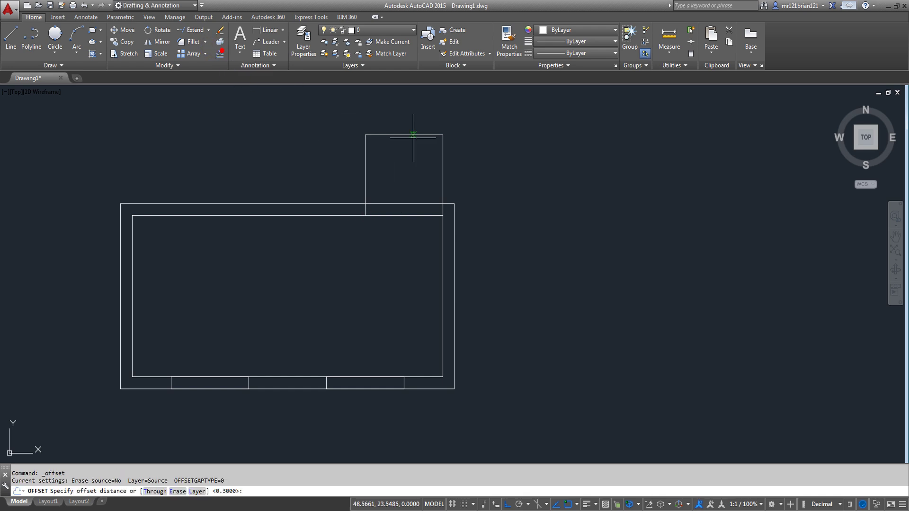
key(Escape)
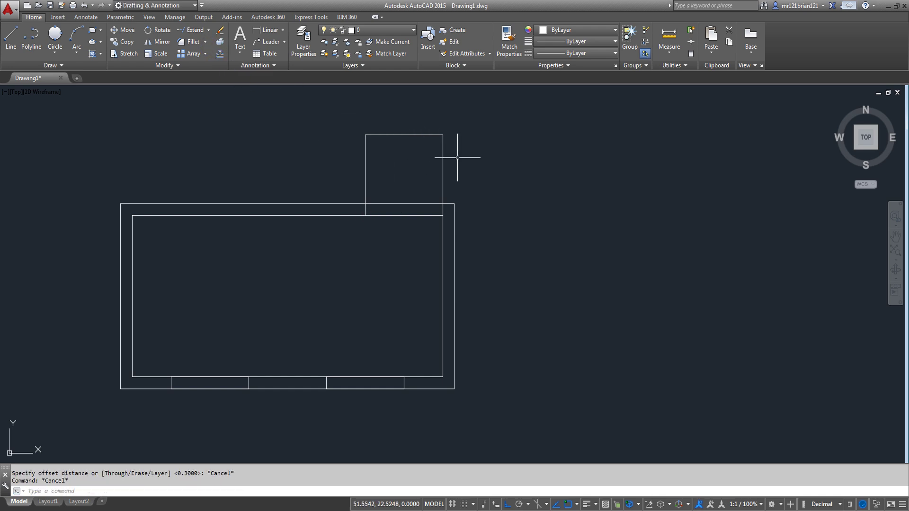
click(442, 158)
click(394, 167)
key(Delete)
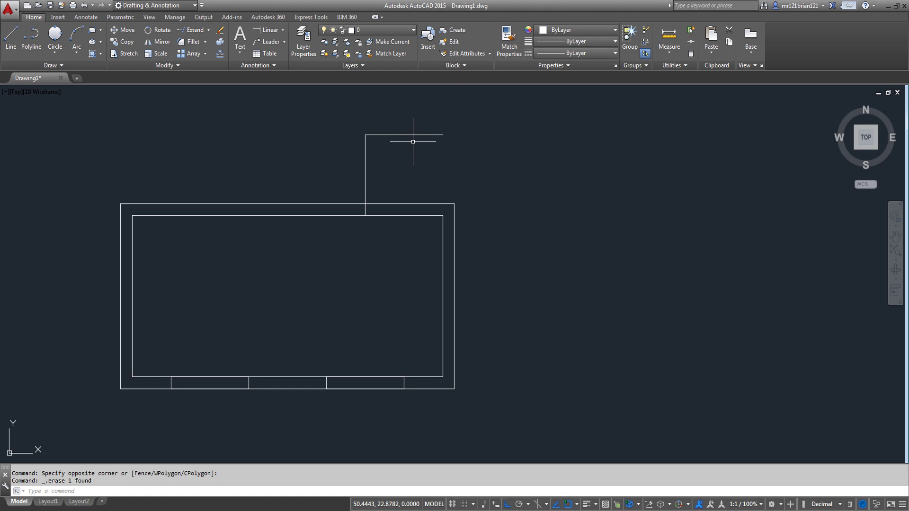
key(ctrl+z)
Offset the 2 by 2 square's right and upper lines outward by 0.3, and end the Offset command
click(220, 55)
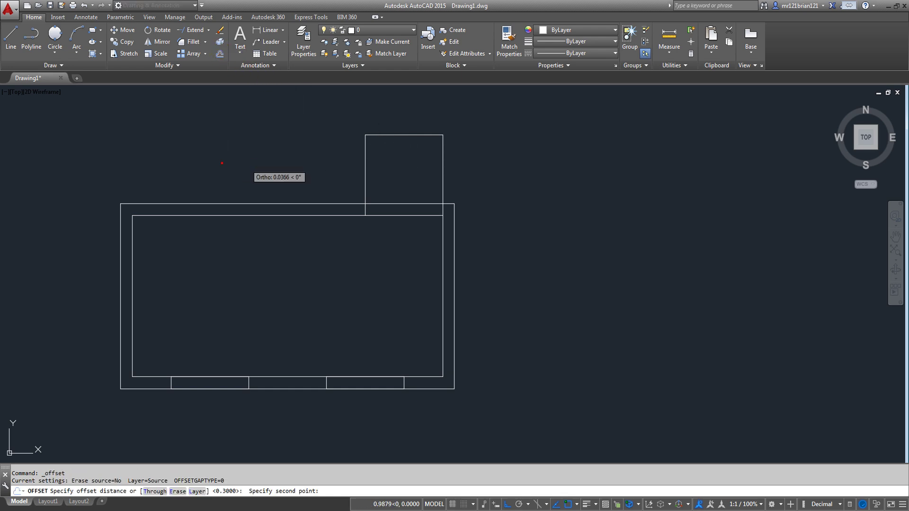
click(260, 166)
text(.3)
key(Return)
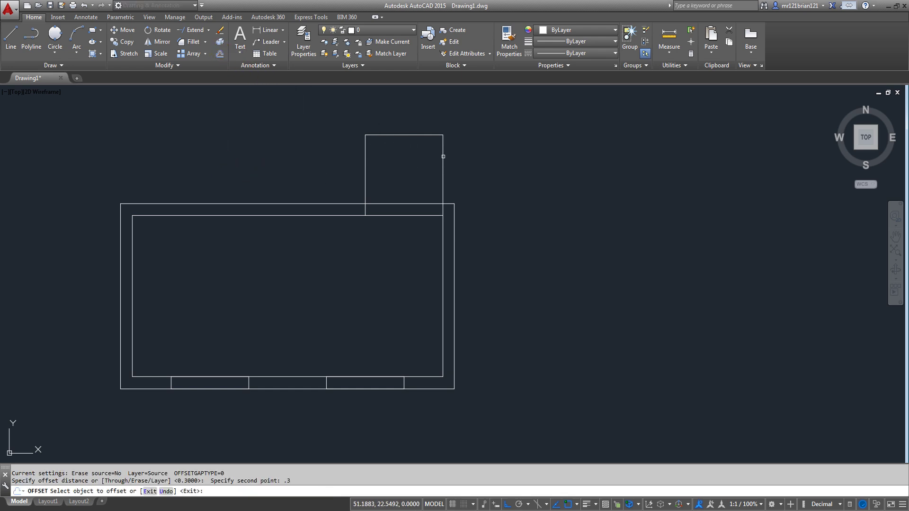
click(443, 156)
click(471, 152)
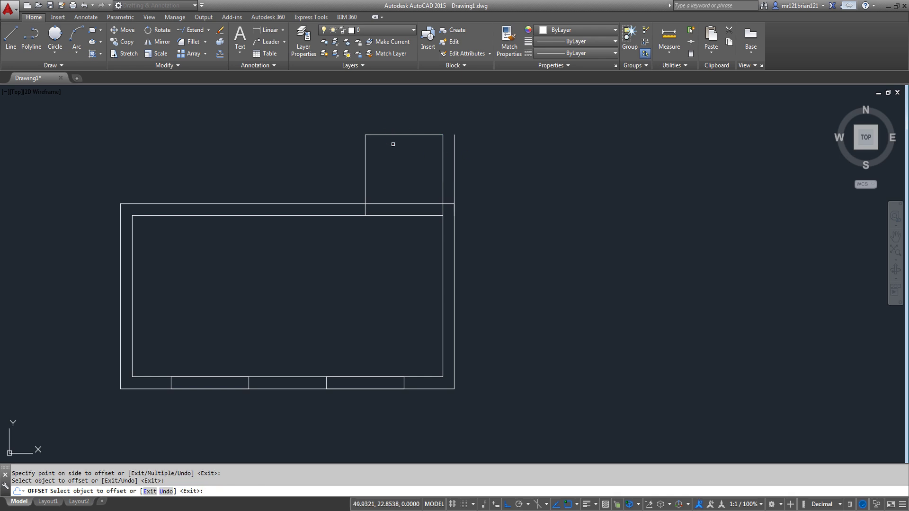
click(396, 136)
click(382, 110)
key(Return)
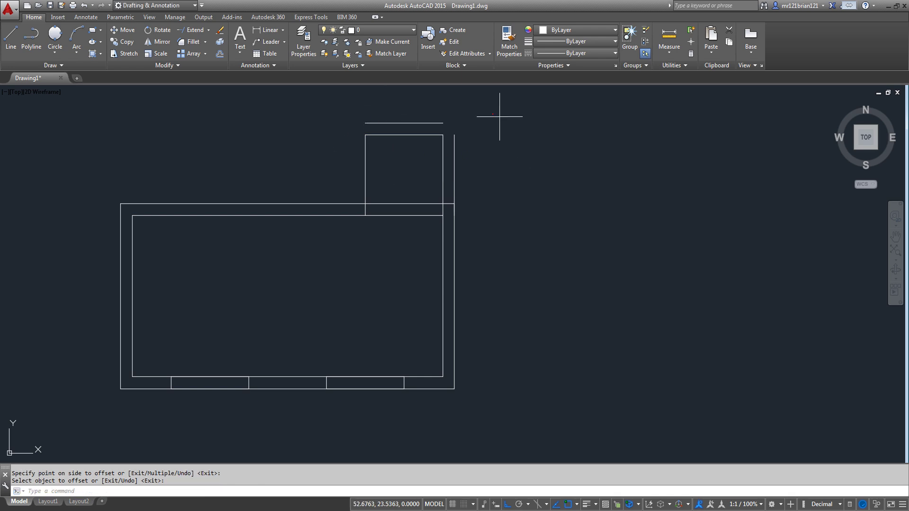
Erase the 2 by 2 square's lines together with their offset copies
click(499, 116)
click(315, 148)
key(Delete)
Draw a vertical polyline 2 units upward from the inner rectangle's upper-right corner
click(31, 35)
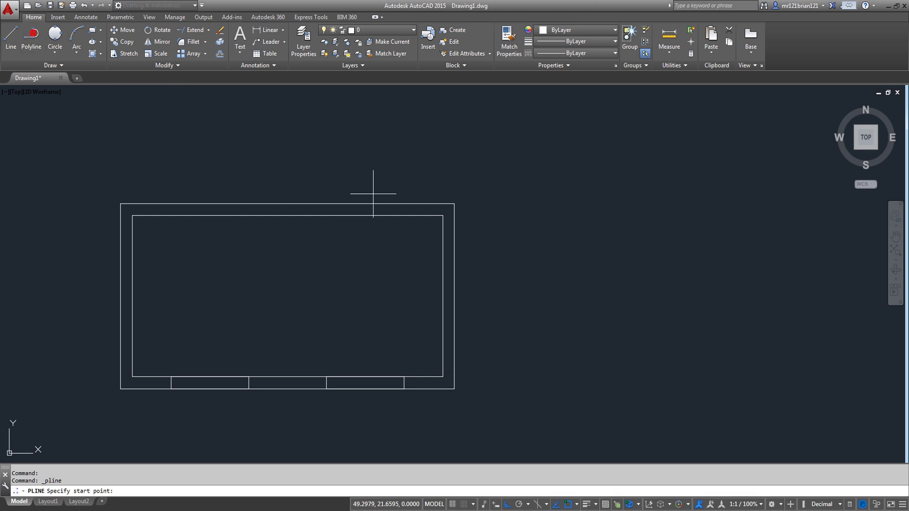
click(447, 219)
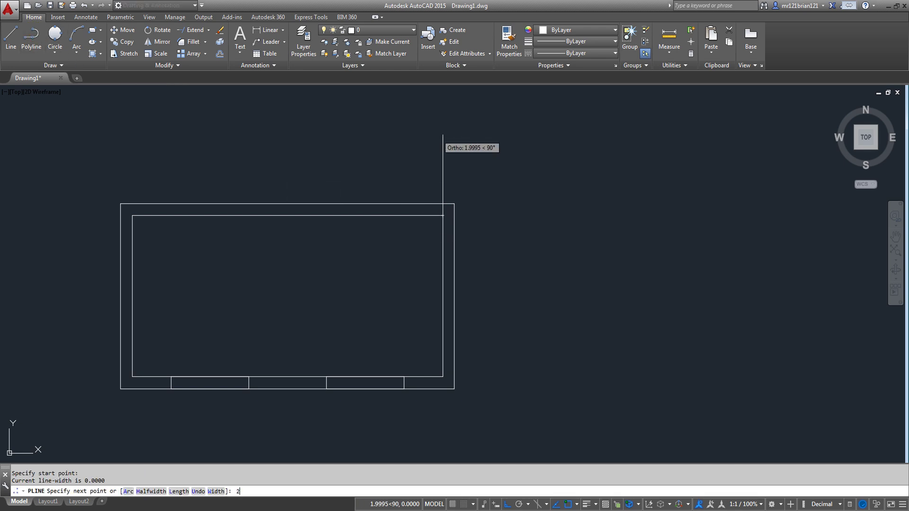
text(2)
key(Return)
key(Return)
Erase the vertical polyline above the rectangle's upper-right corner
click(465, 139)
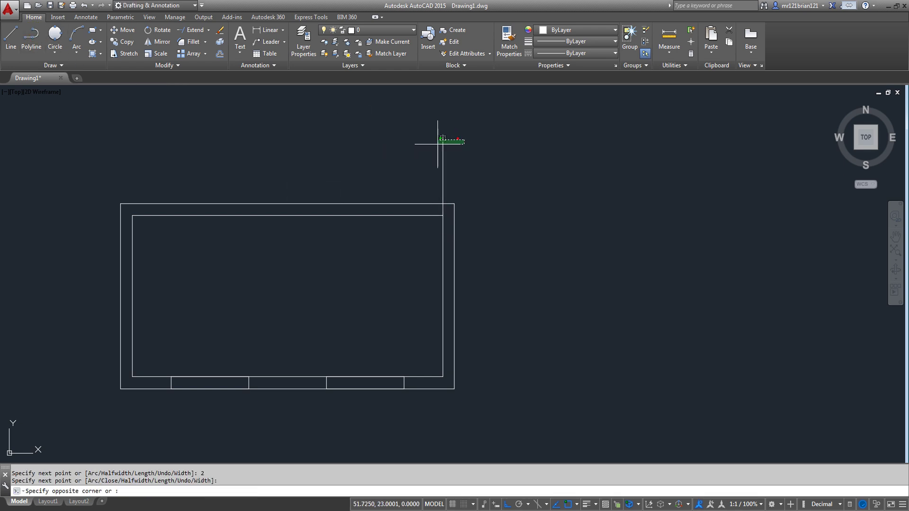
click(422, 162)
key(Delete)
Draw a polyline from the inner rectangle's upper-right corner: 2 units up, 2 units left, then down to the inner wall line
click(38, 32)
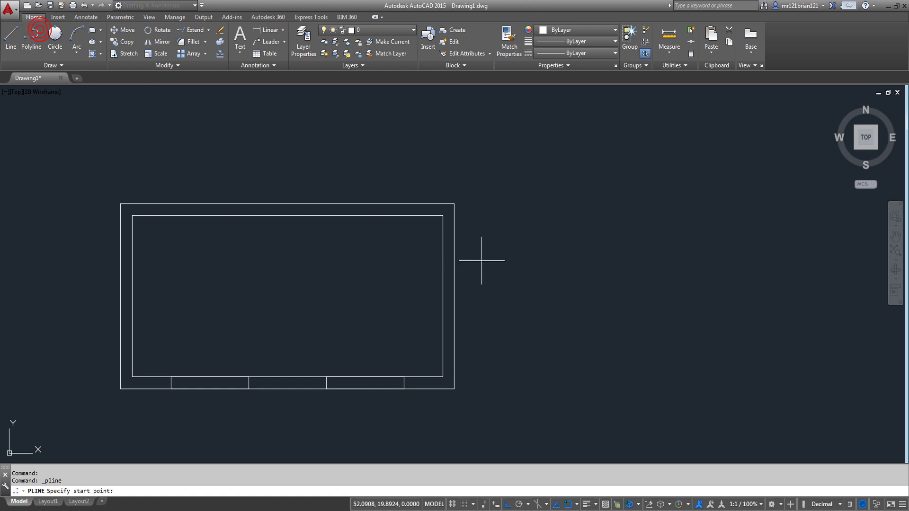
click(443, 215)
text(2)
key(Return)
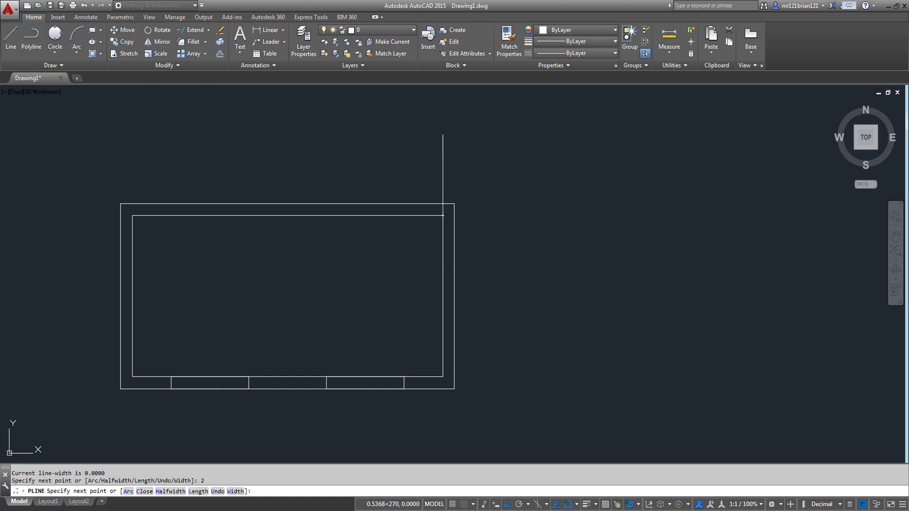
text(2)
key(Return)
click(365, 216)
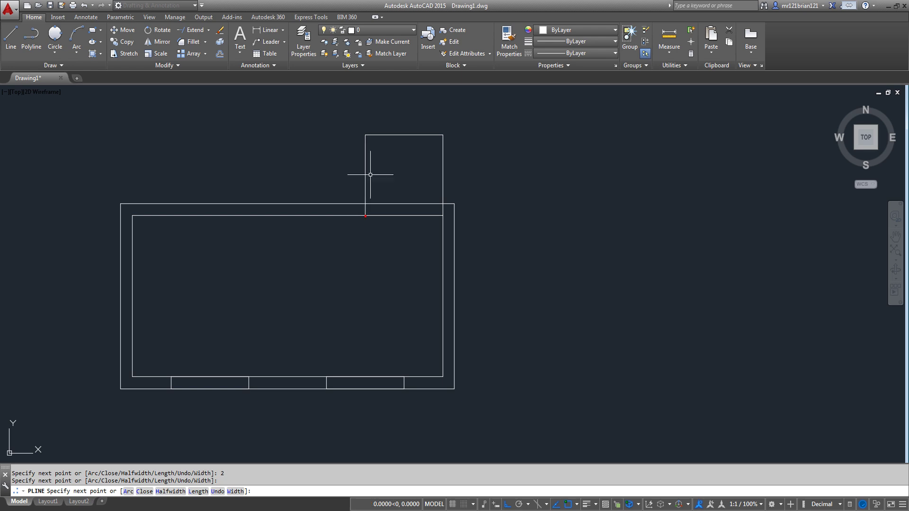
key(Return)
Offset the three-sided extension polyline outward by 0.3, and end the Offset command
click(370, 174)
click(361, 155)
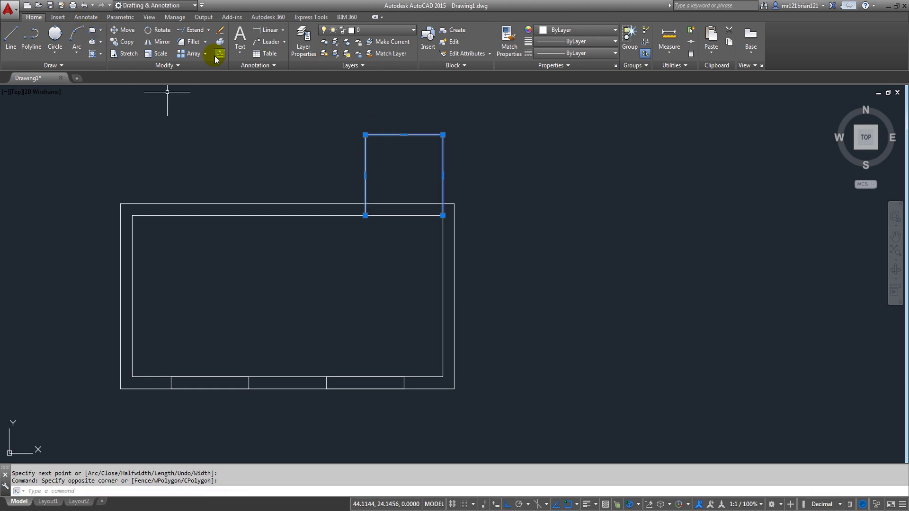
click(220, 53)
click(365, 174)
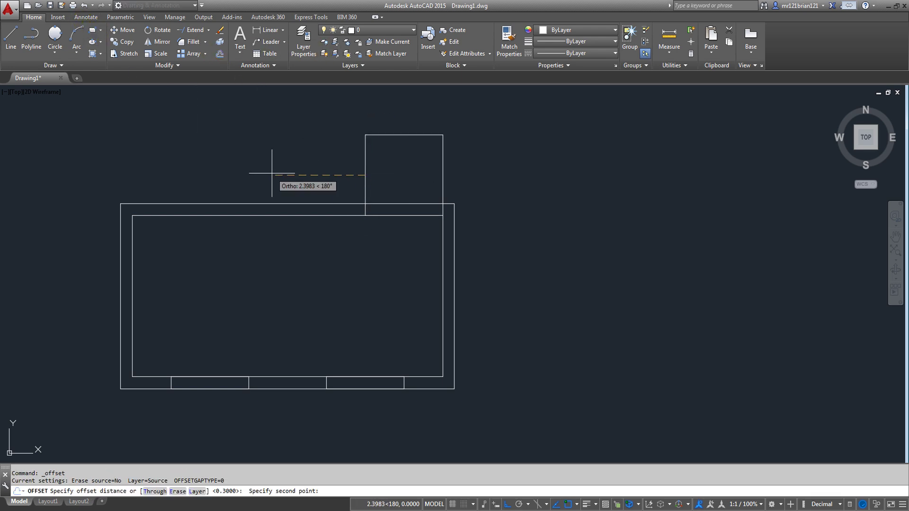
key(Return)
click(365, 174)
click(267, 170)
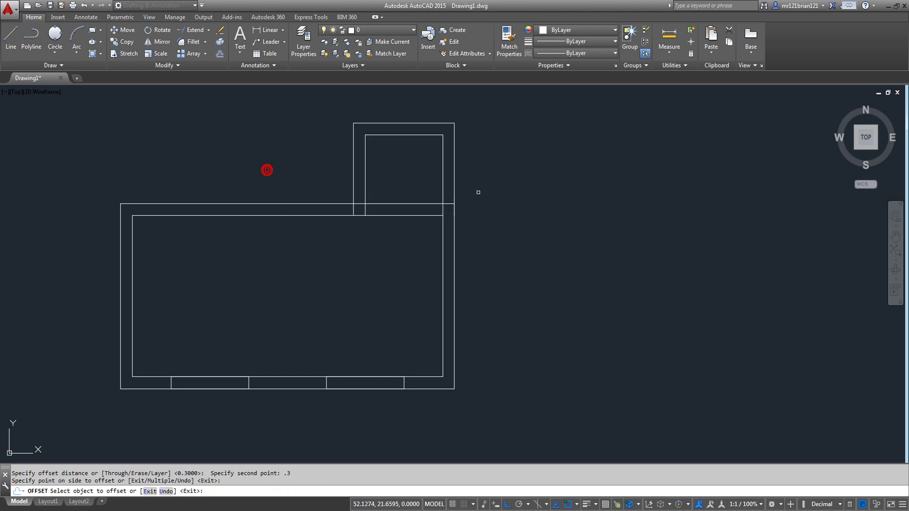
key(Return)
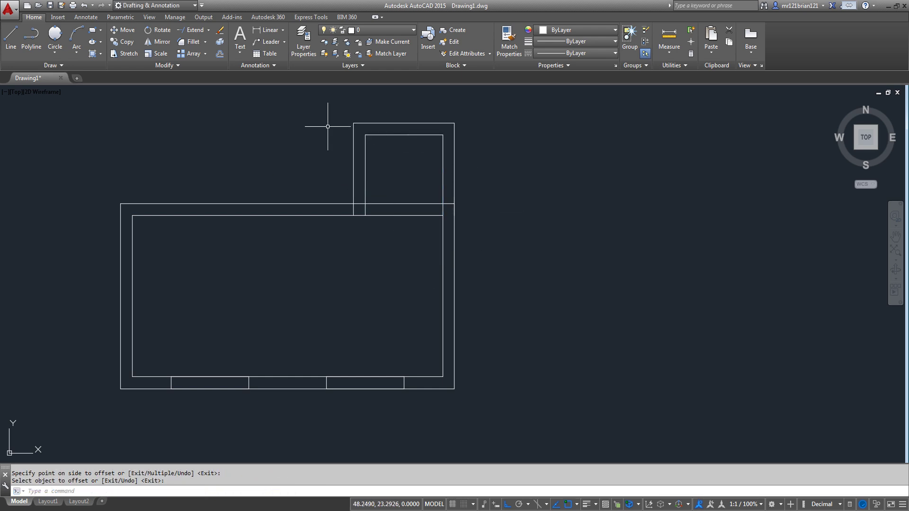
Trim the overlapping wall lines where the extension meets the main room, opening the two spaces into each other
click(208, 29)
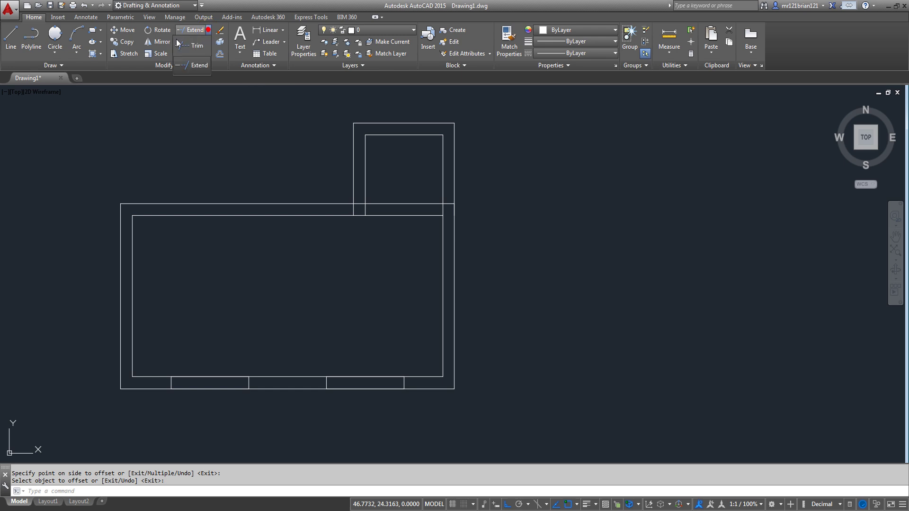
click(192, 42)
key(Return)
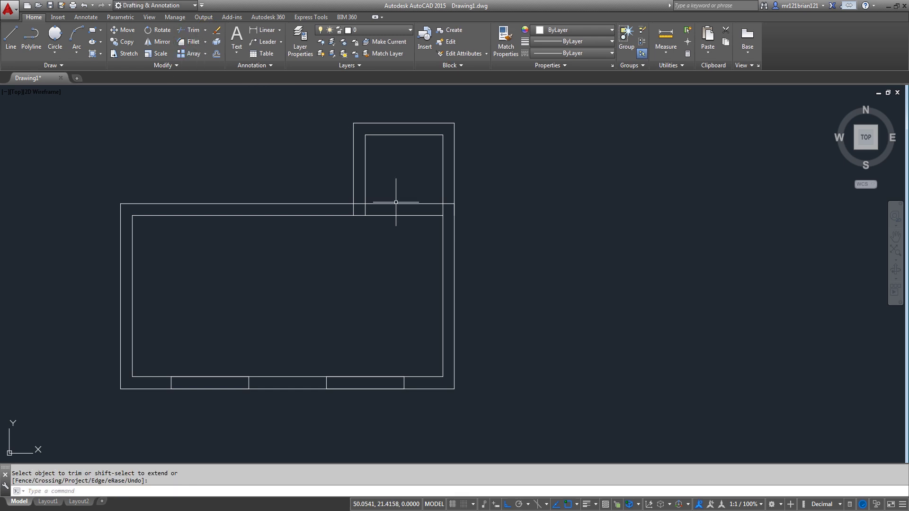
scroll(407, 185, up, 2)
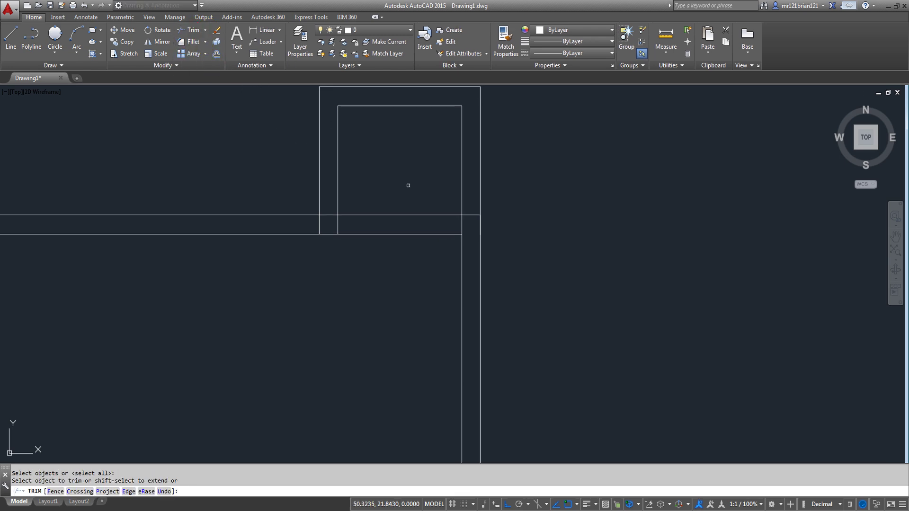
click(408, 184)
click(361, 256)
click(330, 215)
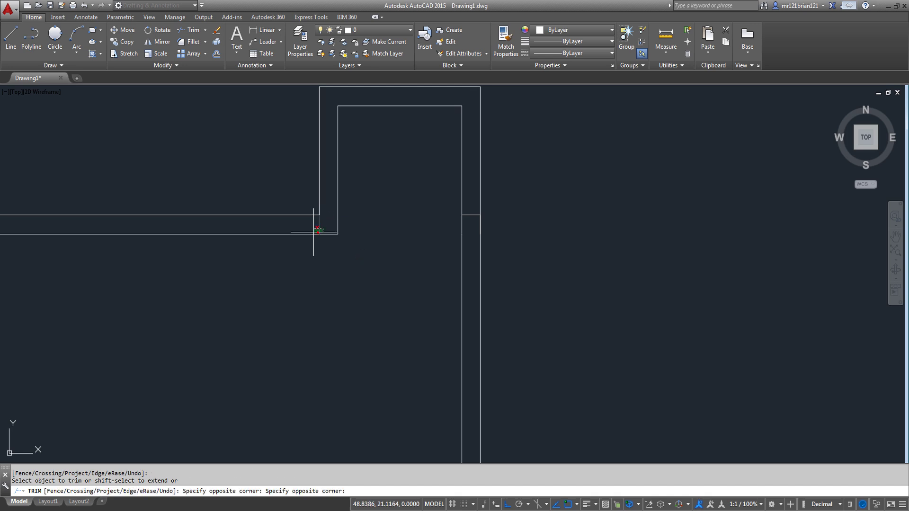
click(304, 229)
scroll(465, 206, up, 4)
click(489, 209)
click(471, 259)
scroll(422, 138, down, 5)
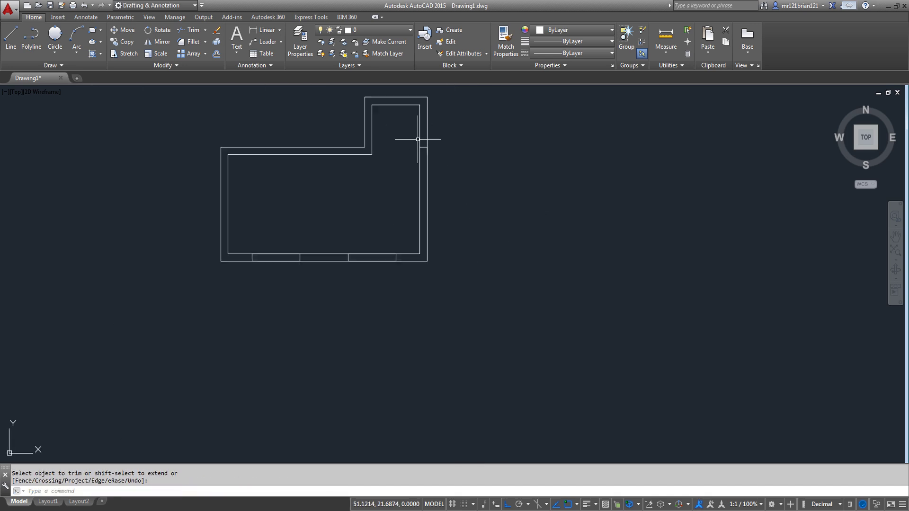
Erase the short leftover line crossing the right wall below the extension
scroll(415, 137, up, 4)
key(Escape)
click(397, 160)
key(Delete)
scroll(432, 244, down, 4)
middle_drag(432, 244, 383, 280)
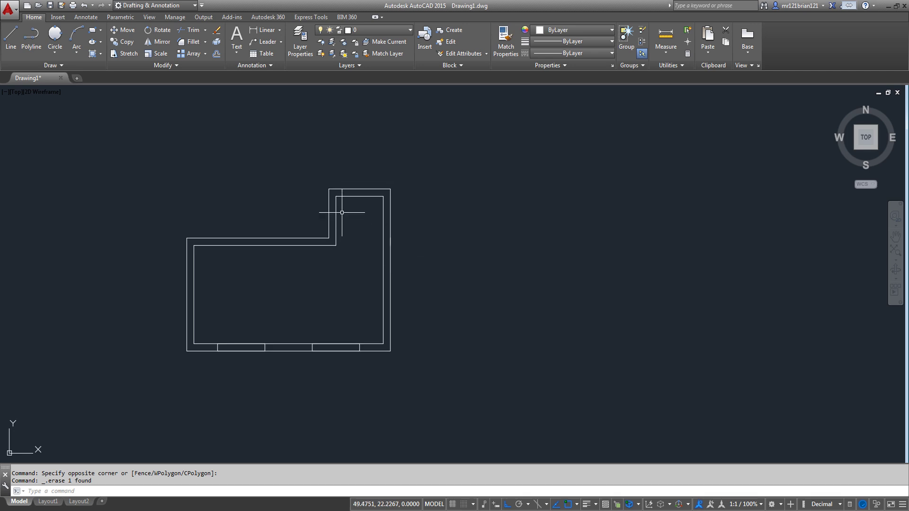
Inspect the combined wall outline and the two openings in its lower wall
middle_drag(315, 282, 369, 267)
scroll(325, 362, up, 2)
mouse_move(443, 167)
middle_down()
mouse_move(415, 220)
mouse_move(327, 289)
mouse_move(330, 301)
middle_up()
click(239, 473)
scroll(364, 239, down, 3)
middle_drag(298, 329, 305, 321)
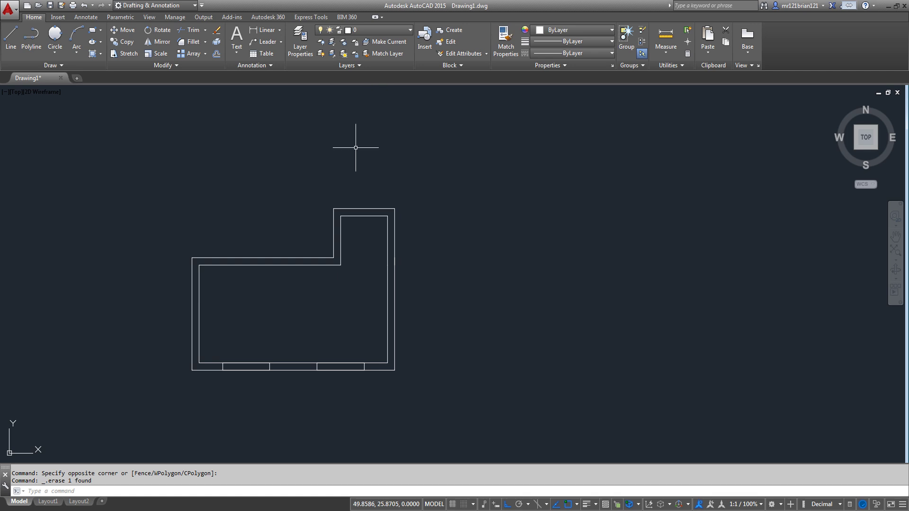
middle_drag(253, 295, 260, 289)
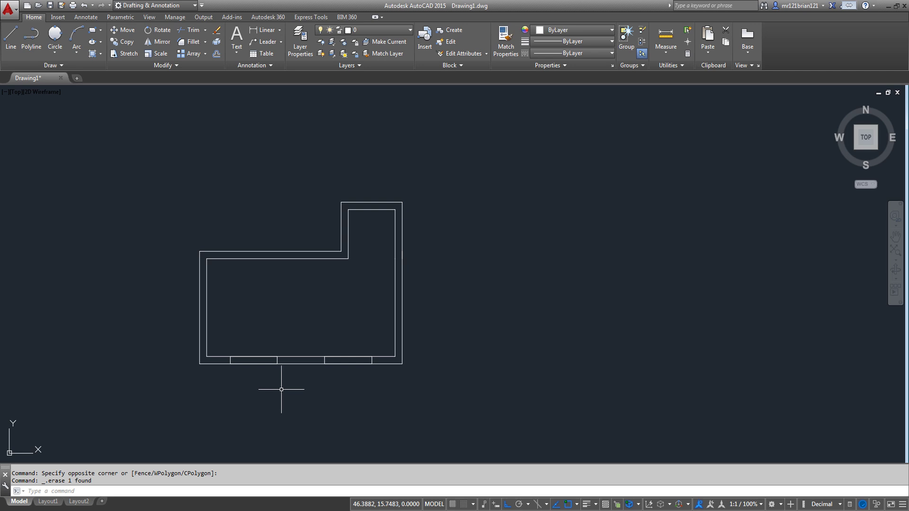
scroll(244, 346, up, 2)
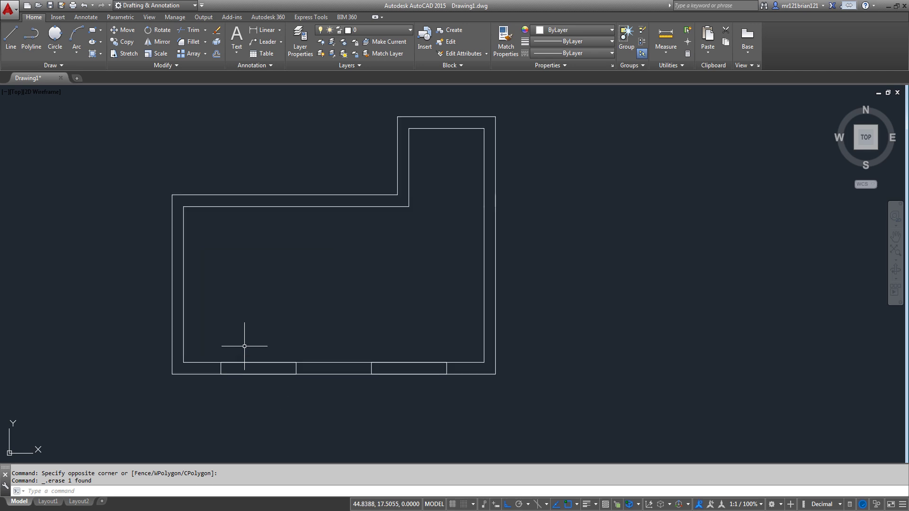
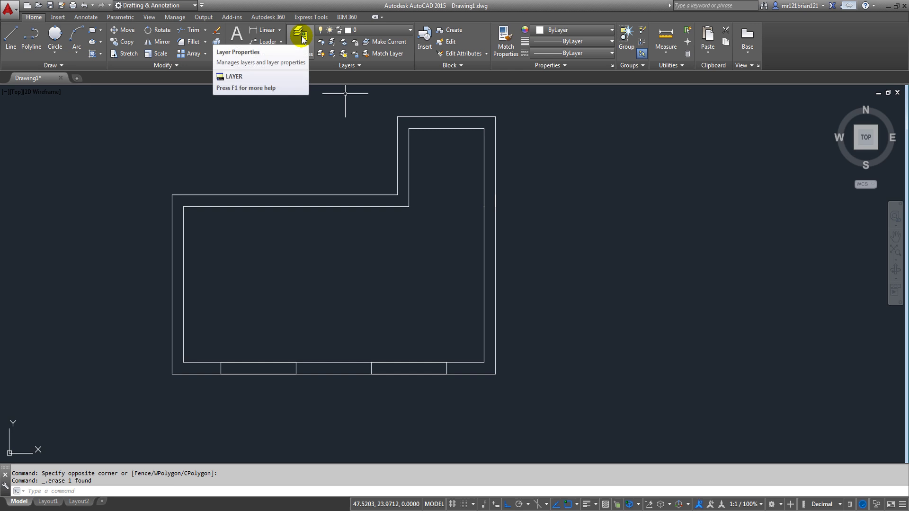
Create a new layer named WALL in the layer properties manager
click(350, 30)
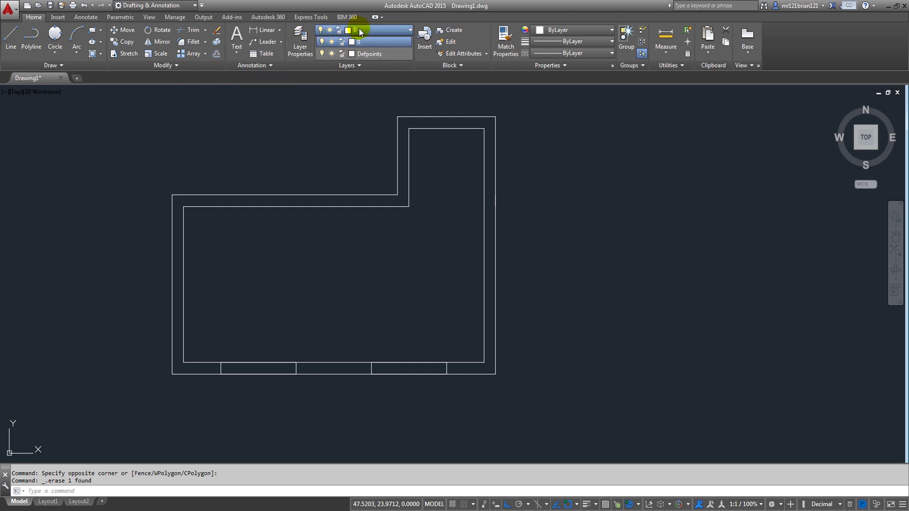
click(359, 31)
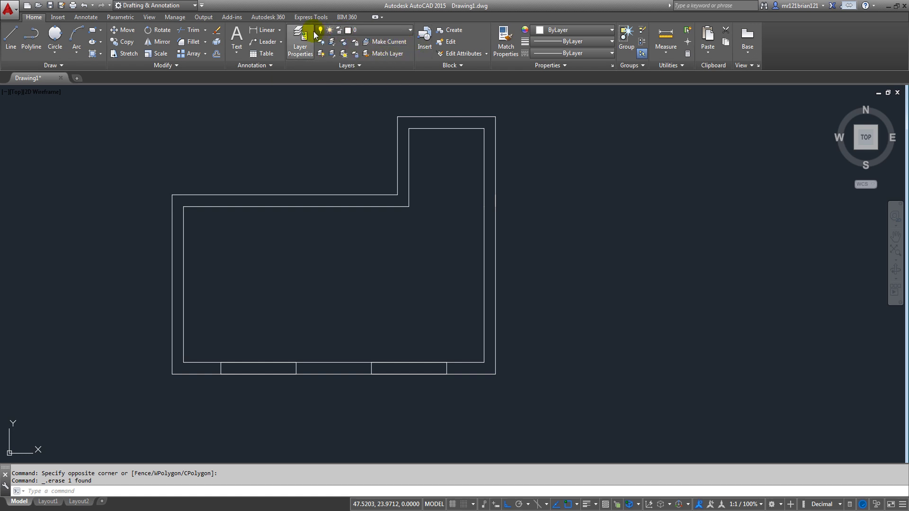
click(301, 53)
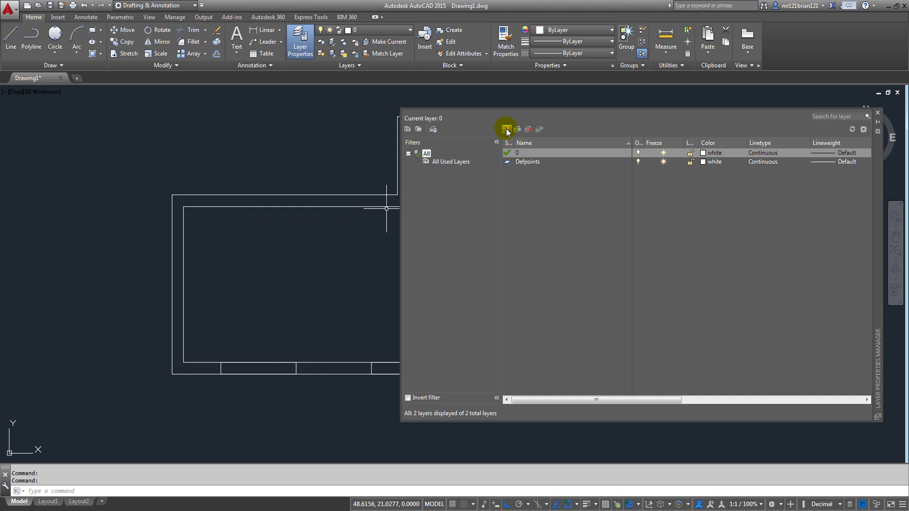
click(549, 313)
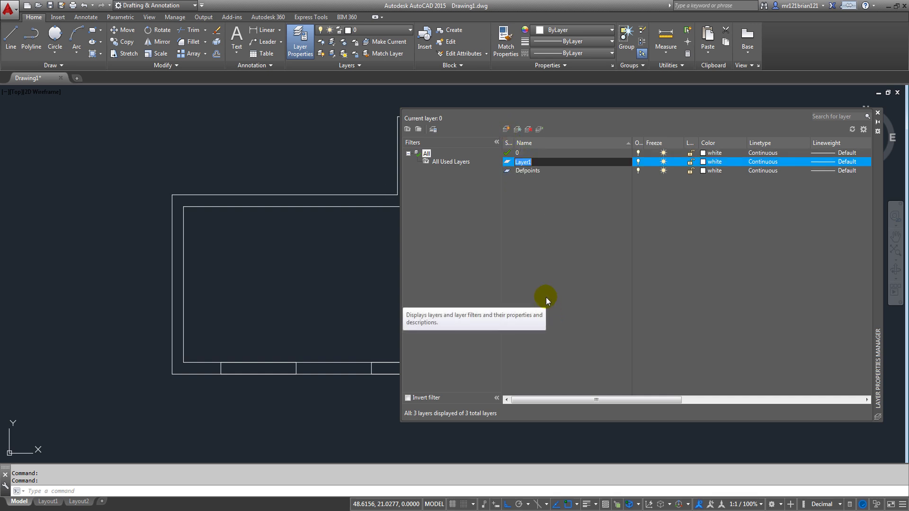
text(w)
key(Caps_Lock)
key(BackSpace)
text(WALLS)
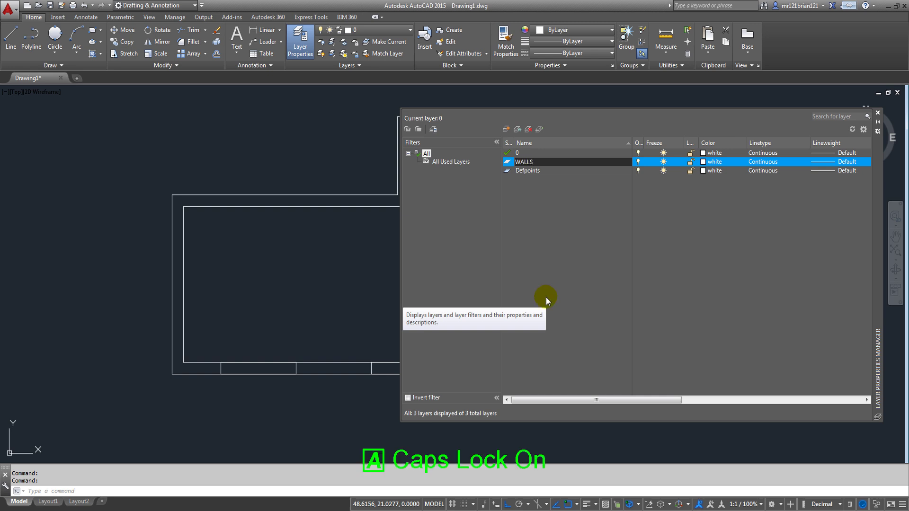
Set the WALL layer's color to index color 190
click(710, 162)
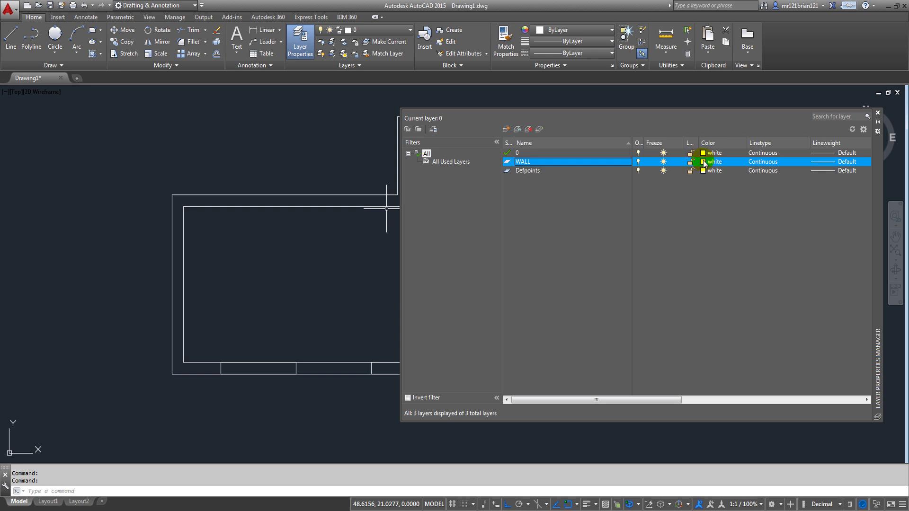
click(498, 229)
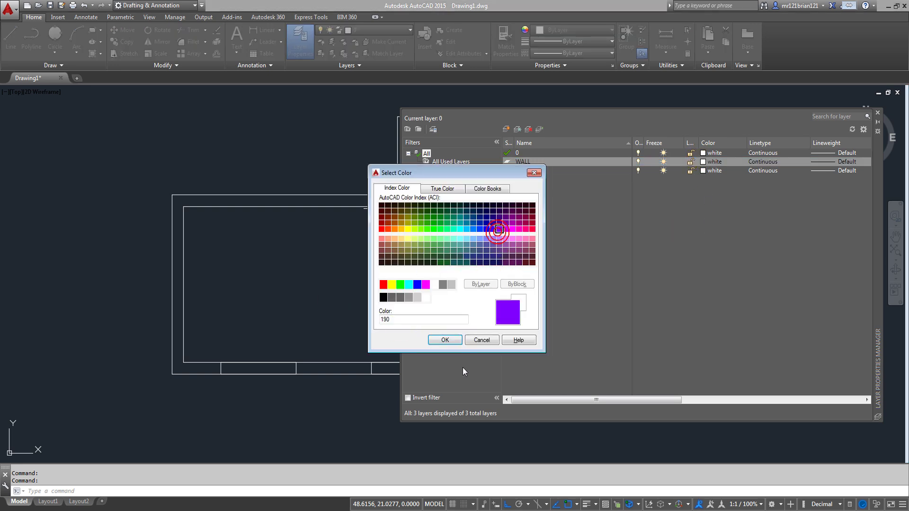
click(445, 339)
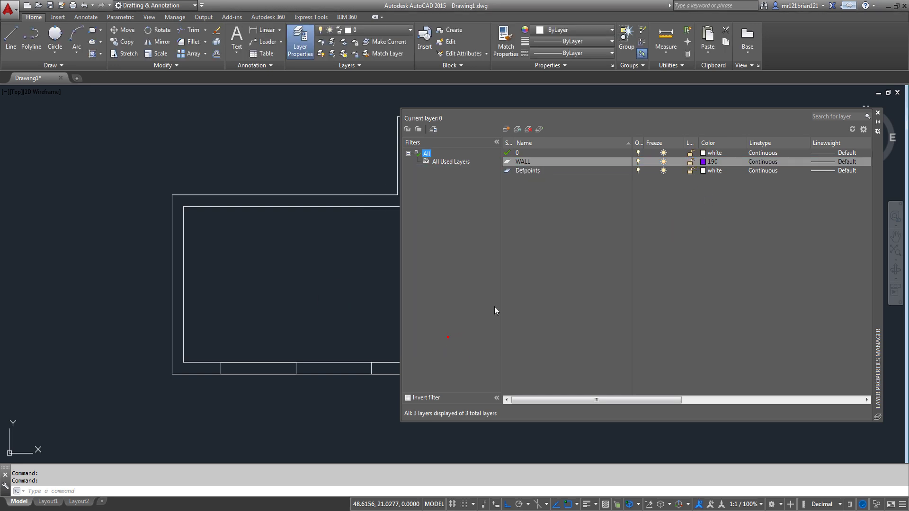
Review the loaded and loadable linetypes for the WALL layer, and close the linetype dialogs without choosing one
click(763, 161)
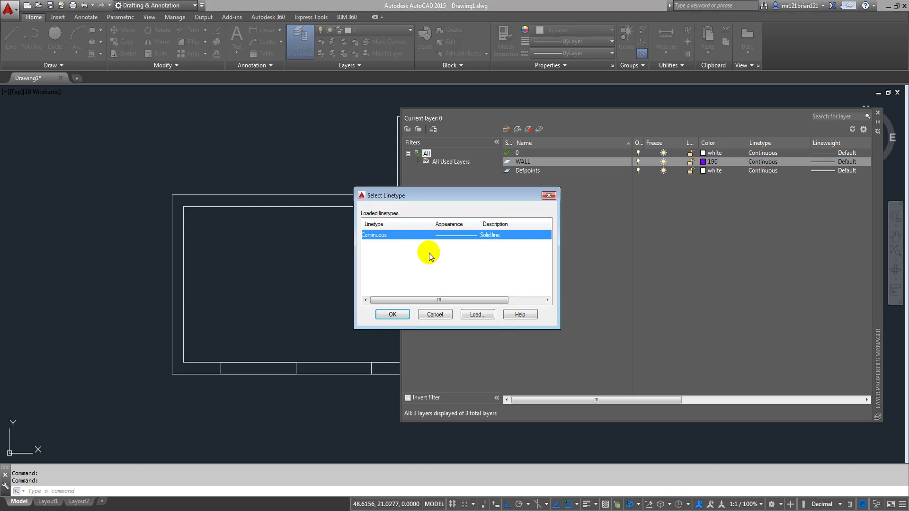
click(477, 315)
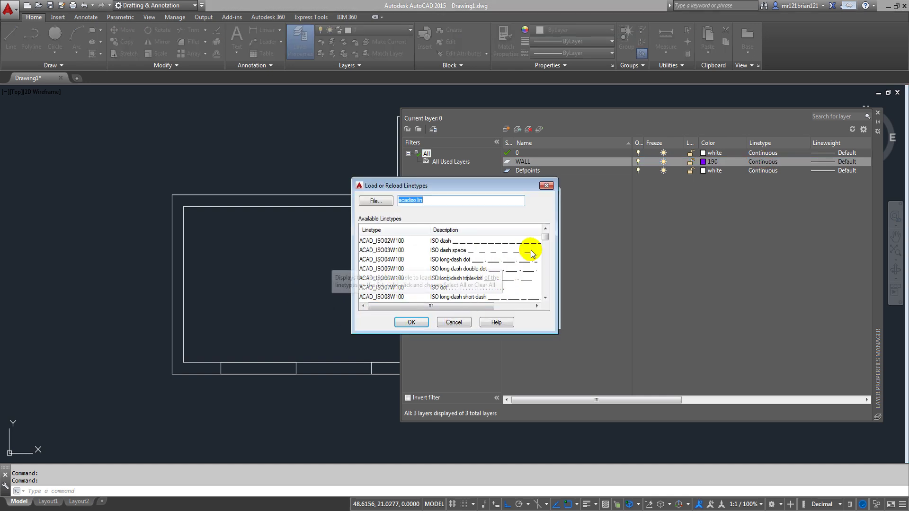
click(427, 320)
key(Return)
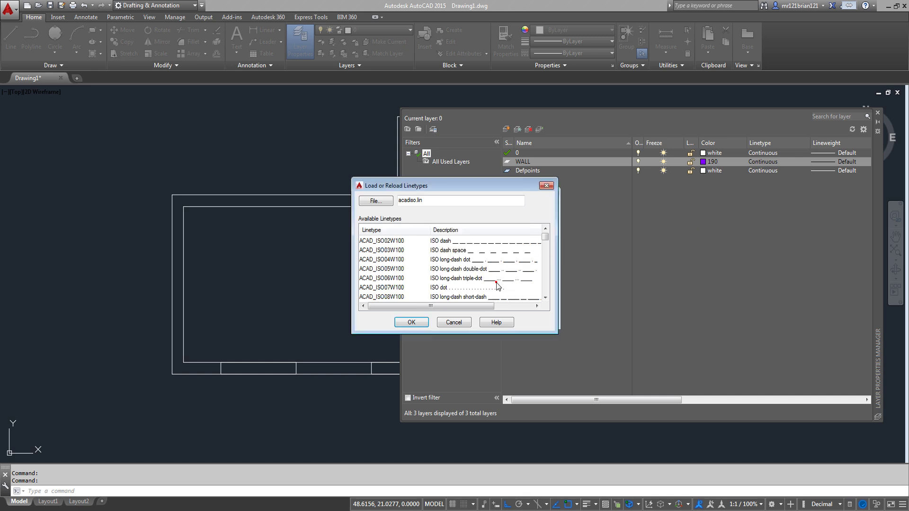
key(Escape)
click(478, 314)
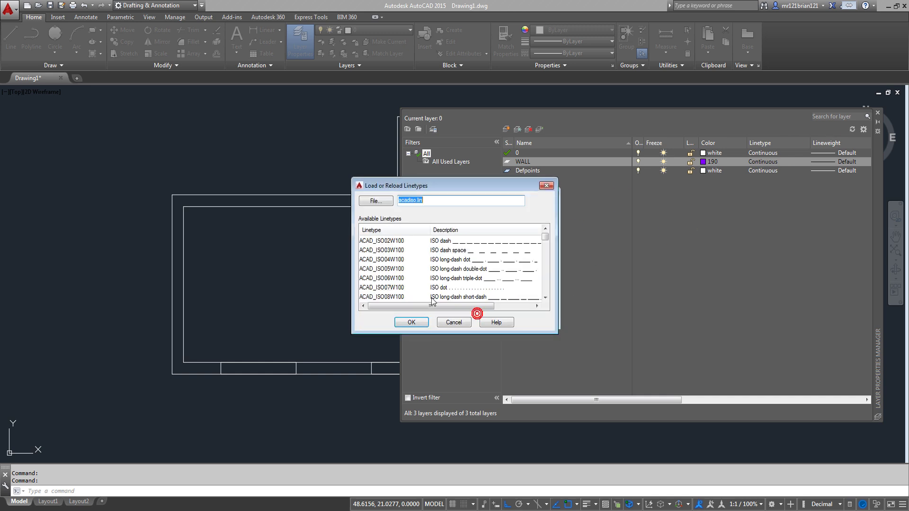
click(447, 320)
click(435, 314)
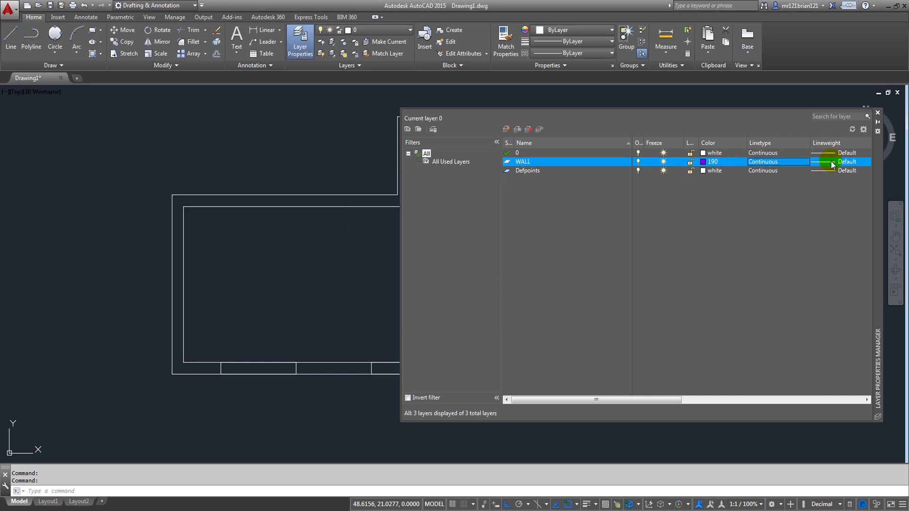
Review the lineweight choices for the WALL layer and the remaining layer property columns
drag(640, 399, 679, 399)
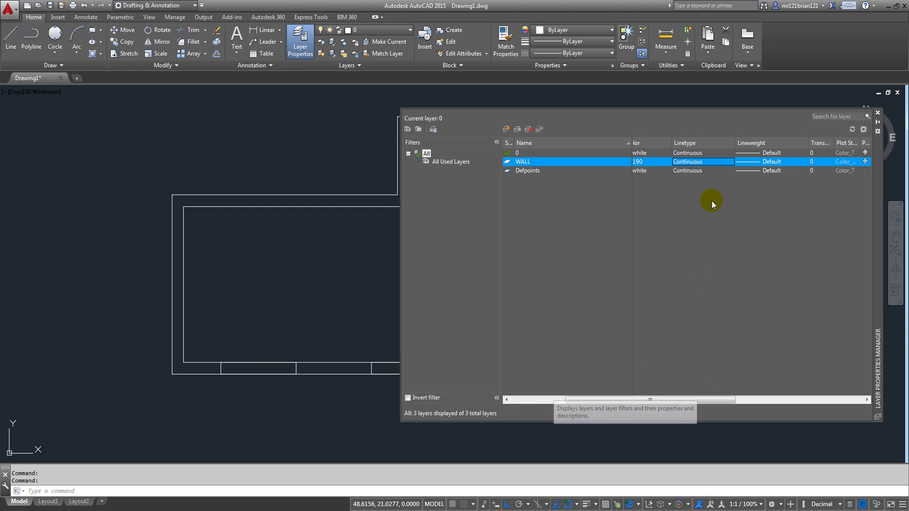
click(748, 162)
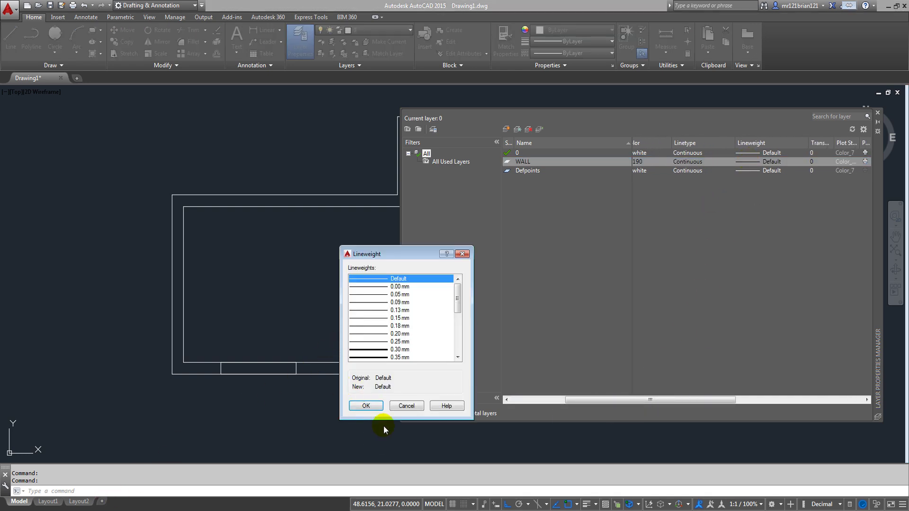
click(406, 406)
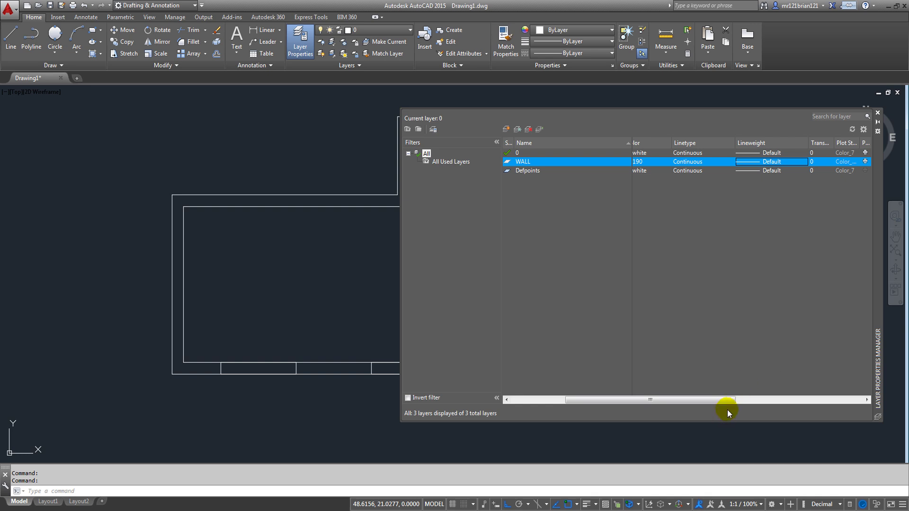
drag(726, 399, 779, 328)
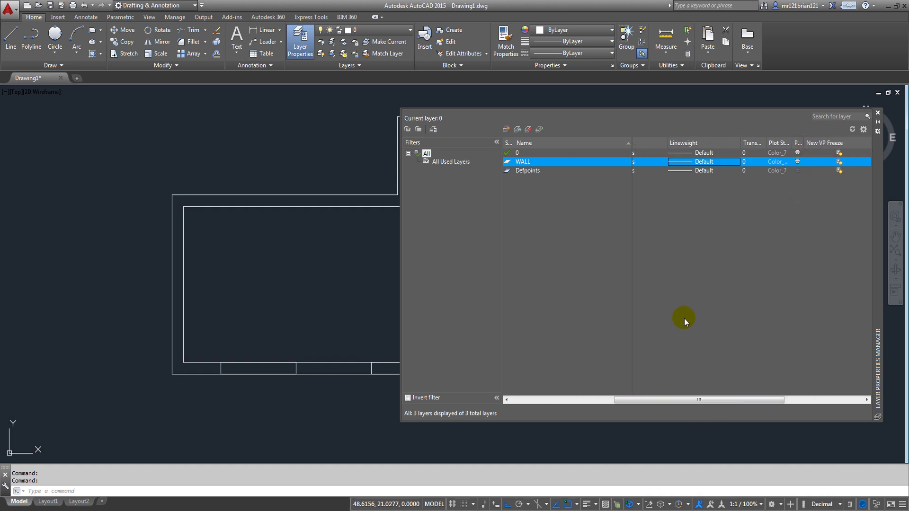
drag(680, 399, 523, 248)
drag(590, 404, 511, 404)
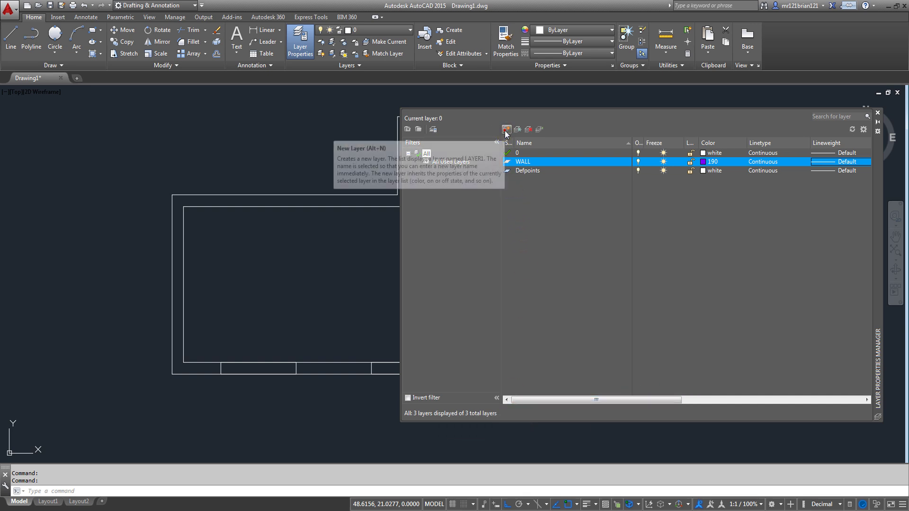
Create a new layer named EQUIPMENTQ in the layer properties manager
click(506, 128)
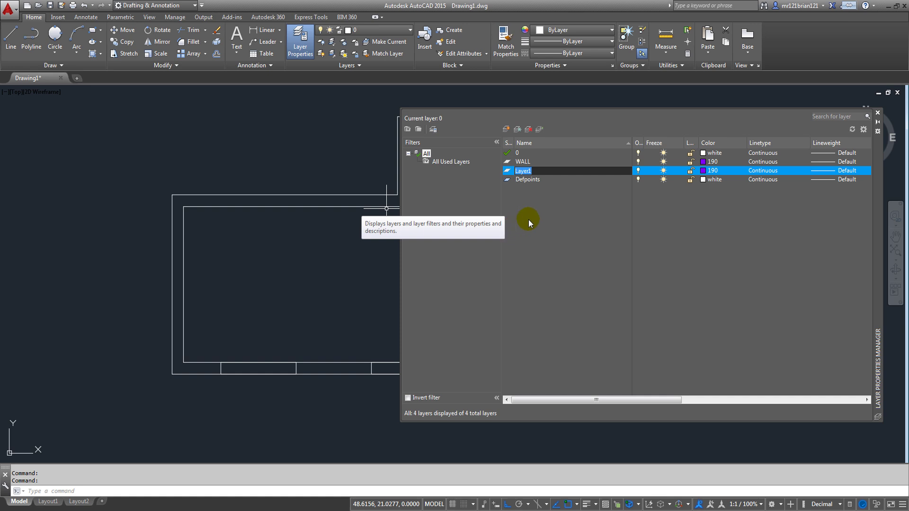
text(EQUIPMENTQ)
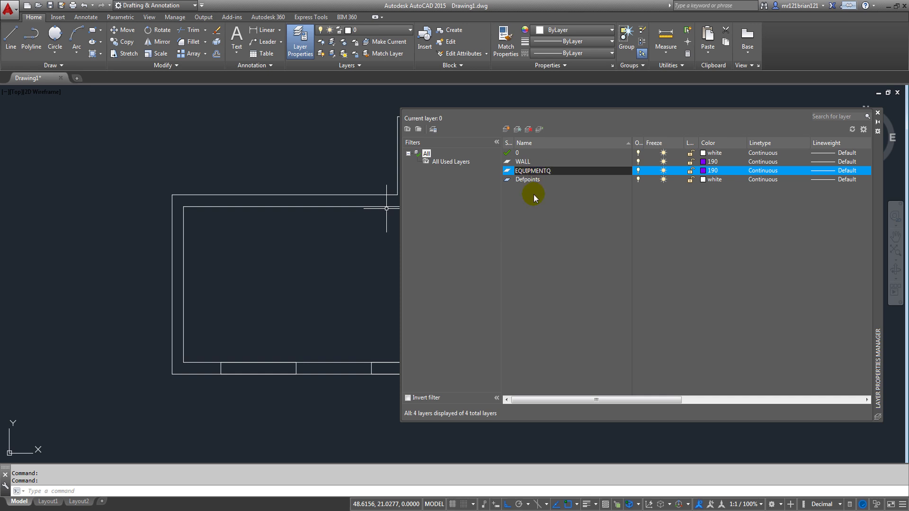
key(Return)
Create another new layer, naming it UNITS first and renaming it ANOTATIONS
click(508, 129)
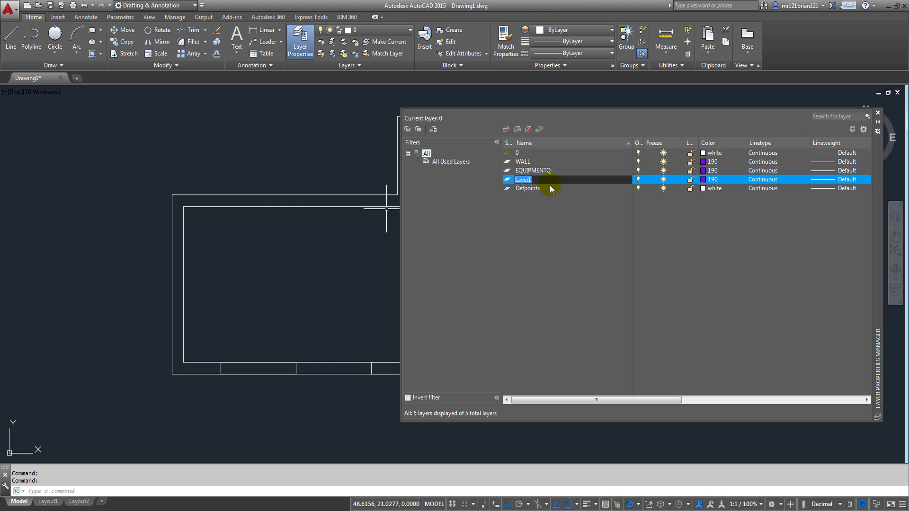
text(UNITS)
key(Return)
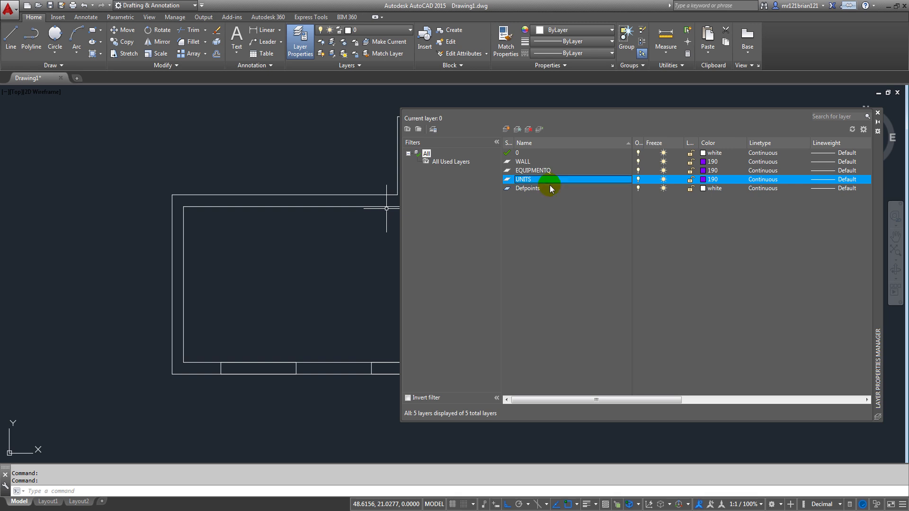
click(525, 180)
text(ANT)
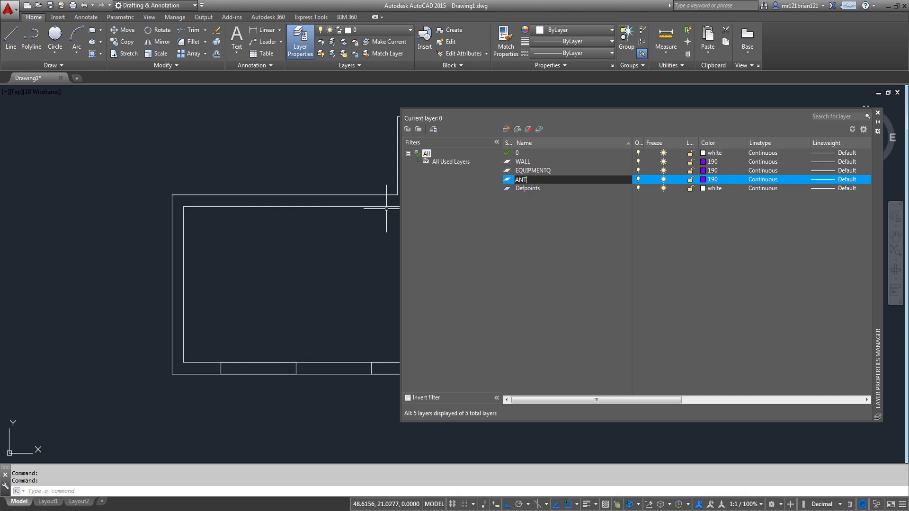
text(TATIONS)
click(541, 198)
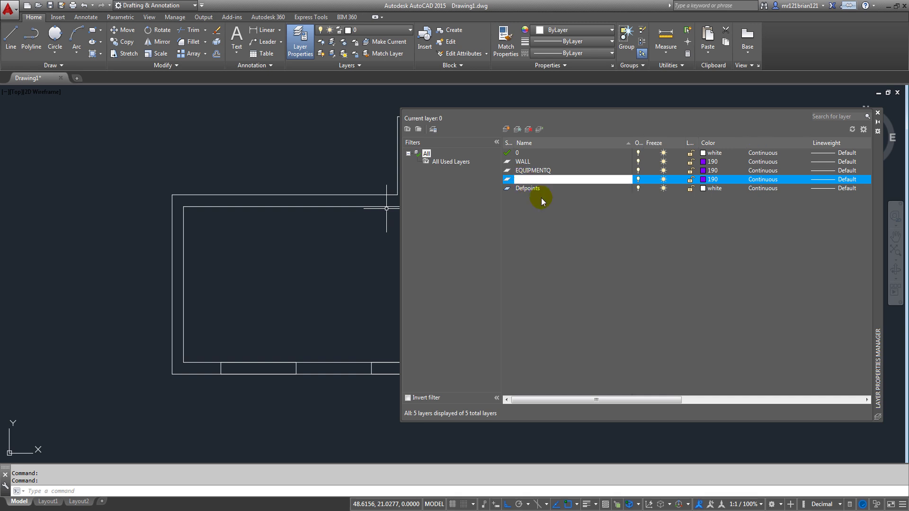
Set the ANOTATIONS layer to index color 110 and the EQUIPMENTQ layer to index color 103
click(703, 179)
click(446, 229)
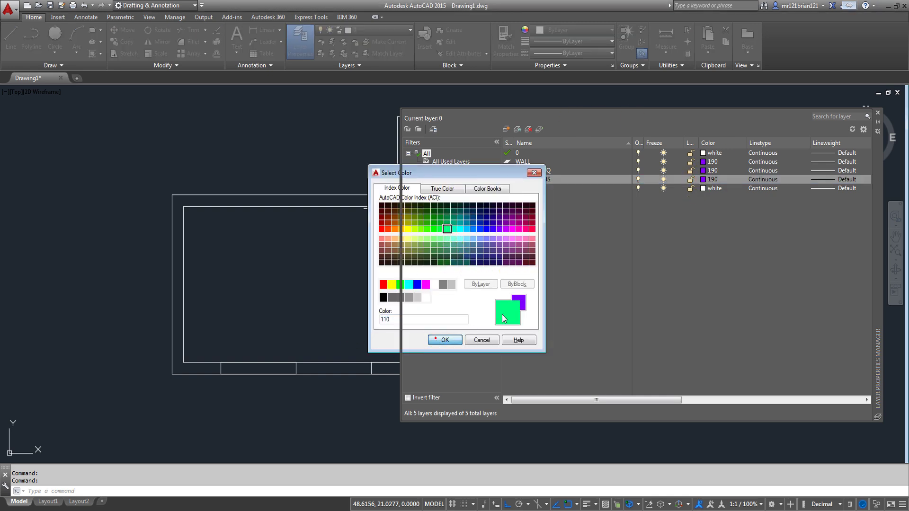
click(444, 339)
click(702, 170)
click(441, 244)
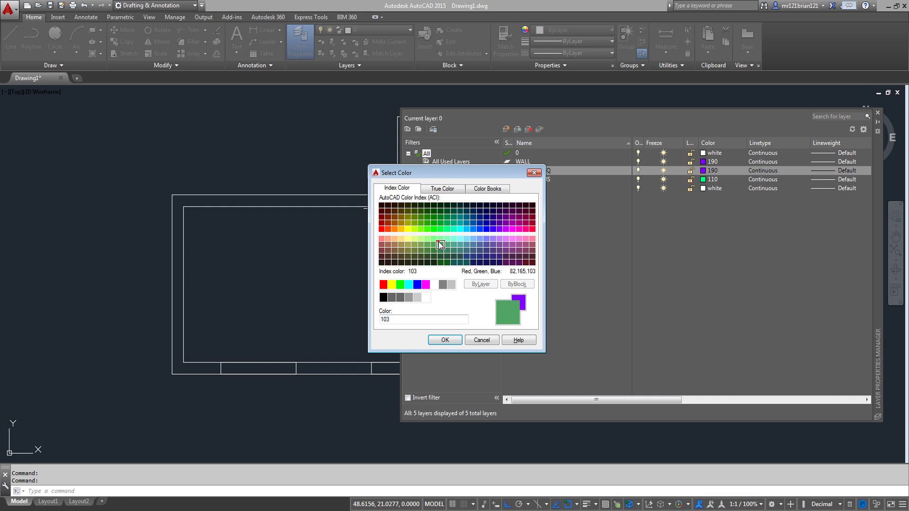
click(445, 340)
Make the WALL layer current and close the layer properties manager
click(524, 163)
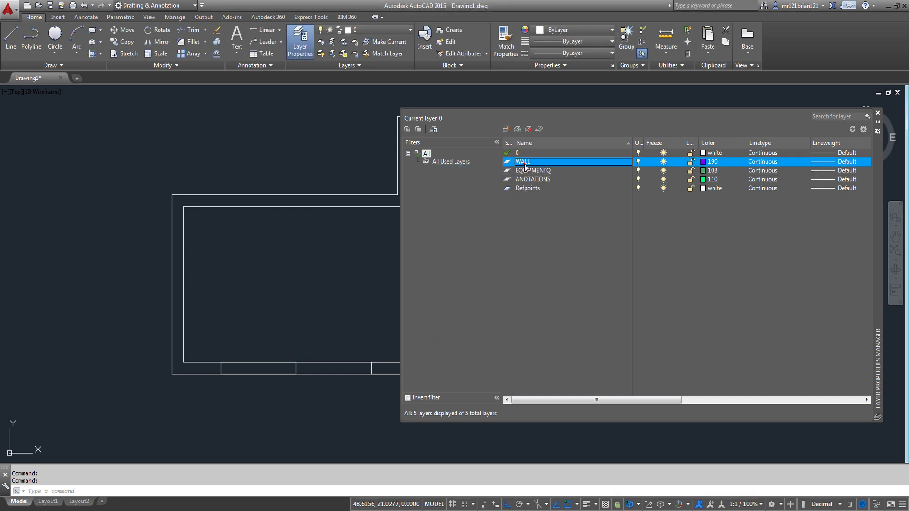
click(878, 114)
Draw three connected trial lines on the WALL layer, down, right and up, beside the plan's left wall
click(10, 38)
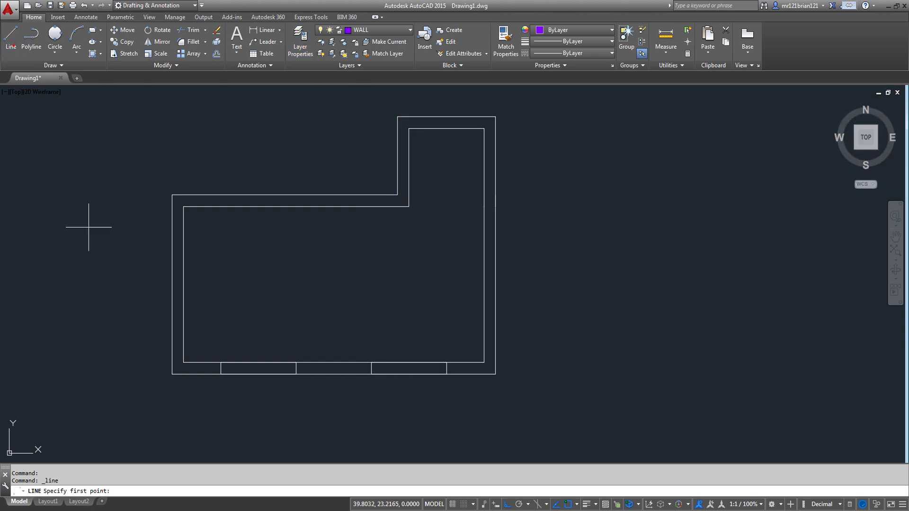
click(89, 229)
click(89, 368)
click(165, 368)
click(165, 178)
key(Return)
Erase the trial lines beside the plan's left wall
click(95, 368)
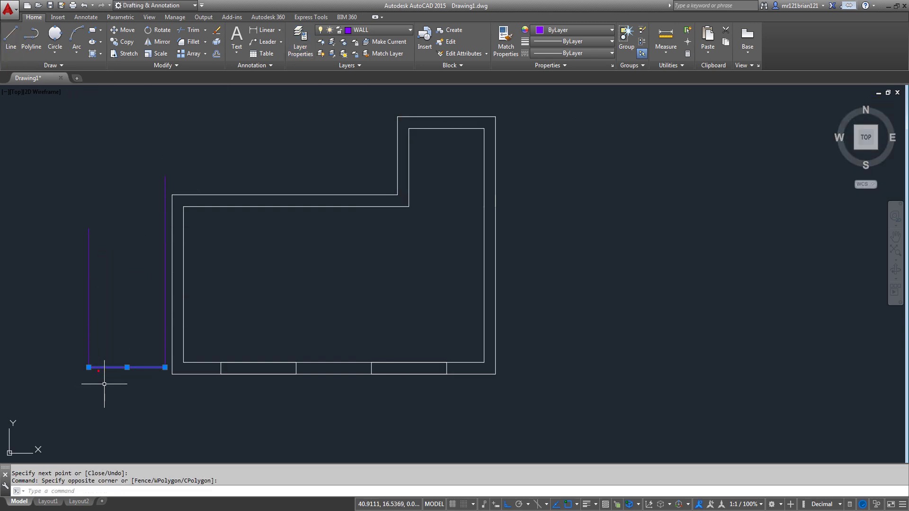
key(Delete)
click(122, 233)
click(54, 295)
key(Delete)
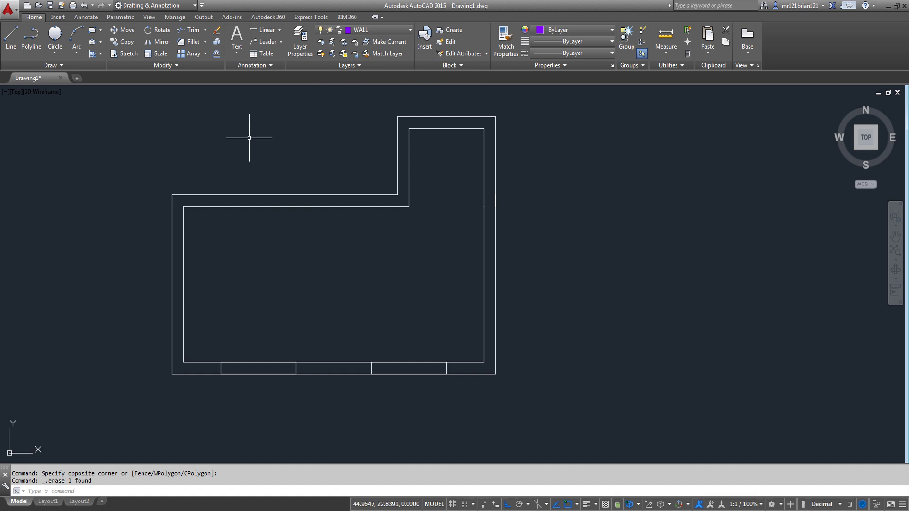
Switch the current layer to EQUIPMENTQ and from there to ANOTATIONS
click(369, 30)
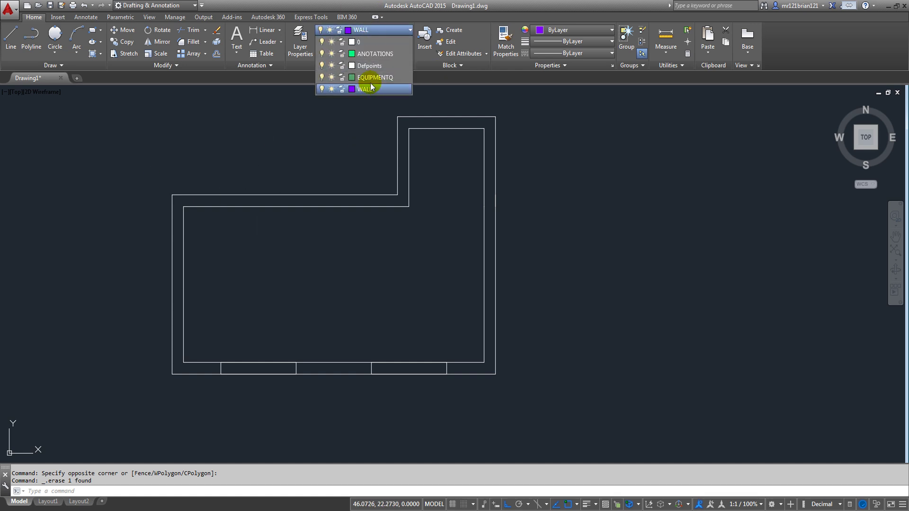
click(376, 76)
click(344, 30)
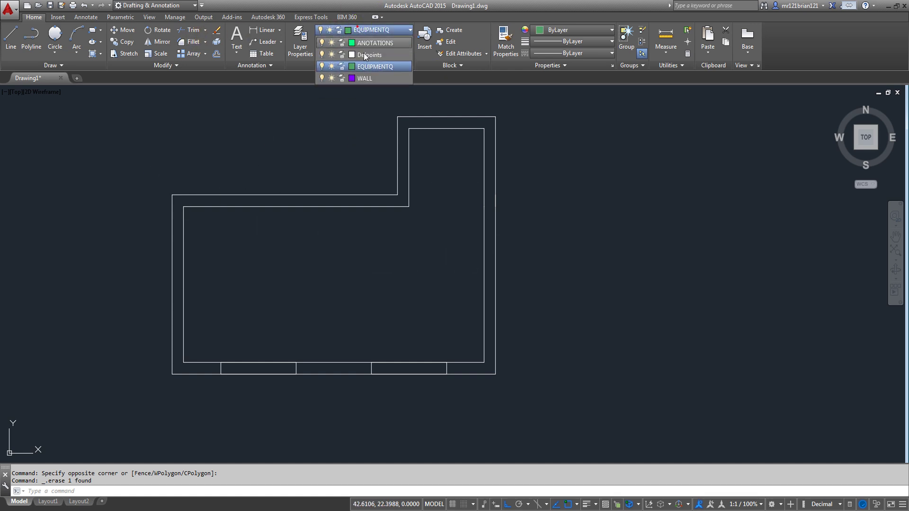
click(376, 54)
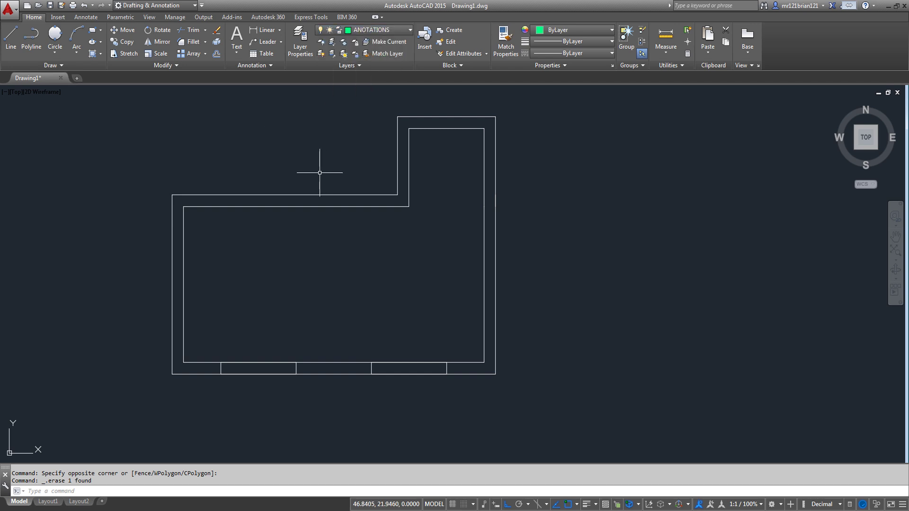
Assign all the lines of the room plan to the WALL layer and clear the selection
scroll(405, 198, down, 2)
click(509, 129)
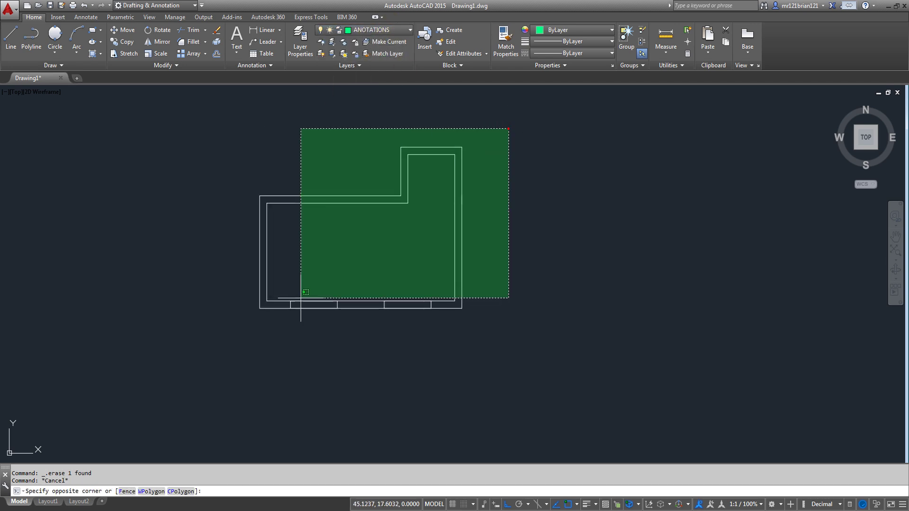
click(301, 298)
click(357, 29)
click(373, 77)
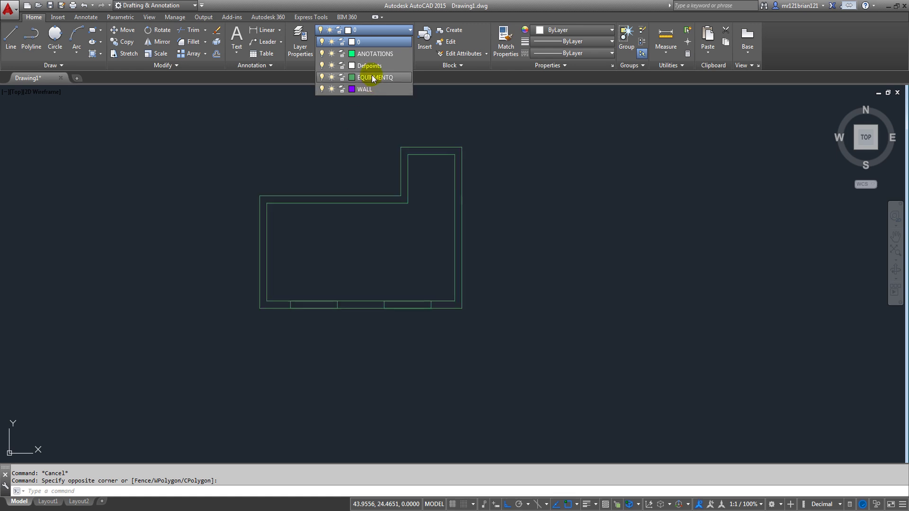
click(373, 89)
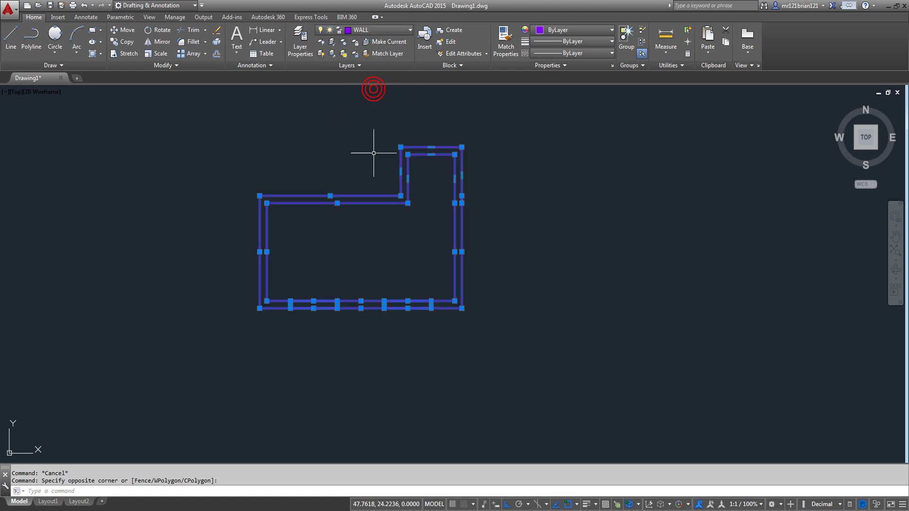
key(Escape)
key(Escape)
scroll(329, 299, up, 4)
scroll(388, 229, down, 2)
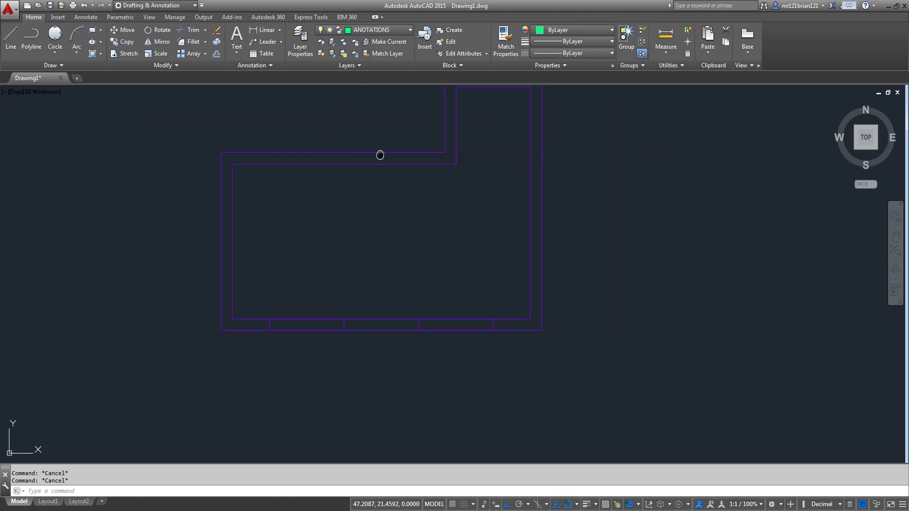
middle_drag(380, 155, 348, 190)
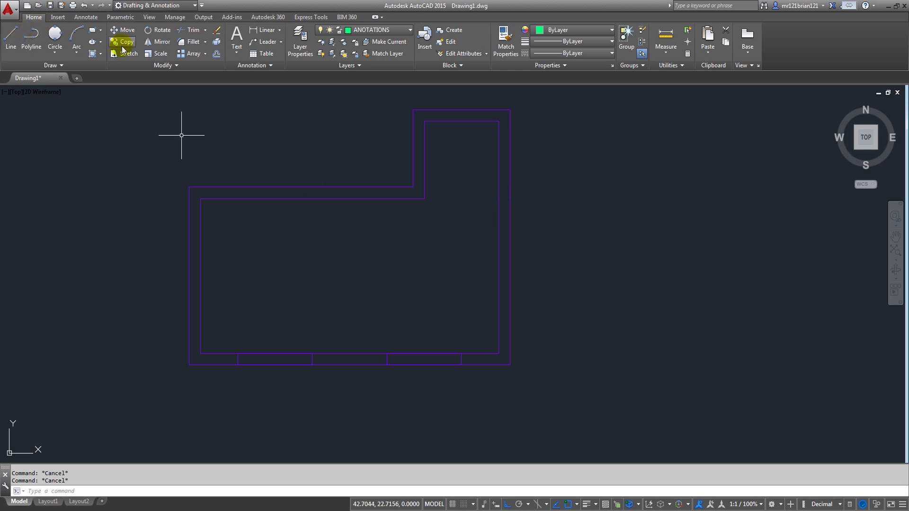
Make EQUIPMENTQ the current layer and draw a horizontal line through the middle of the lower wall's left opening
click(376, 30)
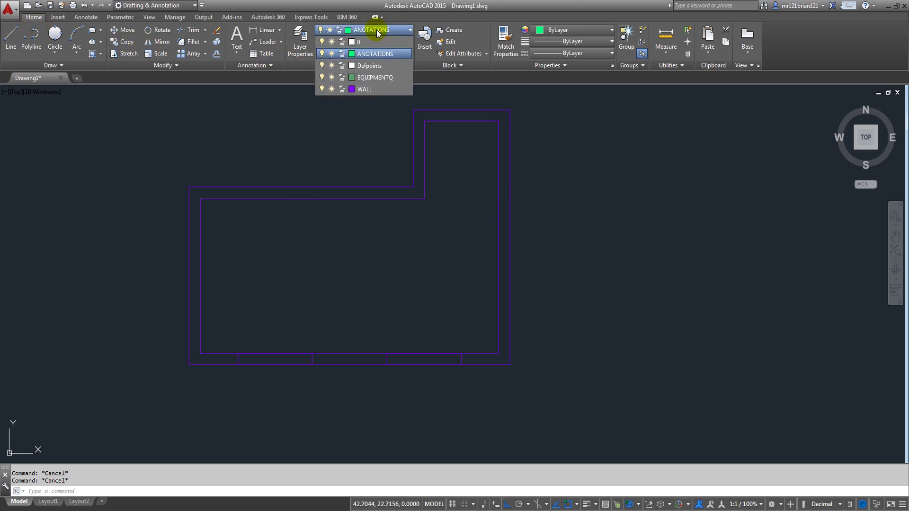
click(374, 77)
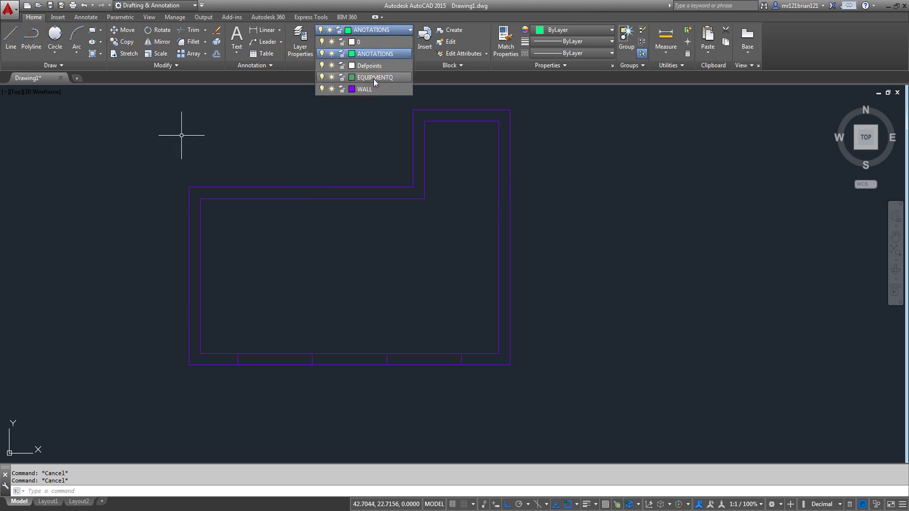
click(10, 46)
click(375, 30)
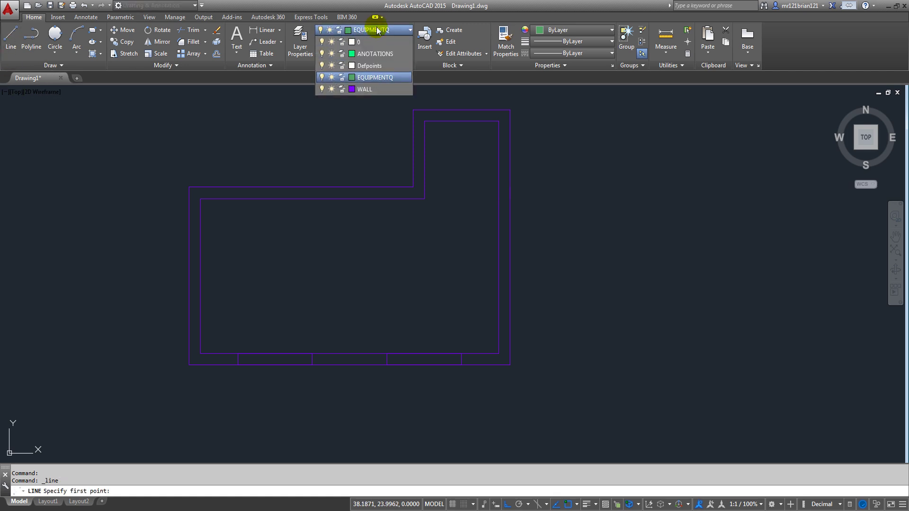
scroll(201, 366, up, 5)
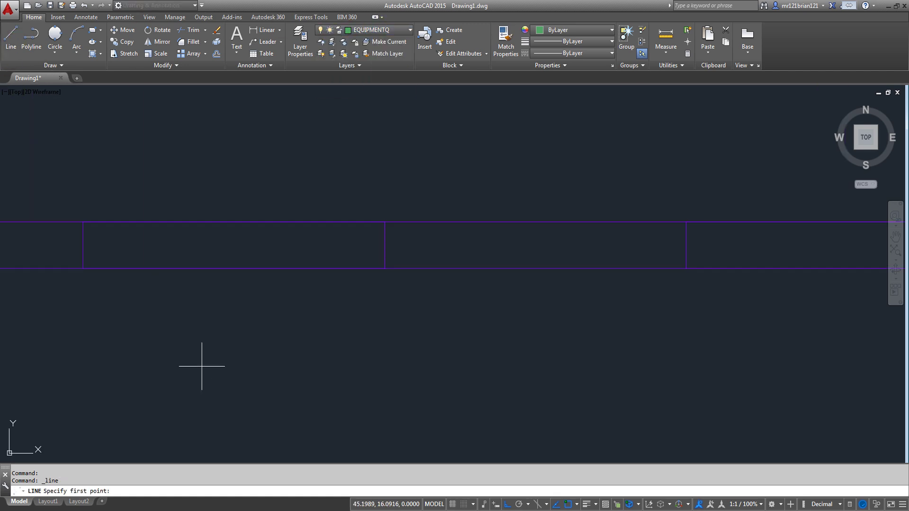
click(87, 245)
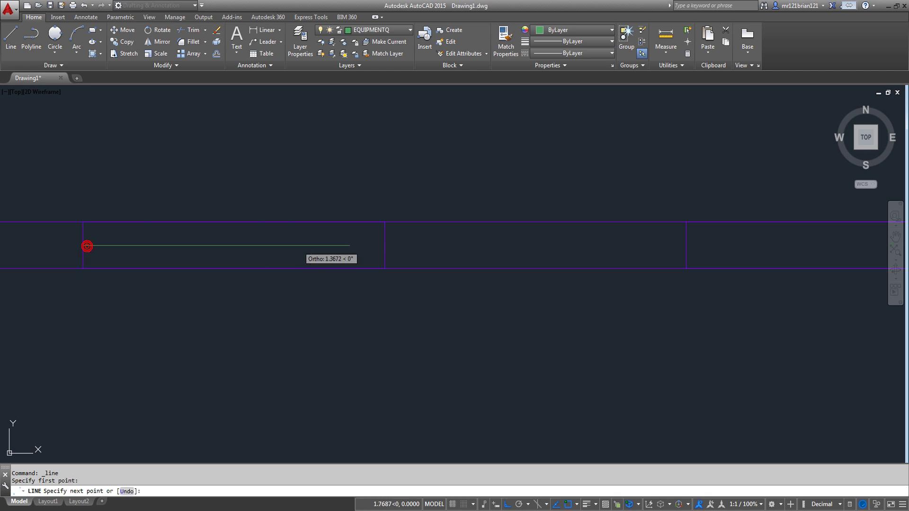
click(385, 243)
scroll(294, 246, down, 4)
key(Return)
Draw a horizontal line between the side midpoints of the lower wall's right opening
key(Return)
click(446, 247)
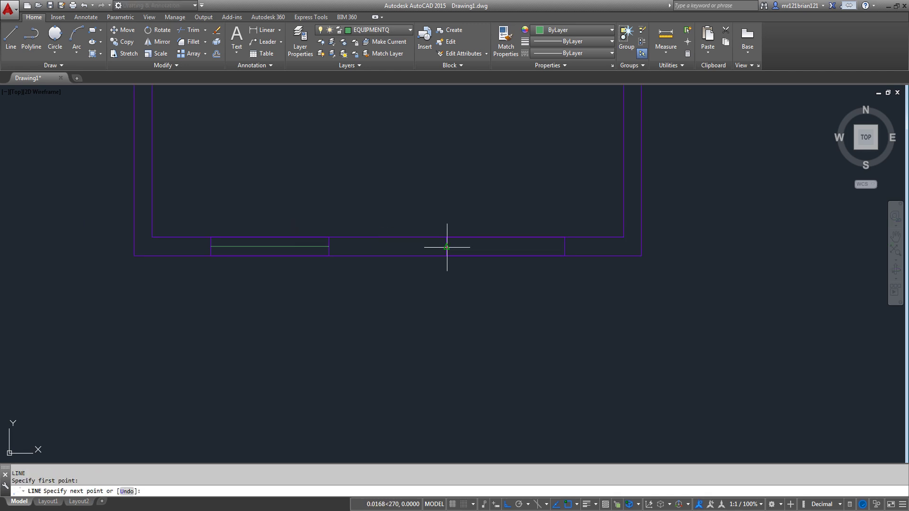
click(564, 247)
key(Return)
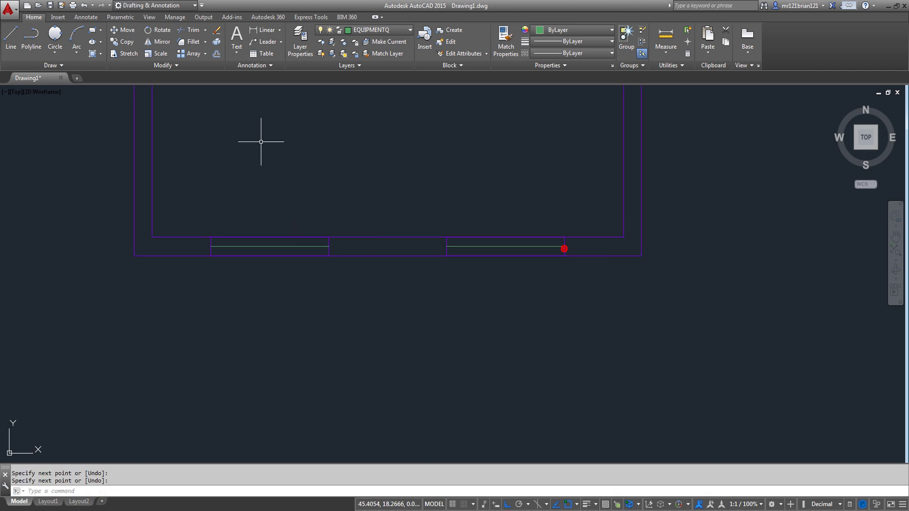
Offset the middle lines of both lower-wall openings upward by 0.02
click(216, 56)
scroll(215, 229, up, 3)
click(250, 273)
text(.02)
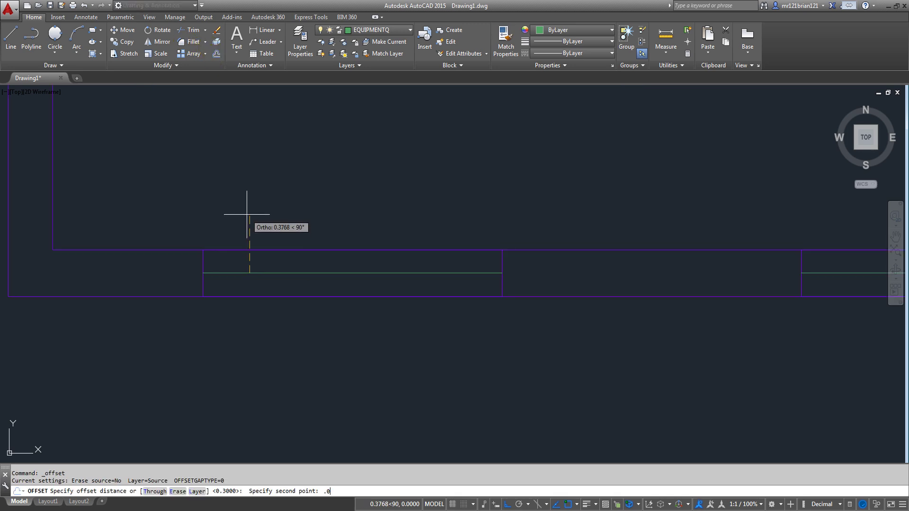
key(Return)
click(274, 276)
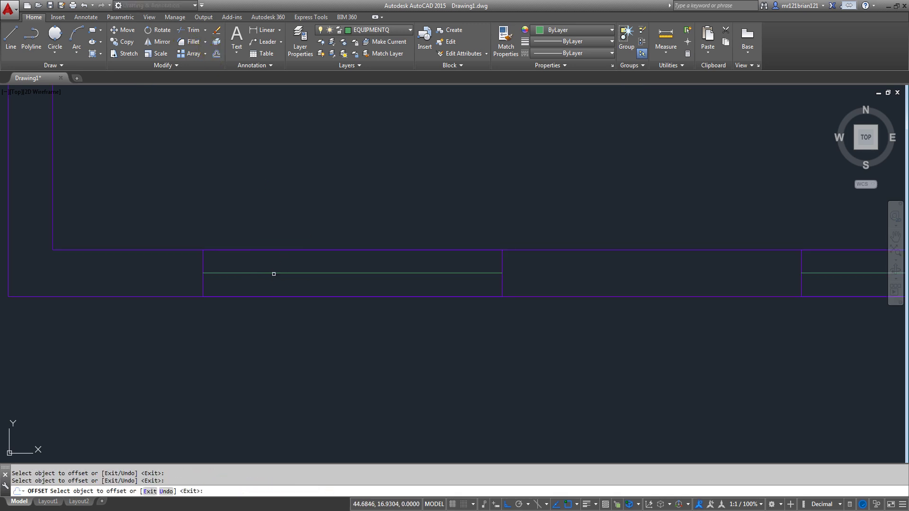
click(273, 273)
click(274, 256)
scroll(96, 224, down, 2)
scroll(451, 244, up, 1)
click(451, 246)
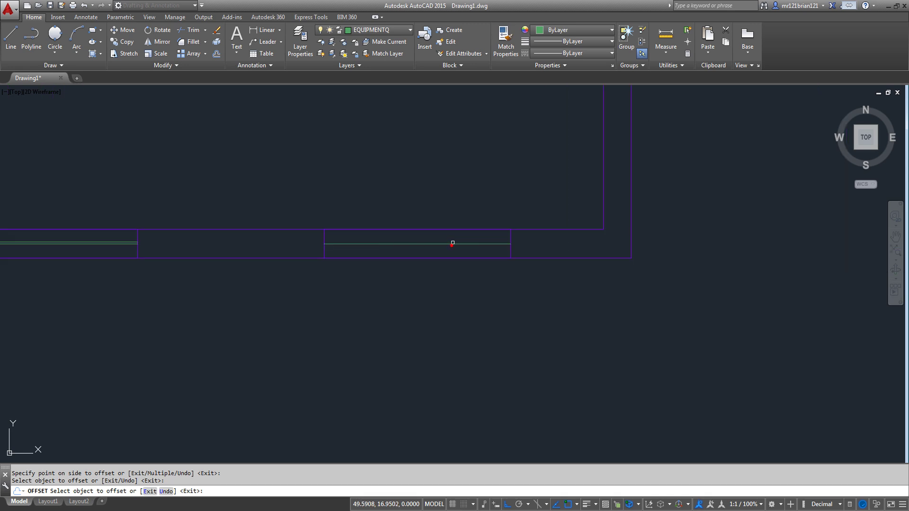
key(Escape)
scroll(300, 236, down, 4)
middle_drag(258, 171, 308, 239)
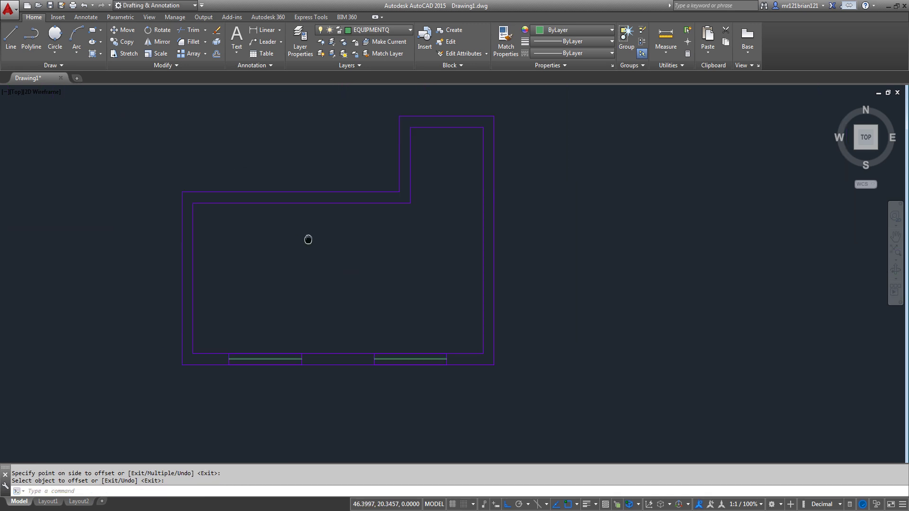
Draw a short vertical line across the extension's upper wall, from its inner upper-left corner to the outer wall line
scroll(421, 128, up, 2)
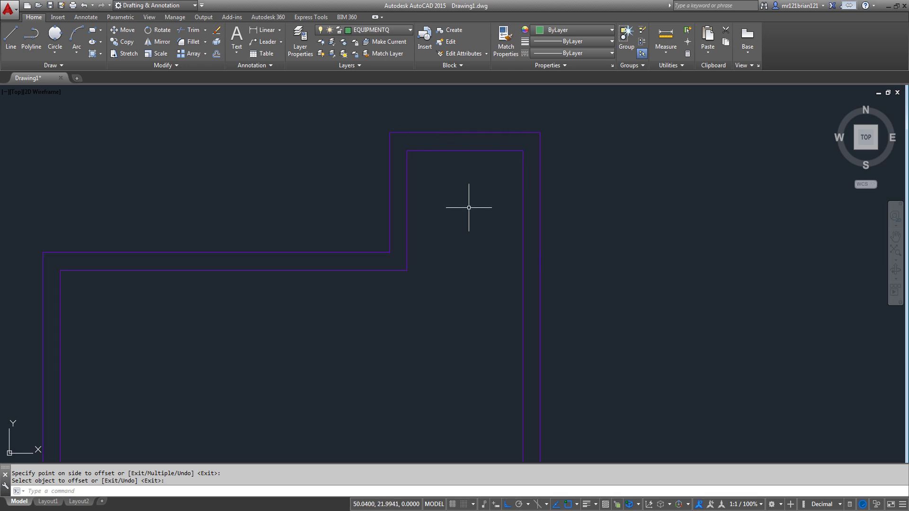
middle_drag(469, 208, 336, 290)
scroll(317, 263, up, 2)
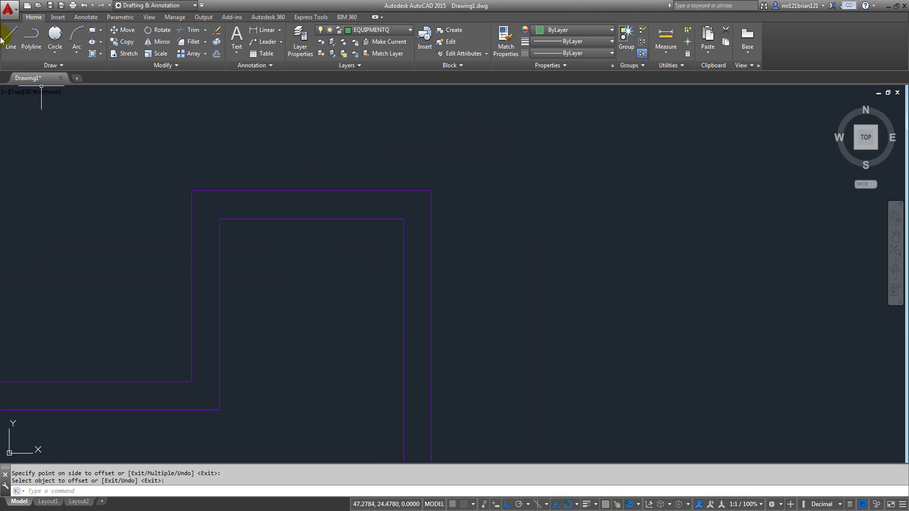
click(345, 29)
click(360, 29)
click(10, 35)
click(220, 217)
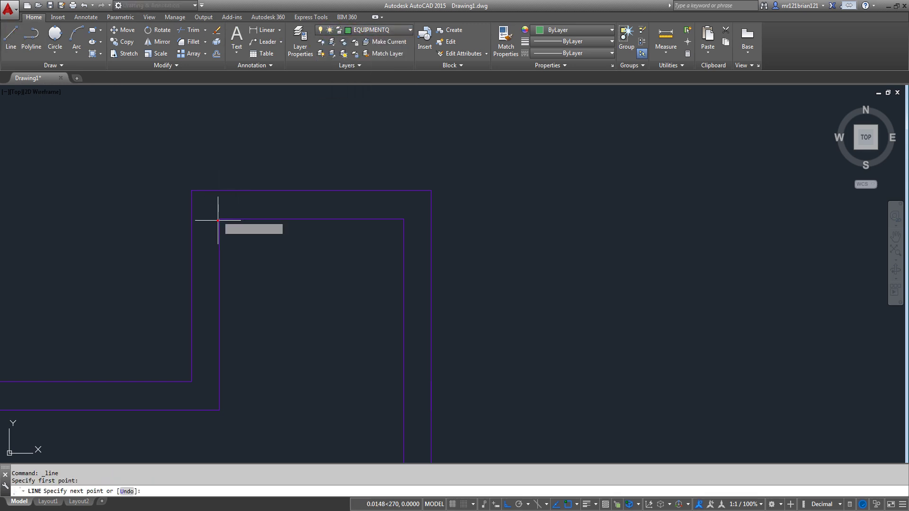
click(219, 190)
key(Return)
key(Return)
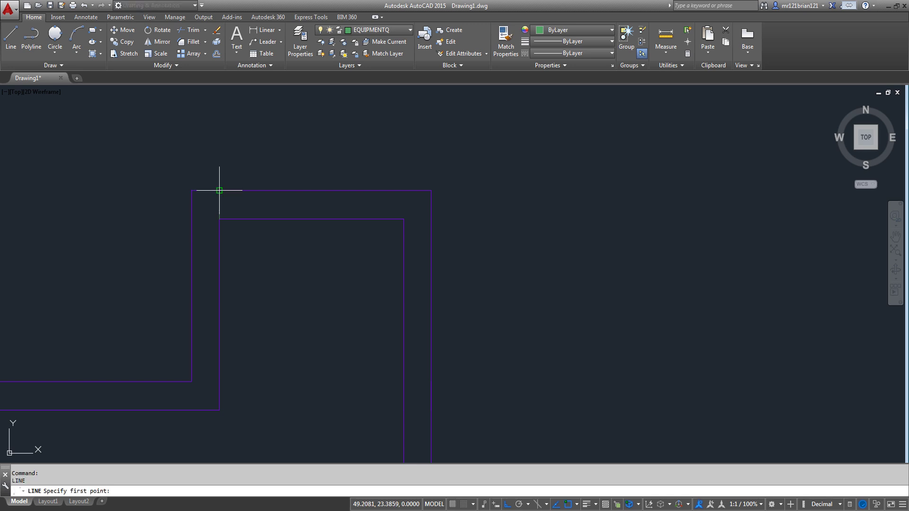
Complete the rectangle across the extension's upper wall with a 2-unit outer line, a right-hand side and a matching inner line
click(219, 190)
text(2)
key(Return)
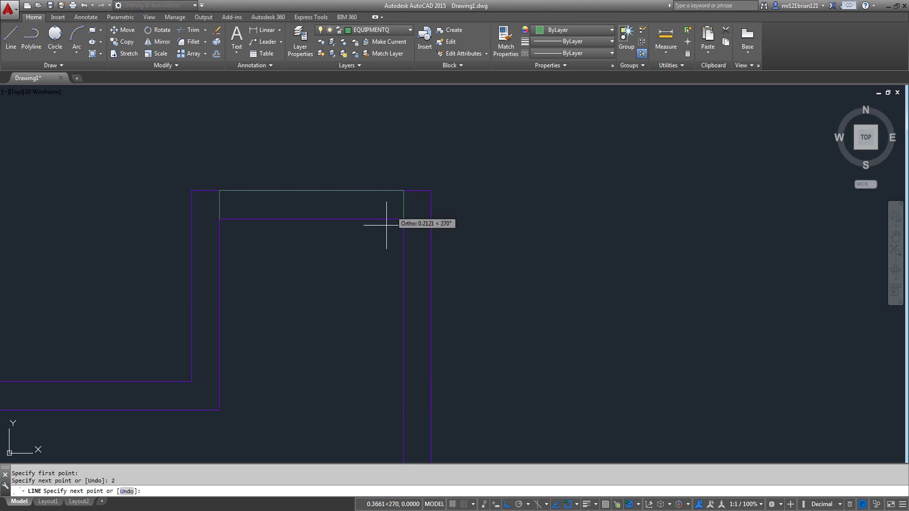
click(403, 218)
click(219, 219)
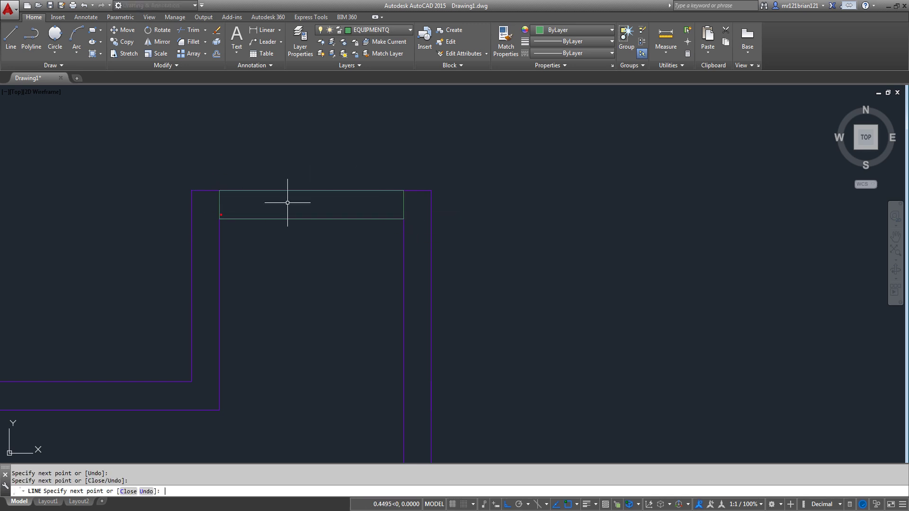
key(Return)
Draw a vertical line joining the midpoints of the rectangle's outer and inner lines in the extension's upper wall
key(Return)
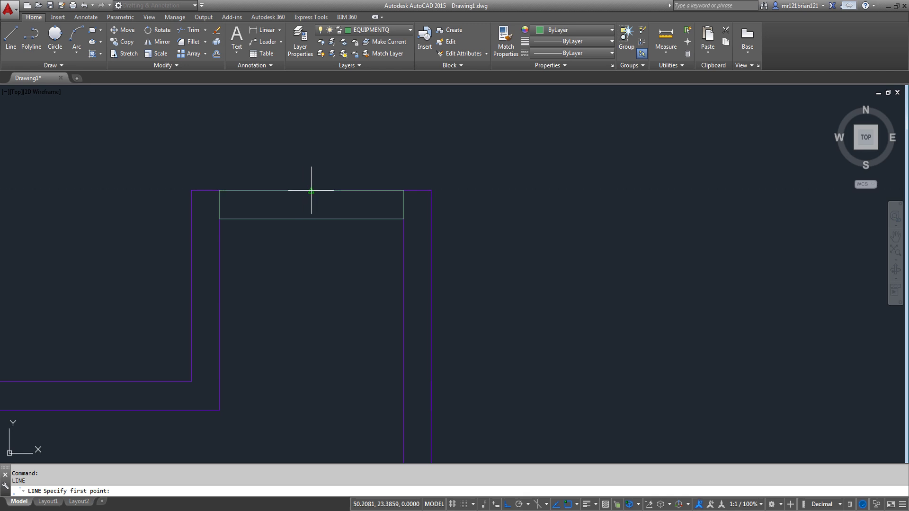
click(310, 190)
click(310, 219)
key(Return)
scroll(294, 223, up, 2)
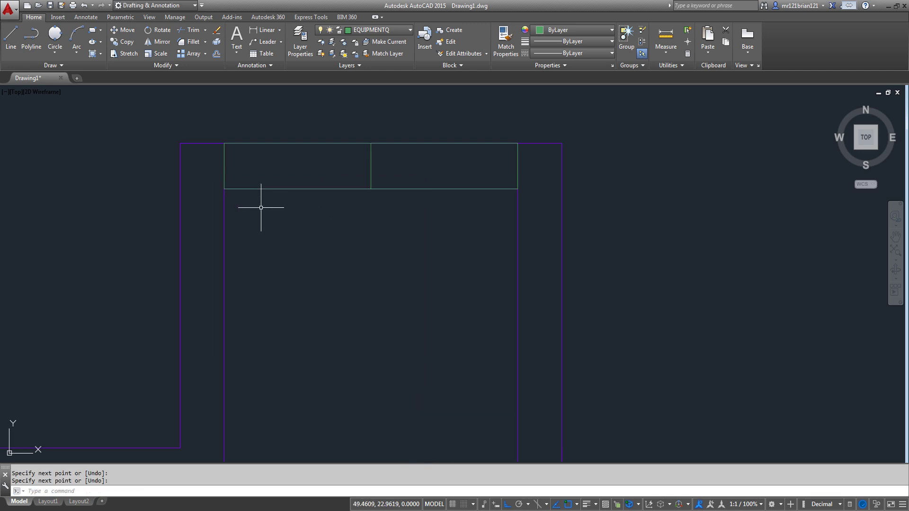
Draw a narrow door leaf 1 high and 0.045 wide just below the left end of the extension's upper opening
key(Return)
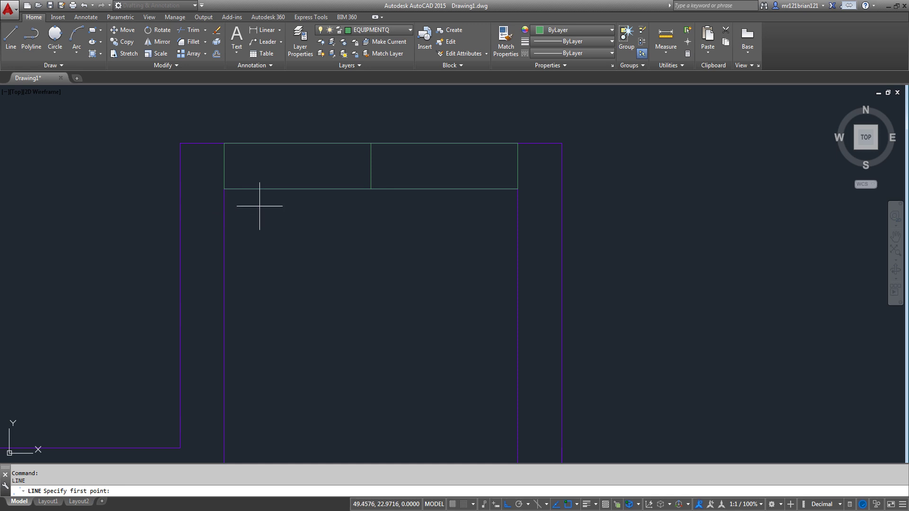
click(243, 198)
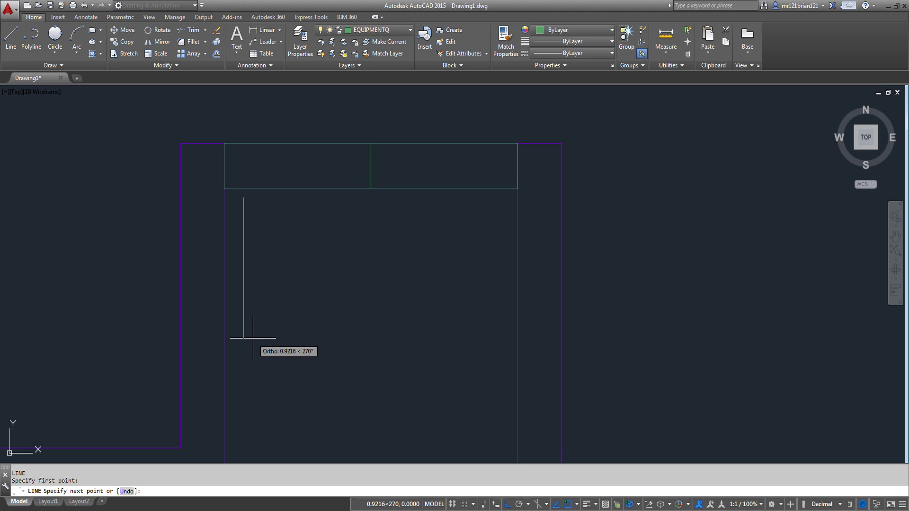
key(Return)
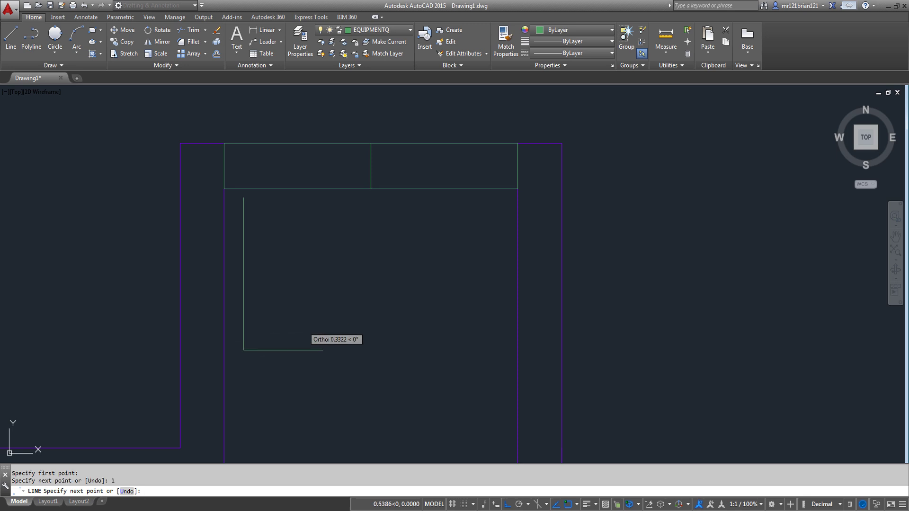
text(.045)
key(Return)
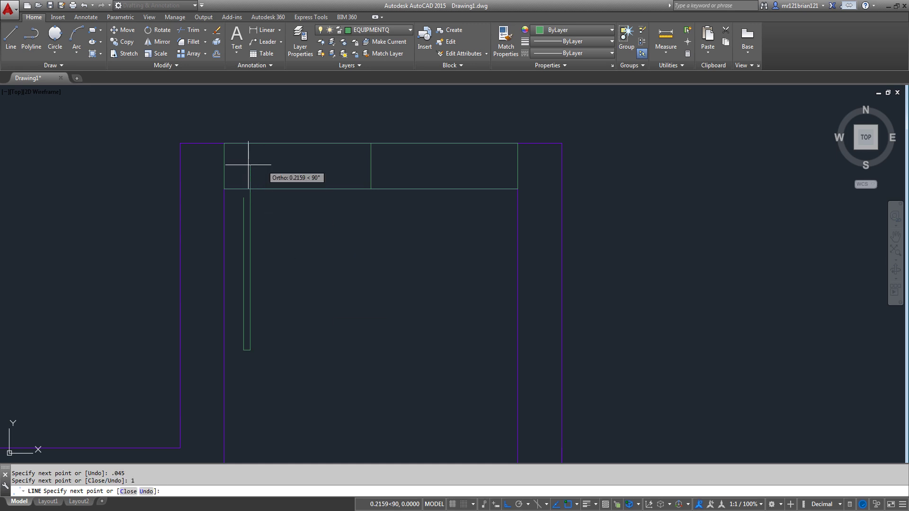
key(Return)
Move the door leaf by its upper-left corner onto the inner upper-left corner of the extension
click(232, 192)
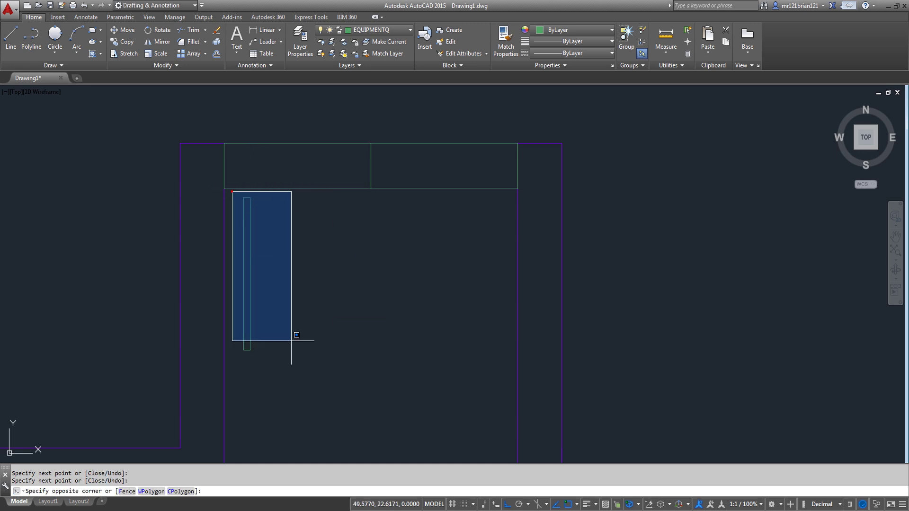
click(279, 384)
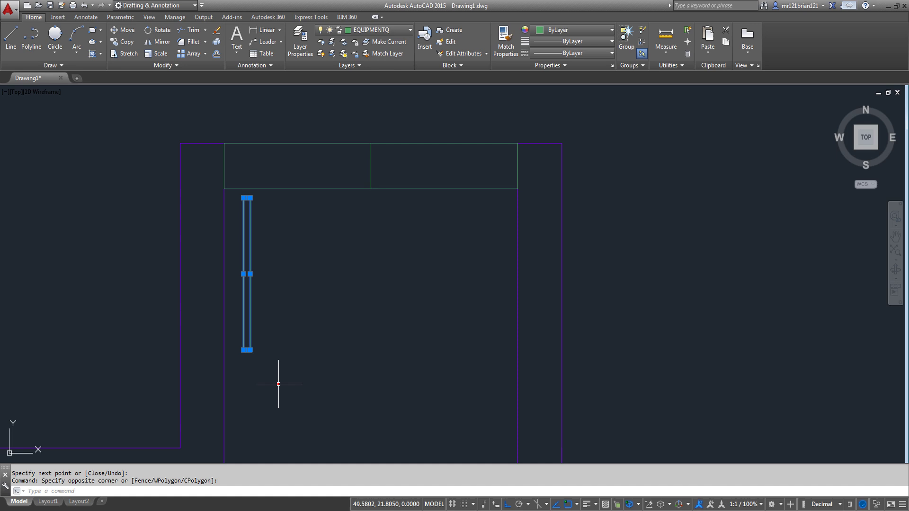
click(122, 31)
click(243, 198)
scroll(196, 183, up, 4)
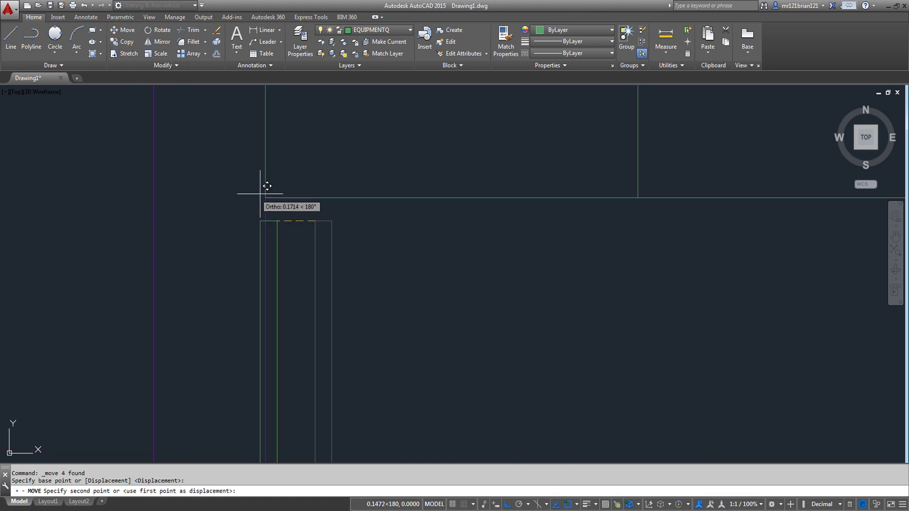
click(266, 199)
key(space)
scroll(233, 164, down, 3)
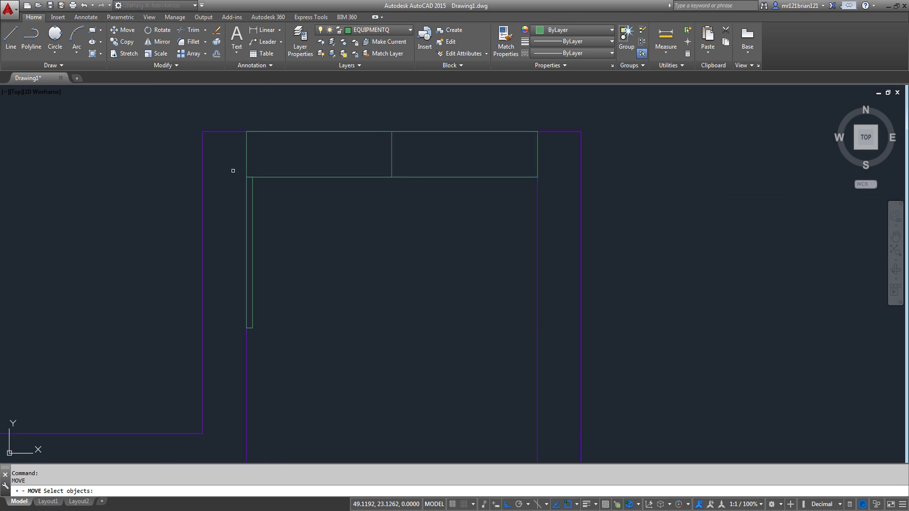
scroll(219, 172, up, 2)
key(Escape)
Move the door leaf 0.02 to the right, away from the extension's left wall
click(221, 158)
click(286, 436)
scroll(304, 315, down, 2)
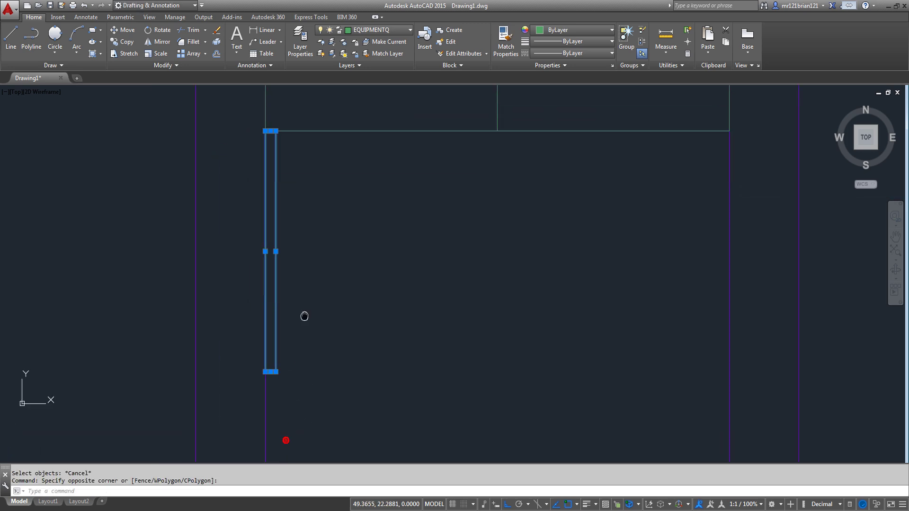
text(m)
key(space)
click(354, 248)
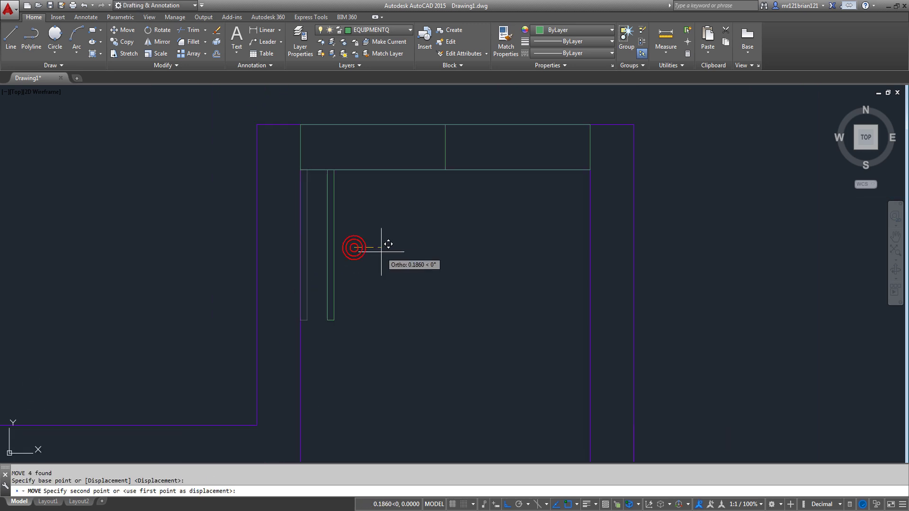
text(.02)
key(Return)
Draw a Start, Center, End arc from the leaf's lower-right corner, centred on its upper-right corner, up to the opening's inner line
click(271, 147)
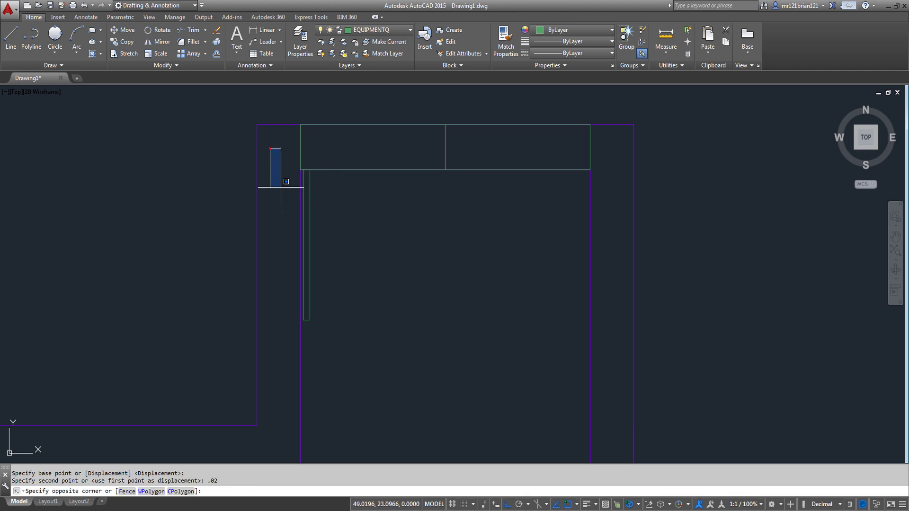
click(328, 340)
middle_drag(402, 184, 346, 174)
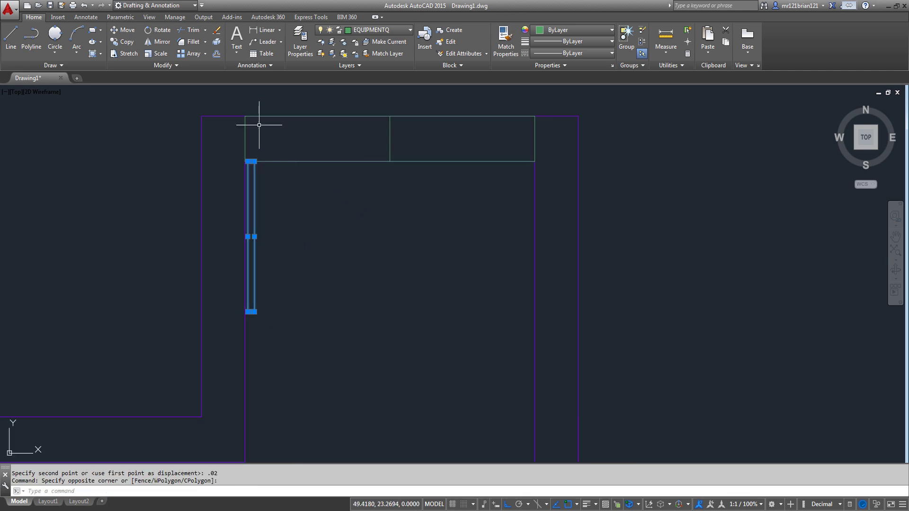
click(76, 36)
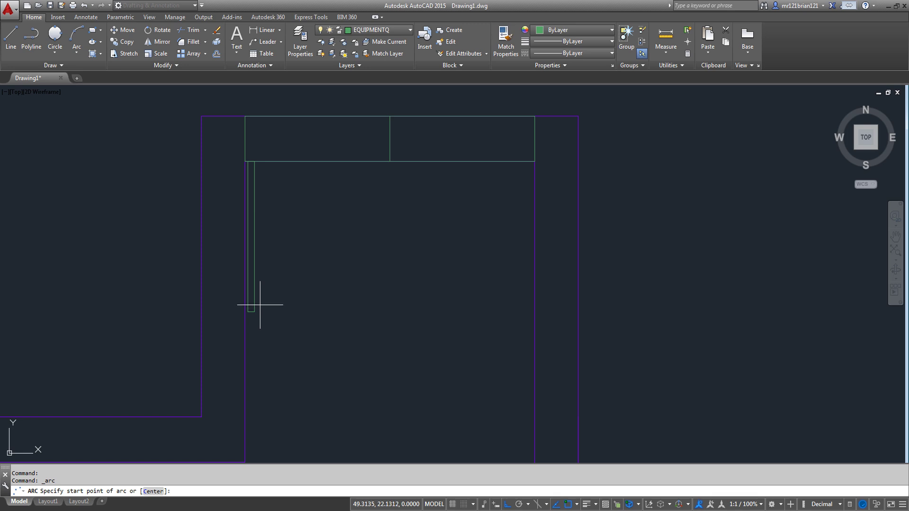
click(76, 51)
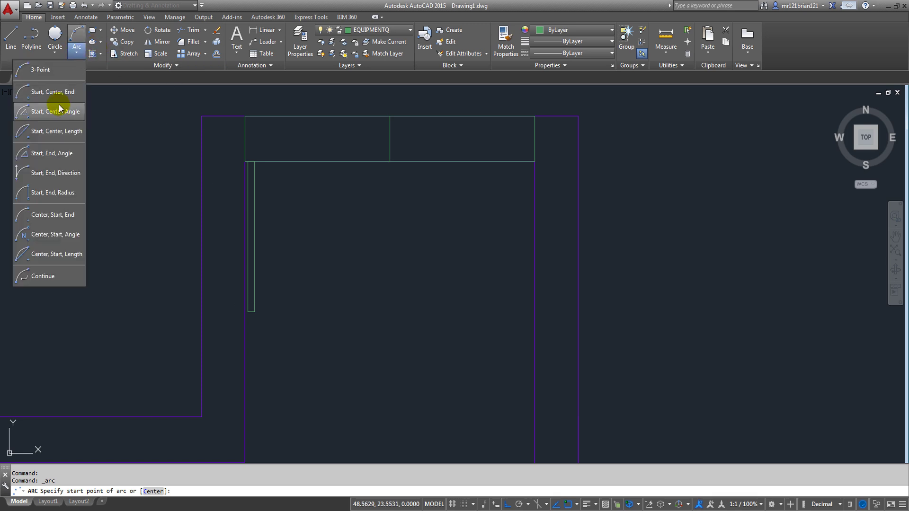
click(37, 94)
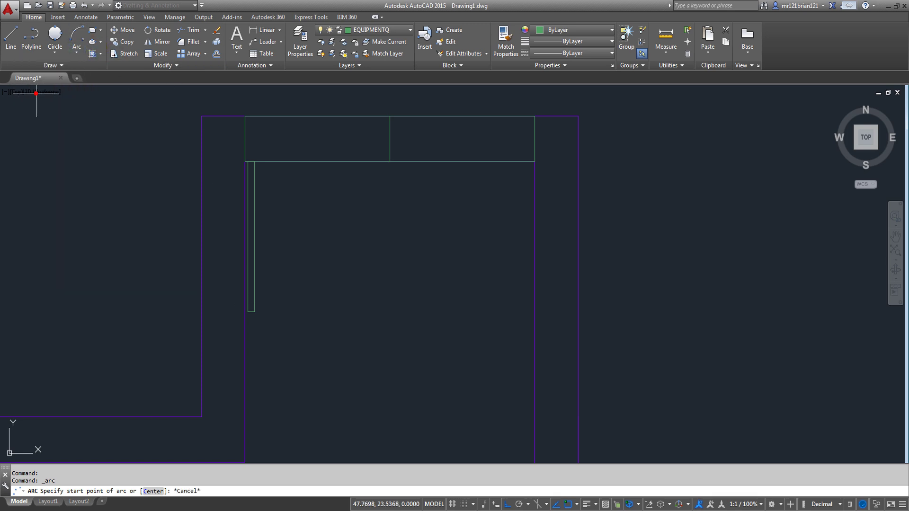
click(255, 312)
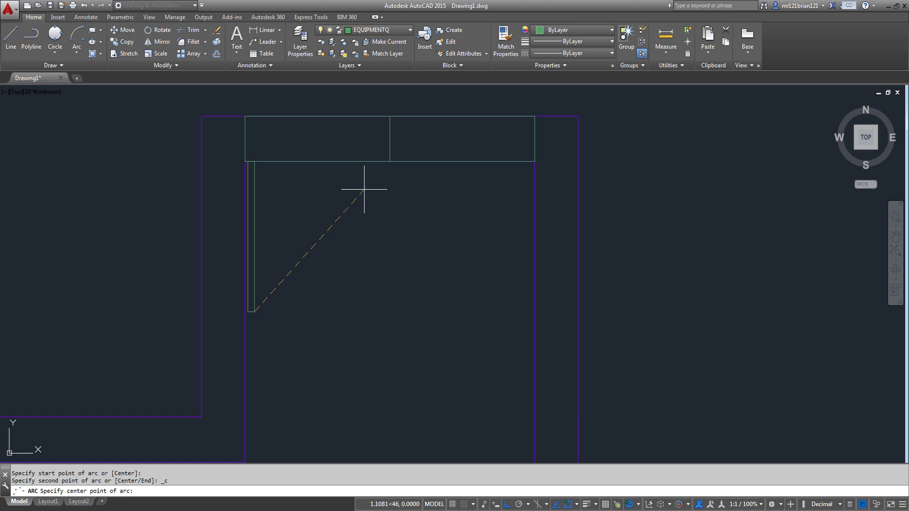
click(251, 161)
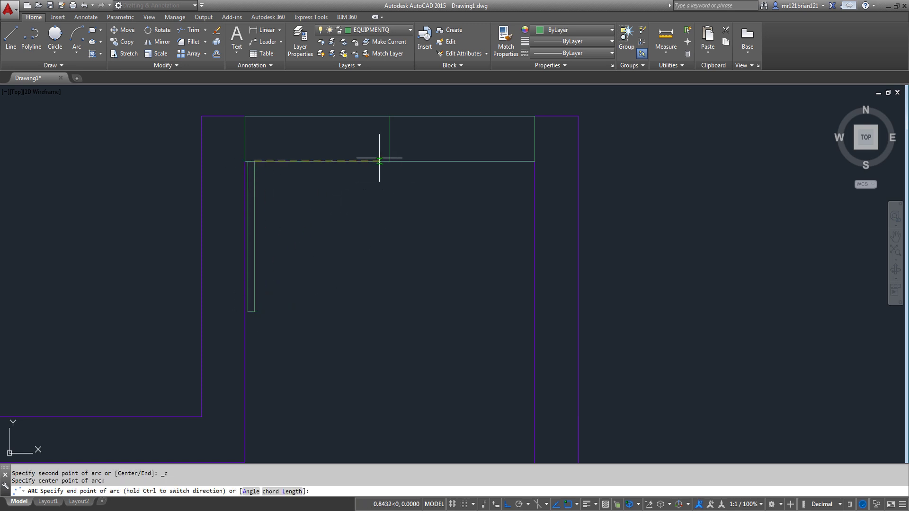
click(376, 294)
key(Return)
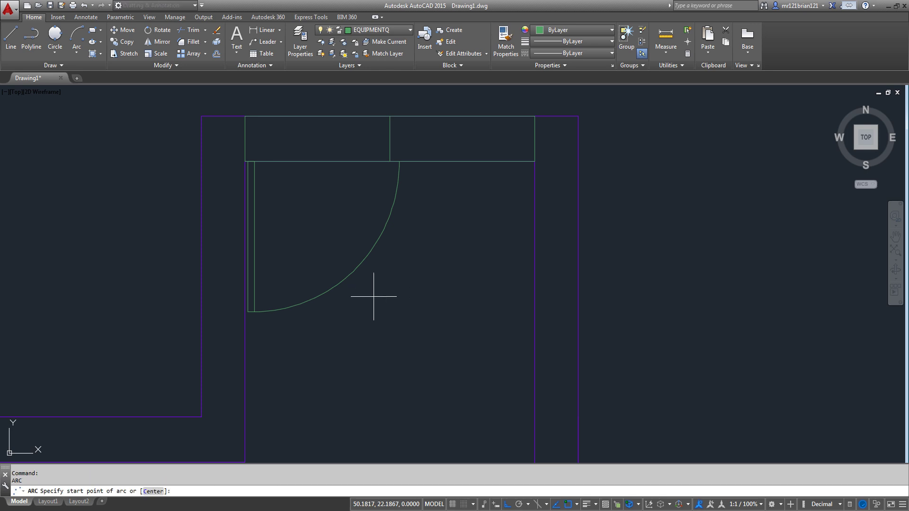
click(362, 301)
key(Escape)
Try to stretch the swing arc's upper end to the opening's middle line, and delete the arc
click(412, 256)
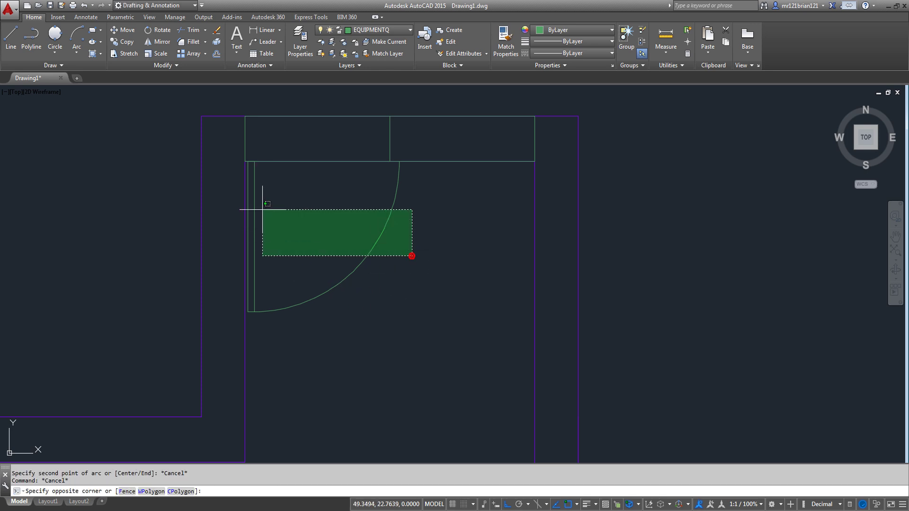
click(251, 198)
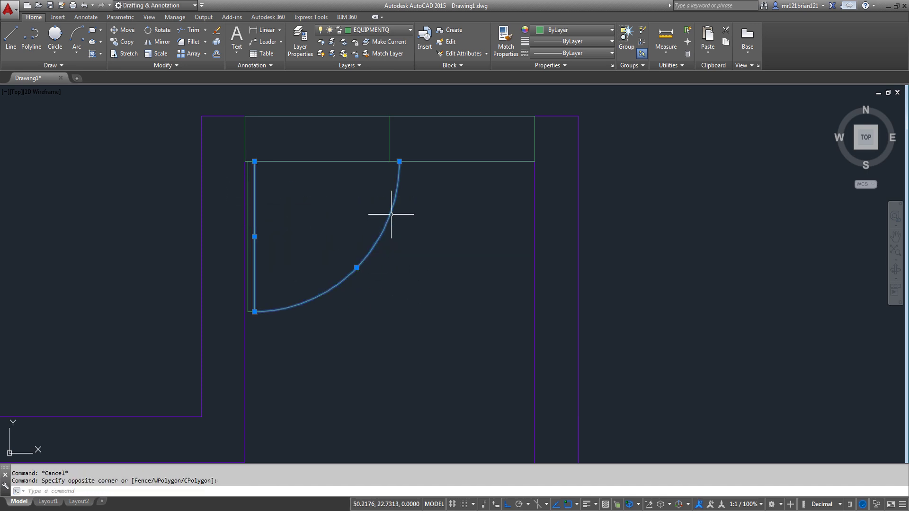
key(Escape)
click(399, 195)
click(370, 245)
click(399, 162)
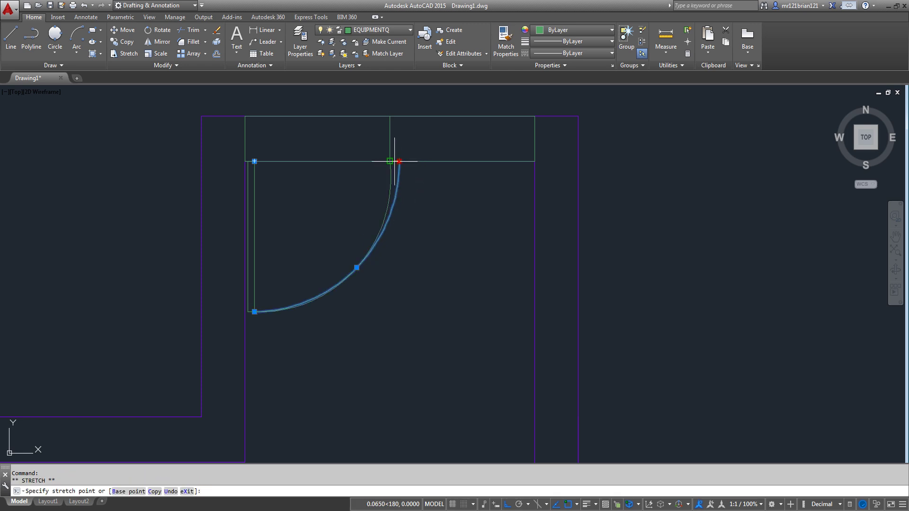
key(Escape)
key(Escape)
click(384, 238)
click(340, 253)
key(Delete)
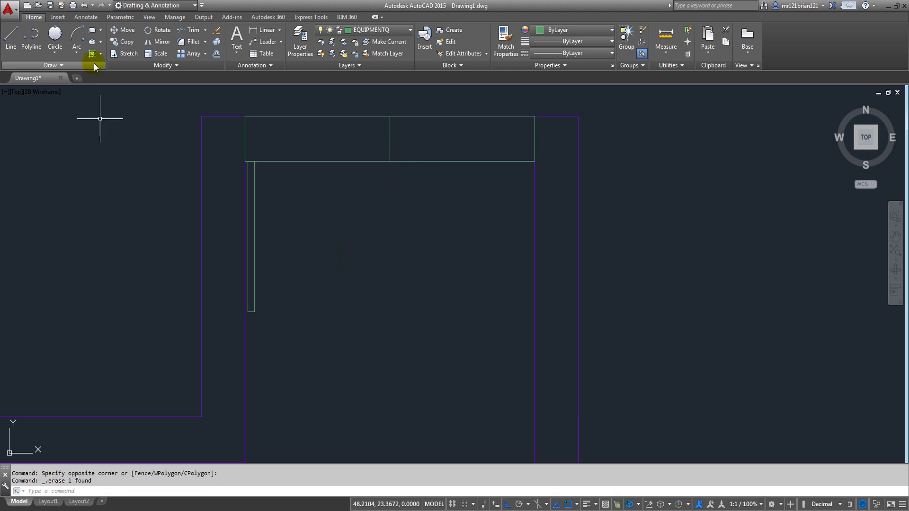
Draw the swing arc from the left wall line at the leaf's bottom, centred on the inner upper-left corner, to the opening's middle line
click(76, 52)
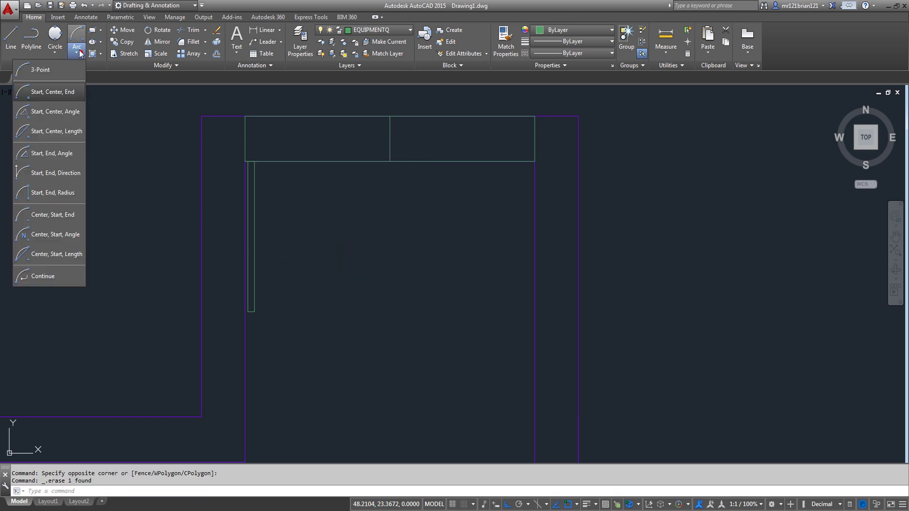
click(58, 70)
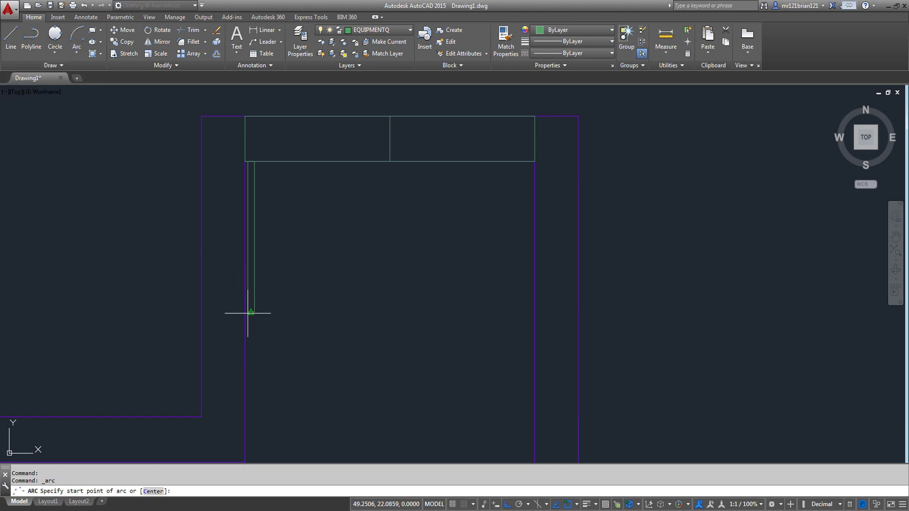
click(241, 311)
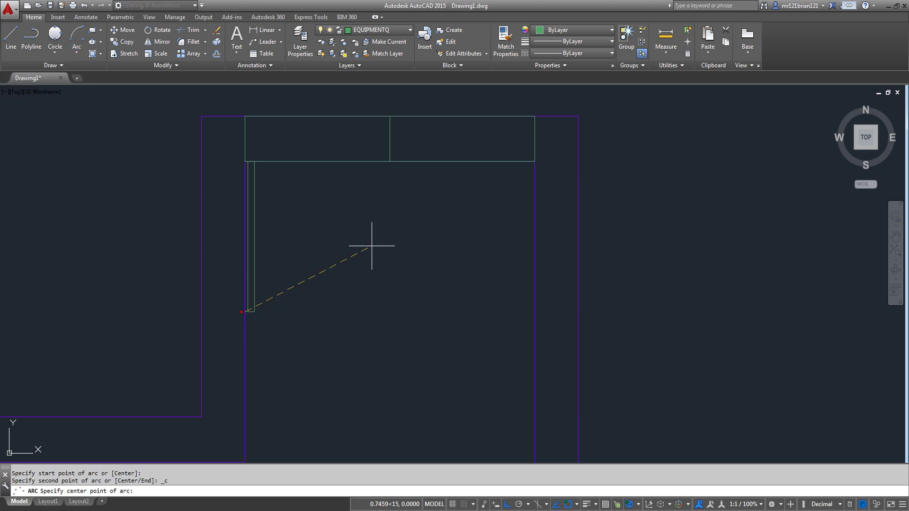
click(244, 161)
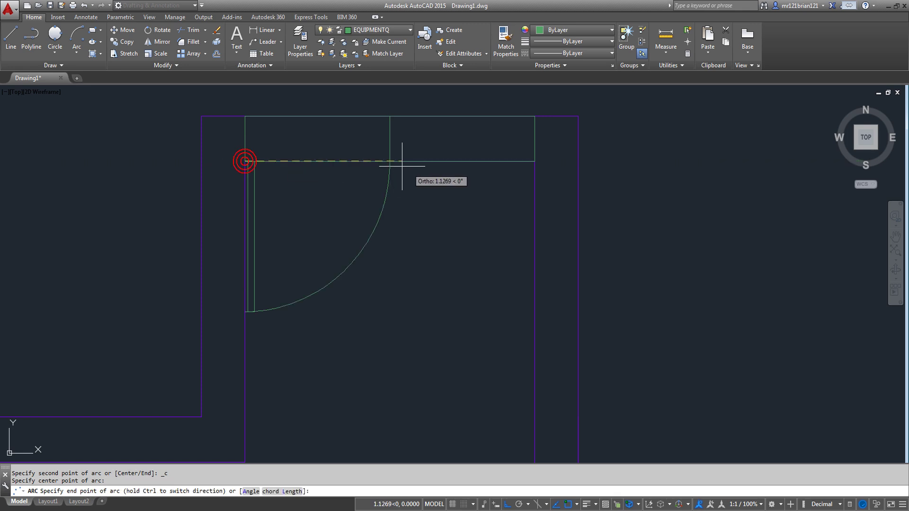
click(407, 173)
key(Escape)
scroll(416, 216, down, 2)
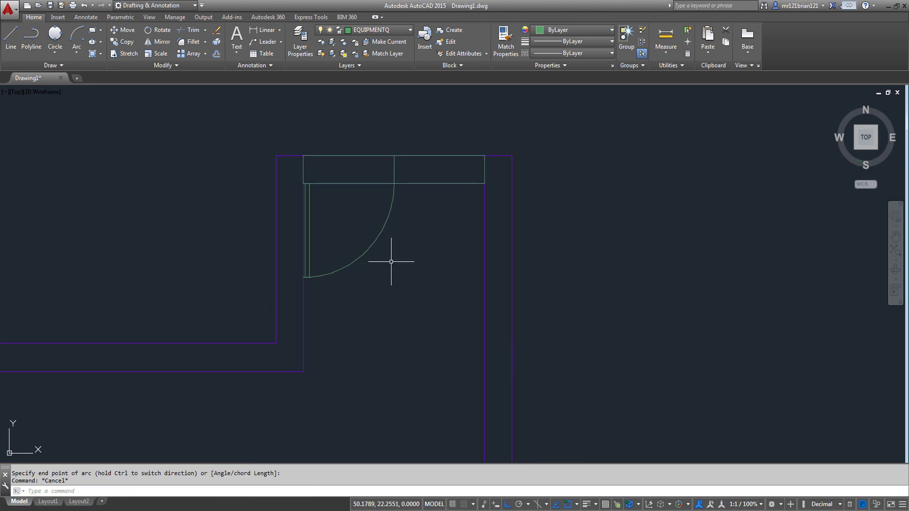
Set the door swing arc's colour to 199,200,202
scroll(385, 265, up, 2)
click(364, 226)
click(320, 194)
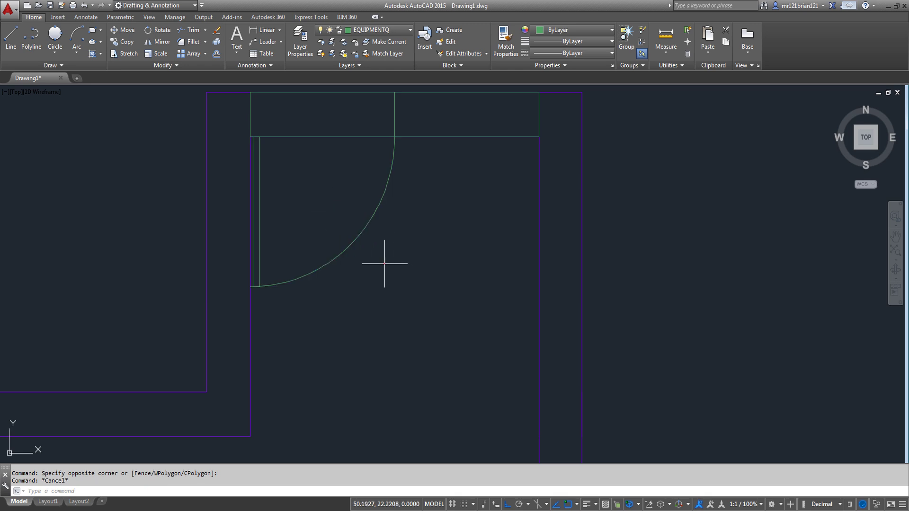
click(567, 29)
click(533, 98)
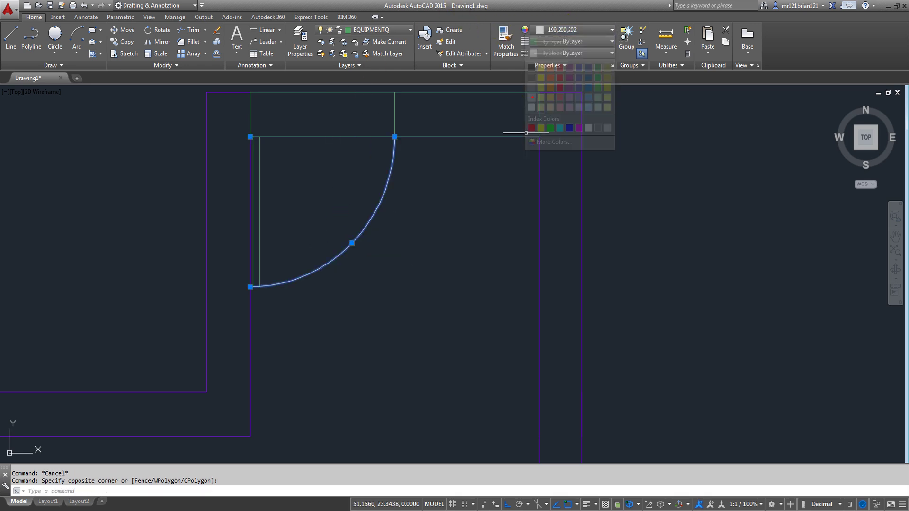
click(573, 41)
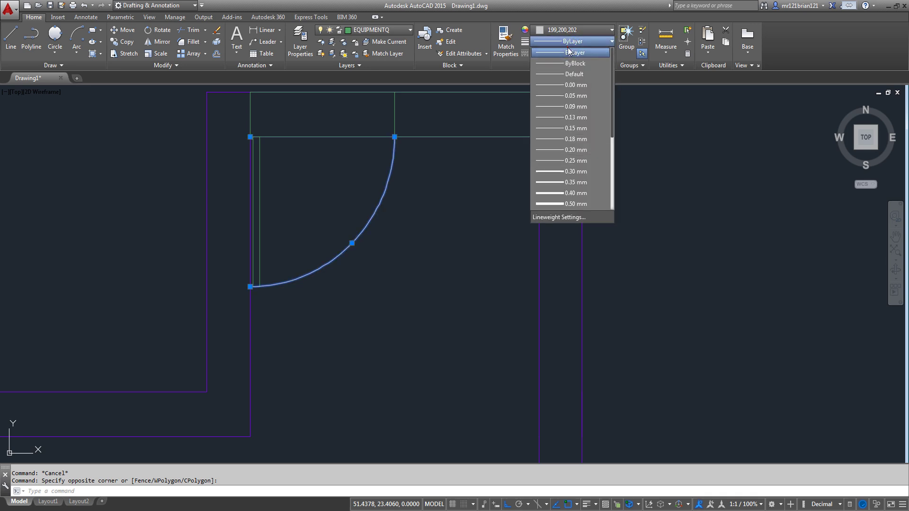
click(567, 47)
click(573, 53)
click(553, 98)
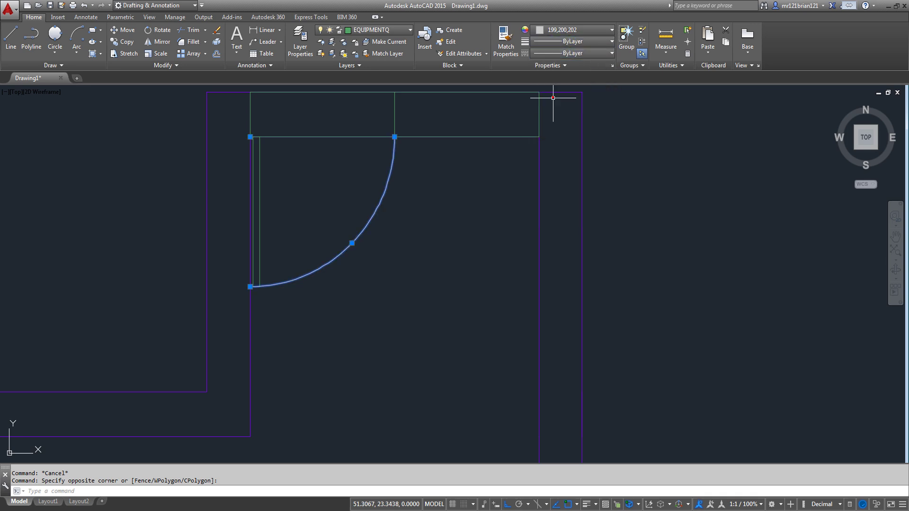
Load the ACAD_ISO03W100 dash-space linetype into the drawing
click(563, 53)
click(587, 103)
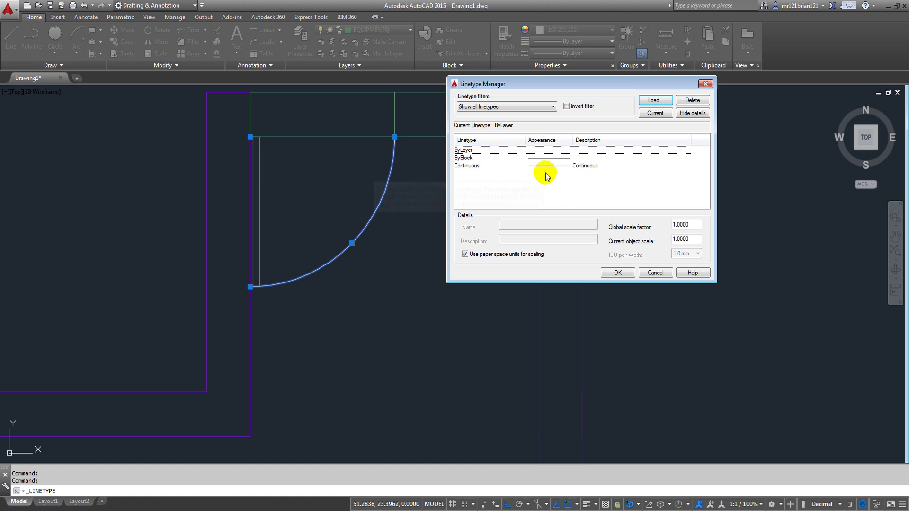
click(654, 101)
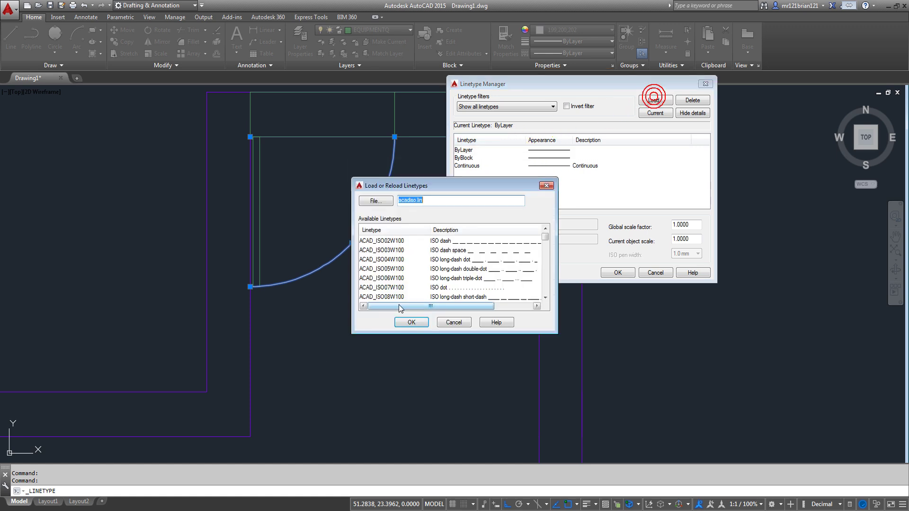
click(463, 259)
double_click(465, 250)
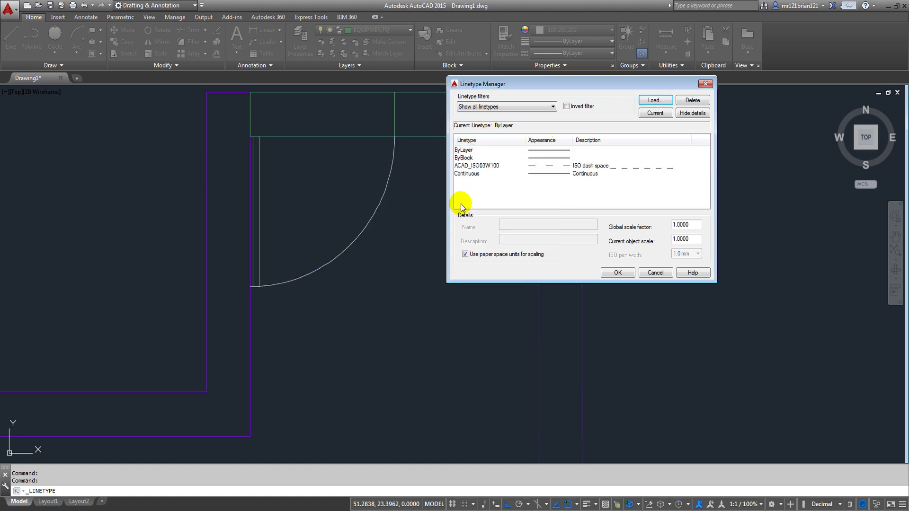
click(476, 166)
click(619, 274)
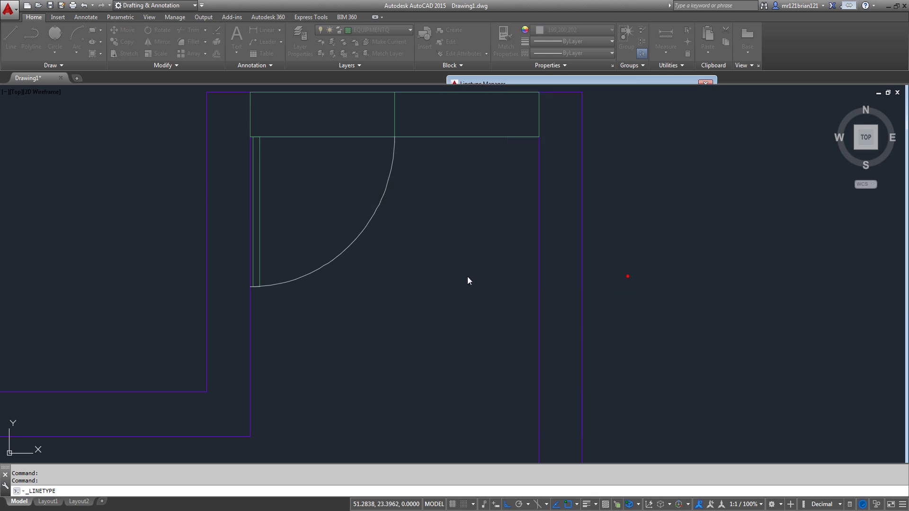
Assign the ACAD_ISO03W100 linetype to the door swing arc
click(418, 226)
click(368, 179)
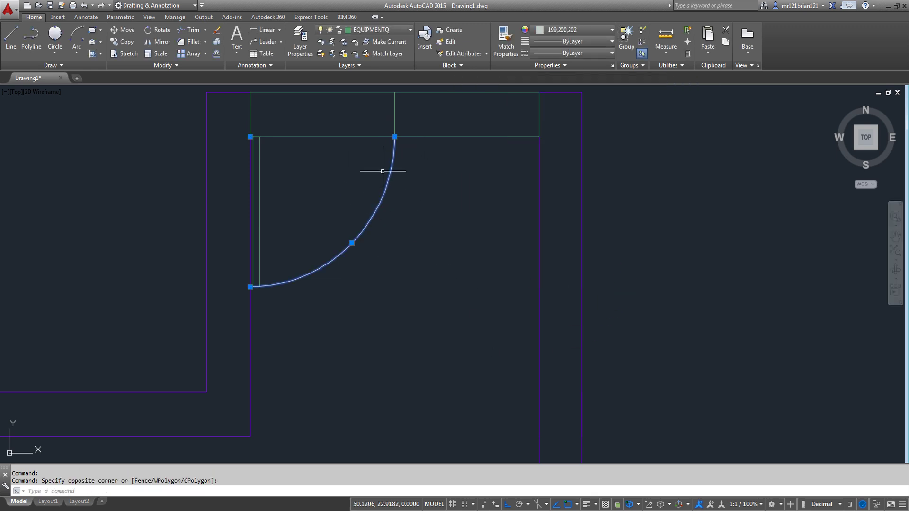
click(561, 52)
click(559, 90)
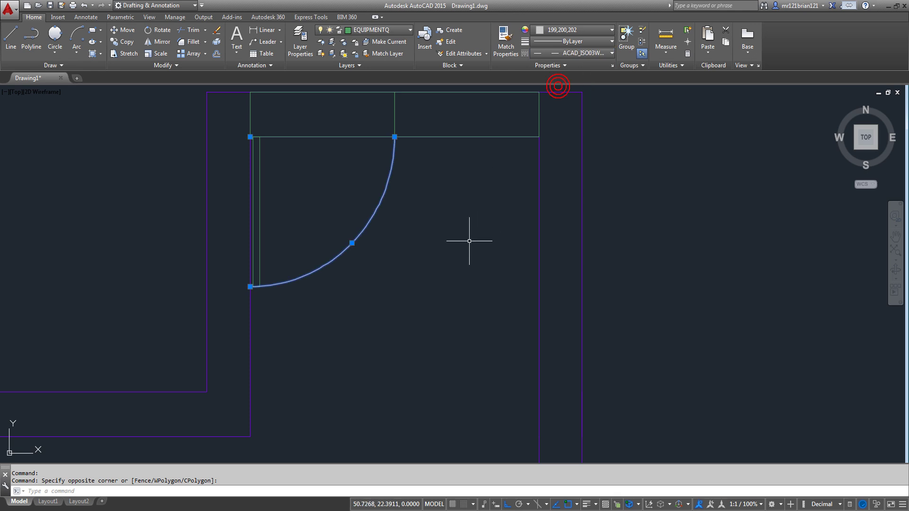
key(Escape)
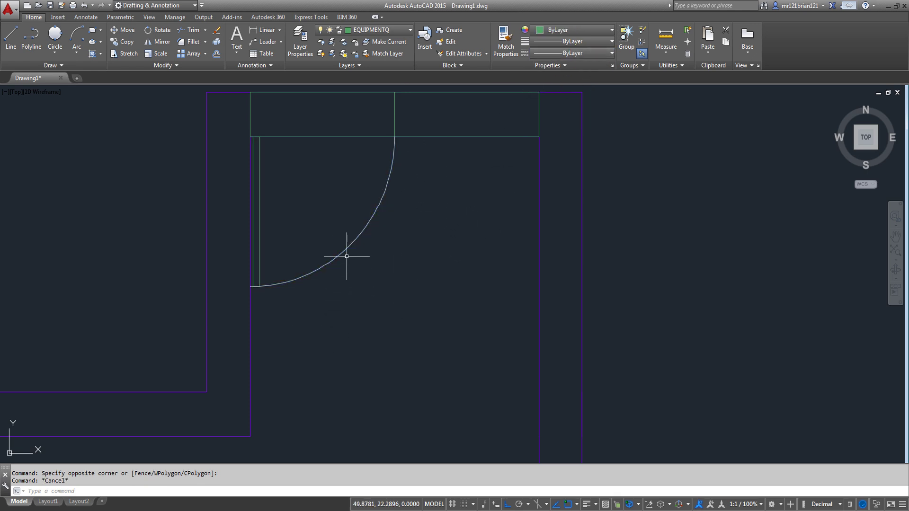
Show the swing arc's properties and try linetype scales of 0.5 and 0.2 on it
click(410, 220)
click(350, 260)
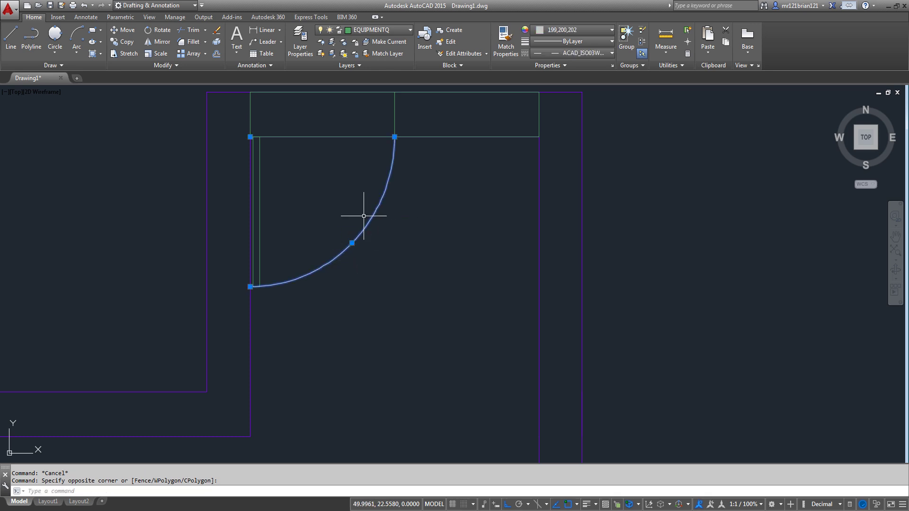
middle_drag(363, 216, 367, 260)
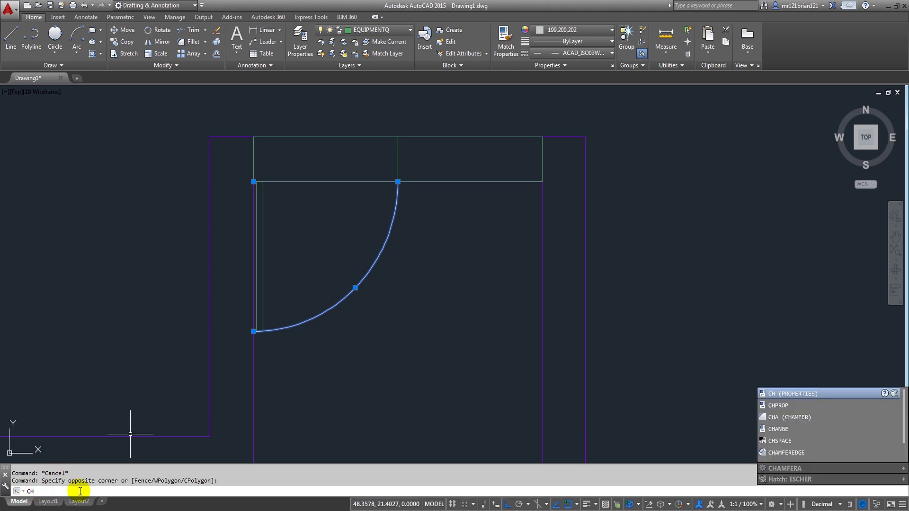
key(Return)
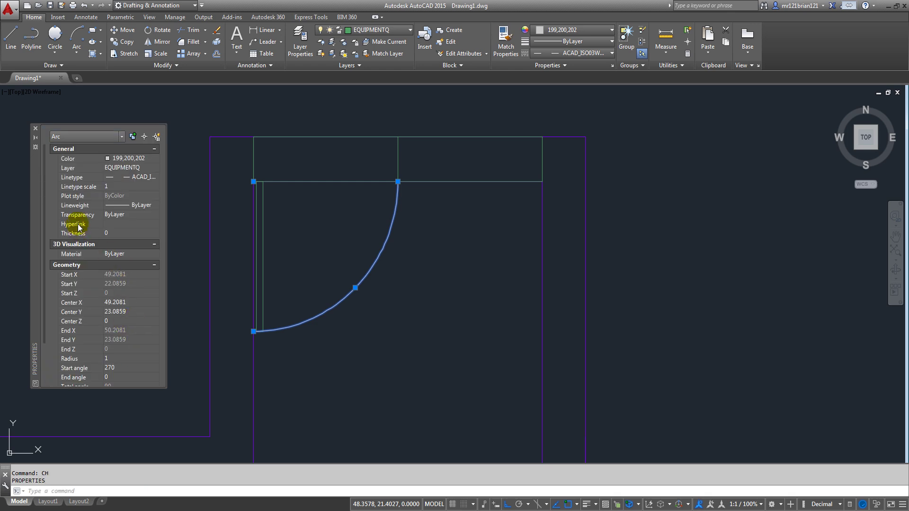
click(119, 187)
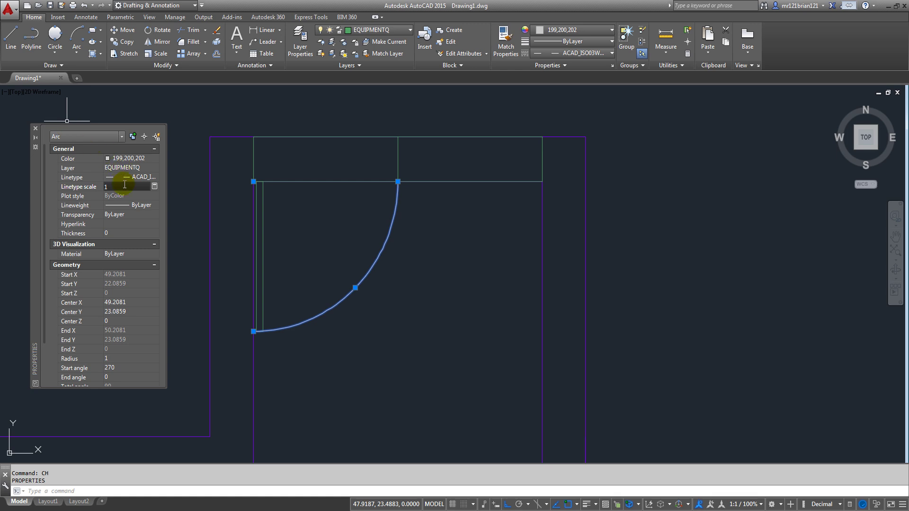
double_click(125, 186)
text(0.5)
key(Return)
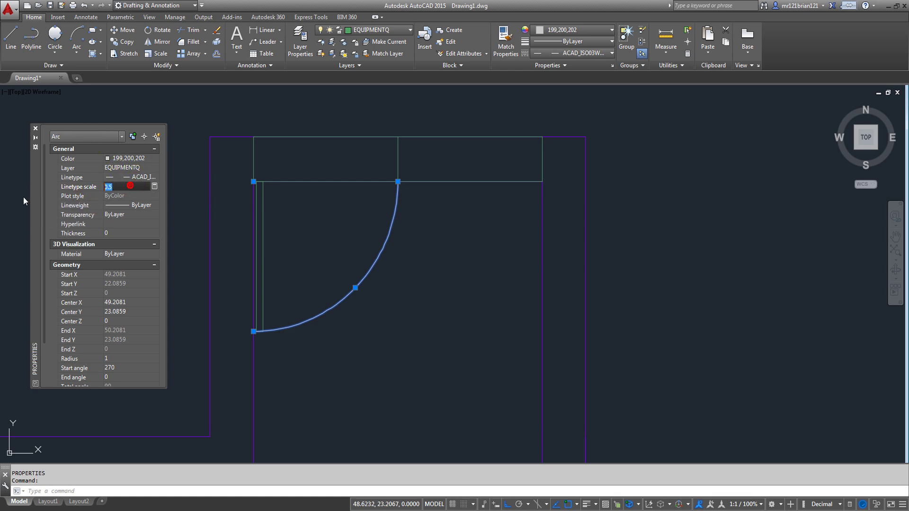
text(0.2)
key(Return)
Reduce the swing arc's linetype scale to a value below 0.01 and close its properties
double_click(124, 185)
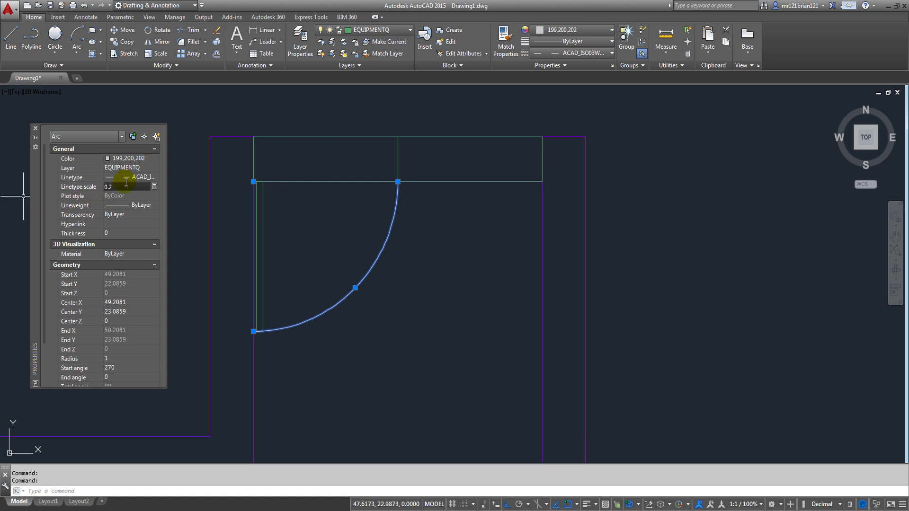
text(0.00)
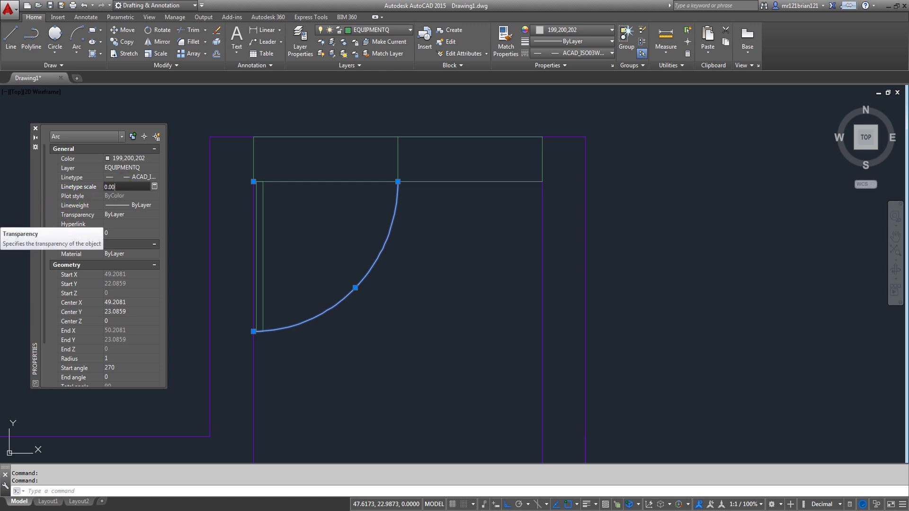
click(35, 128)
key(Escape)
key(Escape)
Mirror the door leaf and its dashed swing arc about the opening's vertical middle line, keeping the originals
click(408, 230)
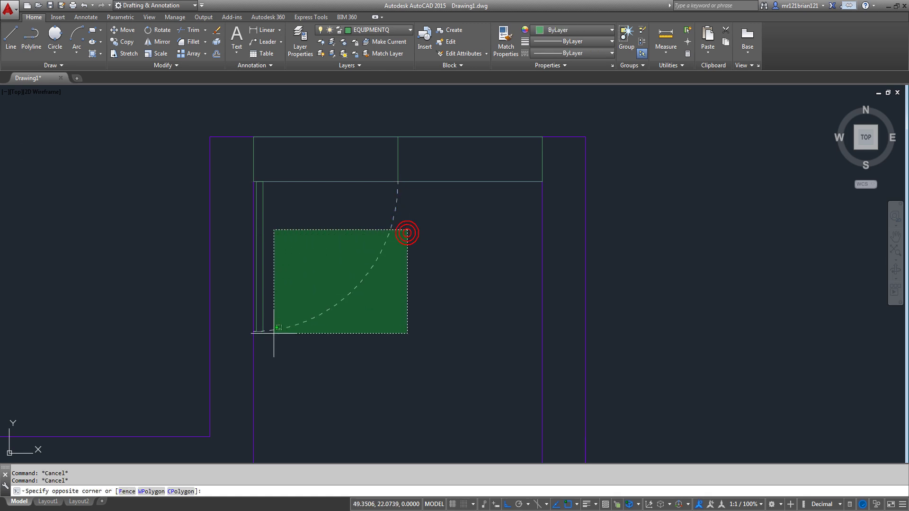
click(260, 351)
click(235, 172)
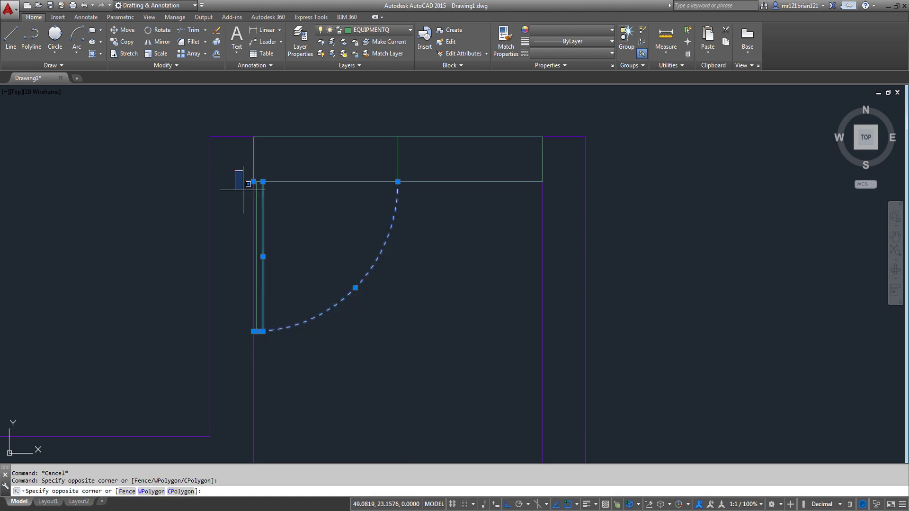
click(302, 370)
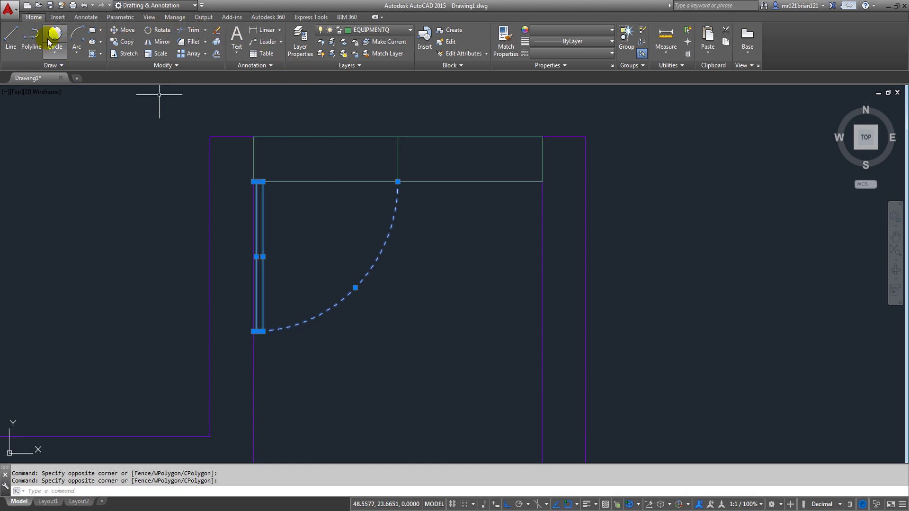
click(161, 41)
click(397, 181)
click(398, 199)
key(Return)
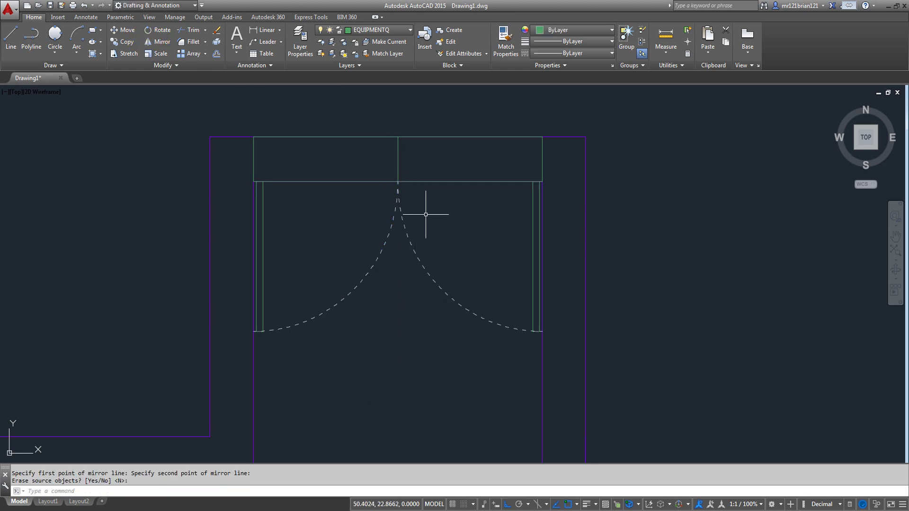
Delete the short vertical line in the middle of the door opening
click(426, 165)
click(375, 146)
key(Delete)
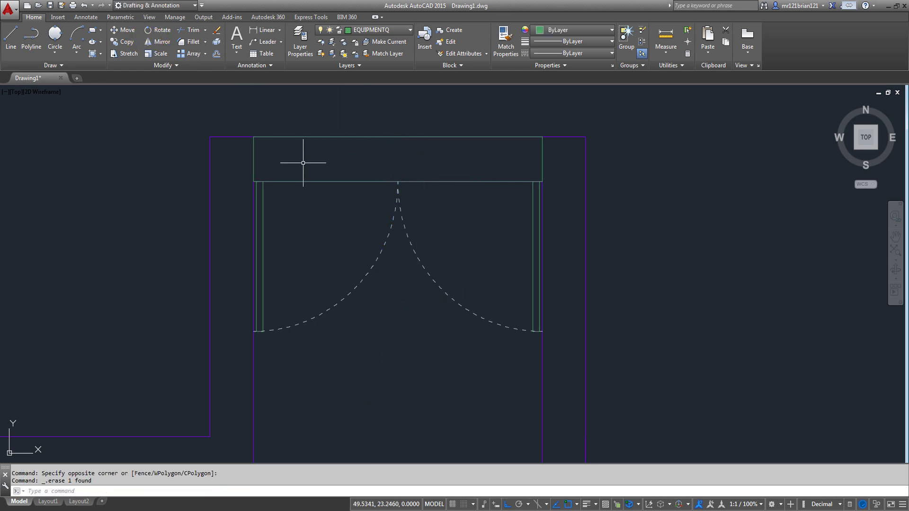
click(303, 181)
click(333, 127)
click(315, 171)
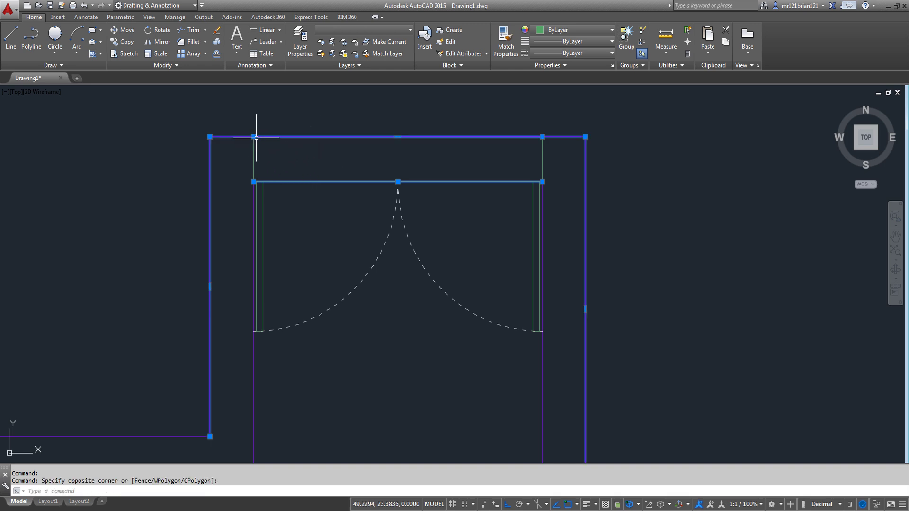
key(Escape)
click(304, 137)
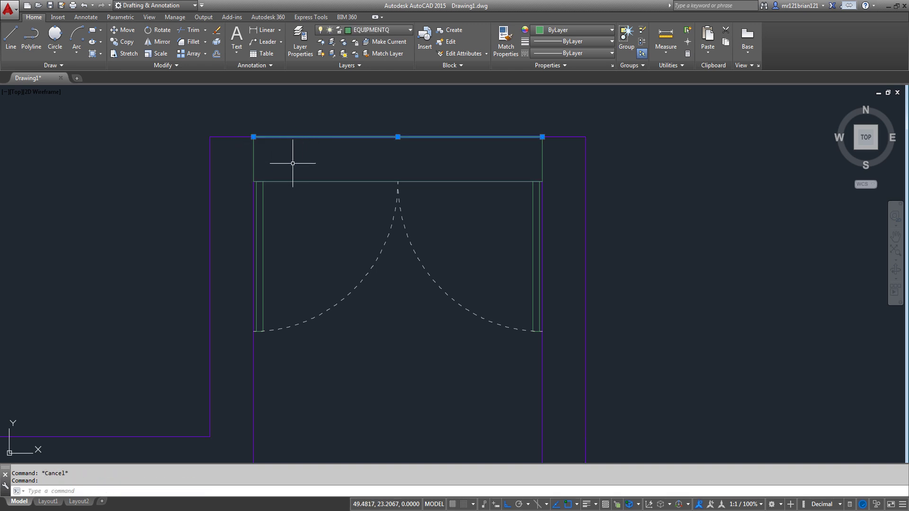
click(300, 176)
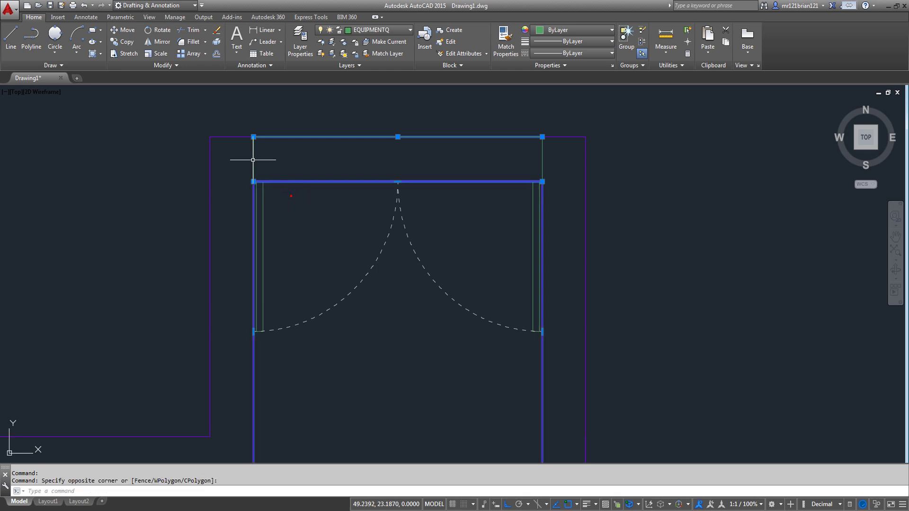
key(Escape)
Set the colour of the door opening's four outline lines to 9, excluding the short end lines of both door leaves
click(241, 115)
click(554, 189)
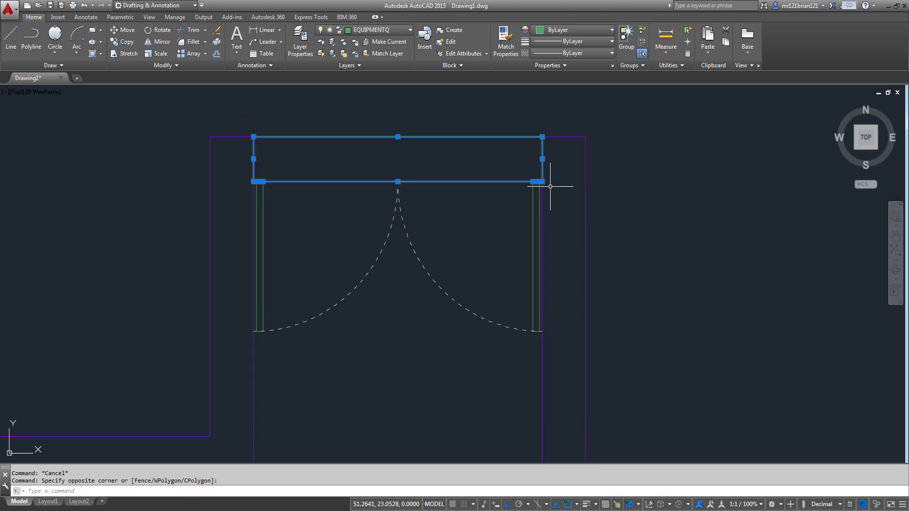
scroll(280, 184, up, 4)
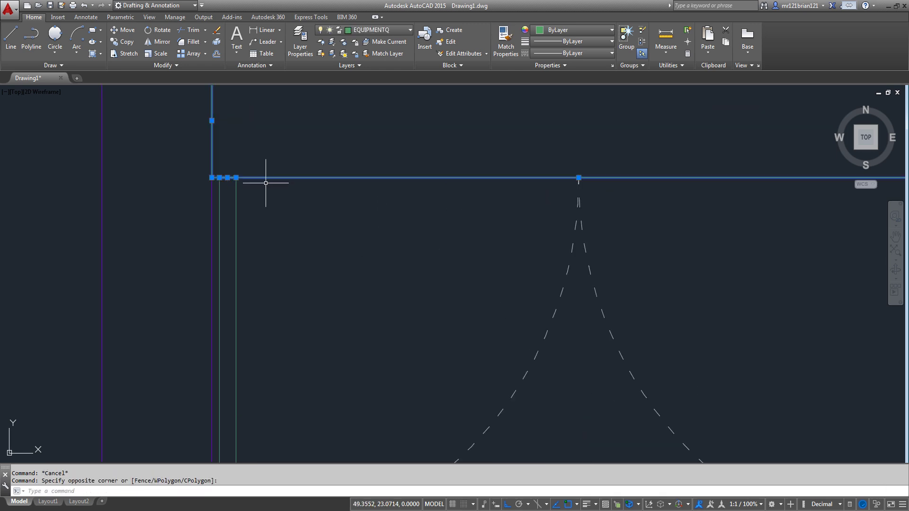
click(216, 162)
scroll(216, 166, down, 4)
click(294, 213)
scroll(426, 152, up, 4)
click(407, 142)
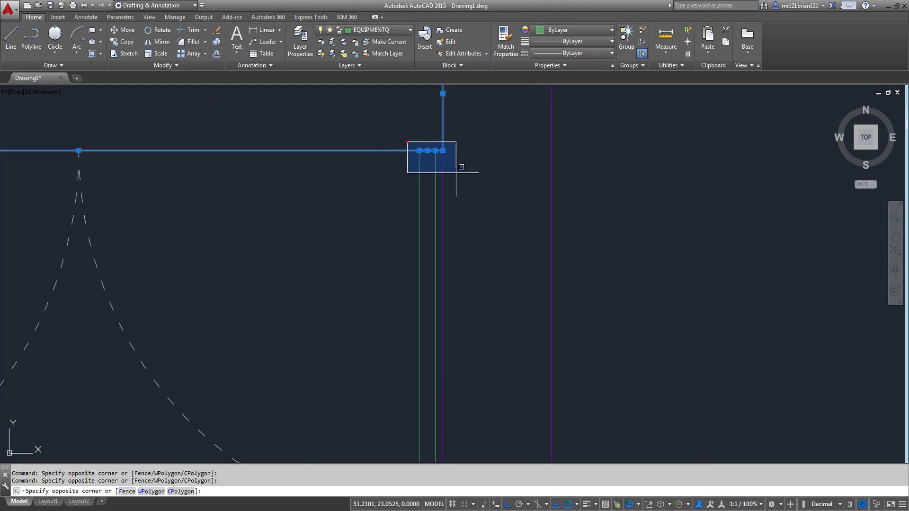
click(440, 167)
scroll(437, 170, down, 4)
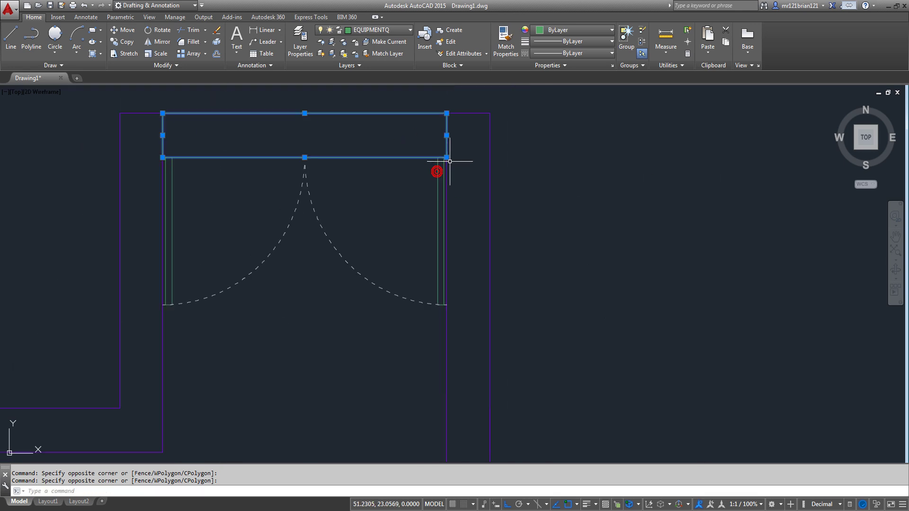
click(572, 42)
click(571, 53)
click(574, 30)
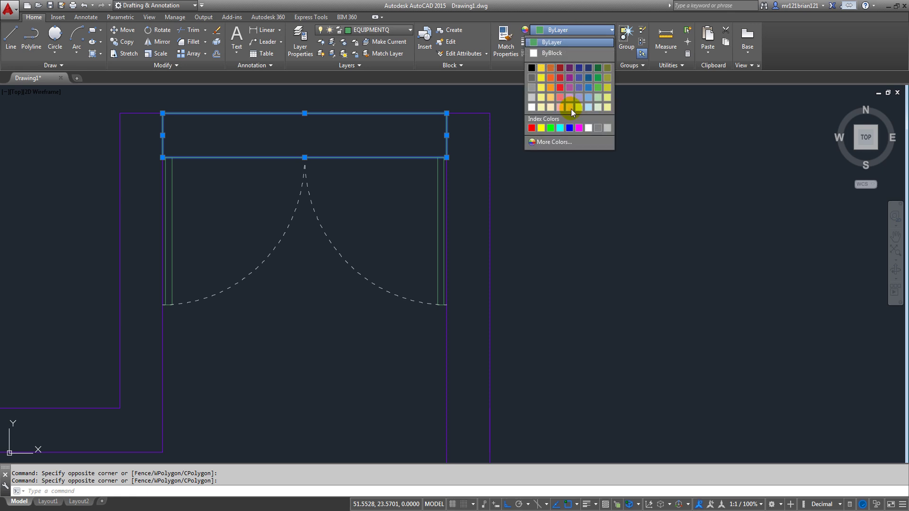
key(Escape)
key(Escape)
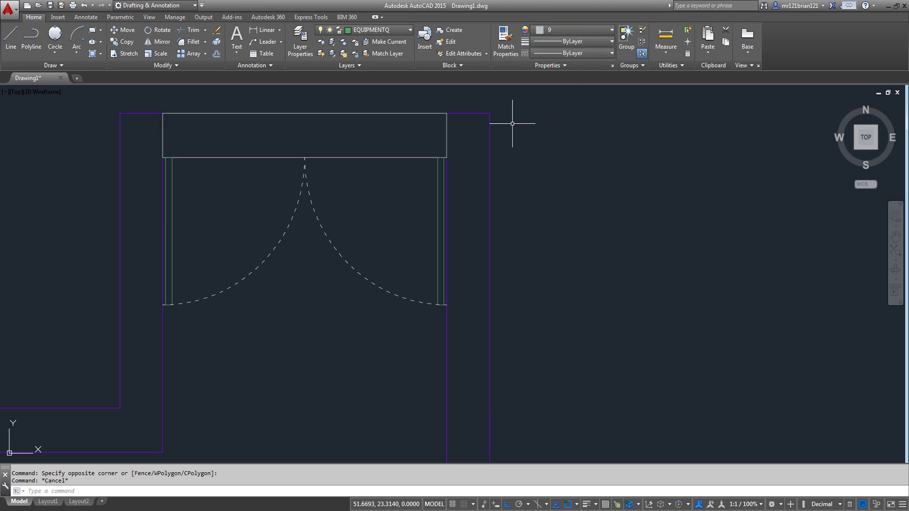
key(Escape)
scroll(535, 155, down, 3)
scroll(449, 221, down, 3)
scroll(444, 255, up, 3)
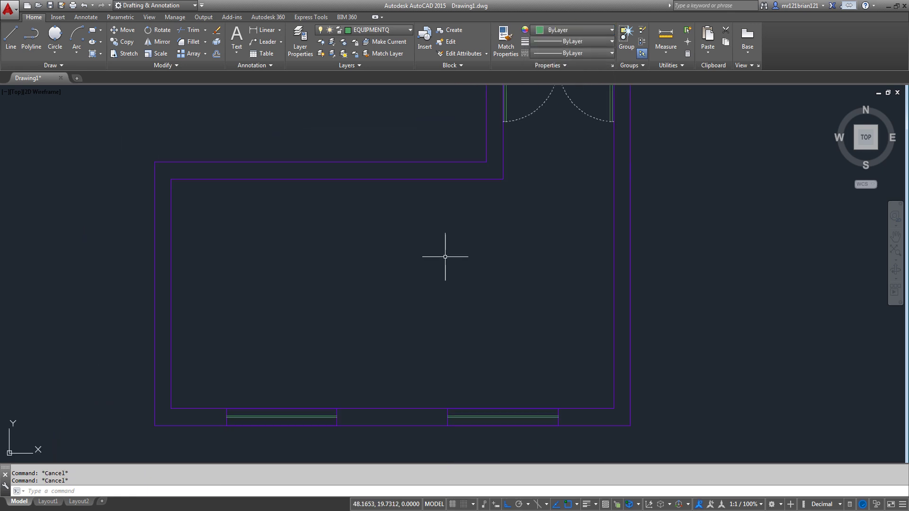
Add the multiline text "livingroom" inside the lower room of the floor plan
scroll(418, 259, down, 3)
scroll(462, 203, up, 2)
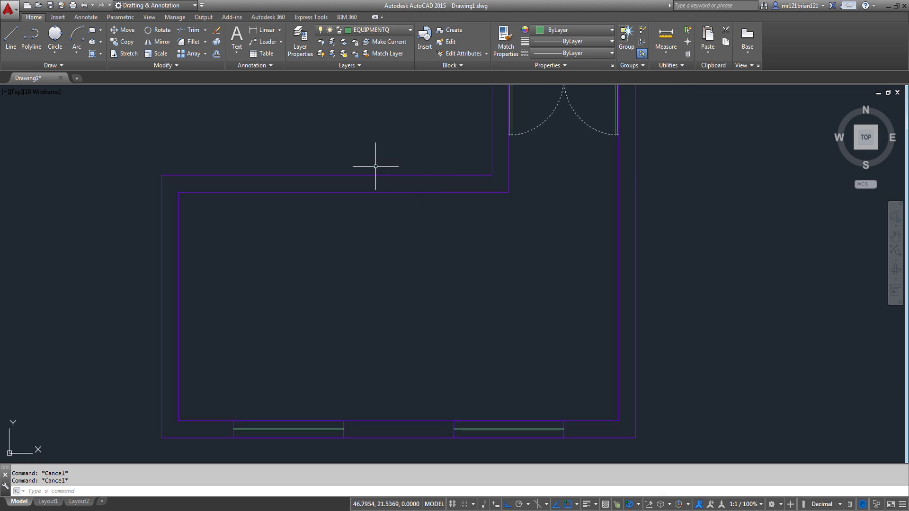
click(295, 212)
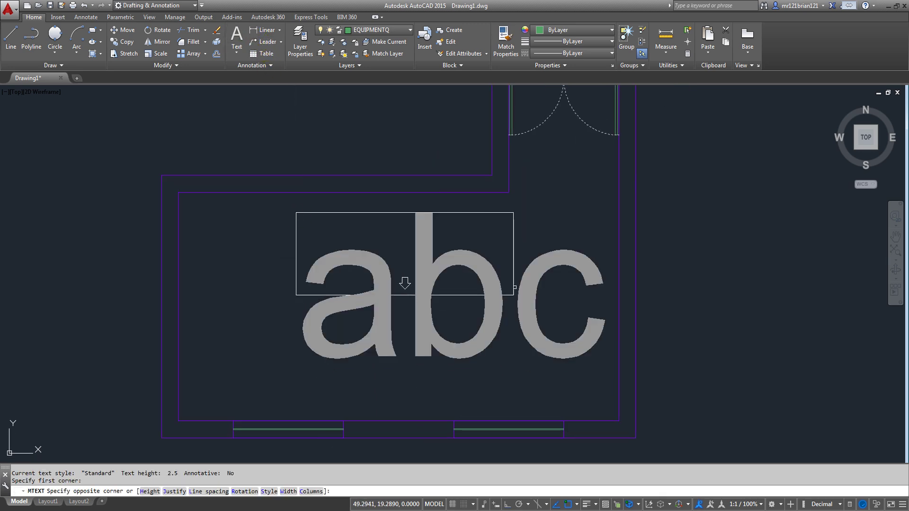
click(517, 296)
key(Caps_Lock)
text(li)
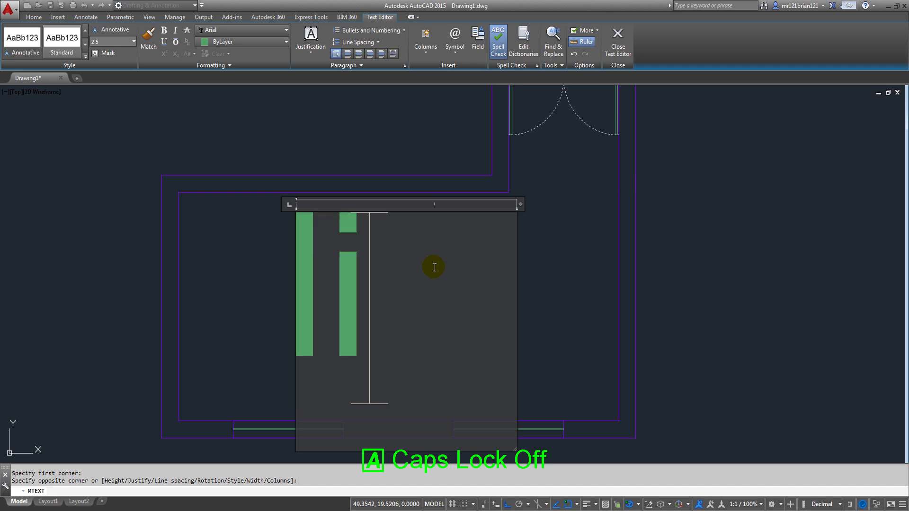
key(BackSpace)
text(iving)
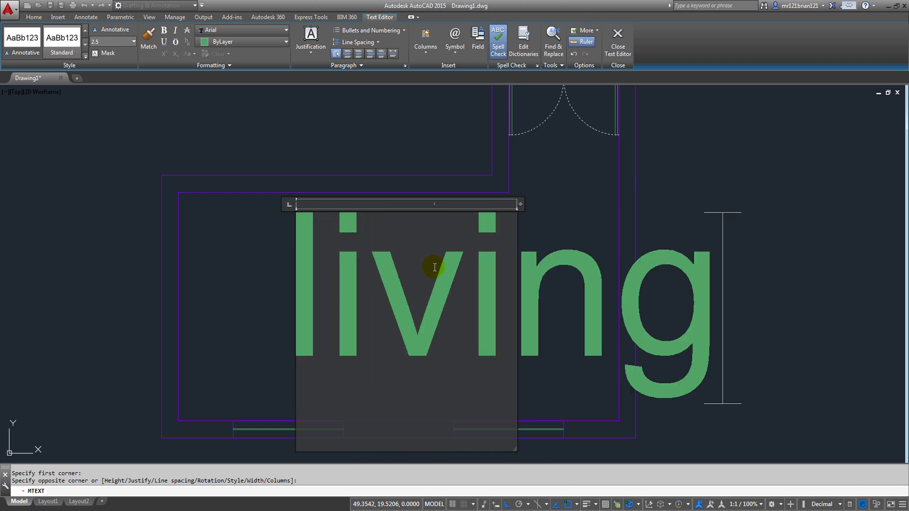
text(room)
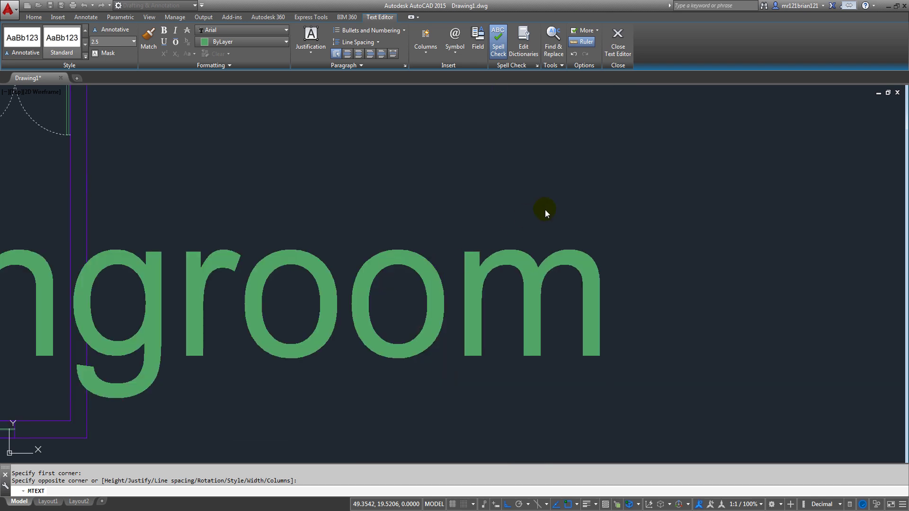
click(544, 209)
Scale the "livingroom" text down until it fits inside the room
scroll(431, 227, up, 4)
click(503, 199)
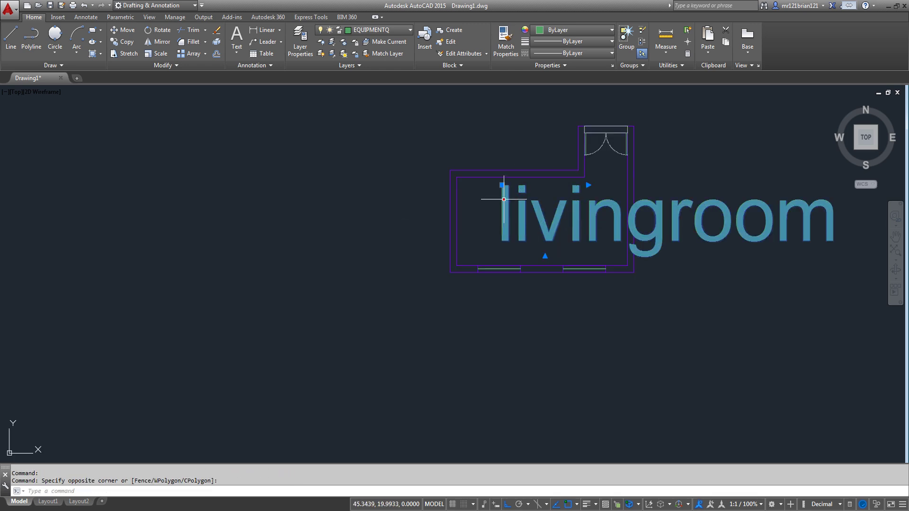
click(152, 54)
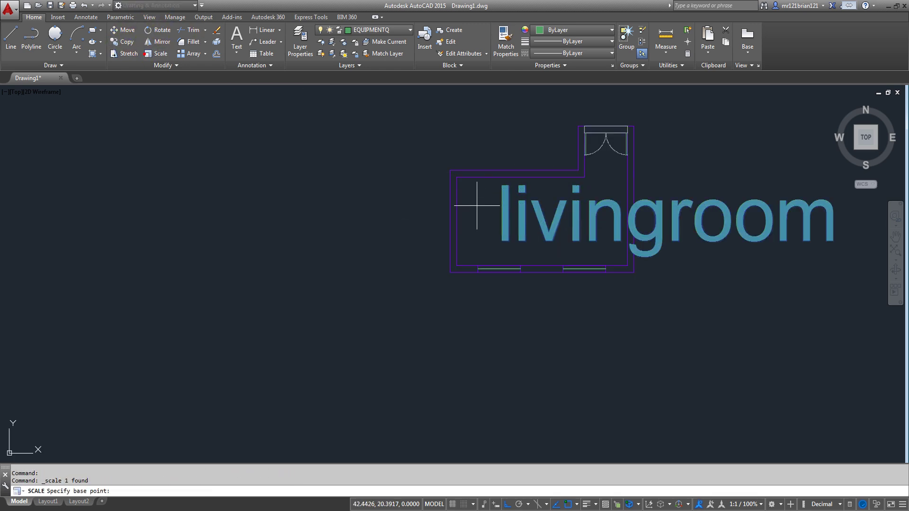
click(521, 232)
scroll(493, 220, up, 4)
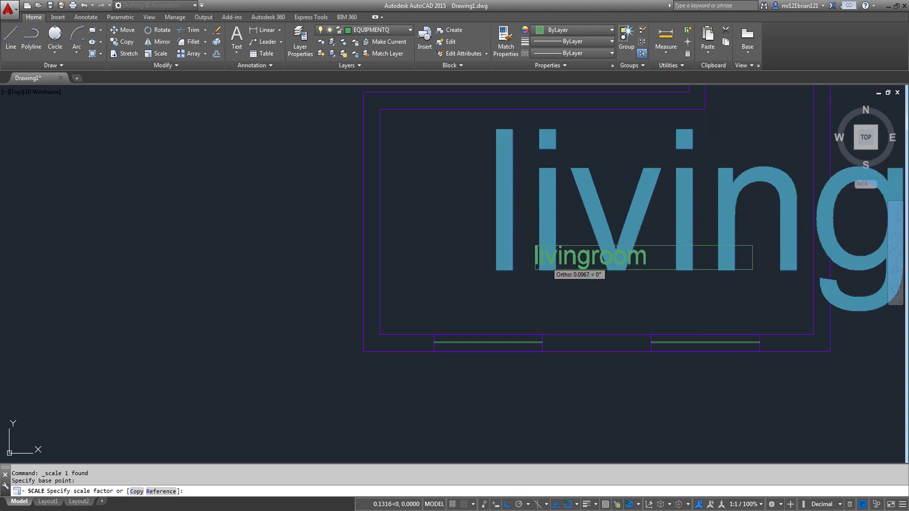
click(549, 262)
Move the "livingroom" label straight up, close to the room's upper wall
click(625, 207)
click(569, 279)
middle_drag(545, 259, 477, 286)
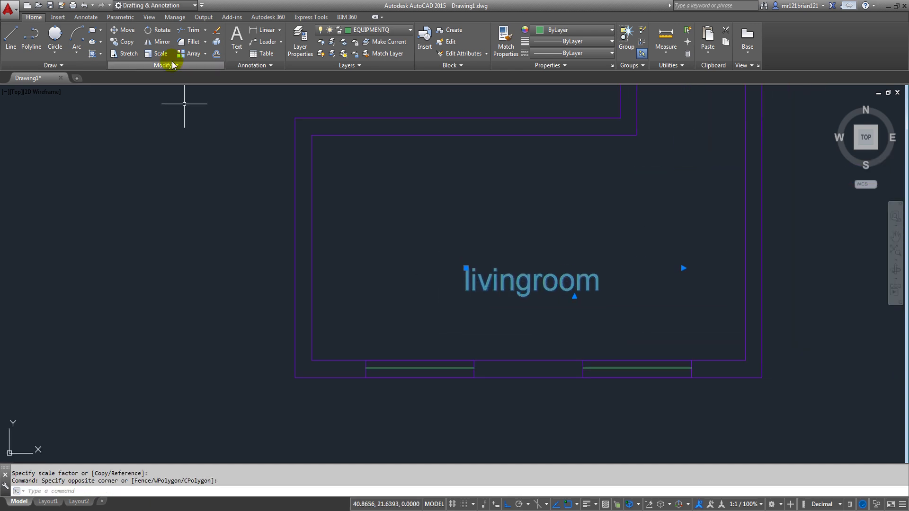
click(171, 43)
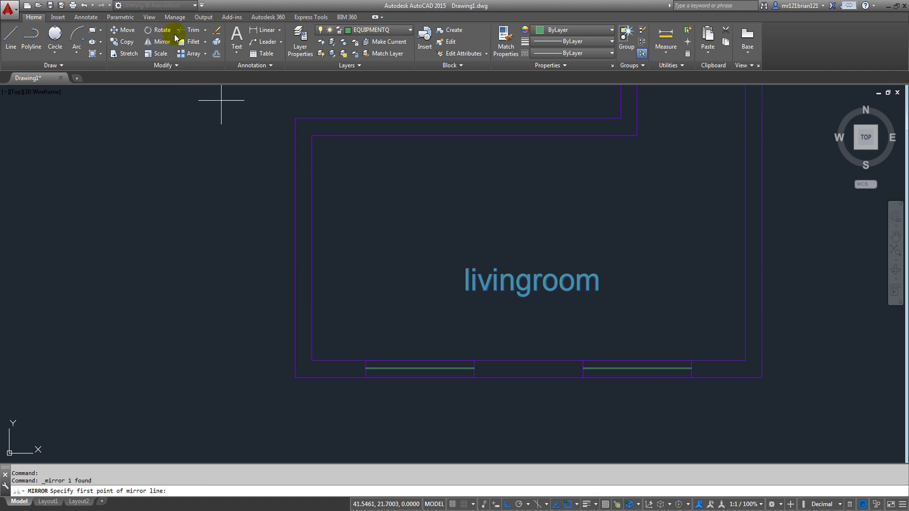
click(126, 31)
click(446, 276)
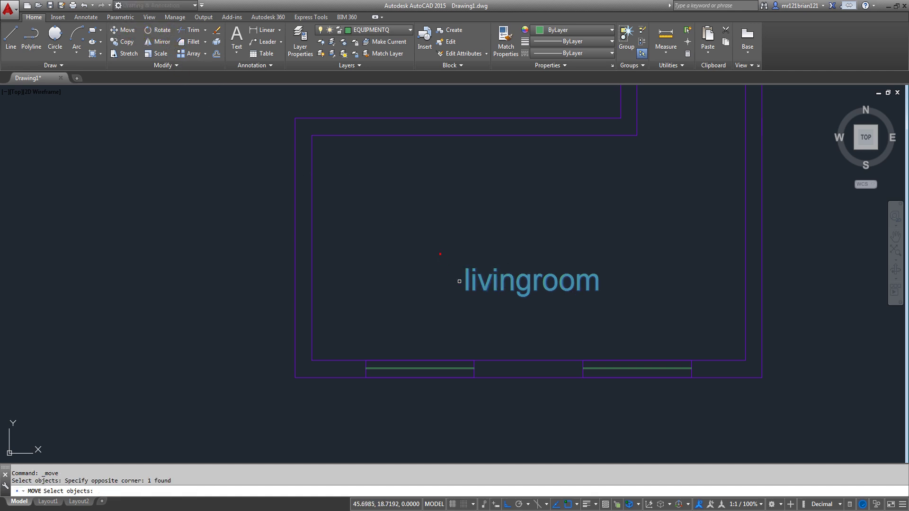
key(Return)
click(453, 297)
click(453, 180)
Shift the "livingroom" label slightly to the left beneath the upper wall
click(552, 198)
click(507, 172)
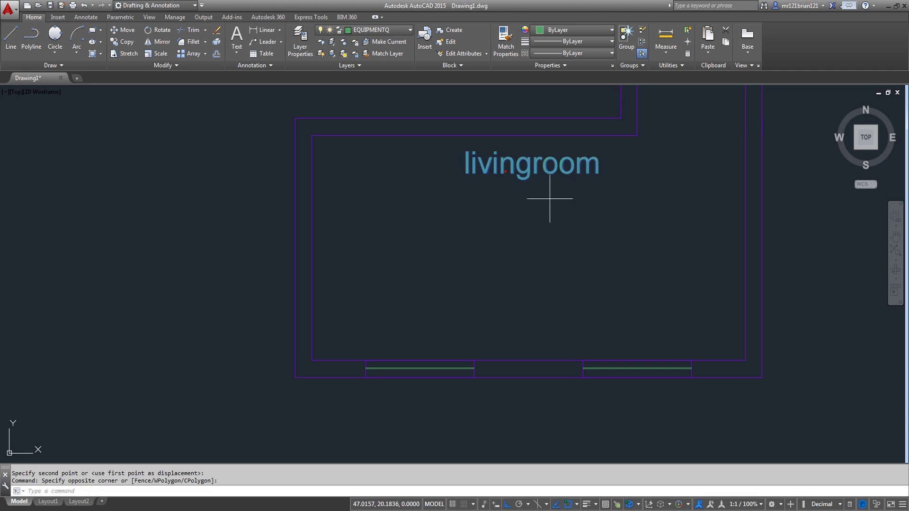
key(Return)
click(532, 202)
click(515, 201)
Draw a rectangle with length 2 and width 1 inside the room, below and left of the label
middle_drag(607, 213, 407, 280)
scroll(511, 217, down, 2)
scroll(403, 284, up, 2)
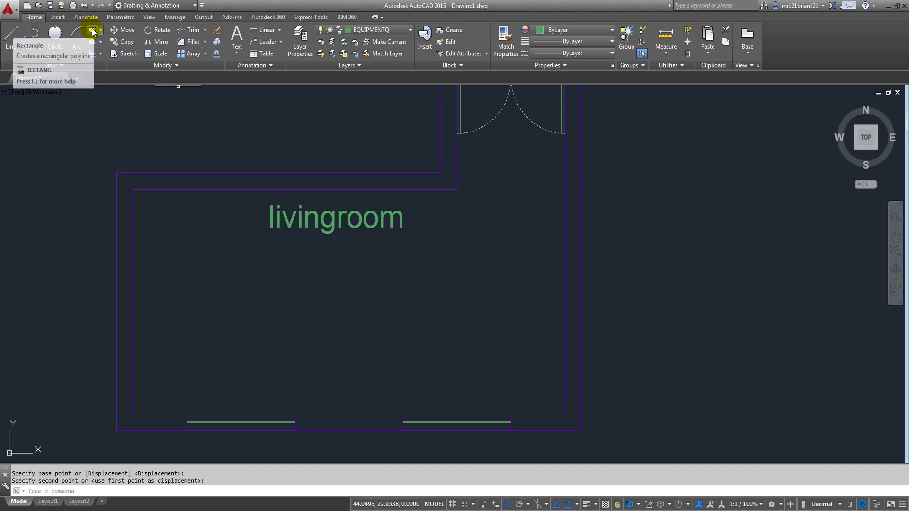
click(92, 32)
middle_drag(174, 318, 184, 253)
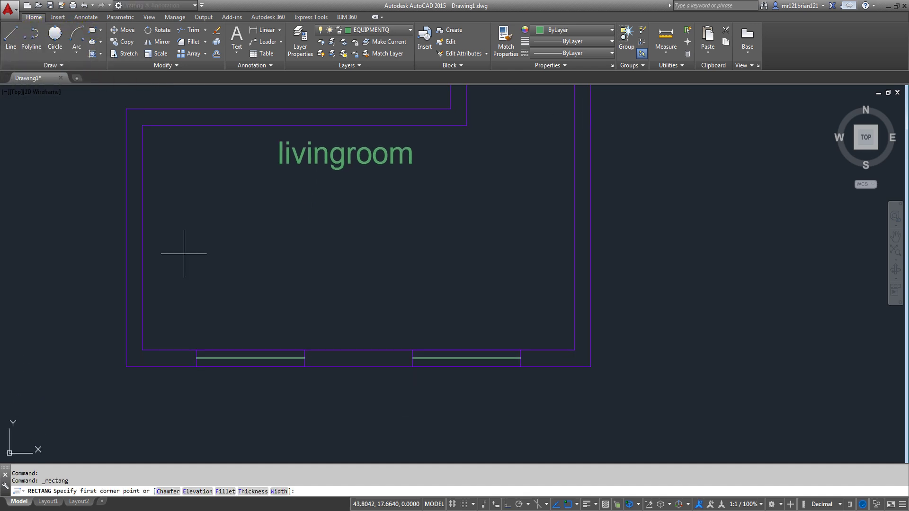
click(201, 196)
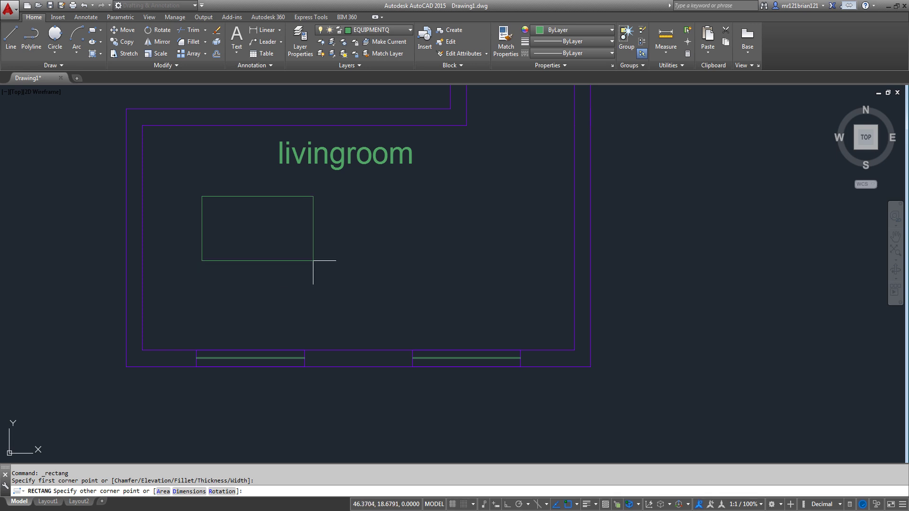
key(Return)
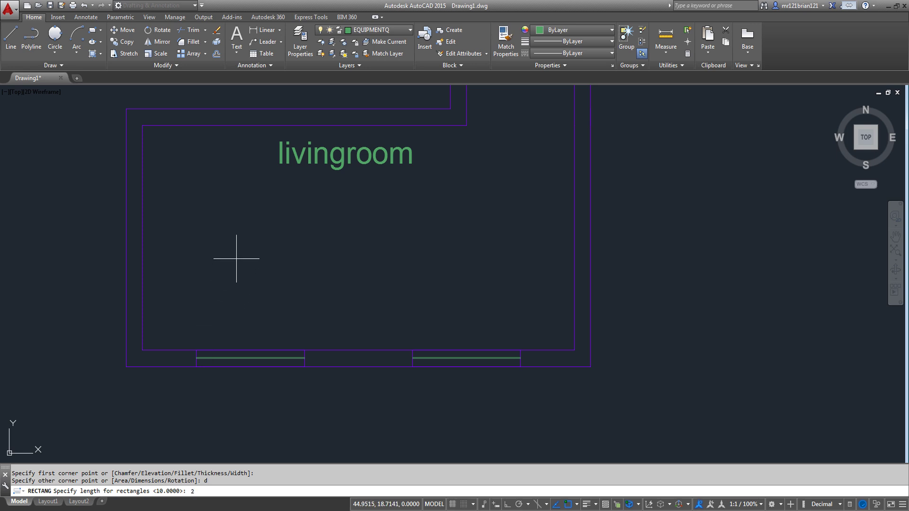
key(Return)
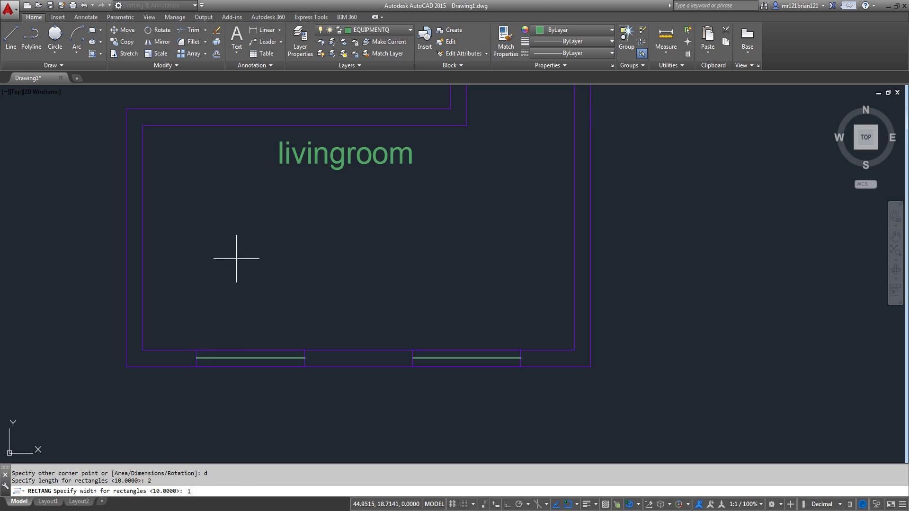
text(1)
key(Return)
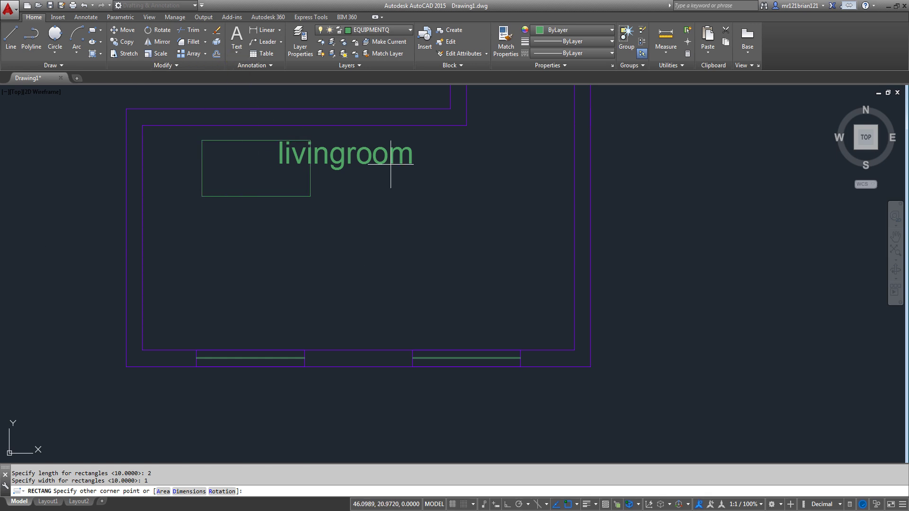
click(339, 275)
Move the rectangle straight down, farther away from the "livingroom" label
drag(235, 220, 169, 289)
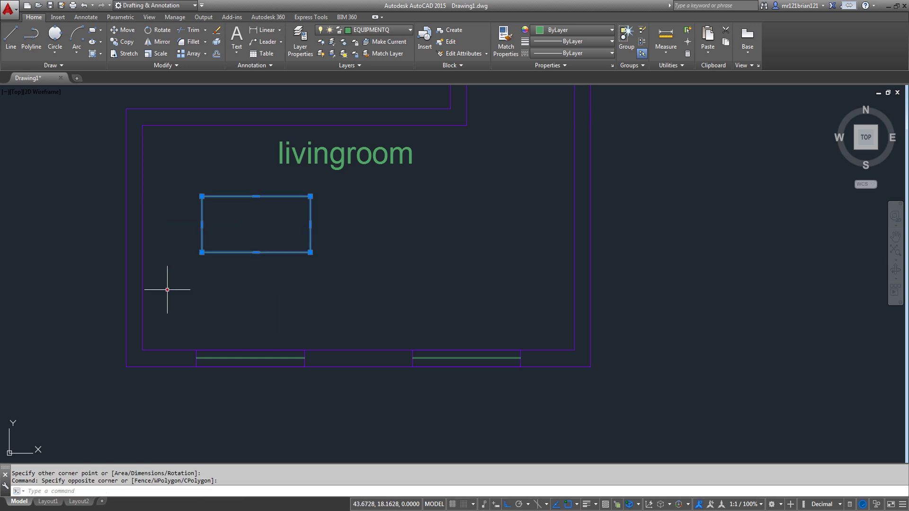
middle_drag(260, 229, 264, 258)
key(Escape)
drag(320, 247, 265, 295)
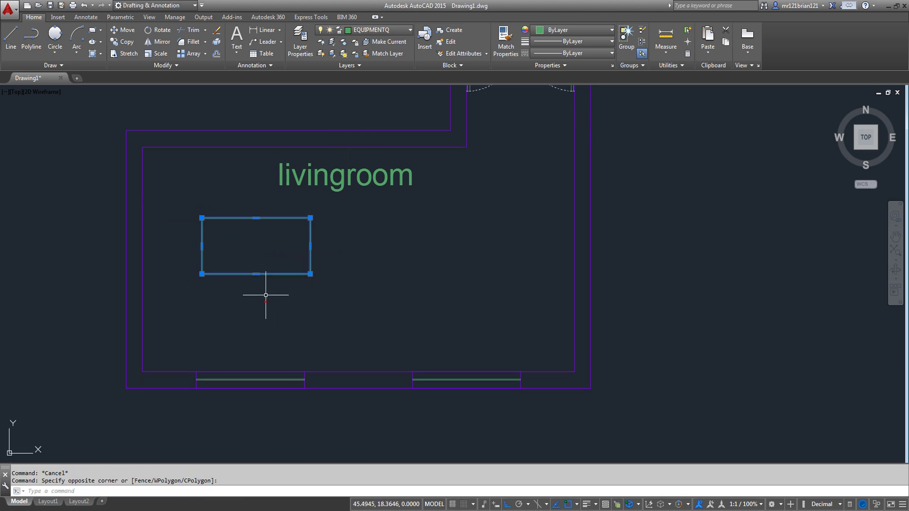
click(120, 34)
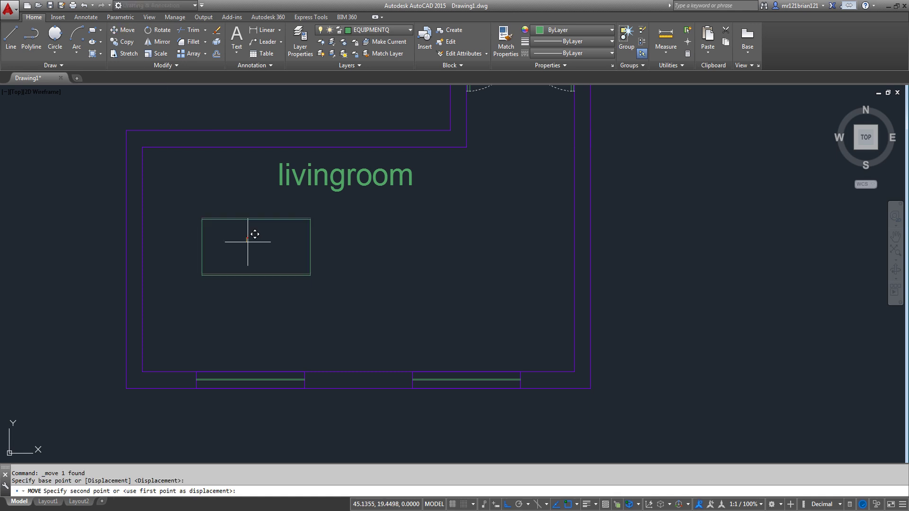
click(247, 266)
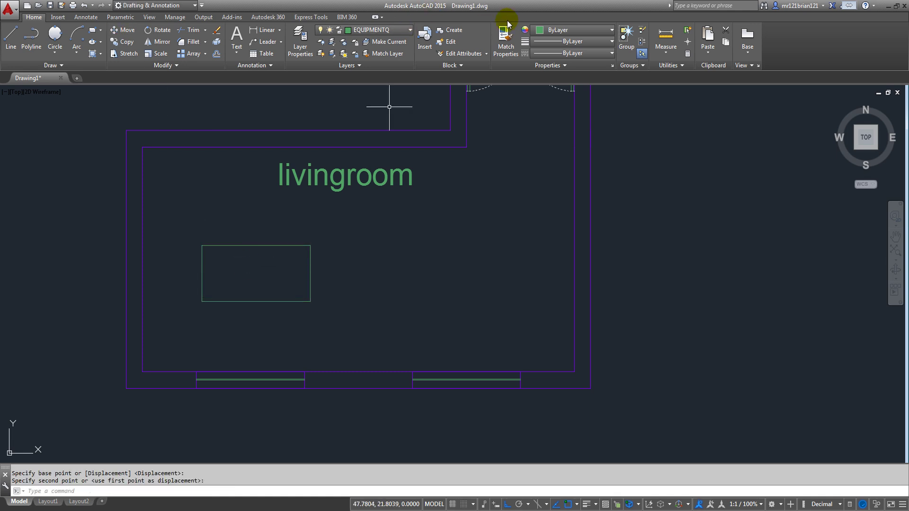
Add a linear dimension to the rectangle's upper edge, placed just above it
click(263, 30)
click(207, 242)
click(310, 245)
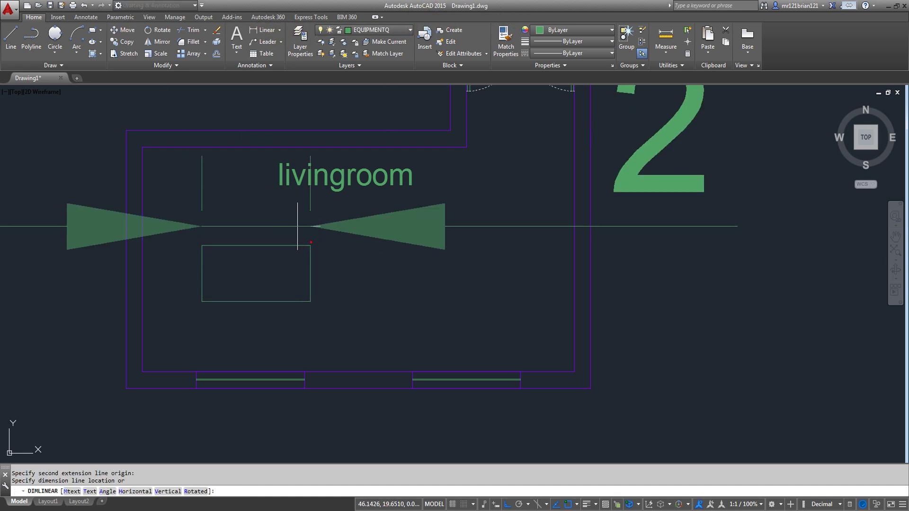
click(303, 223)
Add a vertical linear dimension to the rectangle's right edge, placed to its right
key(Return)
click(310, 245)
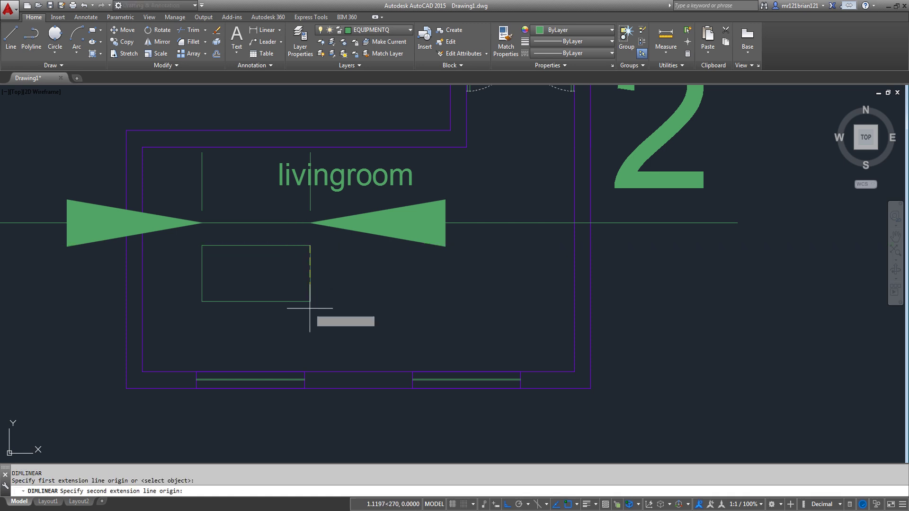
click(310, 301)
key(Escape)
key(Return)
click(310, 245)
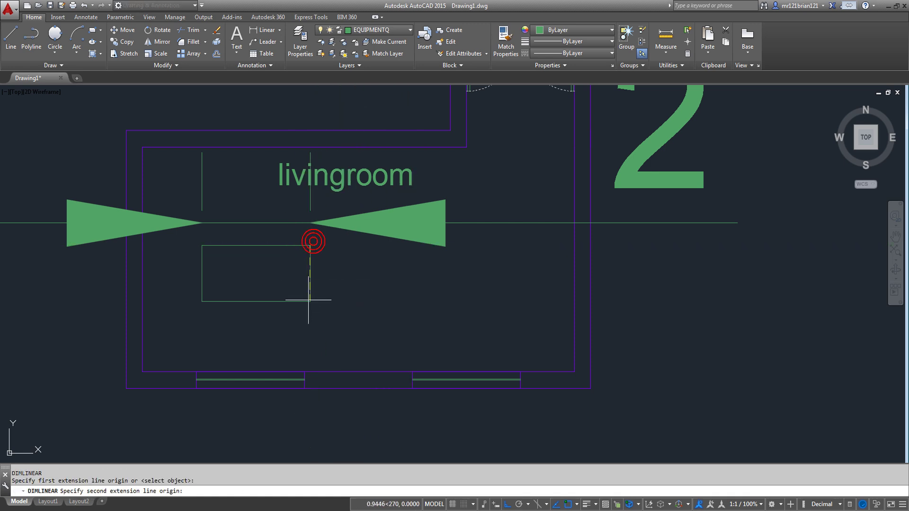
click(310, 302)
click(368, 300)
Delete both linear dimensions of the rectangle
scroll(411, 256, down, 4)
scroll(411, 256, down, 2)
scroll(413, 259, up, 4)
click(414, 277)
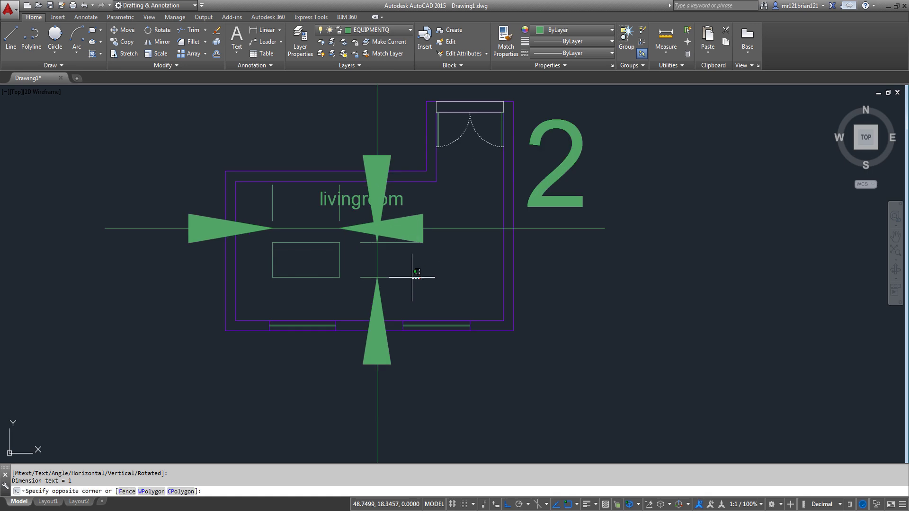
click(365, 224)
key(Delete)
scroll(382, 262, up, 4)
click(354, 234)
click(264, 284)
scroll(308, 279, down, 2)
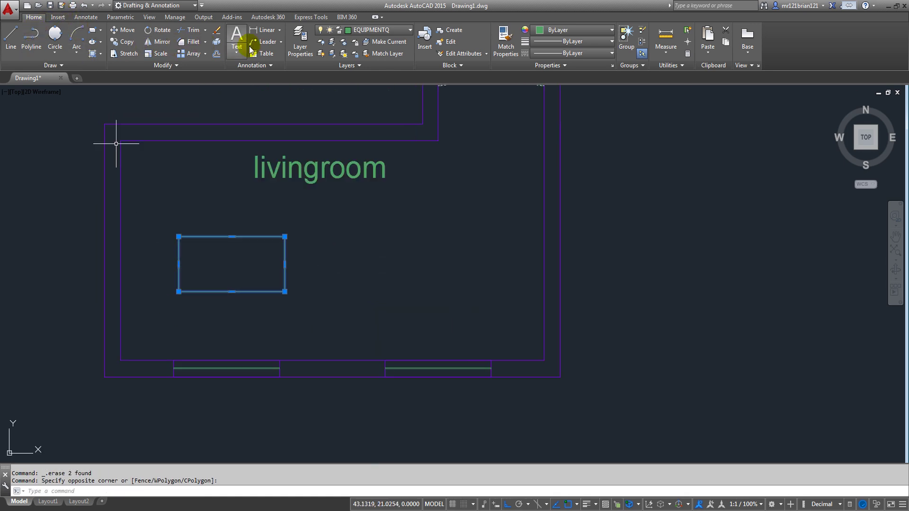
scroll(383, 157, down, 2)
scroll(379, 164, up, 2)
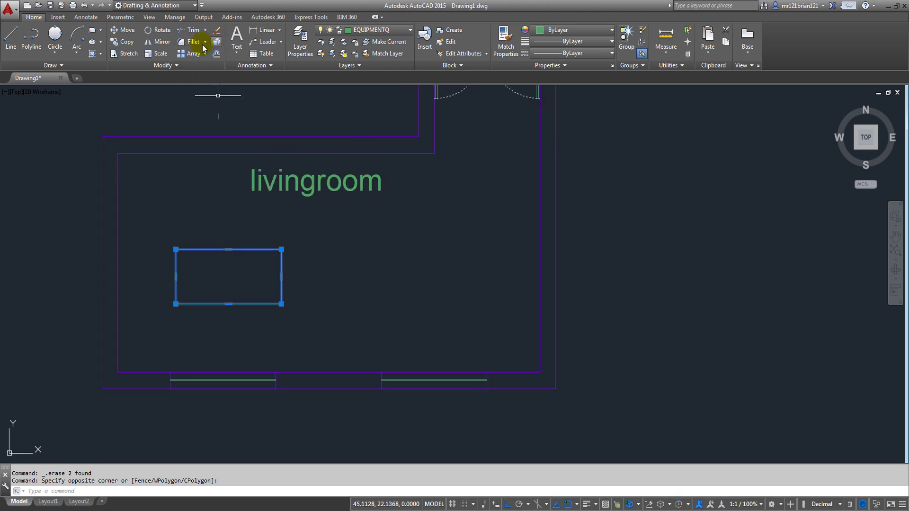
click(124, 42)
key(Escape)
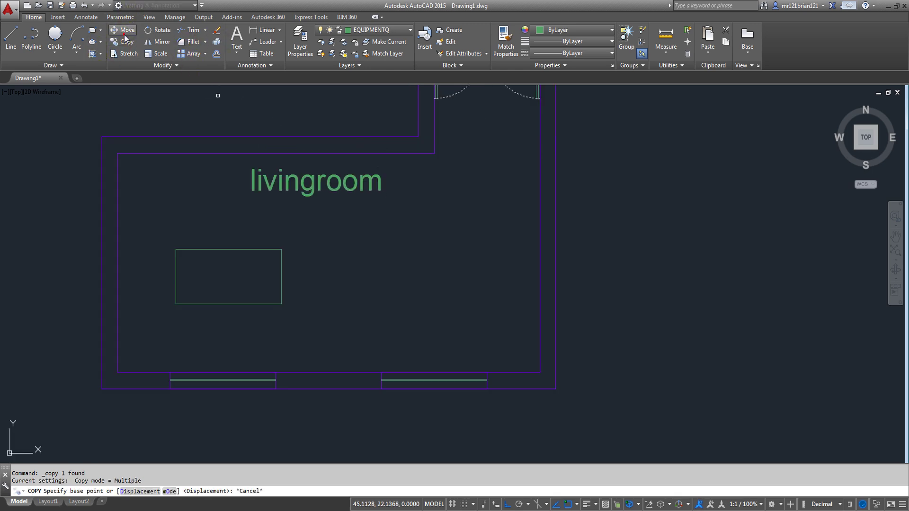
Move the rectangle a short distance horizontally to the right
click(124, 31)
click(249, 308)
click(177, 235)
key(Return)
click(205, 284)
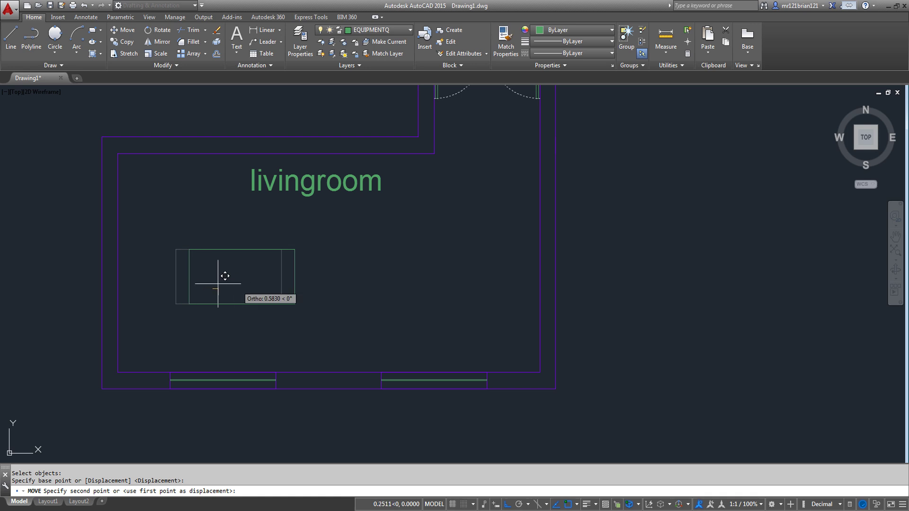
click(210, 284)
Rotate the rectangle by 270° about its centre so that it stands upright
click(267, 278)
click(182, 204)
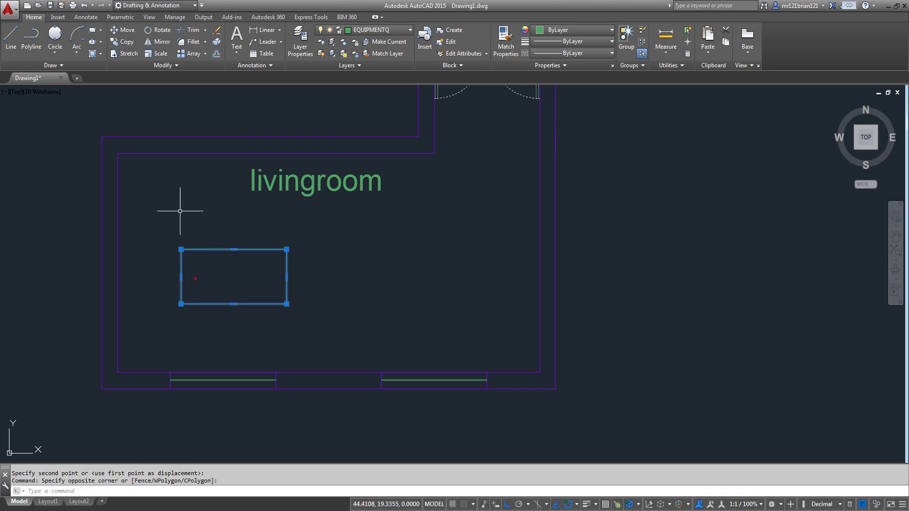
click(161, 31)
click(233, 281)
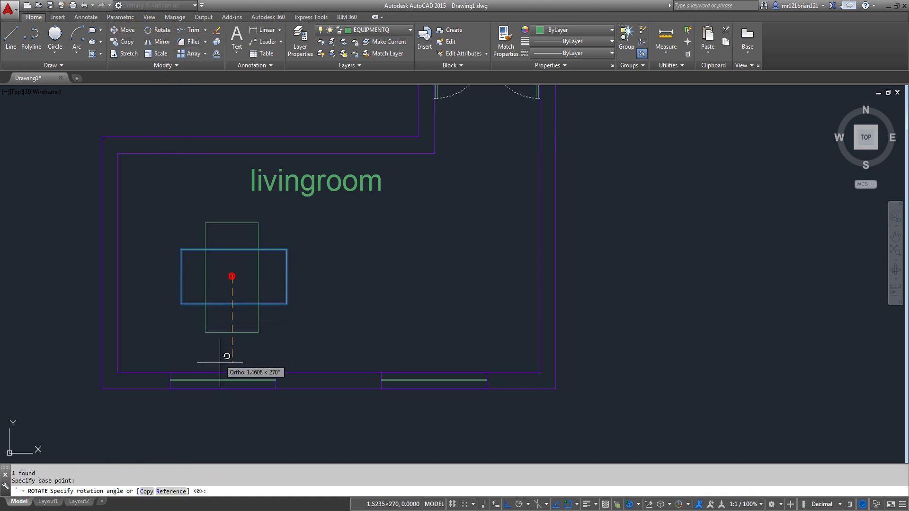
click(231, 364)
Move the upright rectangle by its bottom edge midpoint onto the midpoint of the left window in the lower wall
click(260, 211)
click(199, 274)
click(124, 30)
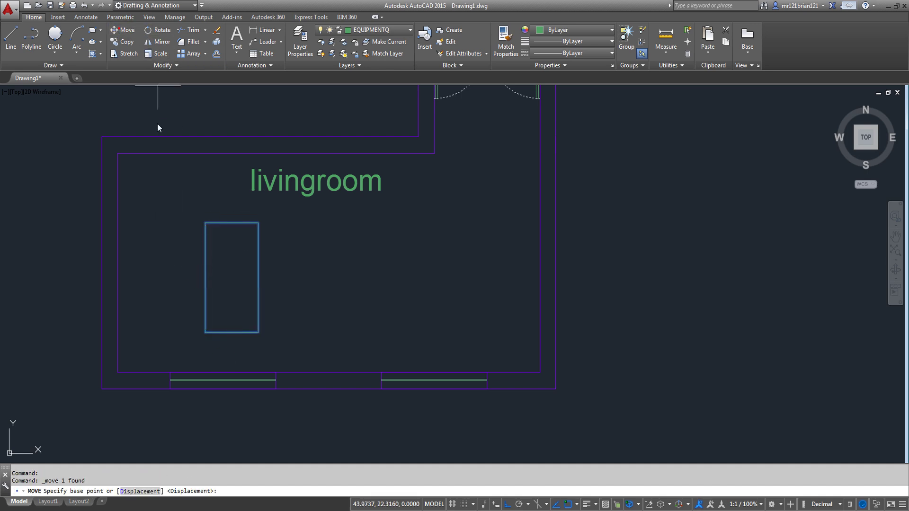
click(232, 333)
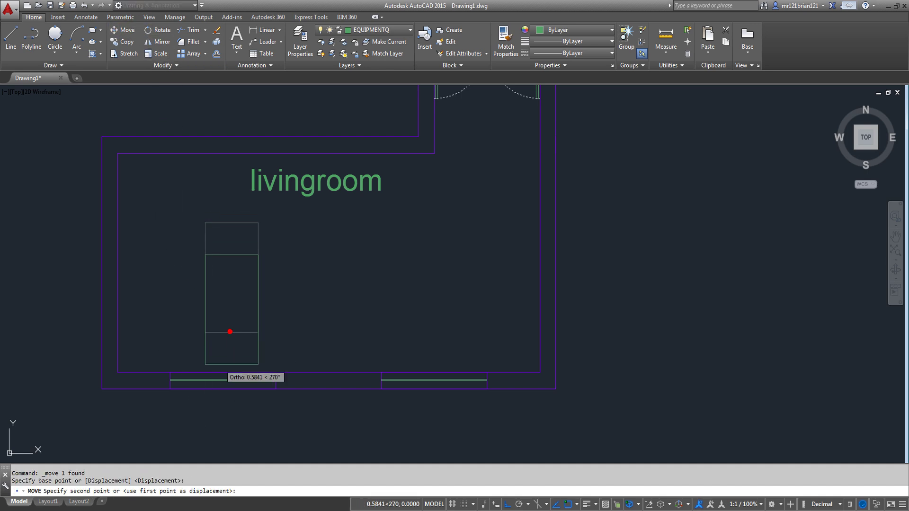
click(223, 380)
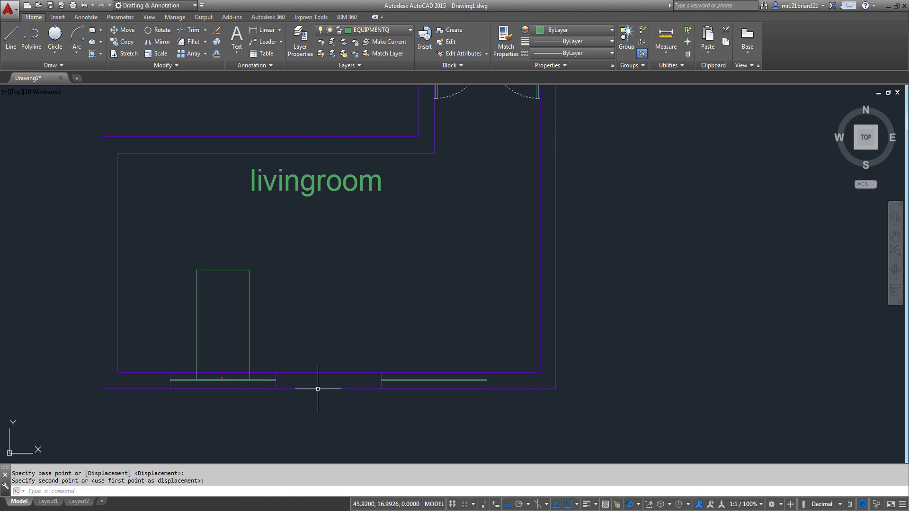
Move the upright rectangle 2 units straight up from the left window into the living room
click(254, 304)
click(228, 306)
key(space)
click(305, 319)
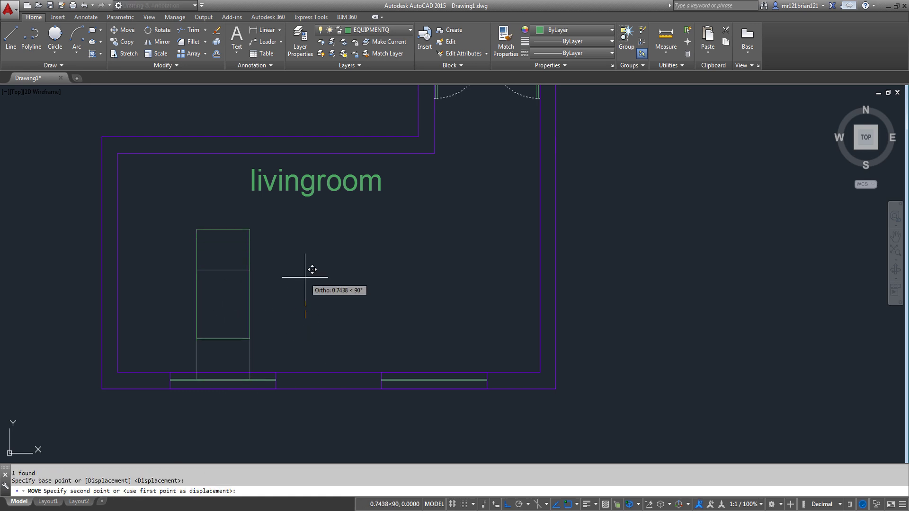
text(2)
key(Return)
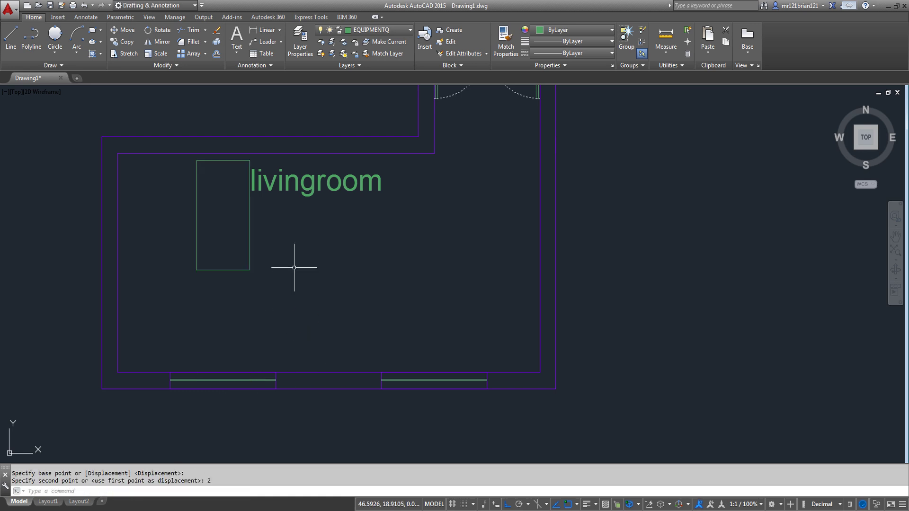
Move the upright rectangle 1 unit straight down, away from the livingroom label
click(282, 243)
click(221, 291)
key(space)
click(301, 268)
text(1)
key(Return)
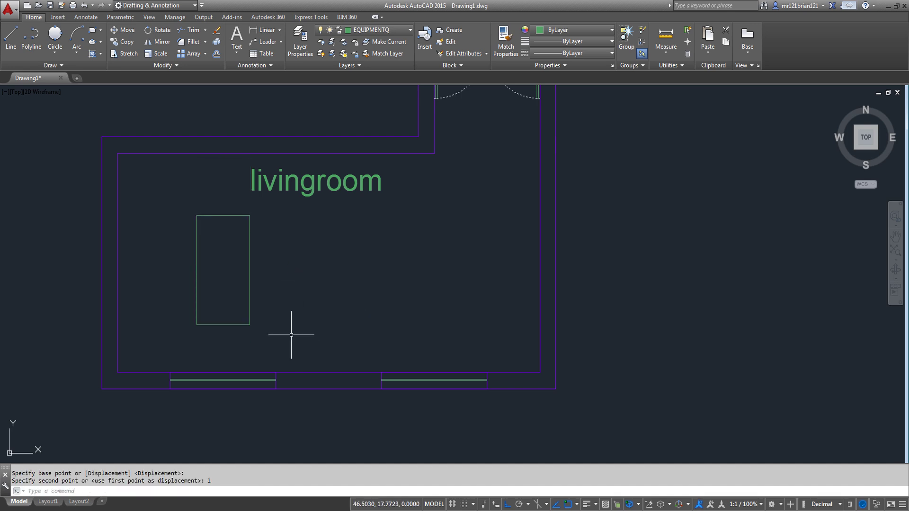
Draw a 0.5 by 0.5 rectangle as a chair in the space to the left of the upright table rectangle
scroll(102, 109, up, 2)
scroll(194, 80, down, 2)
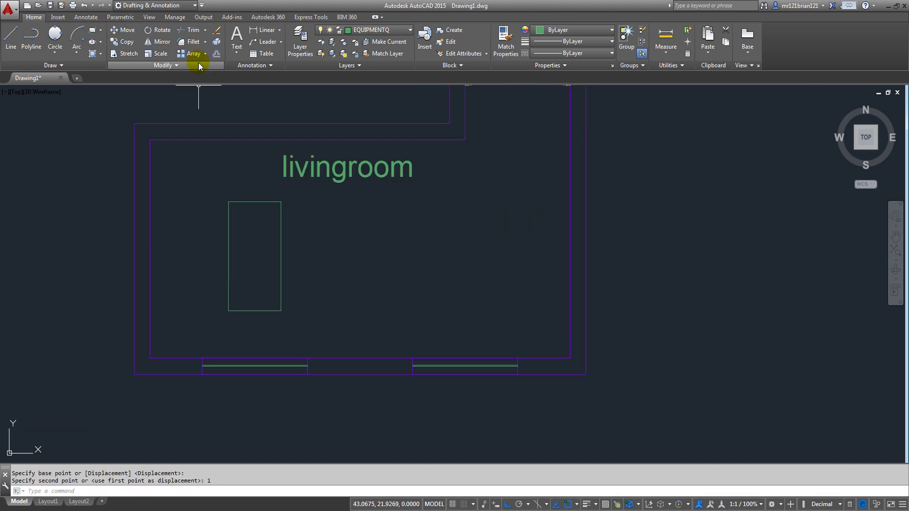
scroll(137, 42, up, 2)
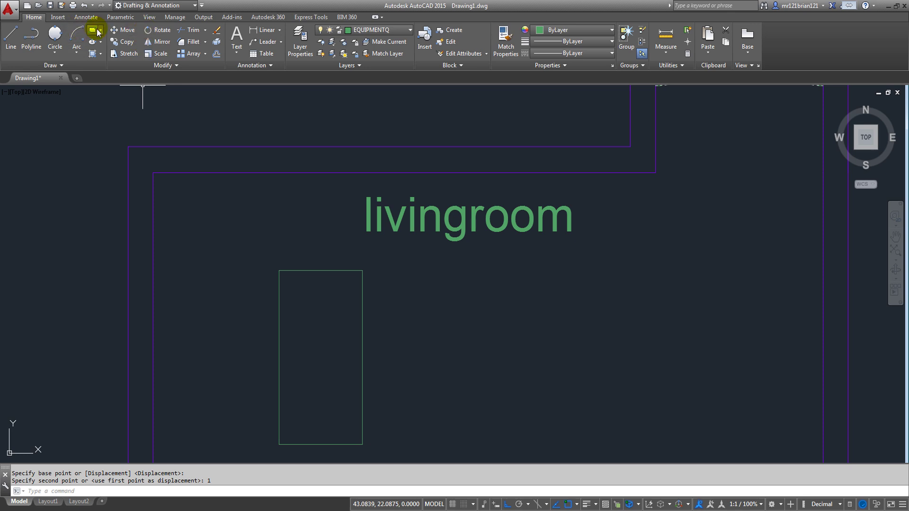
click(93, 31)
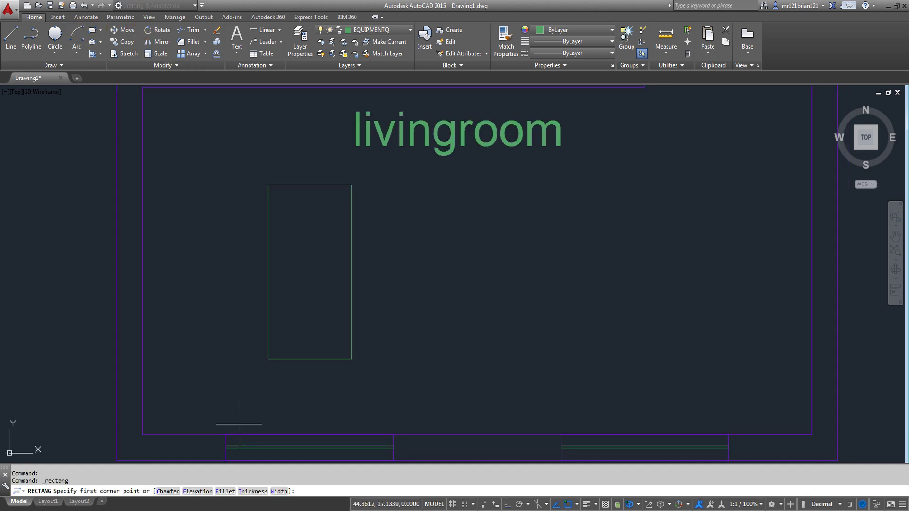
click(180, 212)
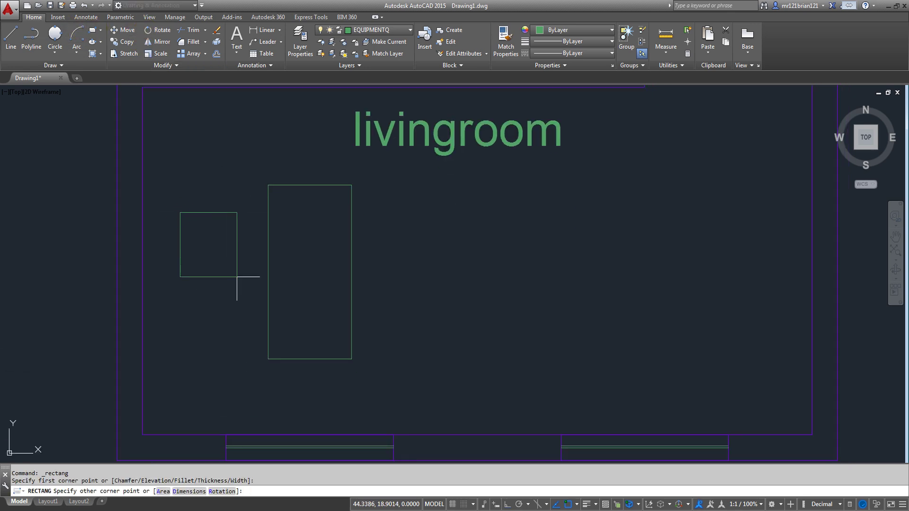
key(Return)
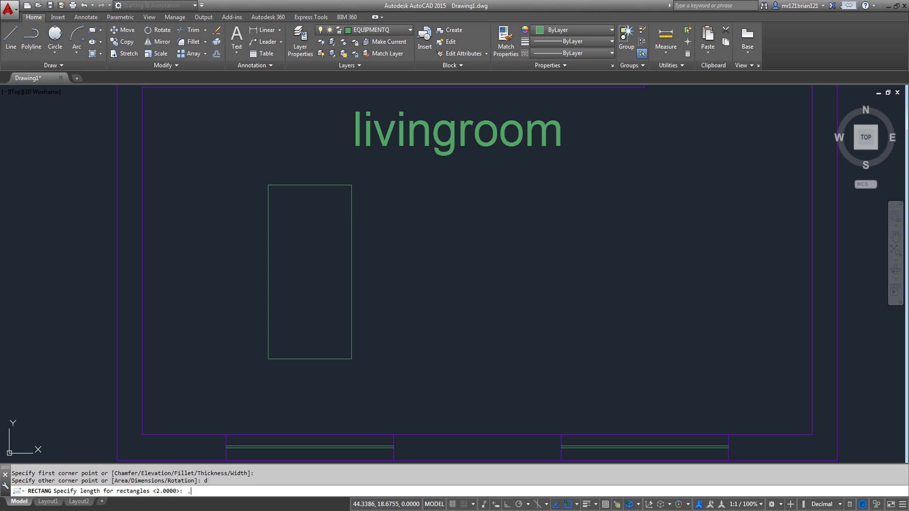
key(Return)
text(.5)
key(Return)
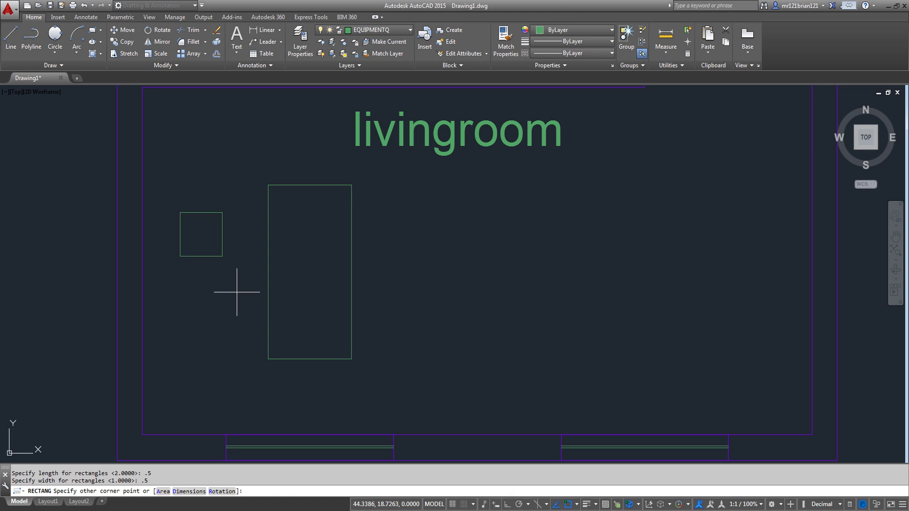
scroll(239, 226, up, 5)
middle_drag(238, 226, 273, 172)
click(273, 172)
Move the small square horizontally by its top edge midpoint onto the table's left edge
drag(266, 312, 198, 263)
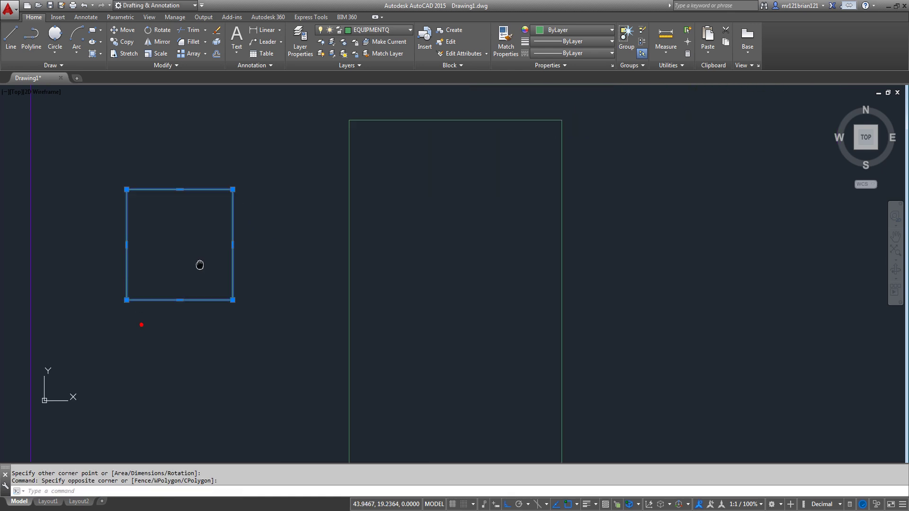
scroll(249, 193, down, 3)
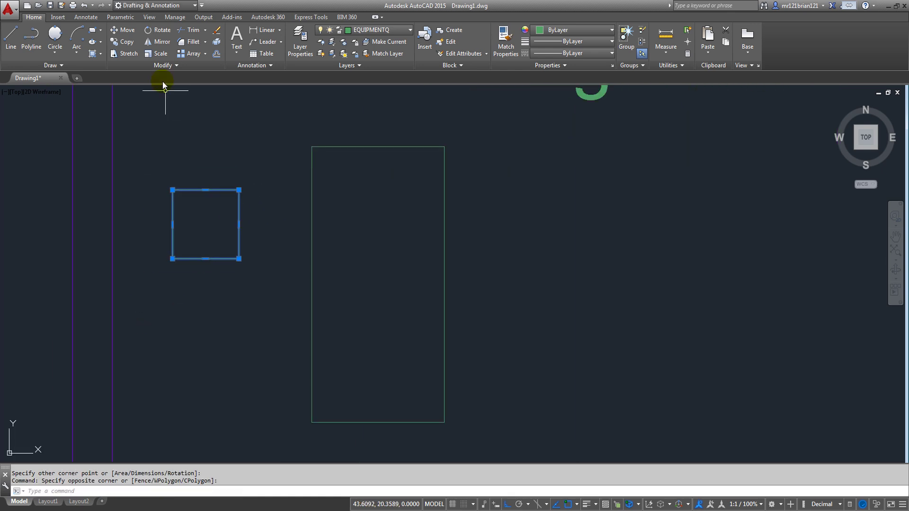
click(121, 32)
click(205, 191)
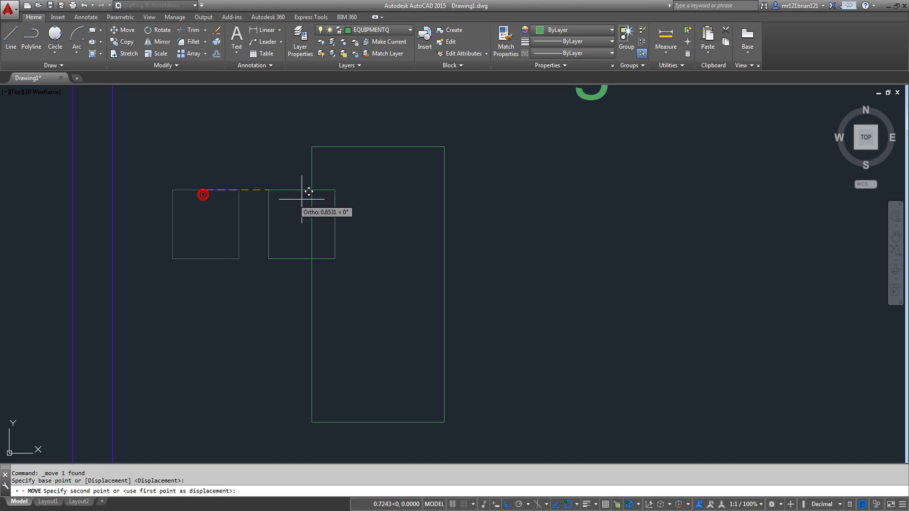
click(314, 188)
scroll(314, 187, down, 2)
scroll(314, 186, up, 2)
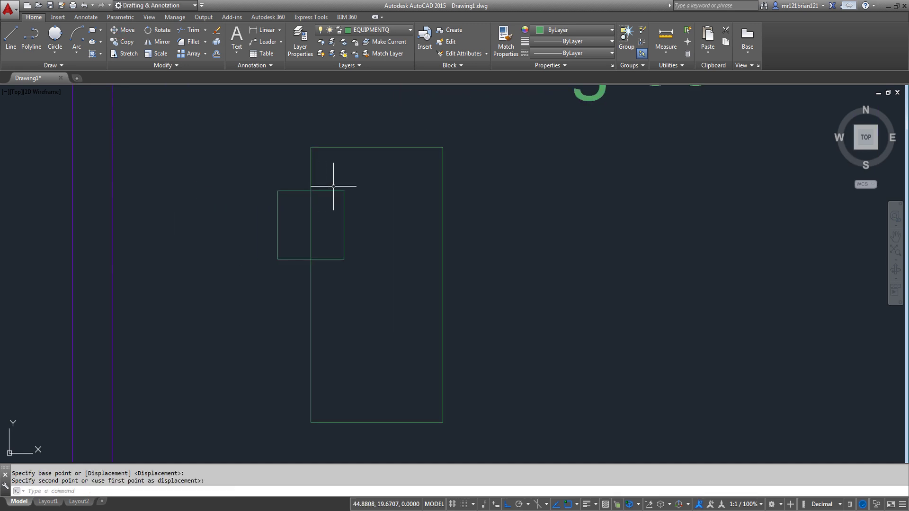
click(333, 187)
click(324, 223)
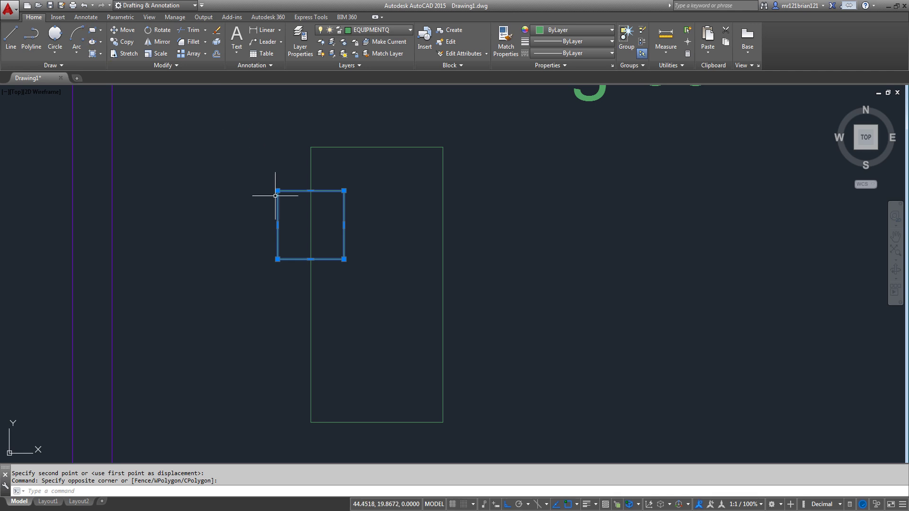
middle_drag(349, 204, 323, 208)
key(Escape)
key(Escape)
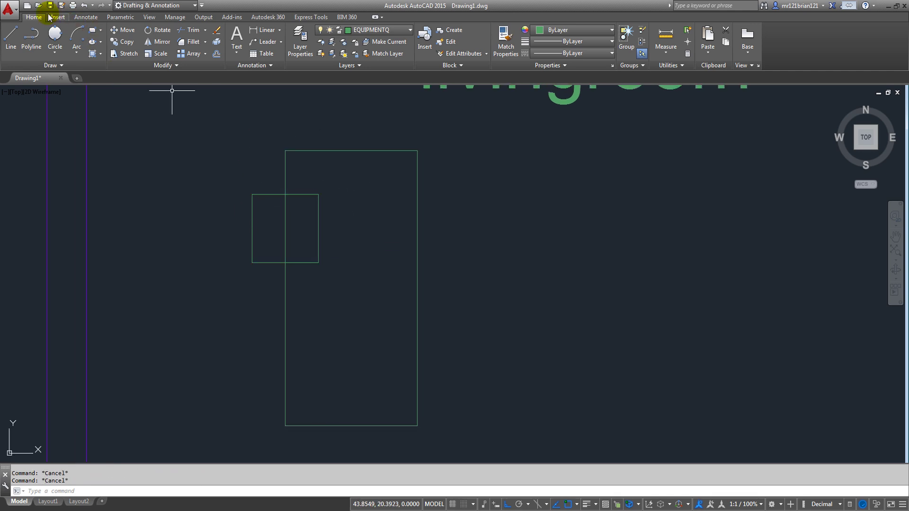
Draw a line along the chair square's left edge, from its upper to its lower corner
click(10, 38)
click(252, 193)
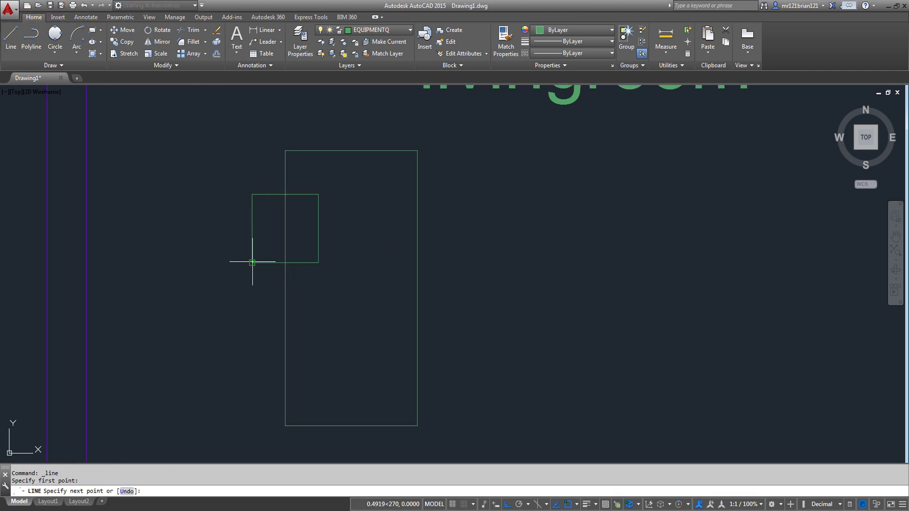
click(251, 261)
key(Return)
Move the new line 0.05 to the right to form the chair's backrest
click(252, 224)
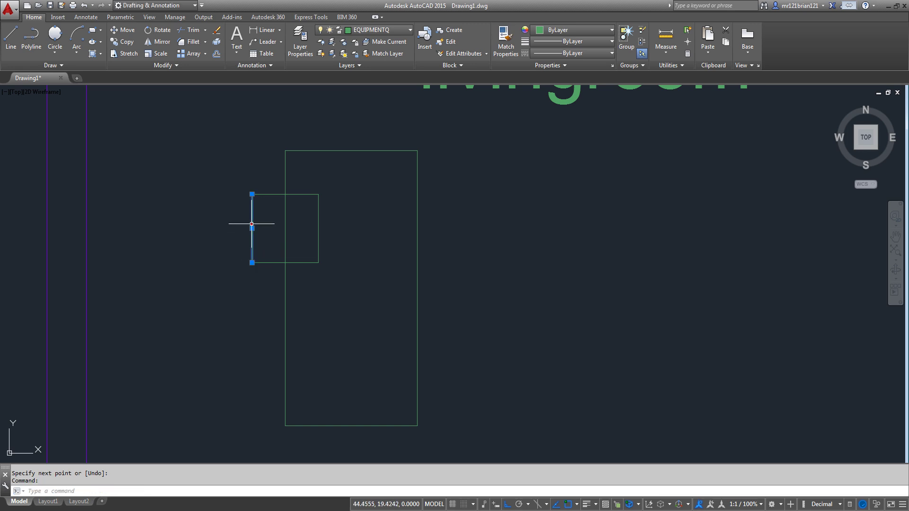
click(122, 30)
click(131, 155)
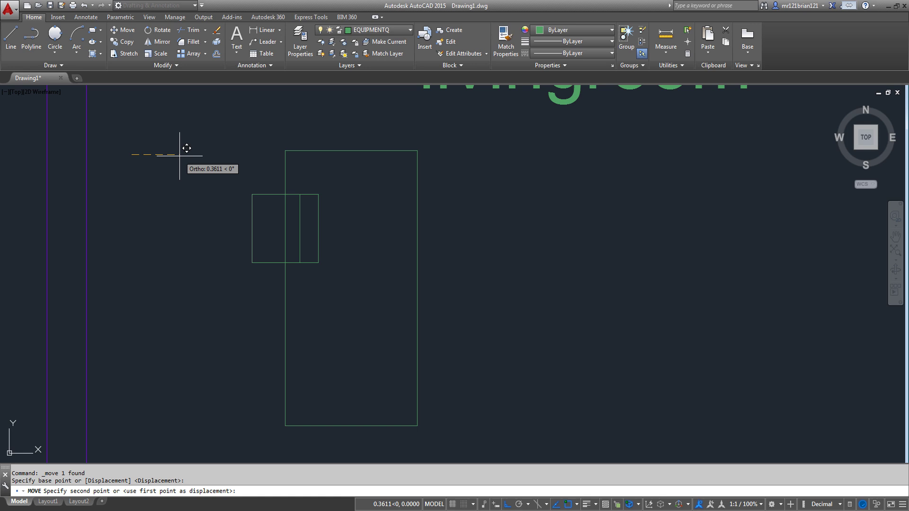
text(.05)
key(Return)
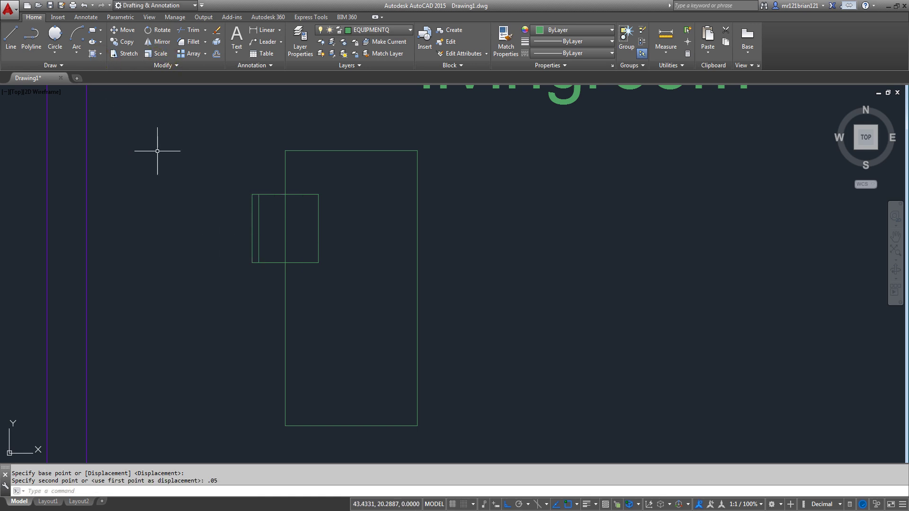
scroll(307, 237, down, 2)
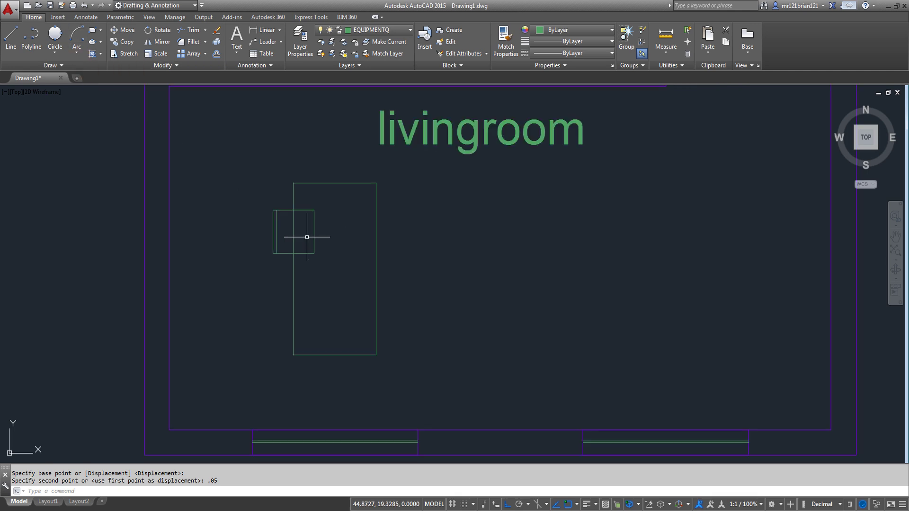
click(236, 189)
click(345, 274)
middle_drag(343, 230, 310, 215)
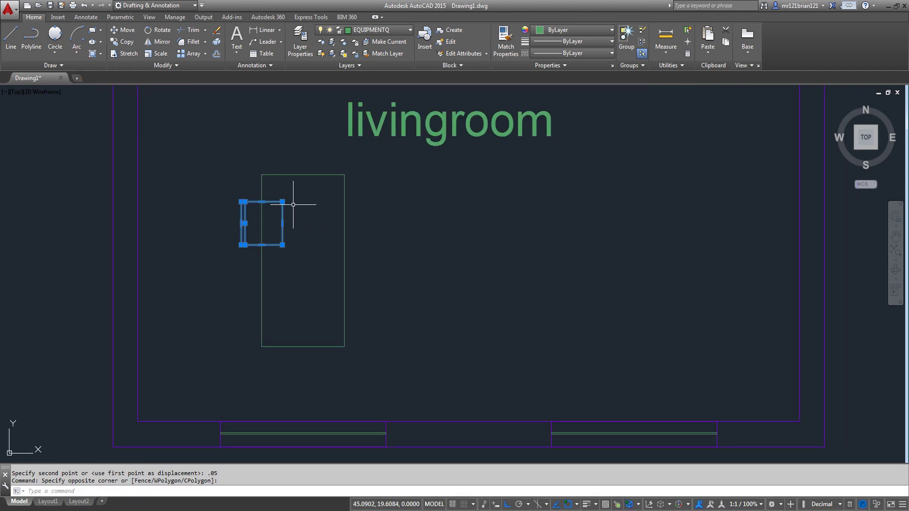
click(160, 42)
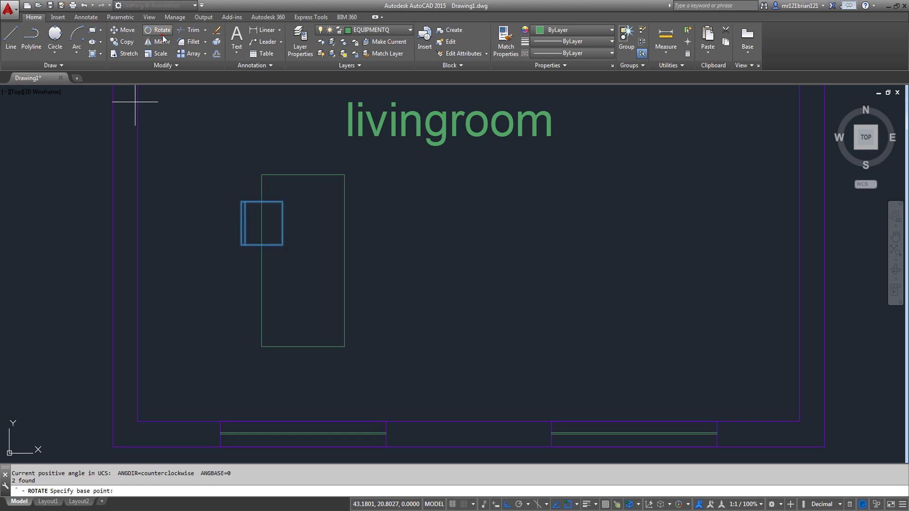
click(213, 185)
click(291, 263)
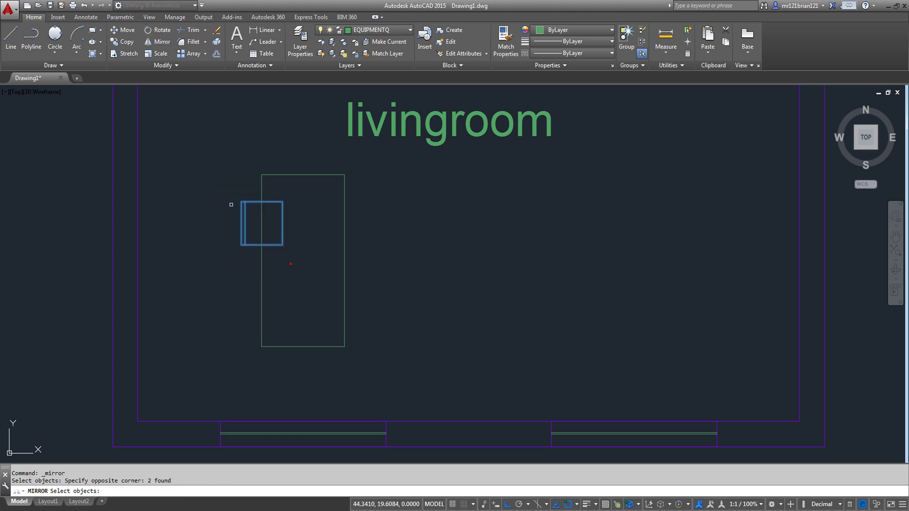
click(160, 42)
key(Return)
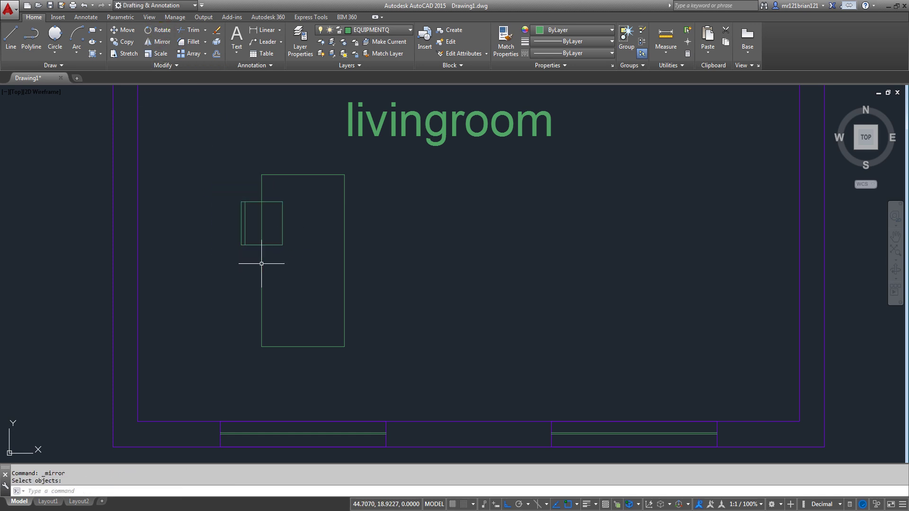
Mirror the chair about a horizontal line through the midpoint of the table's left edge, keeping the original
click(160, 42)
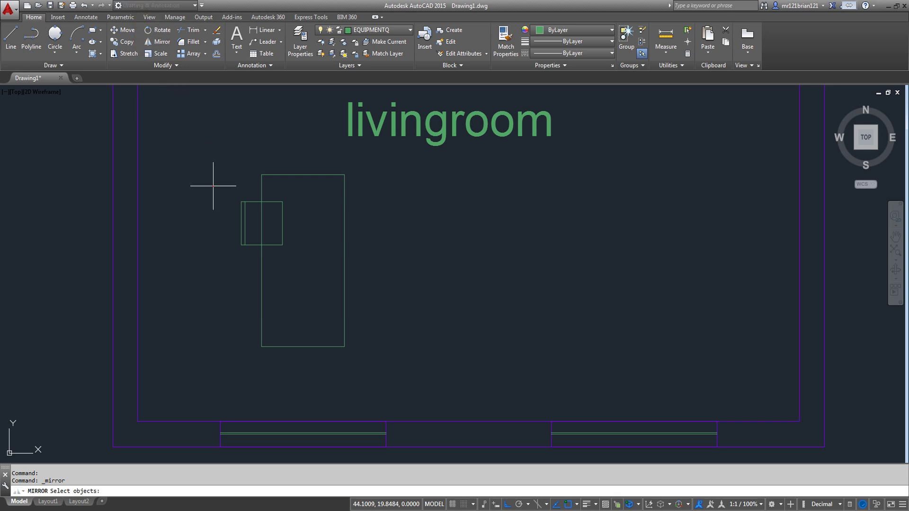
click(211, 187)
click(308, 270)
key(Return)
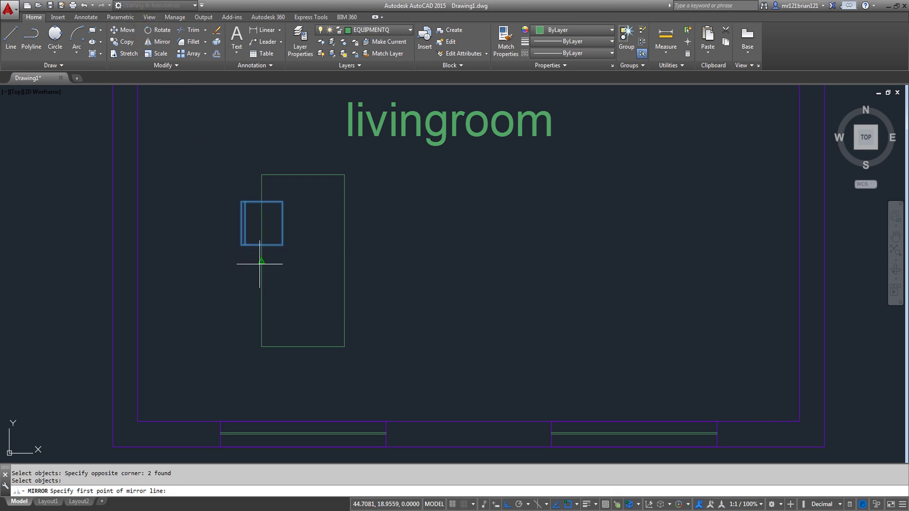
click(262, 261)
click(484, 258)
key(Return)
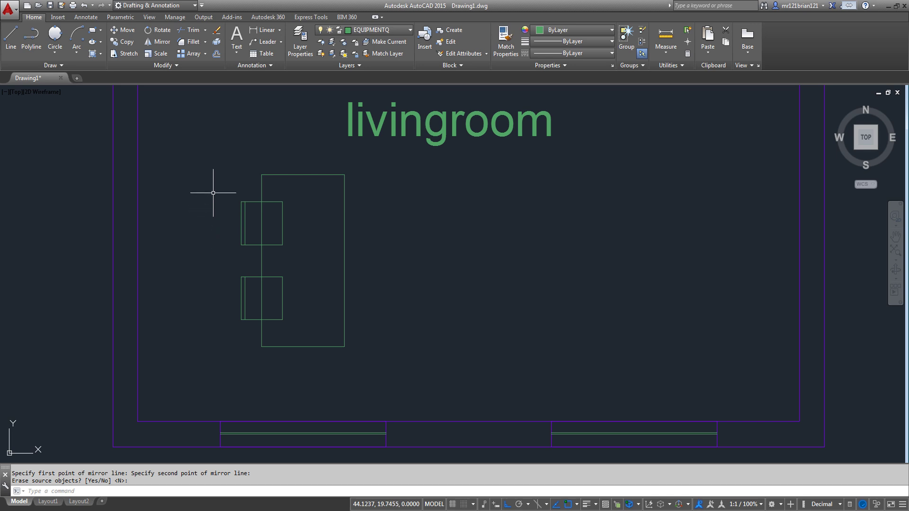
click(213, 192)
click(322, 352)
key(Return)
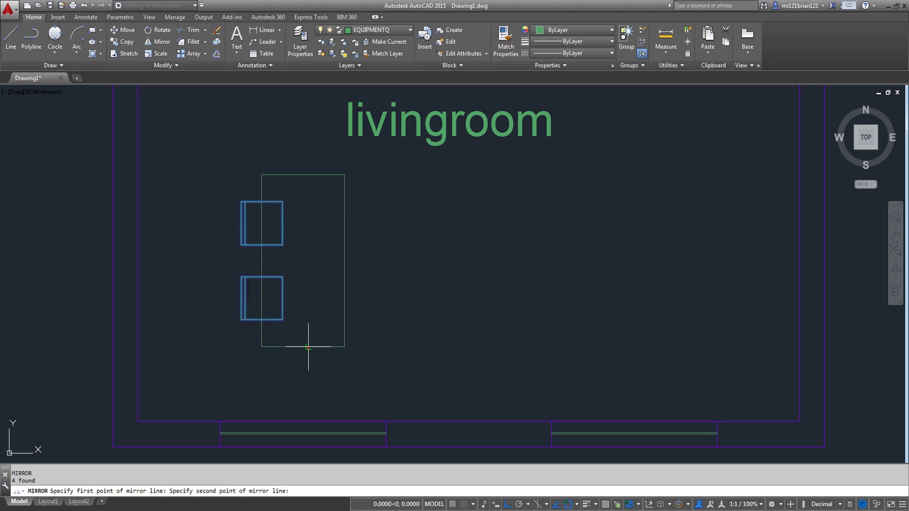
key(Escape)
Mirror both left chairs about the table's vertical centre line from its bottom edge midpoint, keeping the originals
click(217, 194)
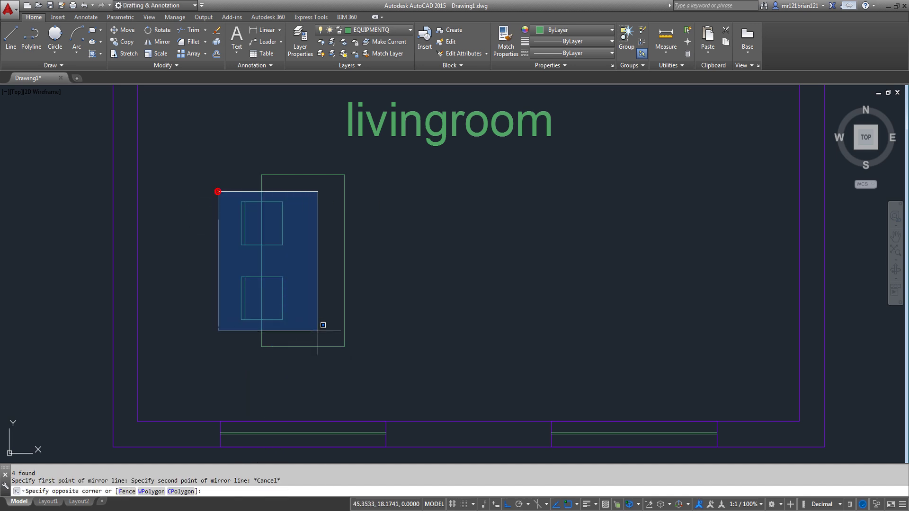
click(320, 336)
click(159, 42)
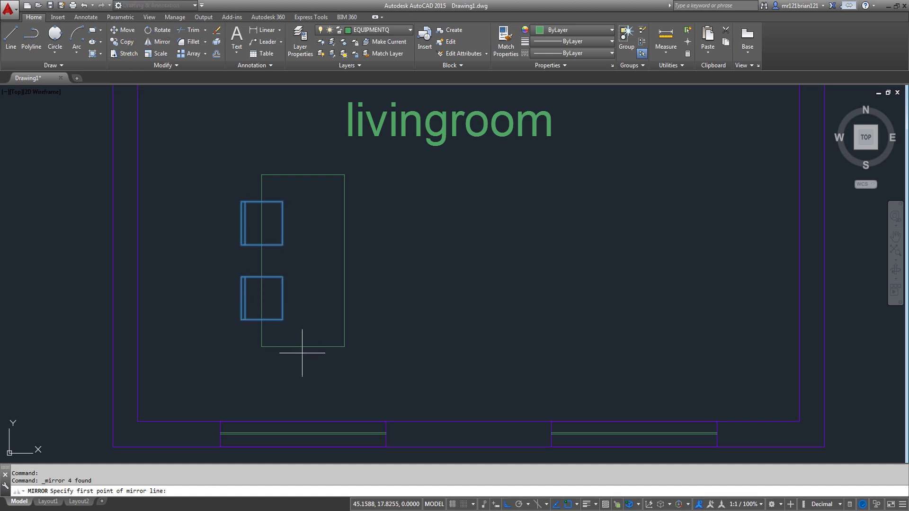
click(303, 347)
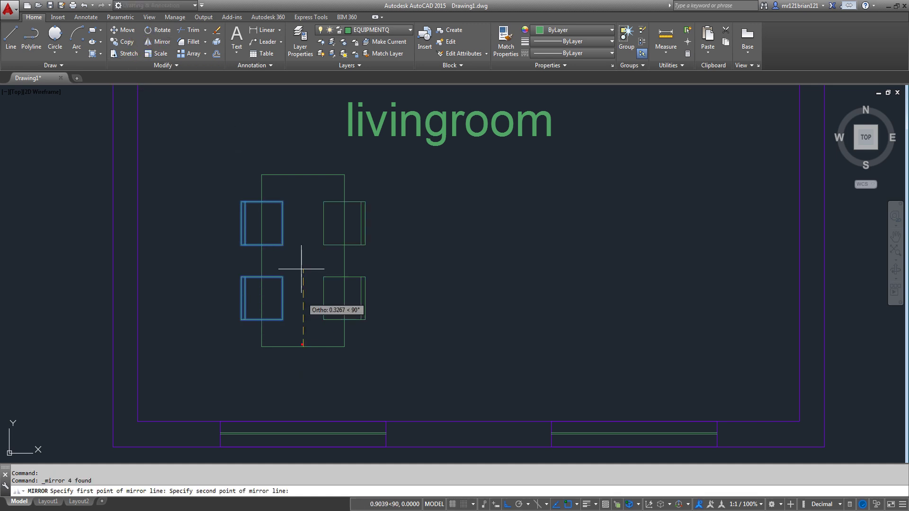
click(302, 192)
key(Return)
click(305, 270)
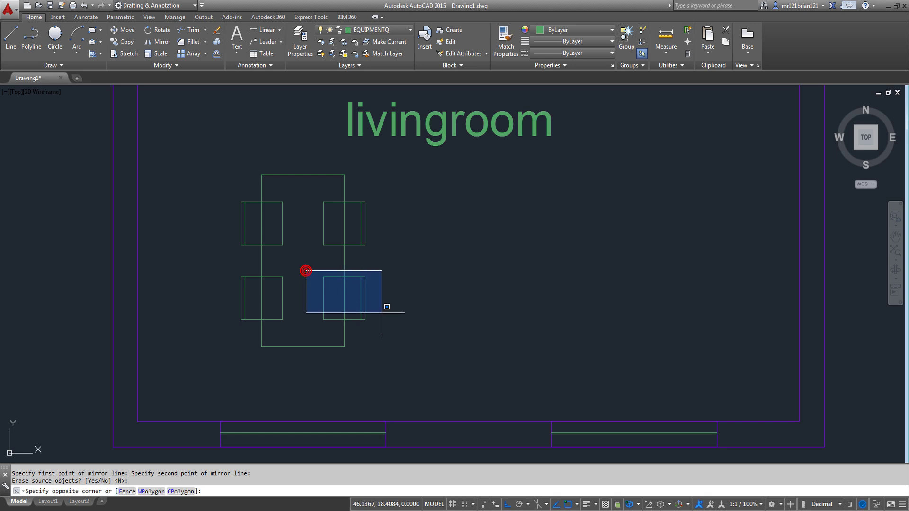
click(407, 353)
key(Return)
click(323, 296)
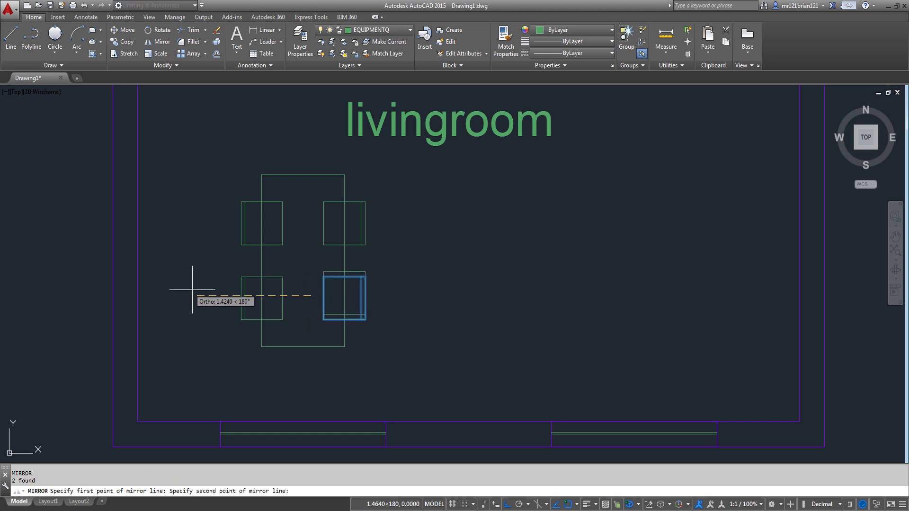
key(Escape)
Copy the lower right chair straight down to a spot just below the table
click(307, 267)
click(401, 341)
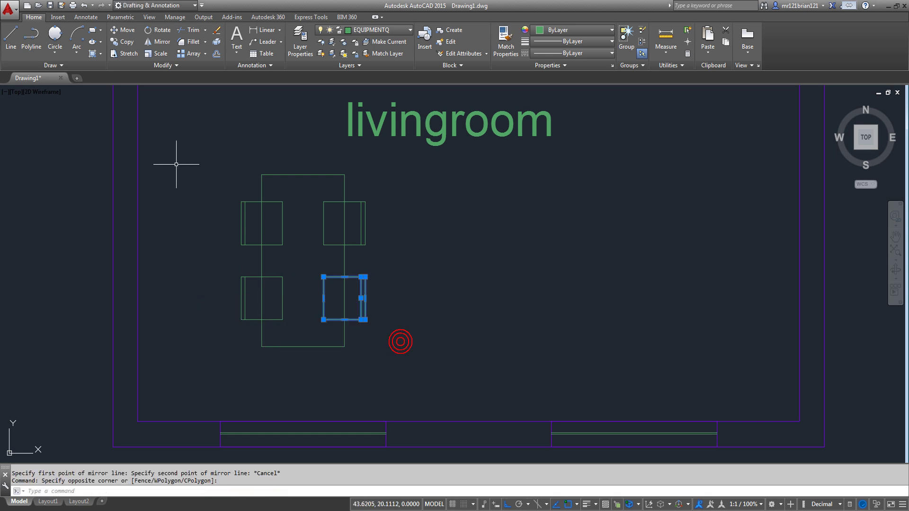
click(127, 41)
click(437, 321)
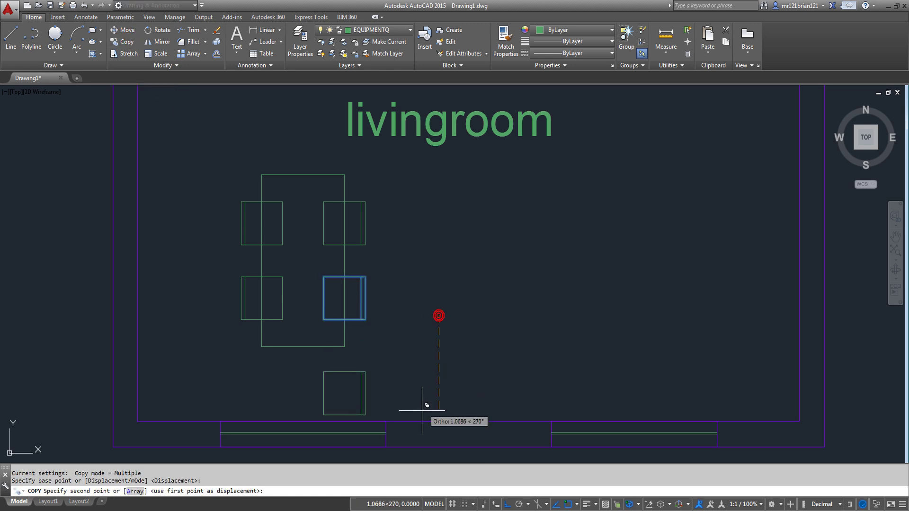
click(433, 397)
key(Return)
Rotate the copied chair by 270 degrees so that its backrest faces downward
click(385, 361)
click(310, 389)
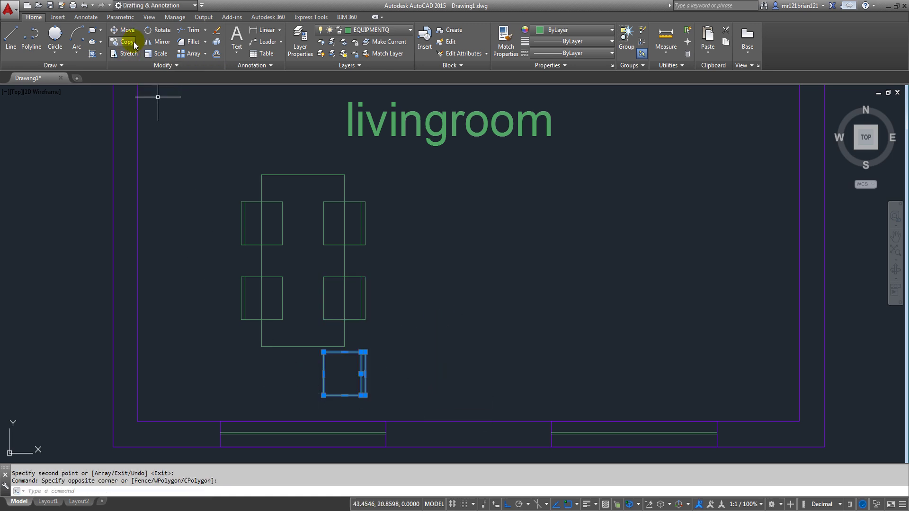
click(161, 30)
click(347, 362)
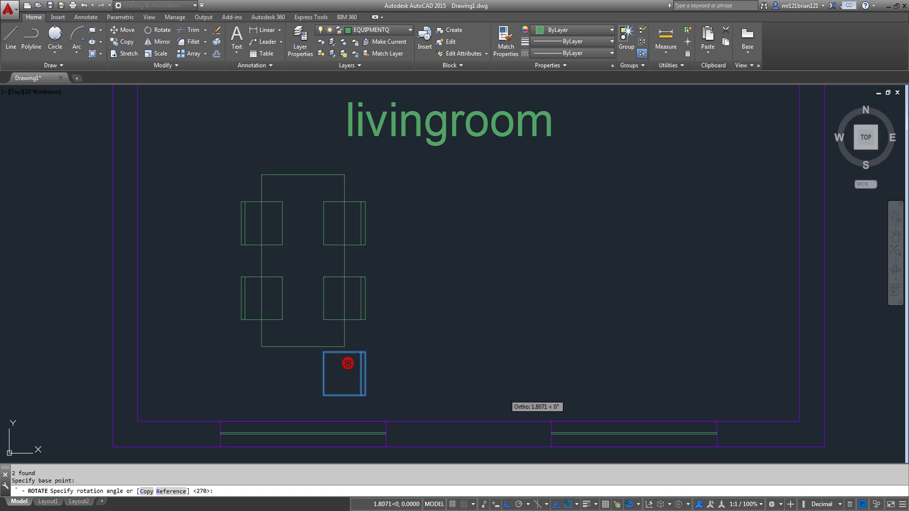
click(347, 406)
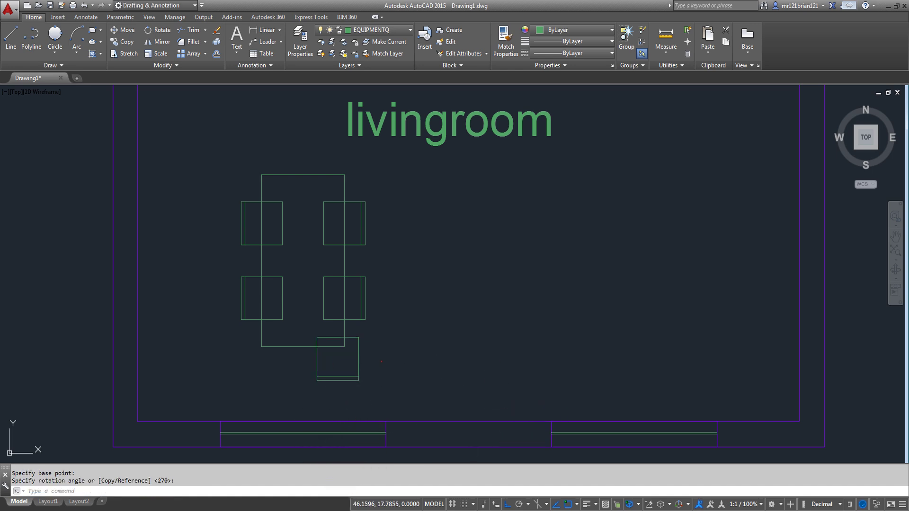
Move the rotated chair from its top edge midpoint to the midpoint of the table's bottom edge
click(381, 362)
click(321, 395)
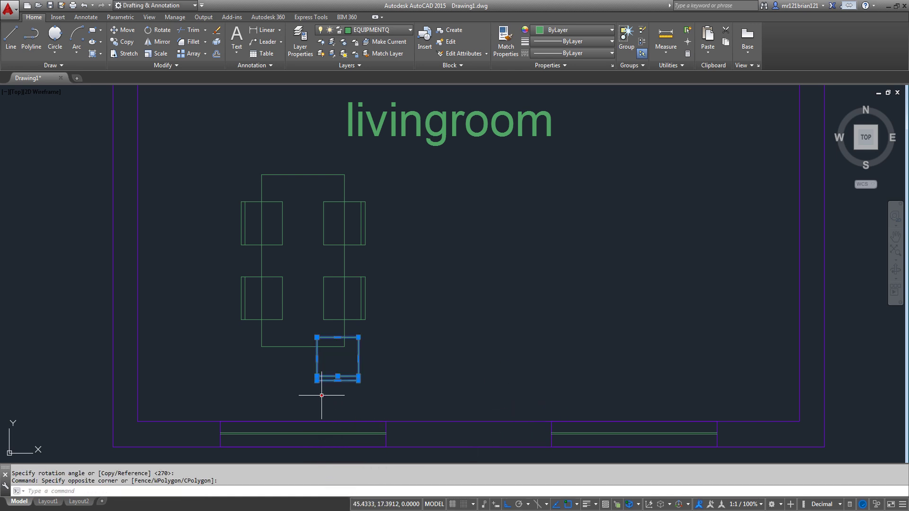
click(123, 33)
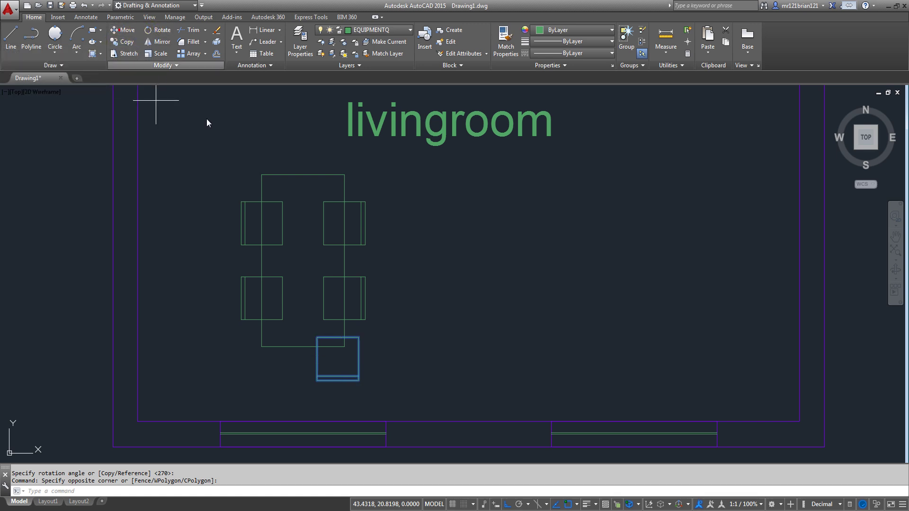
click(337, 336)
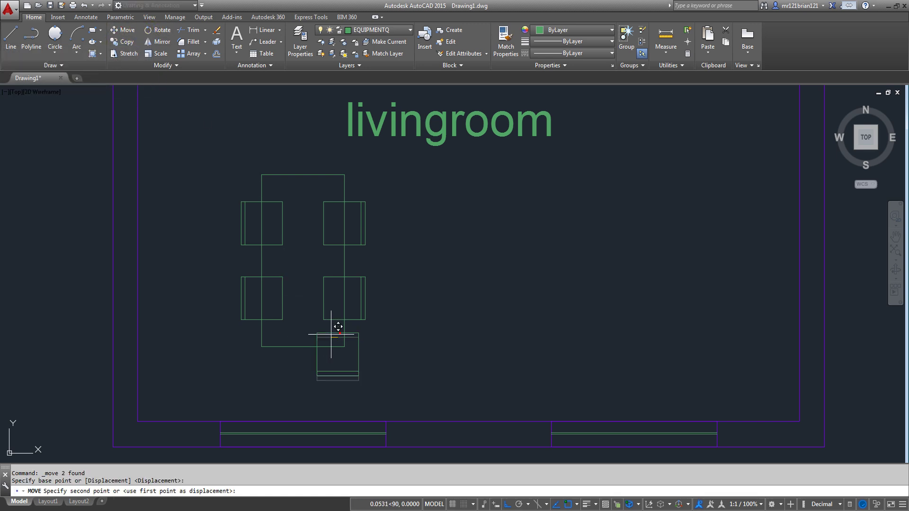
click(302, 346)
Move the bottom chair up by half its depth, from its side midpoint to its upper corner
click(364, 394)
click(234, 372)
key(Return)
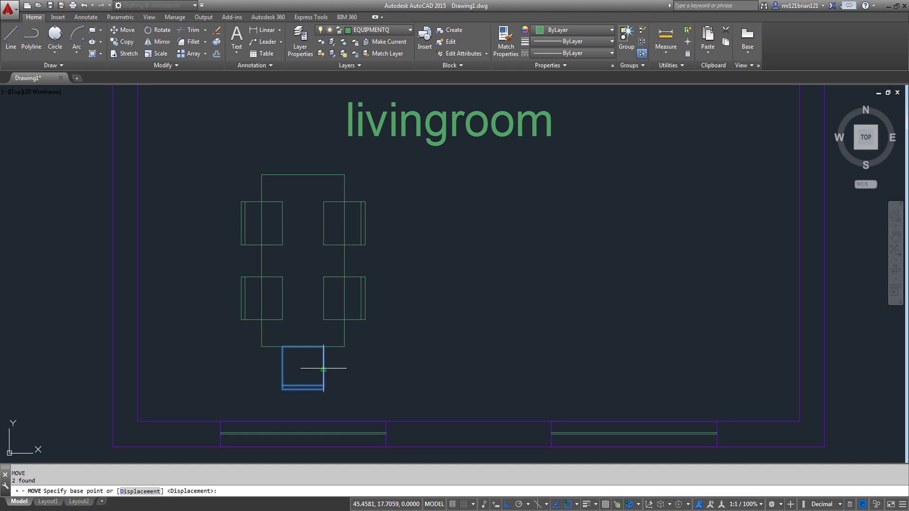
click(323, 368)
click(323, 346)
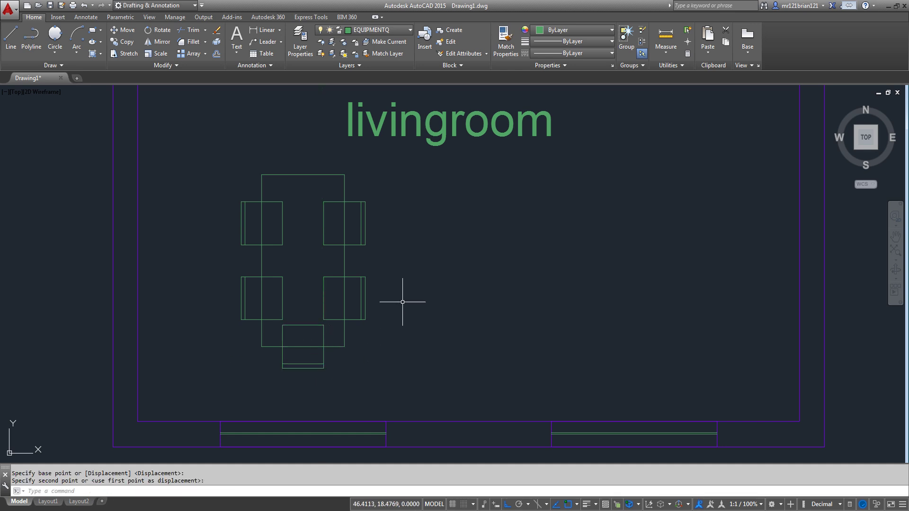
Draw an open stepped outline of orthogonal line segments in the empty floor area beside the table
middle_drag(456, 170, 449, 174)
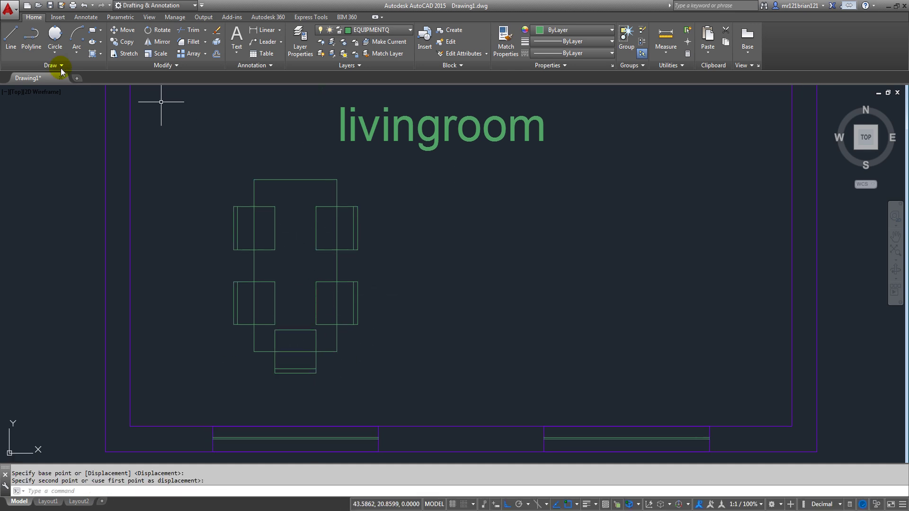
click(9, 36)
click(380, 222)
click(593, 222)
click(593, 322)
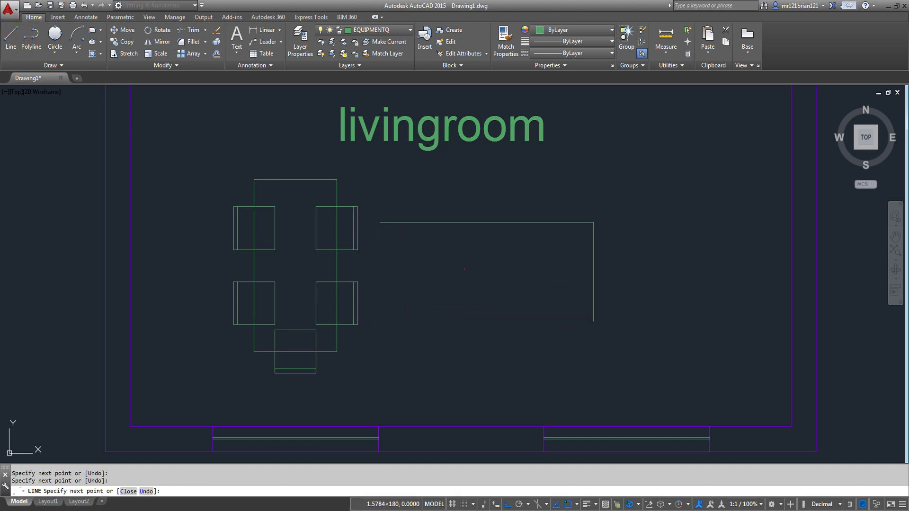
click(464, 322)
click(464, 259)
click(420, 259)
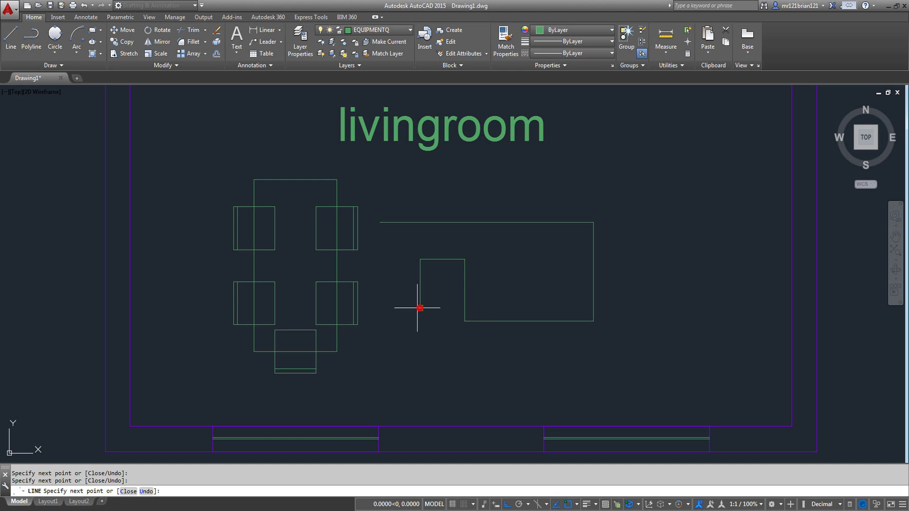
click(417, 307)
key(Escape)
Draw a second open chain of orthogonal lines to the right of the stepped outline
scroll(457, 184, down, 3)
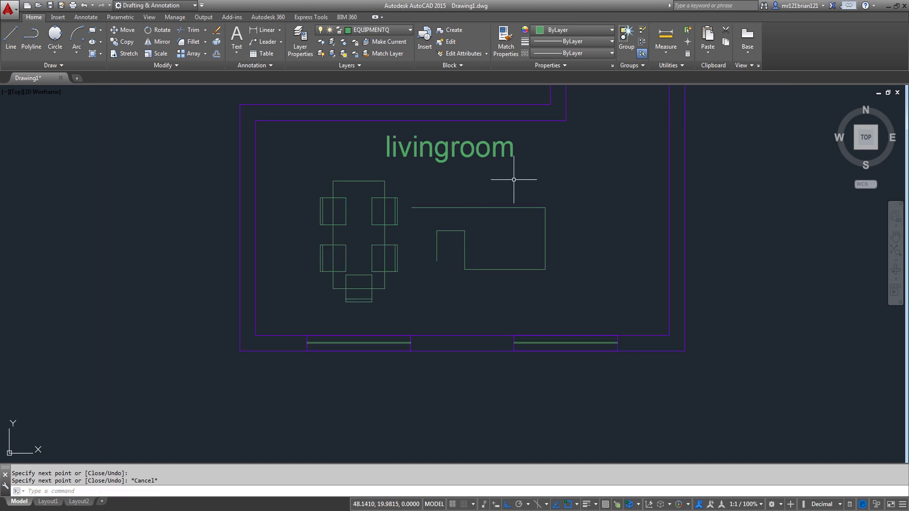
middle_drag(521, 182, 426, 219)
key(Return)
click(452, 191)
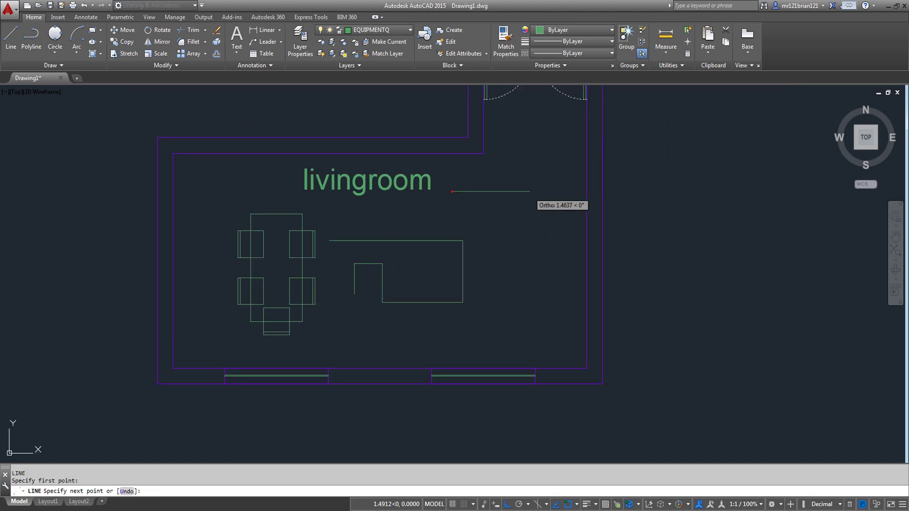
click(531, 269)
click(483, 228)
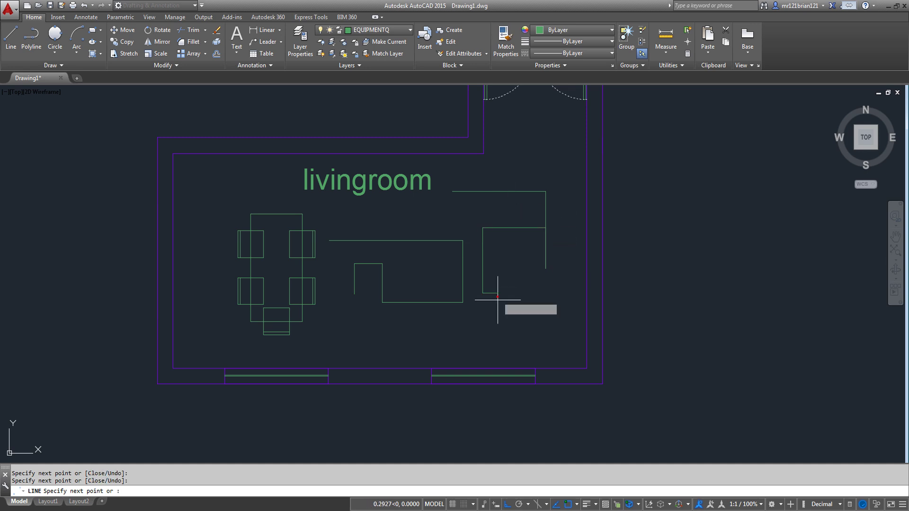
click(480, 293)
key(Return)
Erase all the loose line segments drawn to the right of the table
click(544, 197)
click(454, 266)
click(442, 244)
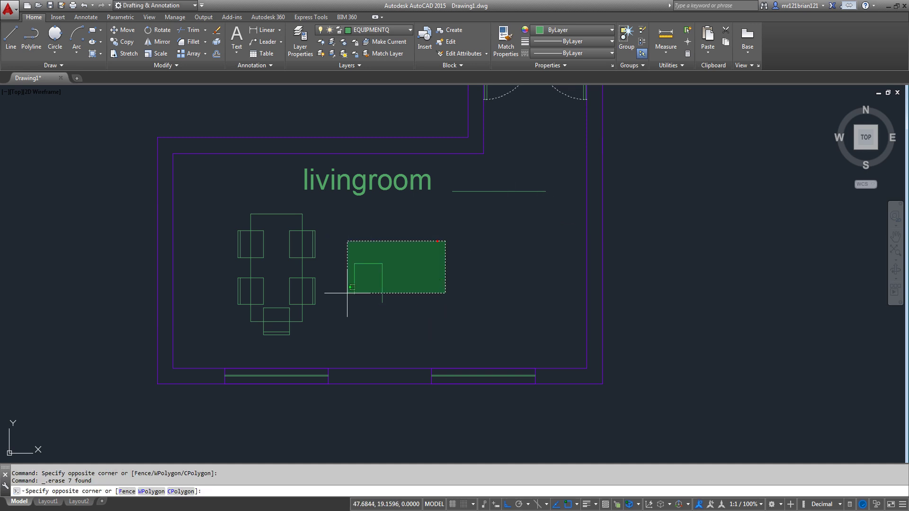
click(324, 311)
key(Delete)
click(548, 172)
click(487, 223)
key(Delete)
Draw a three-point circle of radius about 0.59 and two centre-radius circles of about 1.06 and 1.25 beside the table
click(55, 34)
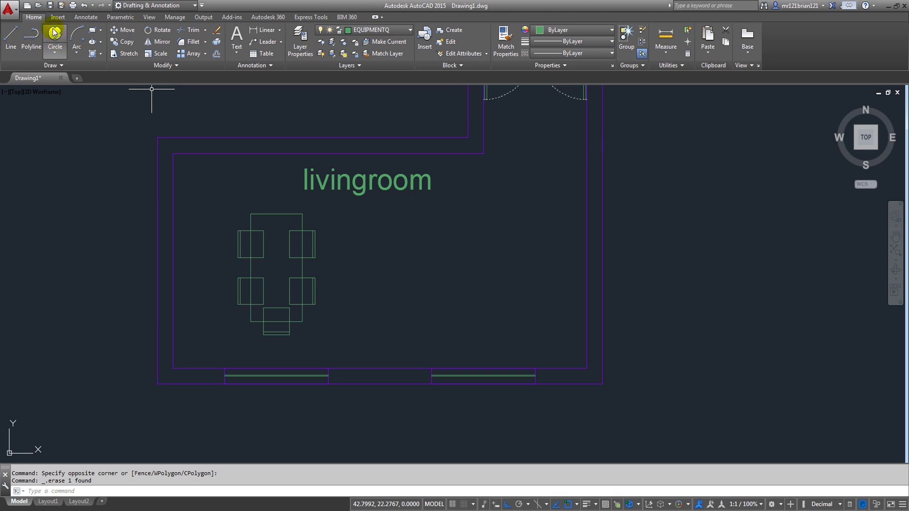
click(391, 238)
click(355, 221)
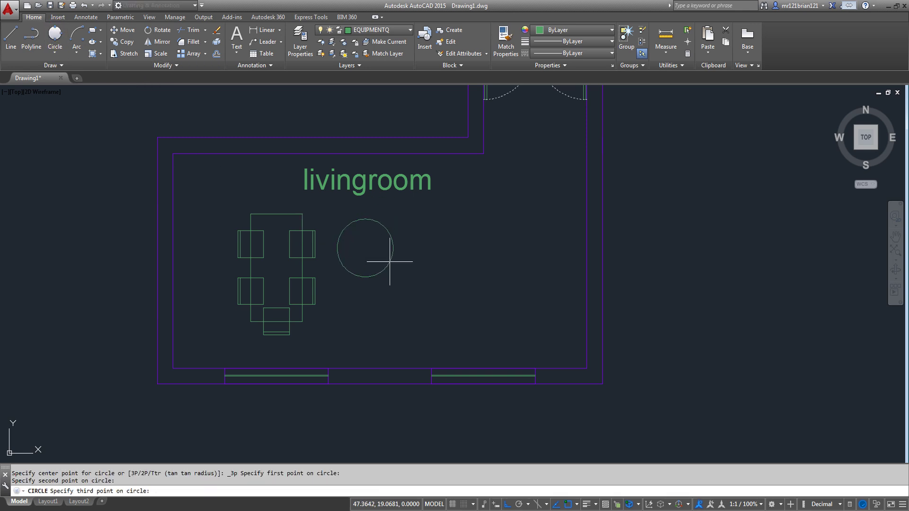
click(391, 265)
key(Return)
click(415, 233)
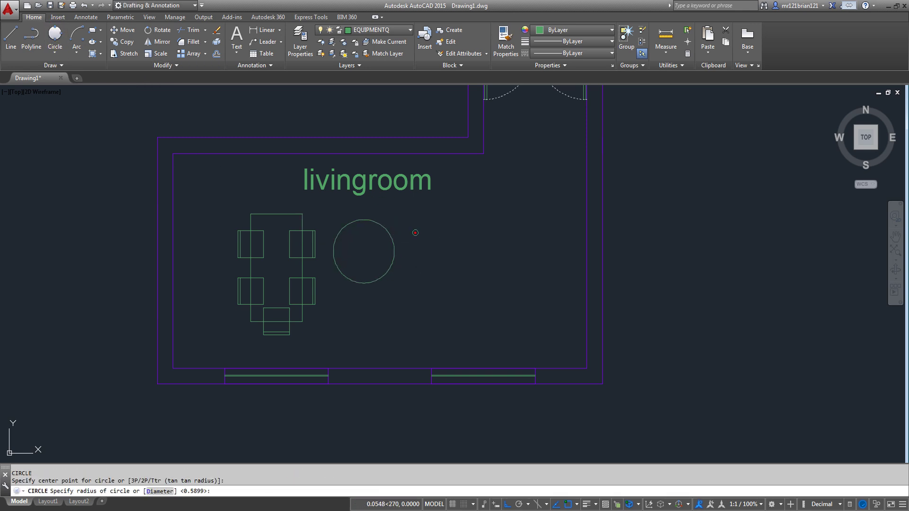
key(Return)
click(506, 232)
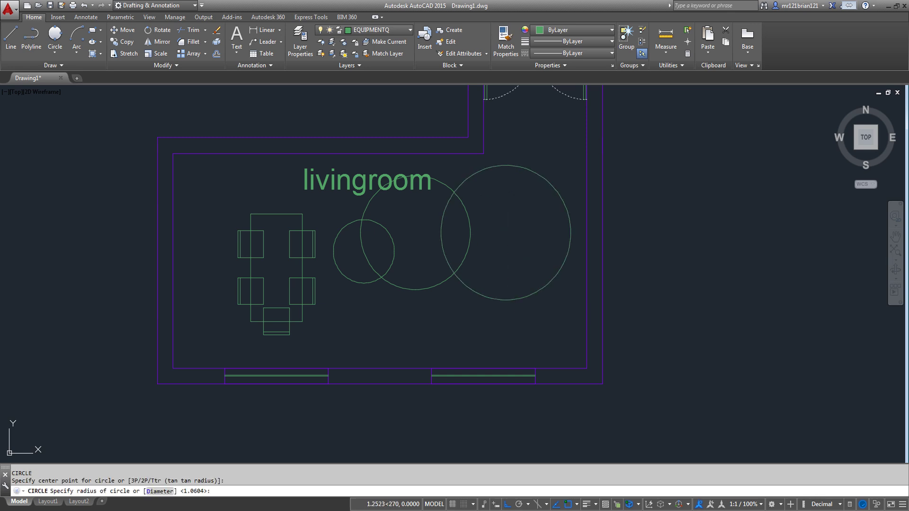
click(519, 298)
Erase the three circles beside the table
click(503, 230)
click(382, 273)
key(Delete)
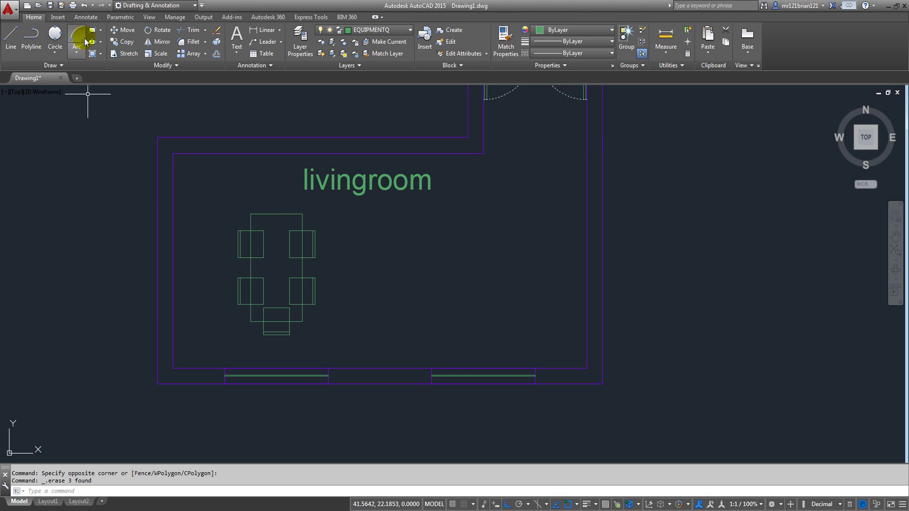
Trim the upper left chair's horizontal edges inside the table, using all objects as cutting edges
click(194, 30)
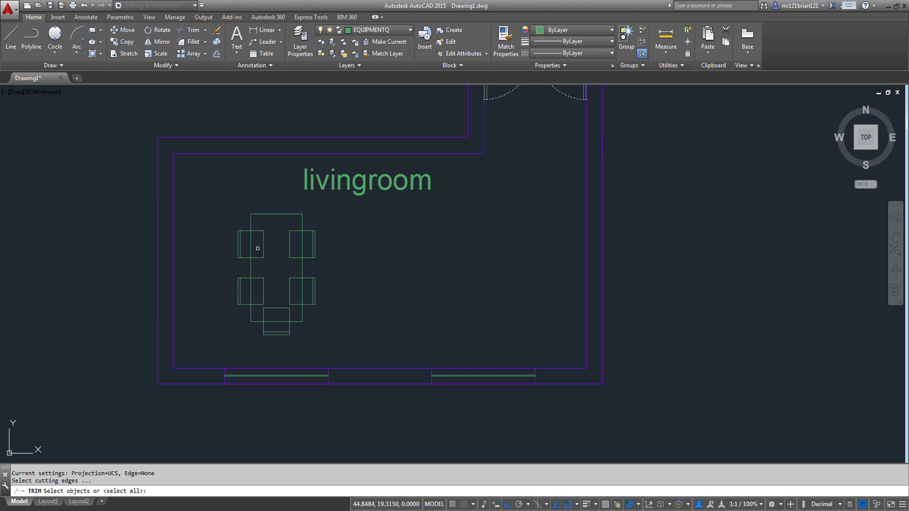
key(Return)
scroll(255, 249, up, 4)
click(279, 186)
click(271, 281)
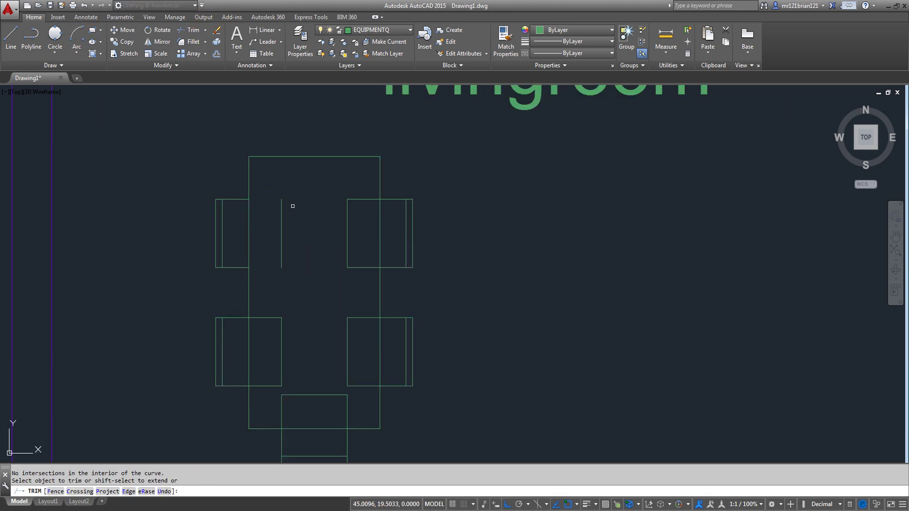
key(Escape)
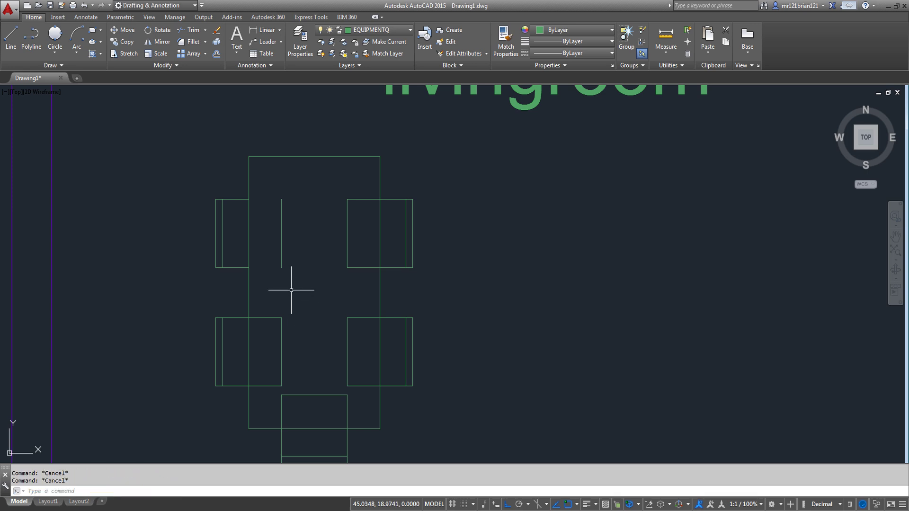
Trim the lower left chair's horizontal edges where they overlap the table
scroll(297, 281, down, 2)
text(tr)
key(Return)
scroll(284, 305, up, 4)
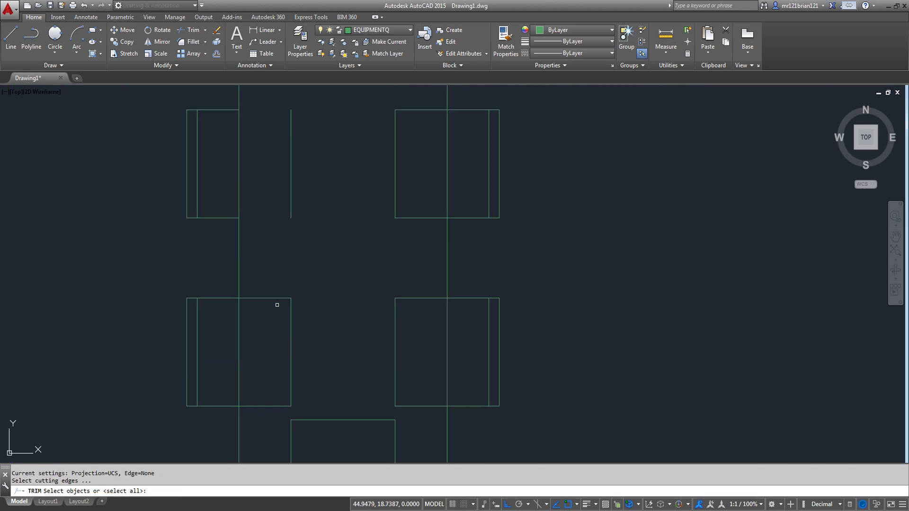
key(Return)
click(278, 271)
click(262, 456)
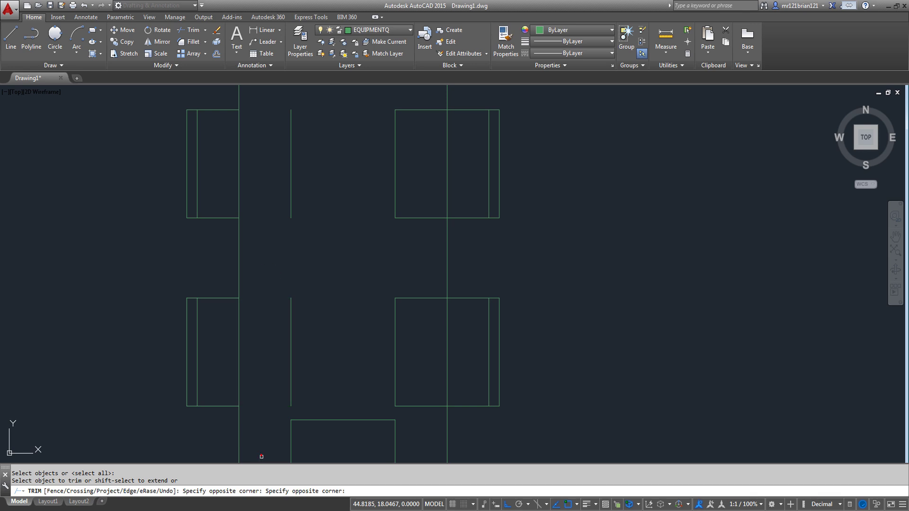
Trim the bottom chair's and both right chairs' edges that extend inside the table
middle_drag(300, 452, 299, 354)
scroll(299, 354, down, 2)
click(367, 340)
click(296, 360)
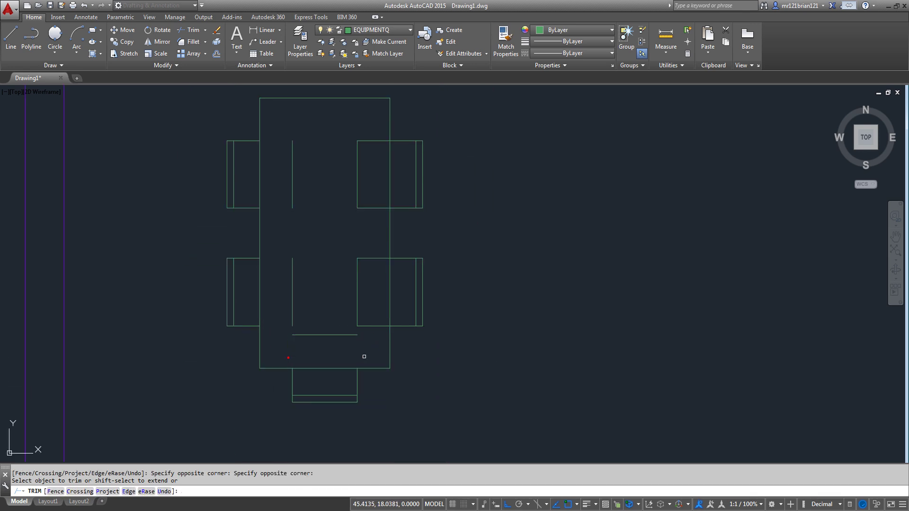
click(379, 345)
click(358, 122)
key(Escape)
Erase the five leftover chair edges inside the table outline
click(370, 131)
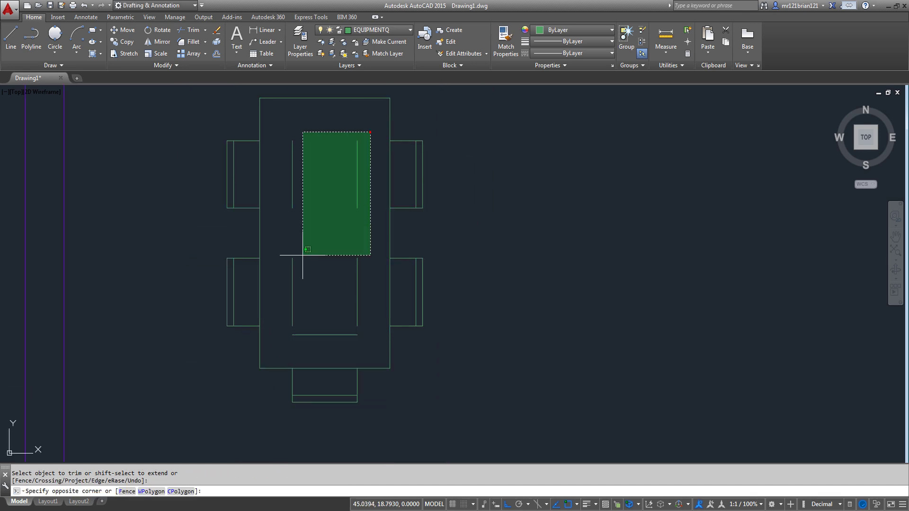
click(283, 363)
key(Delete)
Mirror the bottom chair to the table's top end about the horizontal line through the right edge's midpoint, keeping the original
scroll(353, 248, down, 2)
middle_drag(352, 248, 337, 290)
click(290, 349)
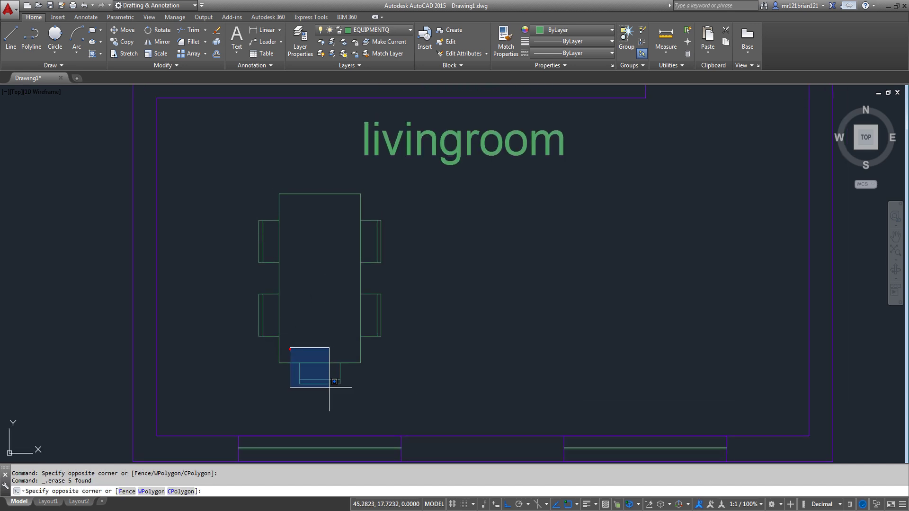
click(350, 393)
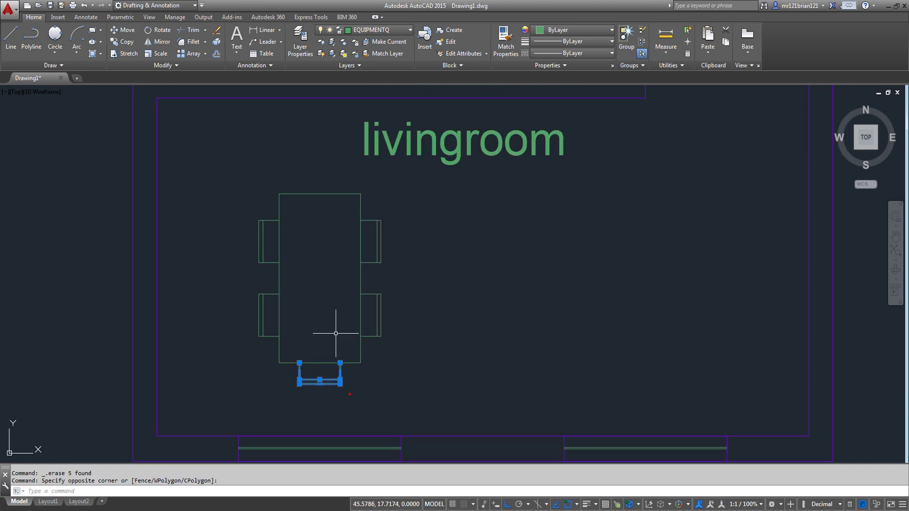
click(159, 42)
click(360, 280)
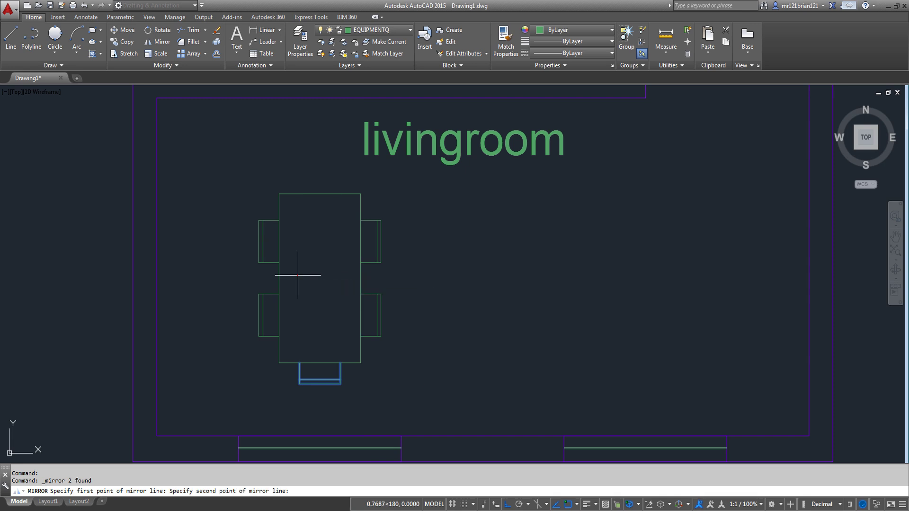
click(289, 272)
scroll(272, 198, down, 2)
key(Return)
click(223, 173)
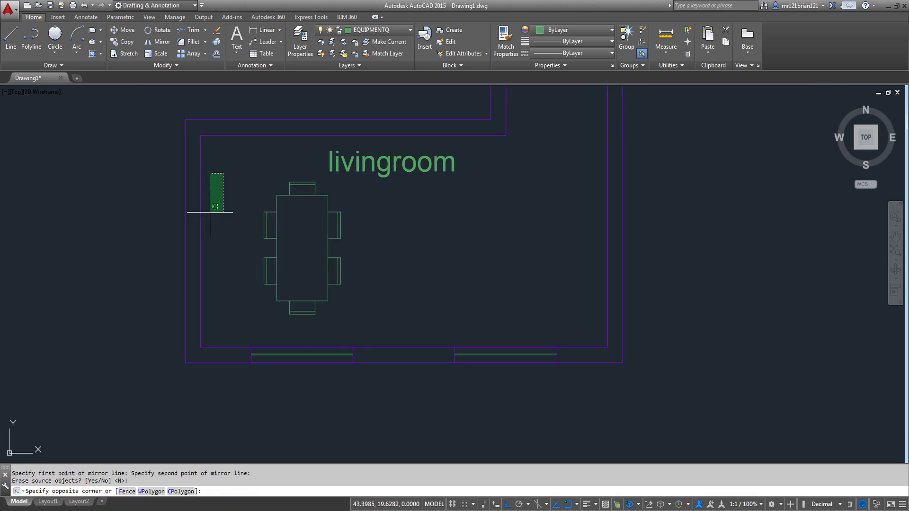
key(Escape)
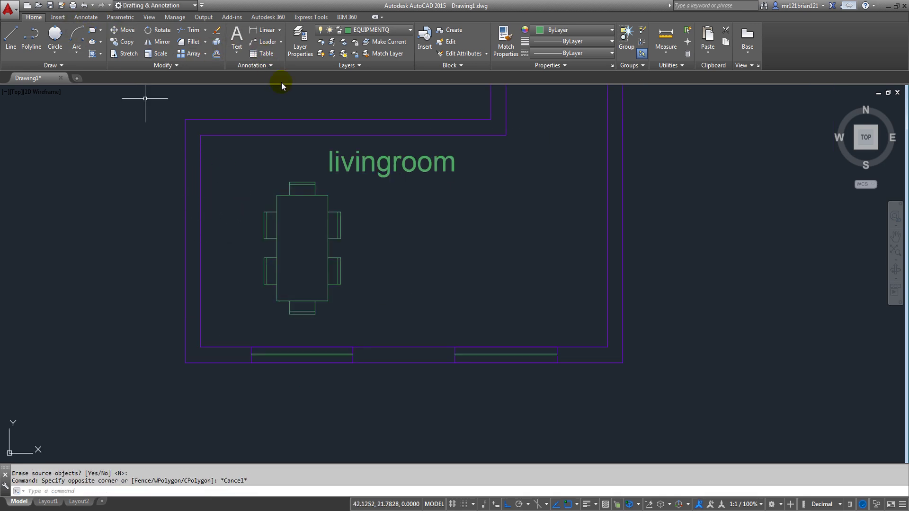
scroll(287, 225, up, 2)
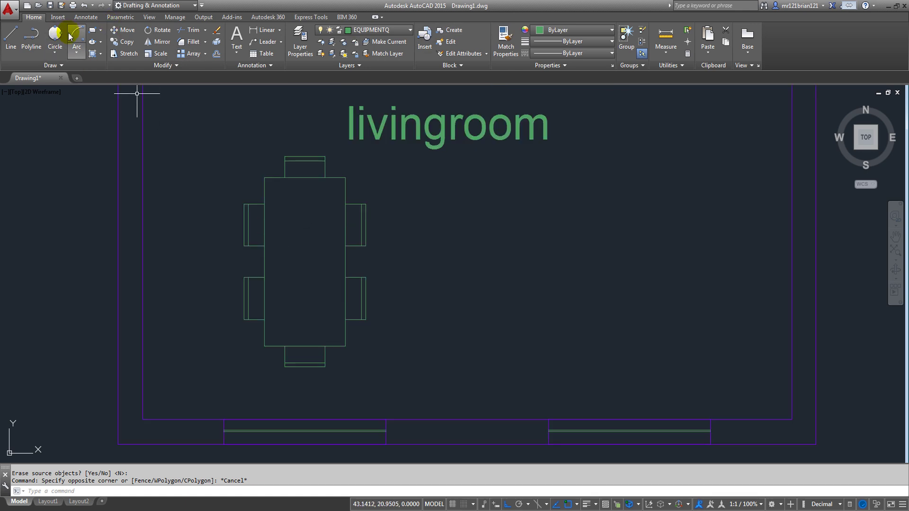
Draw three small circles near the middle of the tabletop, the first two about 0.11 and 0.06 in radius
click(55, 52)
click(33, 66)
scroll(322, 246, up, 2)
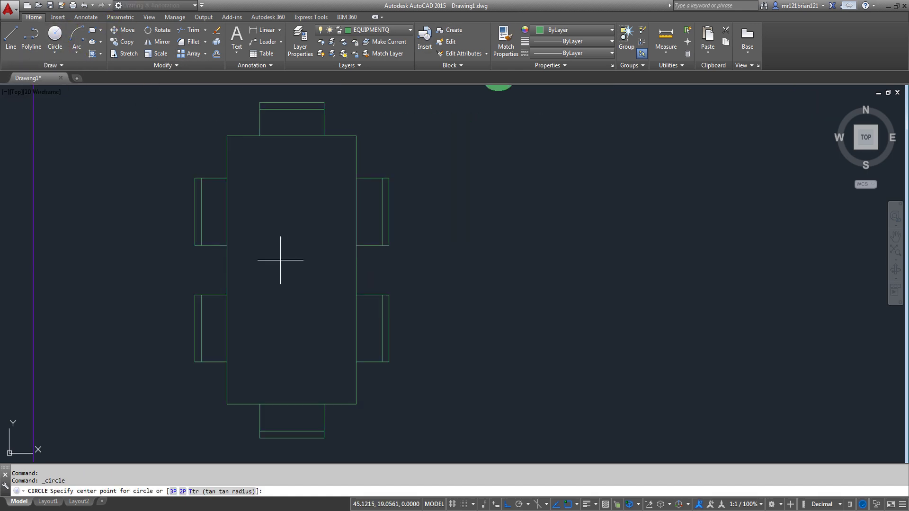
click(281, 259)
click(297, 273)
key(Return)
click(302, 274)
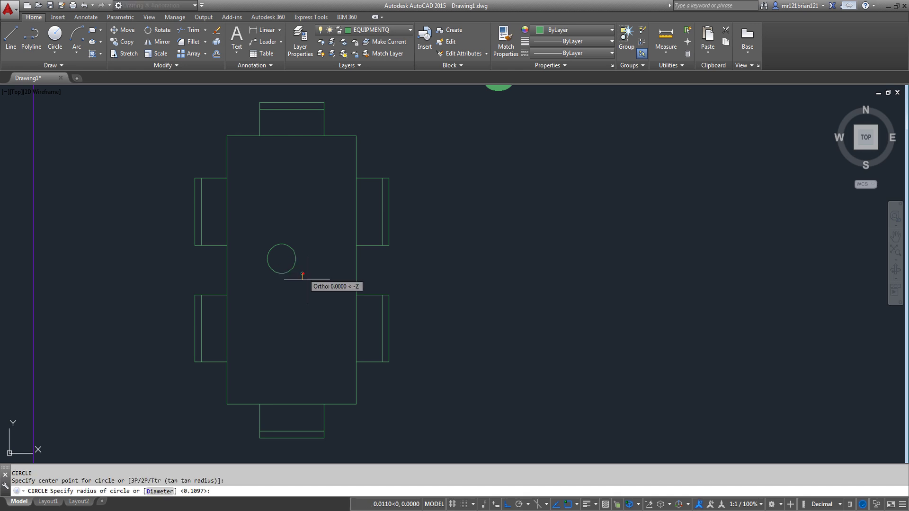
click(305, 282)
key(Return)
click(283, 298)
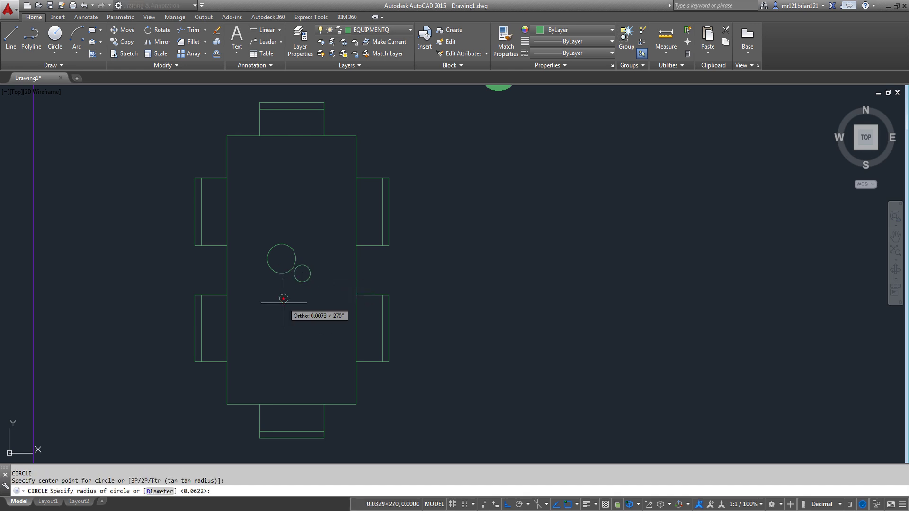
click(294, 309)
Draw a 1 by 1 square with lines in the open area east of the dining table
scroll(274, 168, down, 2)
middle_drag(273, 168, 197, 237)
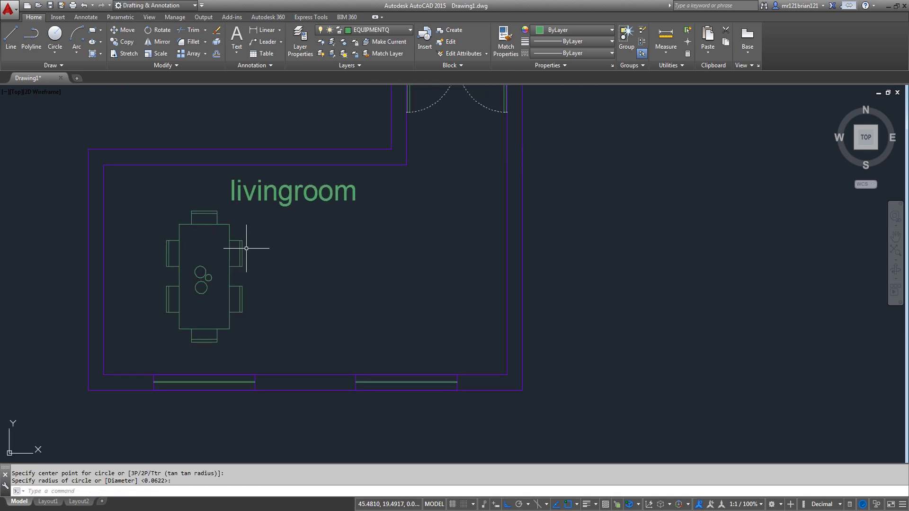
scroll(183, 296, up, 5)
scroll(345, 256, down, 5)
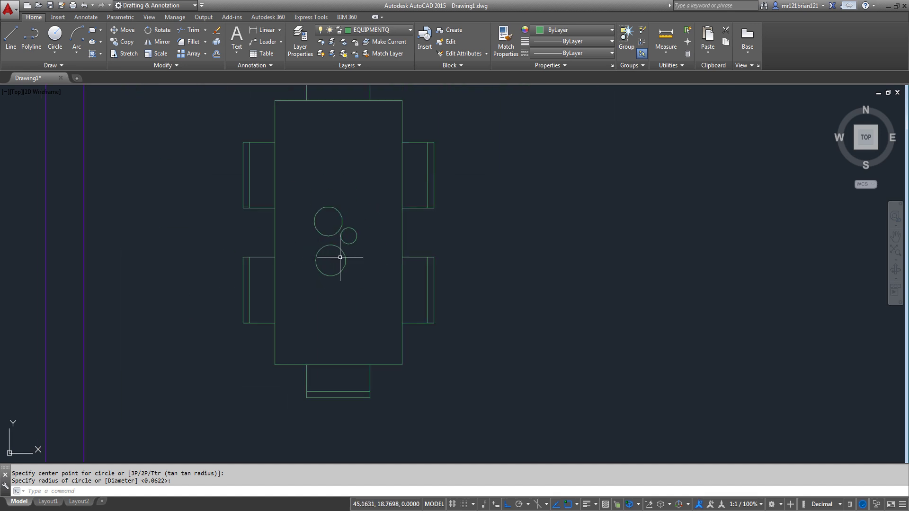
middle_drag(493, 195, 374, 239)
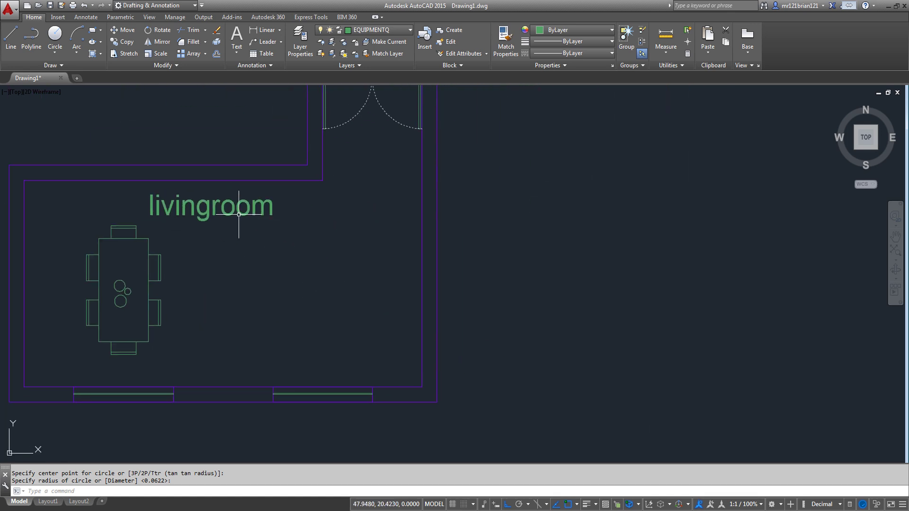
click(12, 35)
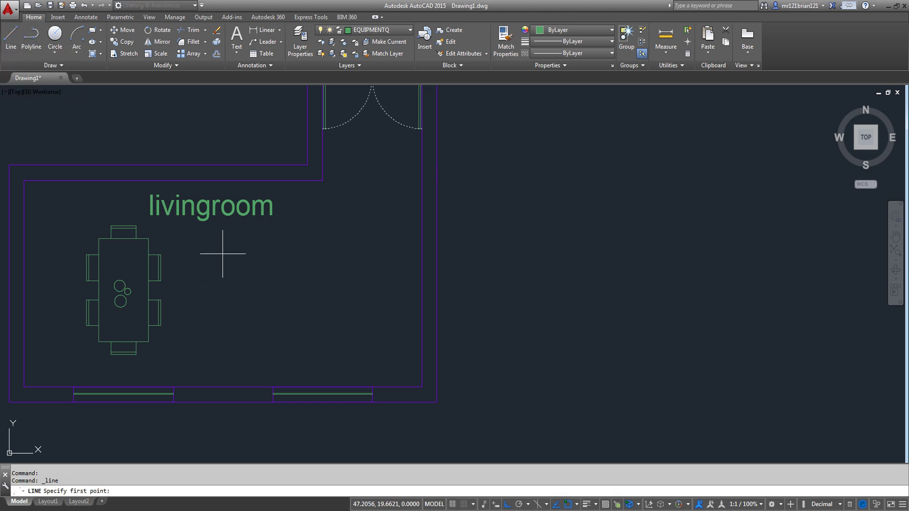
click(253, 253)
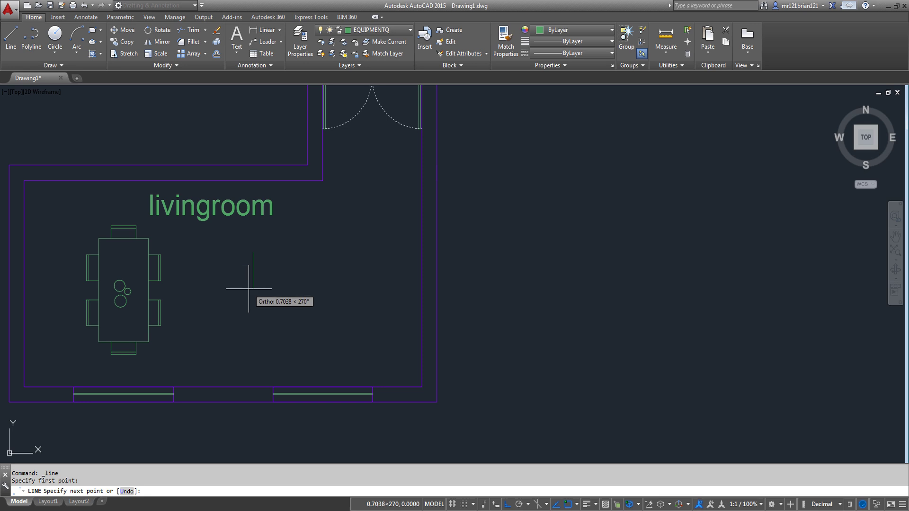
text(1)
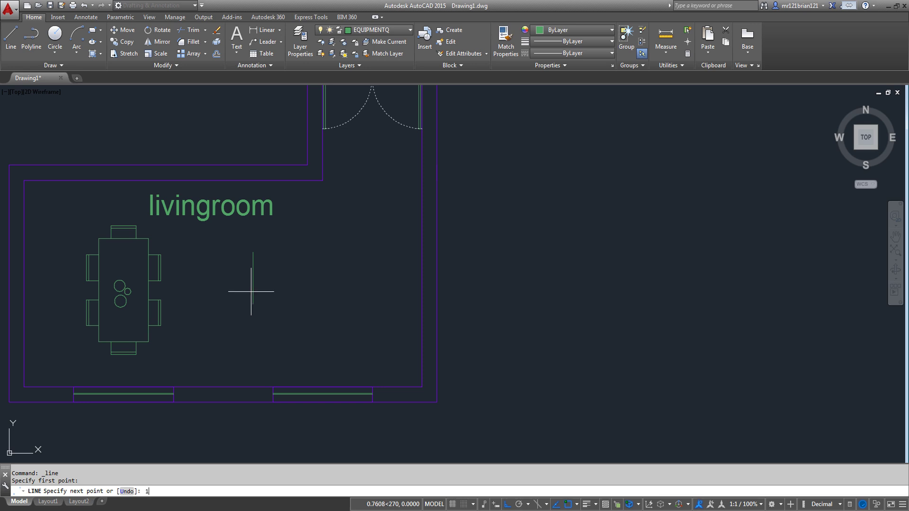
key(Return)
text(1)
key(Return)
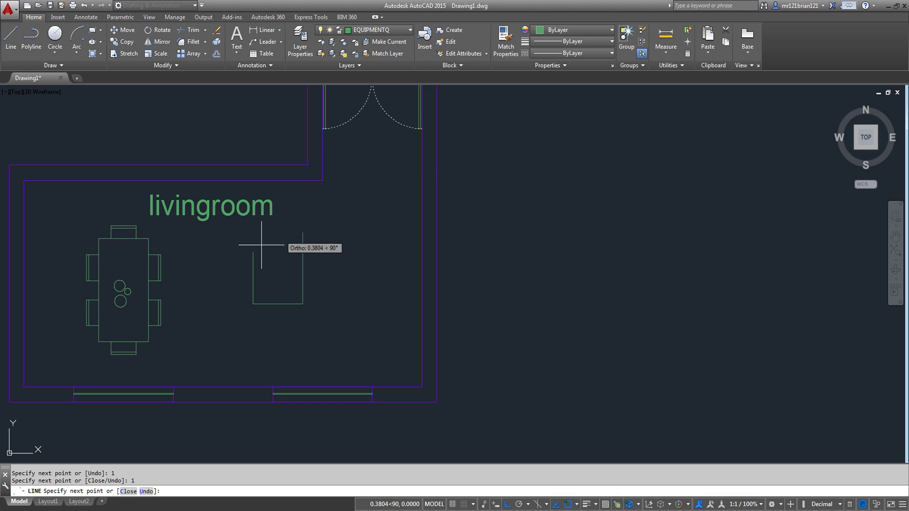
text(1)
key(Return)
text(1)
key(Return)
key(Return)
Scale the four lines of the square by a factor of 0.8 from a point inside it
scroll(369, 263, down, 2)
scroll(351, 244, up, 2)
click(350, 243)
click(320, 298)
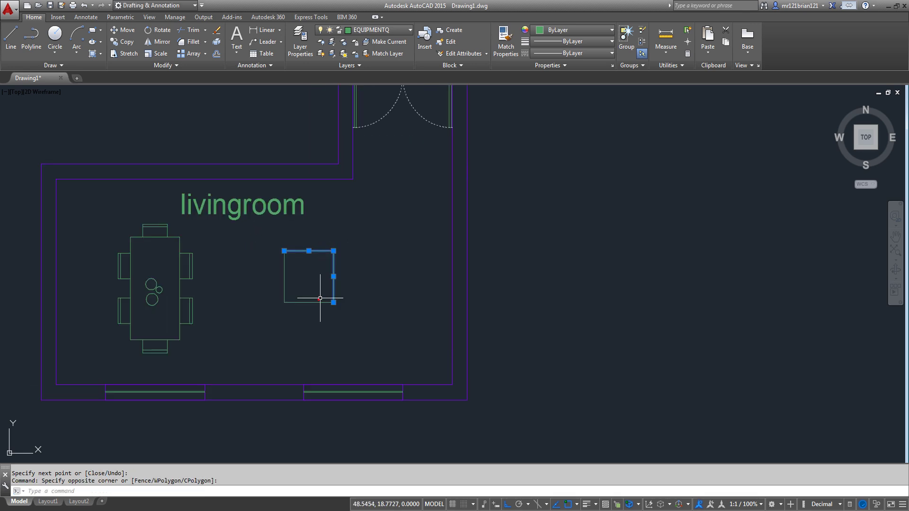
click(380, 262)
click(241, 327)
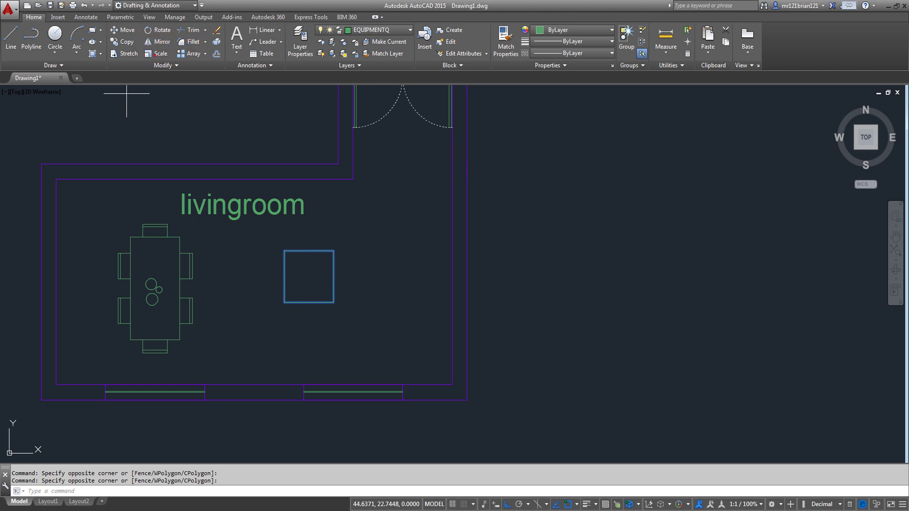
click(158, 53)
click(319, 276)
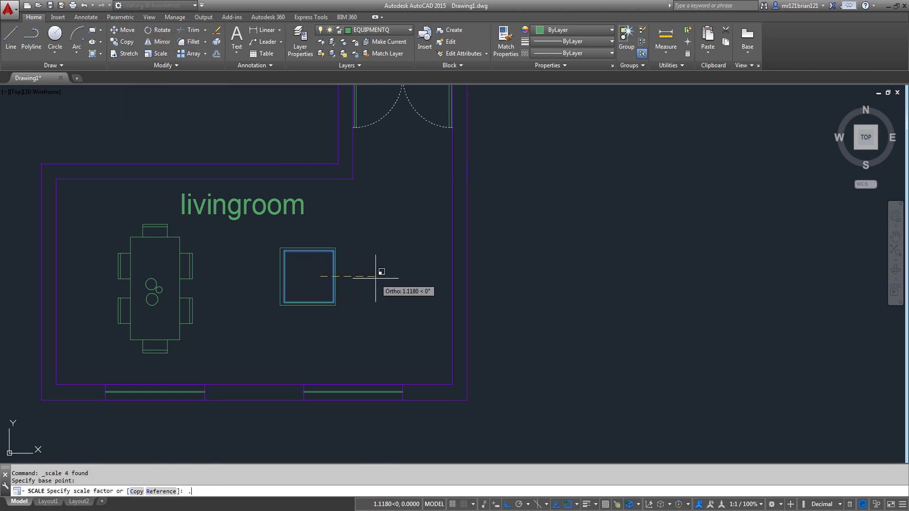
text(.8)
key(Return)
Check the square's top edge with a linear dimension and erase that dimension
click(268, 30)
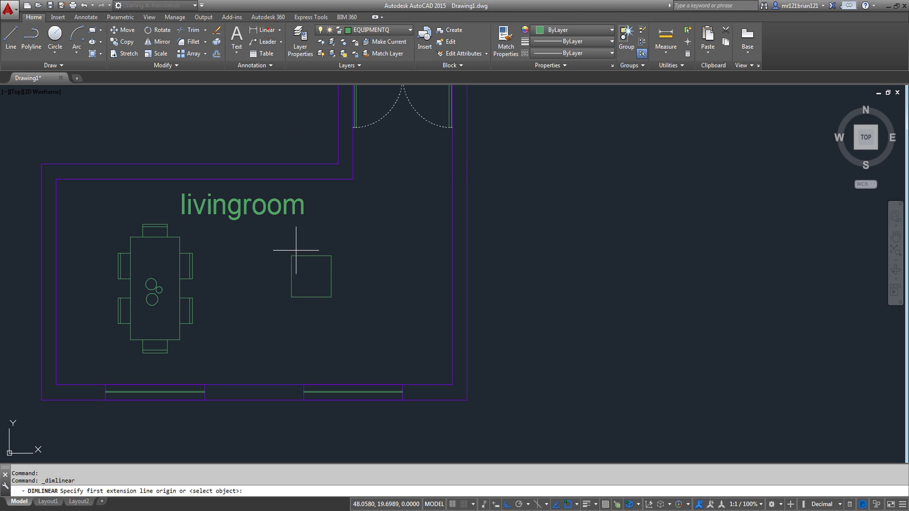
click(292, 256)
click(331, 256)
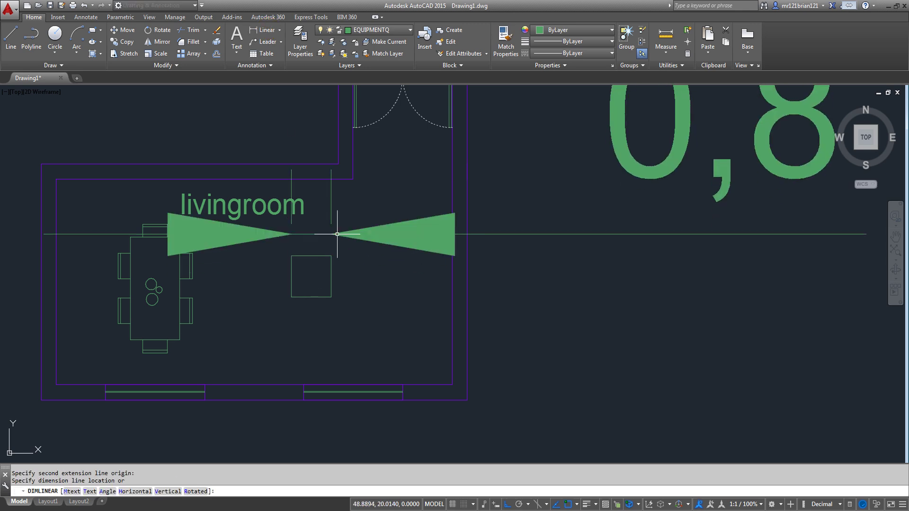
click(462, 233)
scroll(449, 210, down, 2)
scroll(406, 203, up, 2)
click(406, 203)
click(361, 282)
key(Delete)
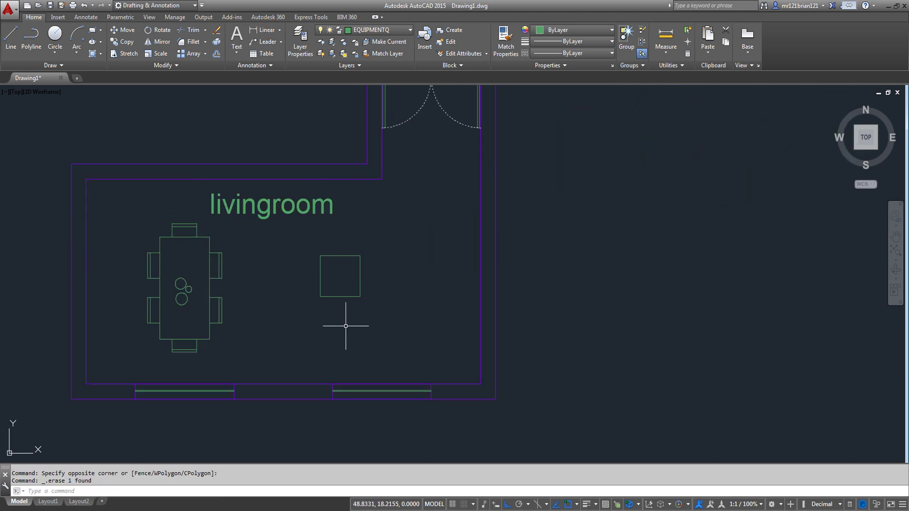
Move the square straight up a short distance
scroll(354, 303, up, 2)
click(414, 198)
click(362, 236)
middle_drag(293, 328, 288, 305)
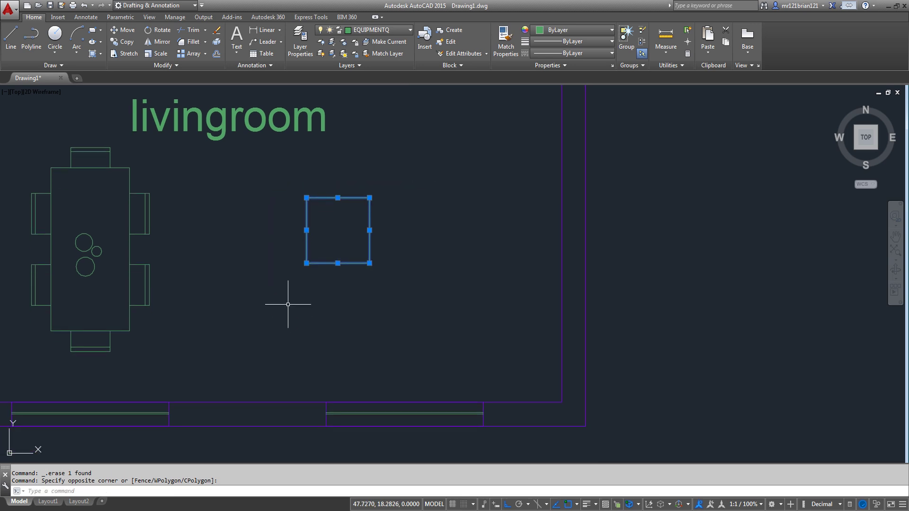
key(Return)
click(355, 298)
click(355, 279)
Copy the square straight down so that a small gap separates the two squares
click(401, 186)
click(258, 268)
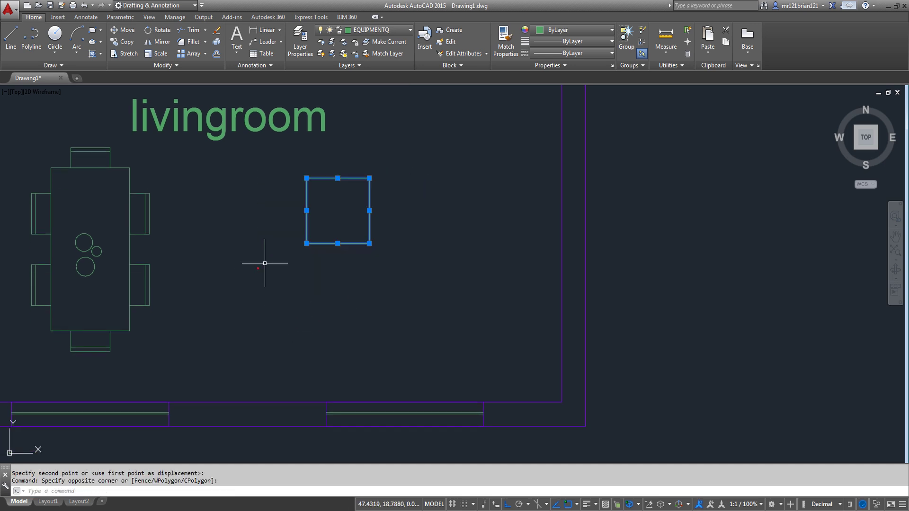
click(126, 42)
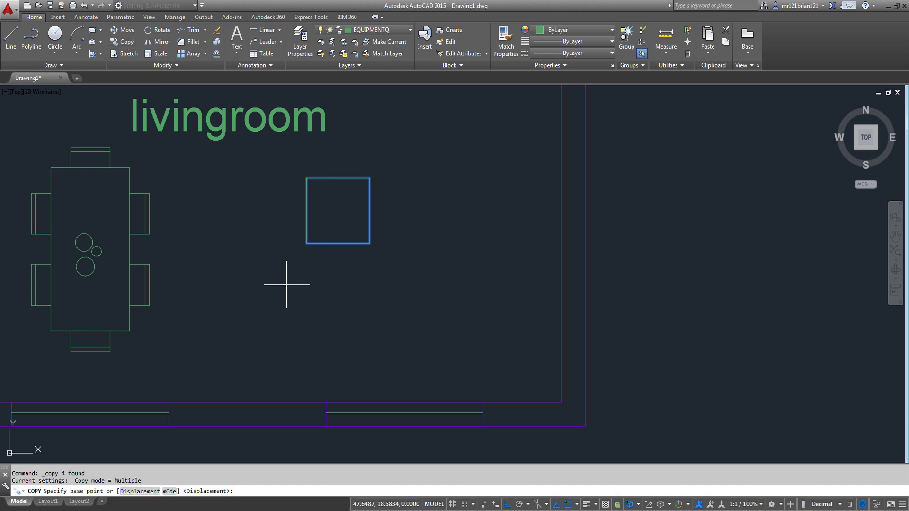
click(287, 294)
click(288, 379)
Draw a rectangle 1 wide and 2 high as a polyline beside the living room's right wall, ending at its start point
scroll(290, 202, down, 4)
scroll(396, 198, up, 2)
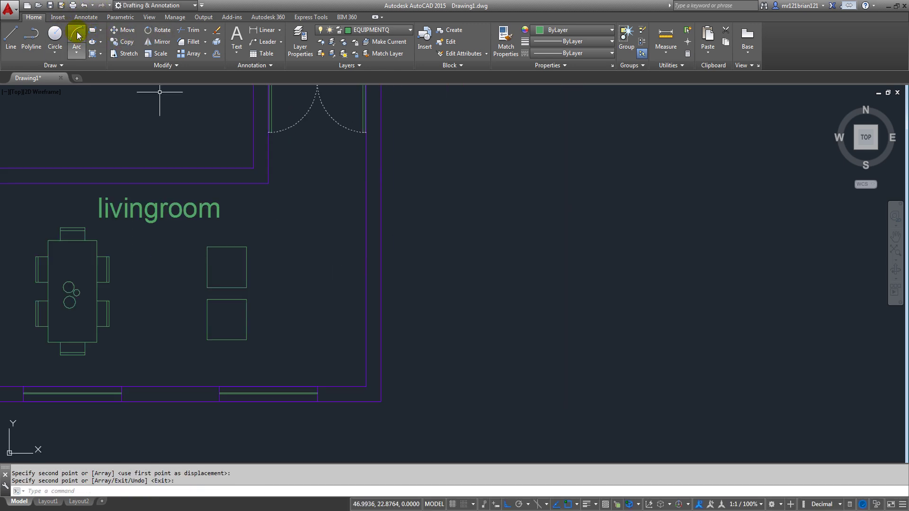
click(32, 35)
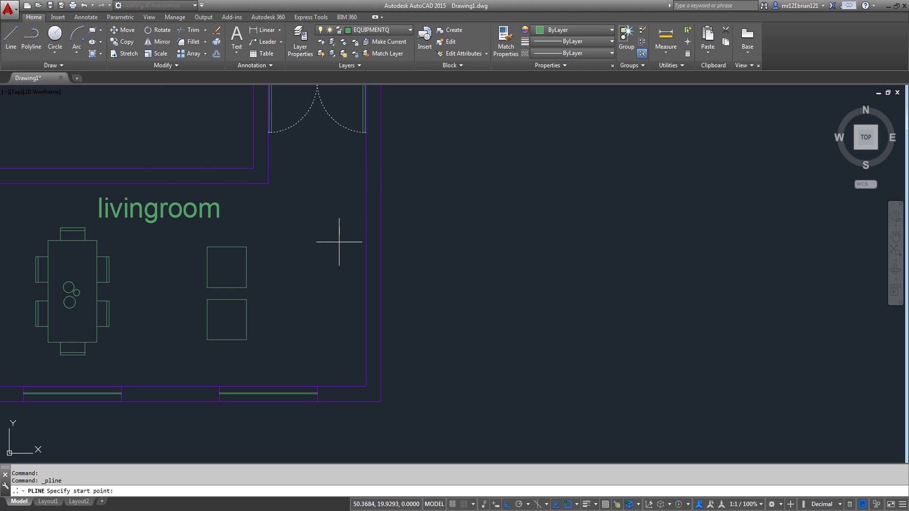
click(319, 242)
text(1)
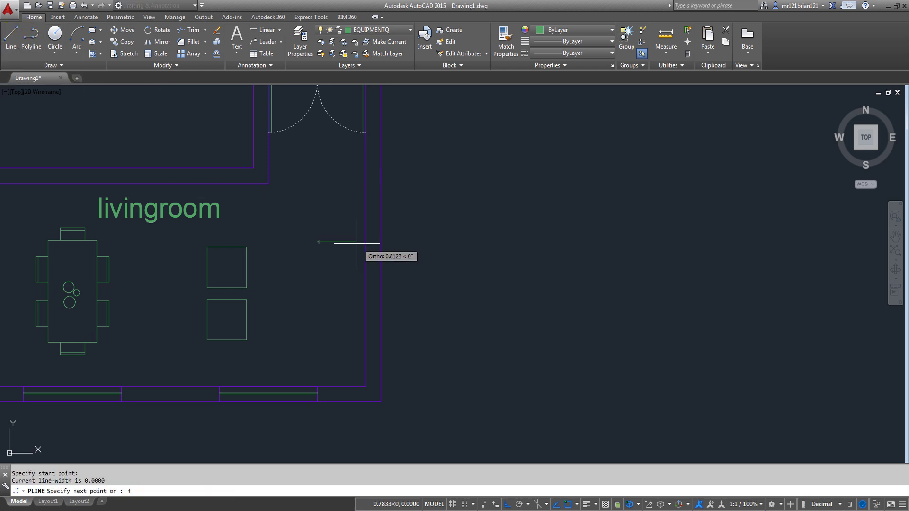
key(Return)
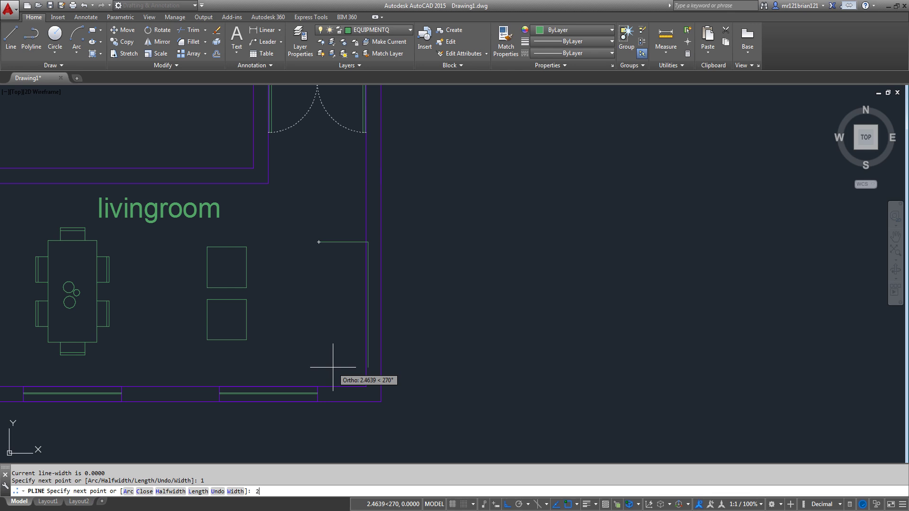
key(Return)
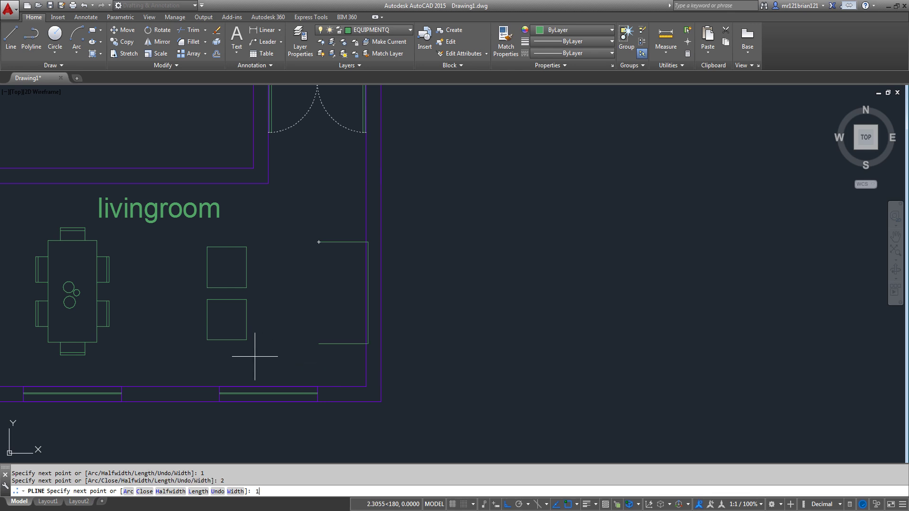
key(Return)
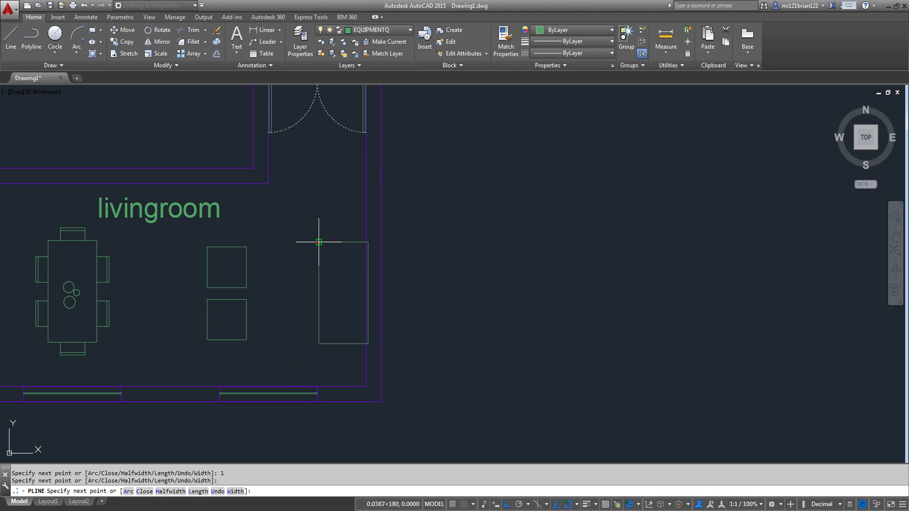
key(Return)
Move the rectangle slightly left so it clears the right wall, and nudge it slightly up
middle_drag(337, 283, 327, 236)
click(327, 227)
click(296, 244)
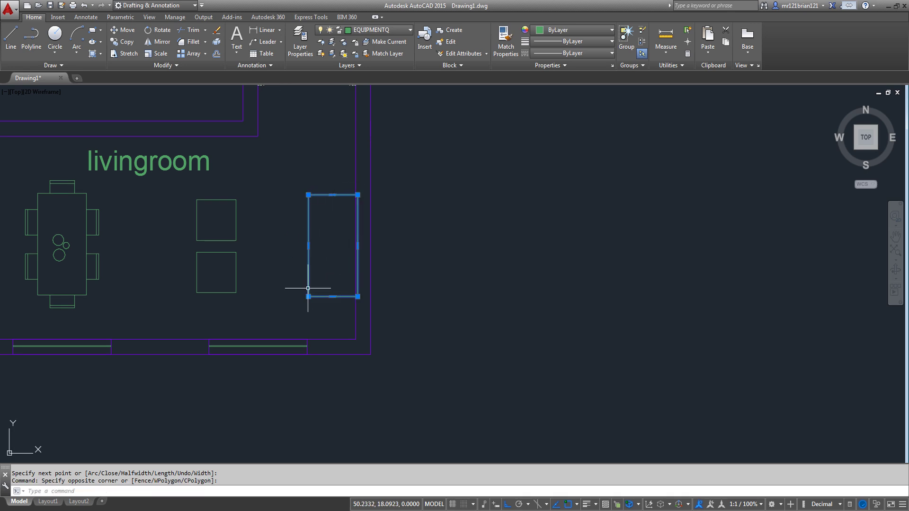
click(124, 30)
scroll(270, 206, up, 2)
click(355, 252)
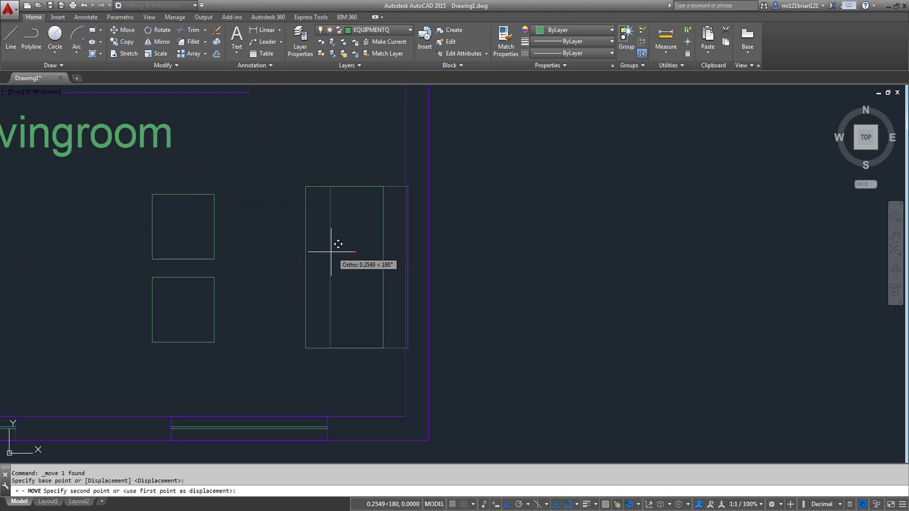
click(346, 252)
click(358, 138)
click(347, 194)
click(124, 30)
click(367, 236)
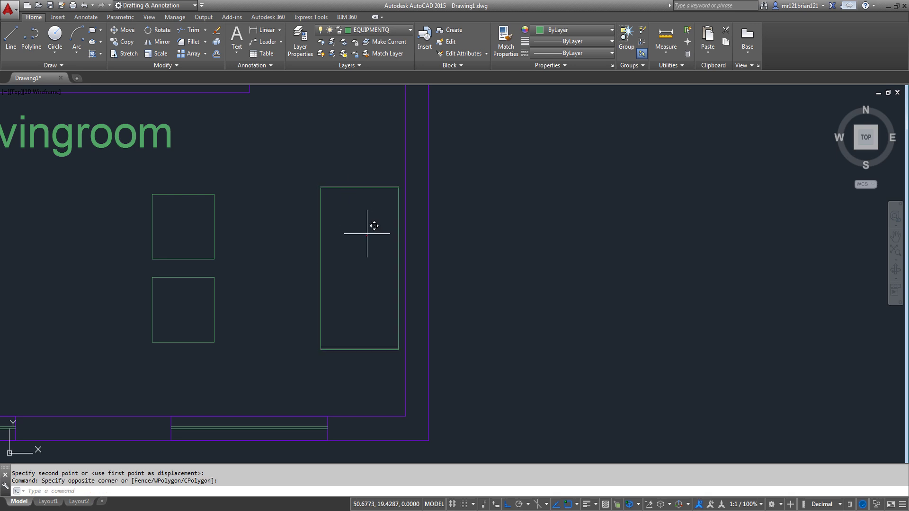
click(368, 229)
Nudge the rectangle right onto the wall line and move it back left by the same amount
click(371, 138)
click(346, 252)
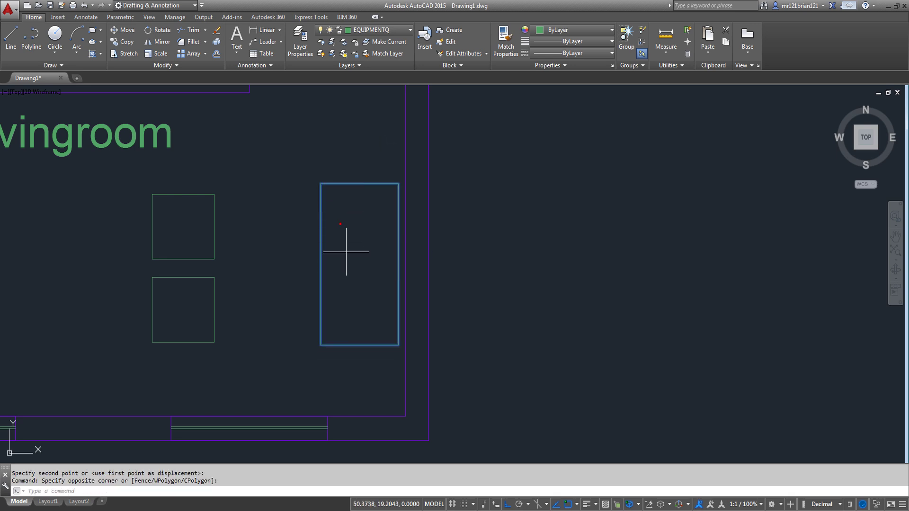
key(space)
click(346, 252)
click(355, 254)
click(365, 192)
key(space)
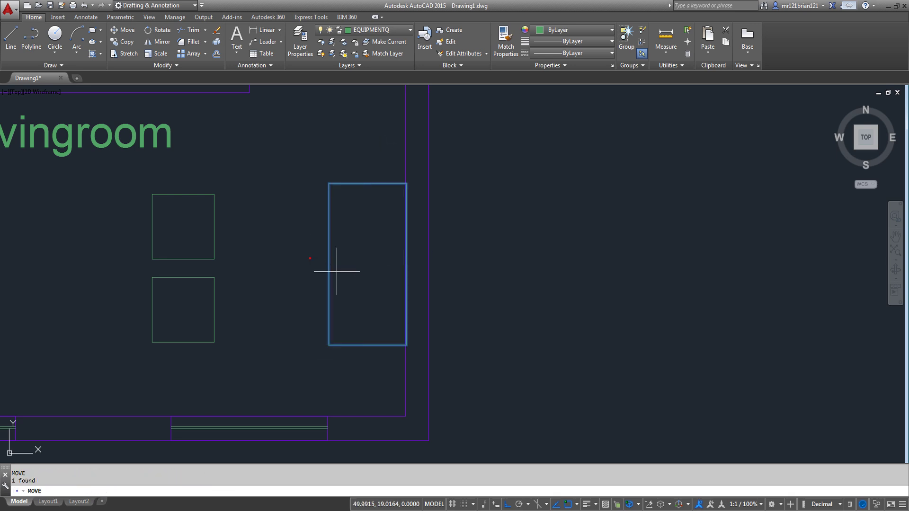
click(336, 271)
click(328, 272)
Try to offset the rectangle inward by 0.3
click(347, 179)
click(323, 214)
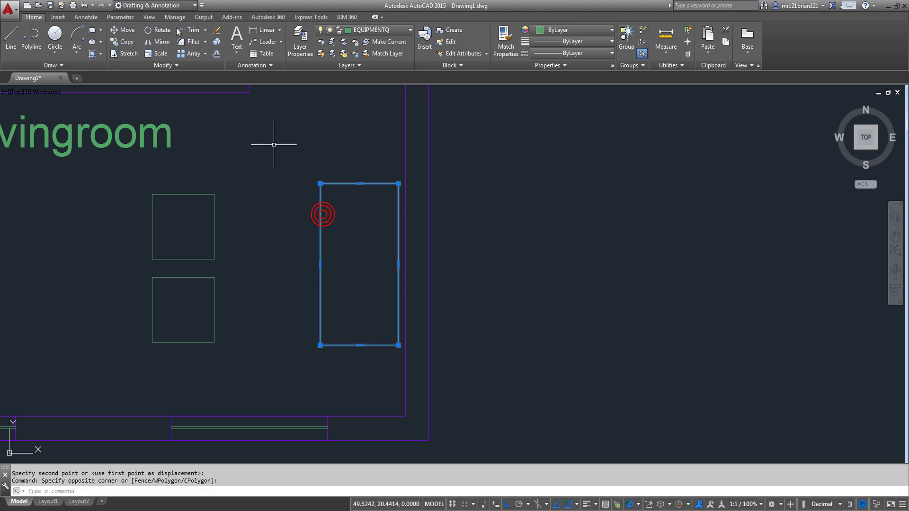
click(216, 53)
click(339, 180)
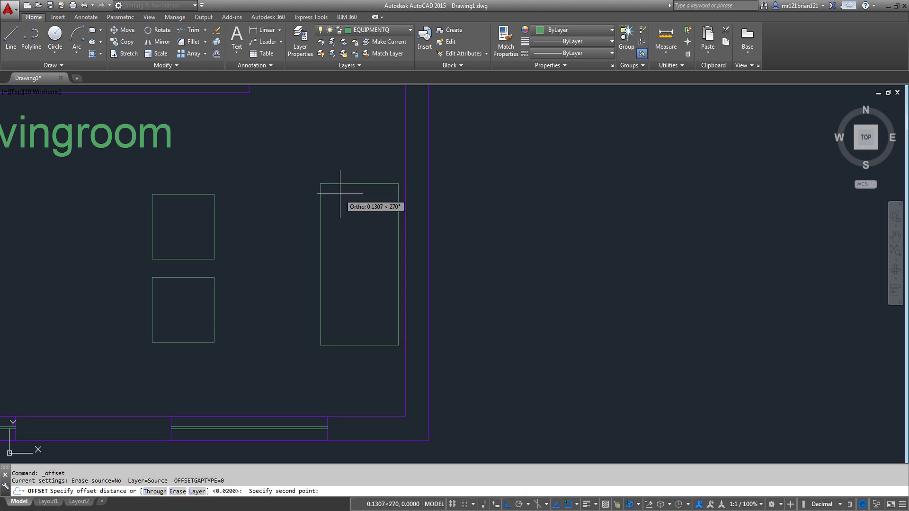
text(.3)
key(Return)
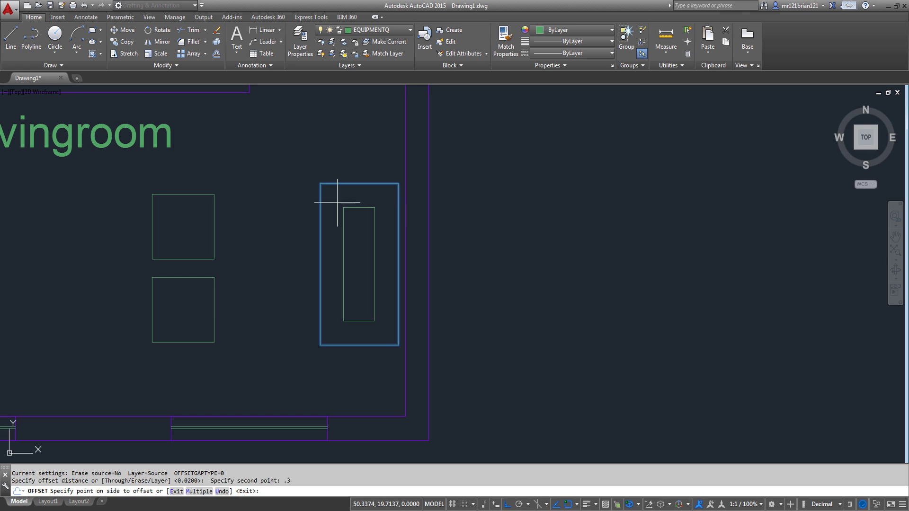
key(Escape)
Try to offset the sofa rectangle inward by 0.1
click(355, 183)
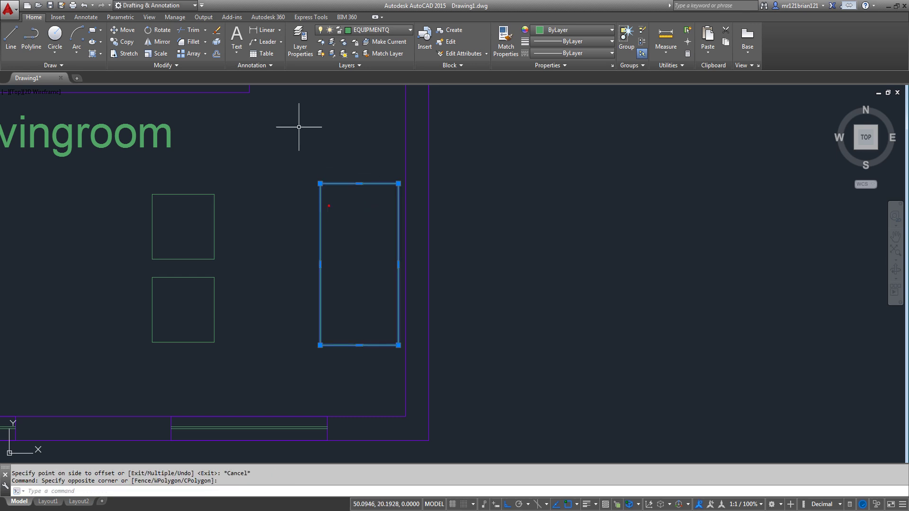
key(Escape)
click(216, 53)
click(350, 184)
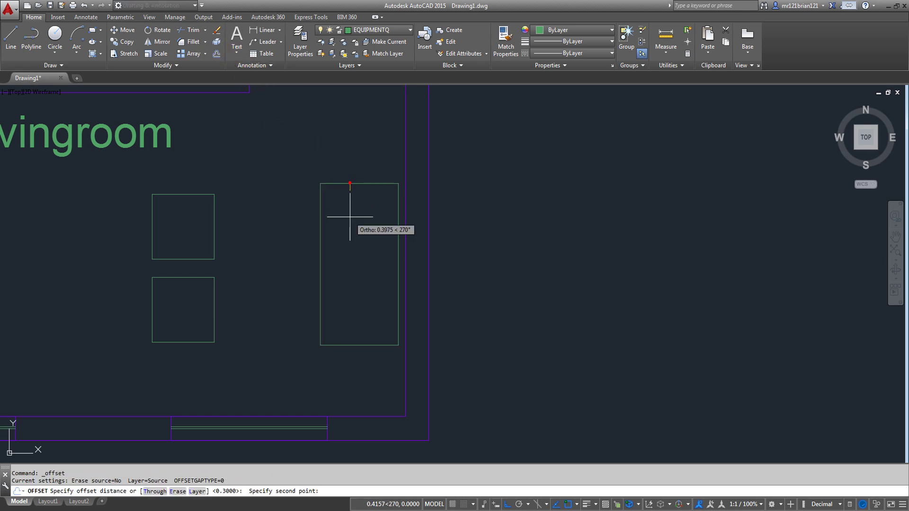
text(.1)
key(Return)
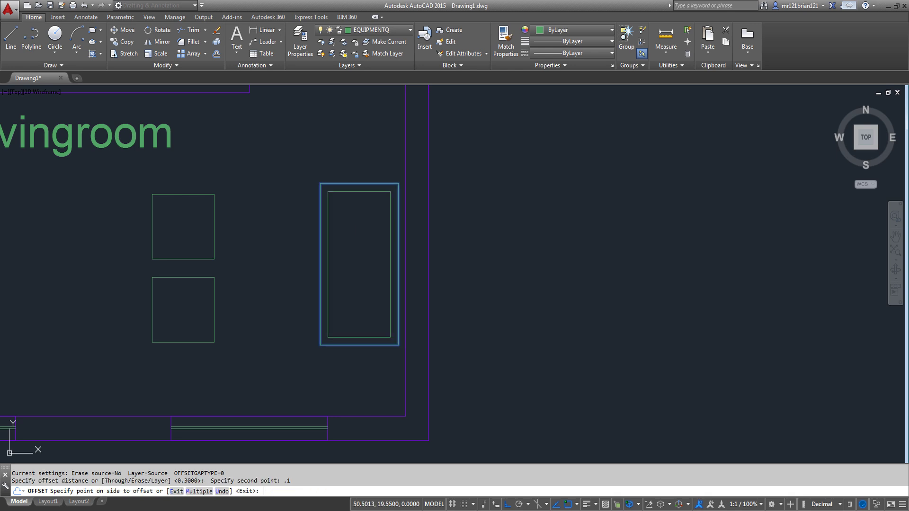
key(Escape)
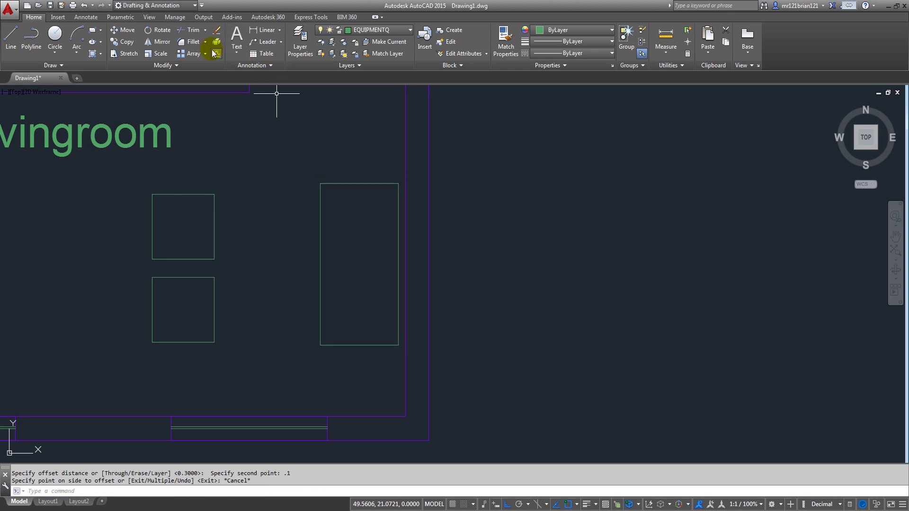
Offset the sofa rectangle inward by 0.15
click(215, 53)
click(360, 184)
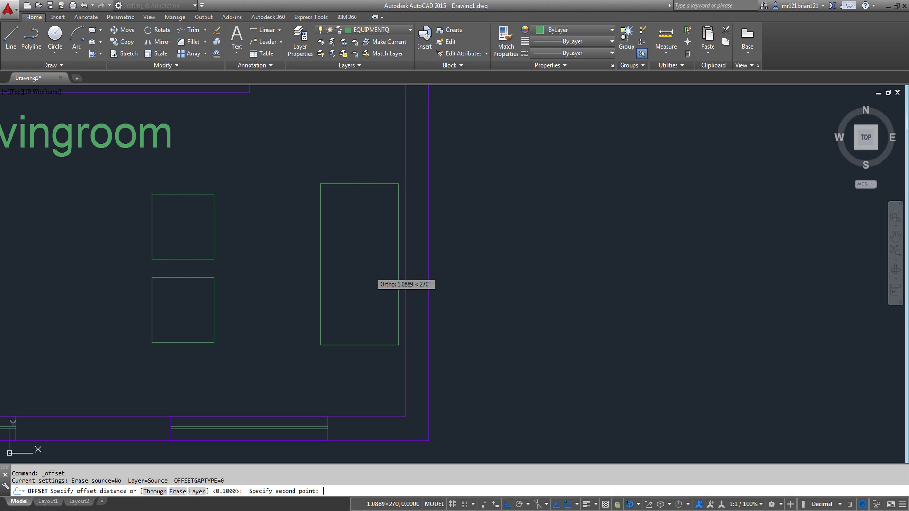
text(.15)
key(Return)
click(350, 184)
click(353, 238)
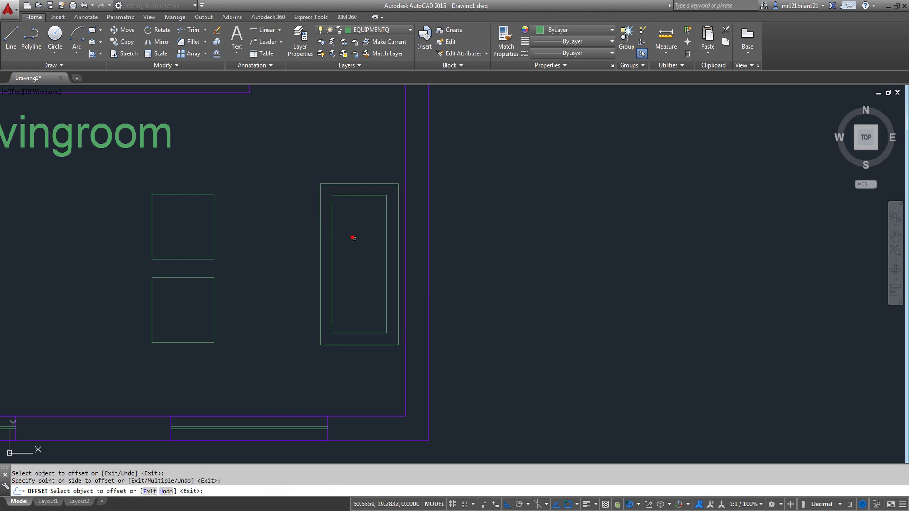
key(Return)
Explode the sofa's outer and inner rectangles into separate lines and check that their sides select individually
click(337, 215)
click(329, 249)
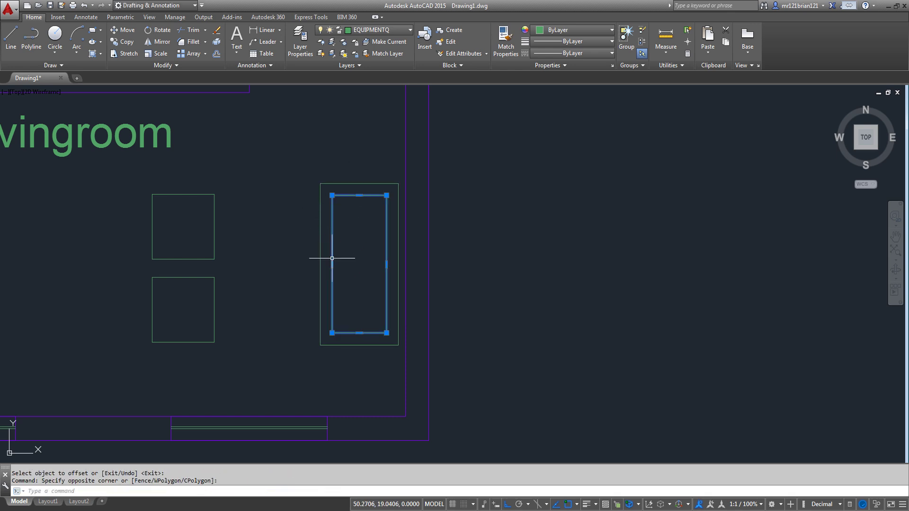
click(351, 225)
click(292, 263)
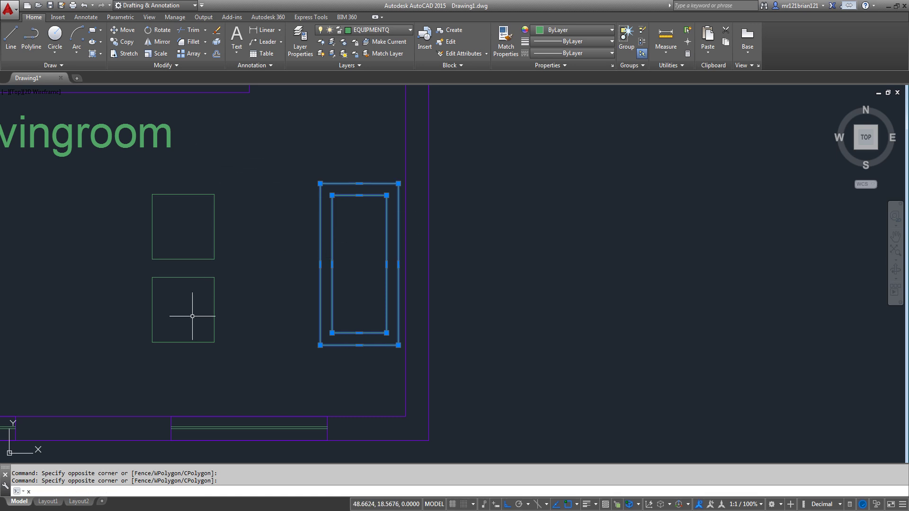
key(Return)
click(358, 229)
click(298, 260)
key(Escape)
click(359, 227)
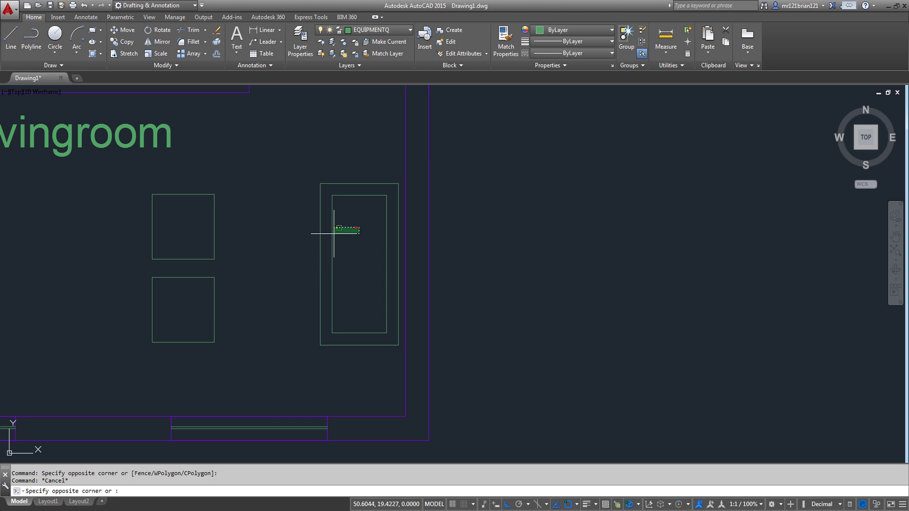
click(276, 274)
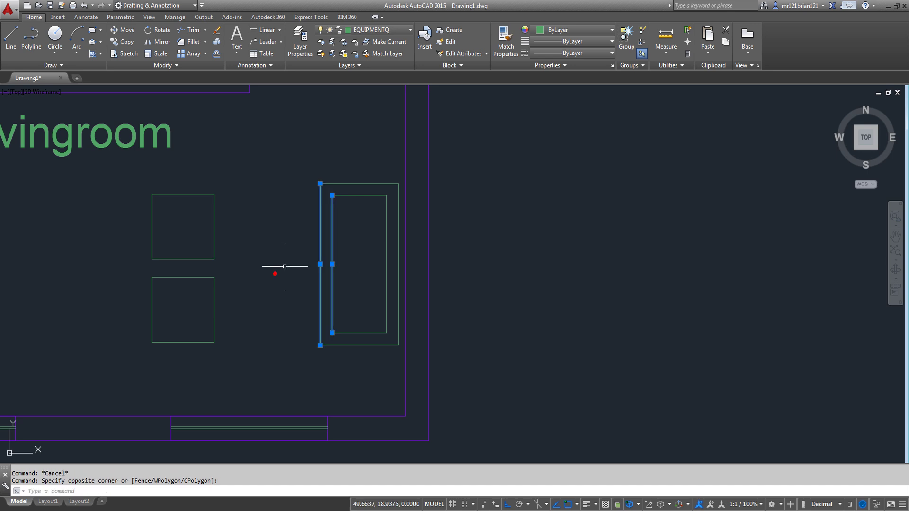
key(Escape)
Delete the left side line of the sofa's inner rectangle
click(335, 222)
click(327, 248)
key(Delete)
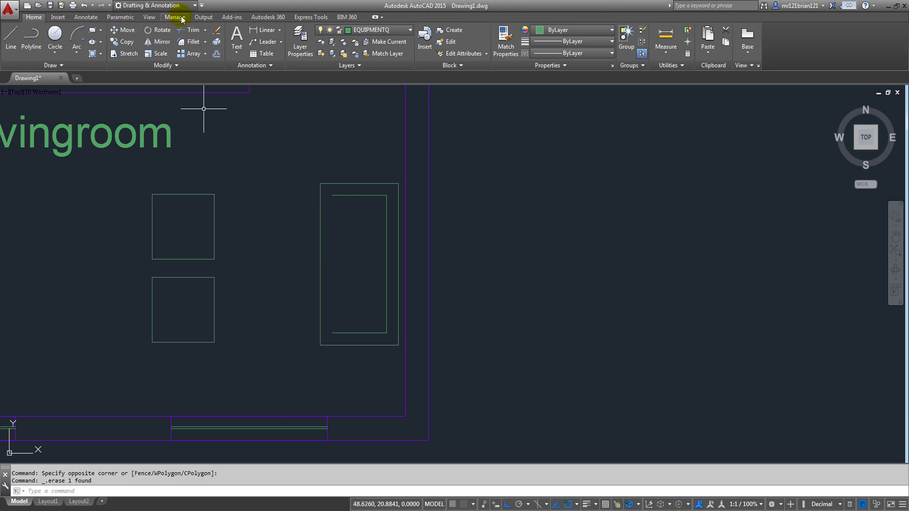
Extend the inner rectangle's upper and lower lines to the sofa's outer left edge
click(204, 29)
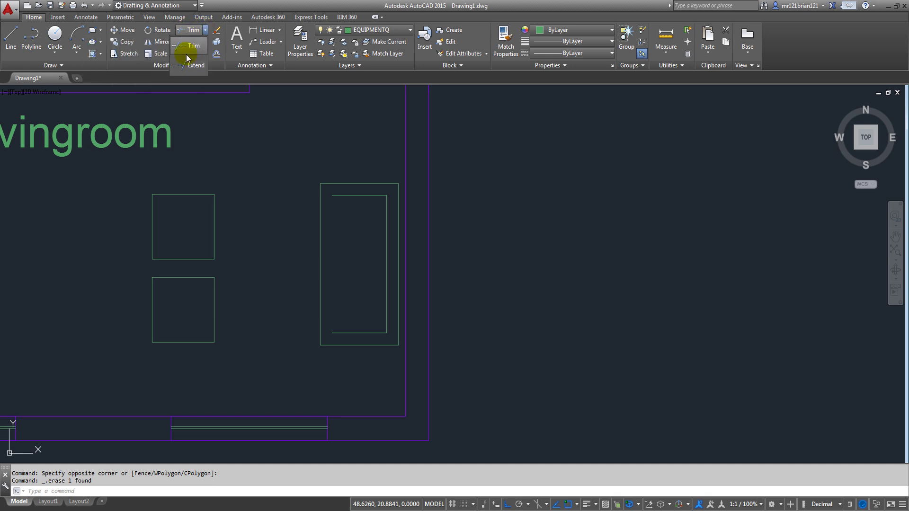
click(189, 68)
scroll(338, 229, up, 2)
key(Return)
click(341, 155)
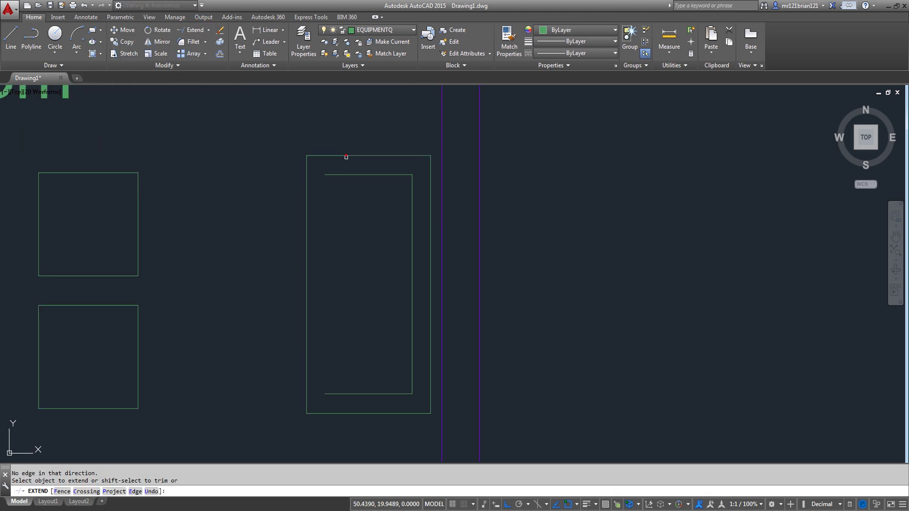
click(344, 160)
click(333, 409)
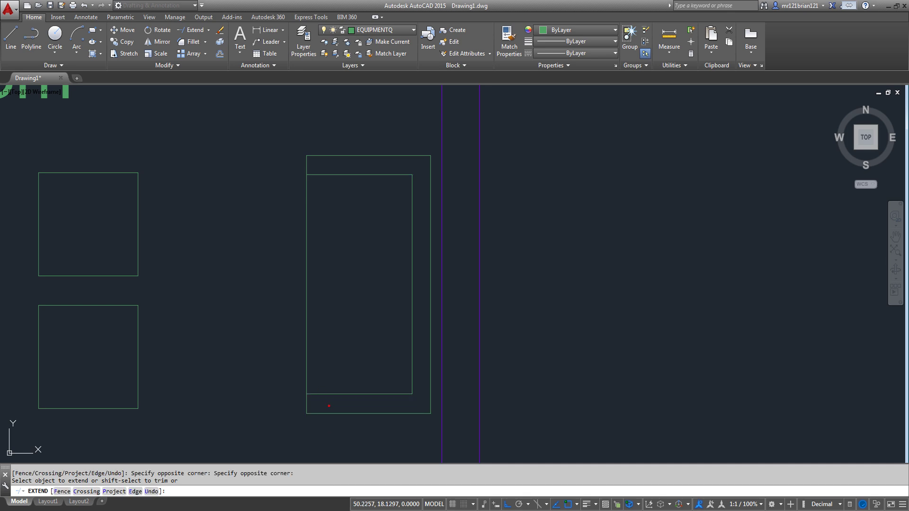
Draw a horizontal line from the midpoint of the inner right side to the outer left edge, splitting the seat into two cushions
click(10, 37)
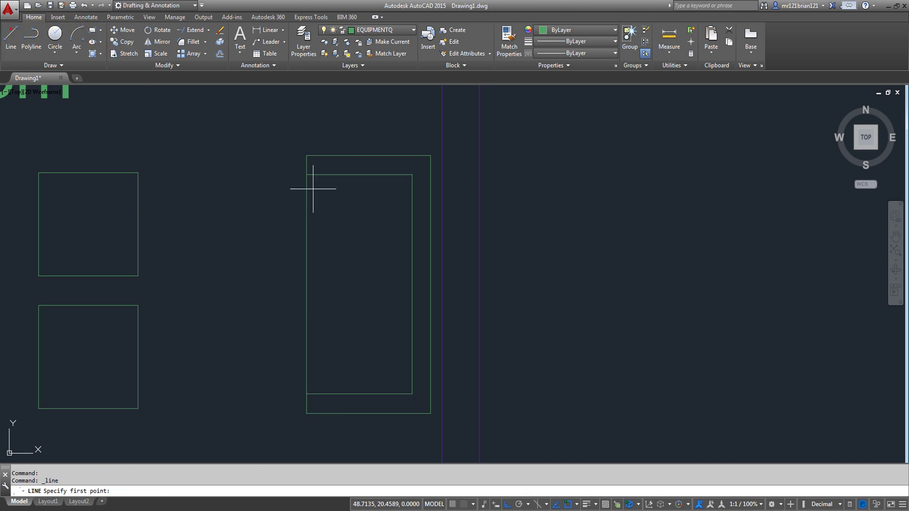
click(412, 285)
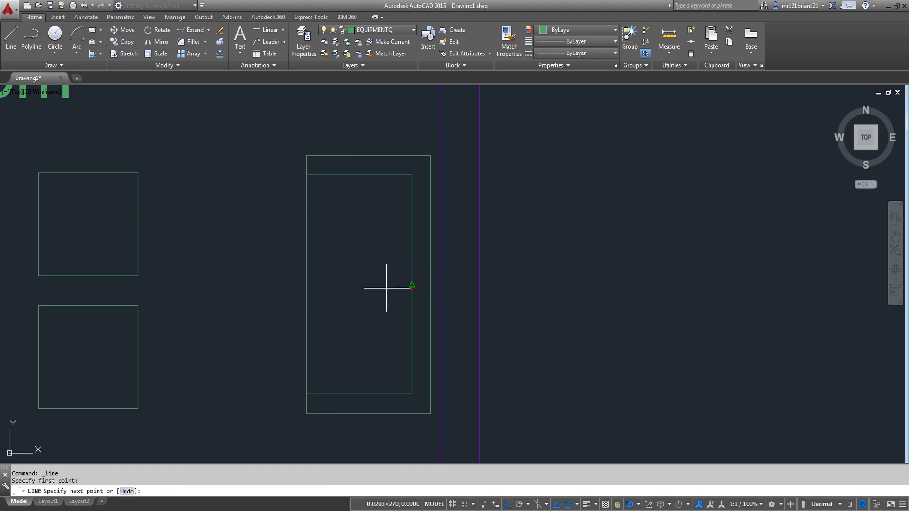
click(306, 284)
key(Return)
Move the whole sofa very slightly within its place beside the living room's right wall
scroll(340, 294, down, 4)
click(337, 211)
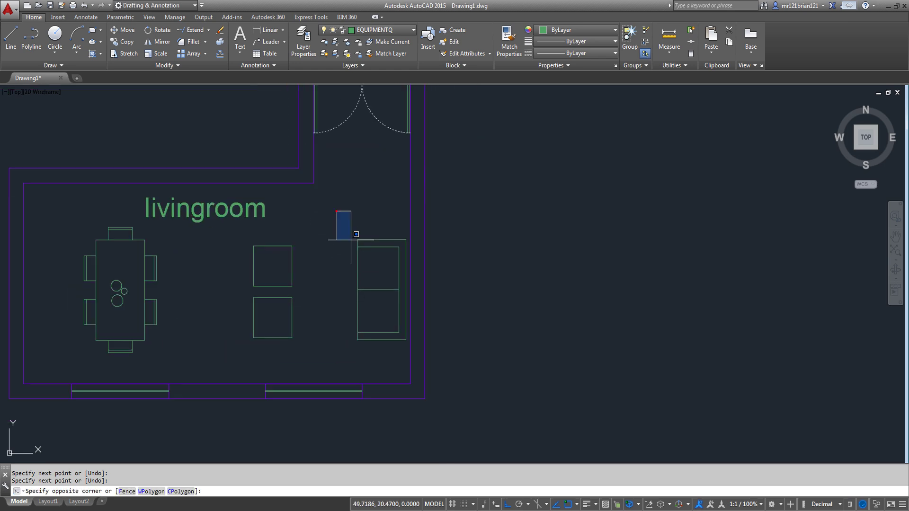
click(416, 364)
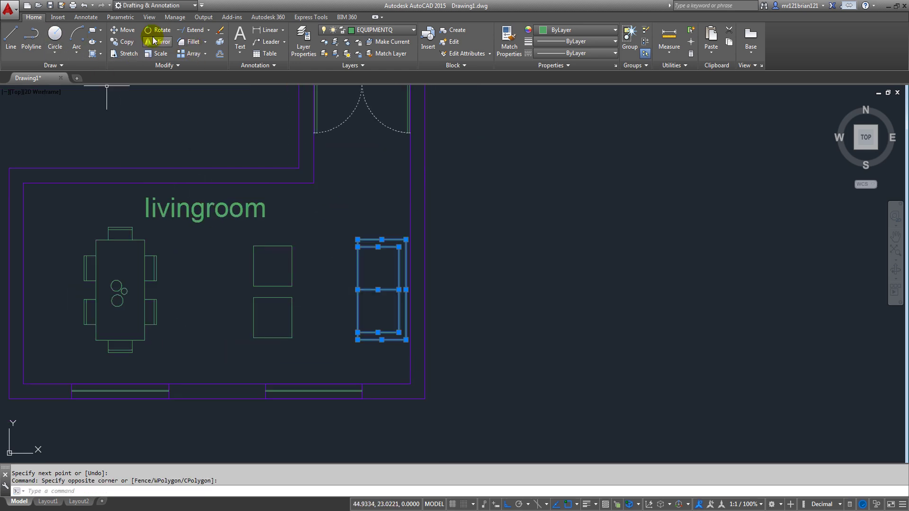
click(125, 30)
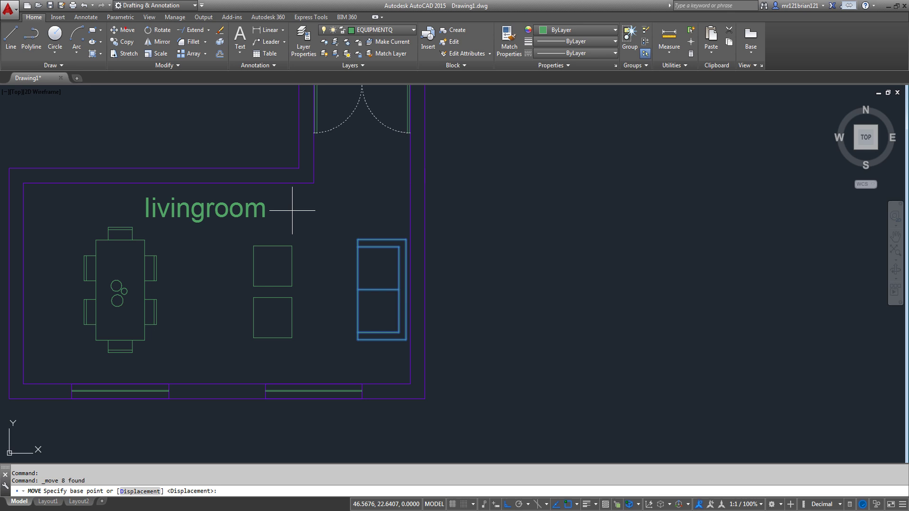
click(329, 279)
click(338, 280)
scroll(411, 255, down, 2)
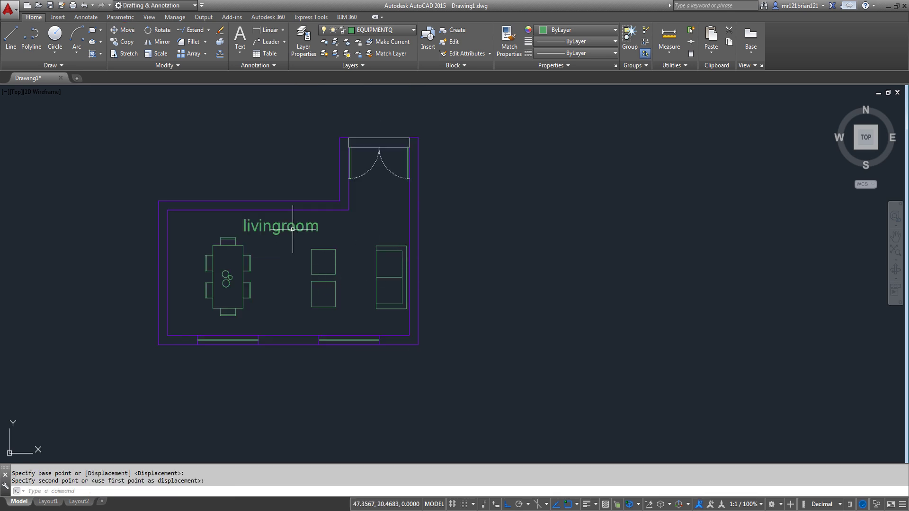
Create a layer named HATCH and set its color to gray 253
click(302, 37)
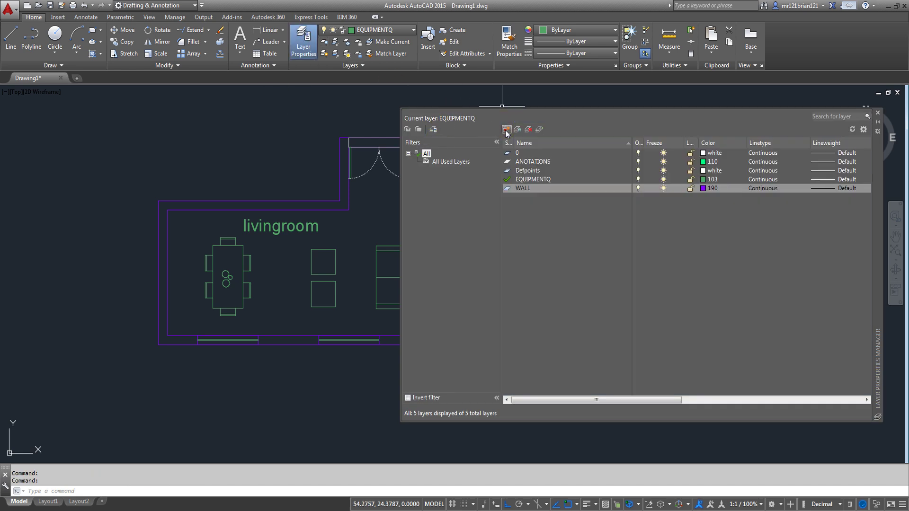
click(506, 130)
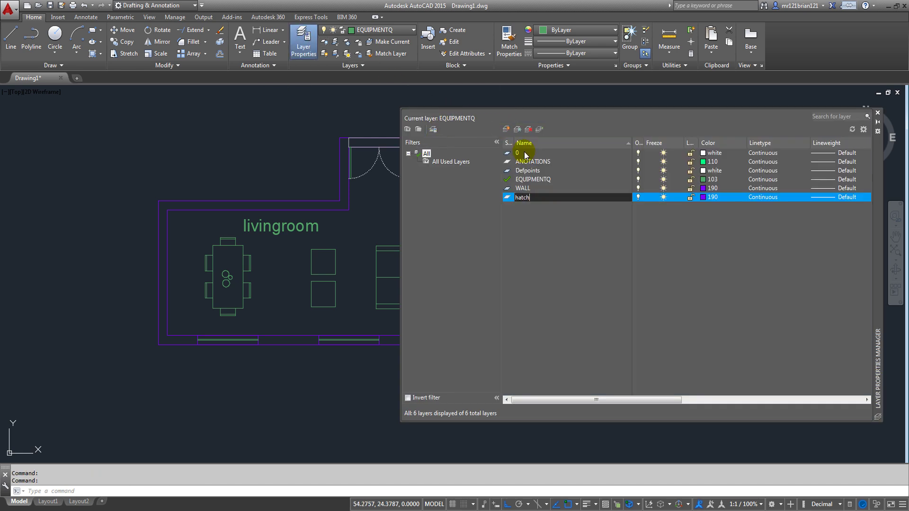
key(Caps_Lock)
key(BackSpace)
key(BackSpace)
key(BackSpace)
text(TCH)
key(Return)
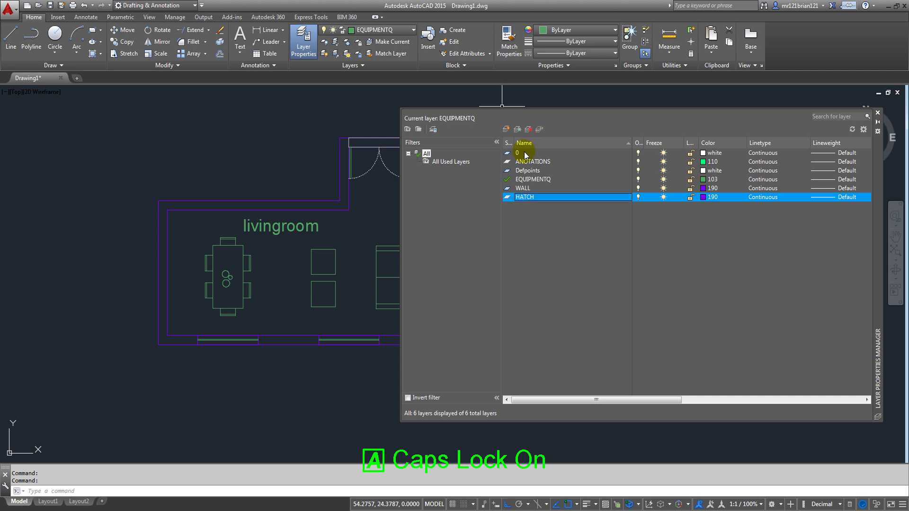
click(709, 198)
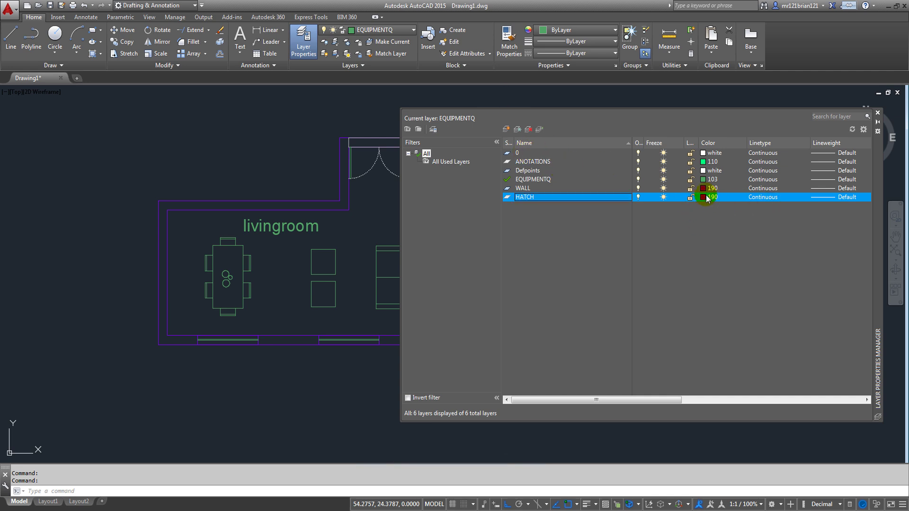
click(409, 298)
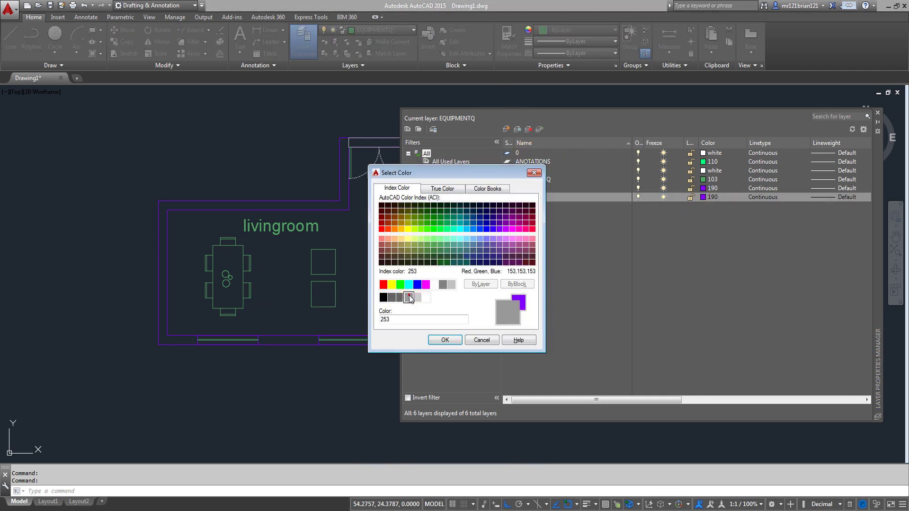
click(445, 340)
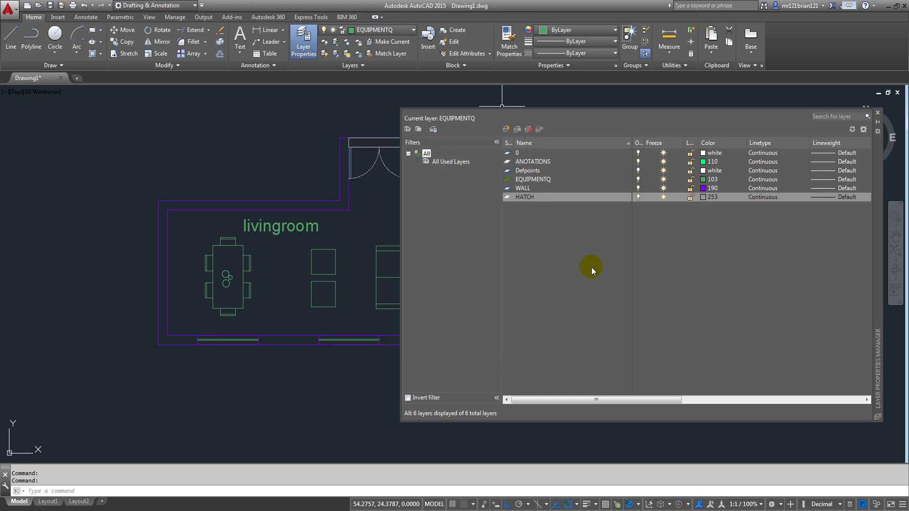
Add two more layers named LIGHTING and FLOOR
click(507, 129)
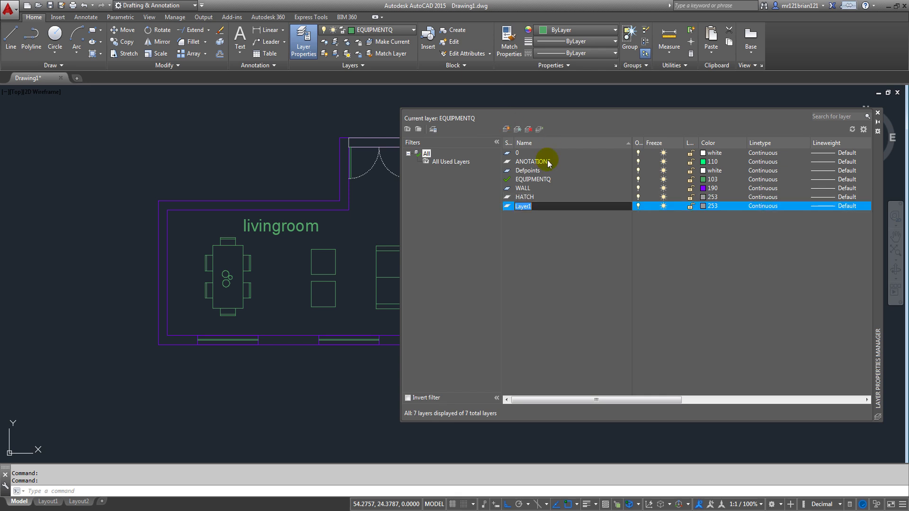
text(LIGHT)
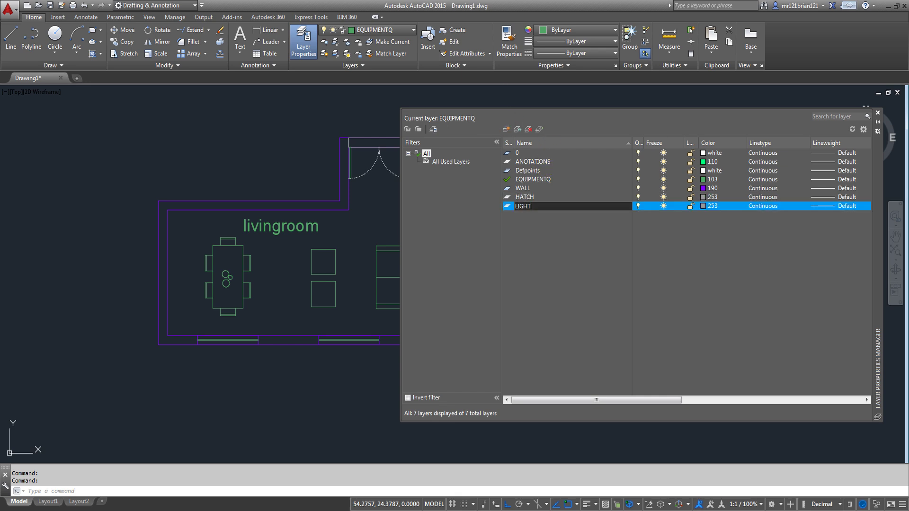
text(ING)
key(Return)
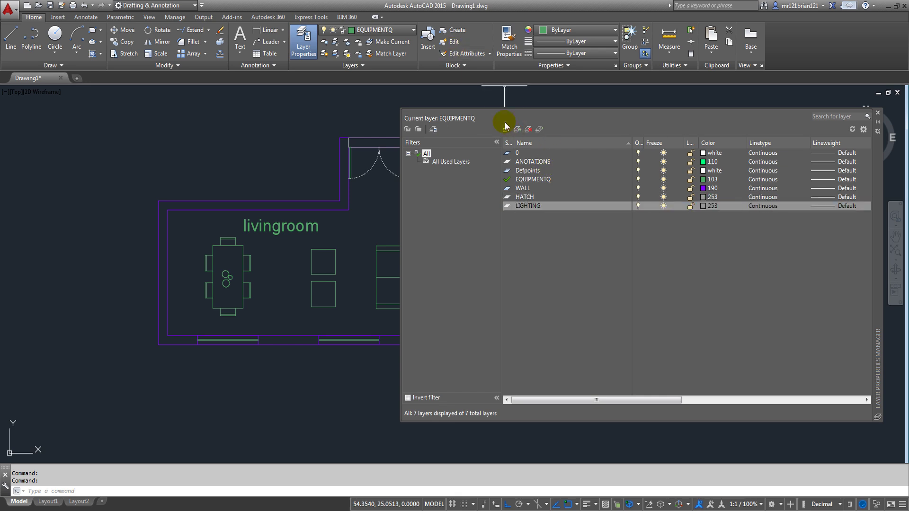
click(507, 132)
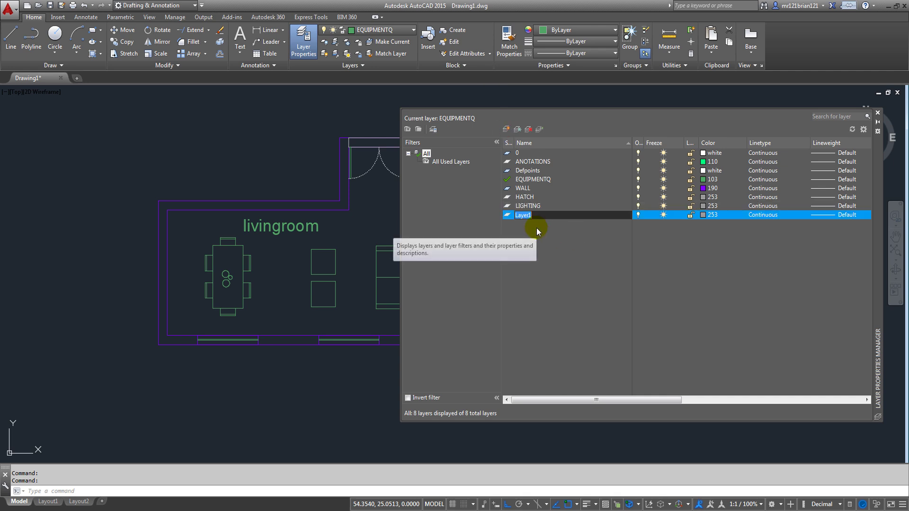
text(FLOOR)
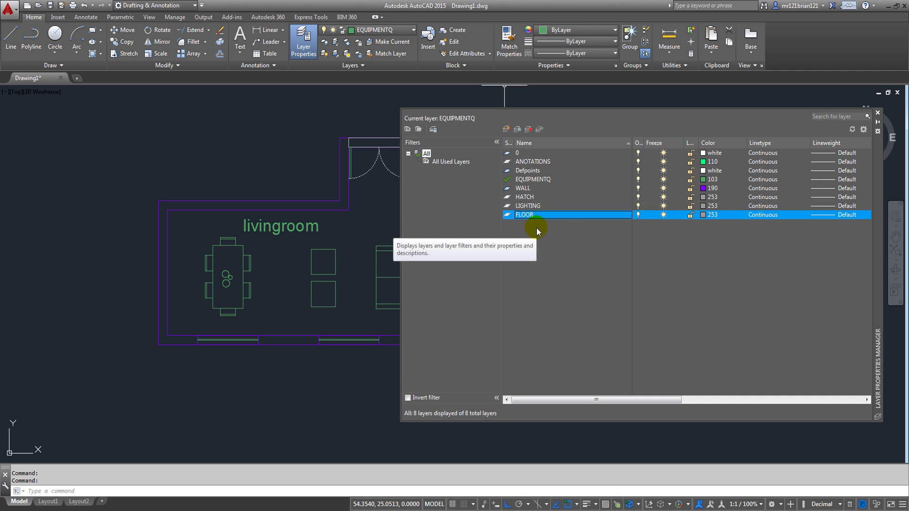
Set the LIGHTING layer's color to red and the FLOOR layer's color to gray 8
click(708, 207)
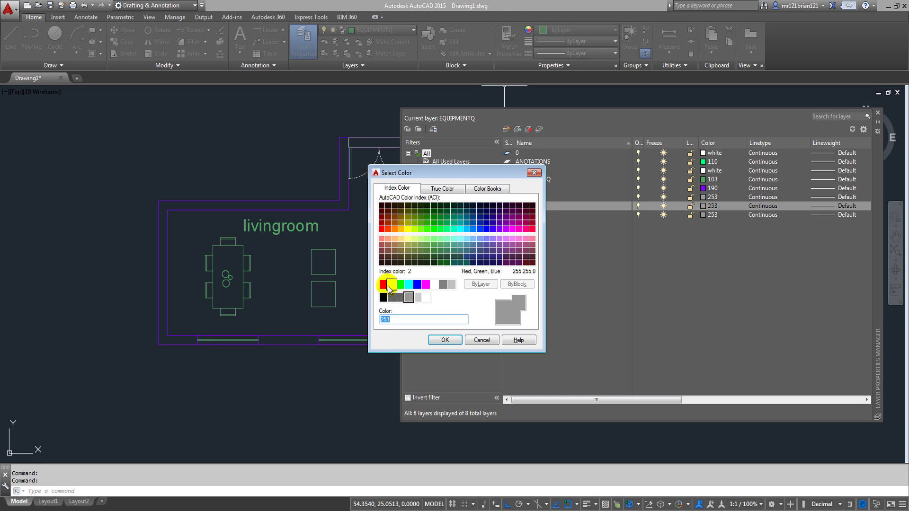
click(383, 284)
click(449, 340)
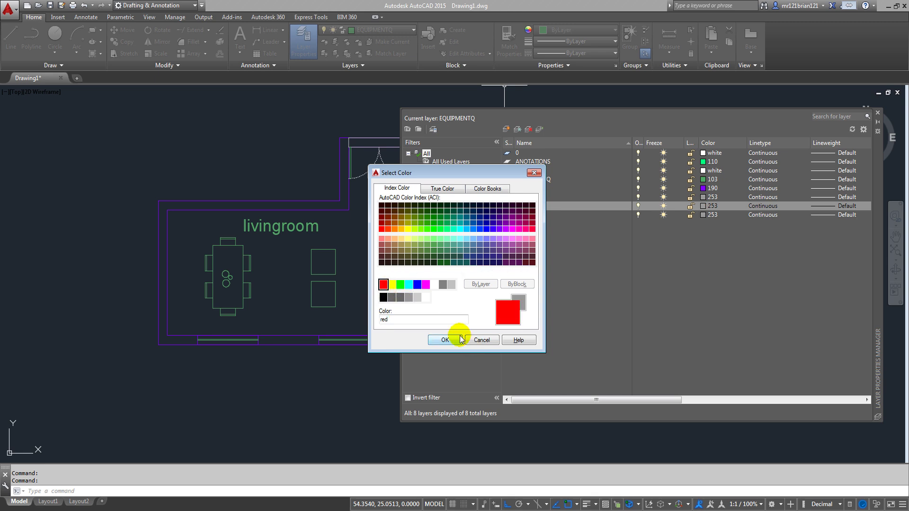
click(704, 217)
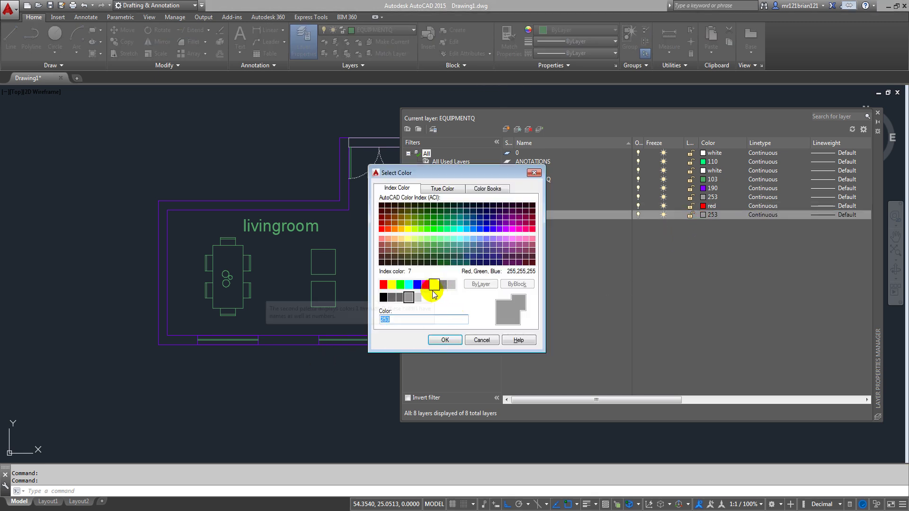
click(442, 284)
click(445, 339)
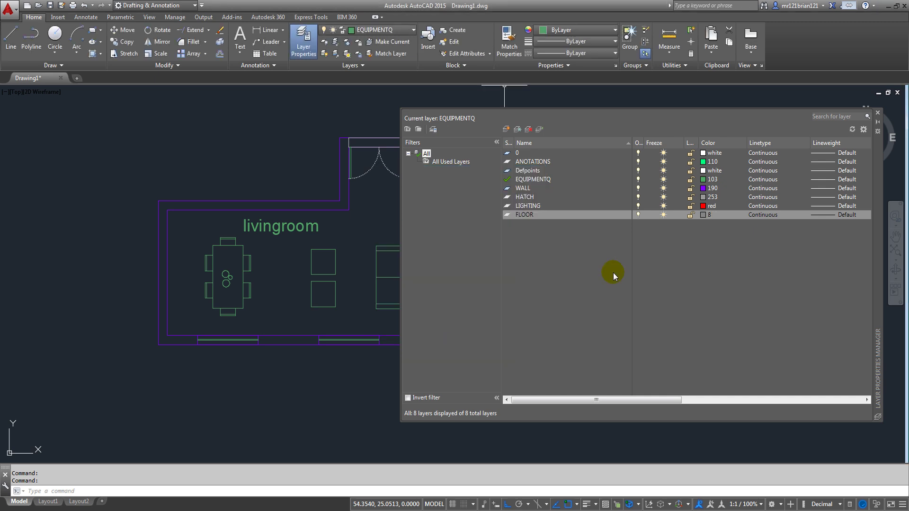
Close the layer properties manager
click(875, 115)
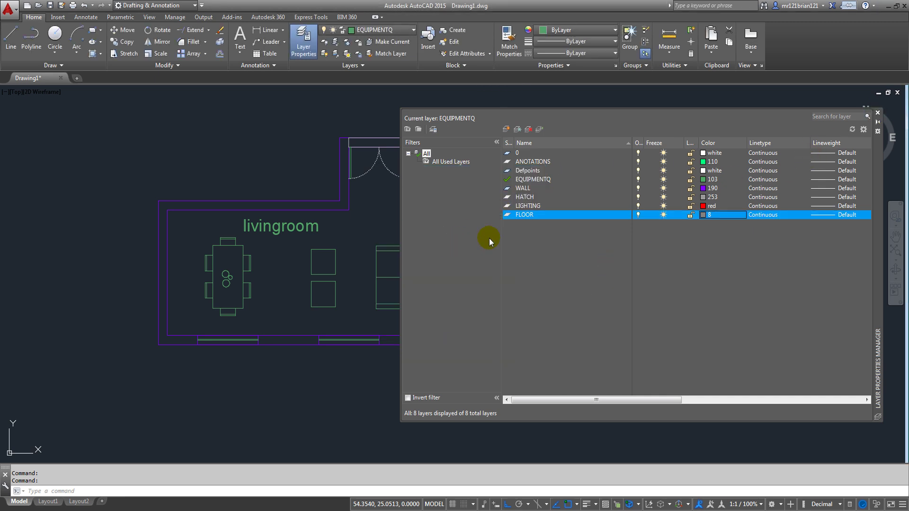
click(877, 112)
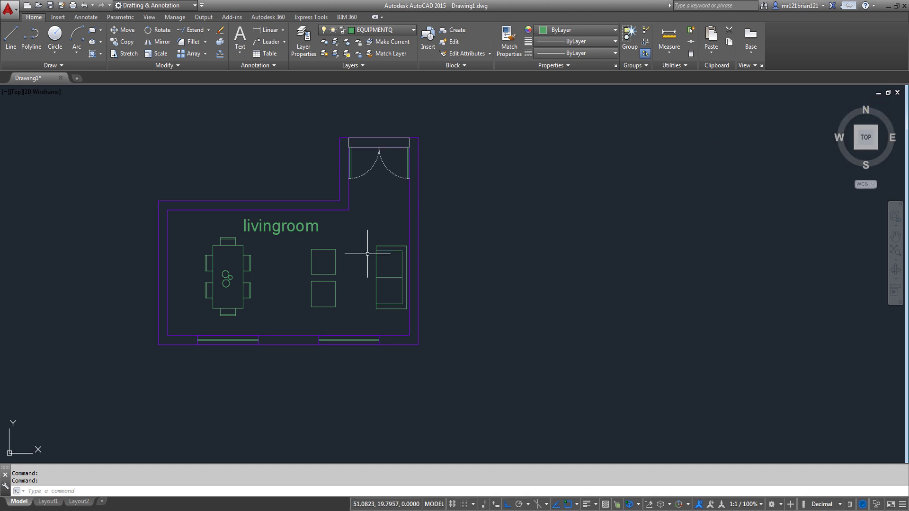
scroll(330, 260, up, 6)
scroll(334, 153, down, 2)
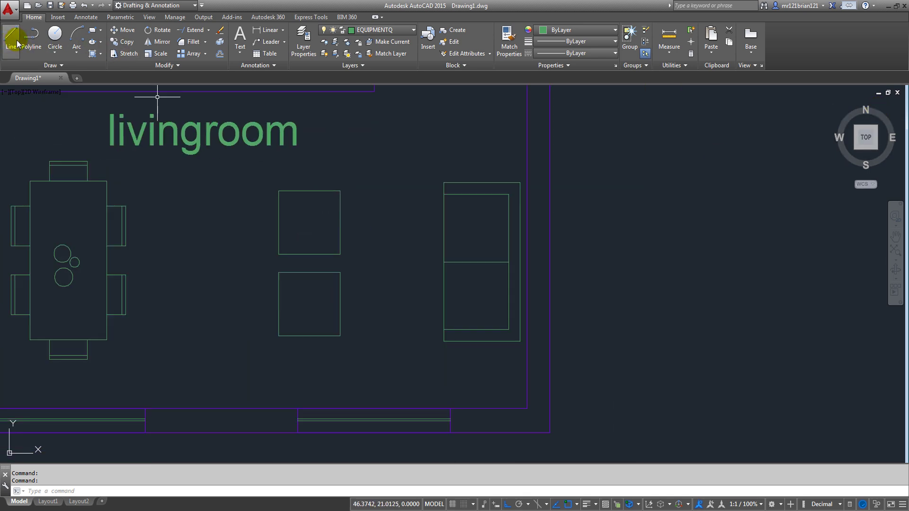
Draw a closed polyline rectangle 0.4 wide and 1.2 high between the armchairs and the sofa as a coffee table
click(31, 38)
click(391, 225)
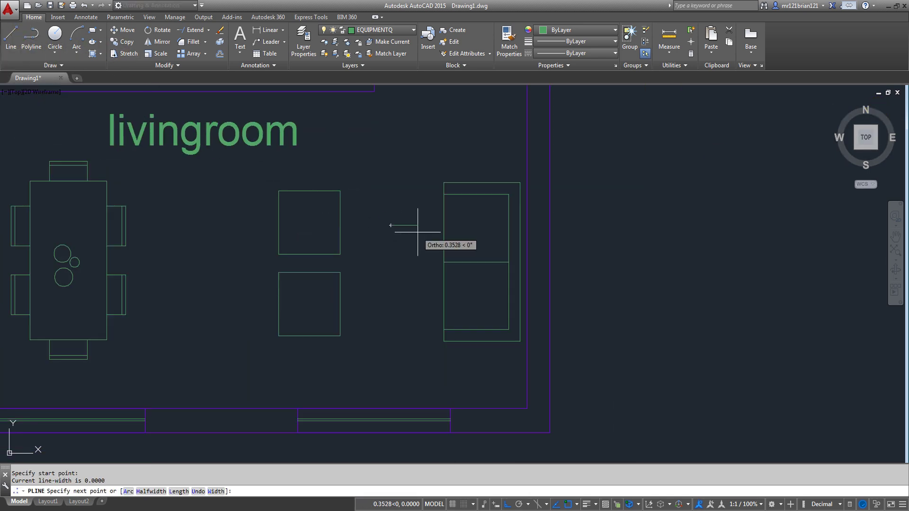
text(.2)
key(Return)
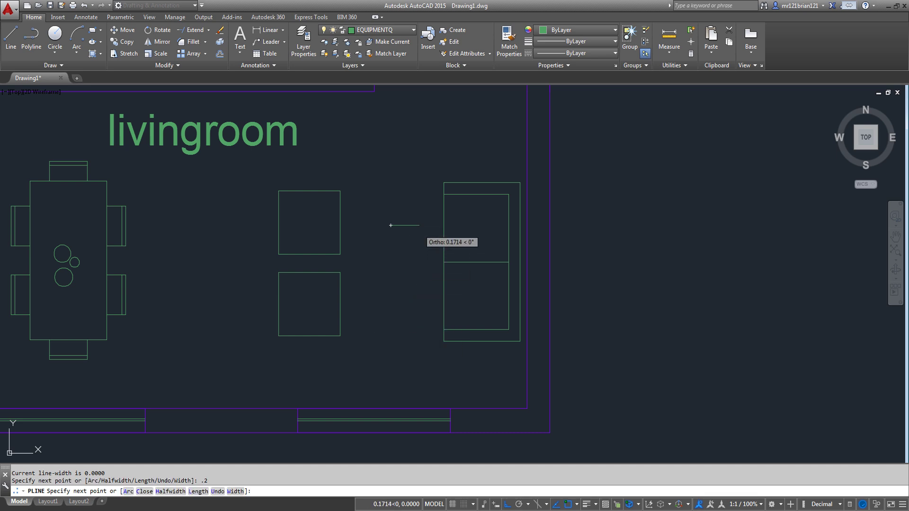
key(ctrl+z)
text(.4)
key(Return)
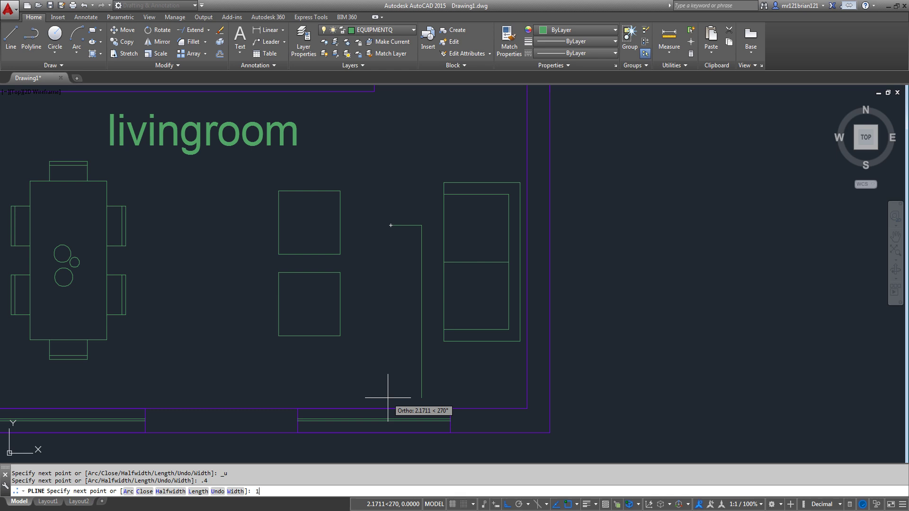
text(1.2)
key(Return)
text(.)
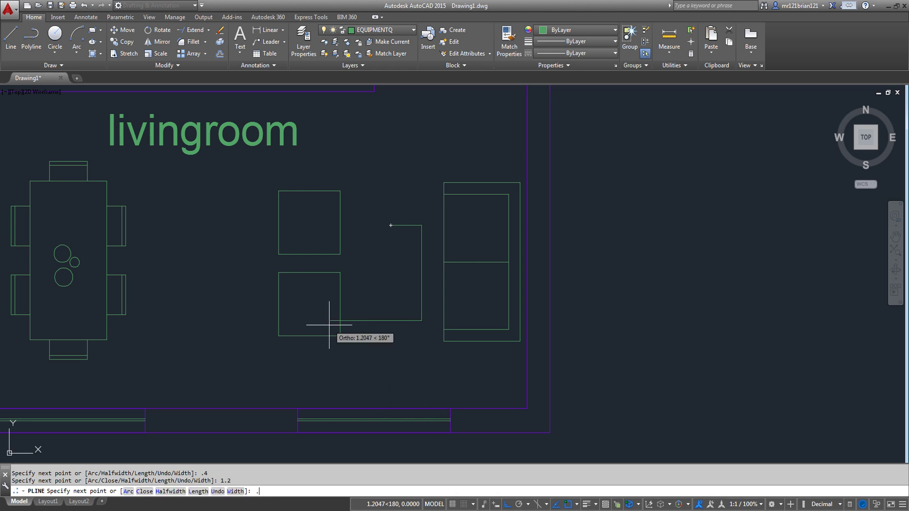
text(4)
key(Return)
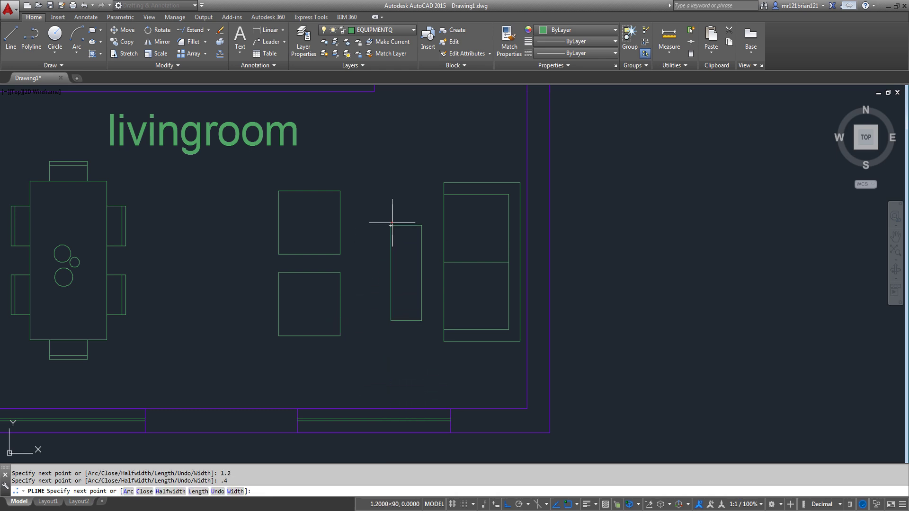
click(391, 225)
key(Return)
Move the coffee table rectangle slightly left, toward the armchairs
click(397, 240)
click(391, 273)
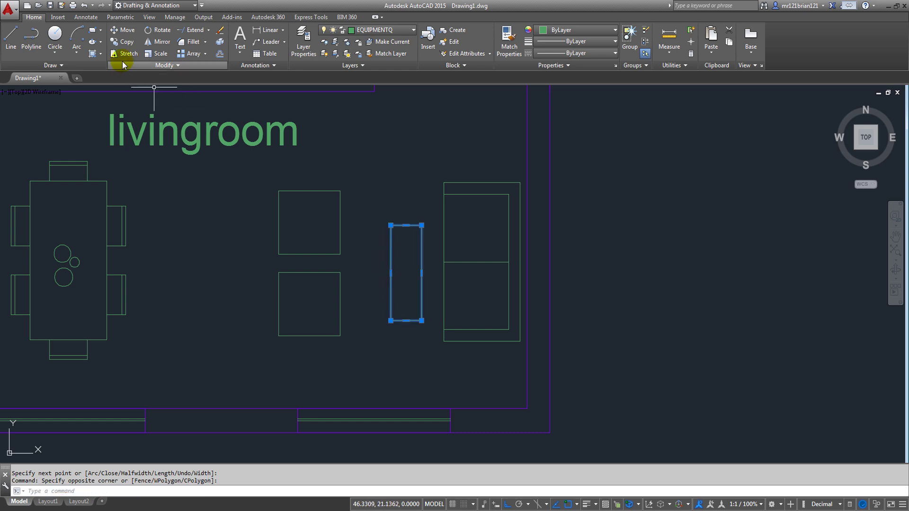
click(124, 29)
click(333, 246)
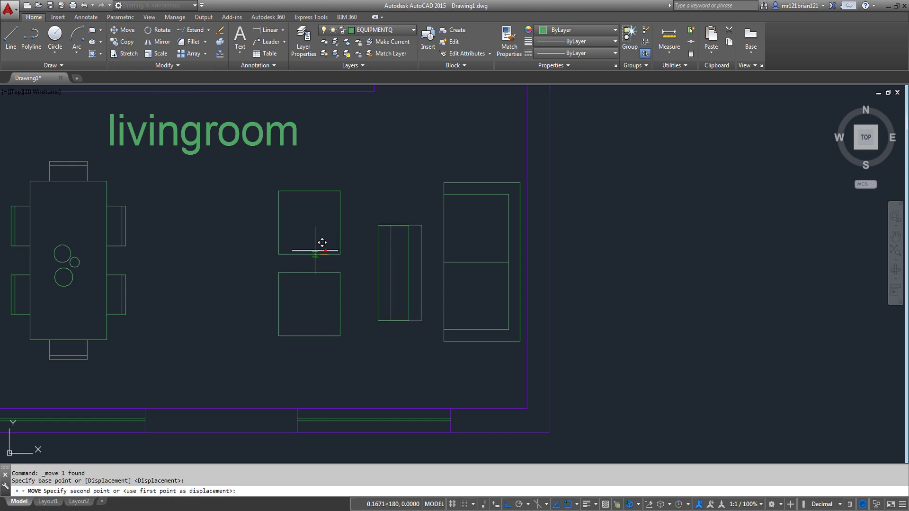
click(315, 245)
Adjust the coffee table's position in small moves to roughly center it between the armchairs and the sofa
click(413, 198)
click(394, 247)
key(Return)
scroll(385, 274, up, 2)
click(398, 262)
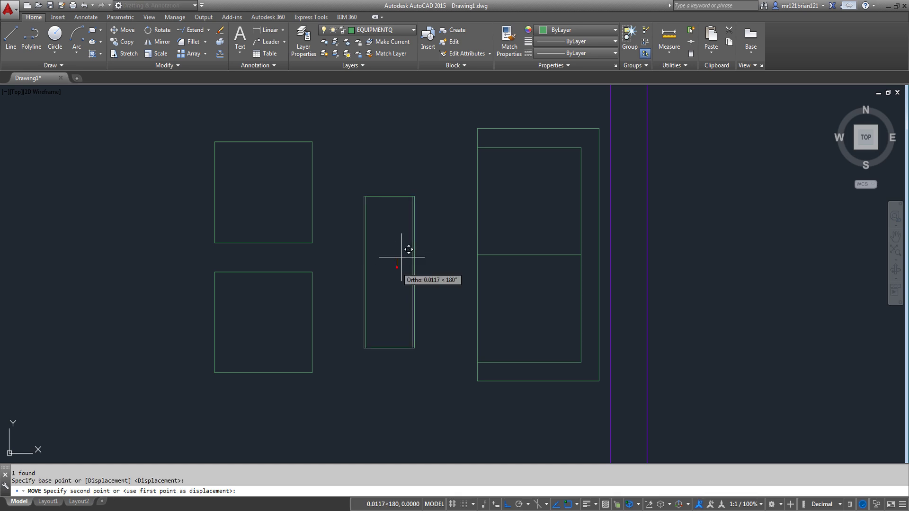
click(405, 252)
click(437, 237)
click(396, 257)
key(Return)
click(394, 255)
click(397, 254)
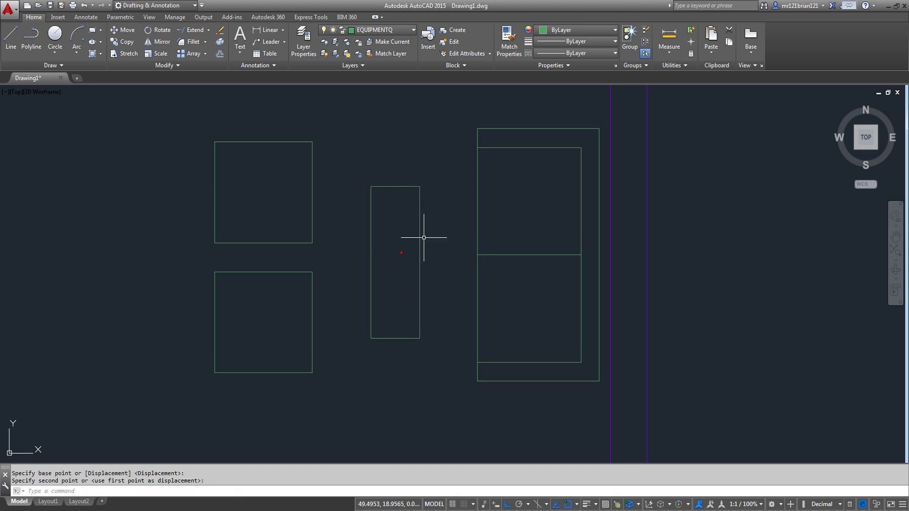
Offset the coffee table rectangle outward by 0.05
click(422, 237)
click(375, 277)
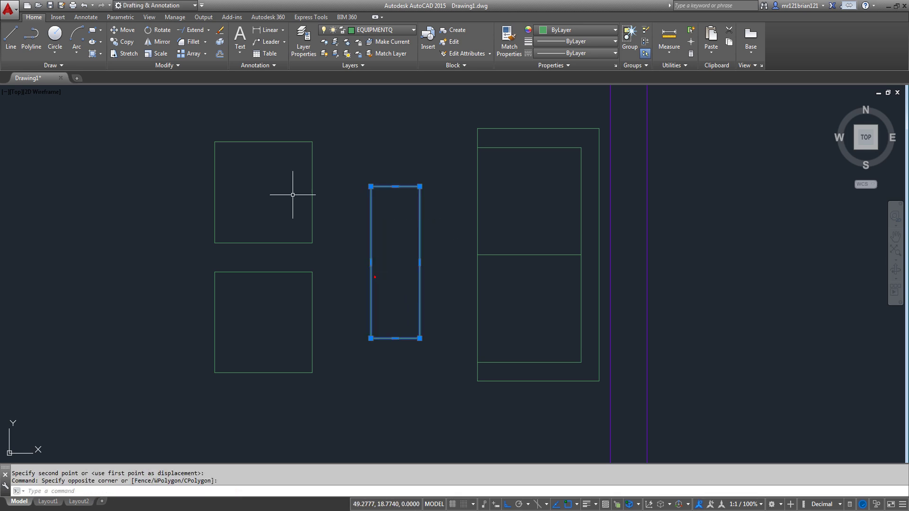
click(220, 55)
click(426, 209)
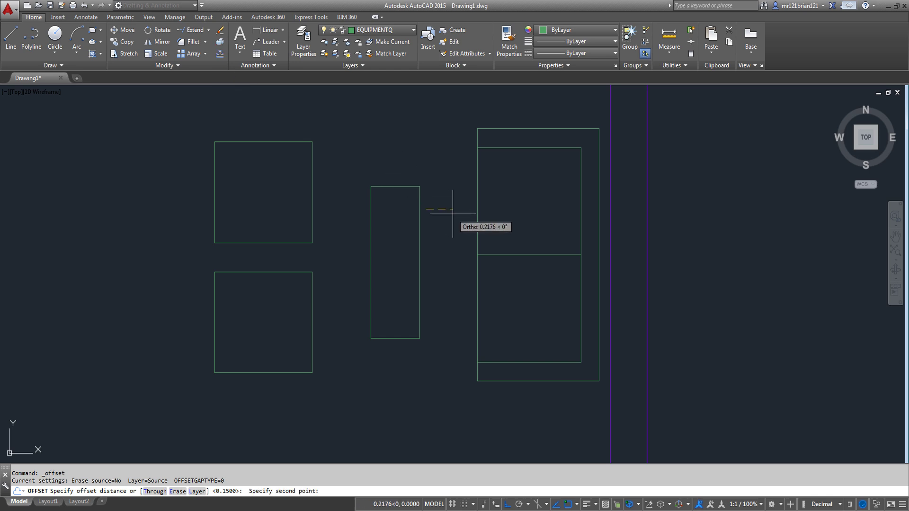
text(.05)
key(Return)
click(445, 189)
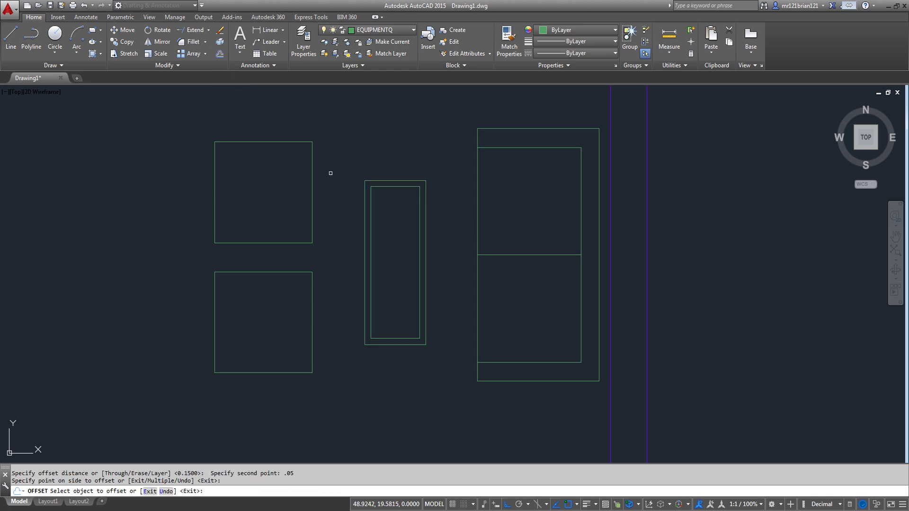
key(Return)
scroll(333, 249, down, 6)
scroll(350, 245, down, 1)
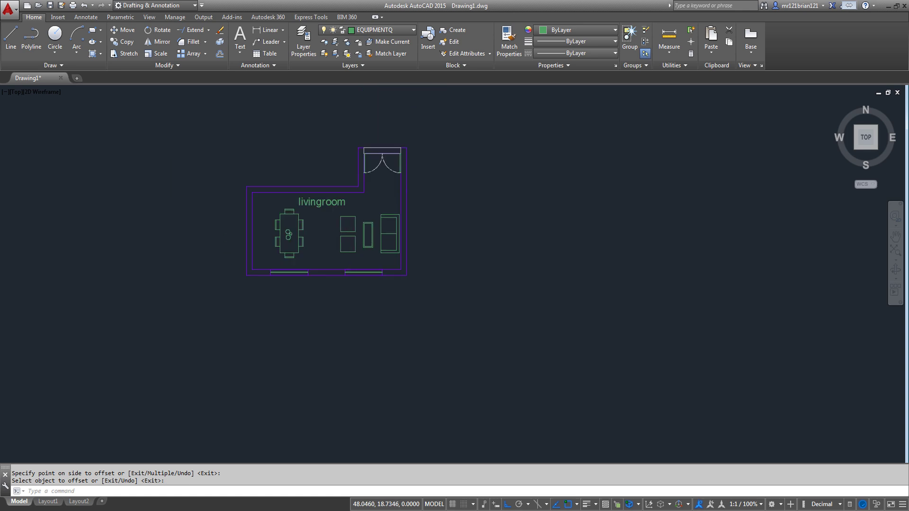
scroll(348, 236, up, 3)
scroll(367, 220, down, 2)
scroll(361, 218, up, 2)
scroll(353, 238, down, 1)
scroll(304, 248, down, 3)
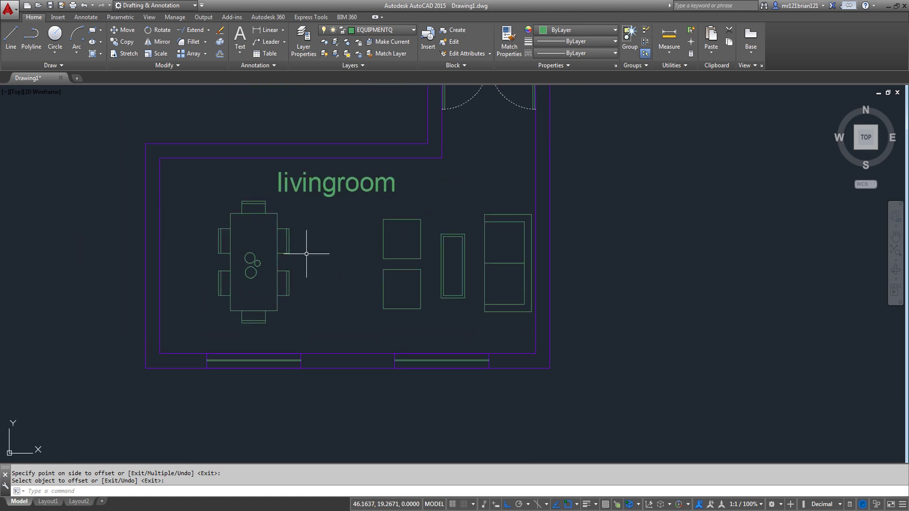
scroll(414, 186, up, 2)
click(414, 186)
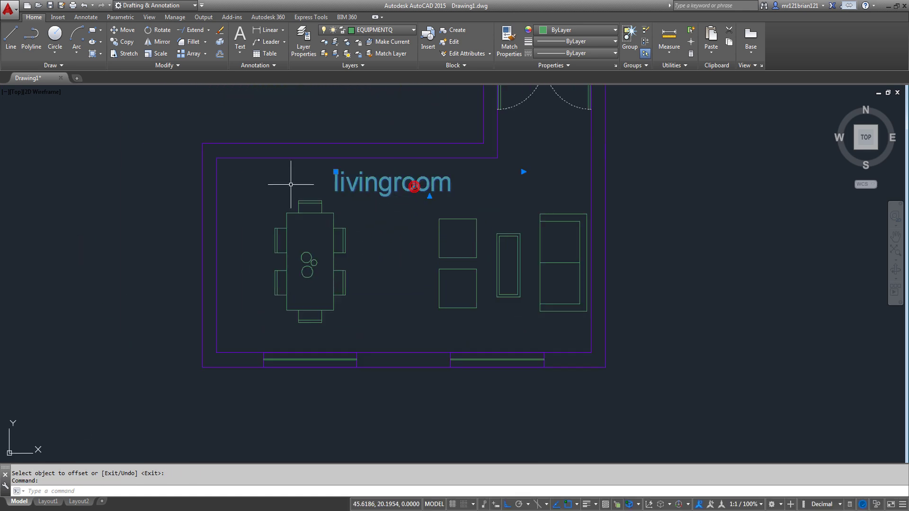
scroll(264, 176, down, 2)
middle_drag(263, 178, 245, 203)
key(Escape)
key(Escape)
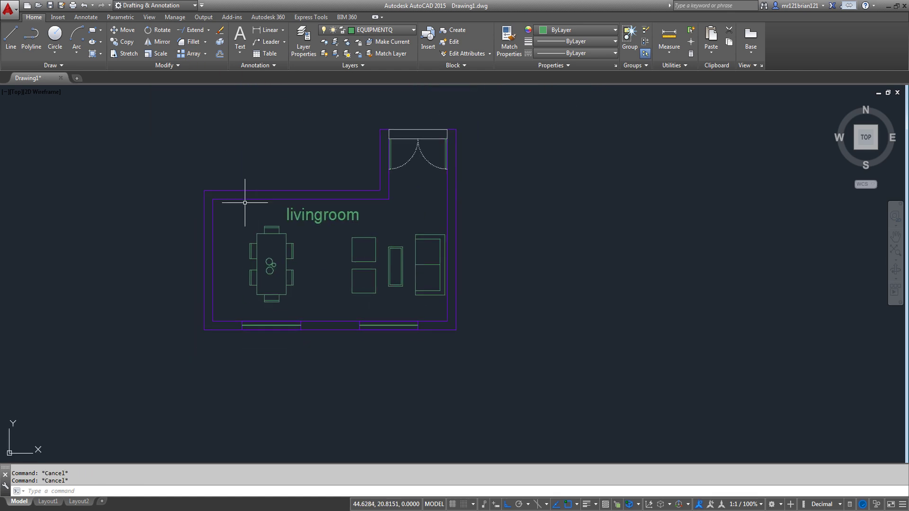
Make HATCH the current layer
click(91, 56)
key(Escape)
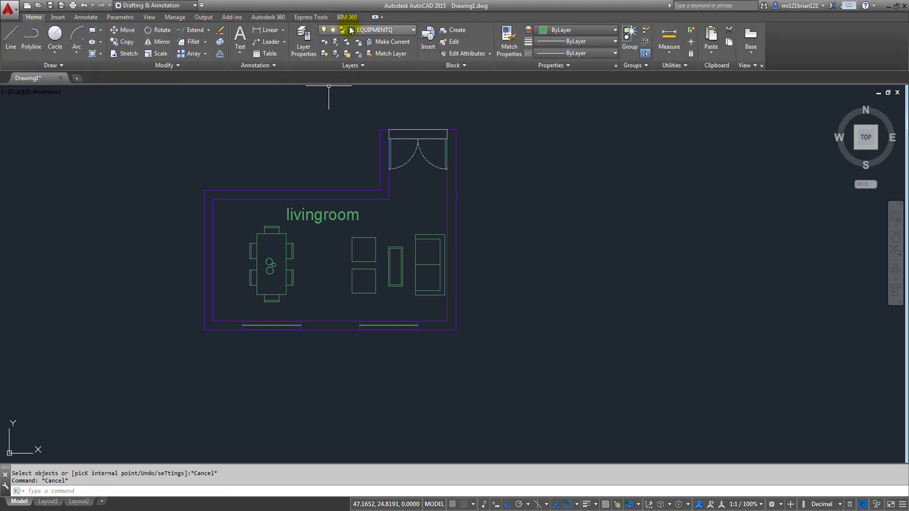
click(386, 30)
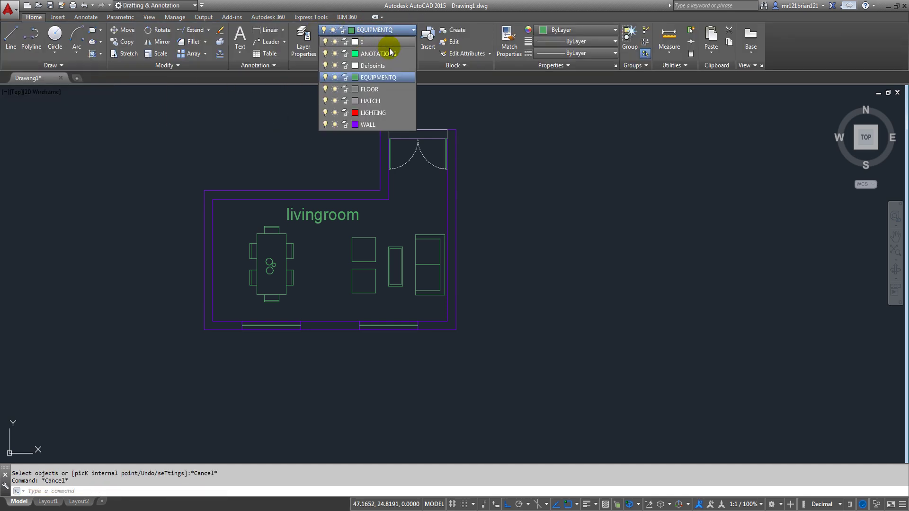
click(370, 101)
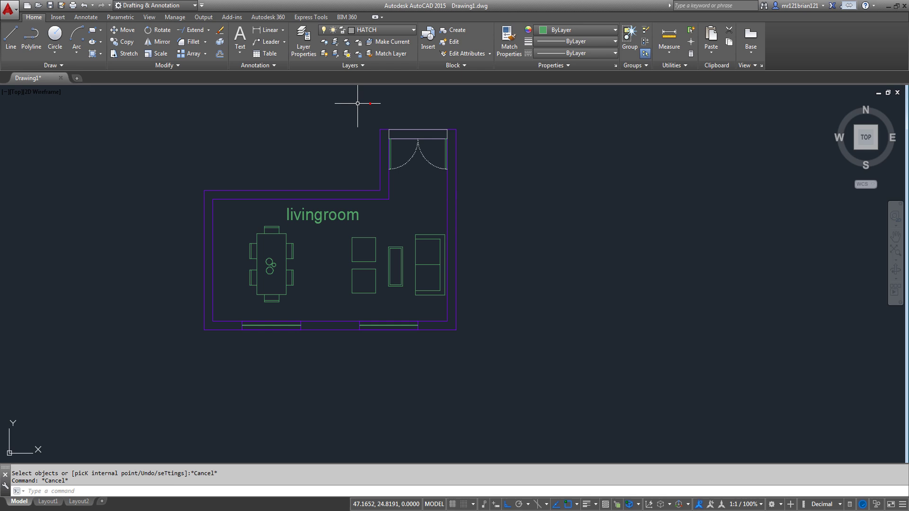
Start a new hatch and choose the LINE pattern for it
click(94, 54)
scroll(365, 223, up, 2)
click(79, 48)
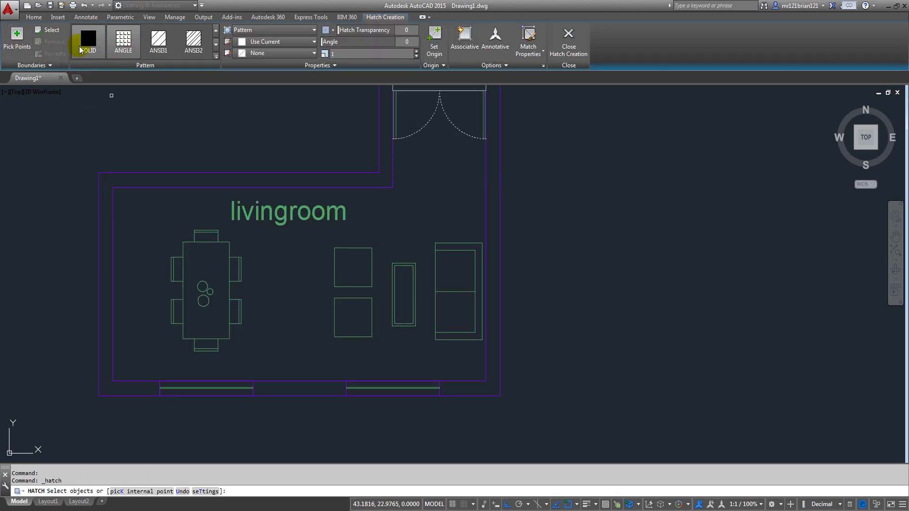
click(216, 56)
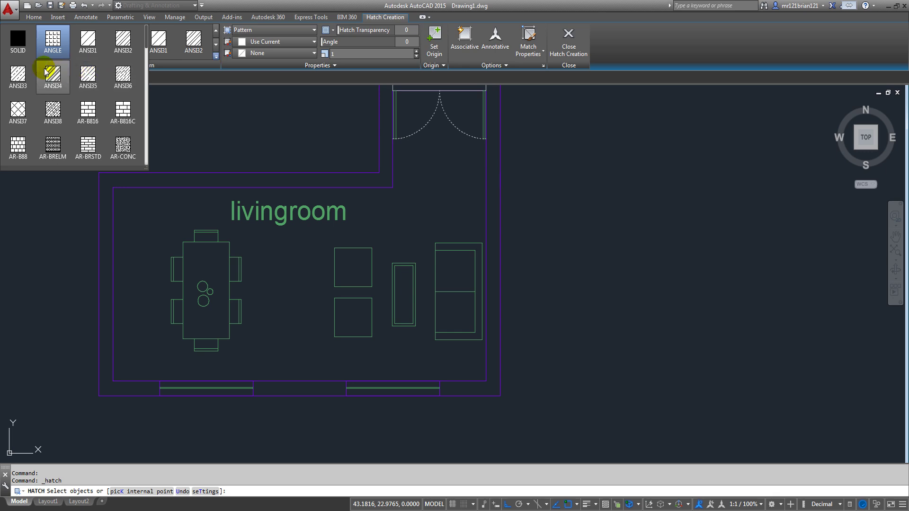
scroll(46, 71, down, 15)
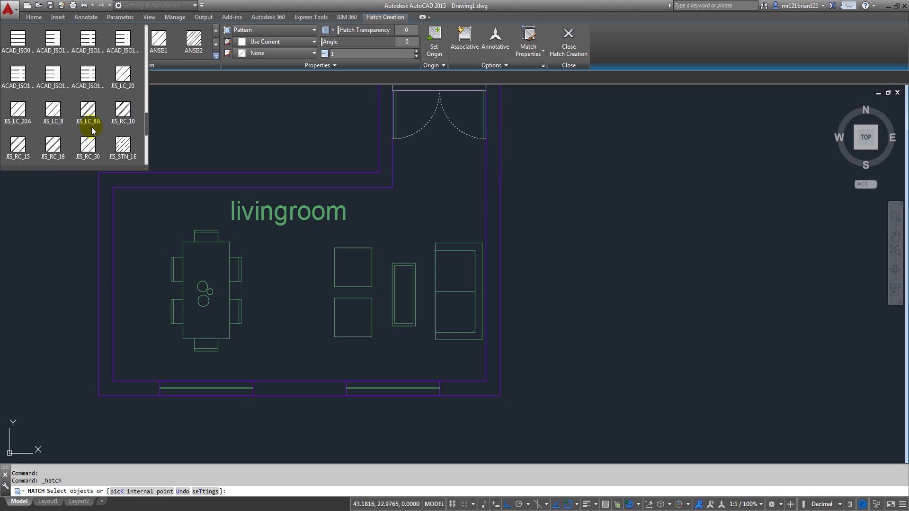
scroll(85, 135, down, 5)
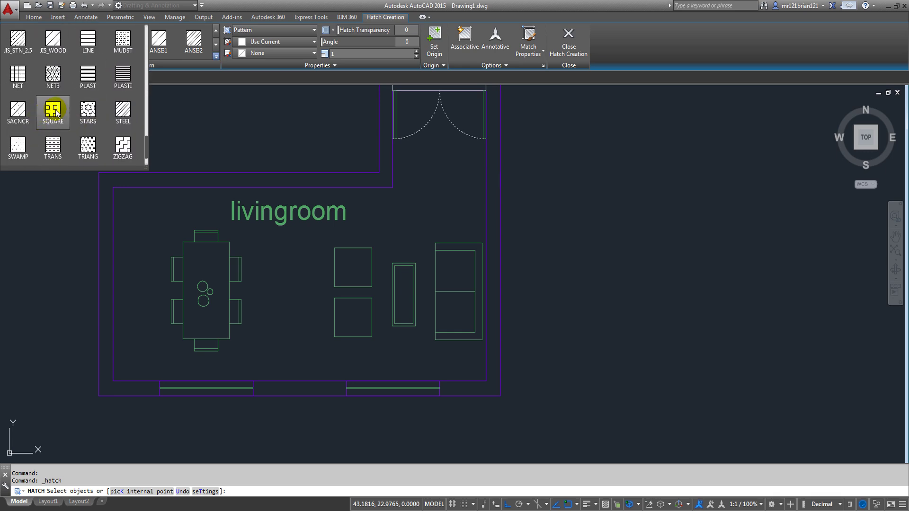
scroll(97, 111, up, 3)
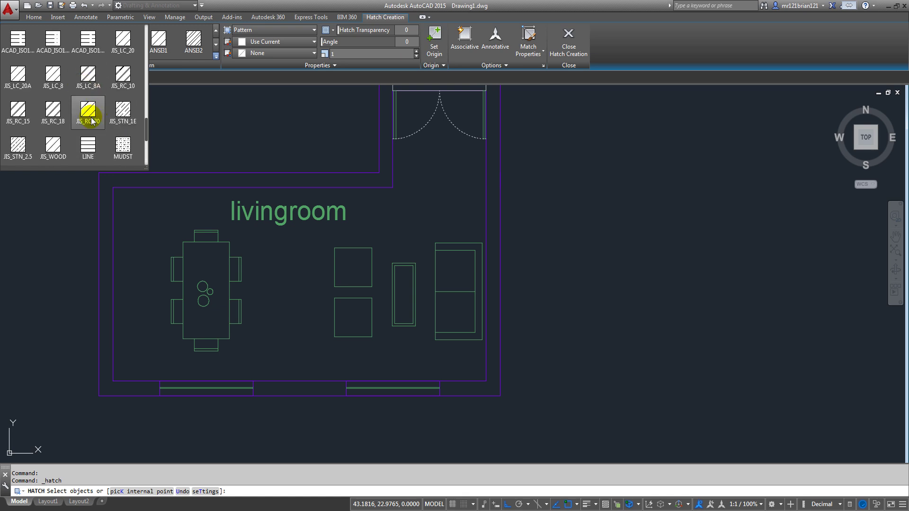
click(89, 114)
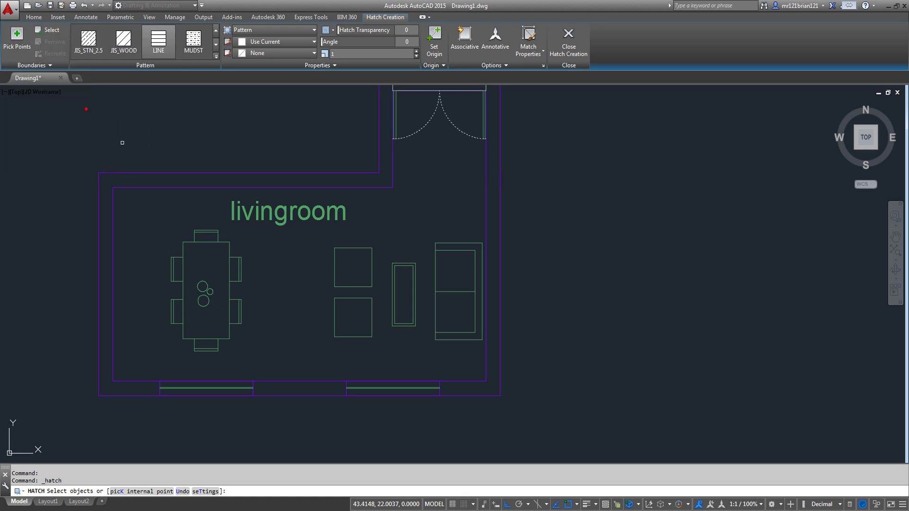
Apply the hatch to the wall sections around the living room by picking points inside them
click(22, 46)
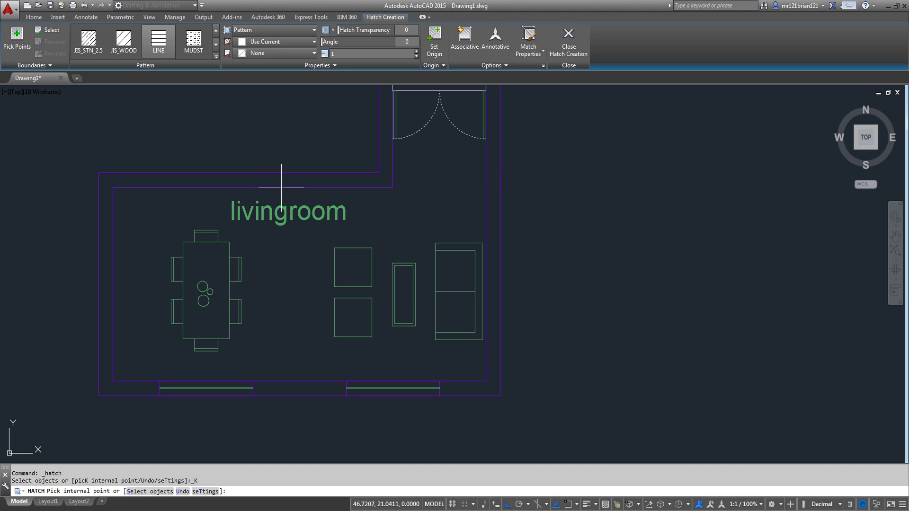
scroll(281, 187, down, 2)
click(310, 183)
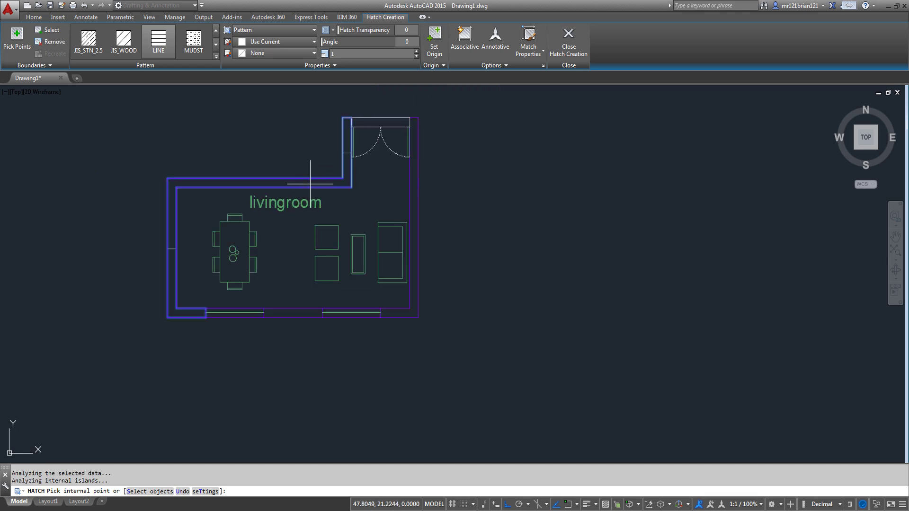
click(412, 312)
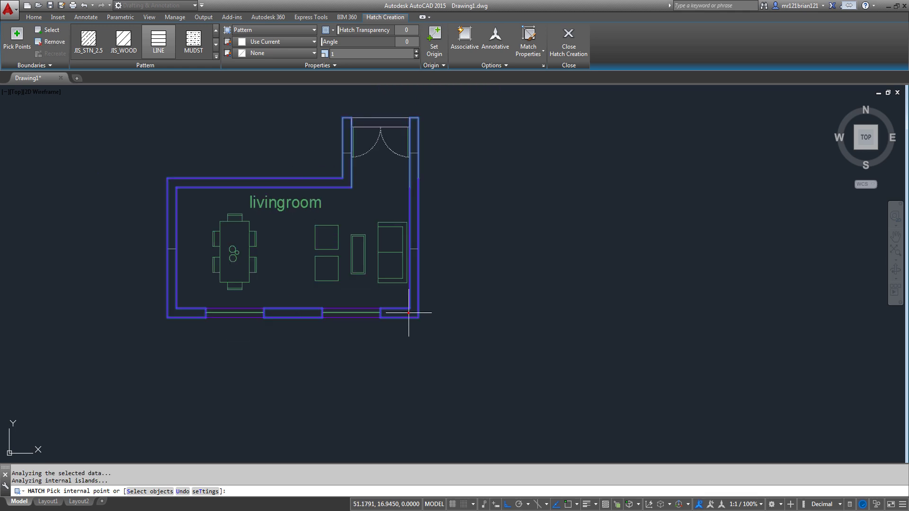
key(Return)
Set the wall hatch's angle to 45 and its scale to 0.5
scroll(349, 131, up, 2)
scroll(350, 130, up, 2)
click(340, 192)
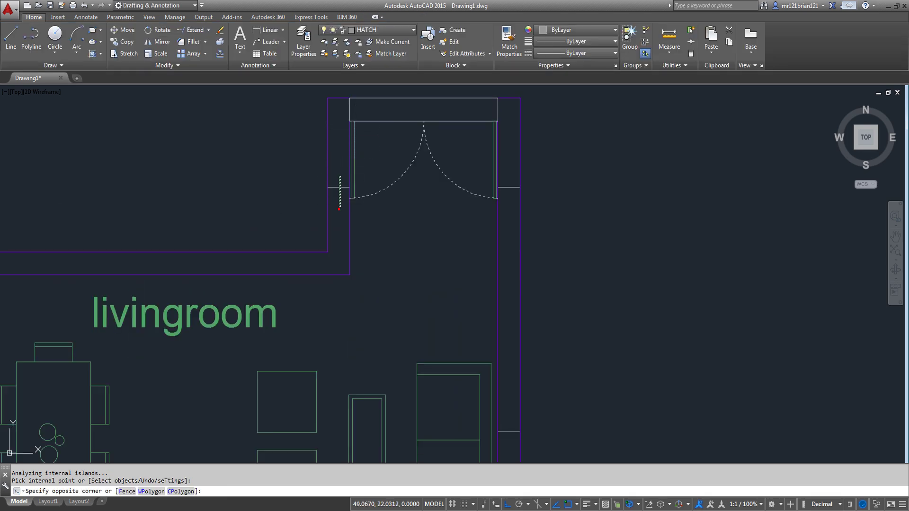
click(338, 209)
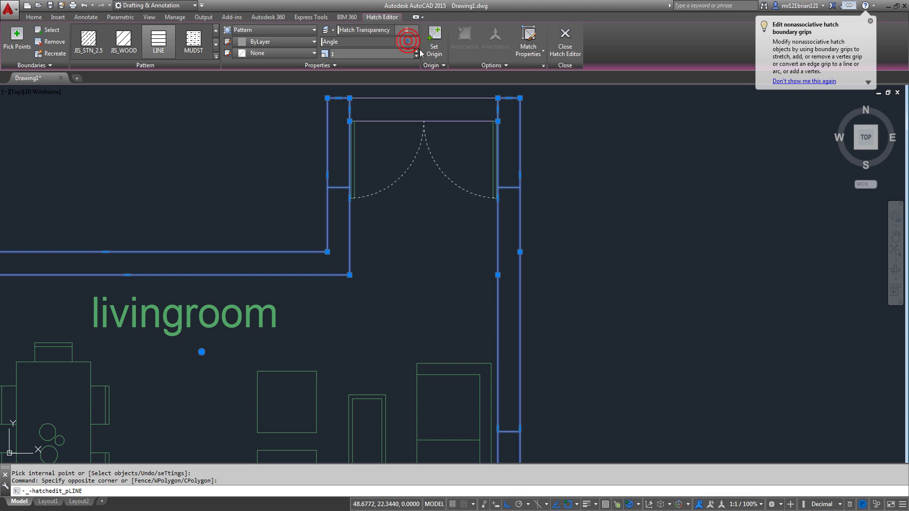
text(45)
key(Return)
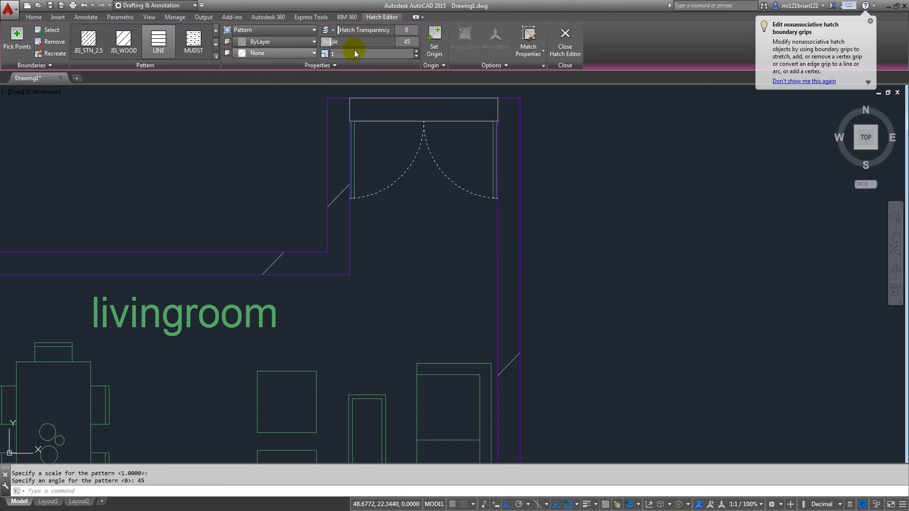
click(368, 54)
text(0.5)
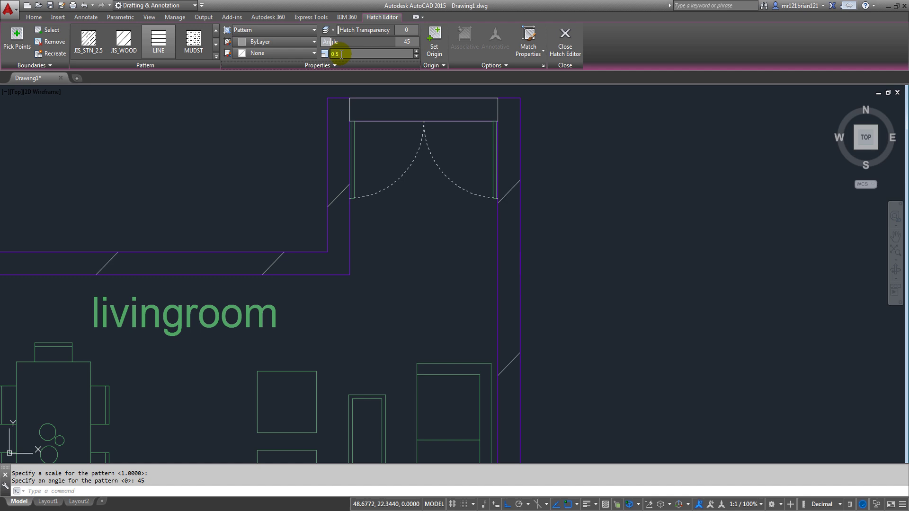
Reduce the wall hatch's scale to 0.1 and finally to 0.05, and finish editing the hatch
drag(341, 54, 286, 43)
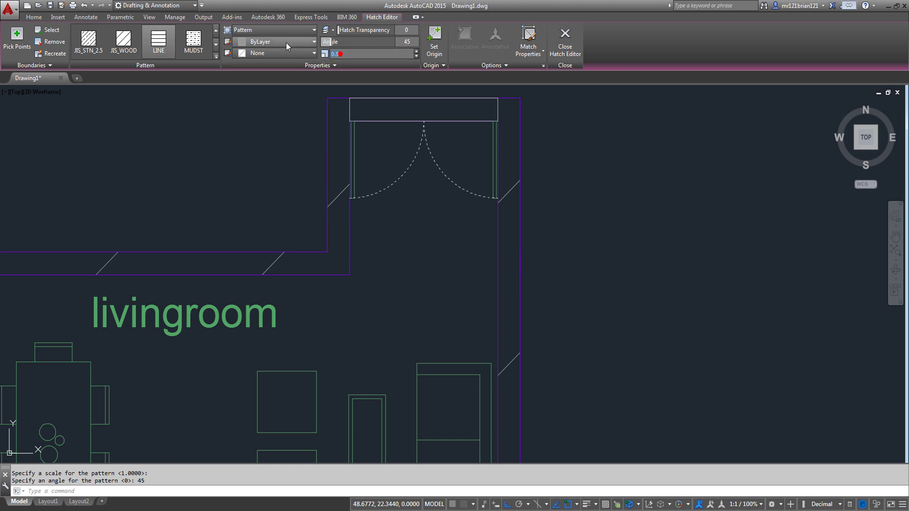
text(.1)
key(Return)
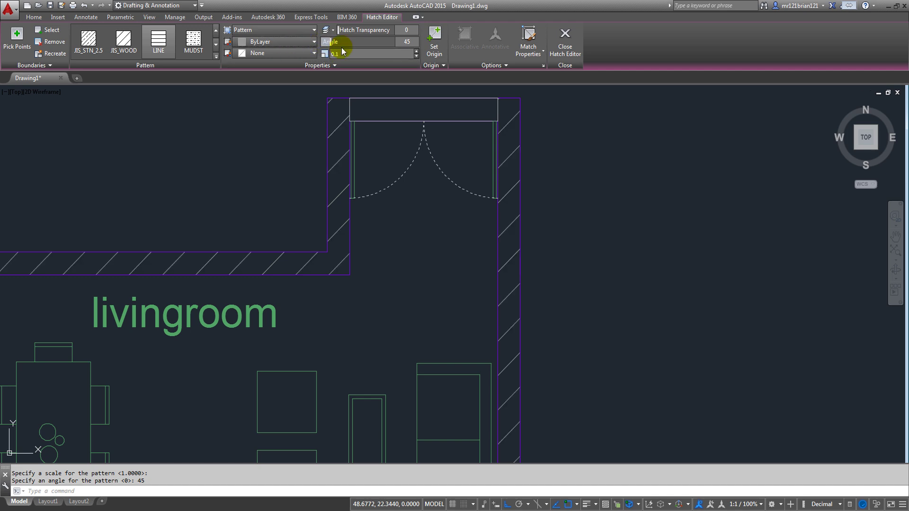
click(351, 54)
scroll(444, 85, down, 5)
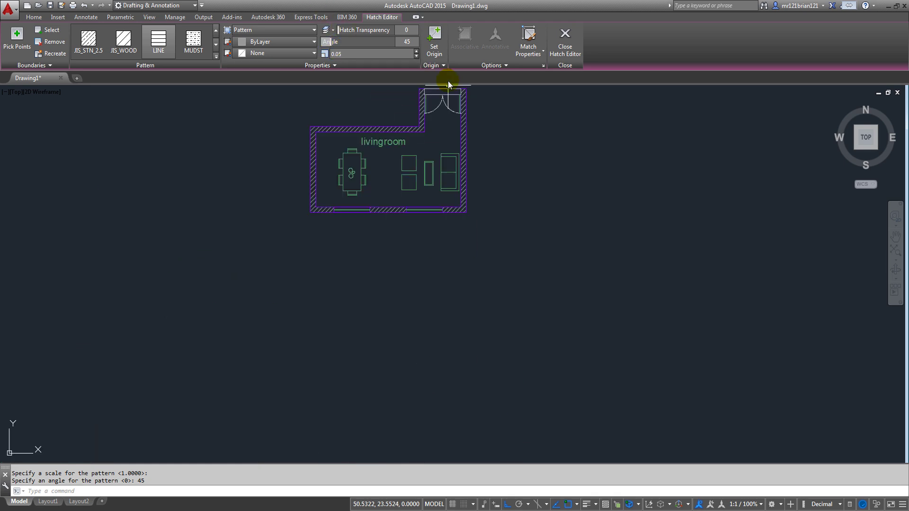
scroll(416, 156, up, 4)
key(Escape)
key(Escape)
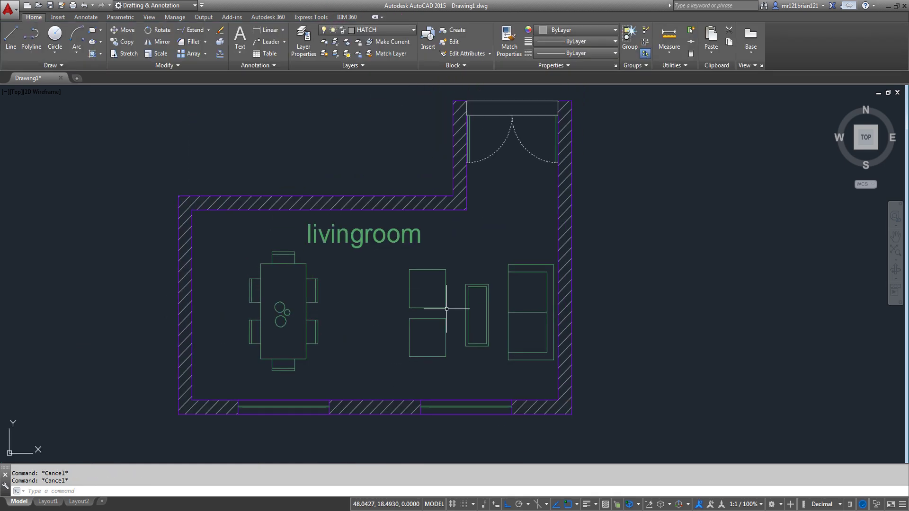
Change the pattern of the wall hatch around the living room to SOLID
click(429, 208)
click(406, 203)
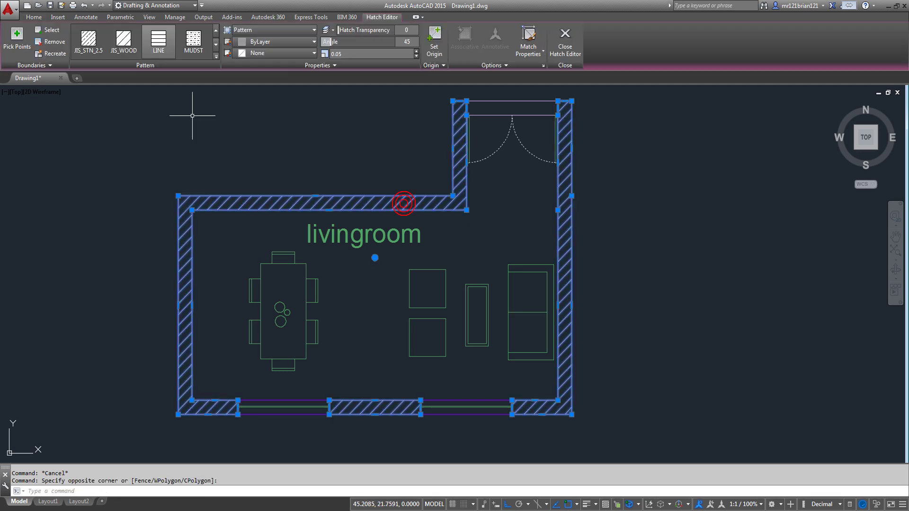
click(215, 56)
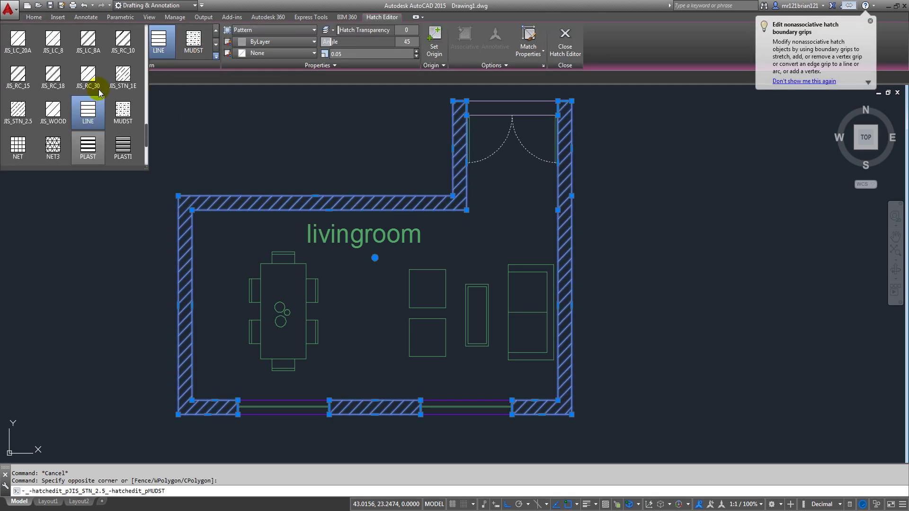
scroll(98, 89, up, 2)
click(18, 41)
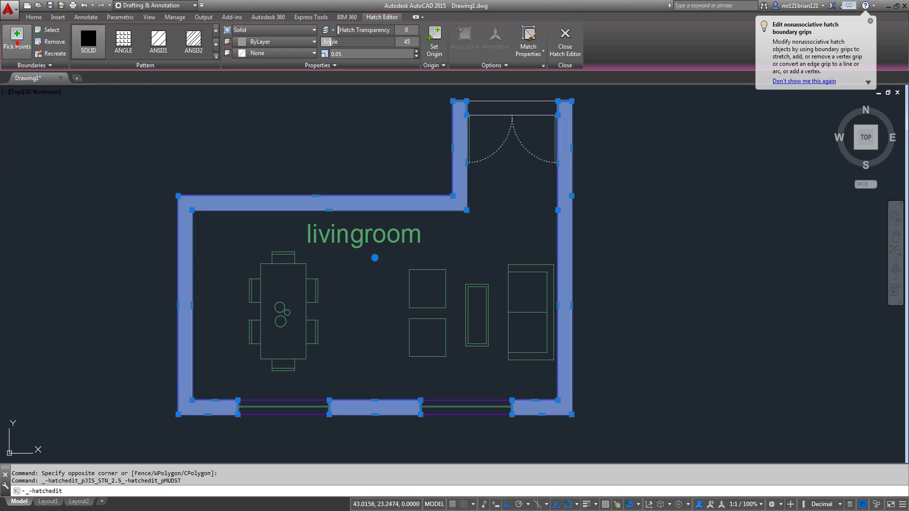
key(Escape)
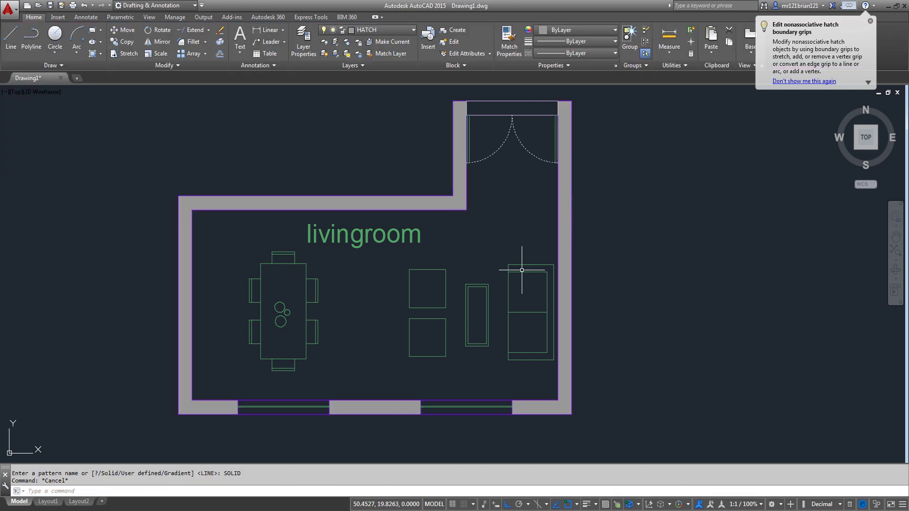
Make FLOOR the current layer
mouse_move(523, 259)
middle_down()
mouse_move(508, 215)
mouse_move(478, 258)
middle_up()
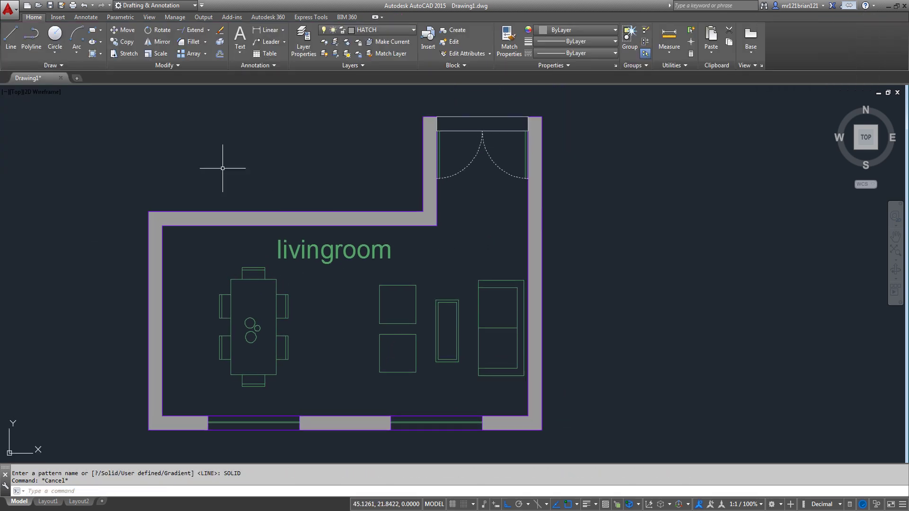
click(383, 29)
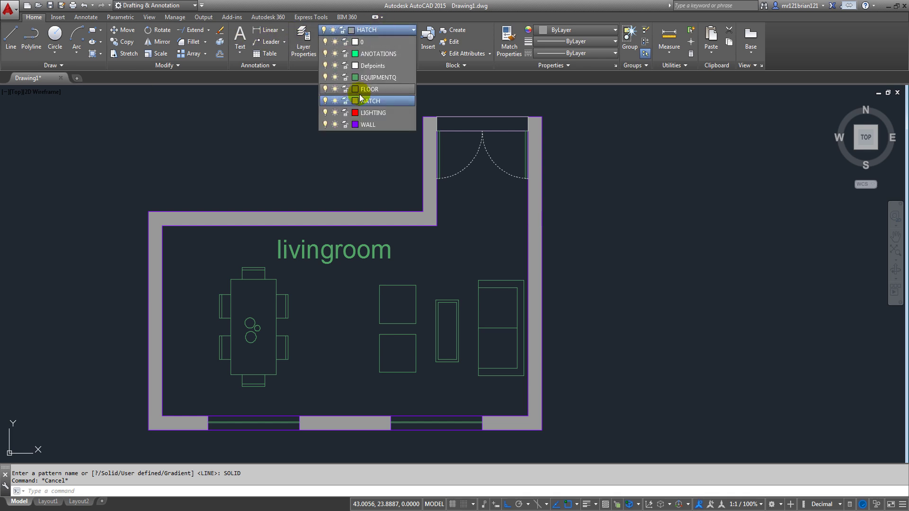
click(389, 91)
middle_drag(374, 202, 361, 179)
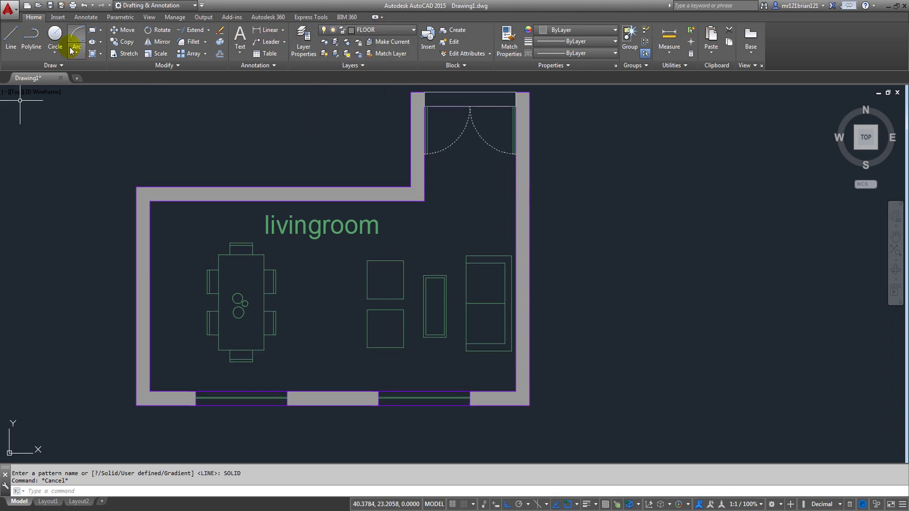
Move the "livingroom" label straight up out of the room, above the upper wall
click(301, 222)
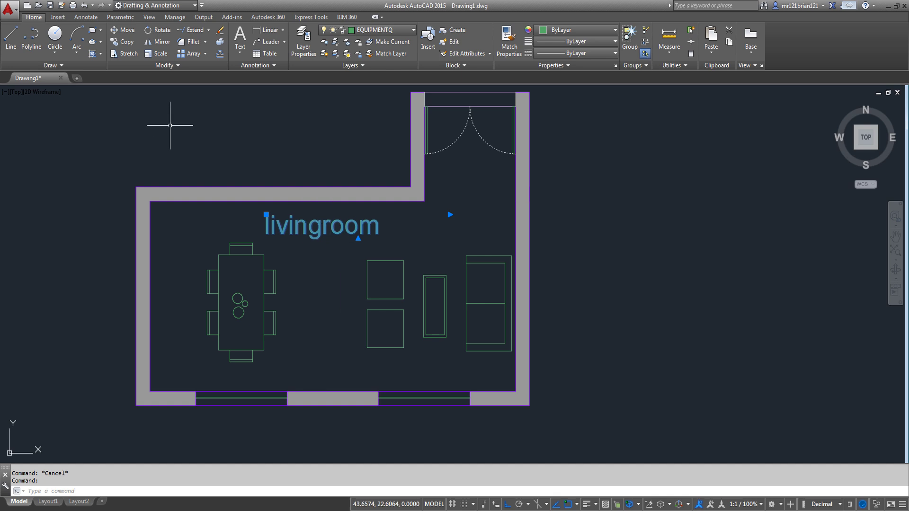
click(126, 31)
click(318, 294)
click(317, 210)
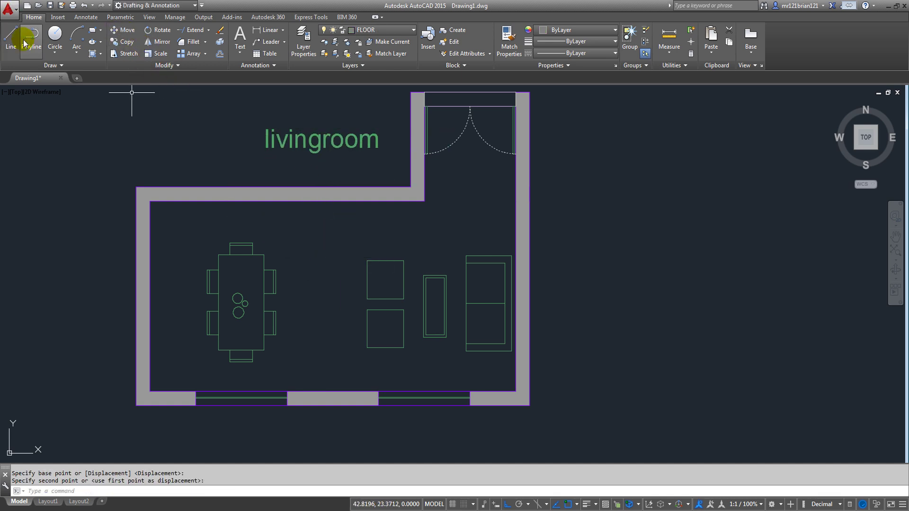
Hatch the living room floor and the door swing area at the entrance with the NET pattern
click(92, 54)
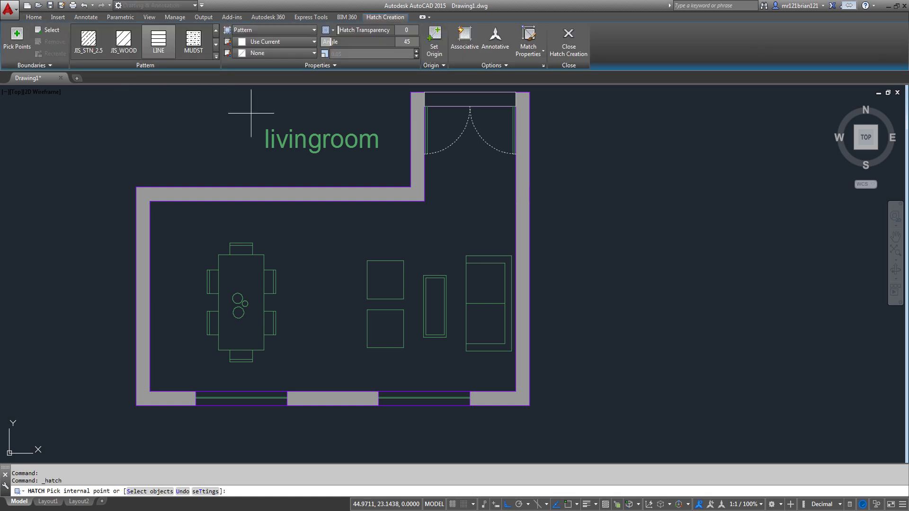
click(216, 58)
scroll(59, 112, down, 1)
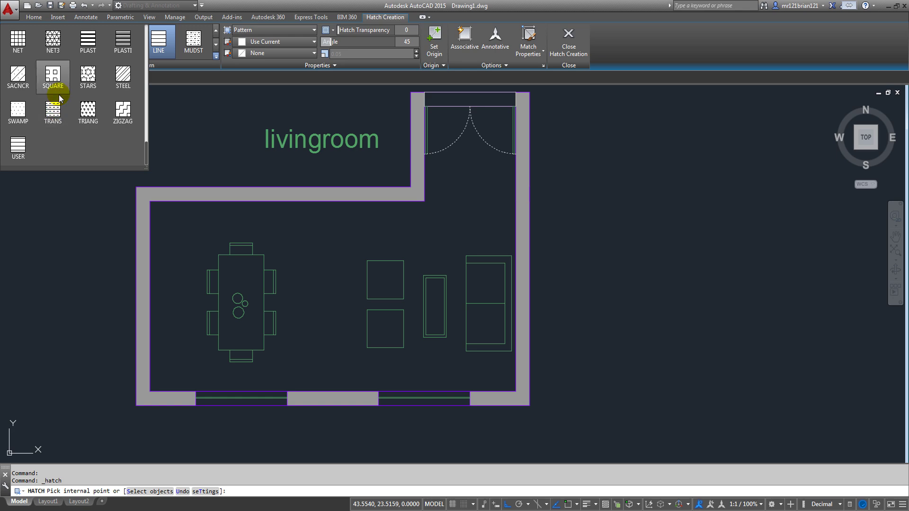
scroll(59, 98, up, 10)
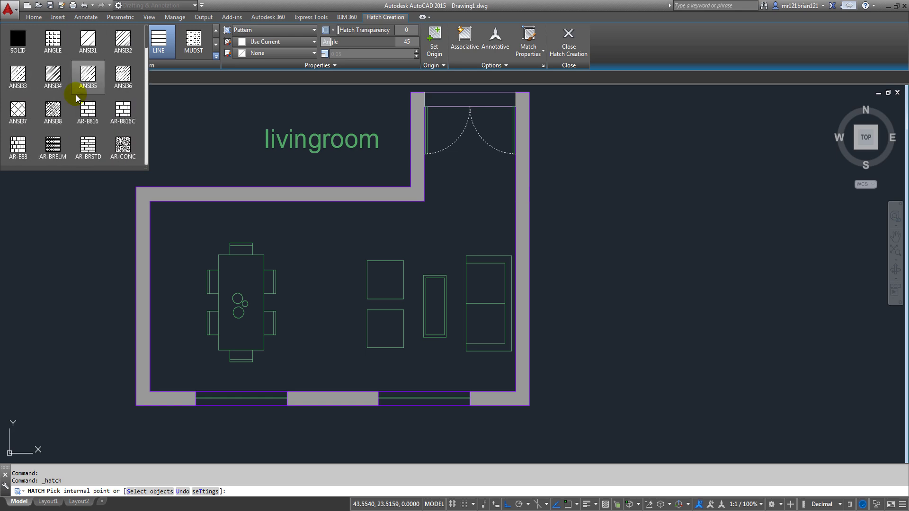
scroll(76, 98, down, 10)
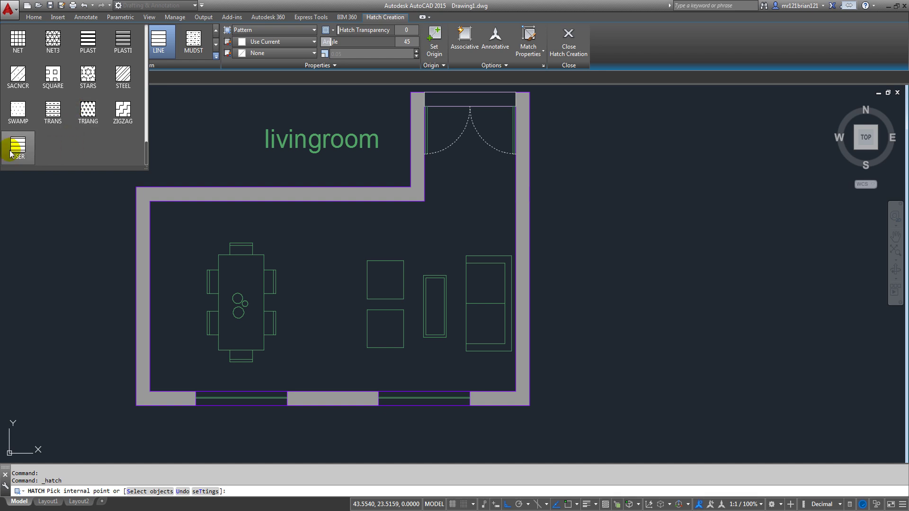
click(19, 41)
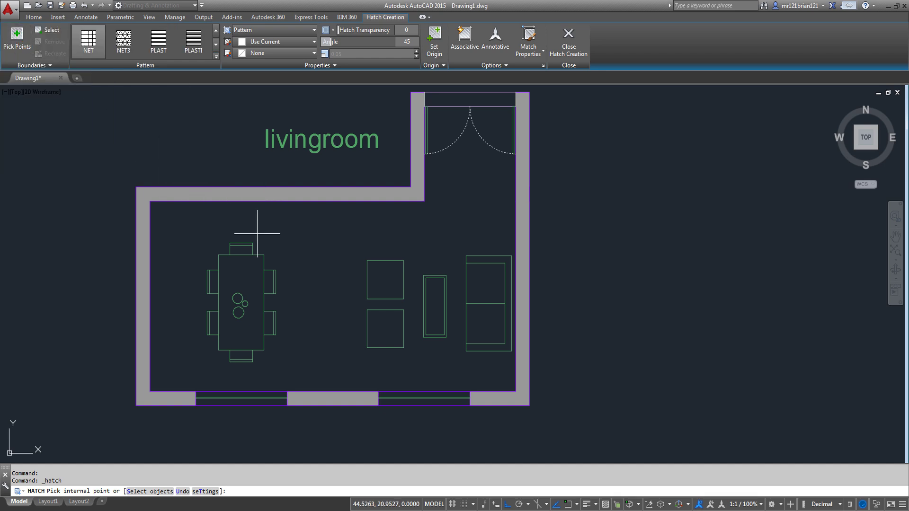
click(289, 240)
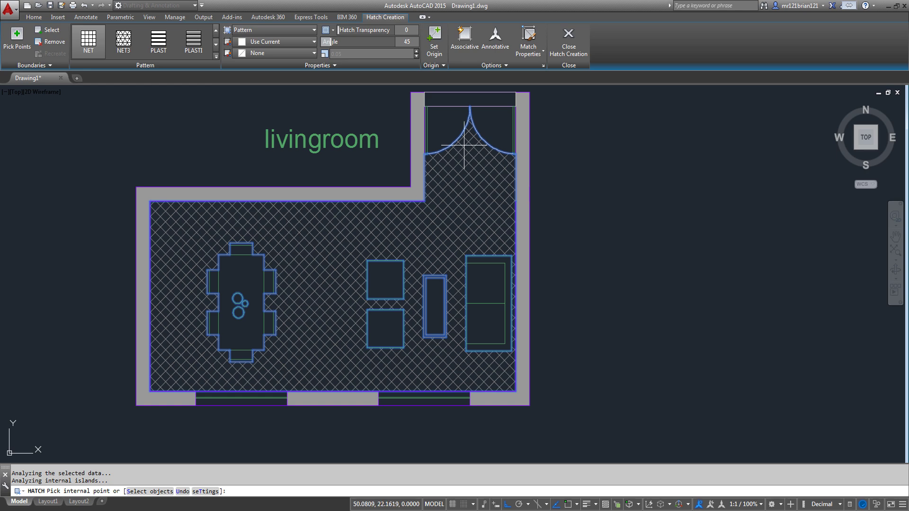
click(493, 125)
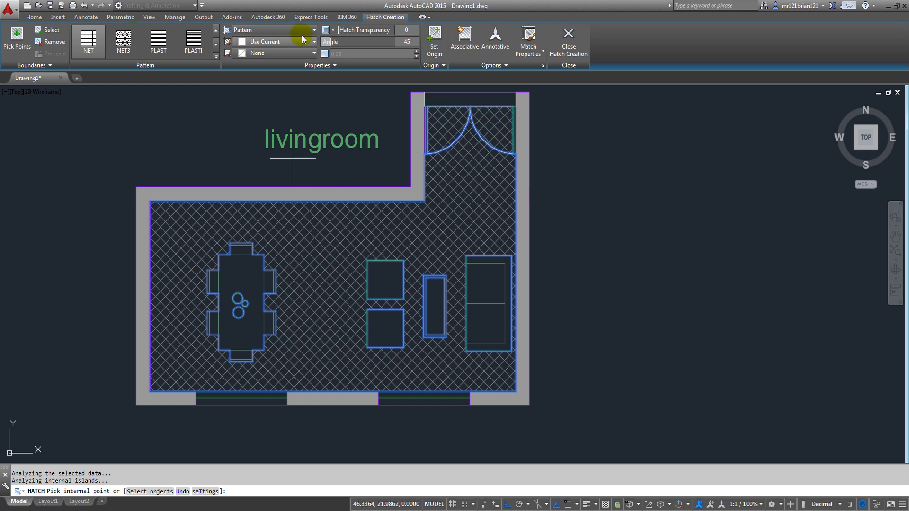
Set the floor hatch's angle to 0 and its scale to 0.2, and finish the hatch
drag(410, 42, 408, 39)
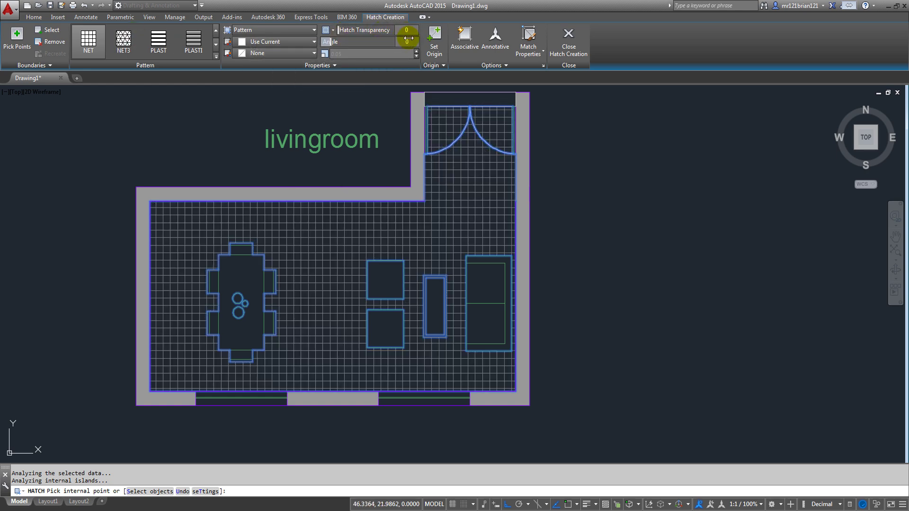
click(371, 53)
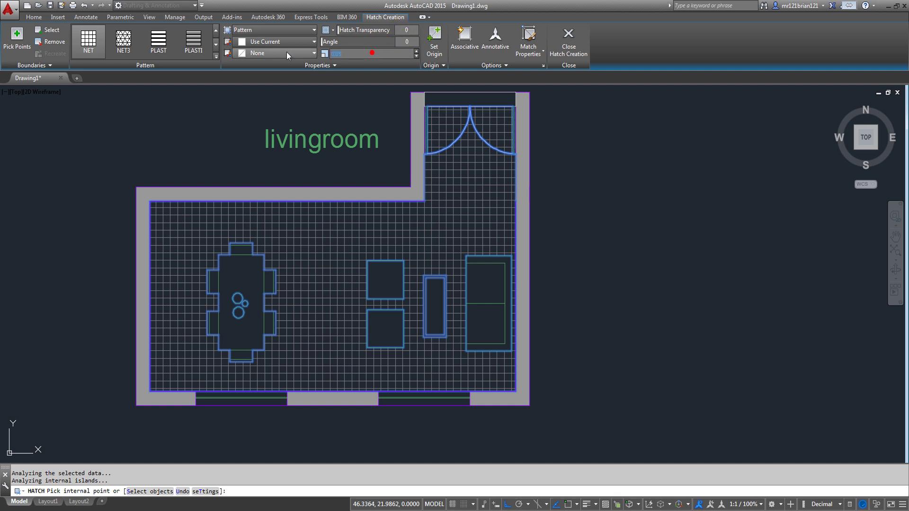
text(1)
key(Return)
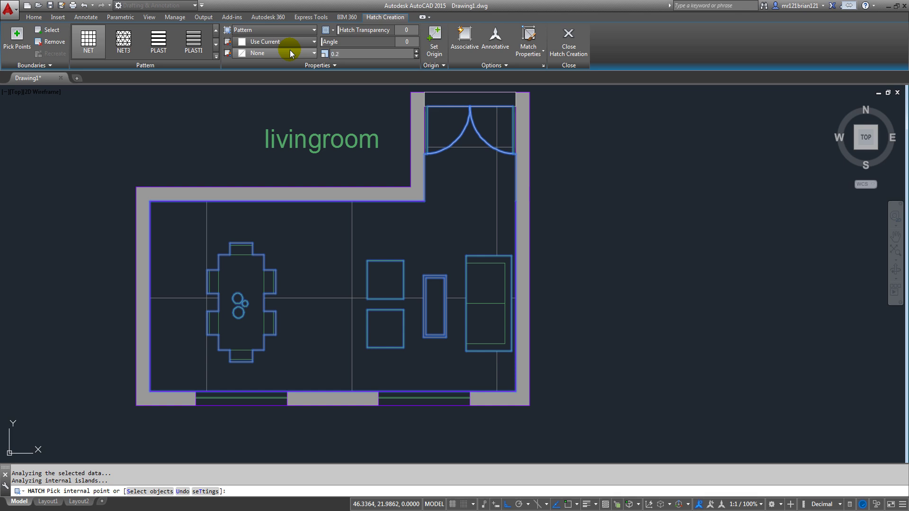
text(0.2)
key(Return)
key(Escape)
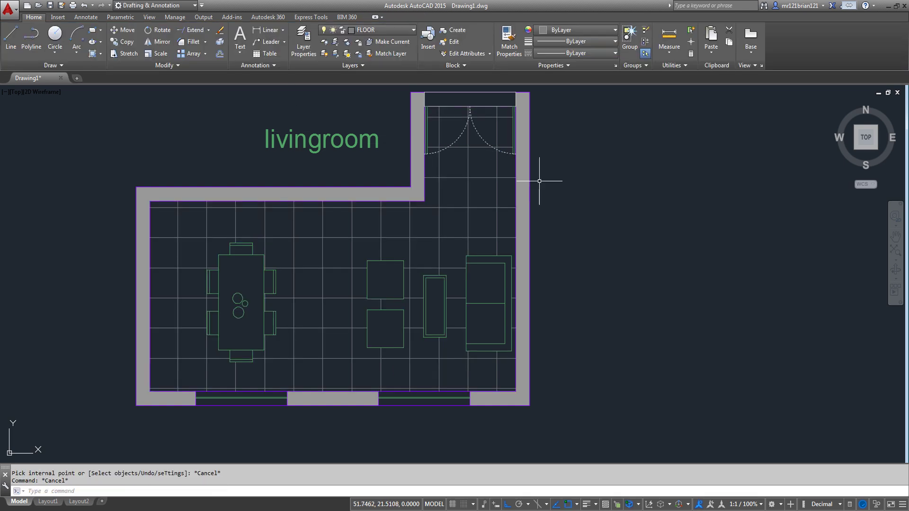
Make HATCH the current layer
scroll(542, 179, down, 2)
middle_drag(542, 179, 468, 187)
scroll(352, 198, up, 2)
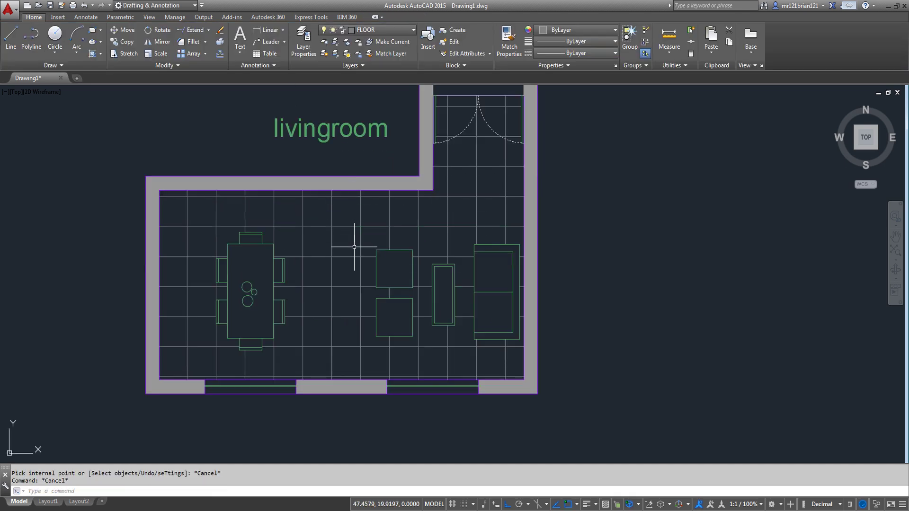
click(384, 30)
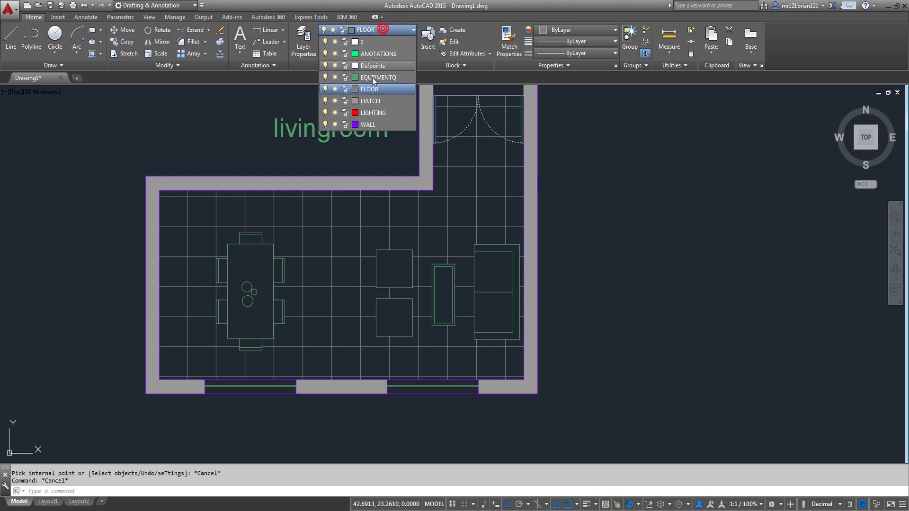
click(367, 103)
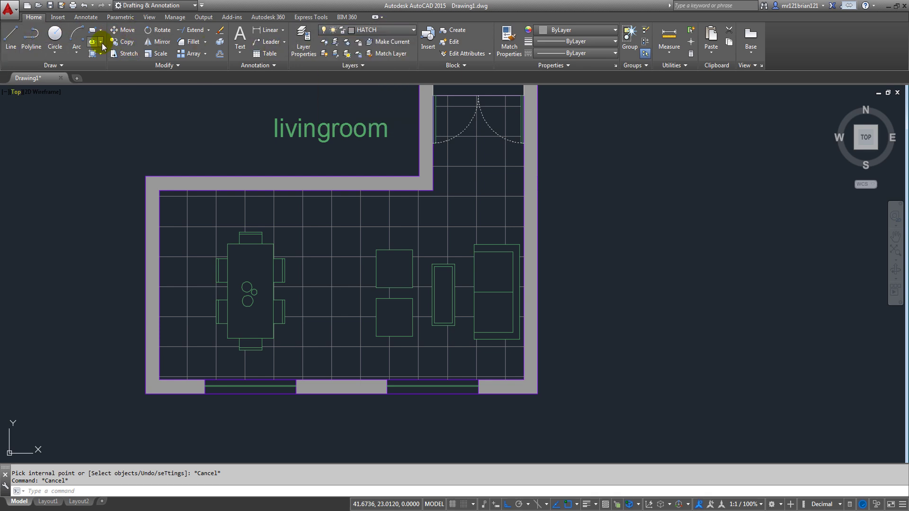
Start a new hatch and pick the coffee table's frame and the dining table's top as its areas
click(93, 54)
scroll(473, 307, up, 2)
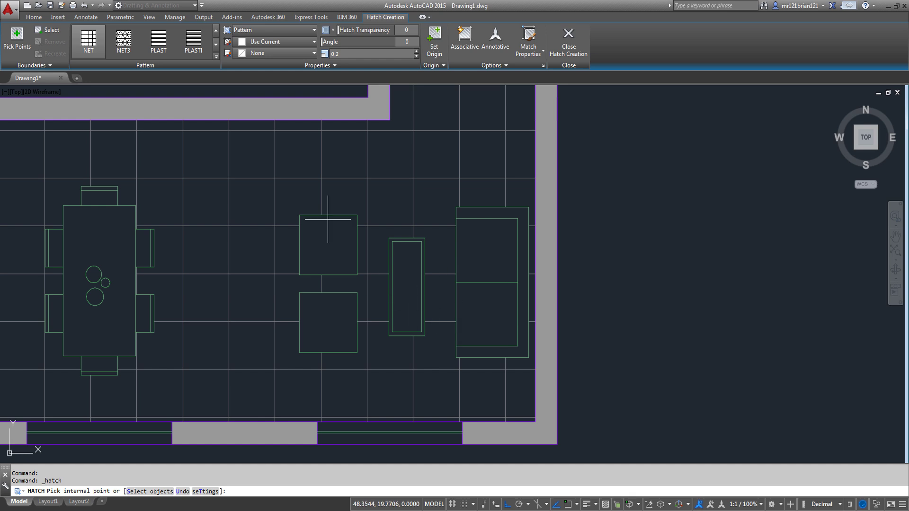
scroll(384, 225, up, 3)
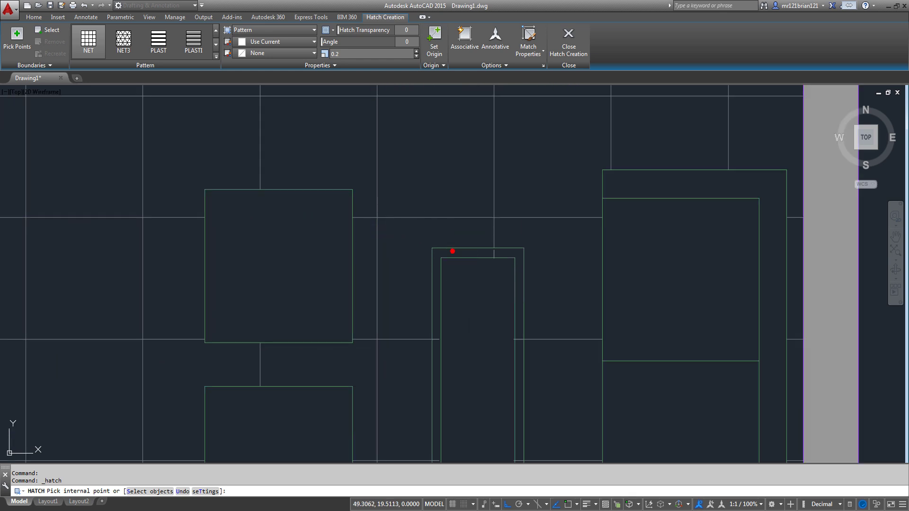
click(452, 251)
scroll(371, 137, down, 2)
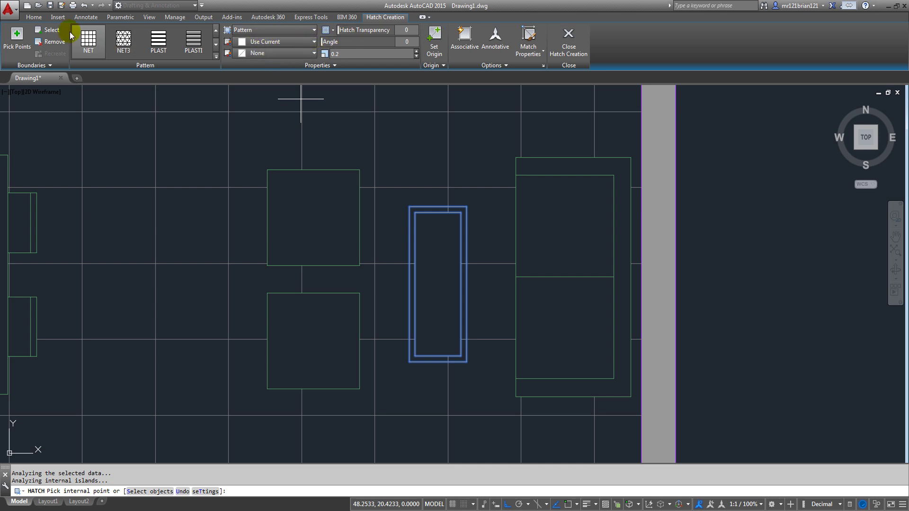
scroll(220, 104, down, 5)
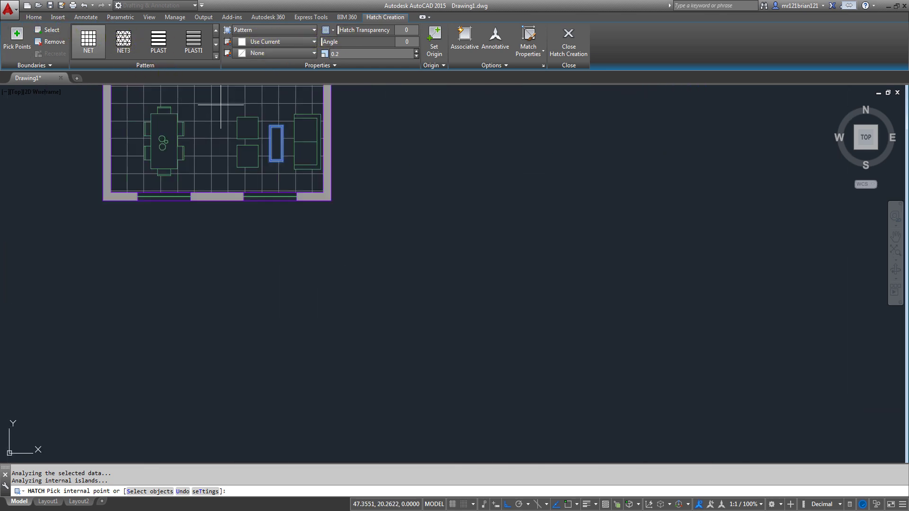
scroll(221, 105, up, 6)
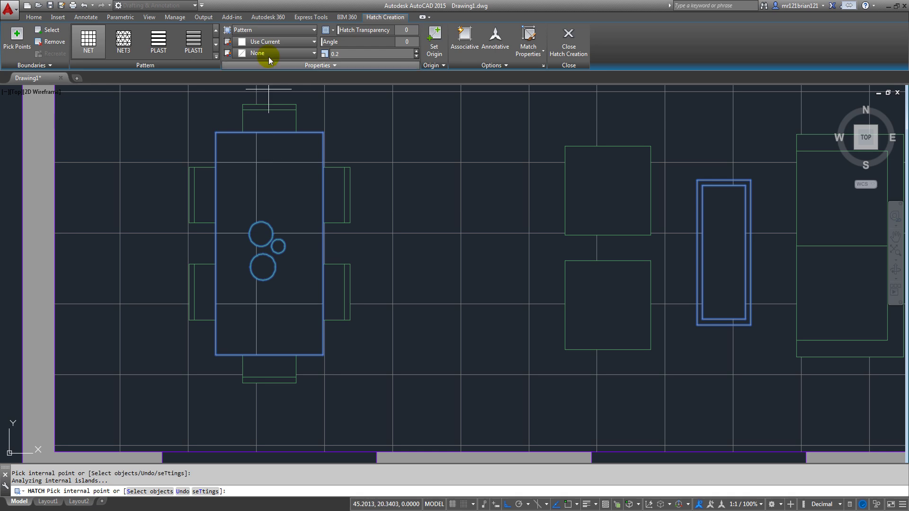
Choose the SOLID pattern for the hatch on the dining table and the coffee table frame
click(216, 57)
scroll(71, 71, up, 5)
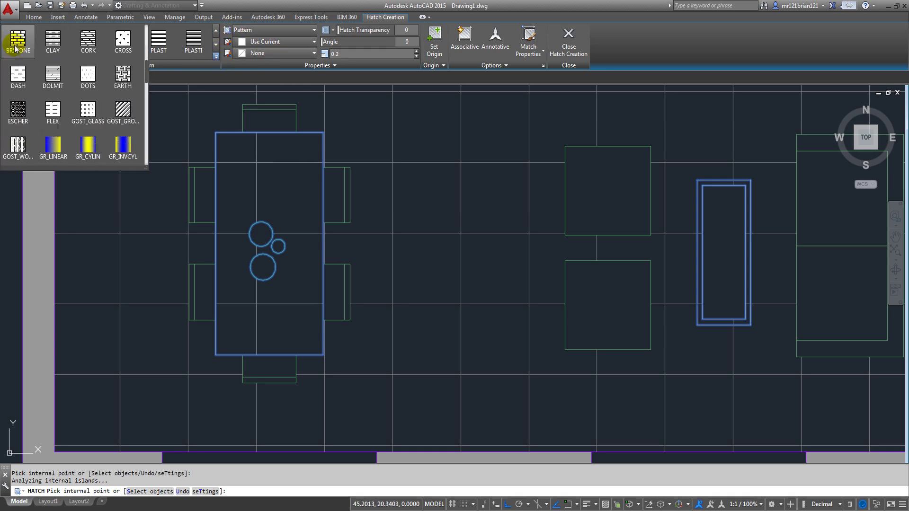
click(16, 40)
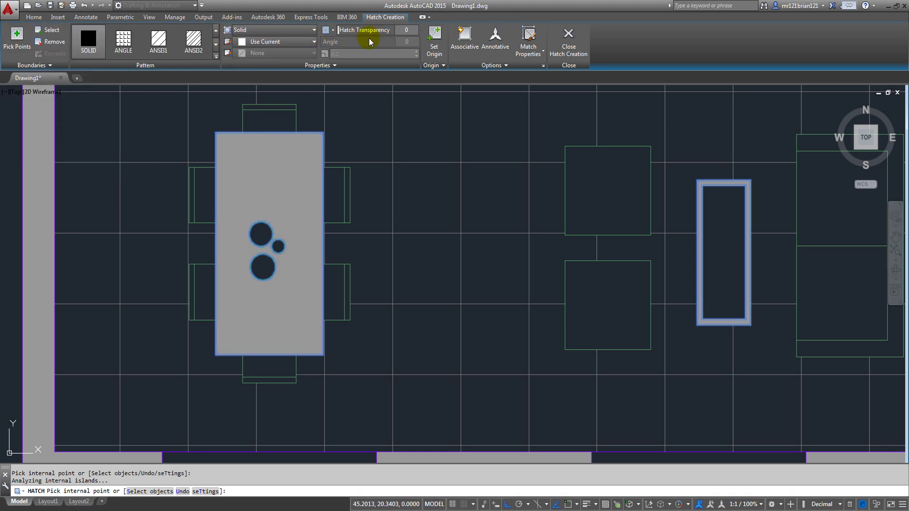
click(31, 18)
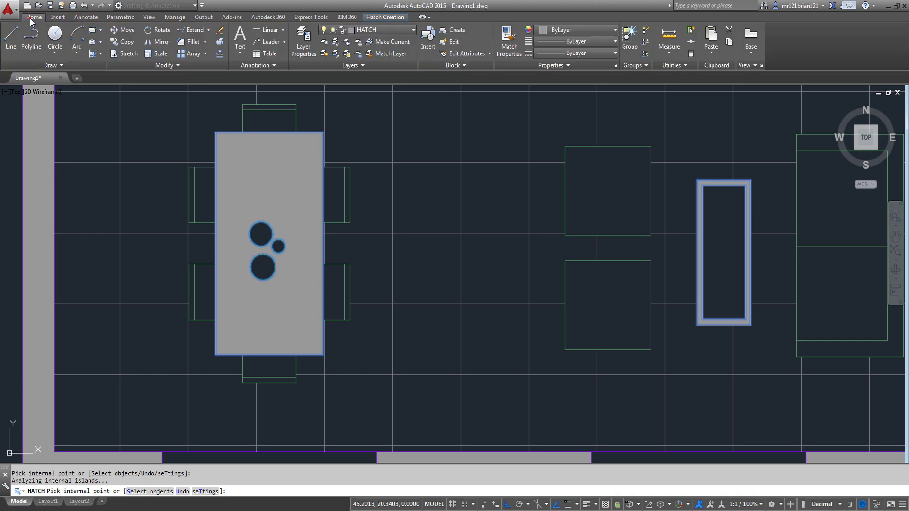
Set the colour of the dining table and coffee table frame hatch to true colour 254,231,154 and finish the hatch
click(581, 30)
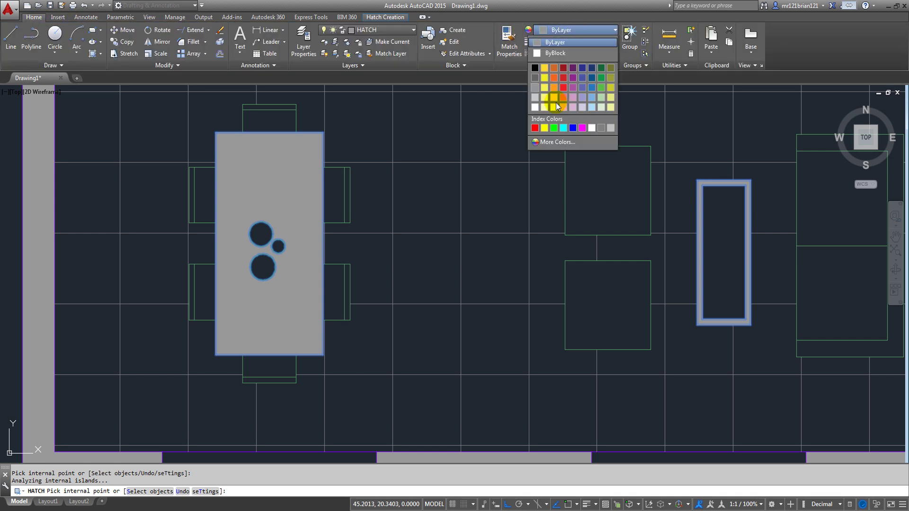
click(567, 141)
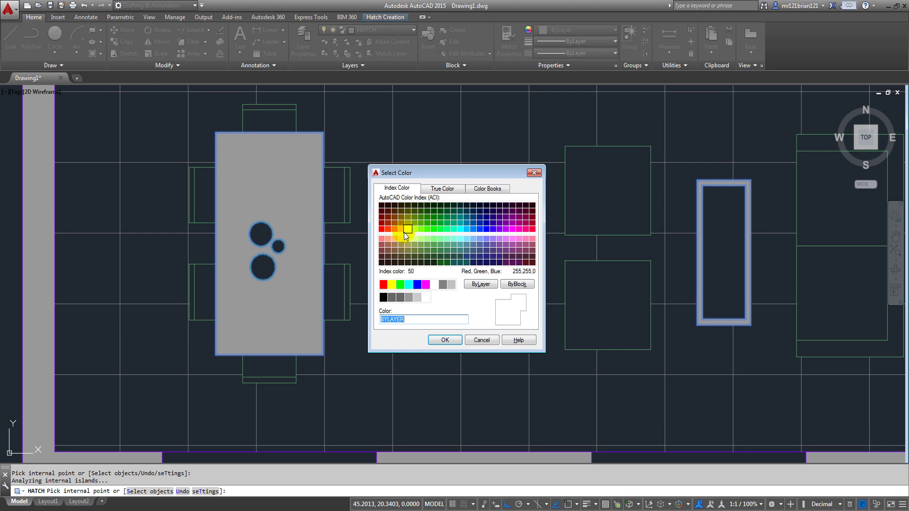
click(442, 189)
drag(387, 240, 390, 220)
click(477, 238)
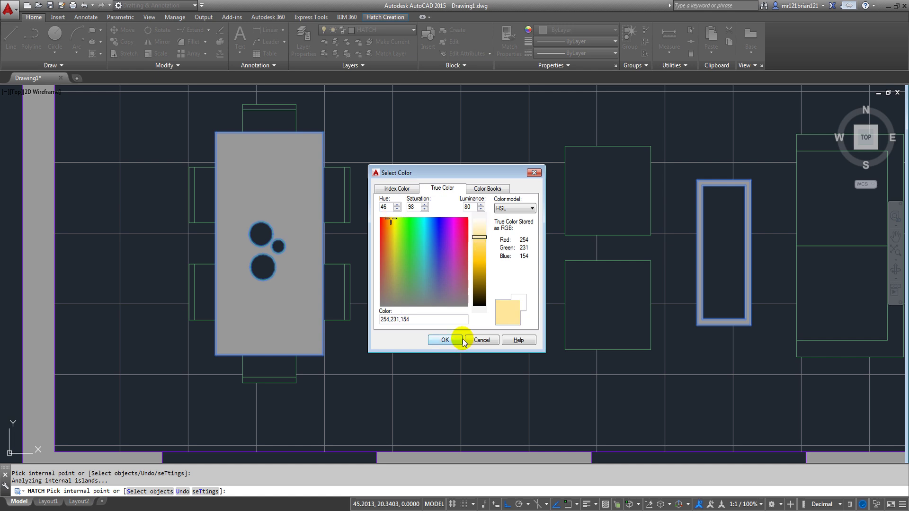
click(444, 340)
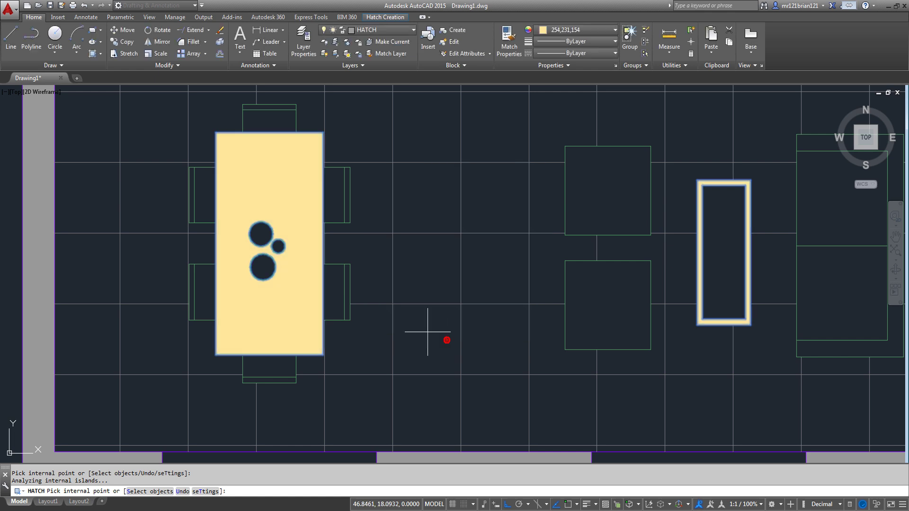
key(Escape)
key(Escape)
scroll(382, 284, down, 5)
scroll(353, 268, up, 2)
scroll(353, 268, up, 4)
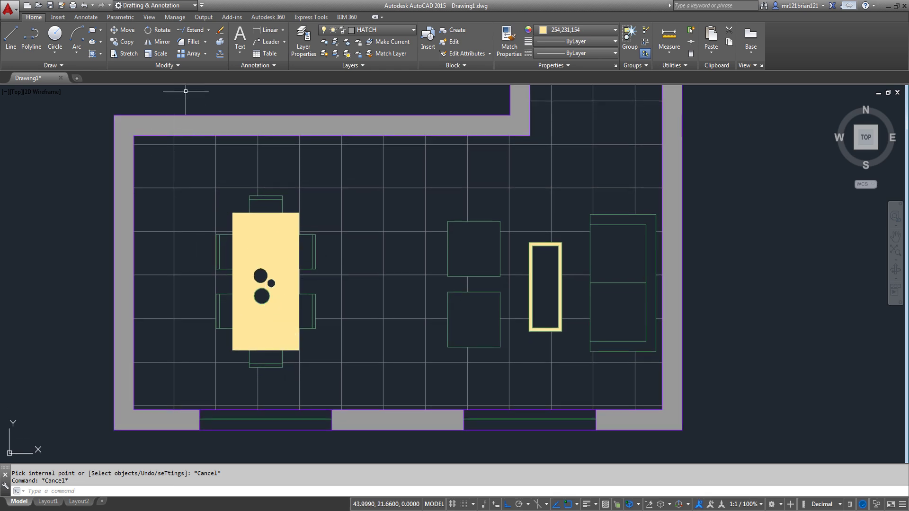
Fill the inner area of the coffee table with a solid hatch in the index colour Cyan
key(Return)
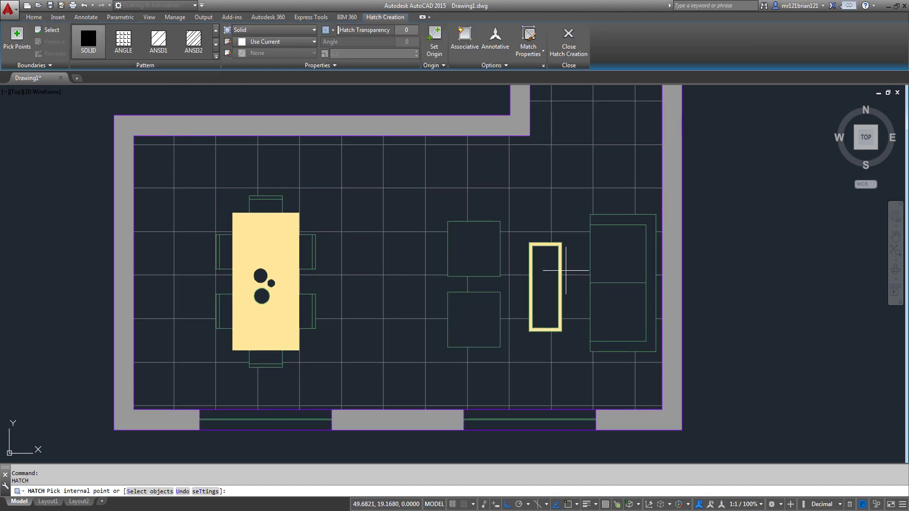
click(544, 288)
click(33, 18)
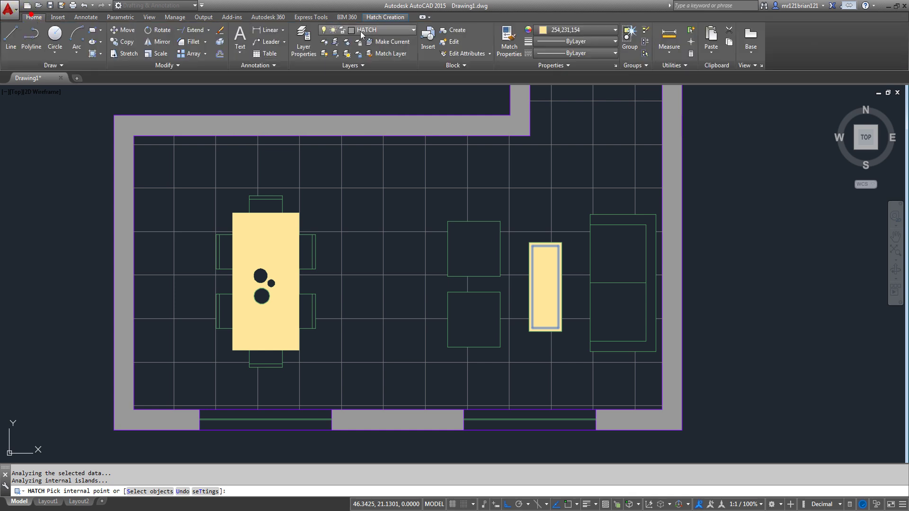
click(576, 28)
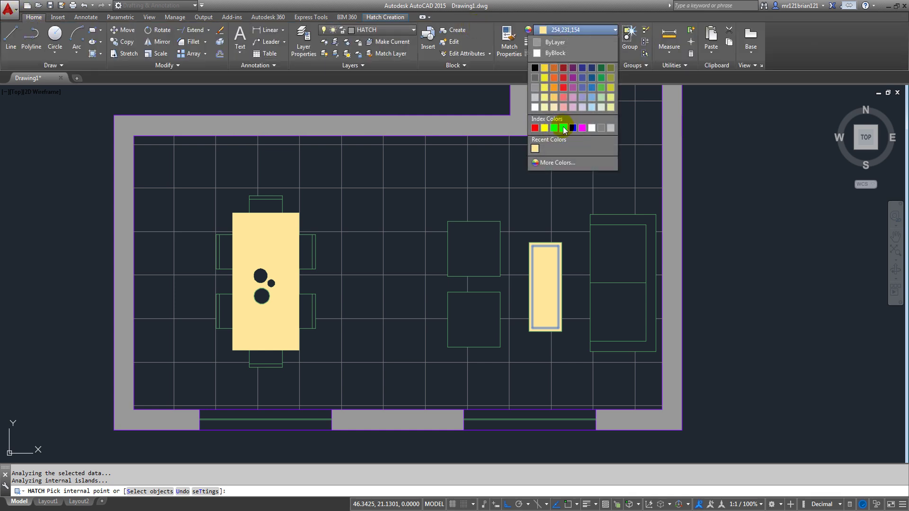
click(563, 128)
middle_drag(458, 208, 446, 207)
key(Escape)
scroll(445, 207, down, 2)
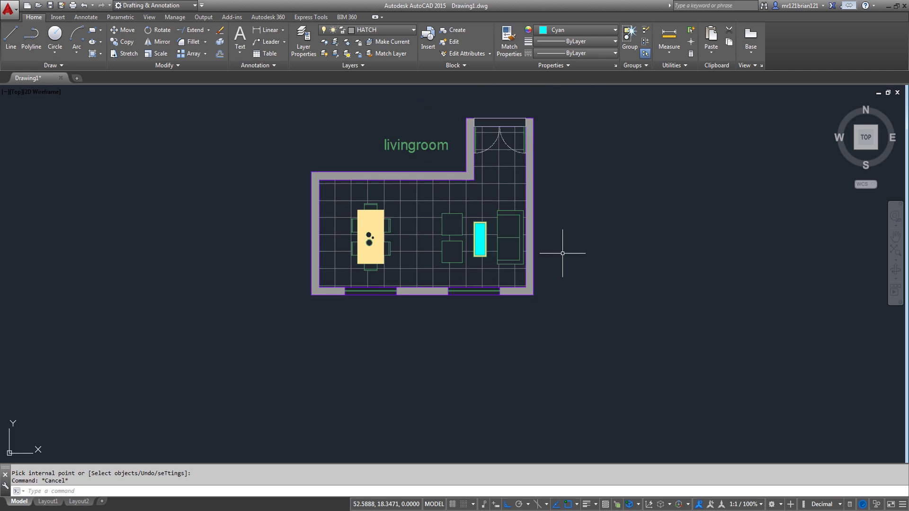
Add a vertical linear dimension over the full outer length of the east wall, placed outside the room
scroll(574, 245, up, 4)
scroll(400, 165, down, 4)
middle_drag(290, 105, 298, 139)
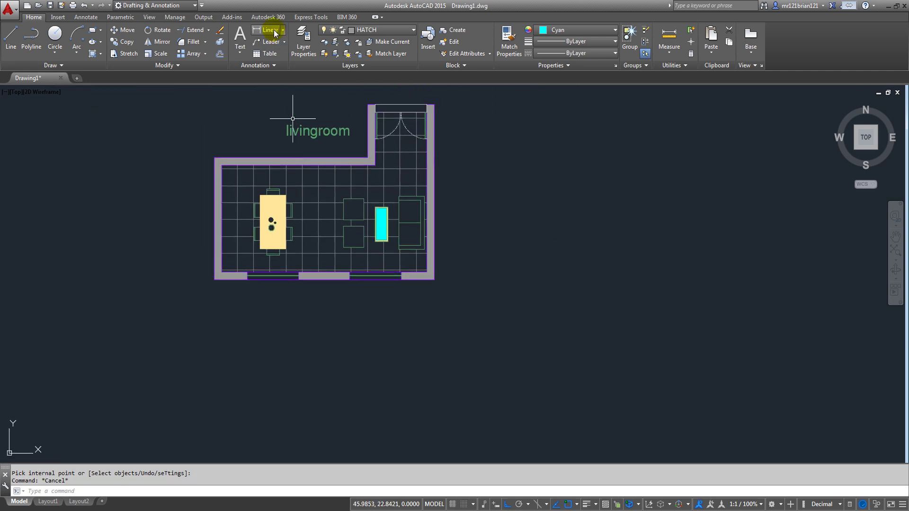
click(269, 30)
click(434, 104)
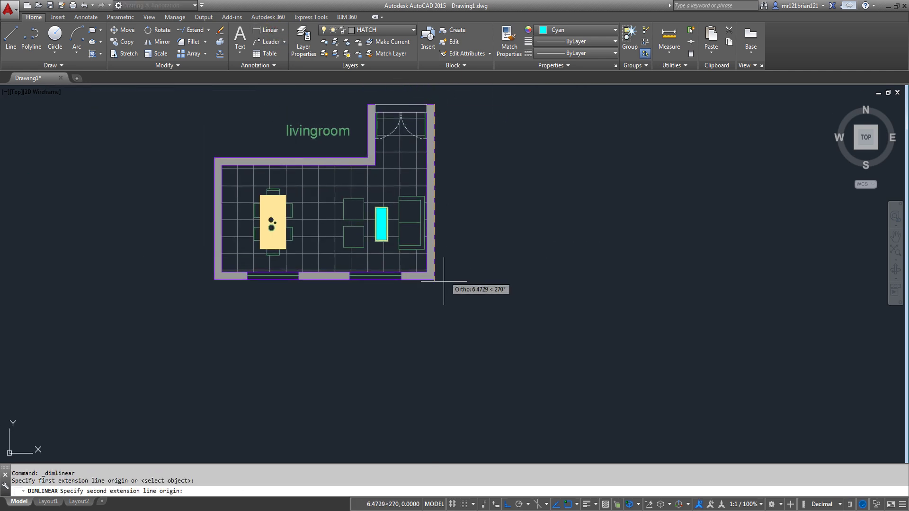
click(434, 280)
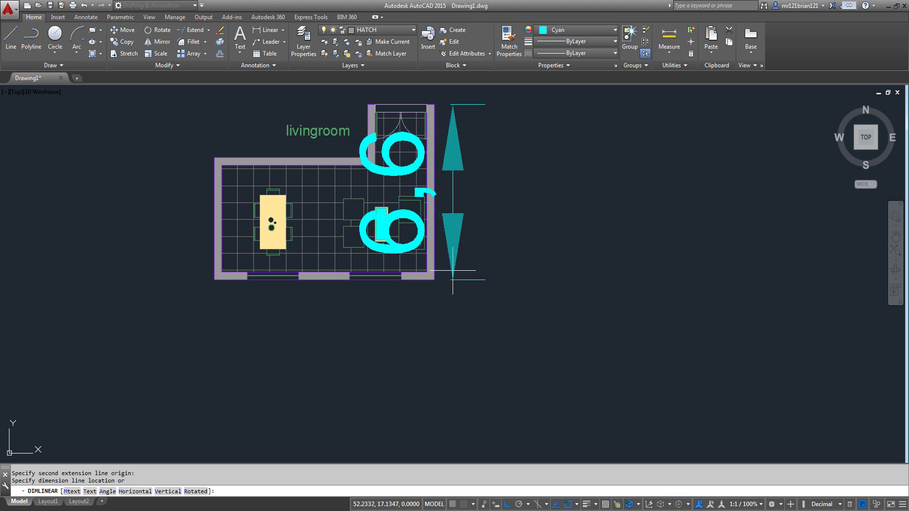
click(451, 271)
scroll(432, 260, up, 2)
Add a horizontal linear dimension between the outer corners of the south wall, placed below the room
key(Return)
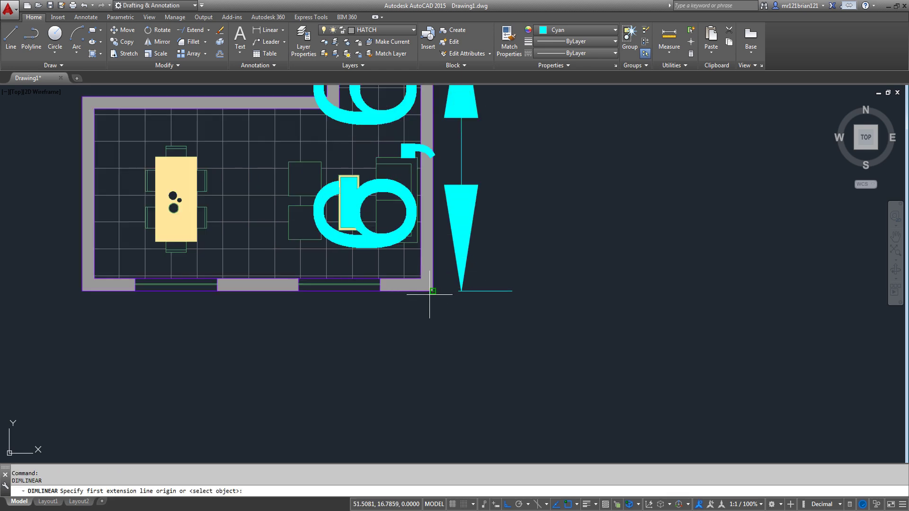
click(432, 291)
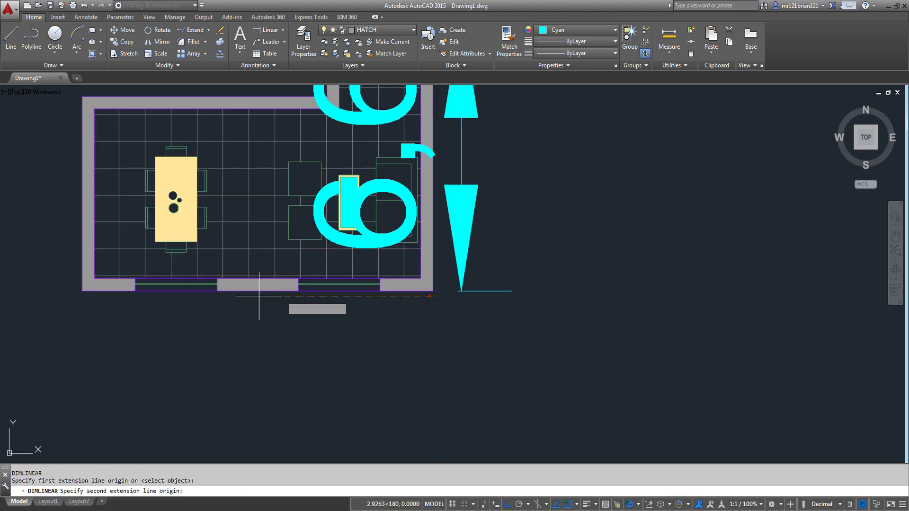
click(82, 291)
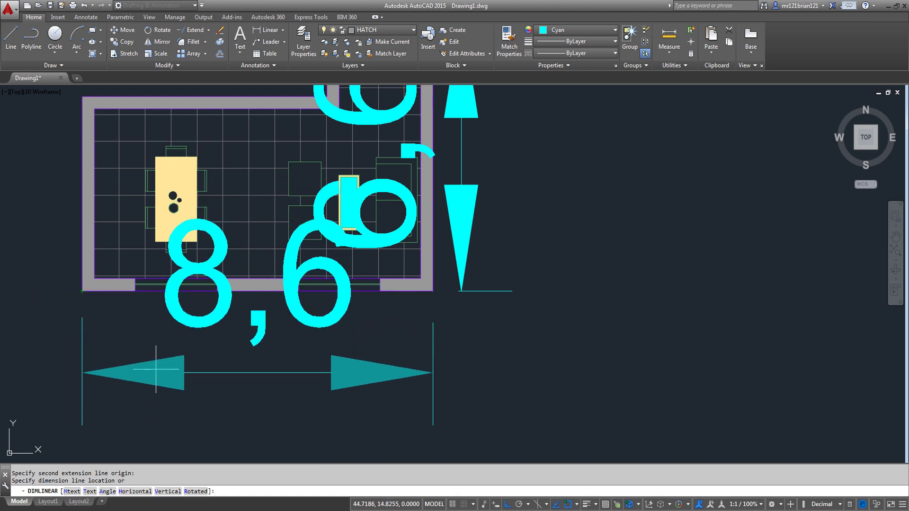
click(156, 356)
key(Return)
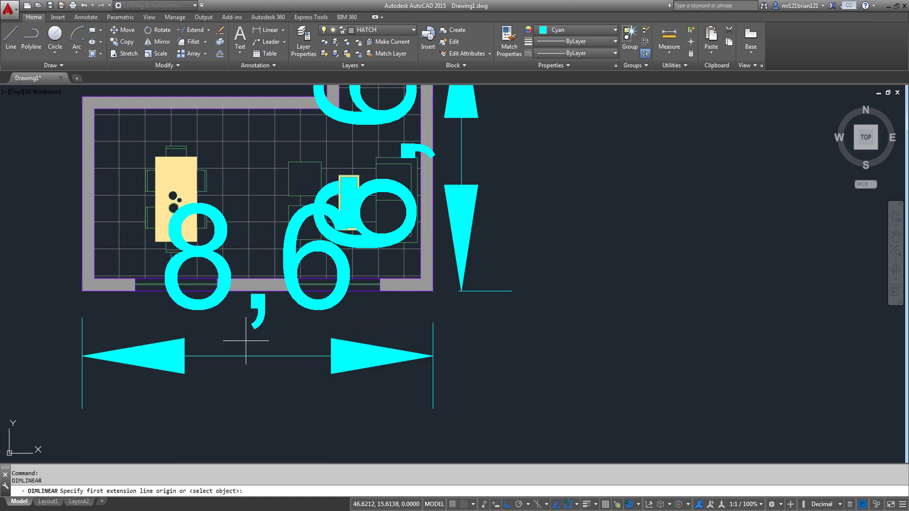
key(Escape)
Delete the two outer wall dimensions
click(537, 314)
click(495, 243)
key(Delete)
click(352, 386)
click(183, 310)
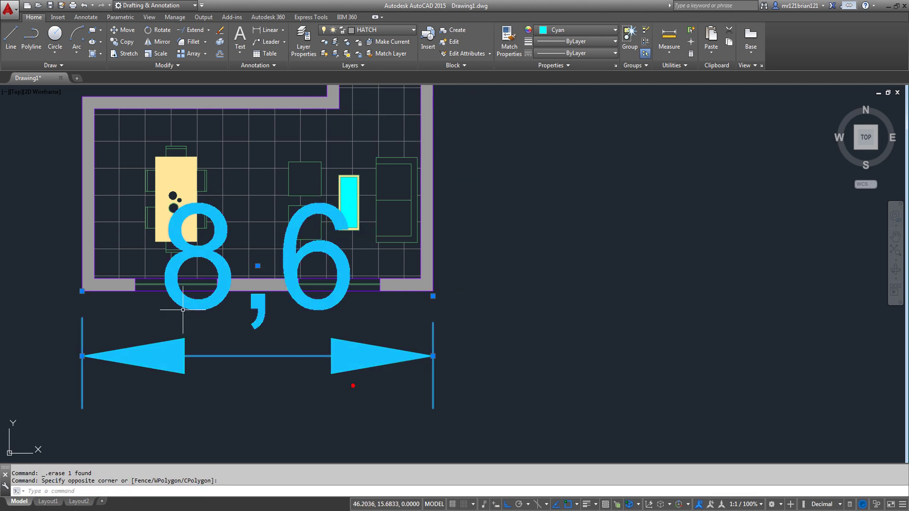
key(Delete)
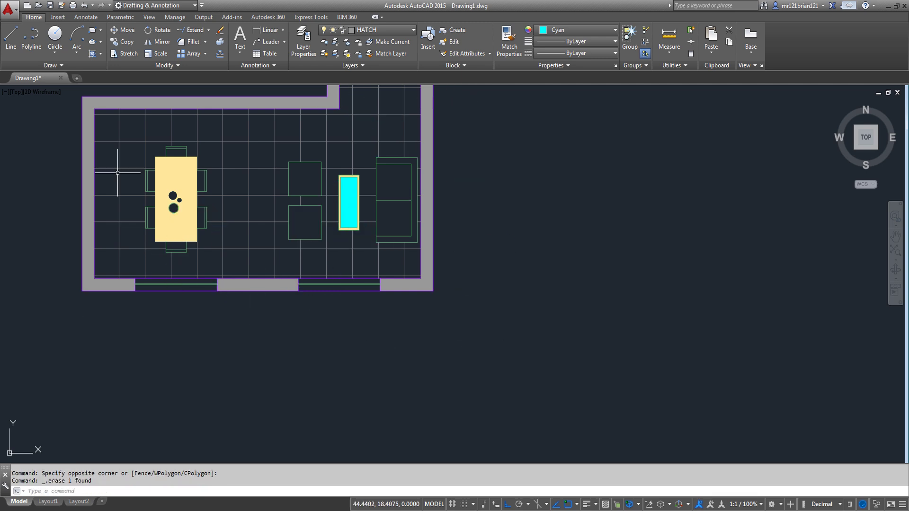
Add a linear dimension of the room's inner width between the inner corners of the south wall, placed inside the room
click(255, 31)
click(91, 277)
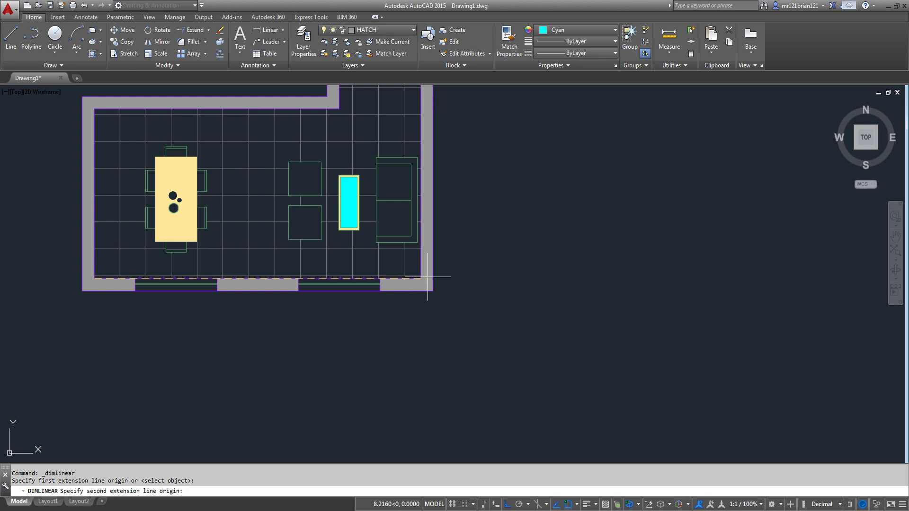
click(420, 279)
scroll(349, 266, up, 4)
click(348, 265)
Add a vertical linear dimension from the inner southeast corner to the entrance recess corner, placed between the west wall and dining table
key(space)
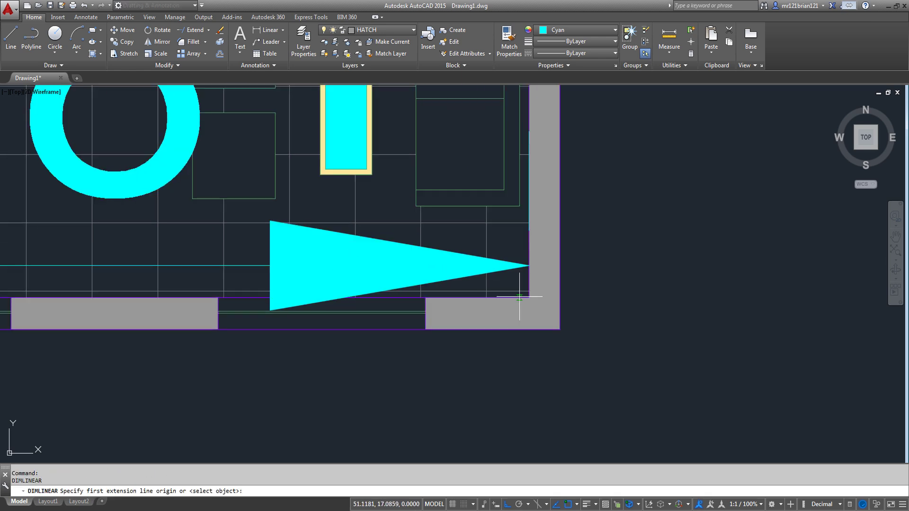
click(530, 297)
scroll(528, 317, down, 4)
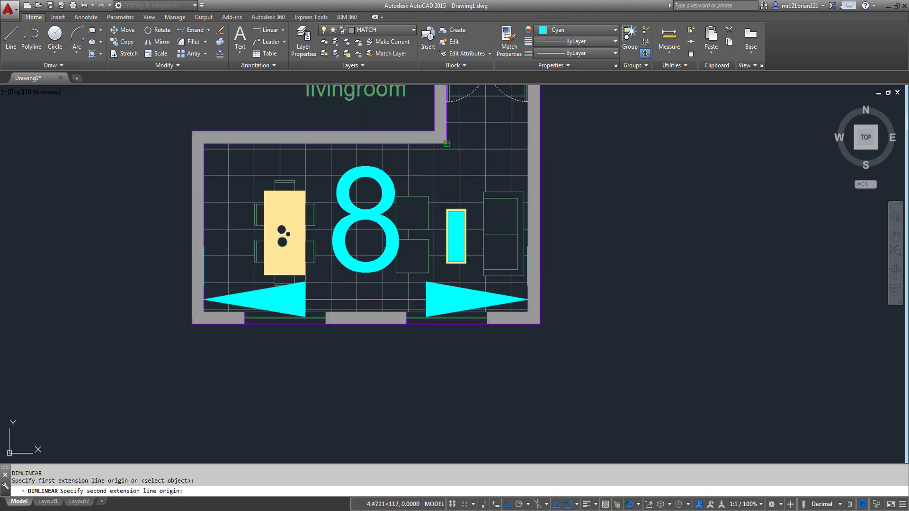
click(447, 144)
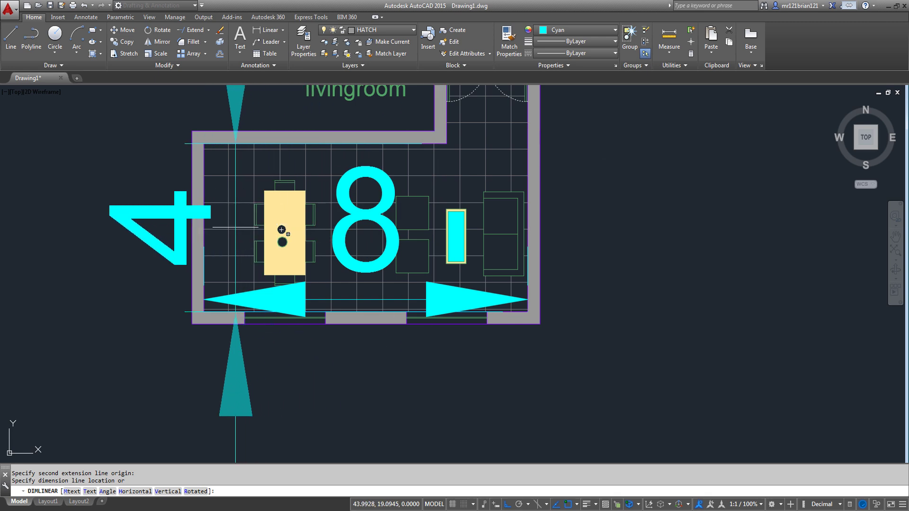
click(235, 228)
scroll(236, 220, down, 5)
scroll(242, 218, up, 5)
key(Escape)
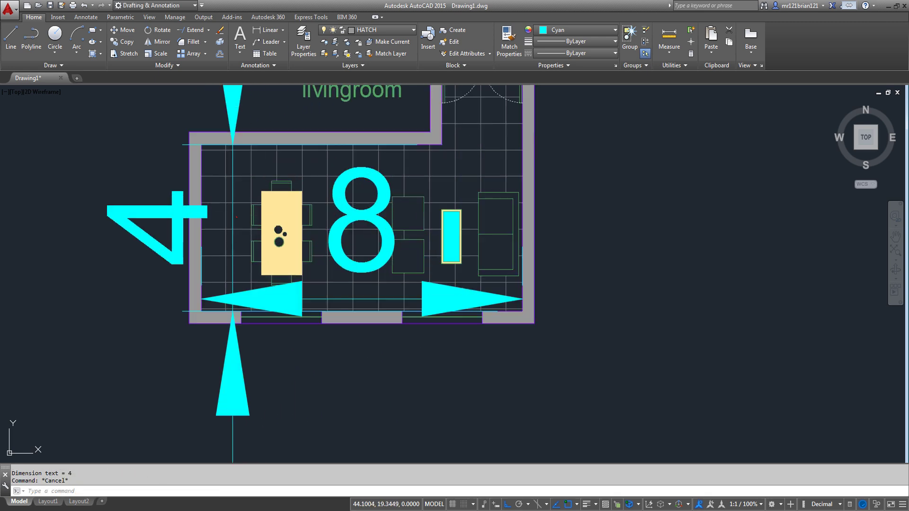
Move both inner room dimensions to the ANOTATIONS layer and set their colour to ByLayer
click(235, 226)
scroll(232, 223, up, 2)
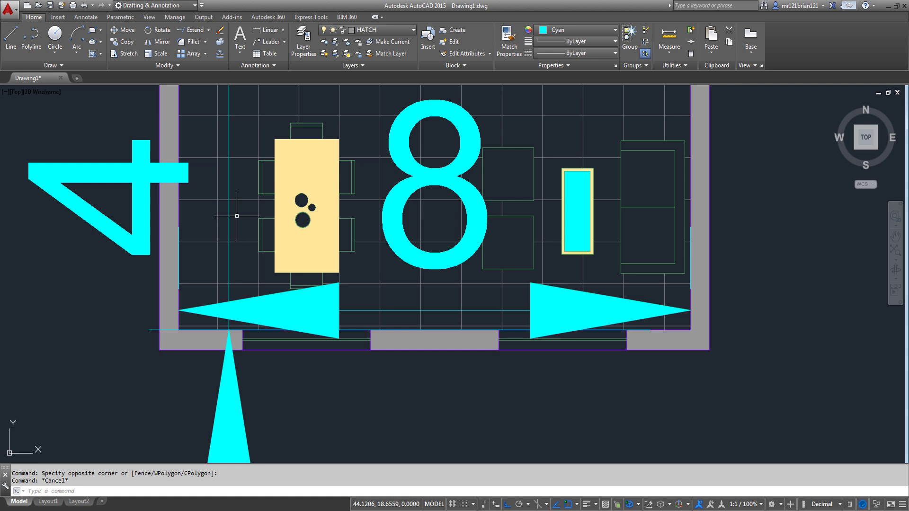
click(229, 166)
click(237, 307)
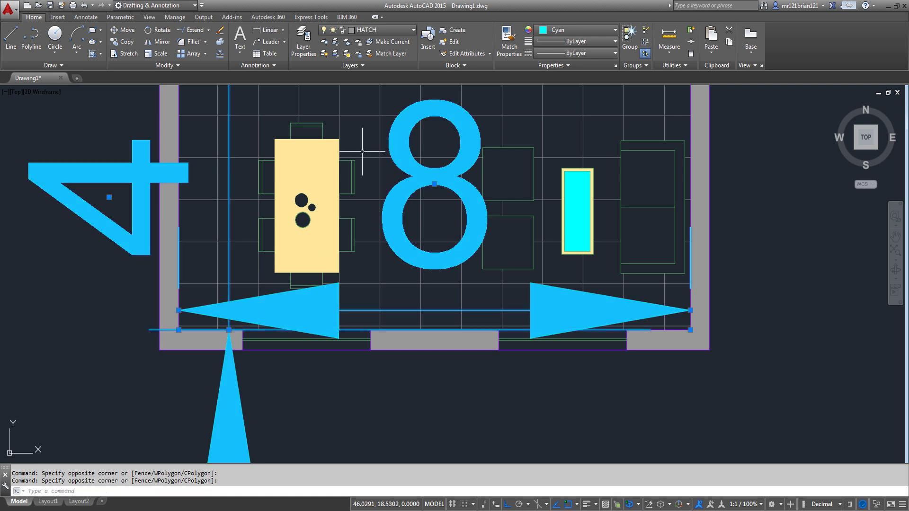
click(383, 28)
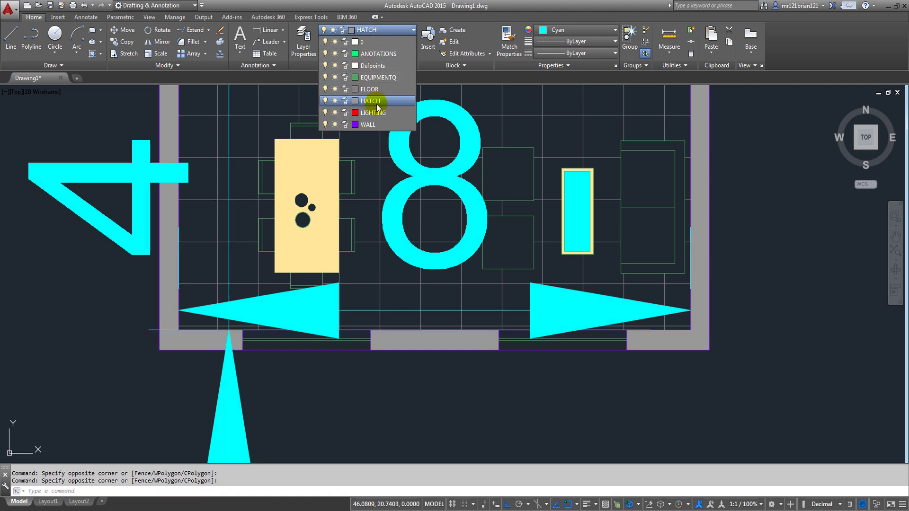
click(374, 55)
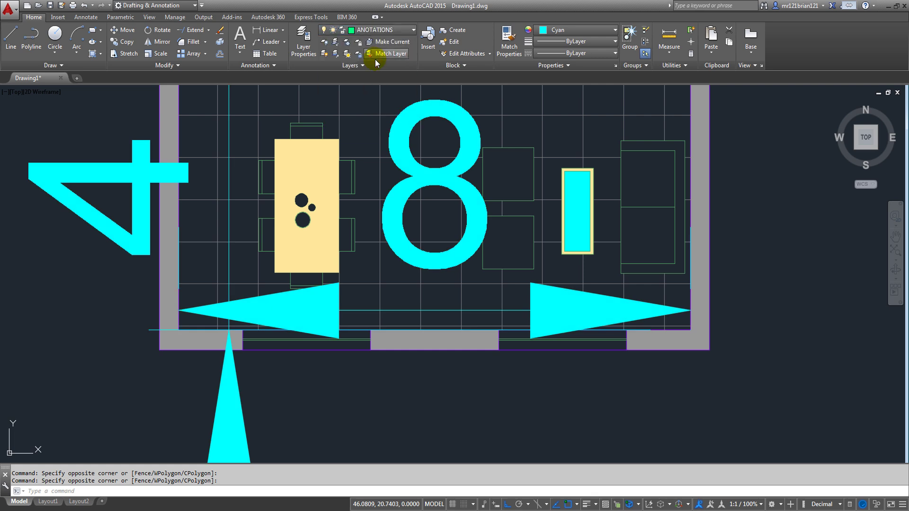
click(574, 32)
click(570, 41)
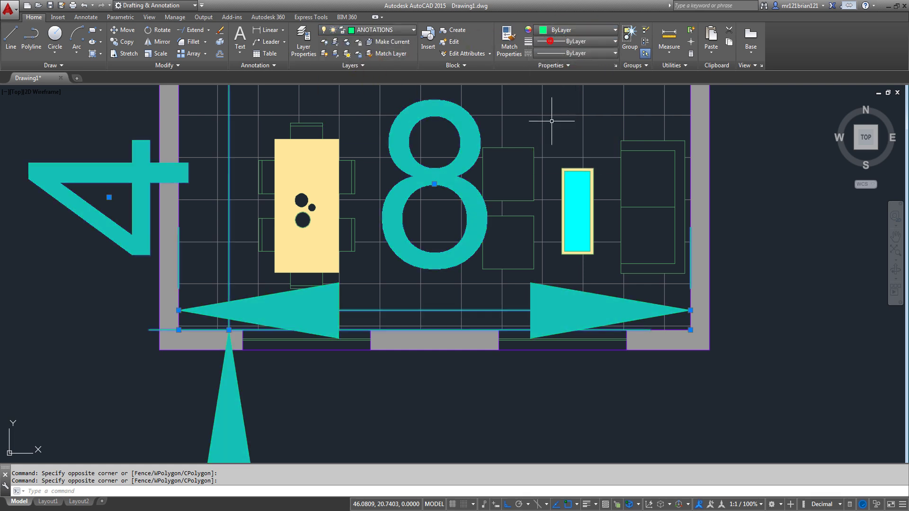
scroll(485, 222, down, 5)
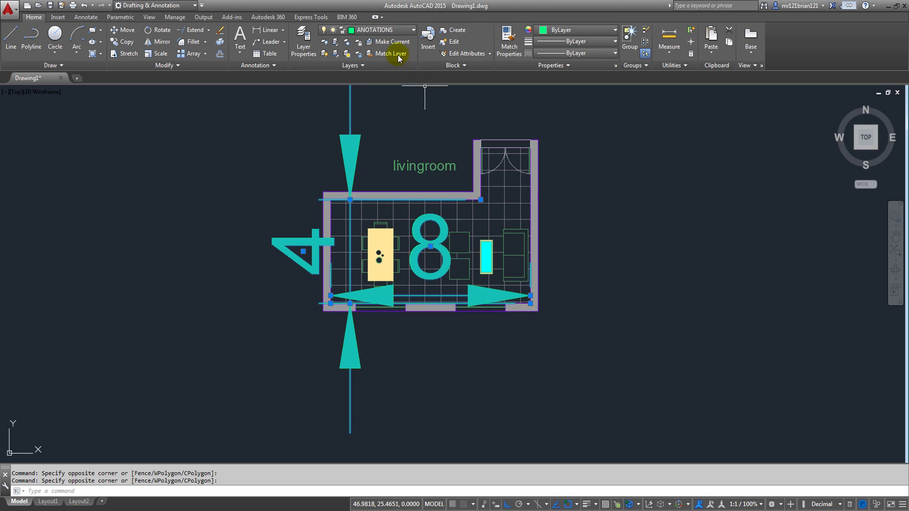
key(Escape)
key(Escape)
scroll(359, 132, up, 3)
click(358, 132)
click(296, 188)
scroll(327, 163, down, 2)
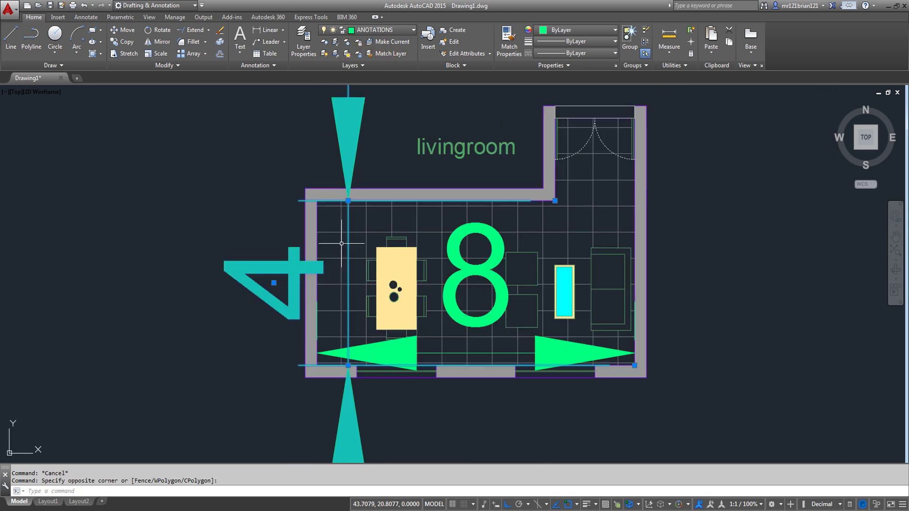
key(Escape)
key(Escape)
Open the Dimension Style Manager, view the available dimension styles and close it
click(81, 20)
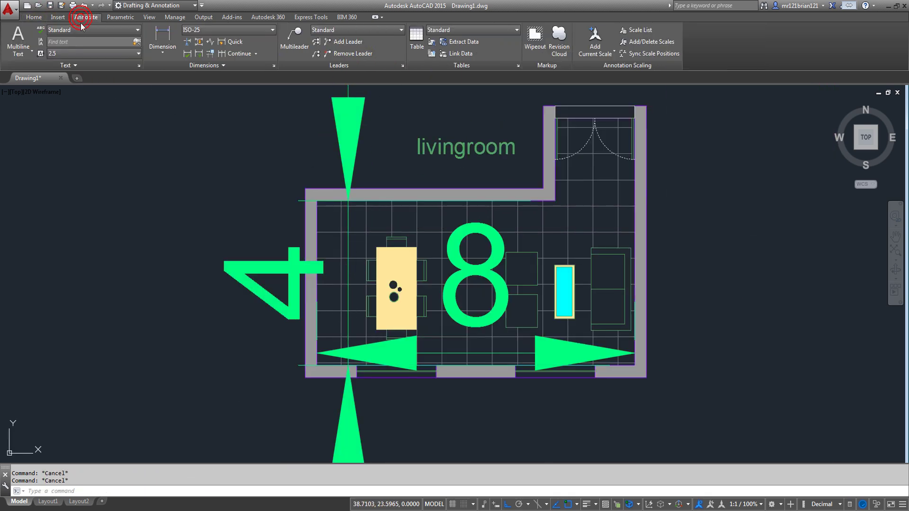
click(218, 29)
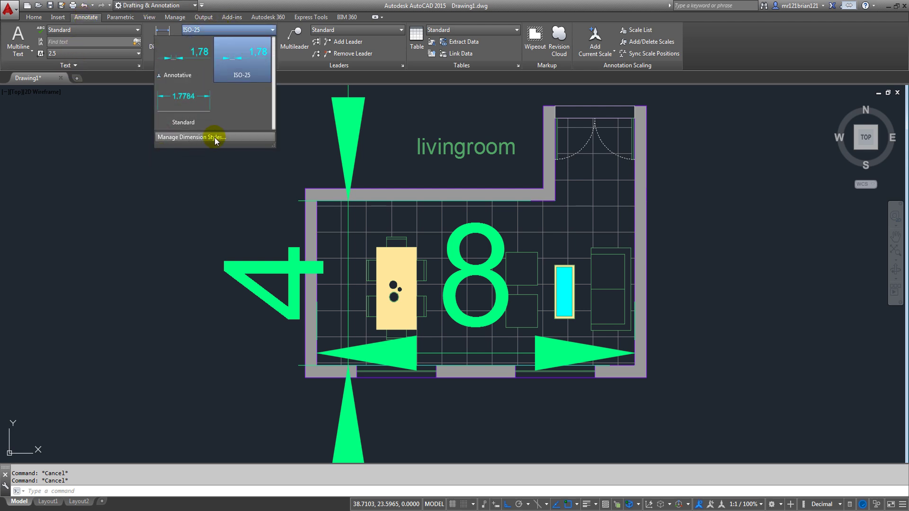
click(214, 138)
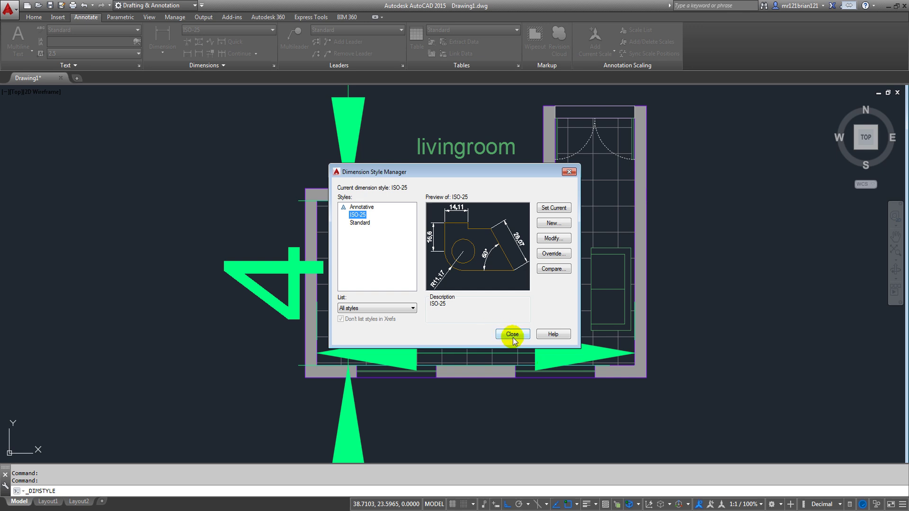
click(512, 335)
Apply the Standard dimension style to both inner room dimensions
click(361, 129)
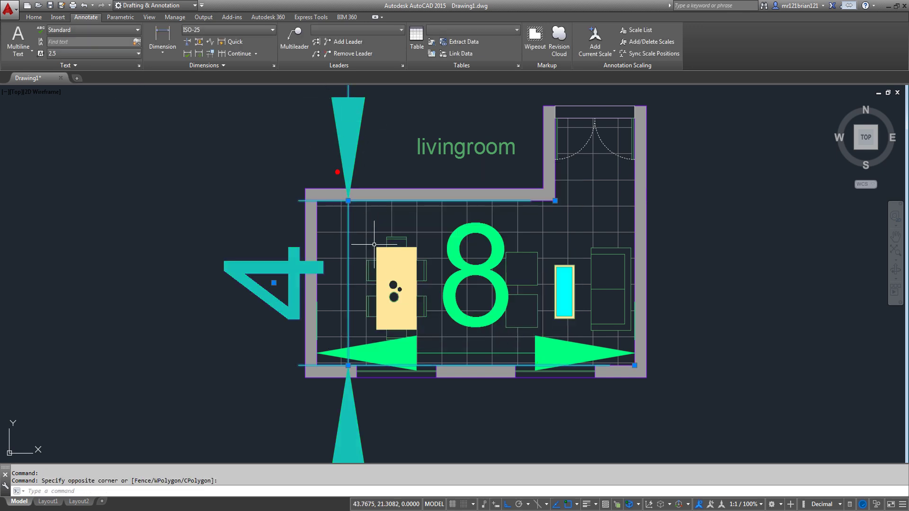
click(460, 232)
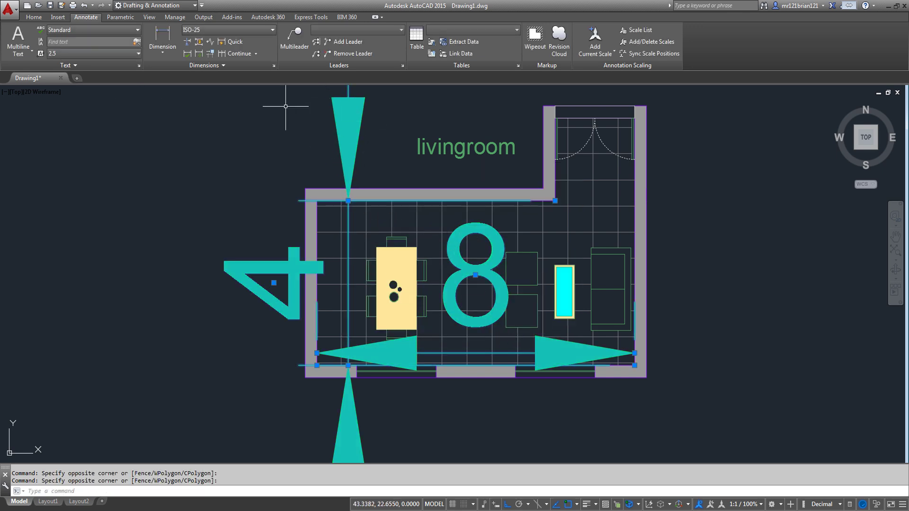
click(203, 30)
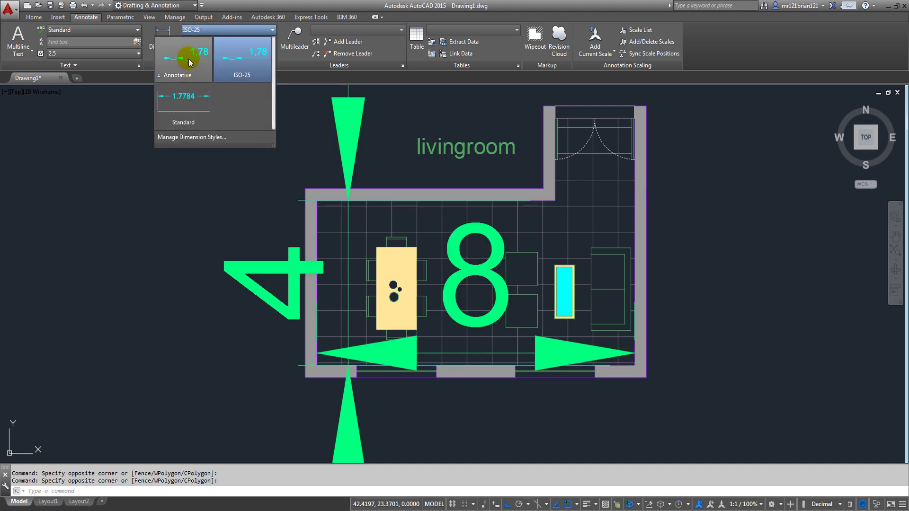
click(191, 93)
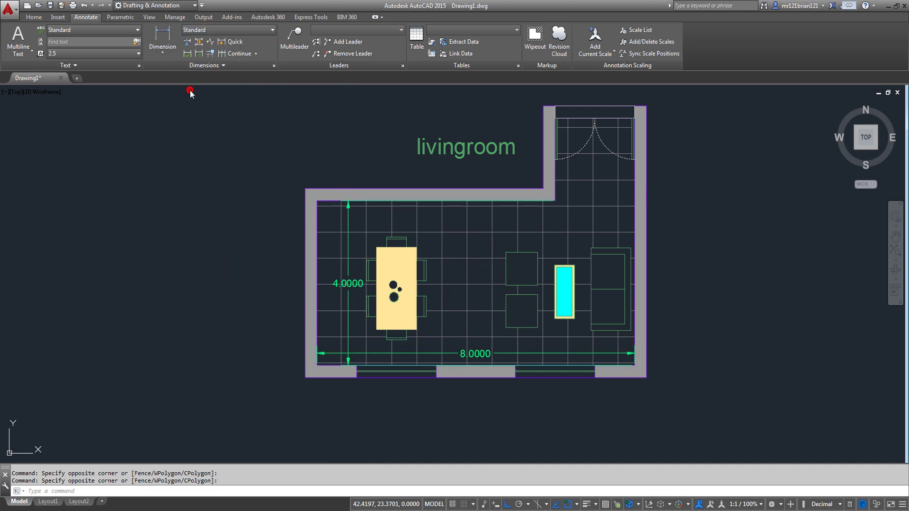
key(Escape)
key(Escape)
scroll(338, 265, down, 2)
scroll(458, 304, up, 2)
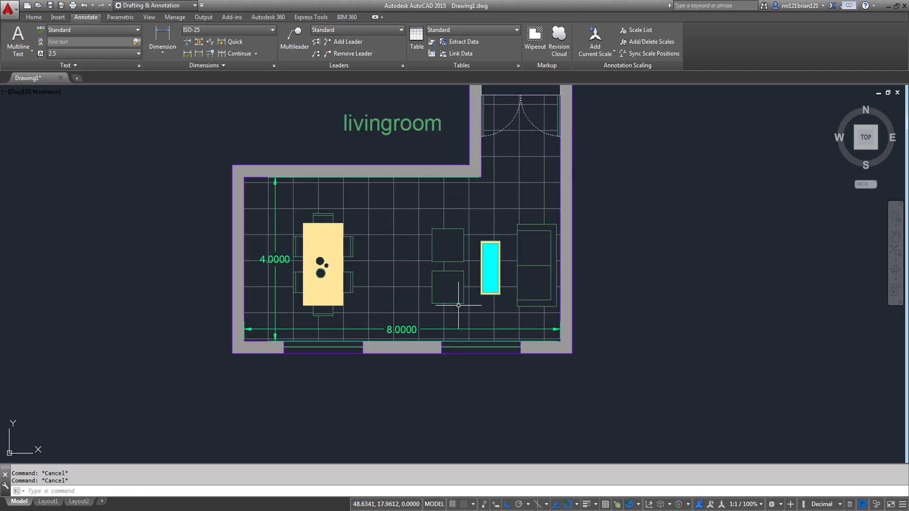
Move the livingroom label straight down about 2 units into the room, above the furniture
scroll(442, 282, down, 2)
middle_drag(435, 271, 370, 319)
scroll(368, 309, up, 2)
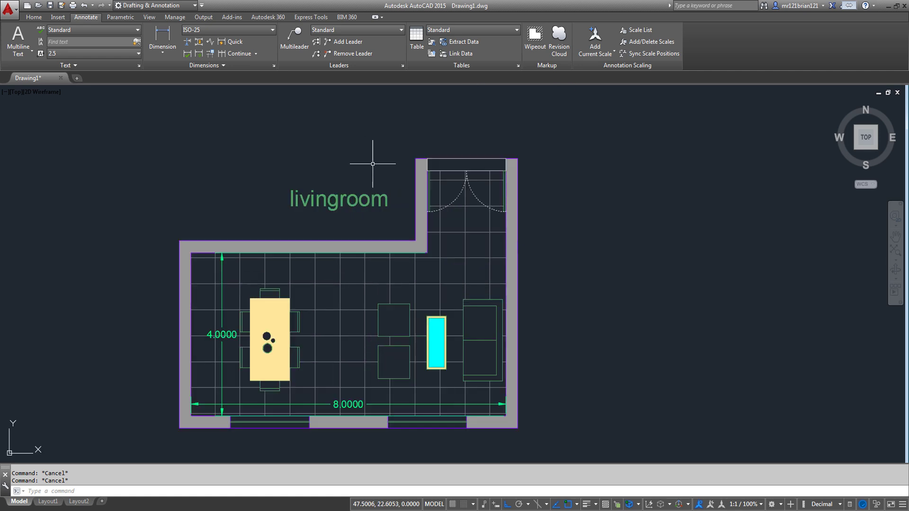
click(351, 182)
click(287, 208)
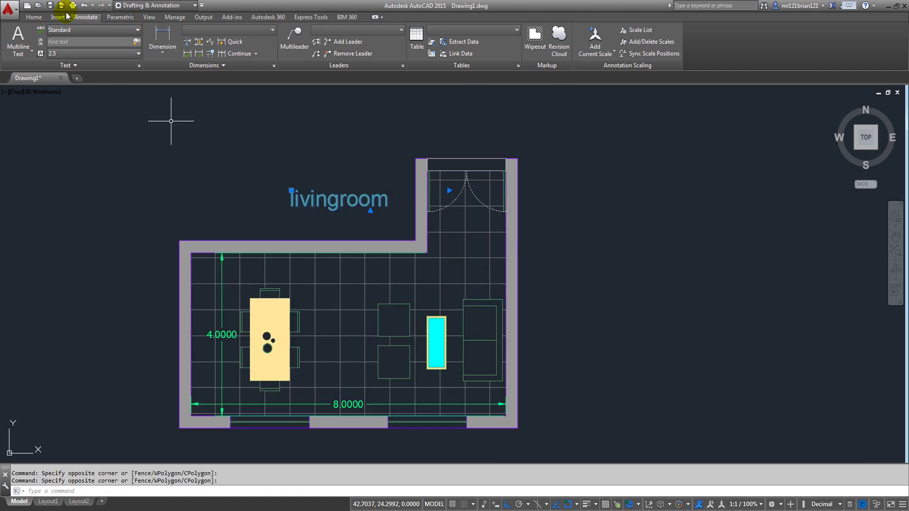
click(34, 17)
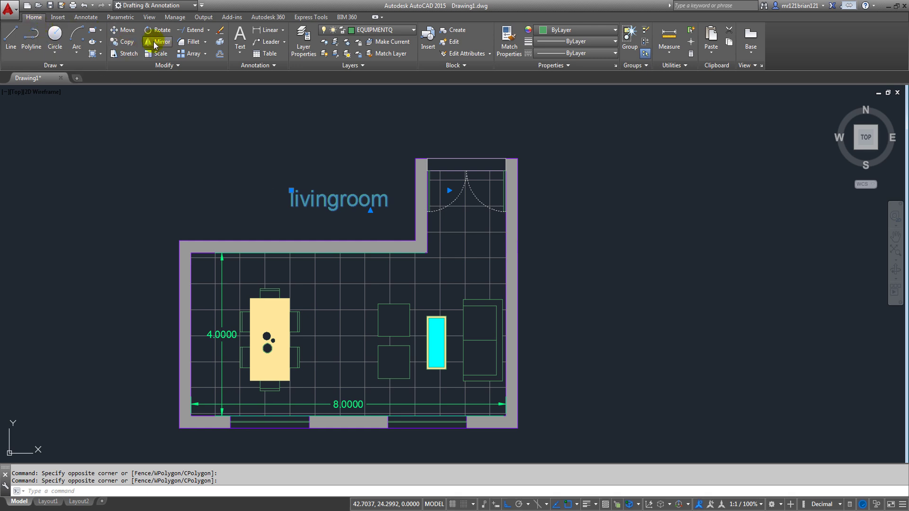
click(123, 30)
click(376, 207)
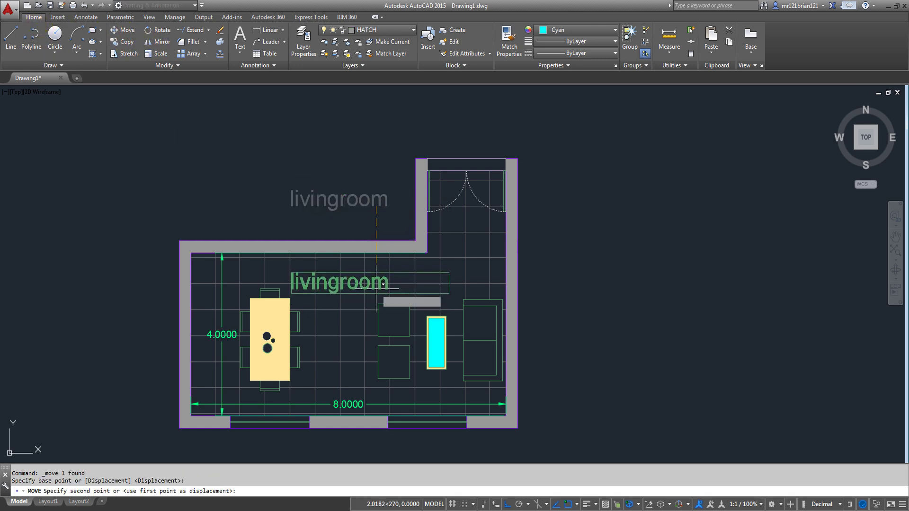
scroll(375, 287, up, 1)
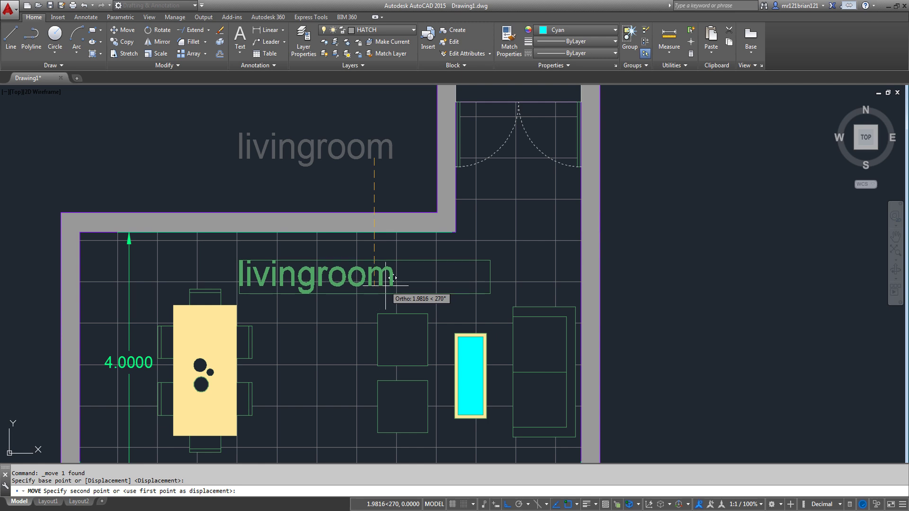
click(375, 279)
scroll(325, 237, down, 2)
middle_drag(339, 306, 360, 304)
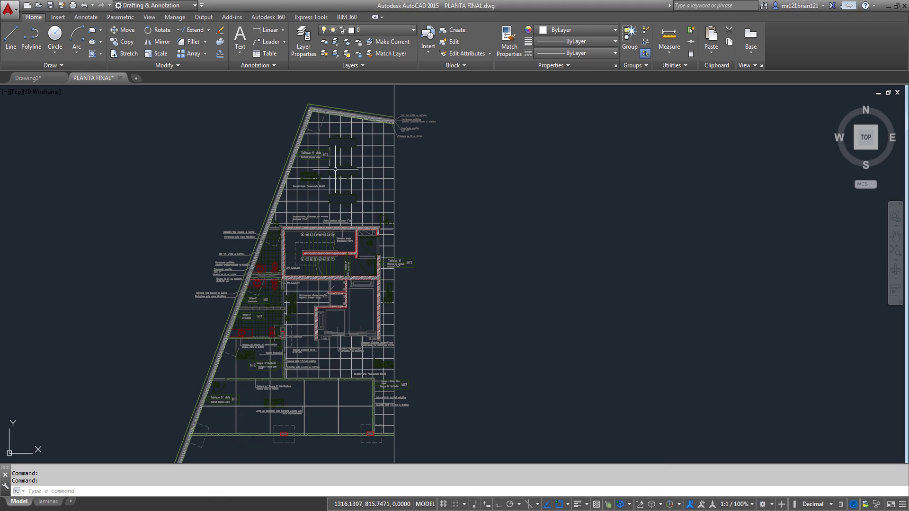
Examine the annotated and hatched floor plans in PLANTA FINAL.dwg, both in detail and as a whole
scroll(301, 322, up, 2)
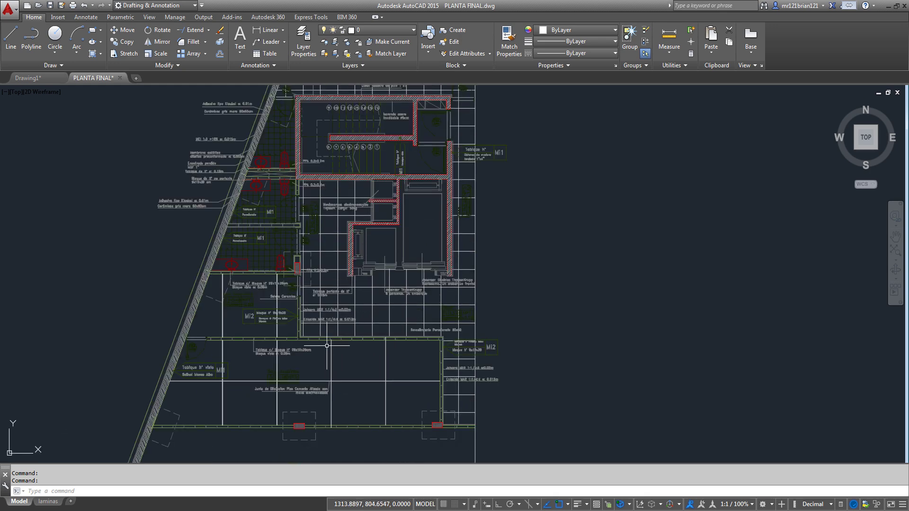
scroll(374, 255, down, 4)
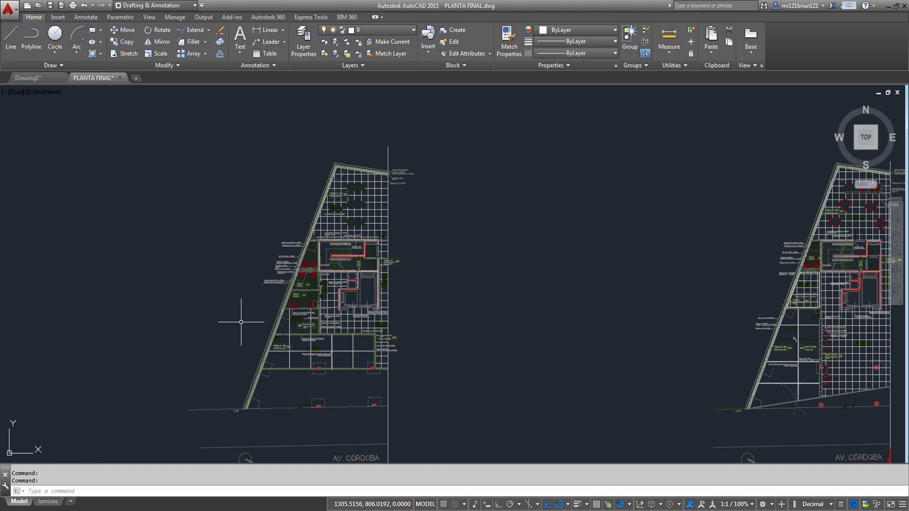
scroll(303, 226, down, 2)
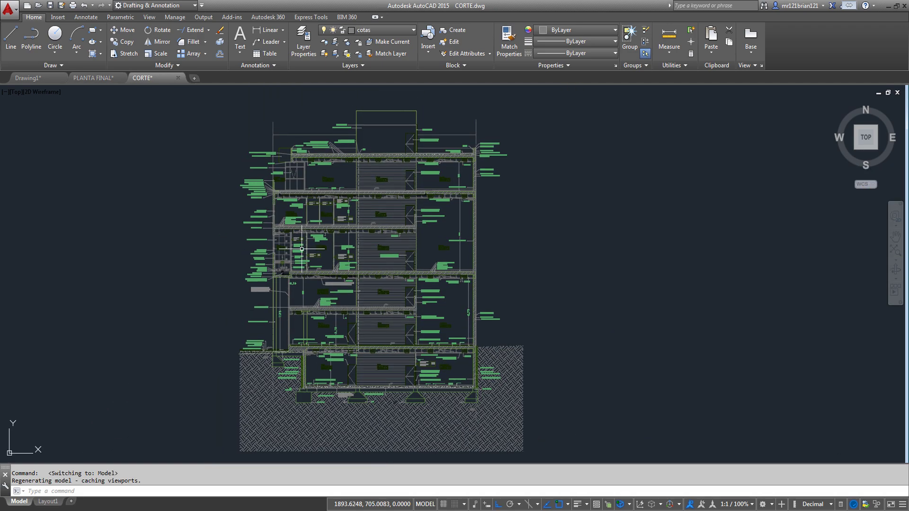
Examine the annotations and construction details of the building section in CORTE.dwg, and return to the PLANTA FINAL drawing
scroll(304, 256, up, 2)
scroll(307, 233, up, 7)
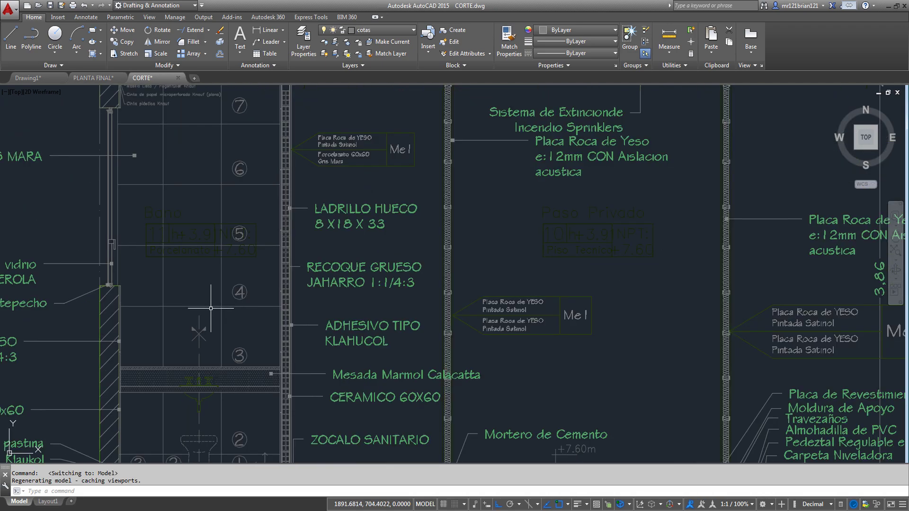
scroll(233, 257, down, 2)
scroll(323, 317, down, 5)
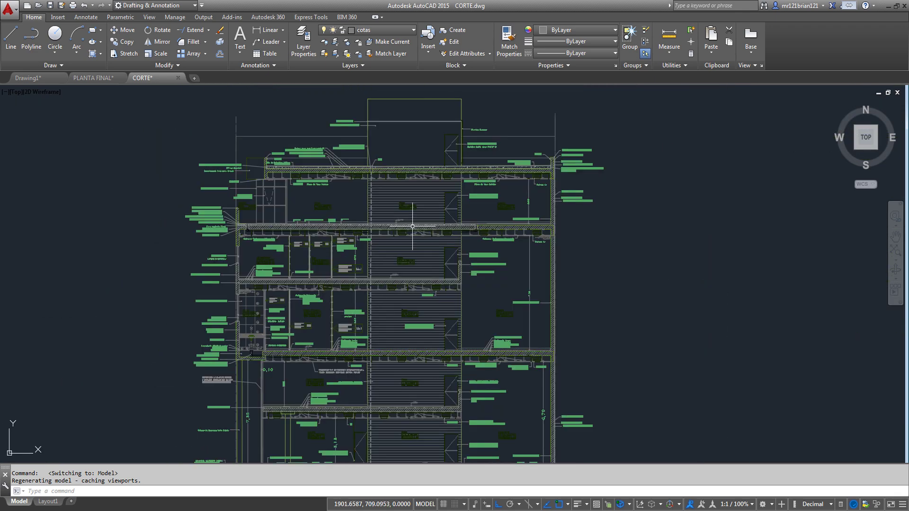
scroll(412, 226, up, 5)
scroll(309, 167, up, 5)
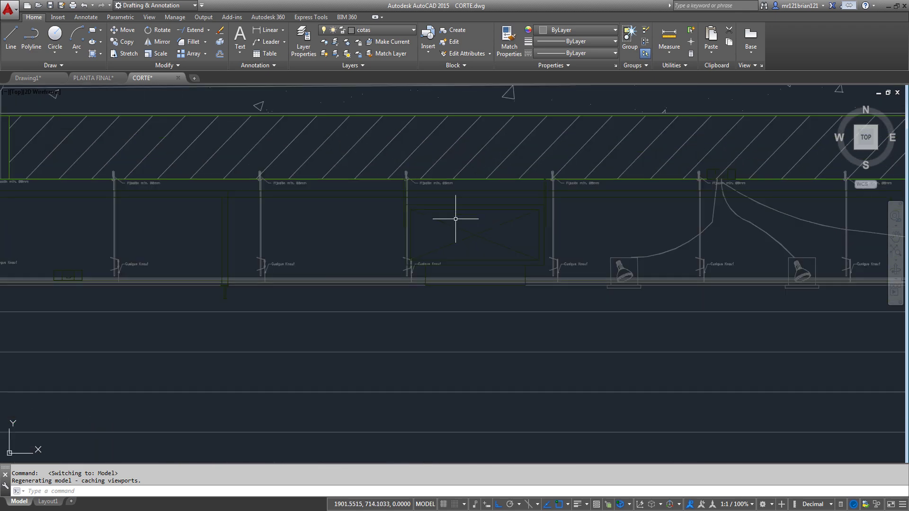
scroll(306, 363, down, 5)
scroll(306, 363, down, 8)
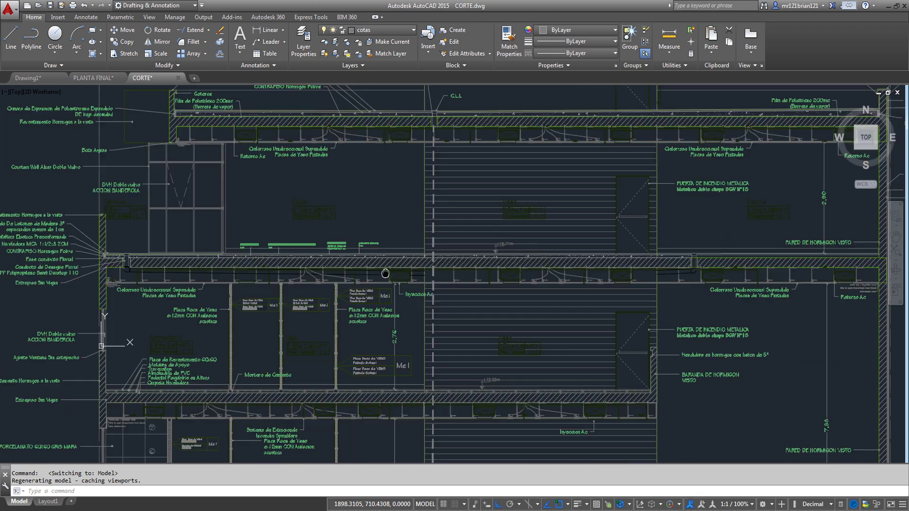
middle_drag(363, 261, 345, 259)
scroll(344, 259, down, 5)
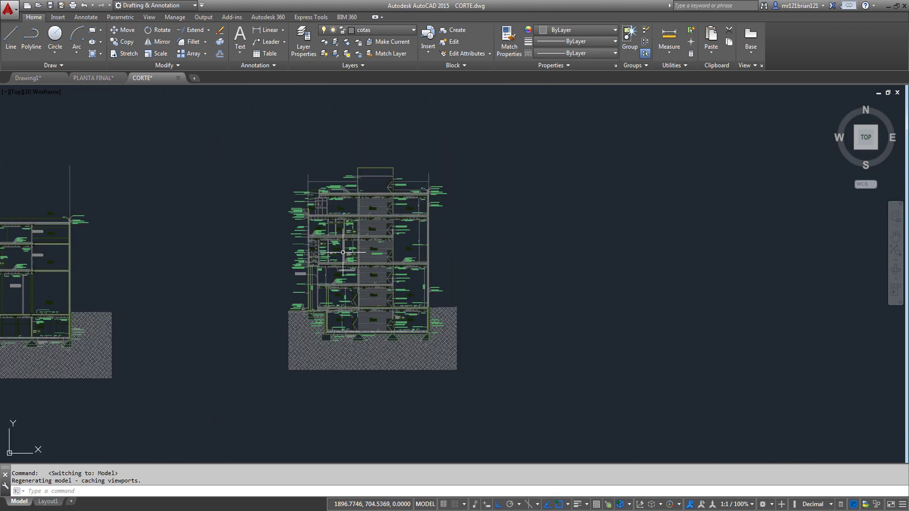
scroll(345, 257, up, 5)
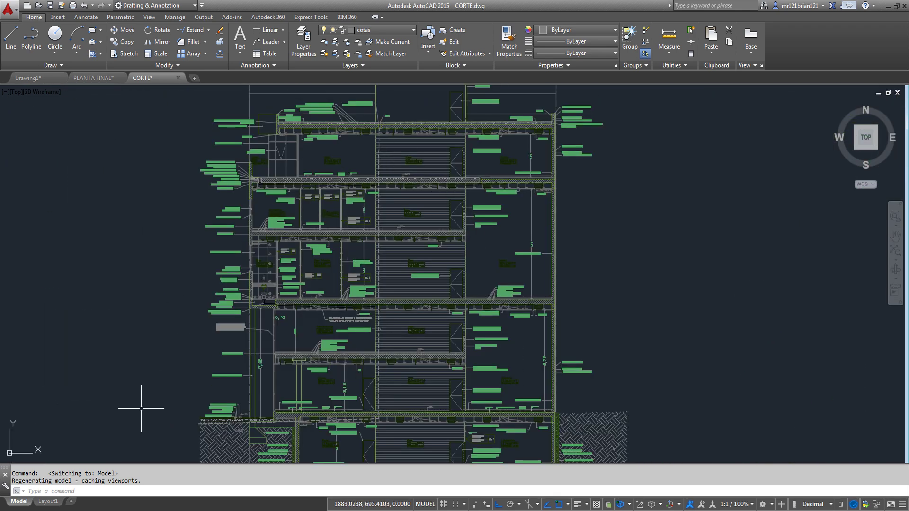
click(137, 510)
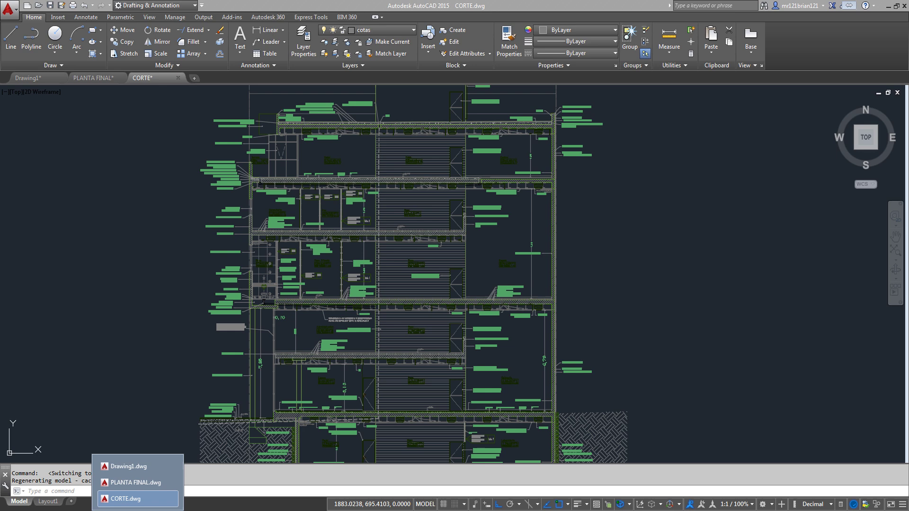
click(122, 488)
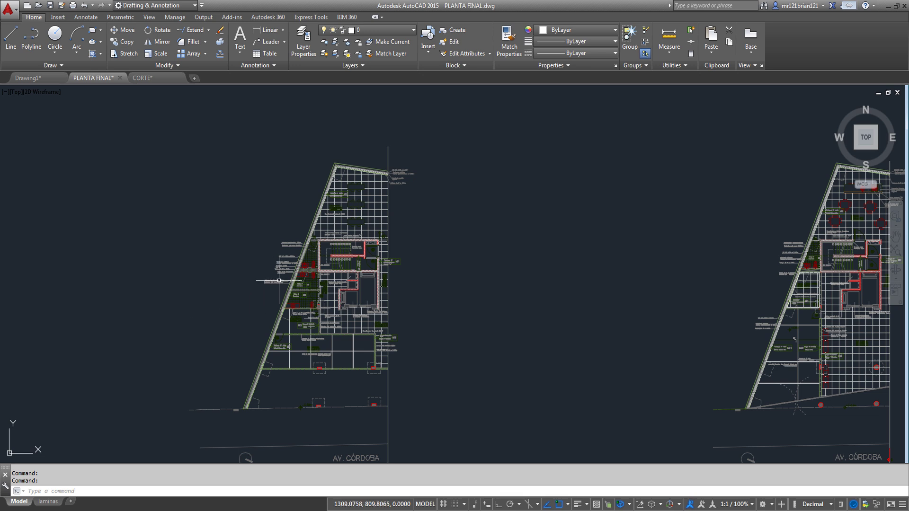
Switch to Adobe Reader, review both rendered building sections of CORTE-1.50.pdf in a maximized window, and close the document
mouse_move(279, 281)
click(81, 505)
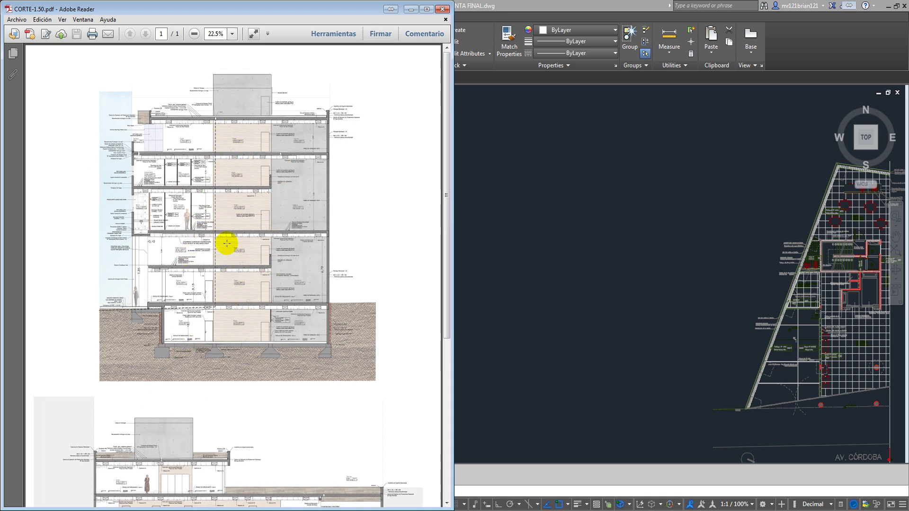
click(426, 9)
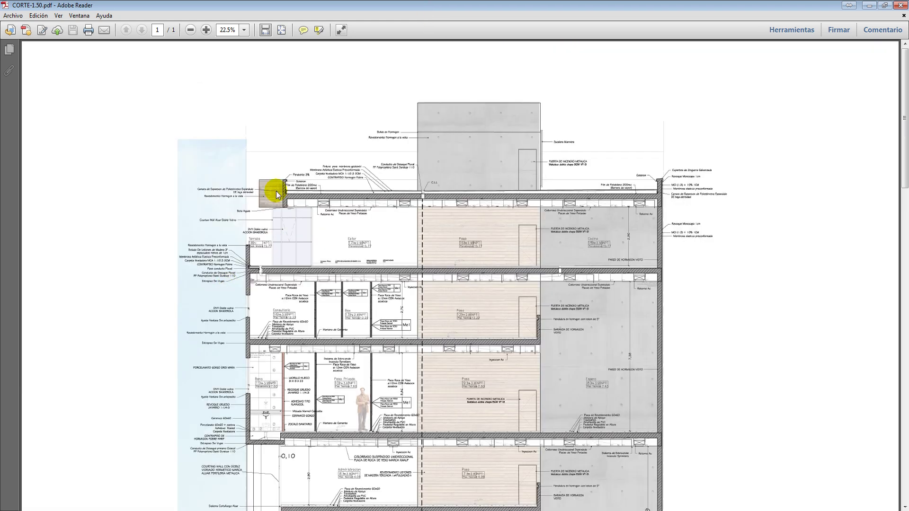
scroll(436, 256, down, 2)
scroll(438, 247, down, 1)
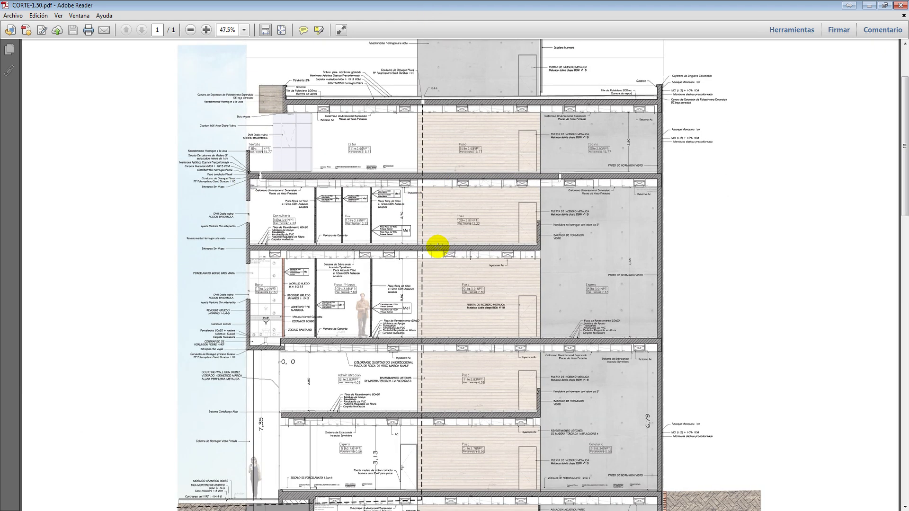
scroll(437, 247, down, 10)
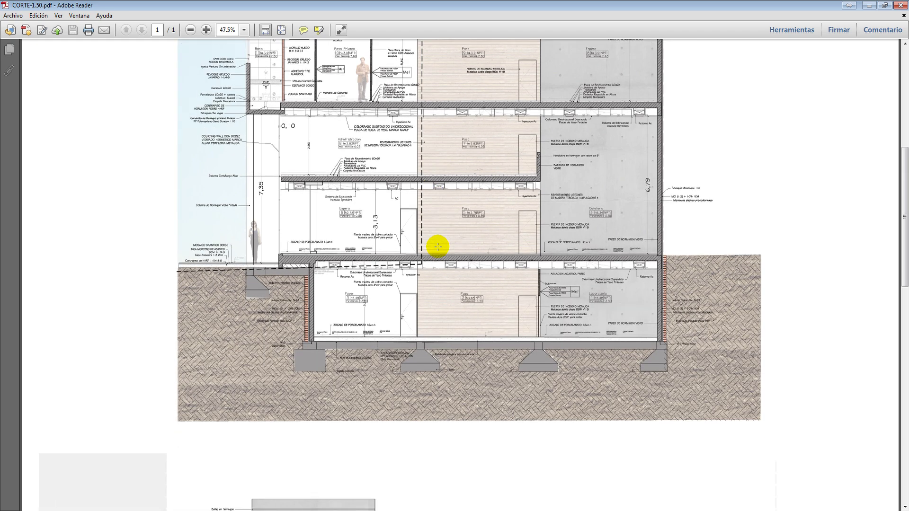
scroll(437, 246, down, 20)
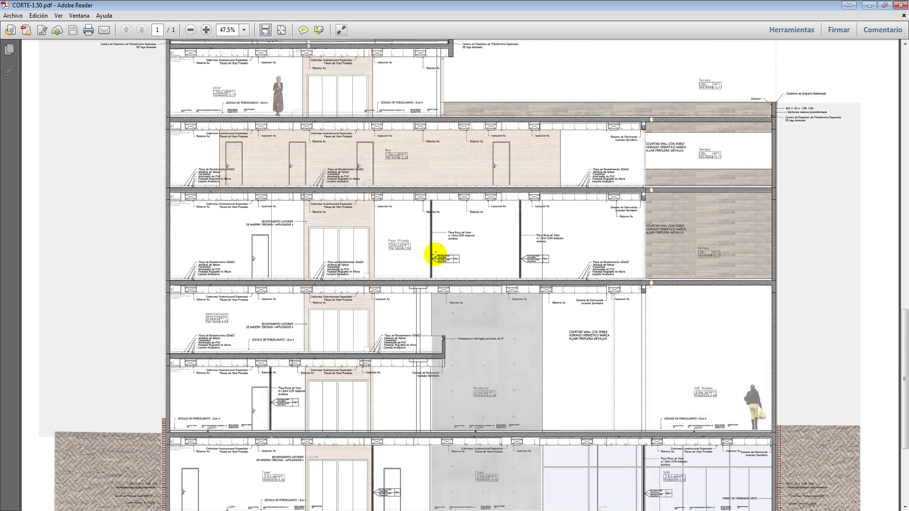
scroll(436, 254, down, 3)
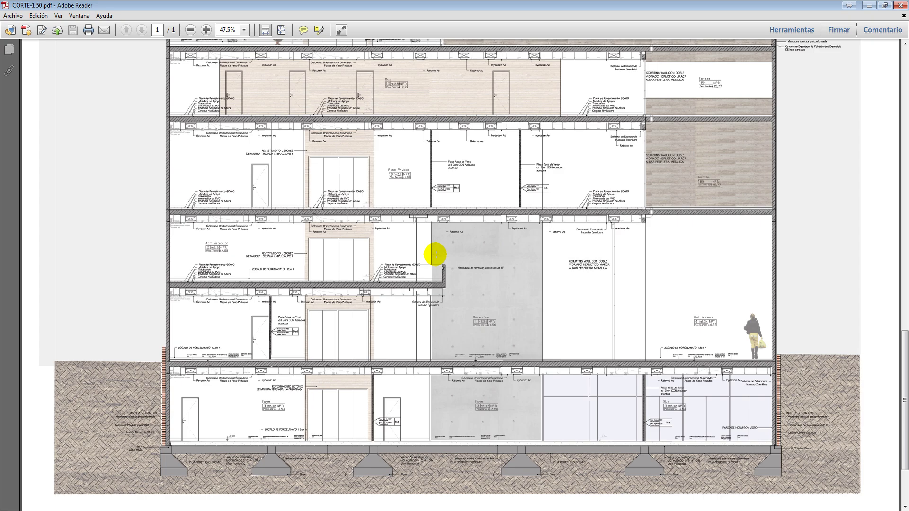
scroll(435, 255, down, 20)
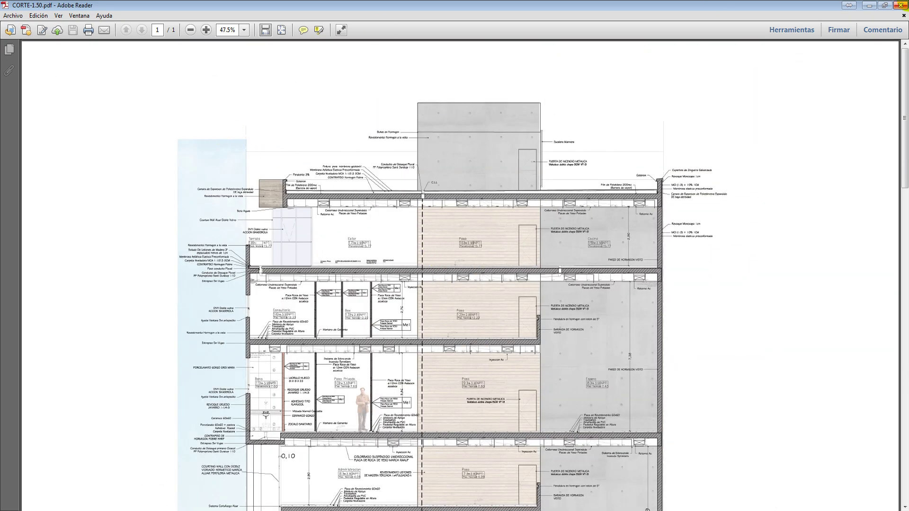
click(899, 5)
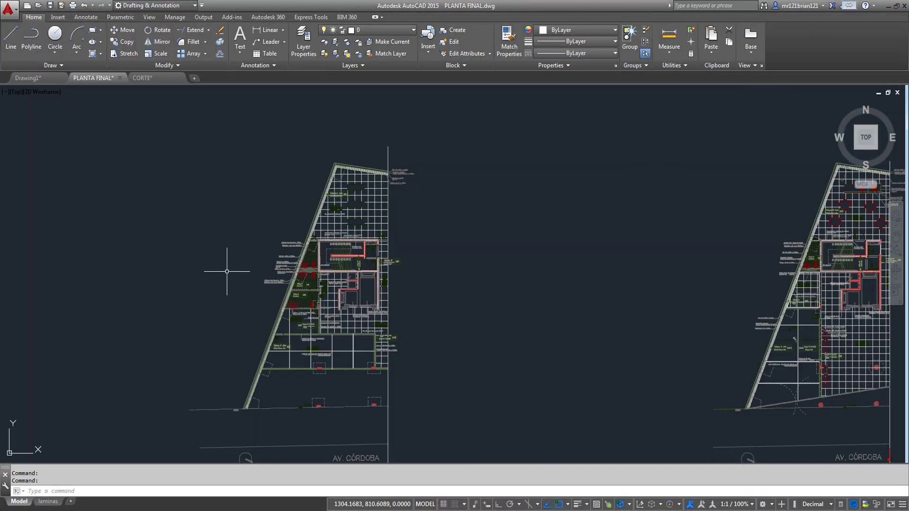